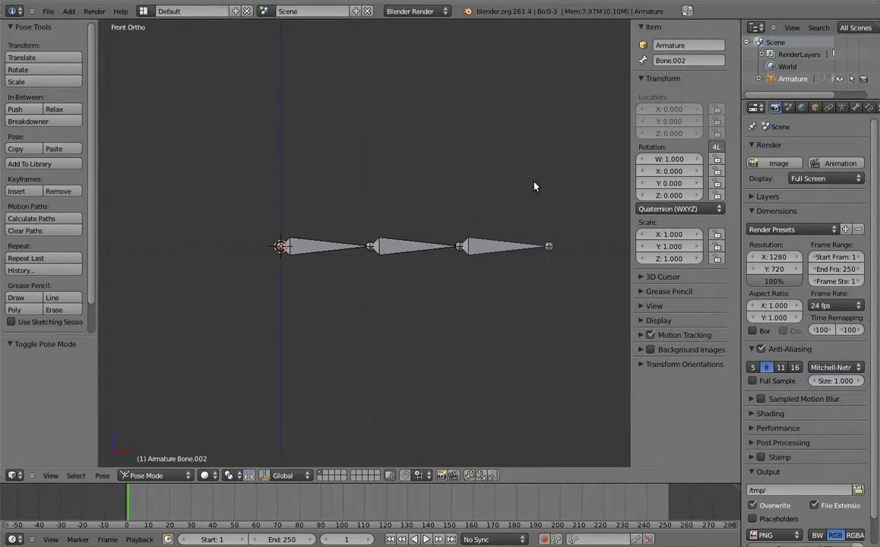
# Step: Rotate Bone.001, Bone.002 and the root Bone downward so the three-bone chain curls
pyautogui.rightClick(431, 247)
pyautogui.press('r')
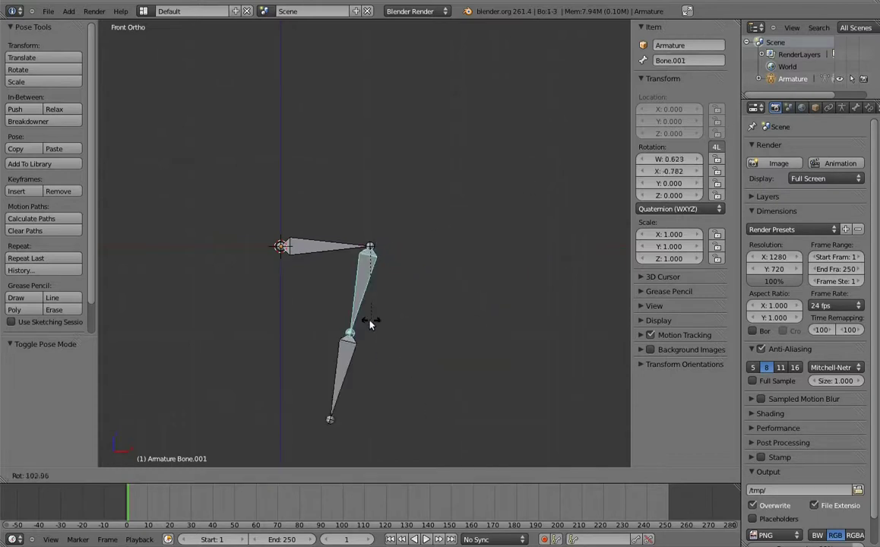
pyautogui.click(370, 323)
pyautogui.rightClick(338, 376)
pyautogui.press('r')
pyautogui.click(292, 284)
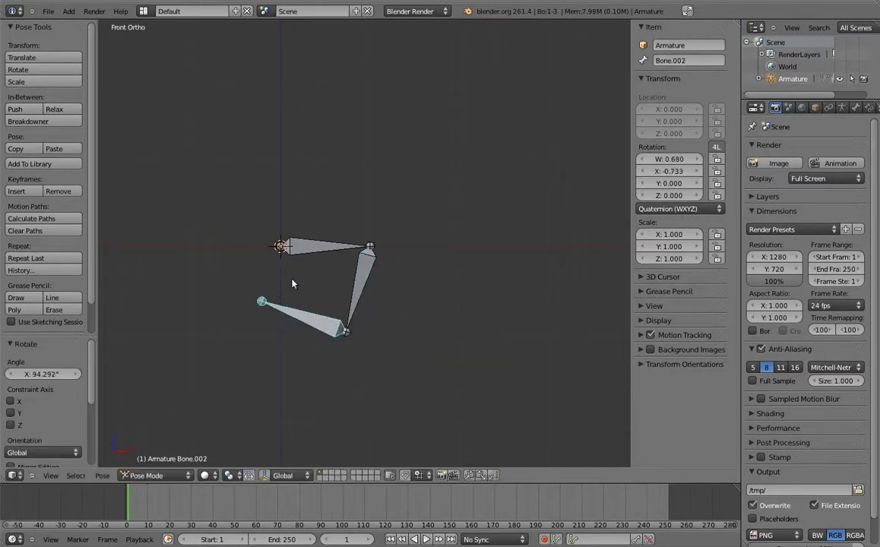
pyautogui.rightClick(380, 241)
pyautogui.press('r')
pyautogui.click(347, 322)
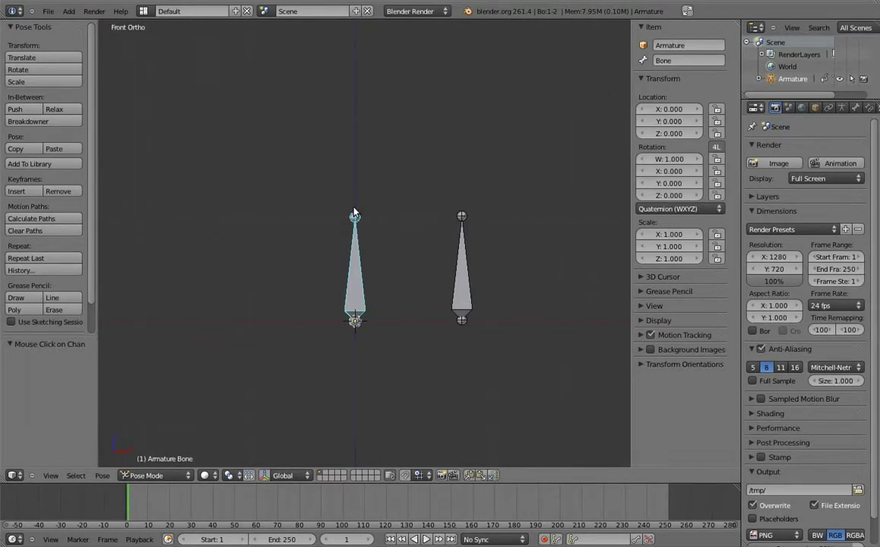
# Step: Scale the upright bone, cancel back to 1.000, then scale it up to watch its neighbour swing
pyautogui.press('s')
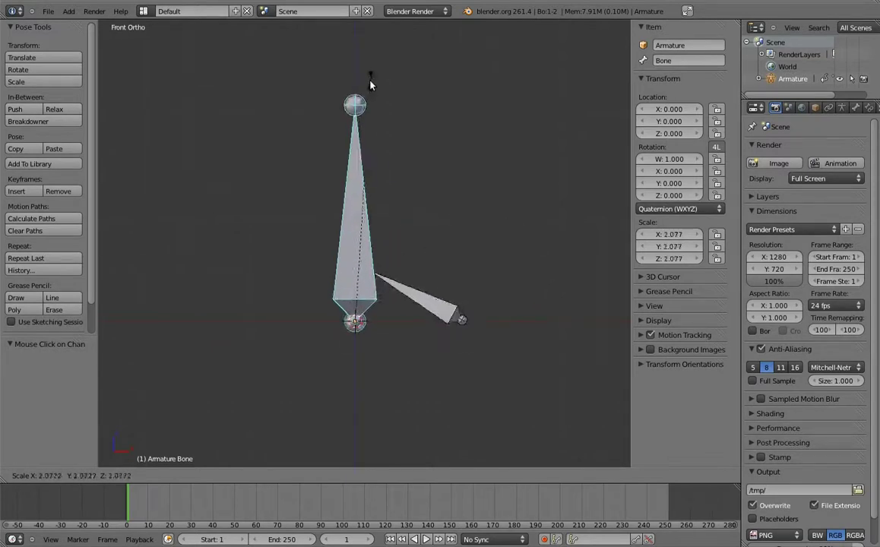
pyautogui.press('Escape')
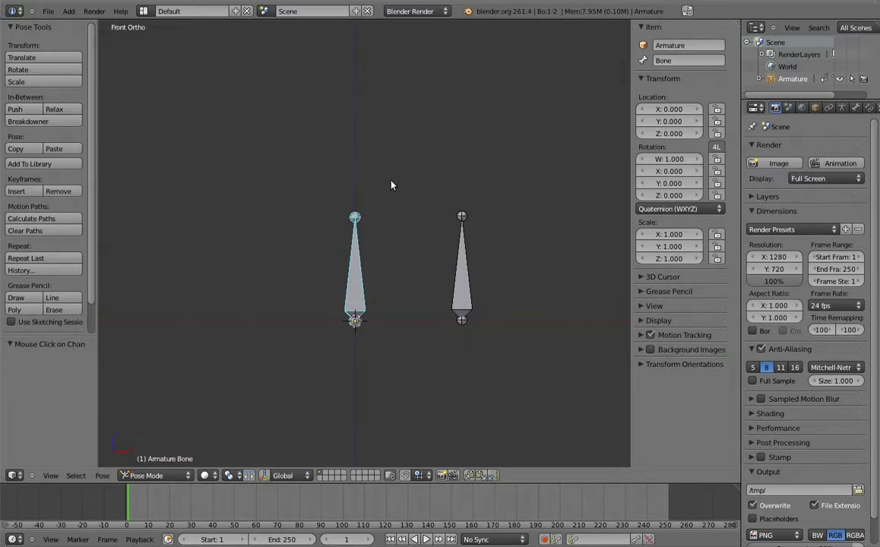
pyautogui.press('s')
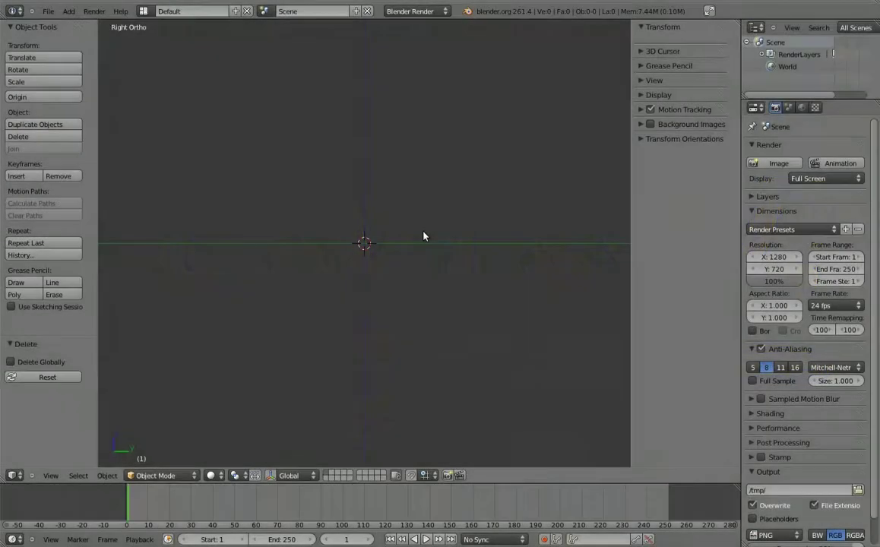
# Step: Add a single-bone armature and extrude a three-bone chain along Y ending at Y=3
pyautogui.hotkey('shift', 'a')
pyautogui.click(467, 233)
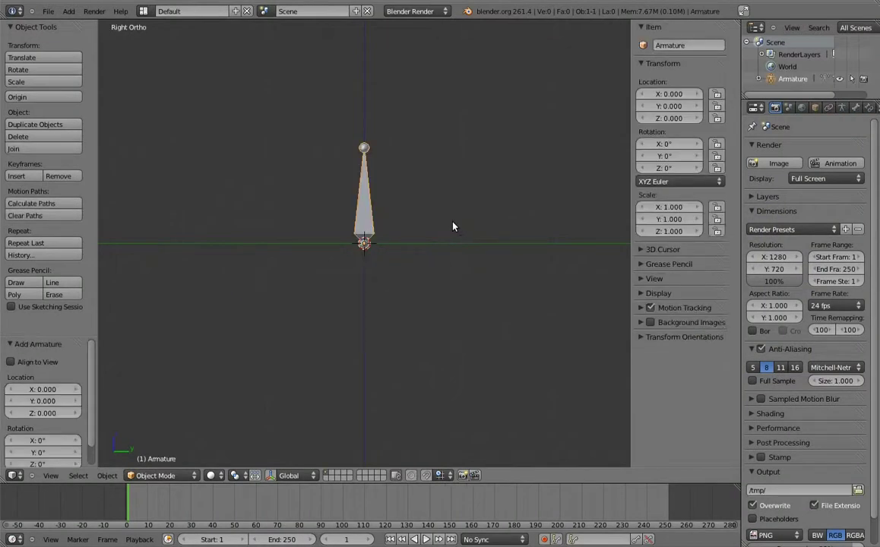
pyautogui.press('Tab')
pyautogui.press('g')
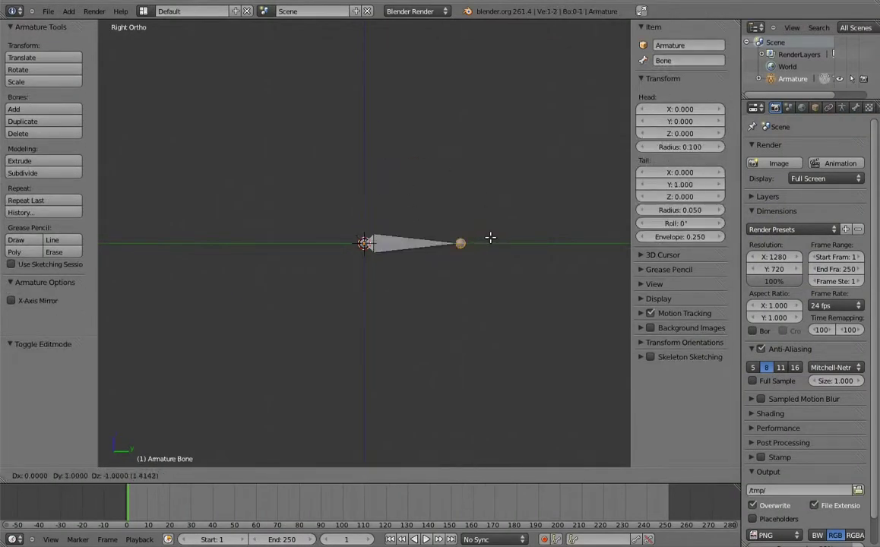
pyautogui.click(486, 236)
pyautogui.keyDown('shift'); pyautogui.moveTo(486, 235); pyautogui.dragTo(362, 219, button='middle'); pyautogui.keyUp('shift')
pyautogui.press('e')
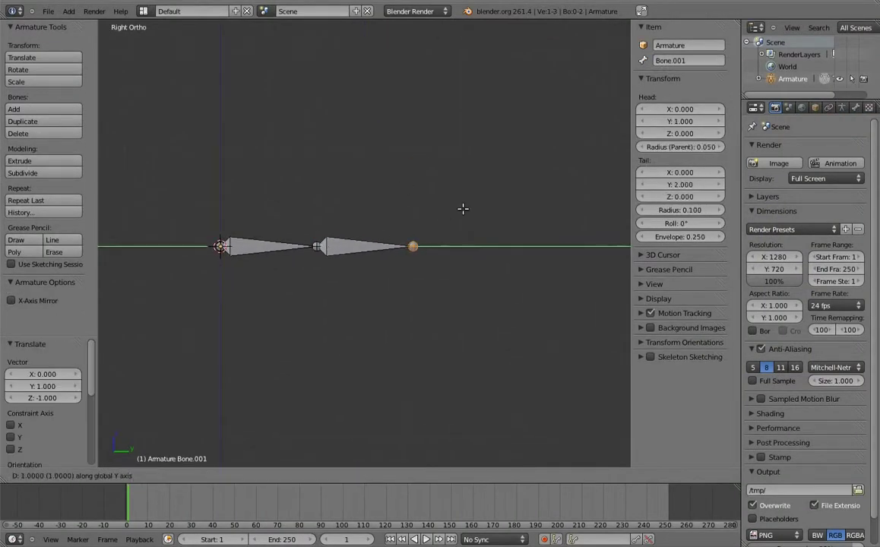
pyautogui.click(456, 207)
pyautogui.press('e')
pyautogui.click(546, 199)
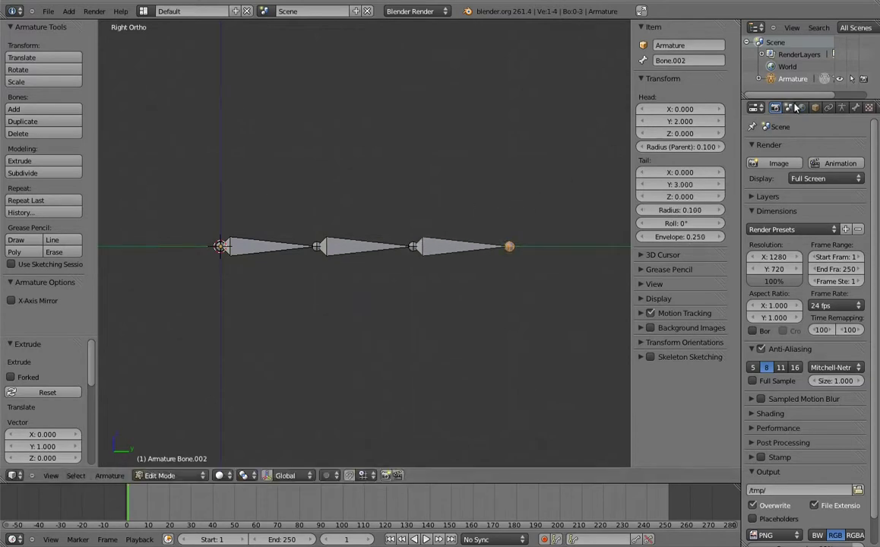
# Step: Set the armature's display type to Wire and show bone axes
pyautogui.click(815, 107)
pyautogui.click(789, 413)
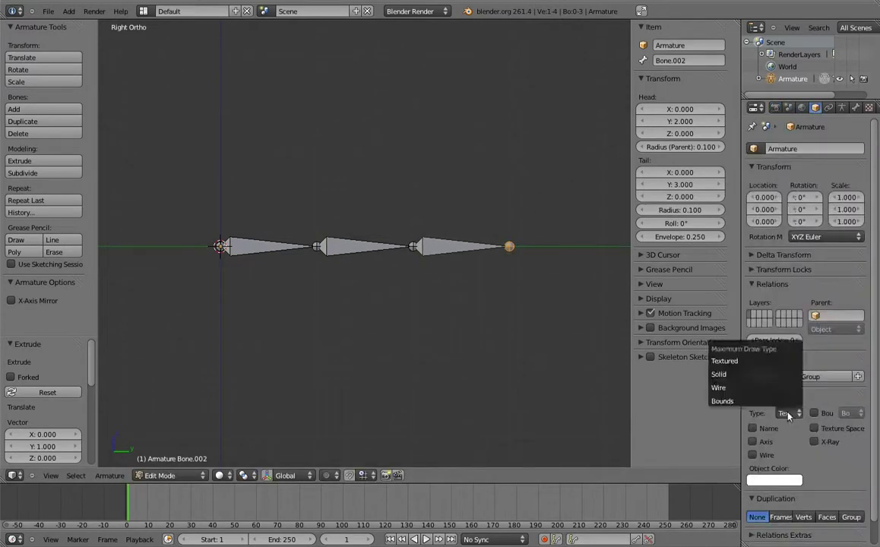
pyautogui.click(760, 386)
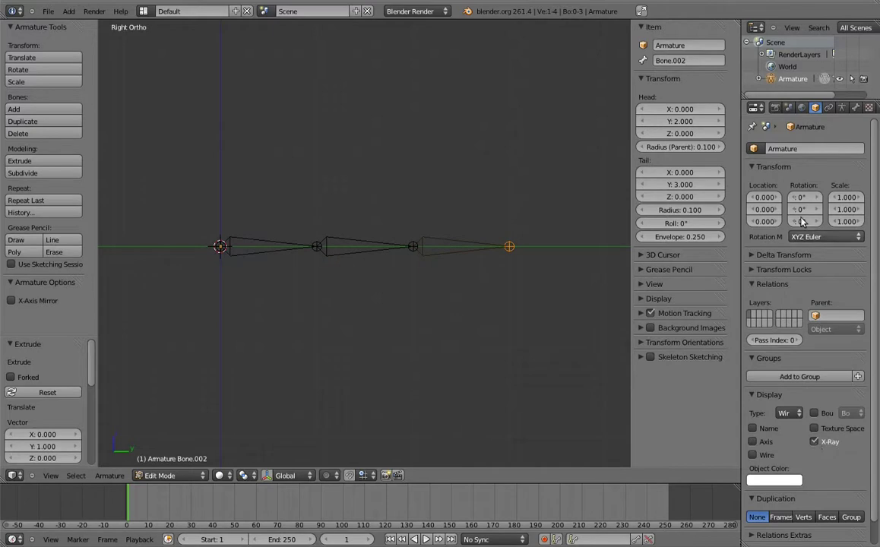
pyautogui.click(842, 107)
pyautogui.click(753, 365)
# Step: Rename the first bone digit.01 and the second bone digit.02
pyautogui.rightClick(277, 245)
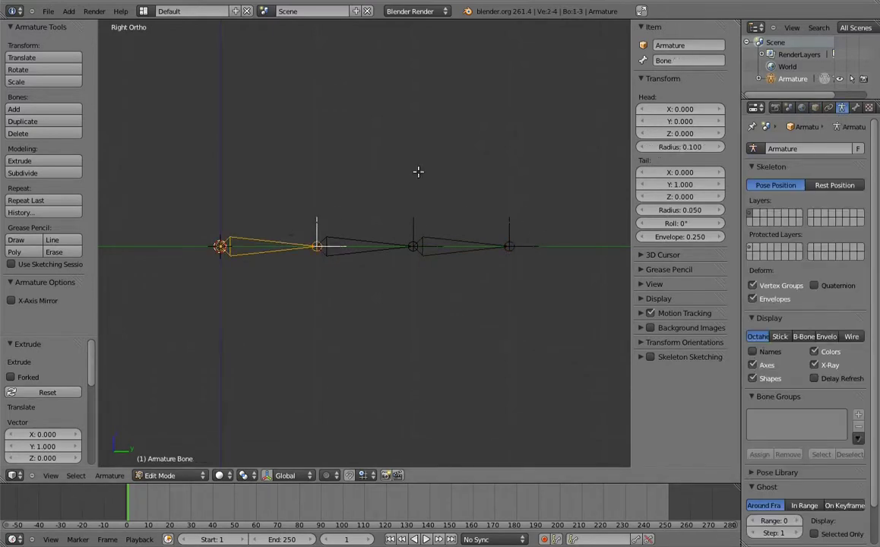
pyautogui.click(667, 61)
pyautogui.doubleClick(667, 61)
pyautogui.write('it.01')
pyautogui.press('Return')
pyautogui.rightClick(353, 244)
pyautogui.click(679, 61)
pyautogui.doubleClick(679, 60)
pyautogui.write('digit.0')
pyautogui.press('Return')
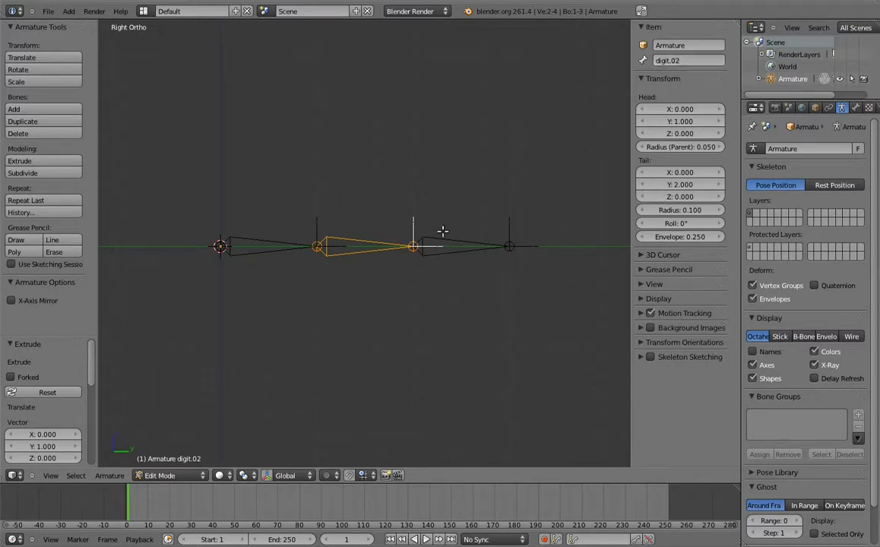
# Step: Rename the tip bone digit.03
pyautogui.rightClick(437, 228)
pyautogui.click(670, 65)
pyautogui.write('digit.03')
pyautogui.press('Return')
pyautogui.moveTo(524, 199)
pyautogui.mouseDown(button='middle')
pyautogui.moveTo(446, 268)
pyautogui.moveTo(387, 262)
pyautogui.moveTo(448, 248)
pyautogui.moveTo(373, 205)
pyautogui.moveTo(386, 181)
pyautogui.mouseUp(button='middle')
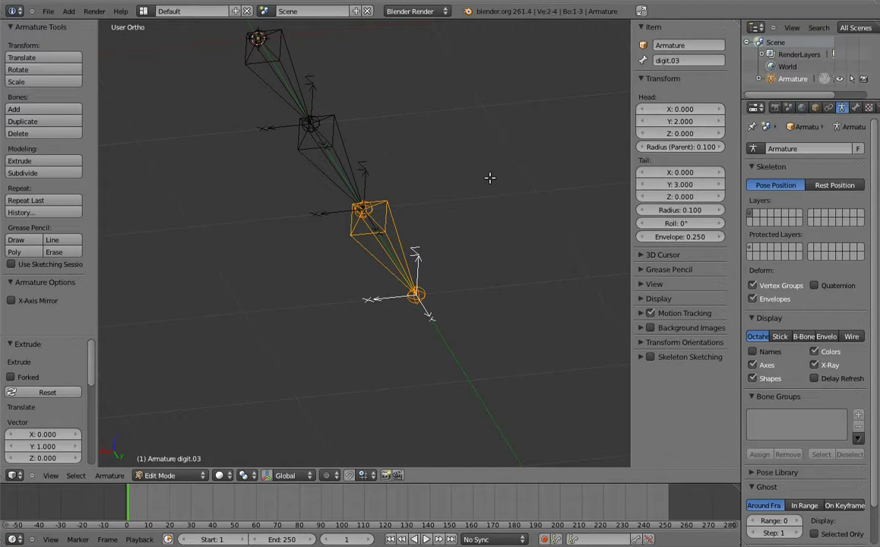
# Step: In Pose Mode, test-rotate digit.03 and then clear the rotation back to rest
pyautogui.press('KP_3')
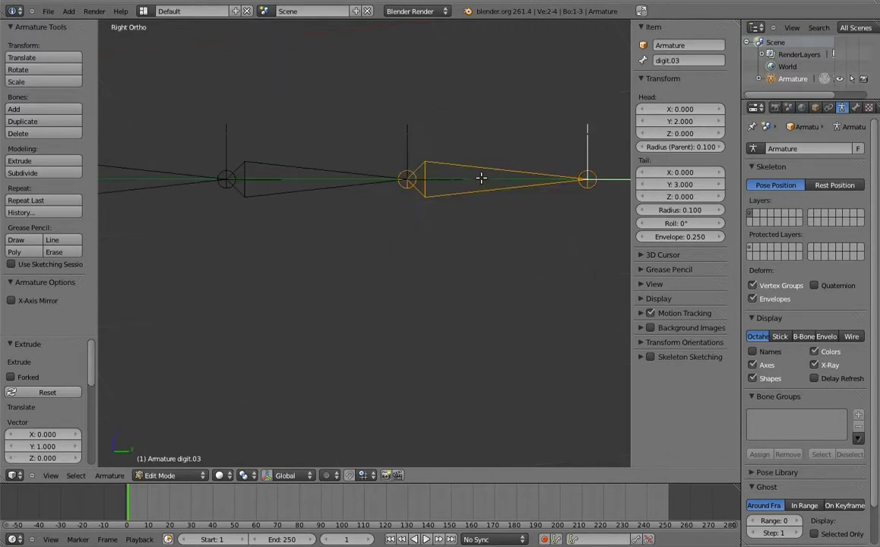
pyautogui.press('Tab')
pyautogui.hotkey('ctrl', 'Tab')
pyautogui.rightClick(484, 179)
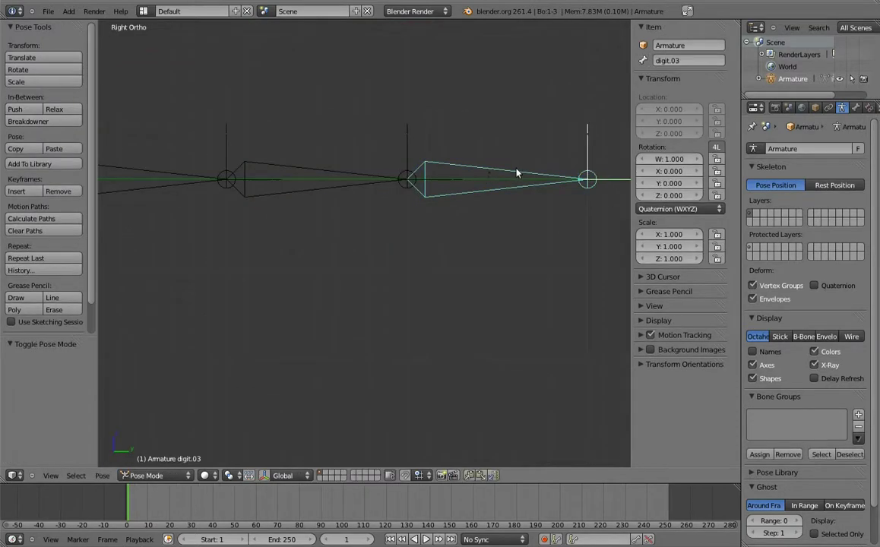
pyautogui.press('r')
pyautogui.click(502, 275)
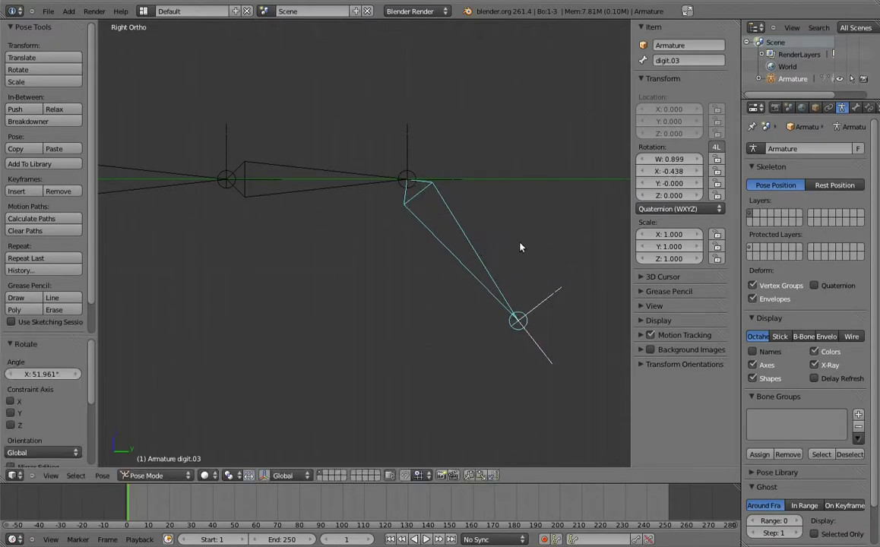
pyautogui.hotkey('alt', 'r')
# Step: In Edit Mode, roll all three bones by 180° and return to Pose Mode
pyautogui.press('Tab')
pyautogui.moveTo(524, 286)
pyautogui.mouseDown(button='middle')
pyautogui.moveTo(532, 187)
pyautogui.moveTo(456, 222)
pyautogui.mouseUp(button='middle')
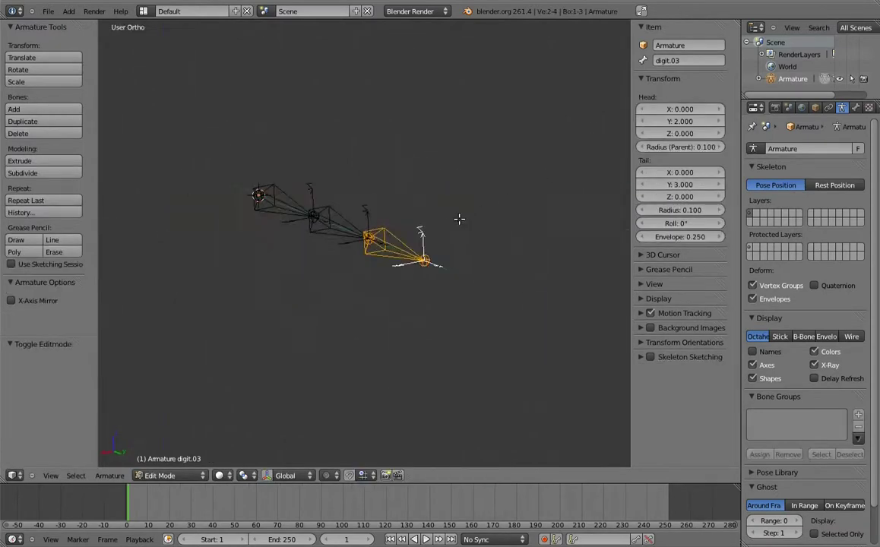
pyautogui.press('a')
pyautogui.press('a')
pyautogui.hotkey('ctrl', 'r')
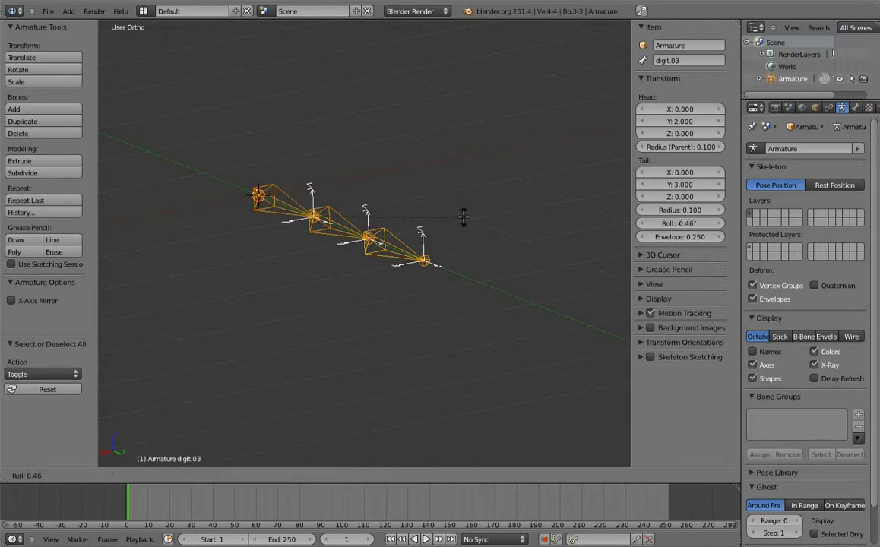
pyautogui.write('80')
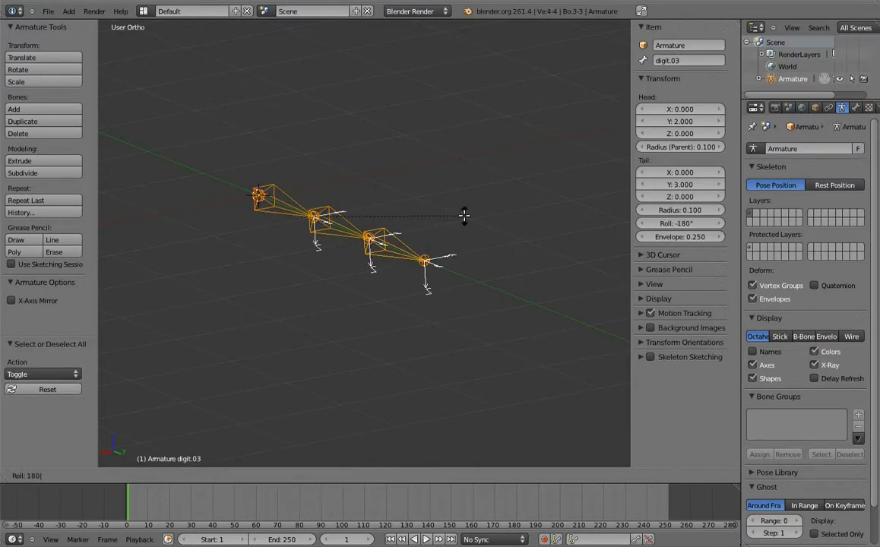
pyautogui.press('Return')
pyautogui.hotkey('ctrl', 'Tab')
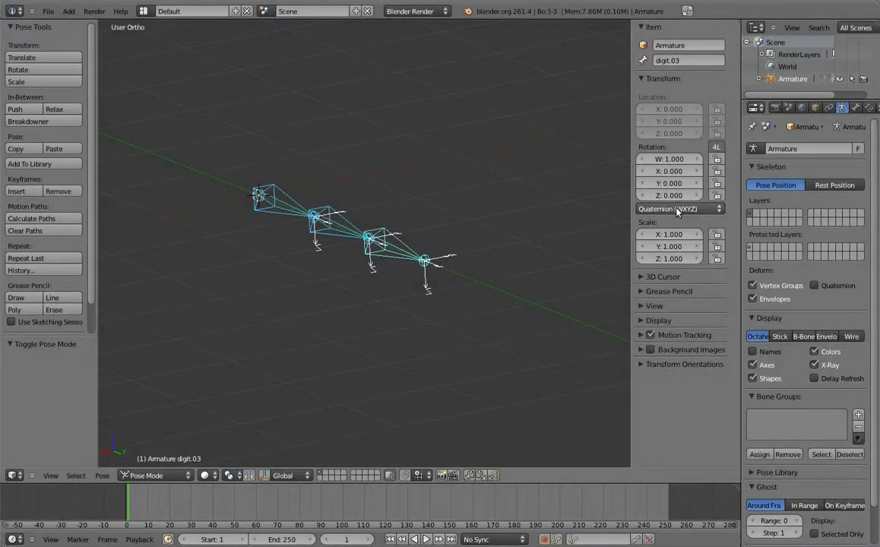
# Step: Set digit.03, digit.02 and digit.01 to YZX Euler rotation mode
pyautogui.click(678, 210)
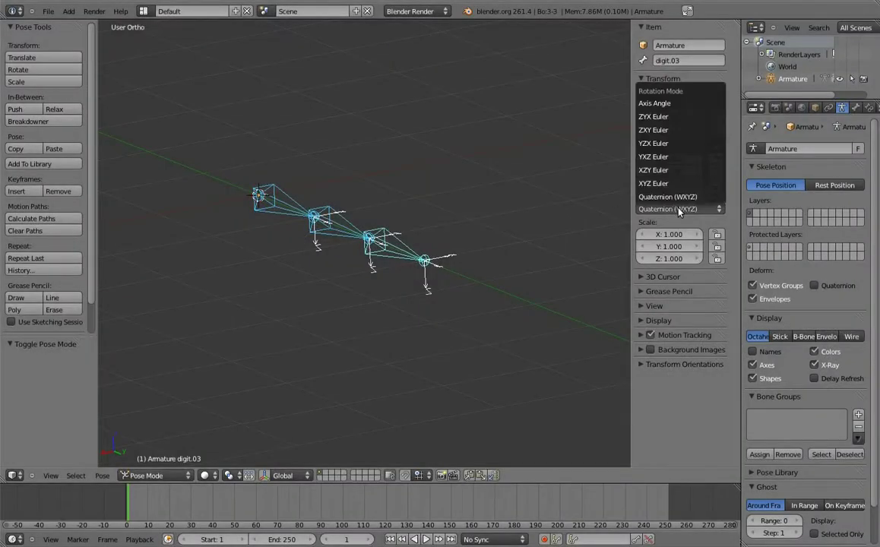
pyautogui.click(655, 143)
pyautogui.rightClick(323, 207)
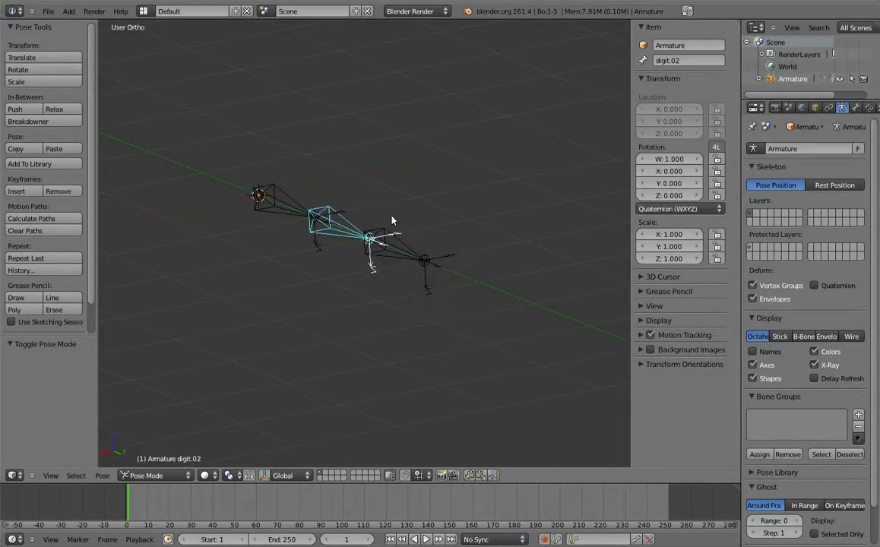
pyautogui.click(669, 209)
pyautogui.click(659, 144)
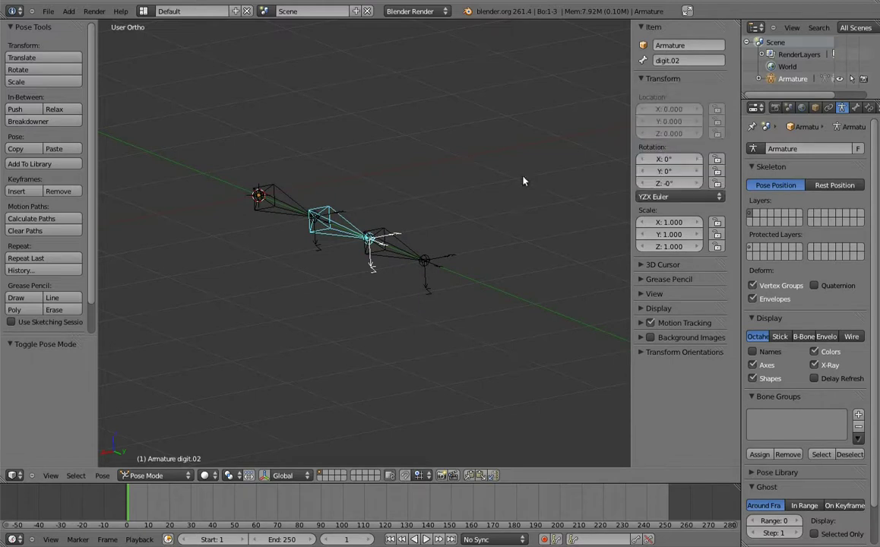
pyautogui.rightClick(289, 202)
pyautogui.click(669, 208)
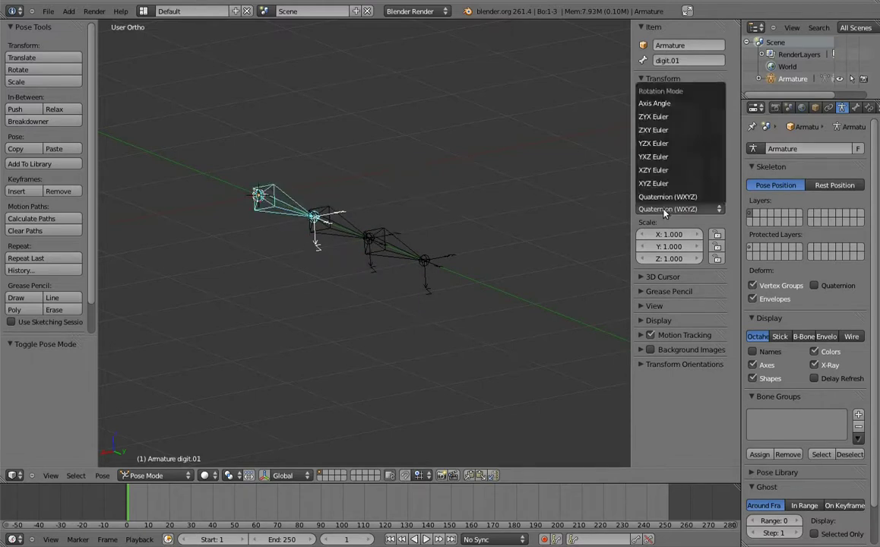
pyautogui.click(658, 144)
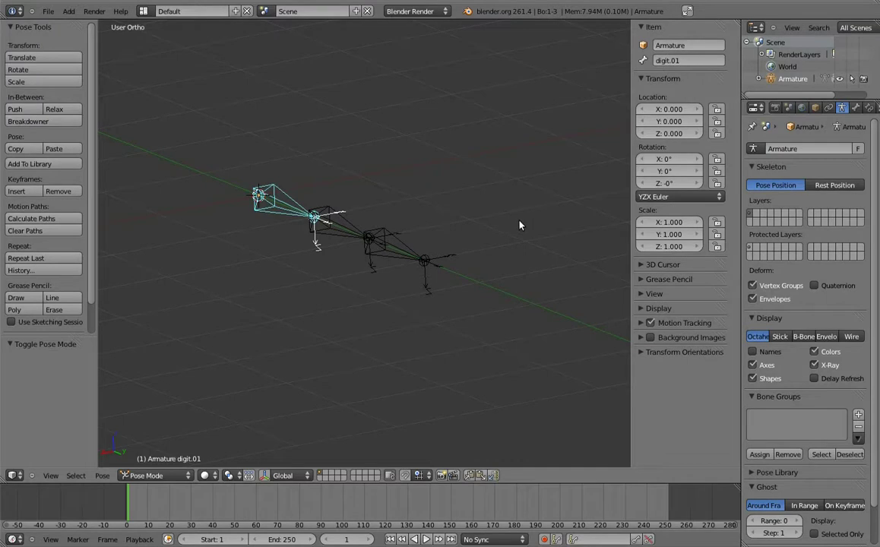
# Step: Duplicate digit.01 0.6 up along Z as a bone named control, then select it with digit.01
pyautogui.press('KP_3')
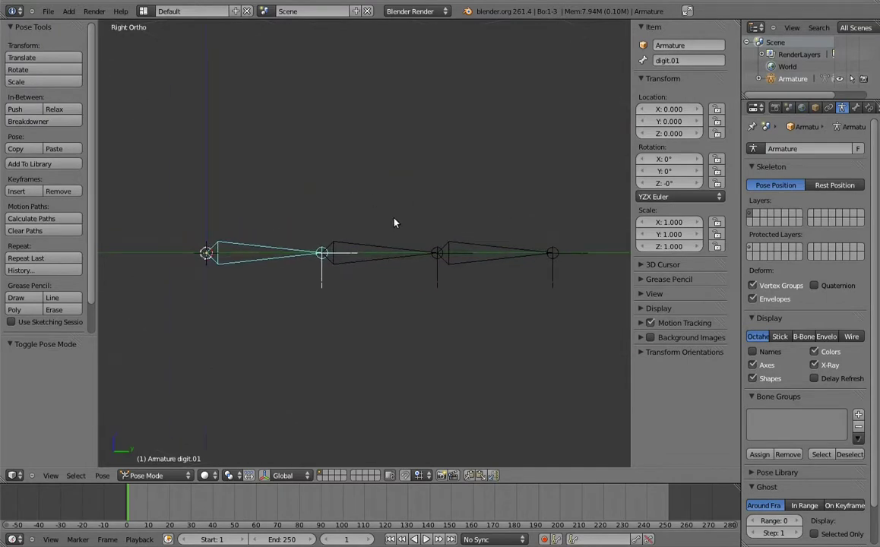
pyautogui.press('Tab')
pyautogui.hotkey('shift', 'd')
pyautogui.press('z')
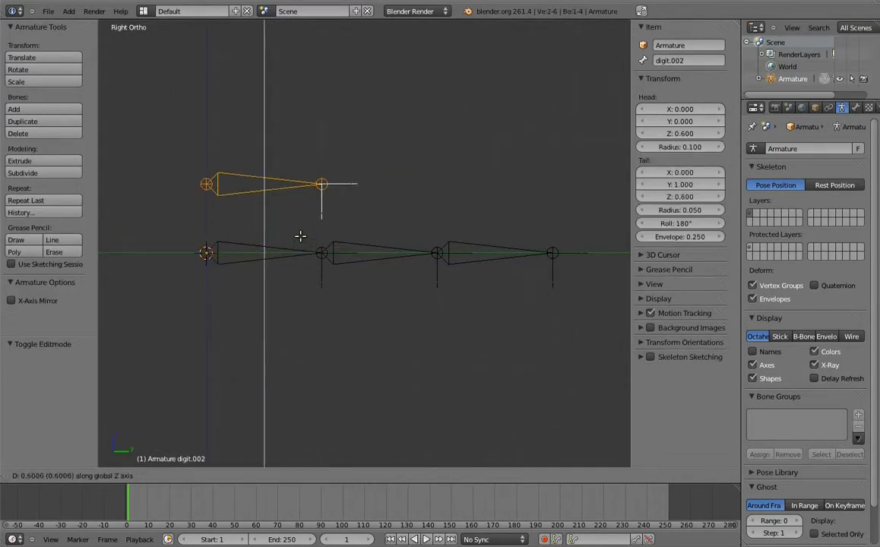
pyautogui.click(301, 237)
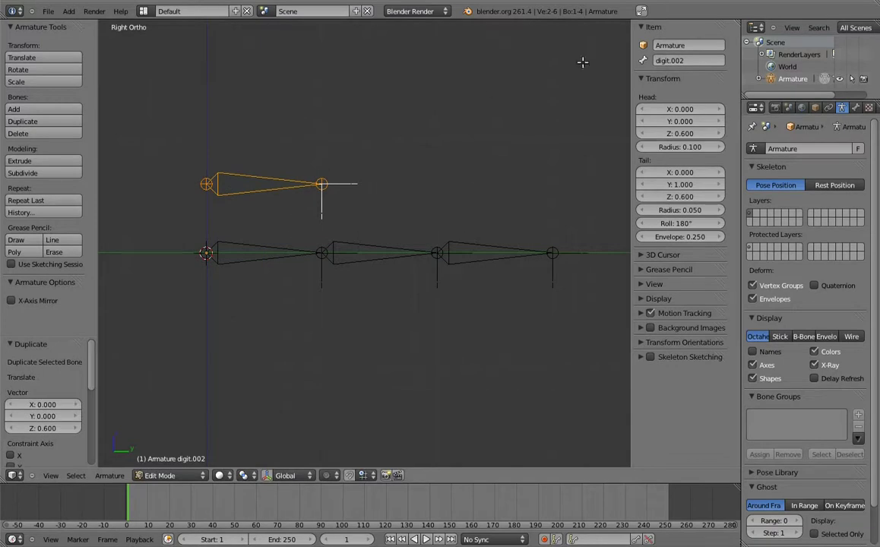
pyautogui.click(672, 61)
pyautogui.write('ntrol')
pyautogui.press('Return')
pyautogui.hotkey('ctrl', 'Tab')
pyautogui.keyDown('shift'); pyautogui.rightClick(251, 248); pyautogui.keyUp('shift')
# Step: Add a Copy Rotation constraint on digit.01 targeting control, then test-rotate control and cancel
pyautogui.hotkey('ctrl', 'shift', 'c')
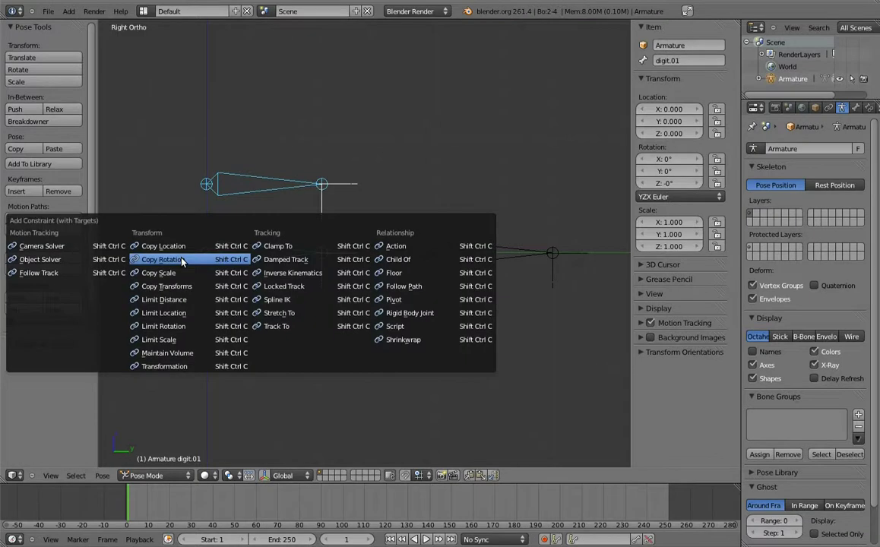
pyautogui.click(182, 260)
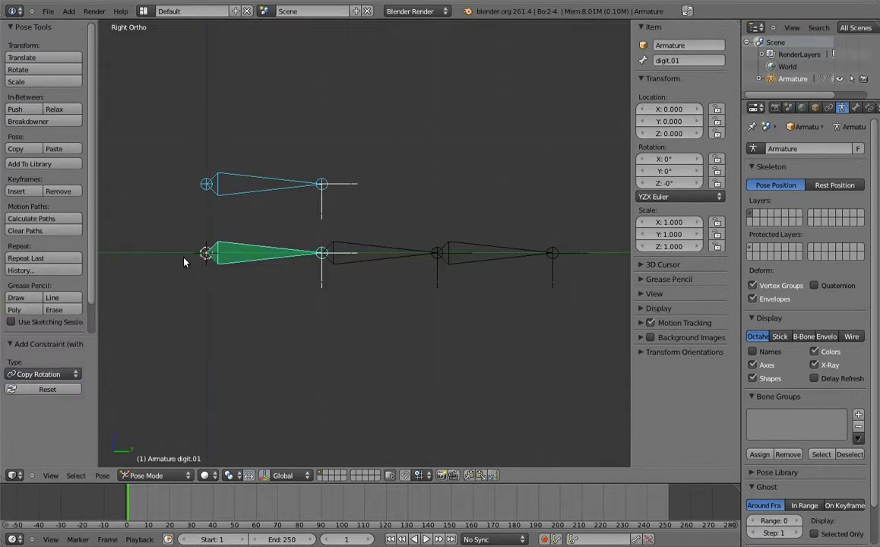
pyautogui.rightClick(320, 187)
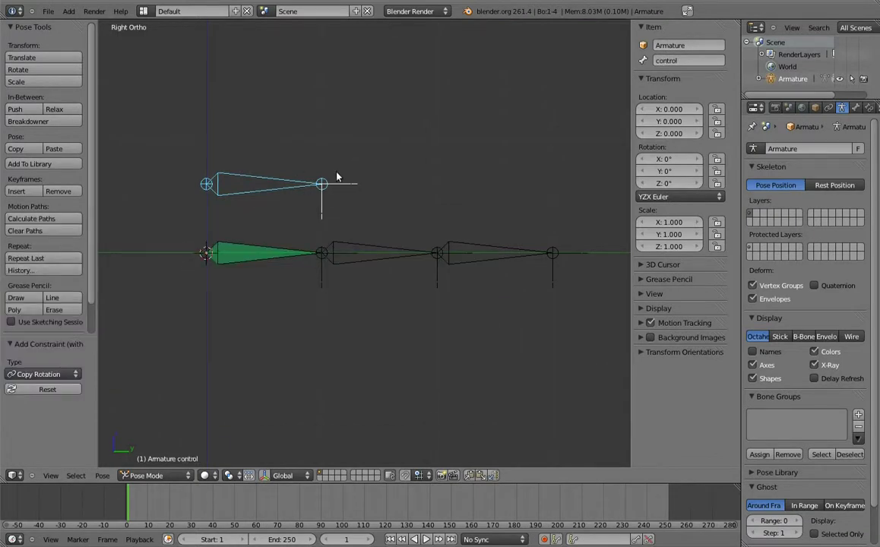
pyautogui.press('r')
pyautogui.press('Escape')
pyautogui.press('r')
pyautogui.press('r')
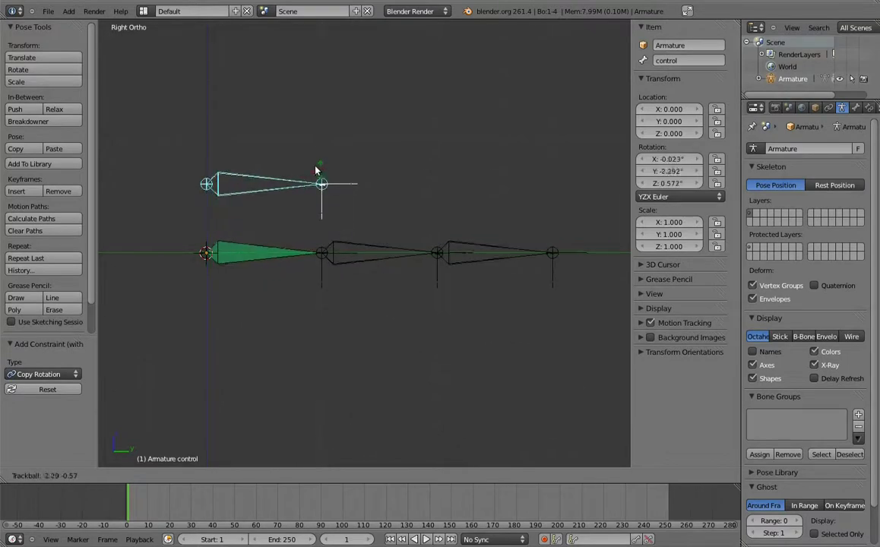
pyautogui.press('Escape')
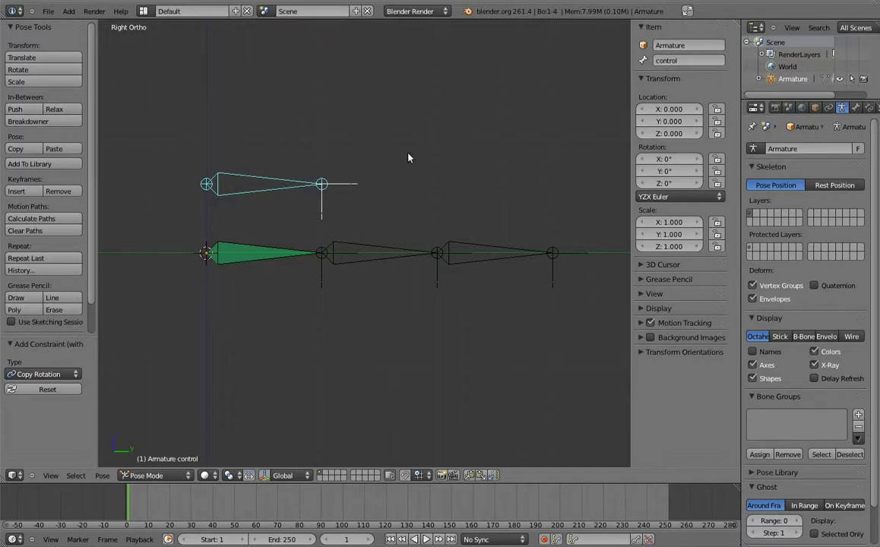
# Step: Lock the control bone's X, Y and Z scale, then test-scale it and cancel
pyautogui.moveTo(717, 222); pyautogui.dragTo(717, 247)
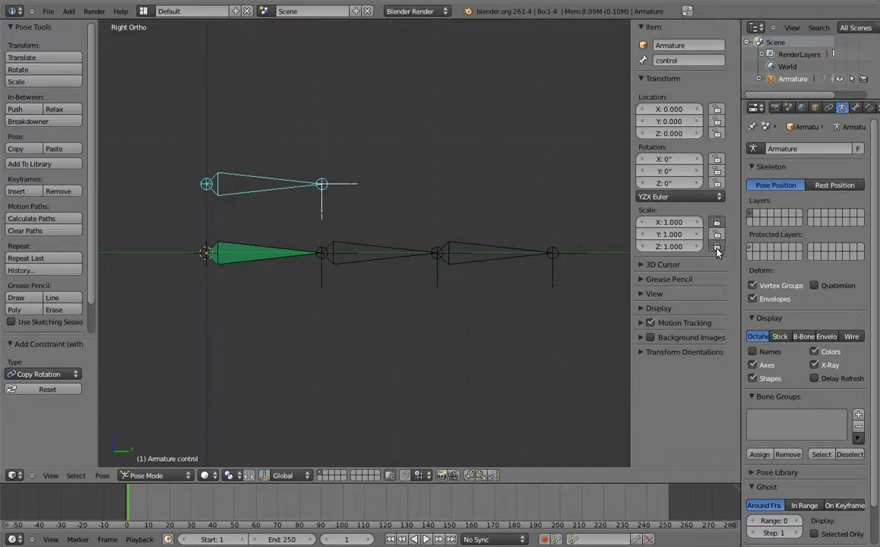
pyautogui.press('s')
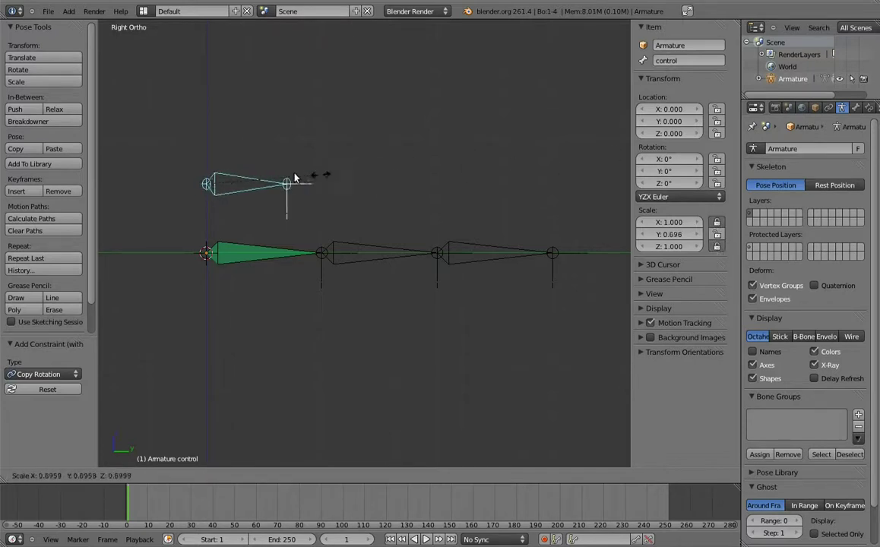
pyautogui.rightClick(401, 187)
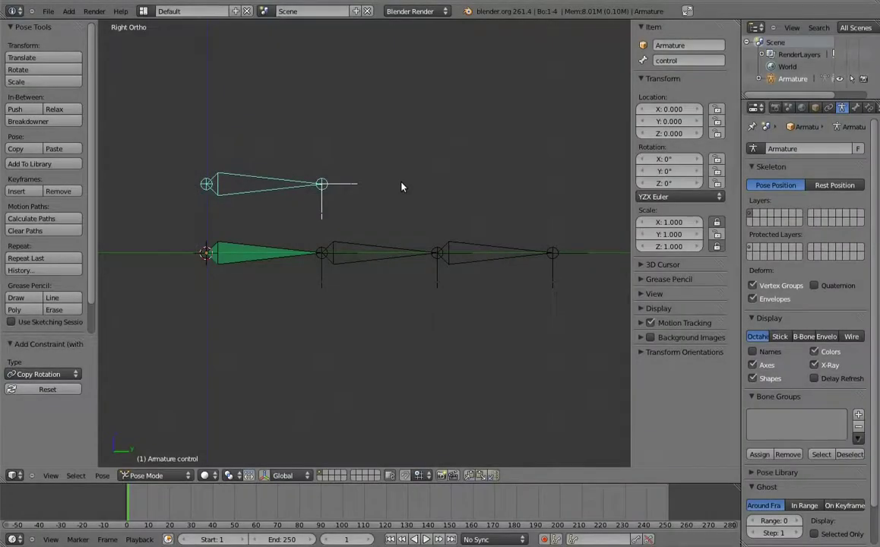
# Step: Keyframe the rotation of digit.02 and digit.03 in their straight pose at frame 1
pyautogui.rightClick(380, 252)
pyautogui.rightClick(483, 247)
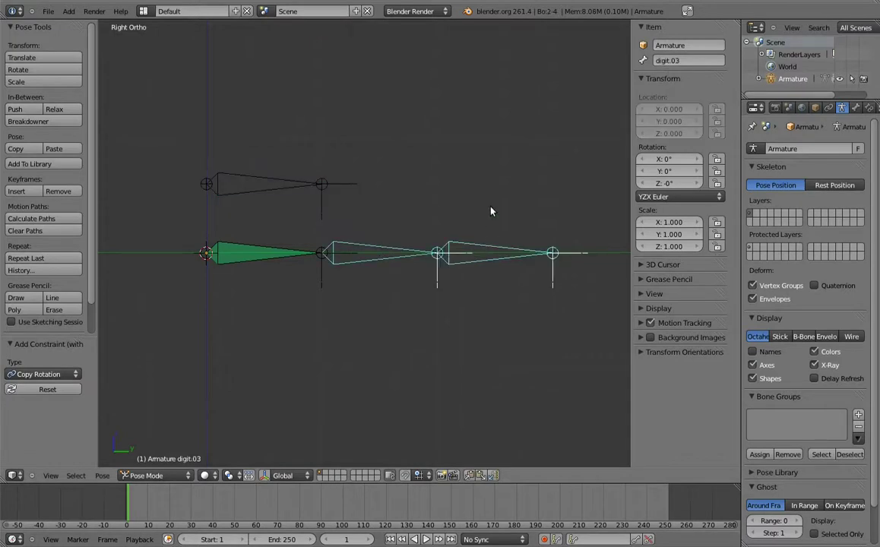
pyautogui.press('i')
pyautogui.click(467, 214)
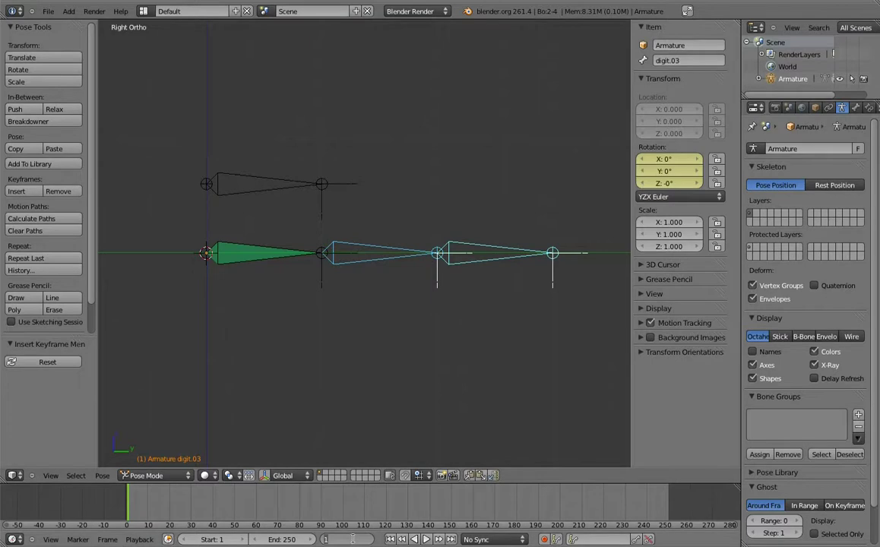
pyautogui.click(349, 539)
pyautogui.write('1')
# Step: At frame 11, bend digit.02 about 115° and digit.03 100°, and keyframe their rotation
pyautogui.press('Up')
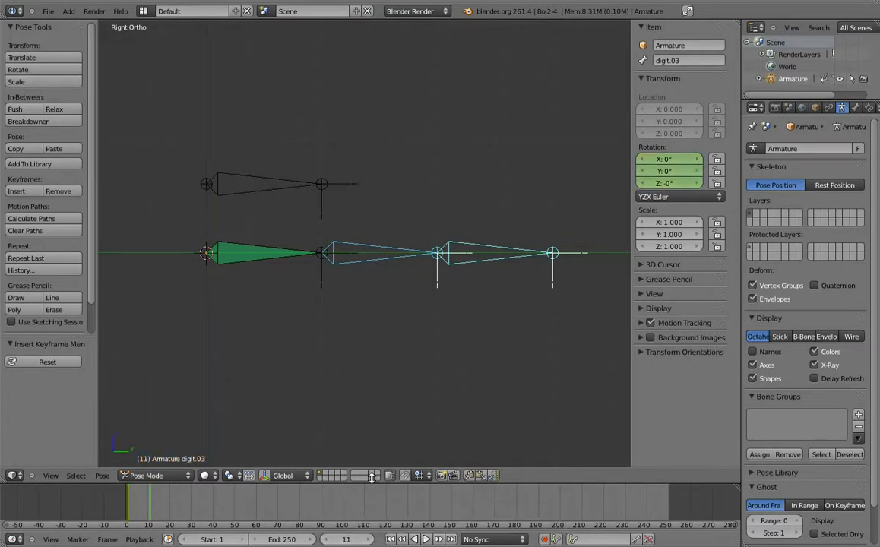
pyautogui.rightClick(411, 253)
pyautogui.press('r')
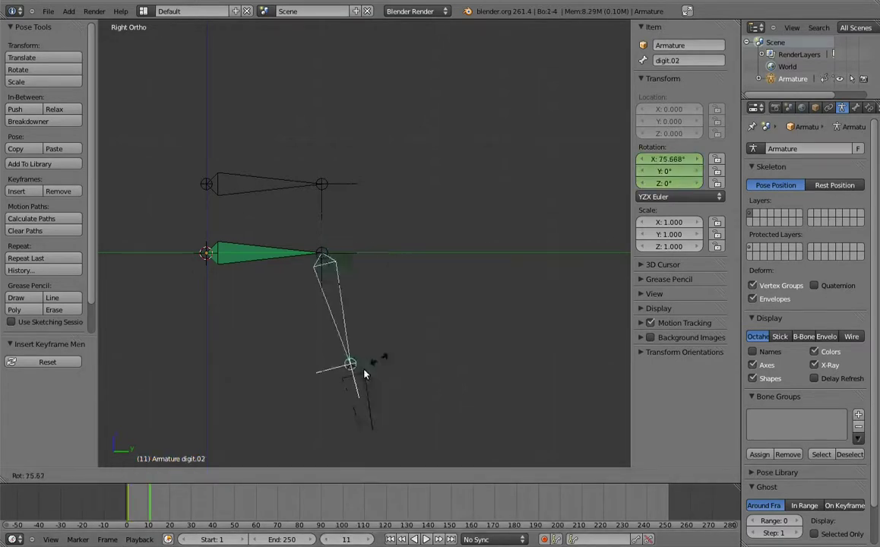
pyautogui.click(271, 361)
pyautogui.rightClick(258, 408)
pyautogui.press('r')
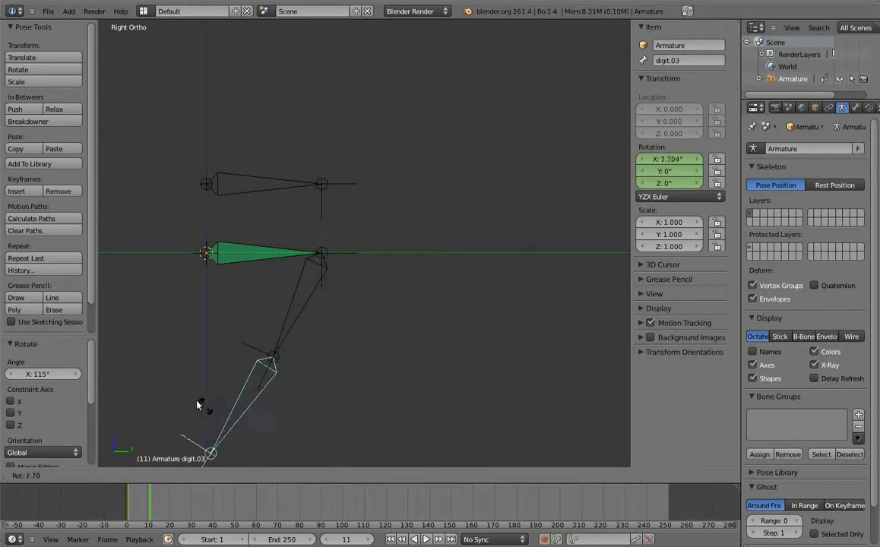
pyautogui.click(190, 246)
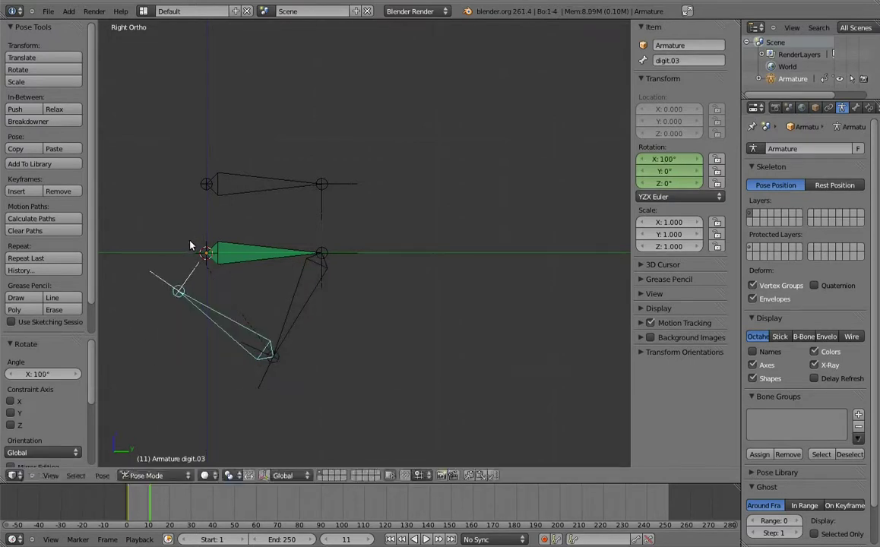
pyautogui.keyDown('shift'); pyautogui.rightClick(304, 311); pyautogui.keyUp('shift')
pyautogui.press('i')
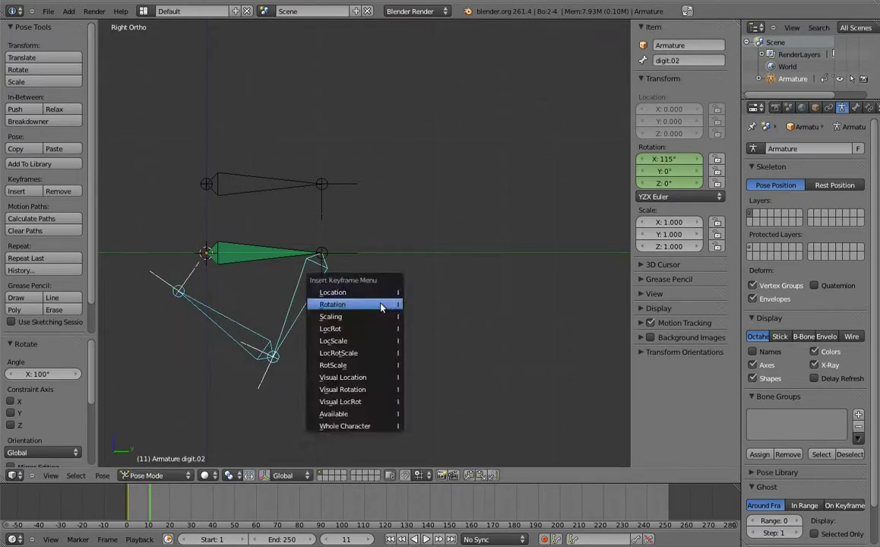
pyautogui.click(382, 308)
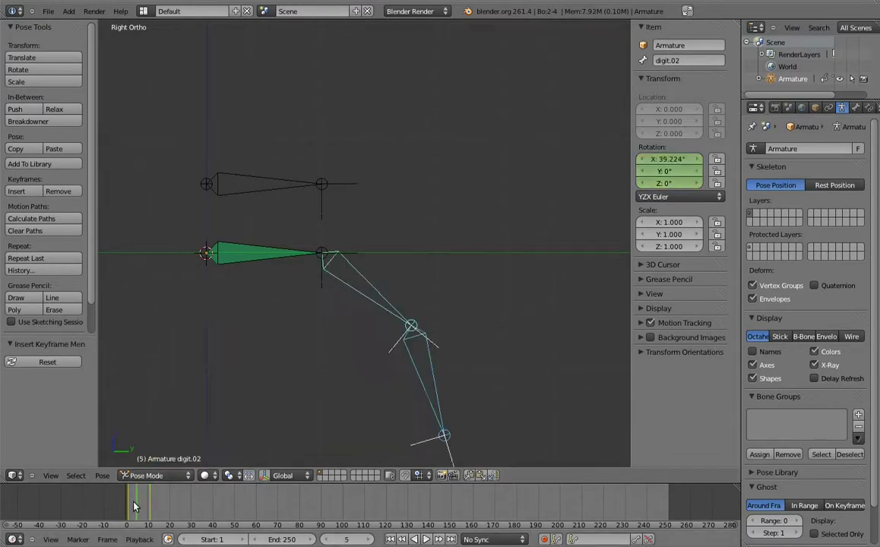
# Step: Preview the bend, return to the start frame, and split the 3D view side by side
pyautogui.moveTo(149, 507)
pyautogui.mouseDown()
pyautogui.moveTo(128, 507)
pyautogui.moveTo(138, 507)
pyautogui.mouseUp()
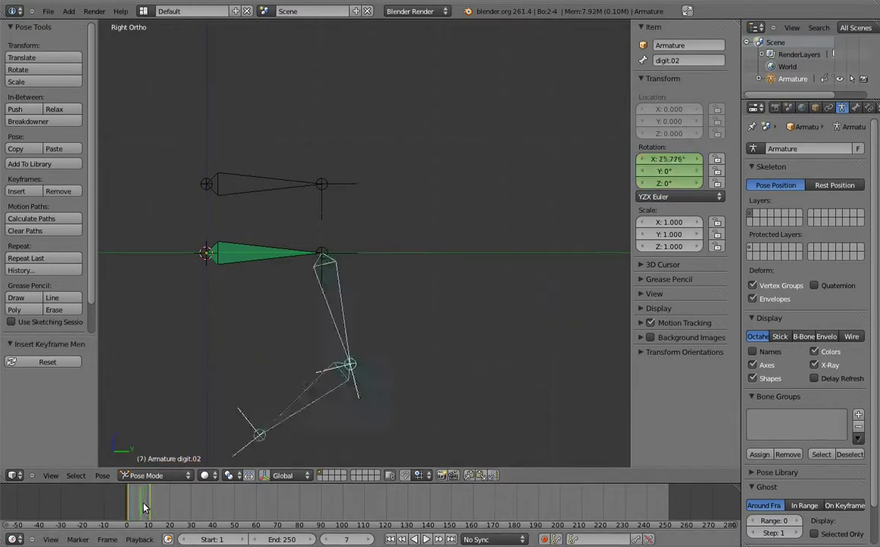
pyautogui.hotkey('shift', 'Left')
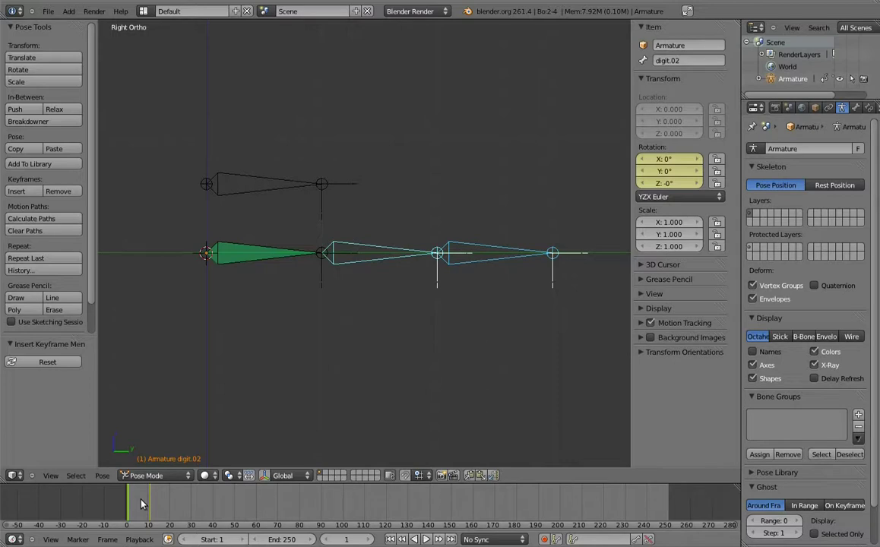
pyautogui.moveTo(737, 22); pyautogui.dragTo(409, 106)
# Step: Turn the left view into a Dope Sheet in Action Editor mode
pyautogui.click(12, 475)
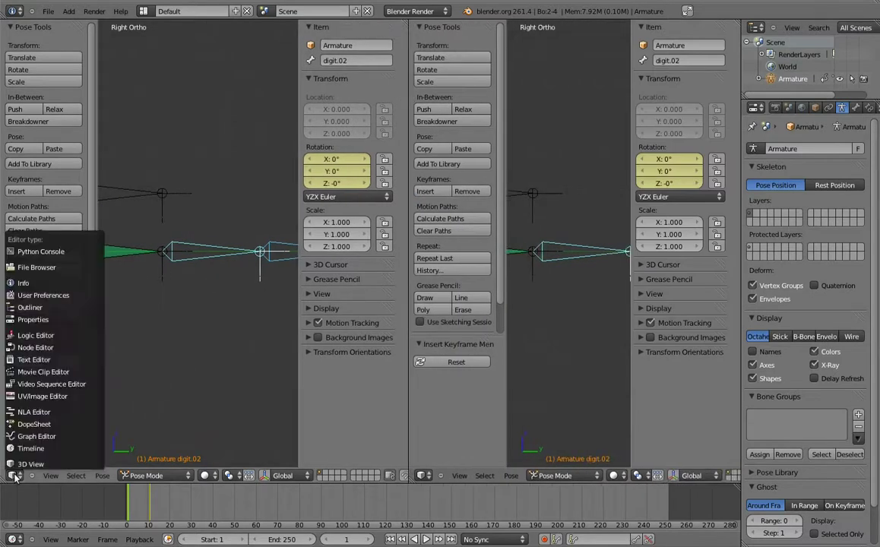
pyautogui.click(36, 427)
pyautogui.click(209, 476)
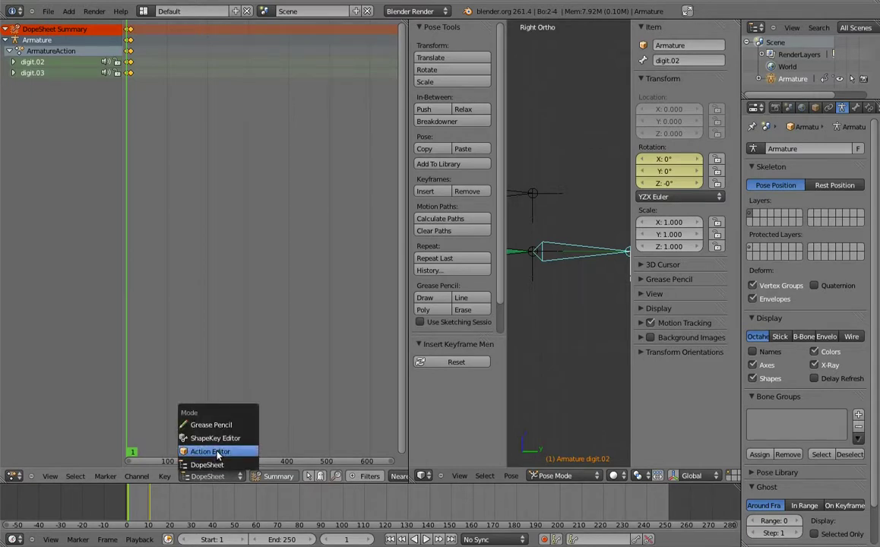
pyautogui.click(221, 455)
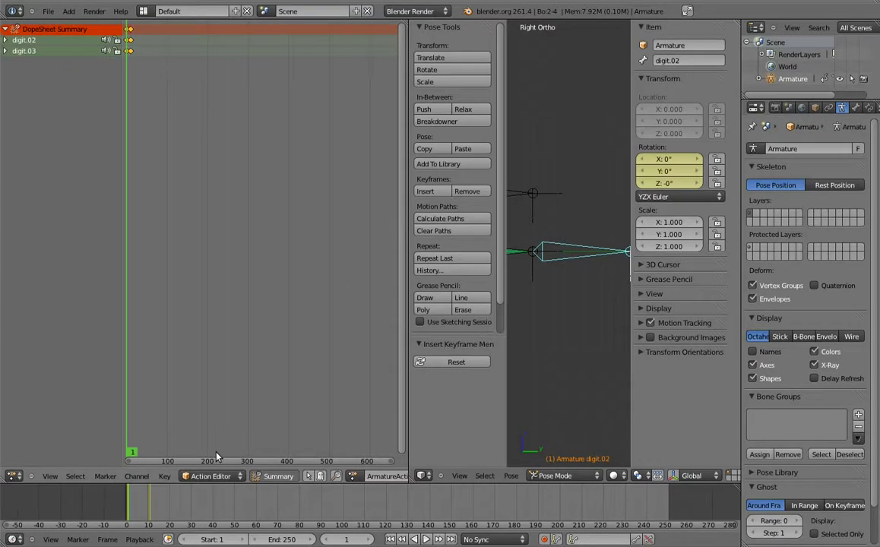
# Step: Rename the ArmatureAction action to finger_bend
pyautogui.scroll(-2, 214, 477)
pyautogui.scroll(-3, 215, 478)
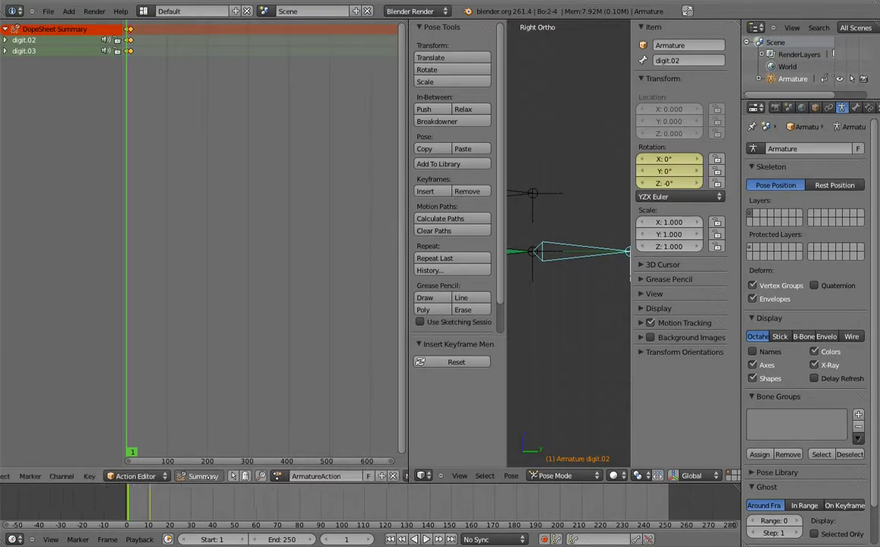
pyautogui.doubleClick(328, 478)
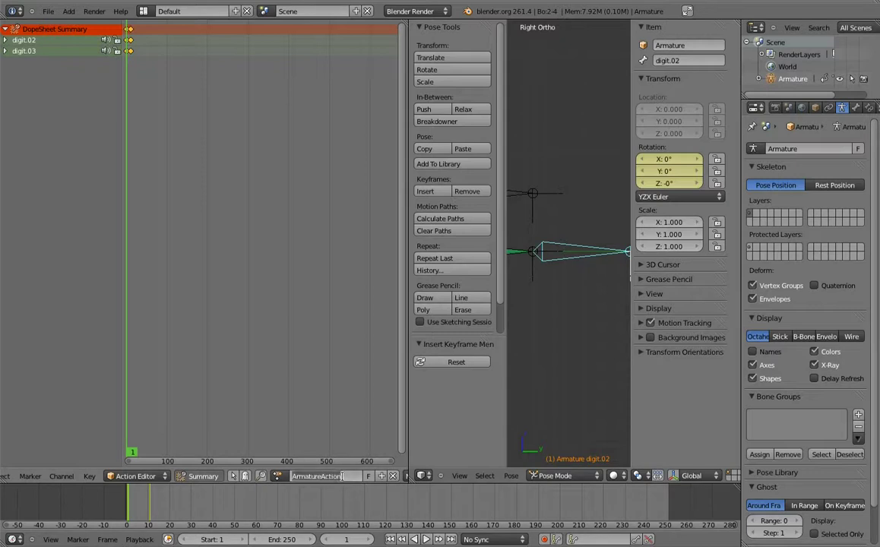
pyautogui.write('tinger_br')
pyautogui.write('nd')
pyautogui.press('Return')
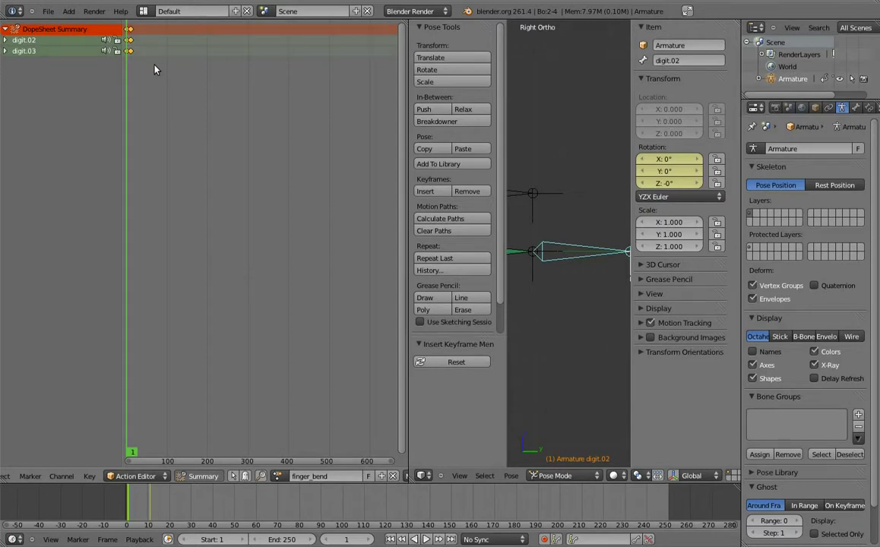
# Step: Make all the finger_bend keyframes interpolate linearly
pyautogui.press('a')
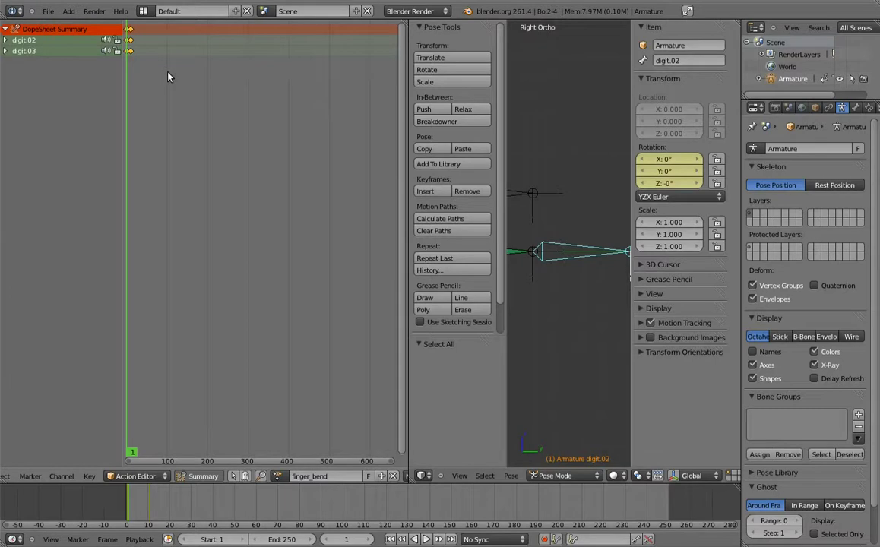
pyautogui.press('t')
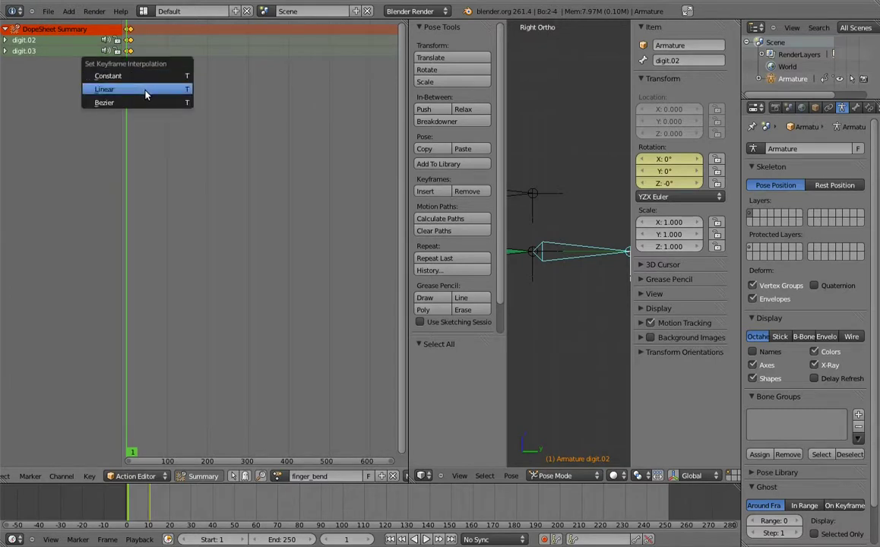
pyautogui.click(146, 92)
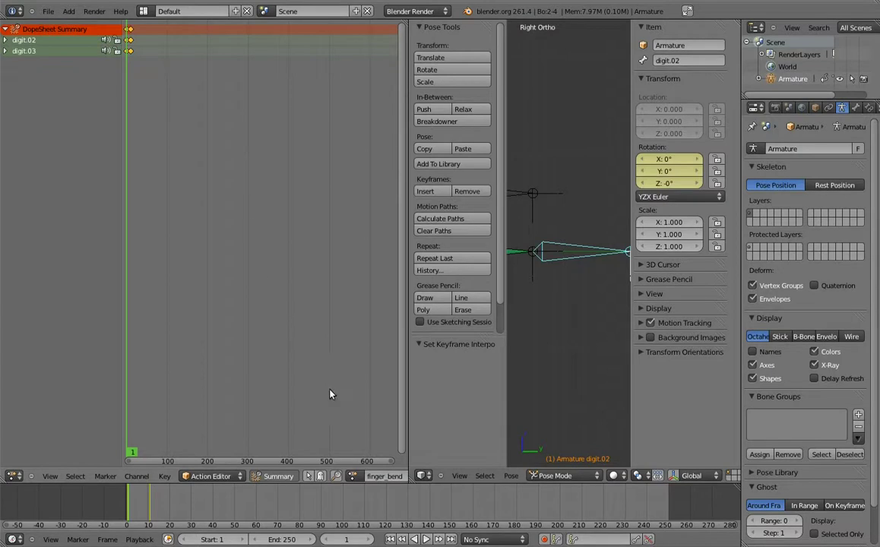
# Step: Unlink finger_bend from the armature, widen the 3D view, and return to frame 1
pyautogui.scroll(-3, 331, 476)
pyautogui.scroll(-3, 332, 476)
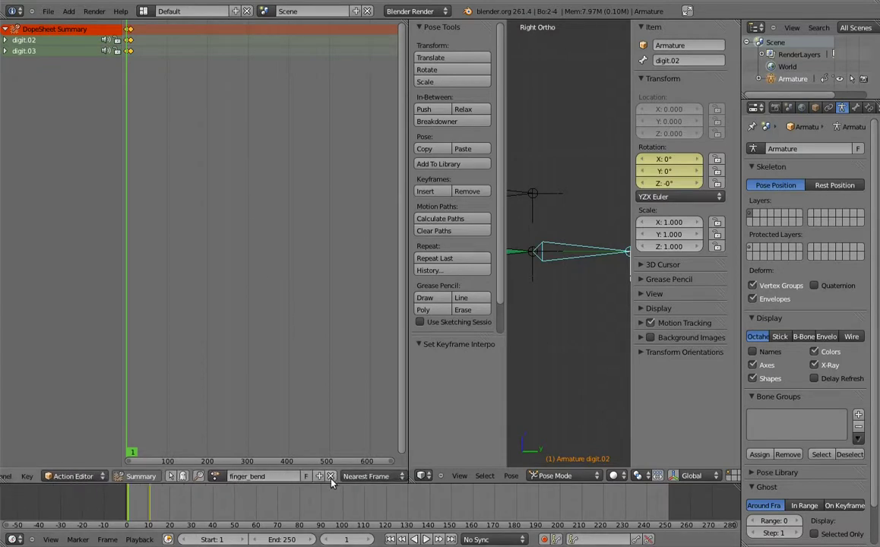
pyautogui.click(331, 477)
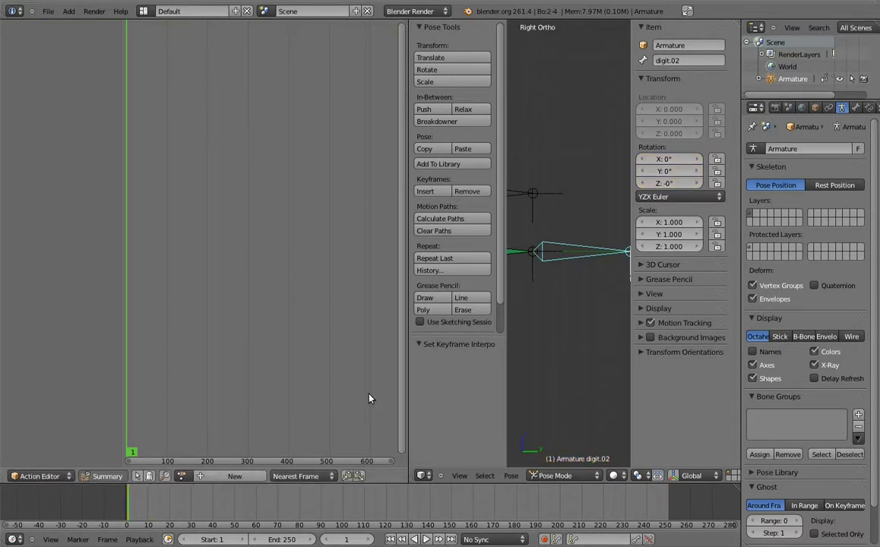
pyautogui.moveTo(407, 365); pyautogui.dragTo(181, 337)
pyautogui.click(130, 510)
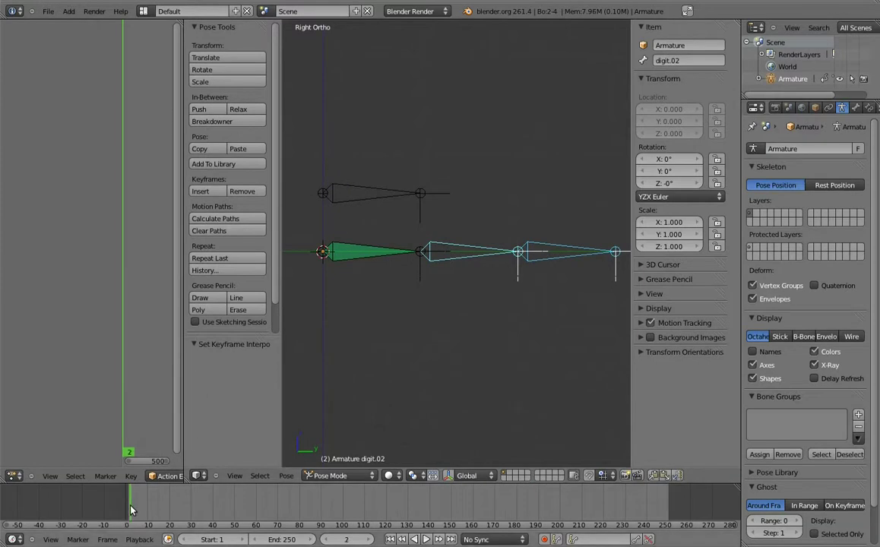
pyautogui.moveTo(130, 509); pyautogui.dragTo(125, 509)
pyautogui.click(125, 510)
# Step: Give digit.02 an Action constraint targeting the control bone, playing finger_bend driven by Scale Y
pyautogui.rightClick(367, 192)
pyautogui.keyDown('shift'); pyautogui.rightClick(460, 248); pyautogui.keyUp('shift')
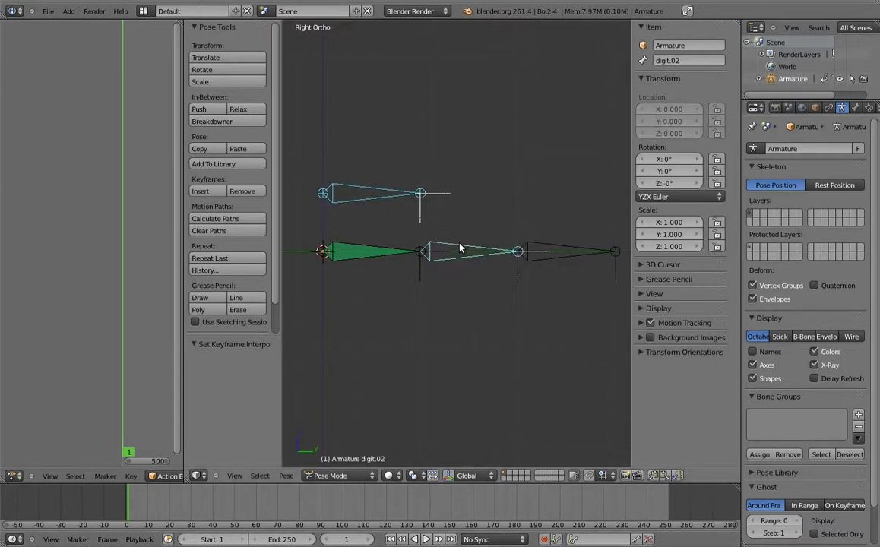
pyautogui.hotkey('shift', 'ctrl', 'c')
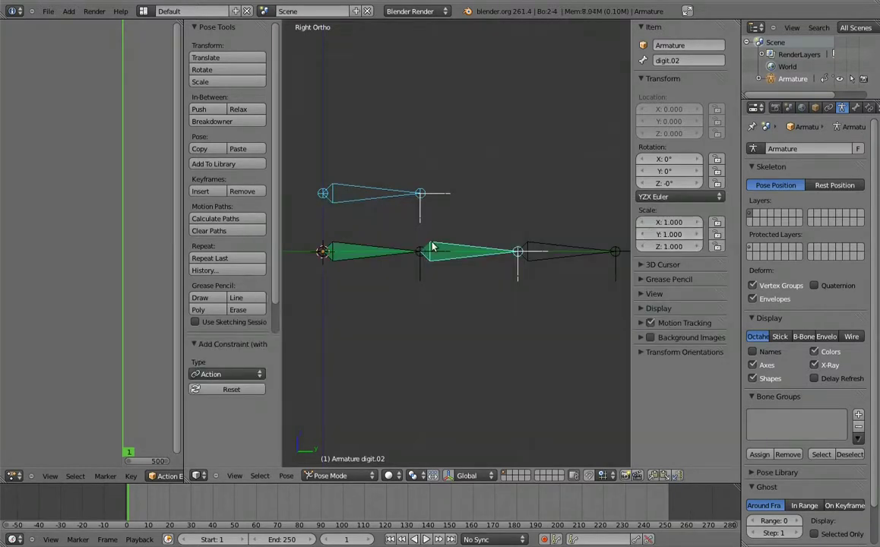
pyautogui.rightClick(426, 228)
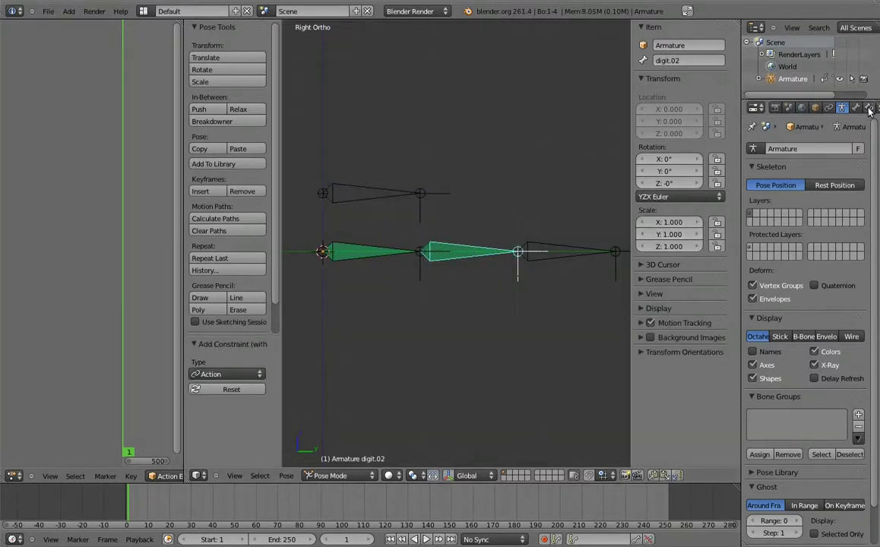
pyautogui.keyDown('ctrl'); pyautogui.scroll(-2, 789, 102); pyautogui.keyUp('ctrl')
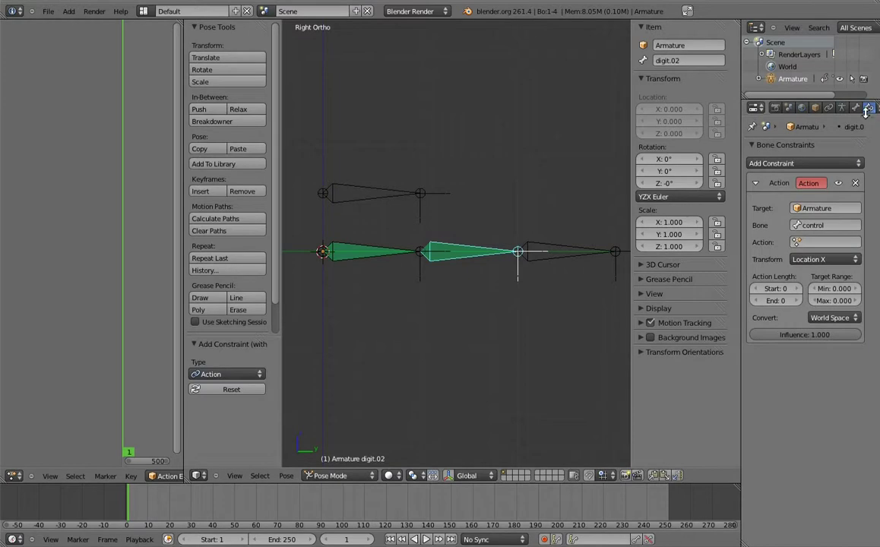
pyautogui.click(822, 244)
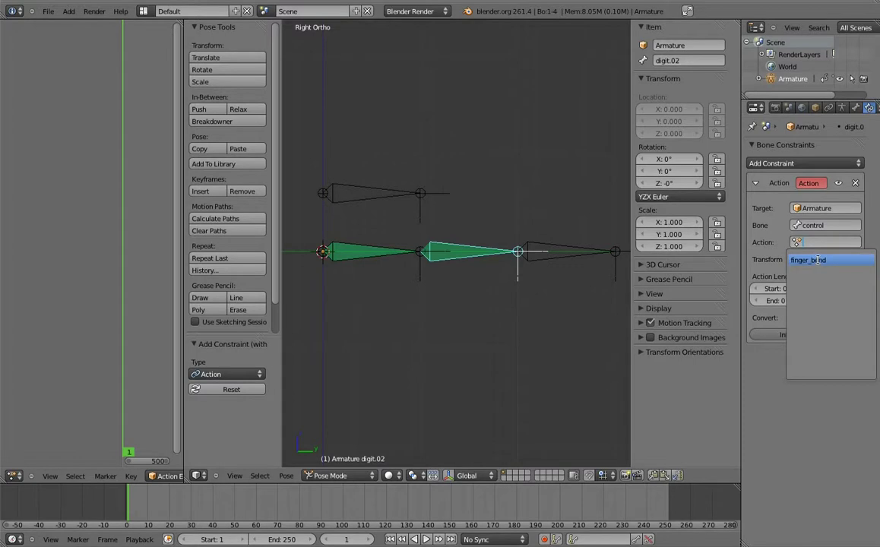
pyautogui.click(818, 261)
pyautogui.click(818, 261)
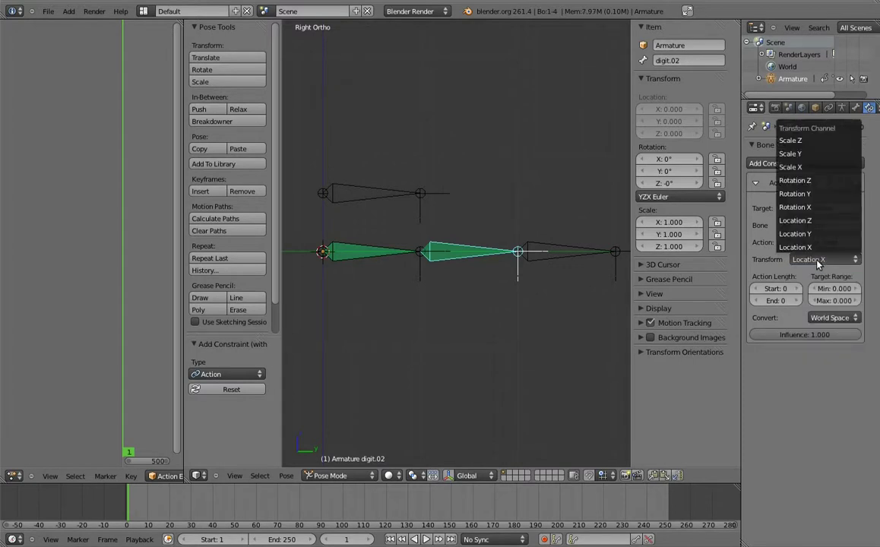
pyautogui.click(811, 159)
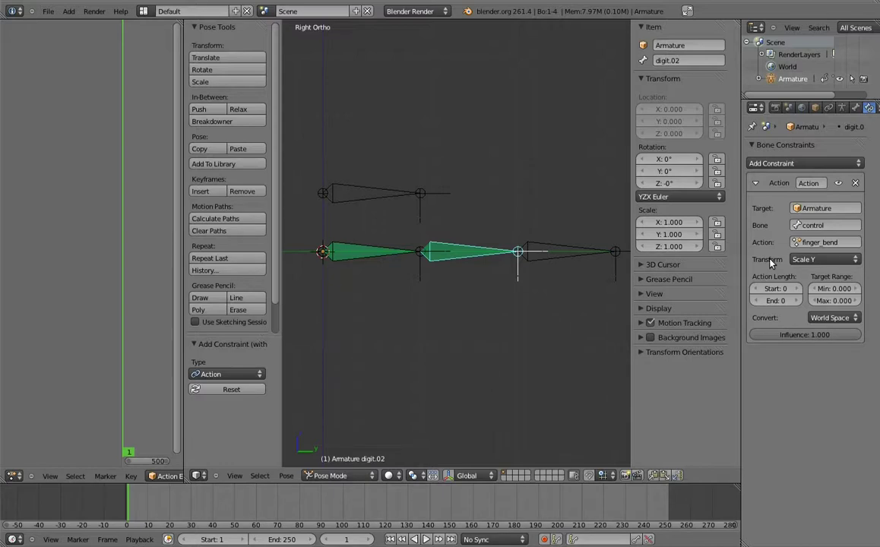
# Step: Set the action frames to 1–11 and the target range from 1.0 to 0.5
pyautogui.click(787, 291)
pyautogui.write('1')
pyautogui.press('Return')
pyautogui.click(788, 301)
pyautogui.write('11')
pyautogui.press('Return')
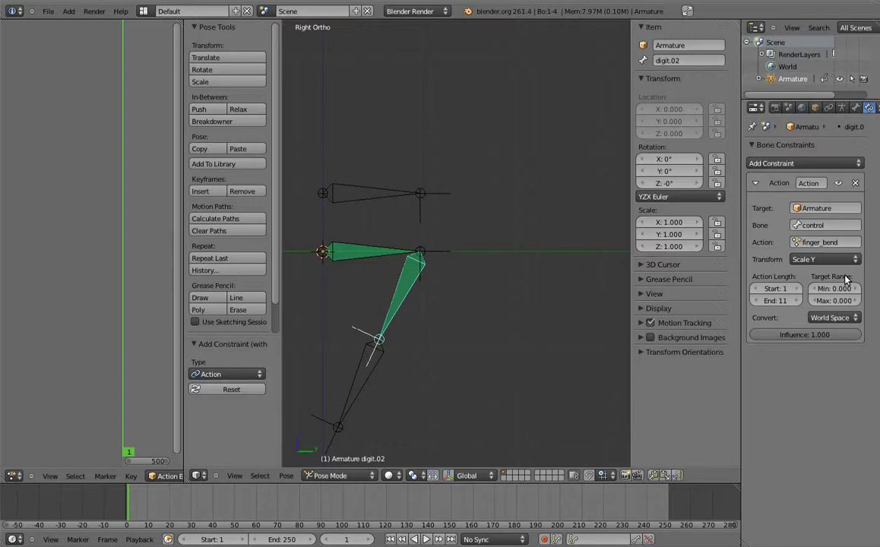
pyautogui.click(841, 289)
pyautogui.write('1')
pyautogui.press('Return')
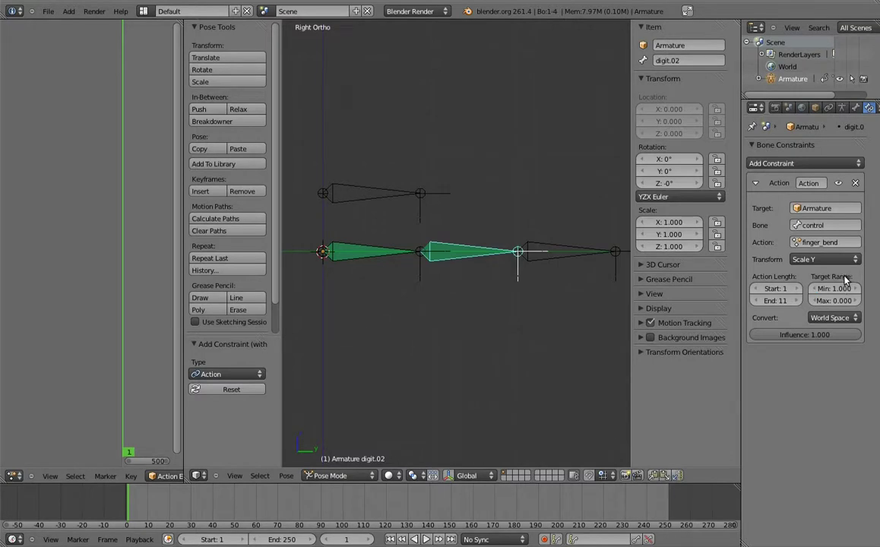
pyautogui.click(836, 301)
pyautogui.write('0.5')
pyautogui.press('Return')
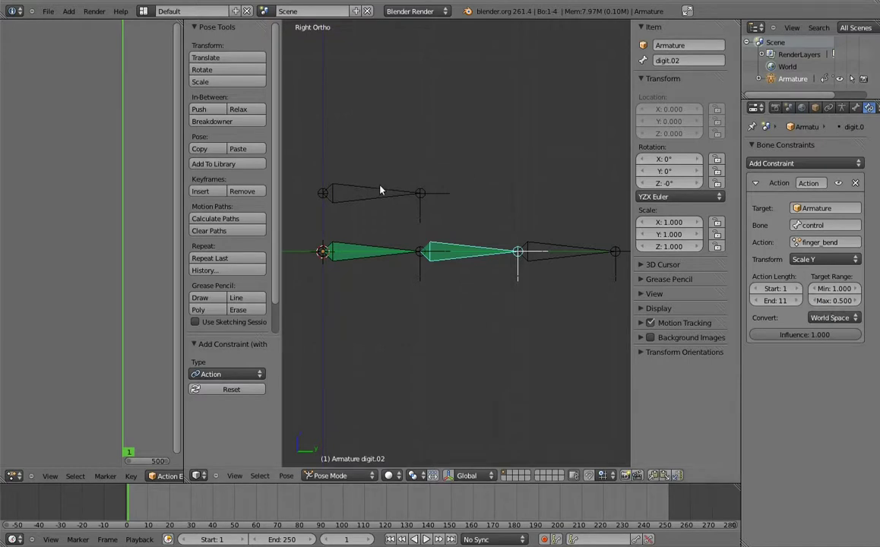
# Step: Test-scale the control bone, then cancel the scale
pyautogui.rightClick(415, 197)
pyautogui.press('s')
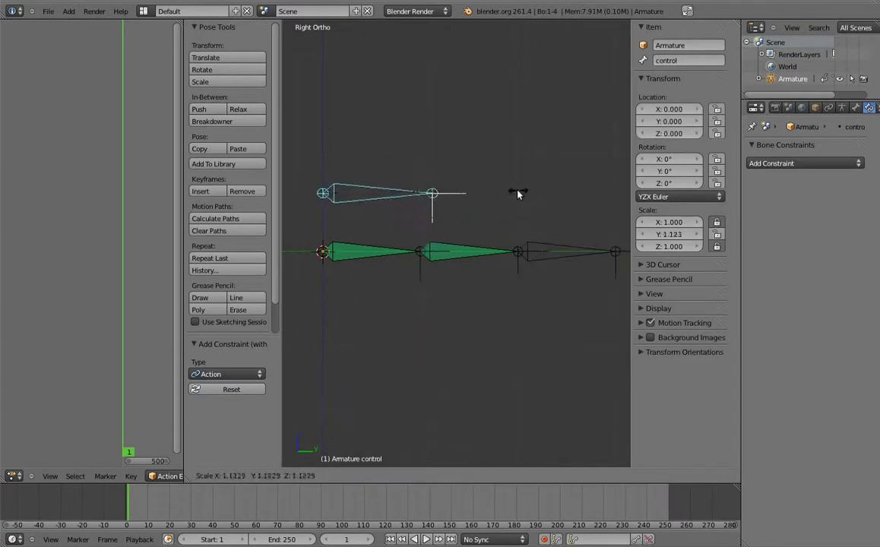
pyautogui.press('Escape')
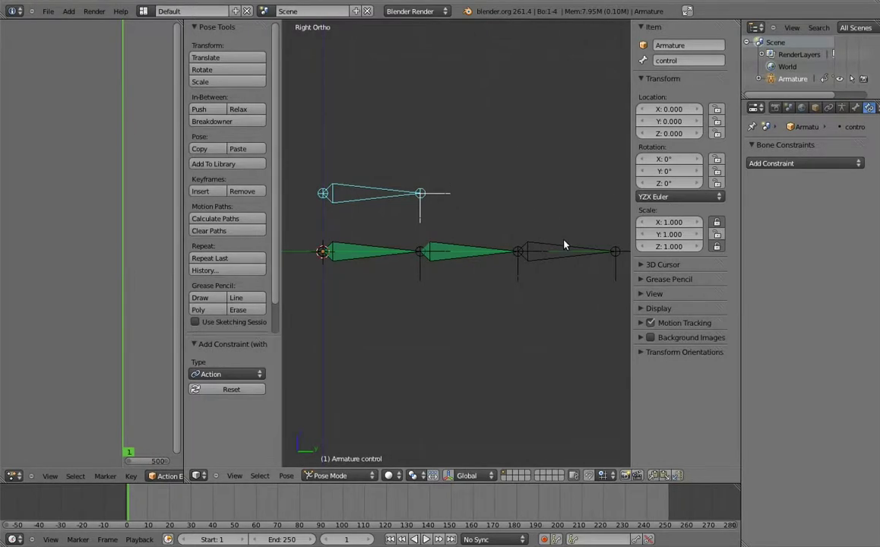
# Step: Select digit.03 with digit.02 active and bring up the pose constraint options
pyautogui.rightClick(564, 245)
pyautogui.keyDown('shift'); pyautogui.rightClick(459, 253); pyautogui.keyUp('shift')
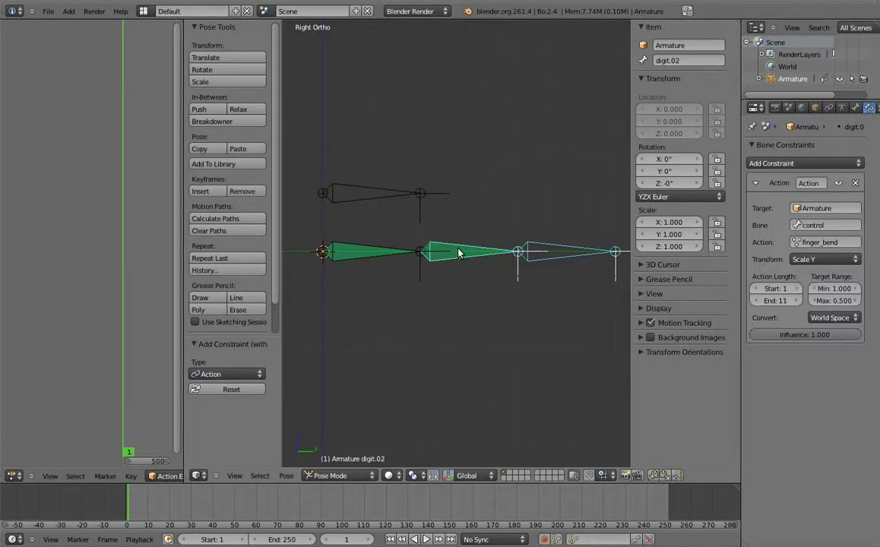
pyautogui.click(286, 476)
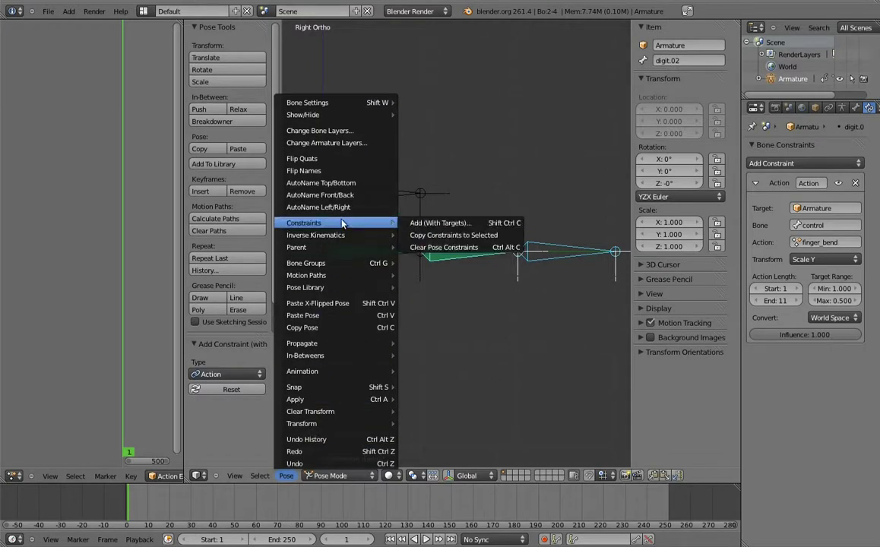
pyautogui.moveTo(304, 223)
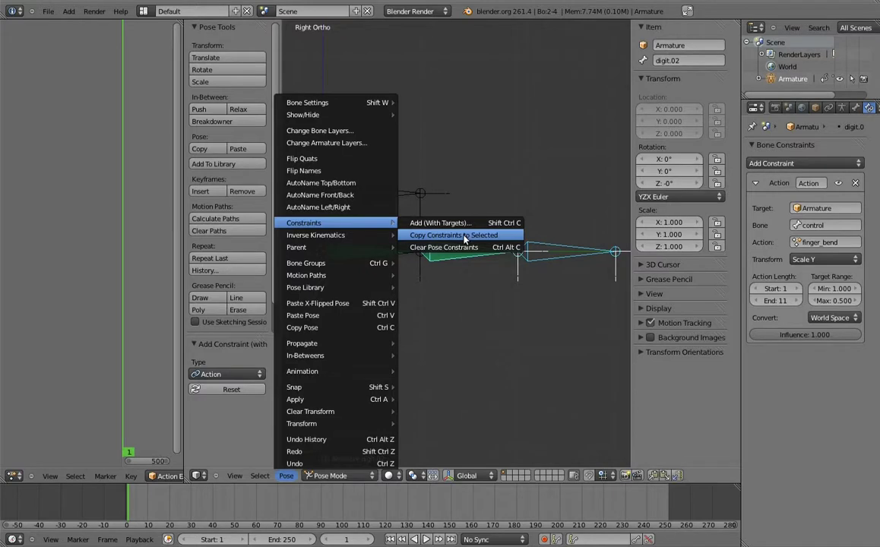
# Step: Copy digit.02's finger_bend Action constraint to digit.03, then test by scaling and rotating the control bone
pyautogui.click(465, 238)
pyautogui.rightClick(564, 251)
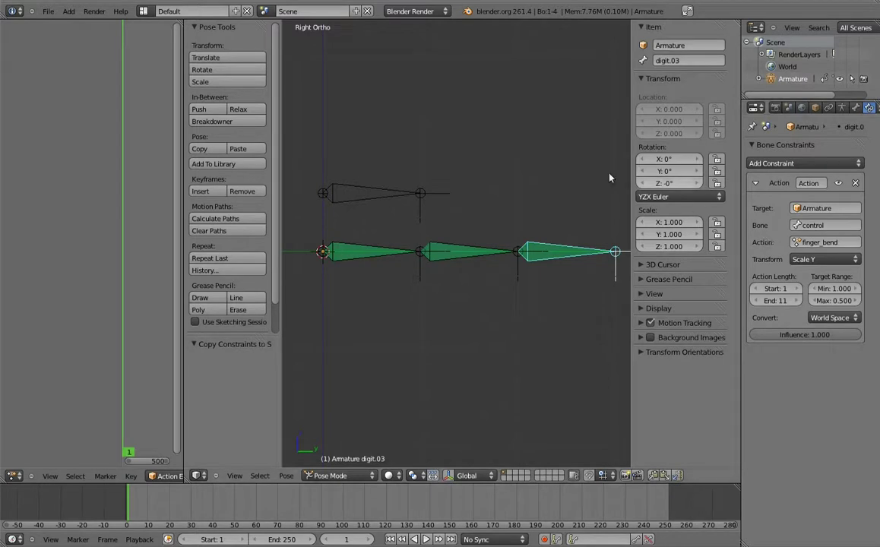
pyautogui.rightClick(421, 194)
pyautogui.press('s')
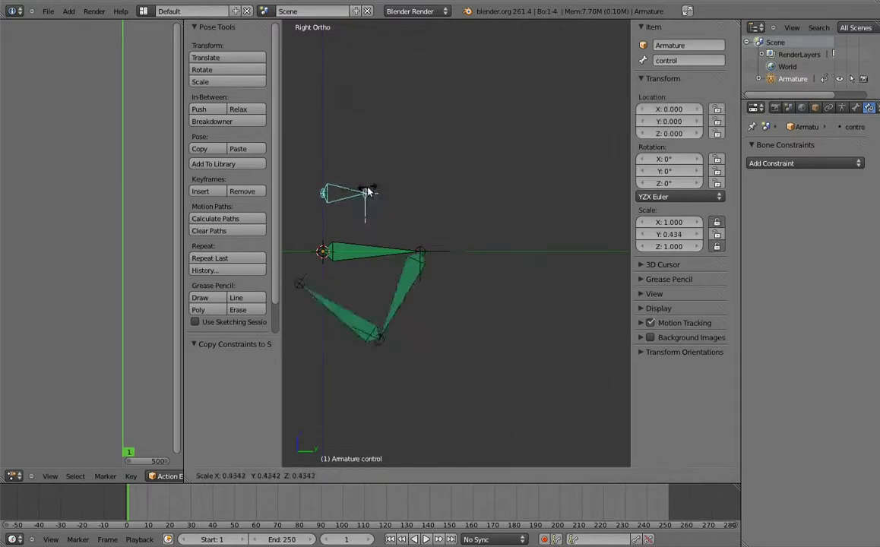
pyautogui.click(393, 196)
pyautogui.press('r')
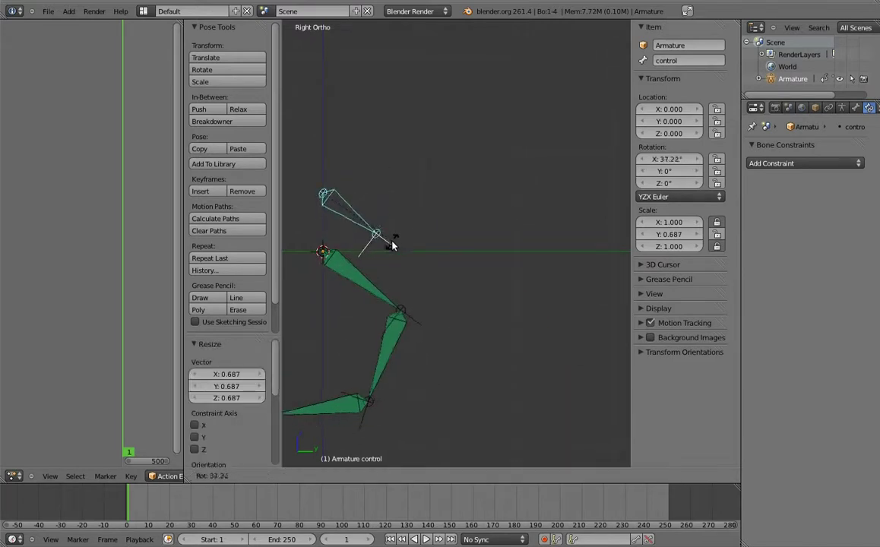
pyautogui.click(394, 244)
pyautogui.press('r')
pyautogui.press('r')
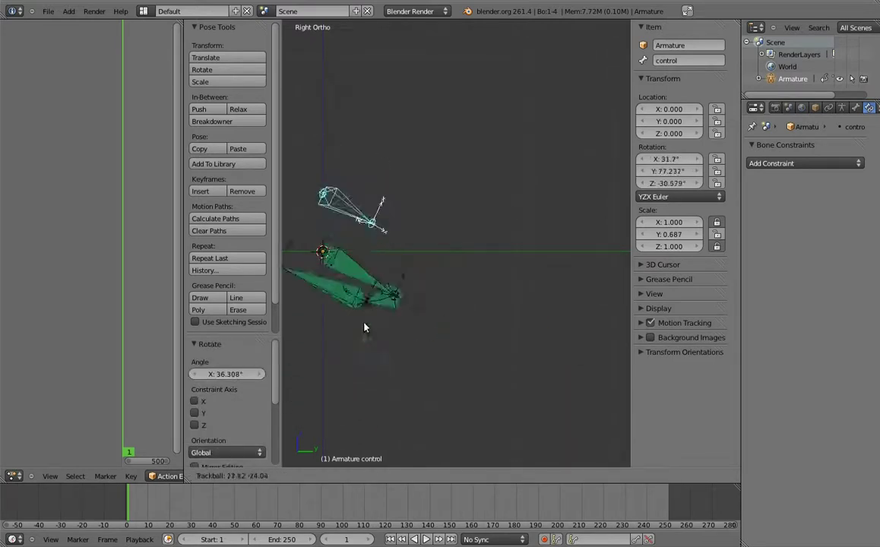
pyautogui.click(394, 259)
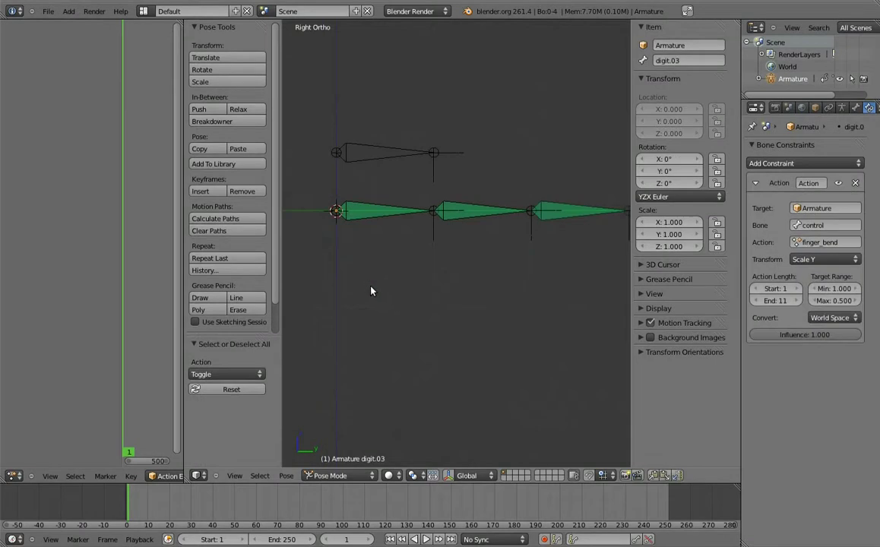
# Step: Scale the control bone to bend the finger, then rotate digit.02 and digit.03
pyautogui.rightClick(393, 230)
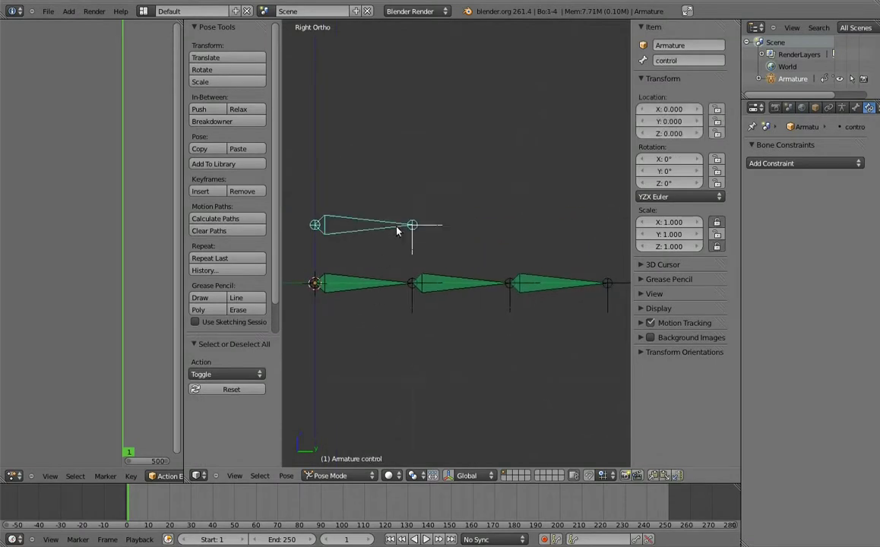
pyautogui.press('s')
pyautogui.click(432, 235)
pyautogui.rightClick(456, 333)
pyautogui.press('r')
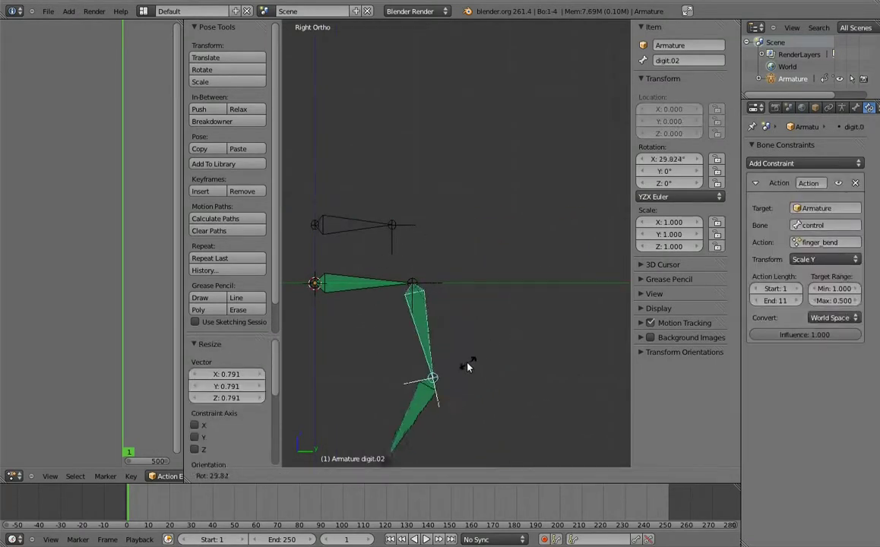
pyautogui.click(422, 329)
pyautogui.rightClick(417, 416)
pyautogui.press('r')
pyautogui.click(453, 437)
# Step: Scale the control bone again, then select all bones and reset their scale
pyautogui.rightClick(383, 228)
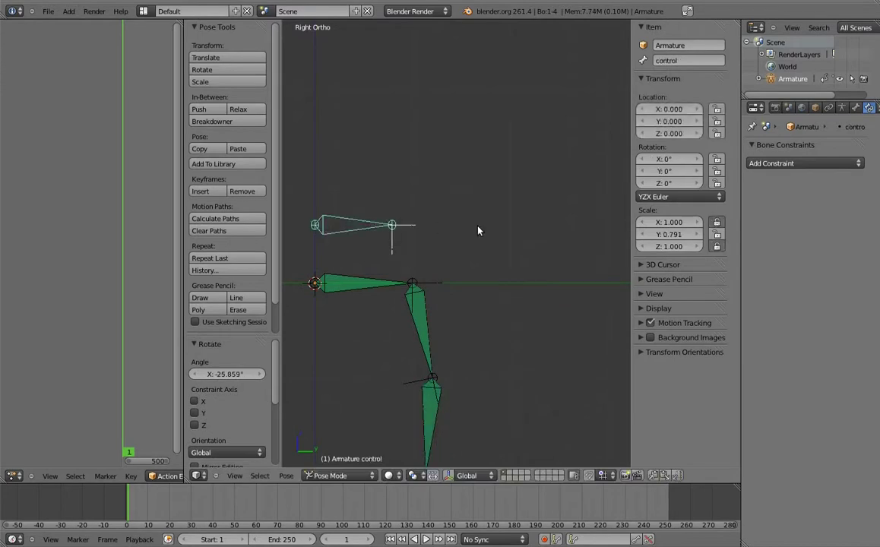
pyautogui.press('s')
pyautogui.click(442, 246)
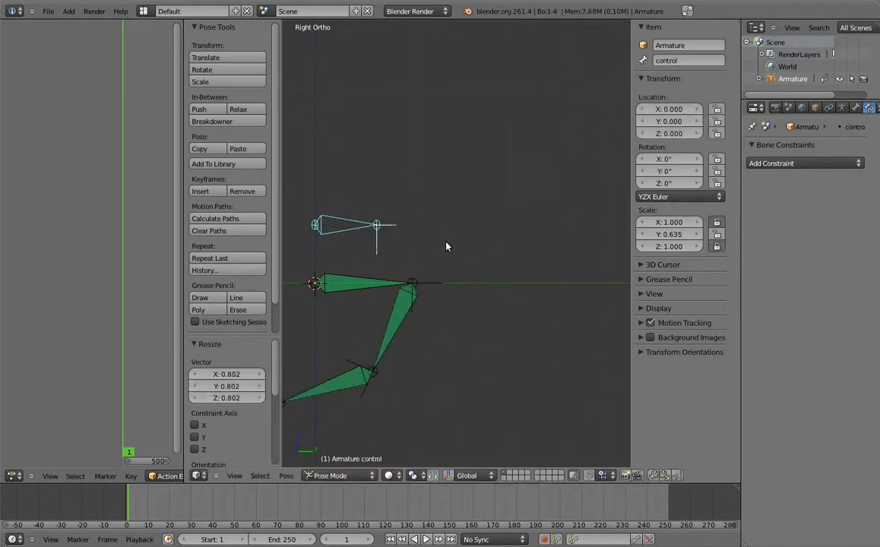
pyautogui.press('a')
pyautogui.hotkey('alt', 's')
pyautogui.hotkey('alt', 'r')
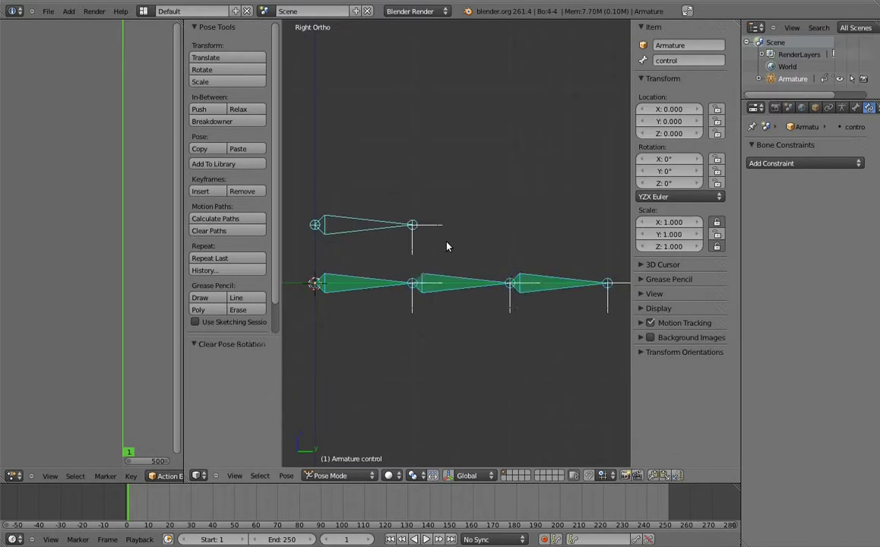
pyautogui.press('a')
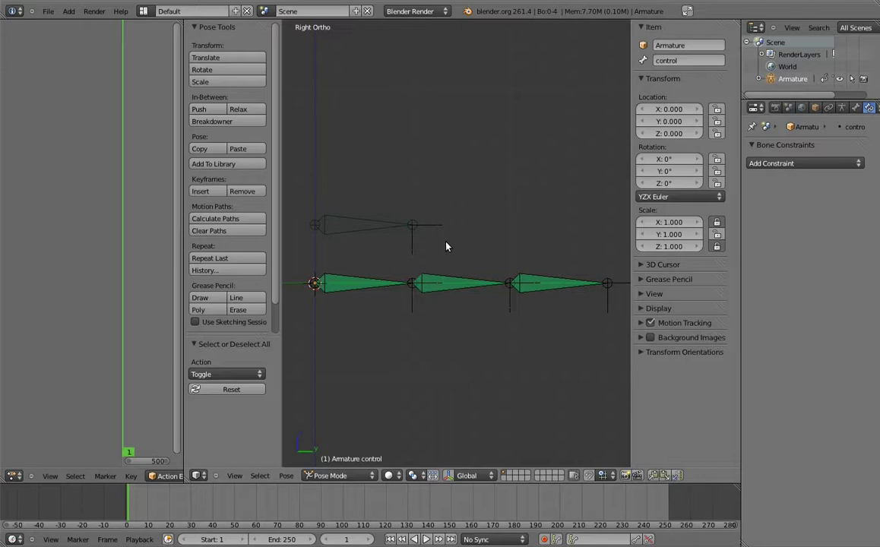
# Step: In Edit Mode, shorten the control bone by moving its tail along Y
pyautogui.rightClick(405, 226)
pyautogui.press('Tab')
pyautogui.scroll(-2, 441, 221)
pyautogui.keyDown('shift'); pyautogui.moveTo(444, 210); pyautogui.dragTo(422, 220, button='middle'); pyautogui.keyUp('shift')
pyautogui.press('g')
pyautogui.press('y')
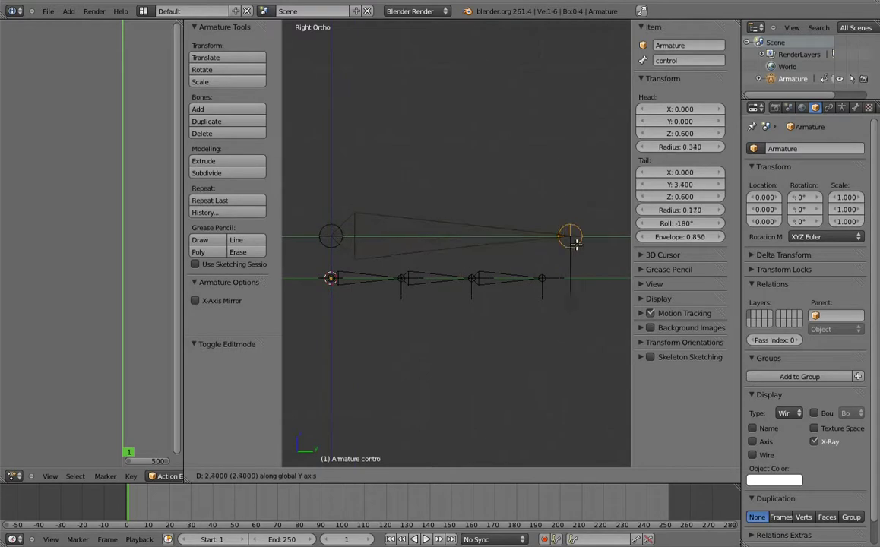
pyautogui.click(566, 247)
# Step: Lower the whole control bone along Z onto the finger chain and return to Pose Mode
pyautogui.rightClick(428, 225)
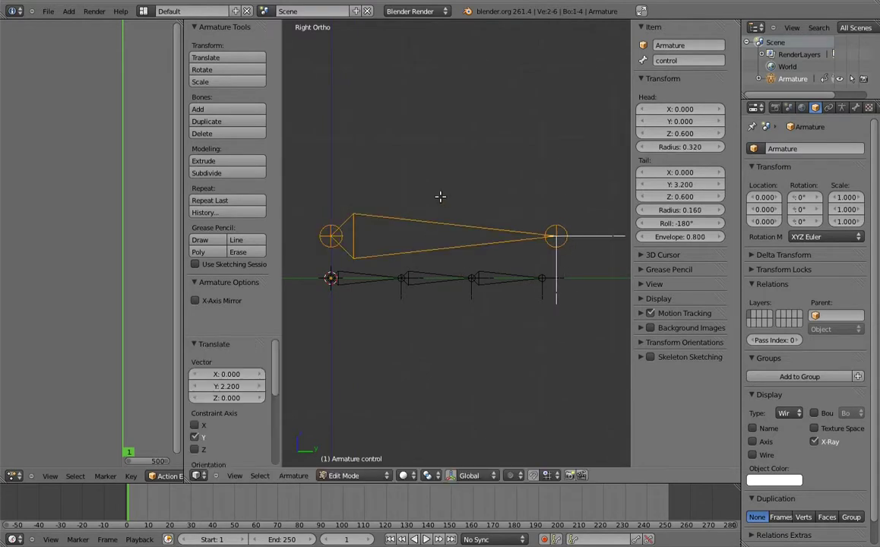
pyautogui.press('g')
pyautogui.press('z')
pyautogui.click(441, 235)
pyautogui.press('Tab')
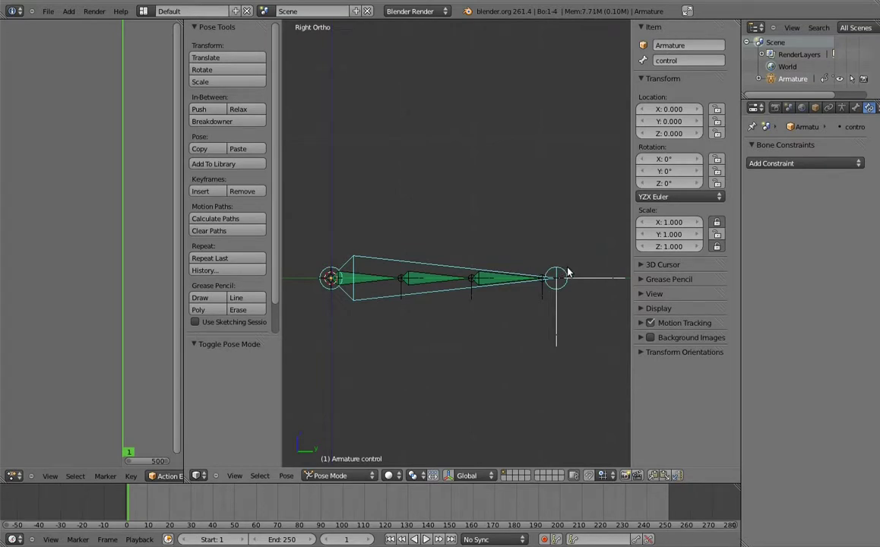
# Step: Test the finger bend by scaling and rotating the control bone
pyautogui.press('s')
pyautogui.click(501, 274)
pyautogui.press('r')
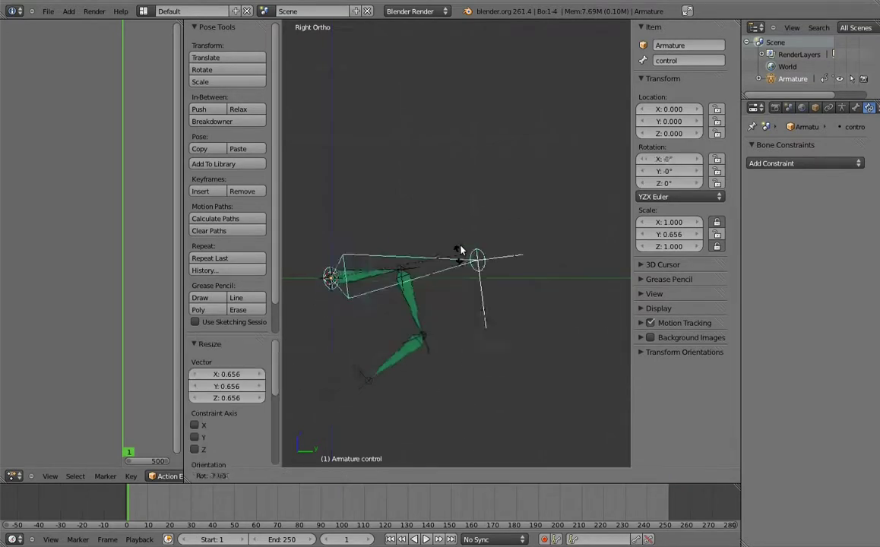
pyautogui.click(416, 370)
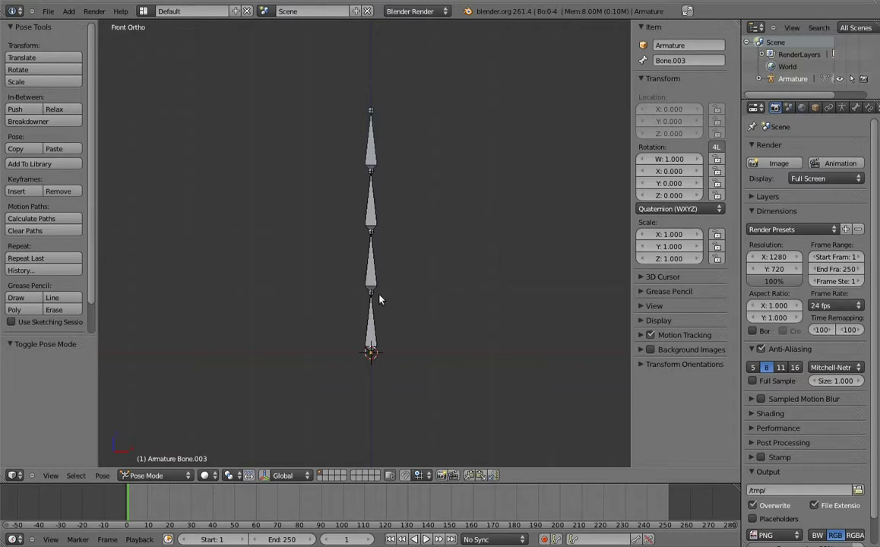
# Step: Try bending the chain by rotating the top bone and Bone.001
pyautogui.press('r')
pyautogui.click(357, 178)
pyautogui.press('r')
pyautogui.click(273, 166)
pyautogui.rightClick(362, 263)
pyautogui.press('r')
pyautogui.click(321, 269)
pyautogui.press('r')
pyautogui.click(361, 273)
# Step: Rotate the root Bone and Bone.001, then select all and clear the pose rotations
pyautogui.rightClick(351, 317)
pyautogui.press('r')
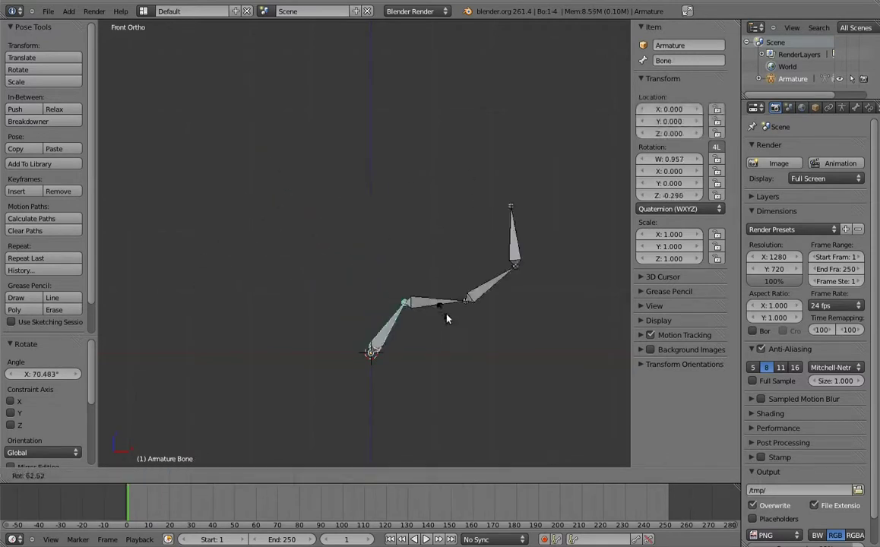
pyautogui.click(504, 323)
pyautogui.rightClick(456, 321)
pyautogui.press('r')
pyautogui.click(355, 215)
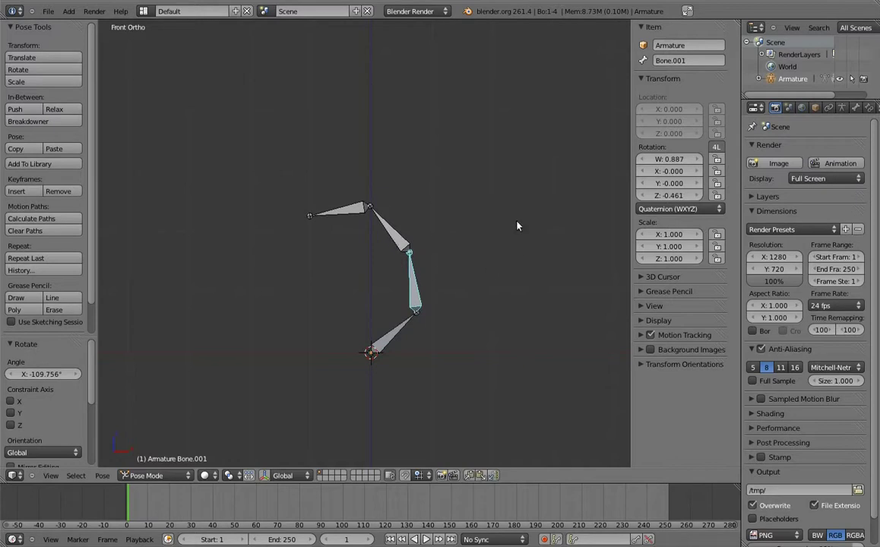
pyautogui.press('a')
pyautogui.press('a')
pyautogui.hotkey('alt', 'r')
pyautogui.press('a')
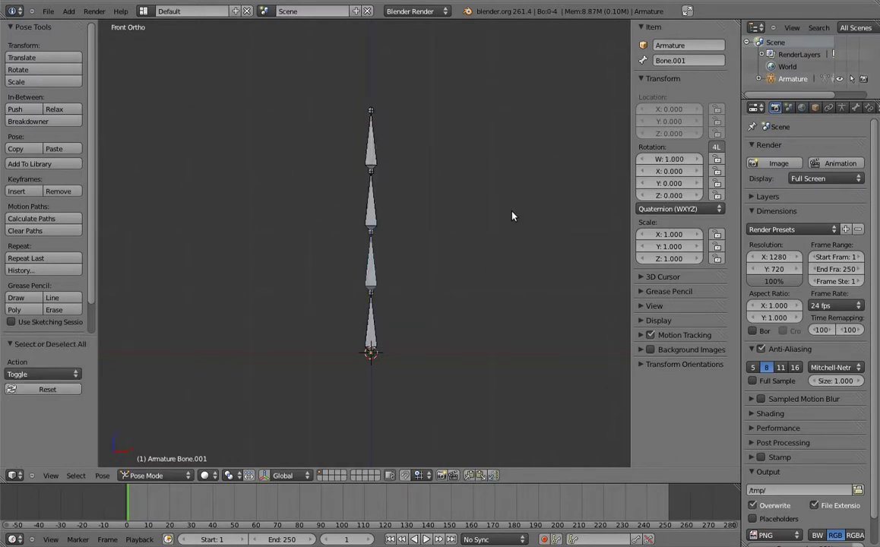
# Step: Tilt the root bone about 41° and bend the second and third bones upward
pyautogui.rightClick(373, 312)
pyautogui.press('r')
pyautogui.click(515, 286)
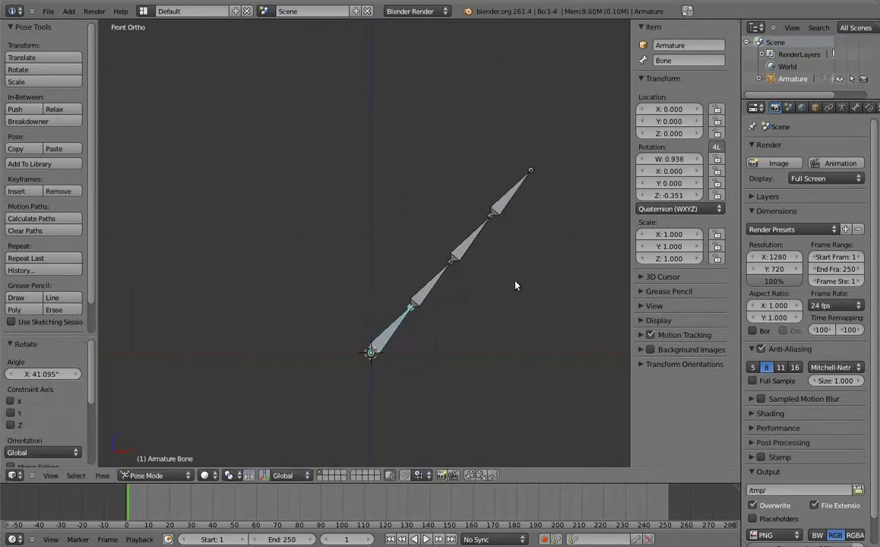
pyautogui.rightClick(444, 280)
pyautogui.press('r')
pyautogui.click(464, 226)
pyautogui.rightClick(464, 226)
pyautogui.press('r')
pyautogui.click(460, 172)
# Step: Rotate the top bone several times to settle its final angle
pyautogui.rightClick(459, 172)
pyautogui.press('r')
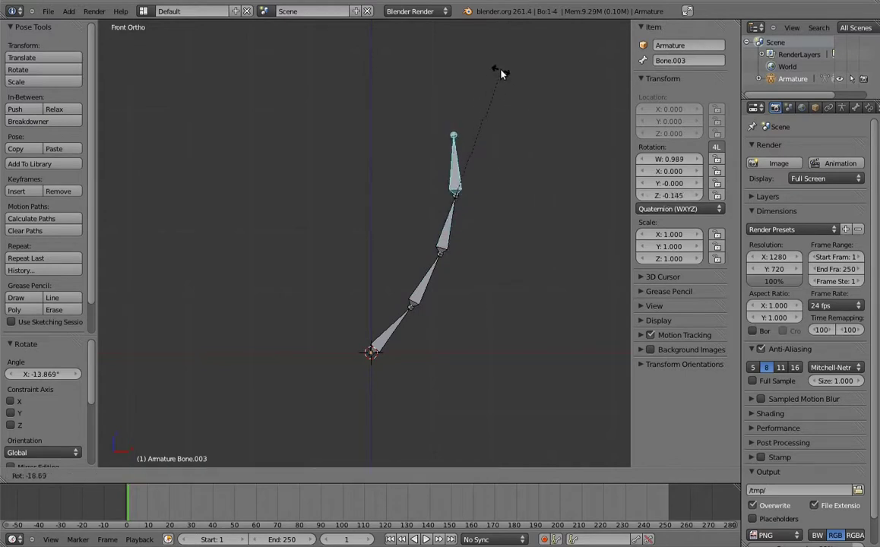
pyautogui.click(501, 72)
pyautogui.press('r')
pyautogui.click(481, 162)
pyautogui.press('r')
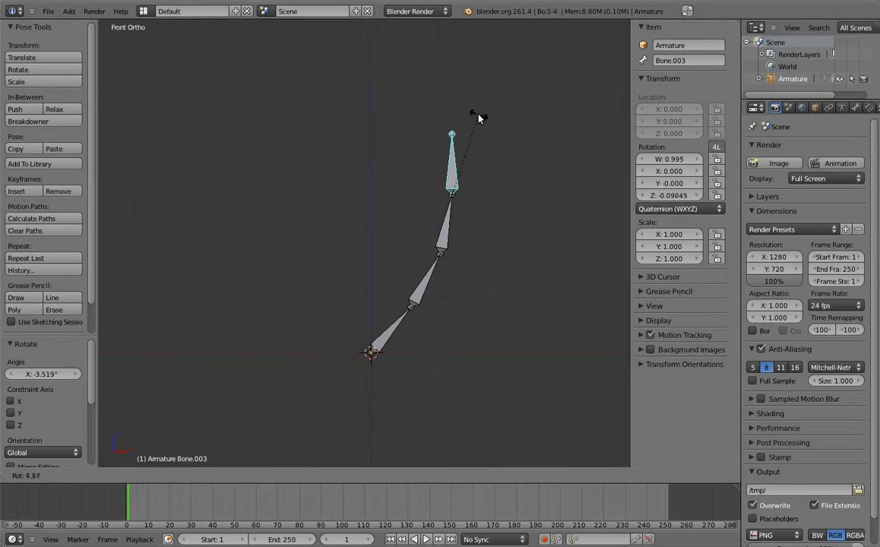
pyautogui.click(475, 118)
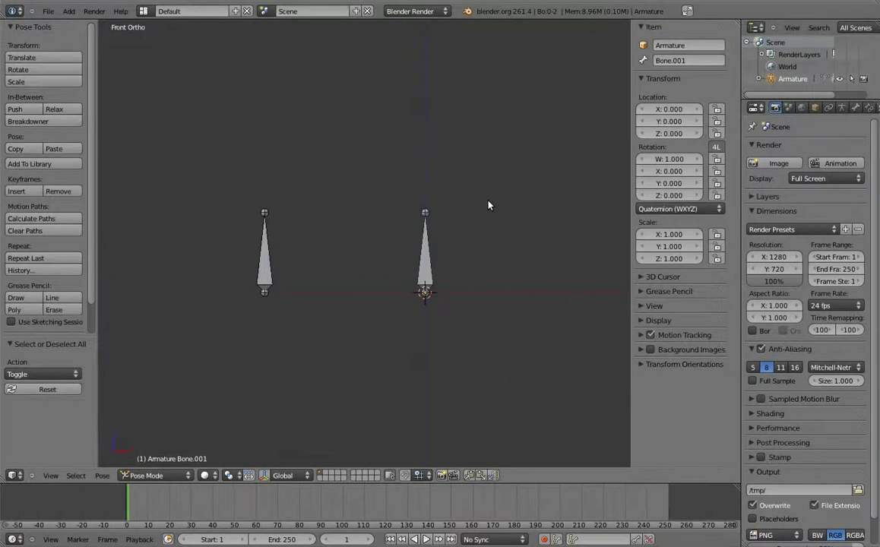
# Step: Give the right bone a Copy Rotation constraint targeting the left bone and test it
pyautogui.rightClick(266, 251)
pyautogui.keyDown('shift'); pyautogui.rightClick(422, 244); pyautogui.keyUp('shift')
pyautogui.hotkey('shift', 'ctrl', 'c')
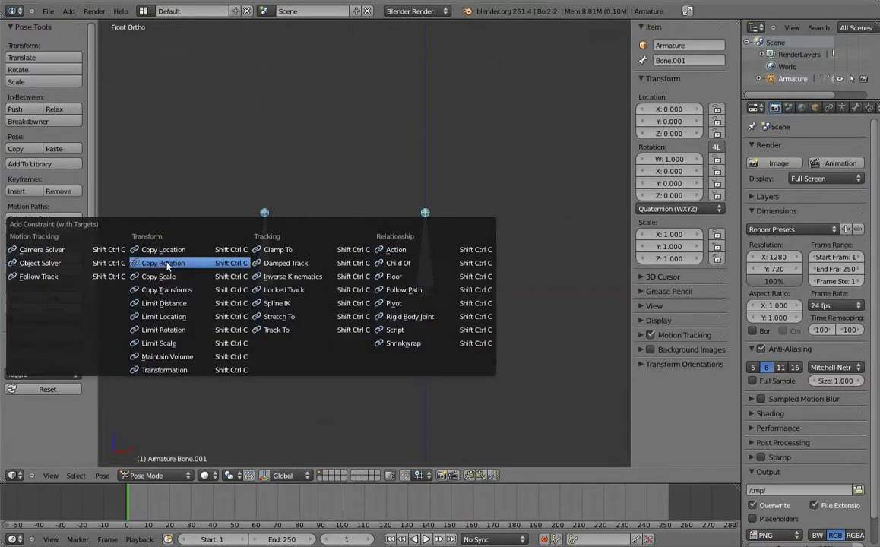
pyautogui.click(164, 263)
pyautogui.rightClick(265, 251)
pyautogui.press('r')
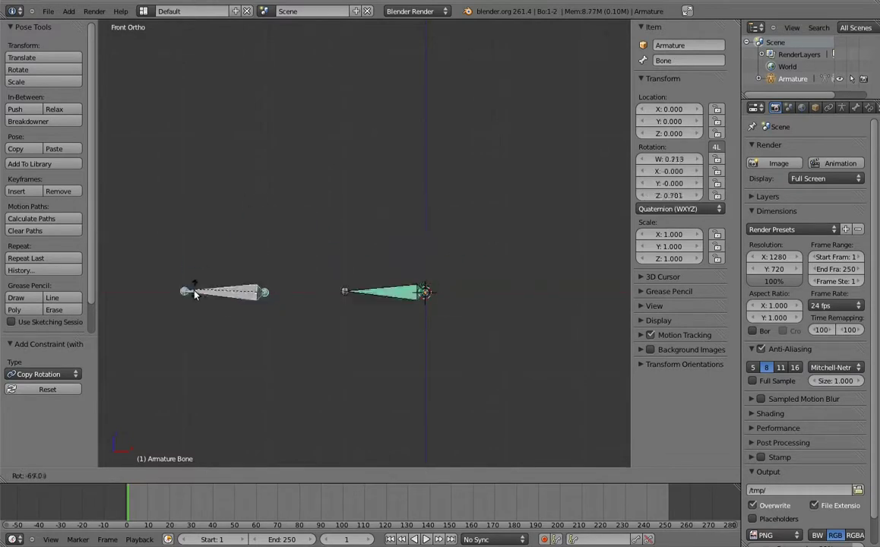
pyautogui.rightClick(293, 233)
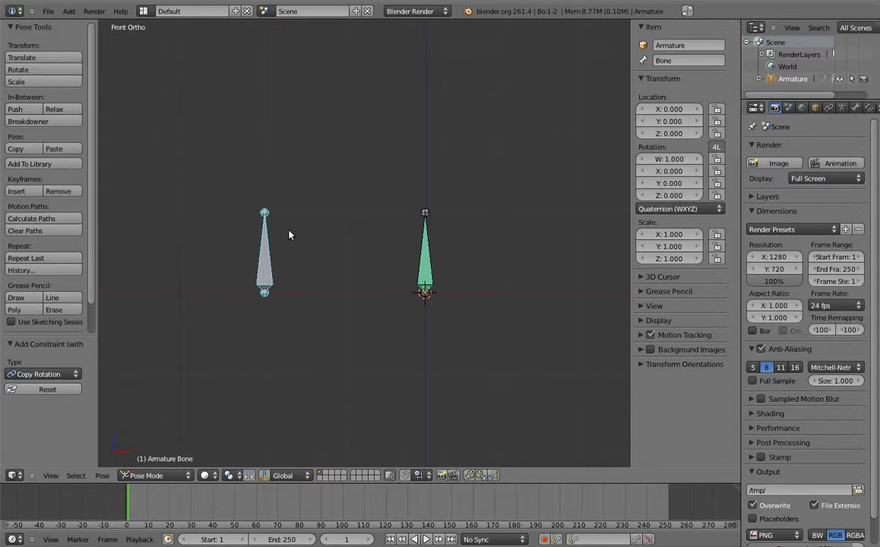
# Step: Set the Copy Rotation influence to 0.5 and check the half-strength following
pyautogui.rightClick(425, 259)
pyautogui.click(870, 108)
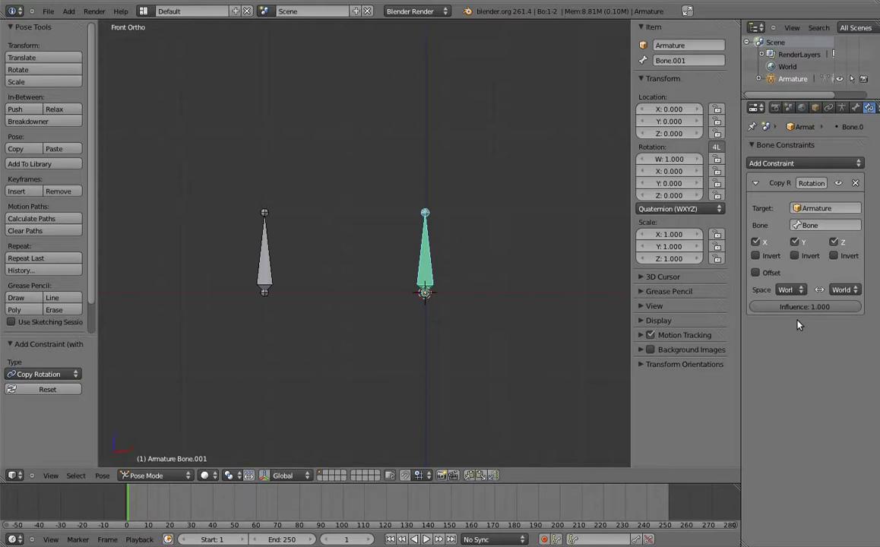
pyautogui.click(816, 308)
pyautogui.write('0.5')
pyautogui.press('Return')
pyautogui.rightClick(264, 213)
pyautogui.press('r')
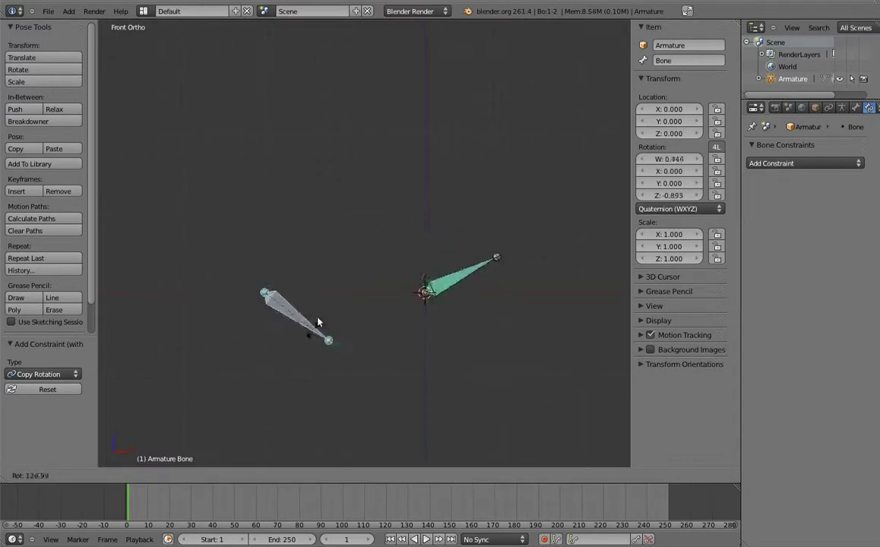
pyautogui.rightClick(273, 220)
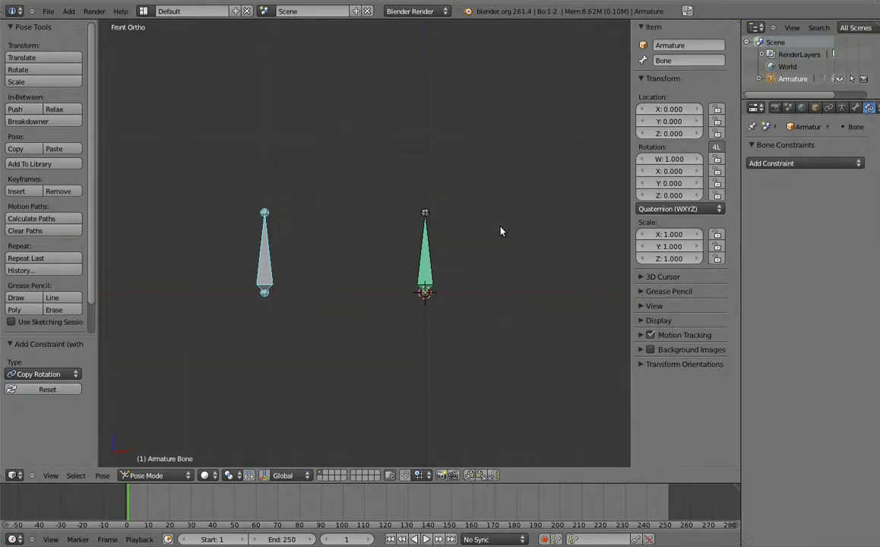
# Step: In Edit Mode, duplicate the left bone and move the copy right along X
pyautogui.press('Tab')
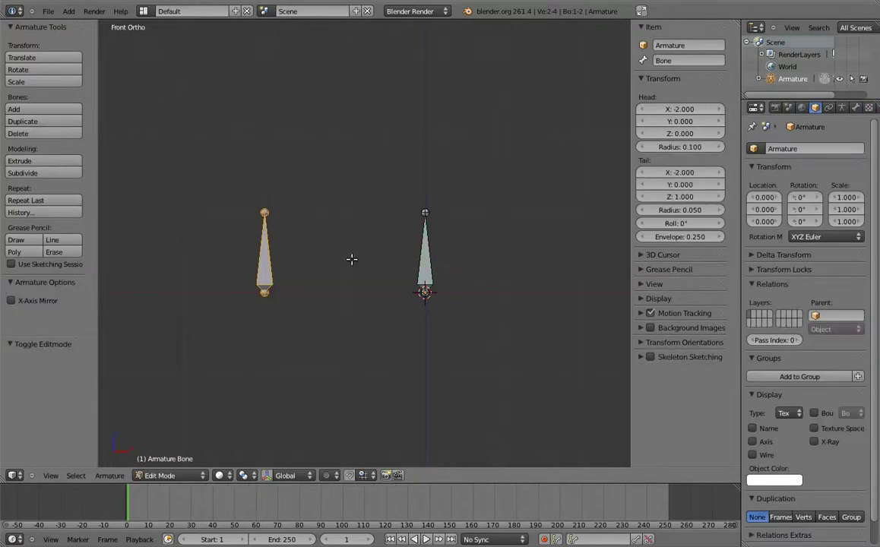
pyautogui.keyDown('shift'); pyautogui.moveTo(354, 259); pyautogui.dragTo(276, 251, button='middle'); pyautogui.keyUp('shift')
pyautogui.hotkey('shift', 'd')
pyautogui.press('x')
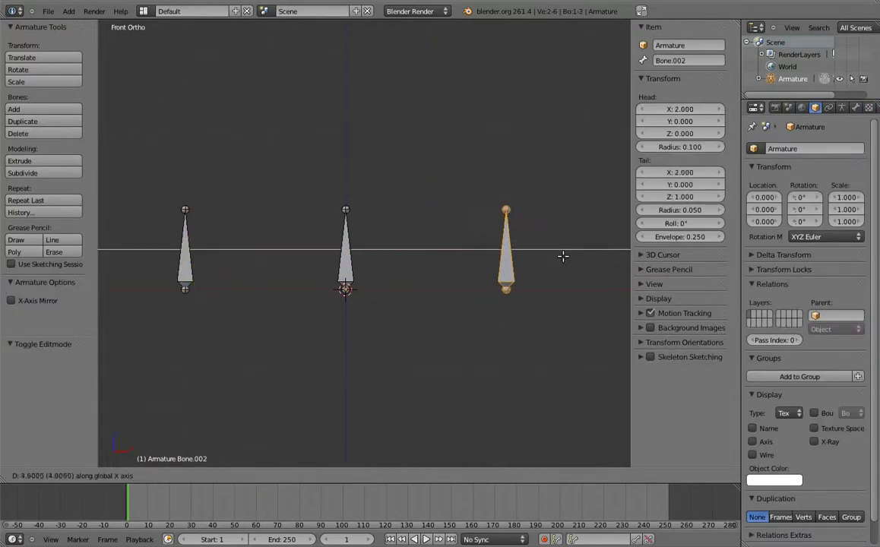
pyautogui.click(562, 261)
pyautogui.keyDown('shift'); pyautogui.moveTo(562, 260); pyautogui.dragTo(580, 259, button='middle'); pyautogui.keyUp('shift')
pyautogui.hotkey('ctrl', 'Tab')
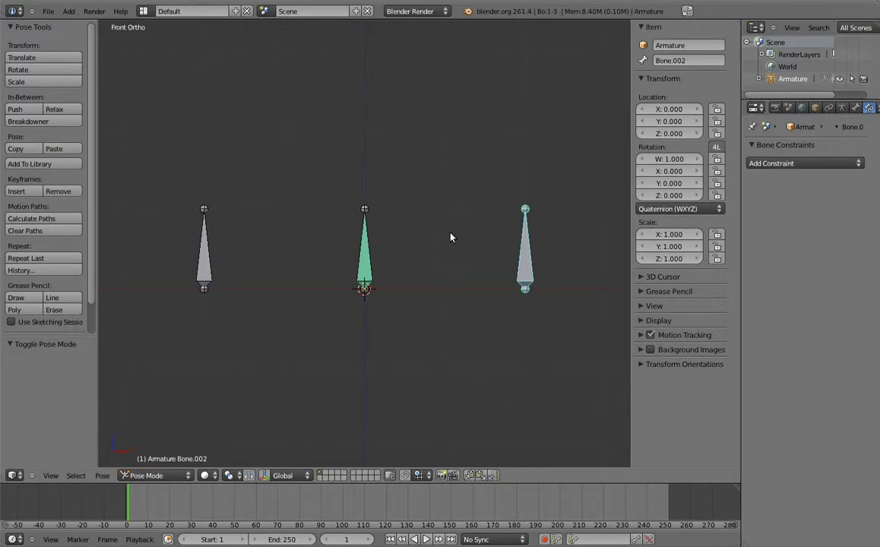
# Step: Give the middle bone a second Copy Rotation constraint following the new right bone
pyautogui.keyDown('shift'); pyautogui.rightClick(364, 246); pyautogui.keyUp('shift')
pyautogui.hotkey('shift', 'ctrl', 'c')
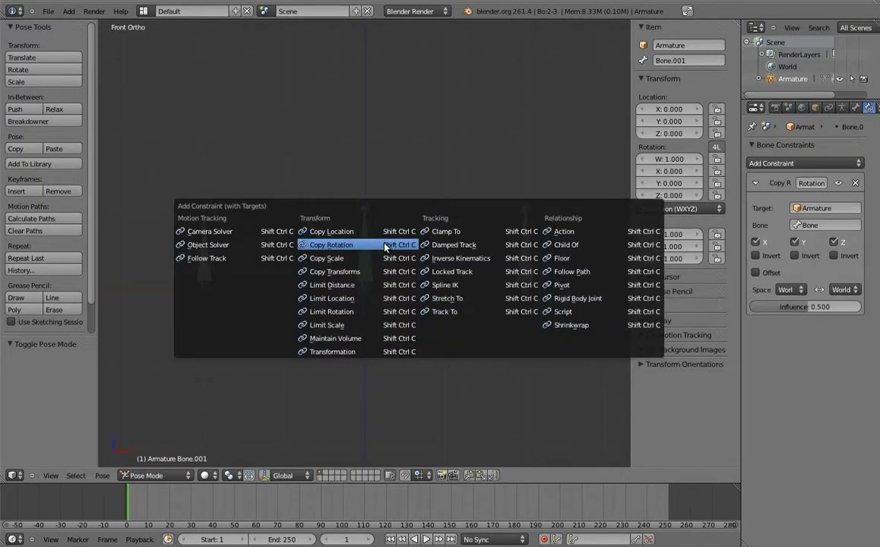
pyautogui.click(382, 251)
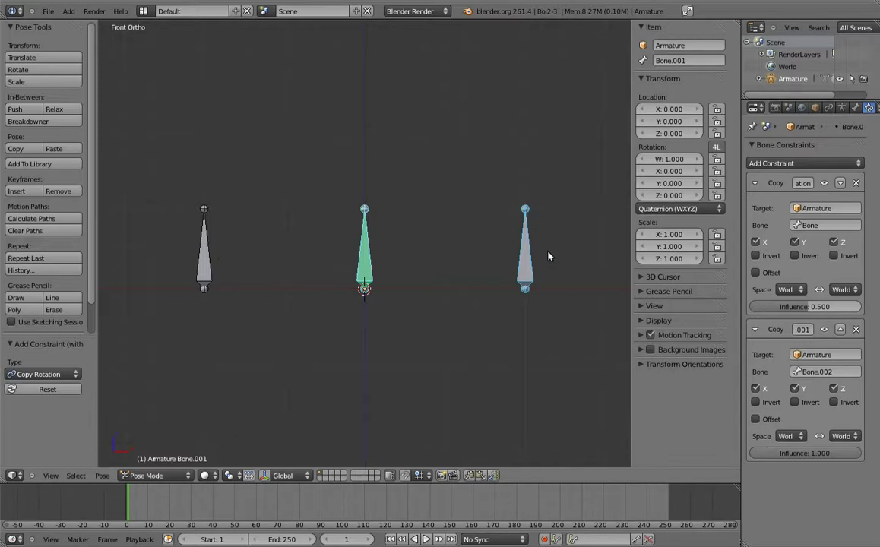
# Step: Test-rotate the right and left bones, cancelling each rotation
pyautogui.rightClick(525, 217)
pyautogui.press('r')
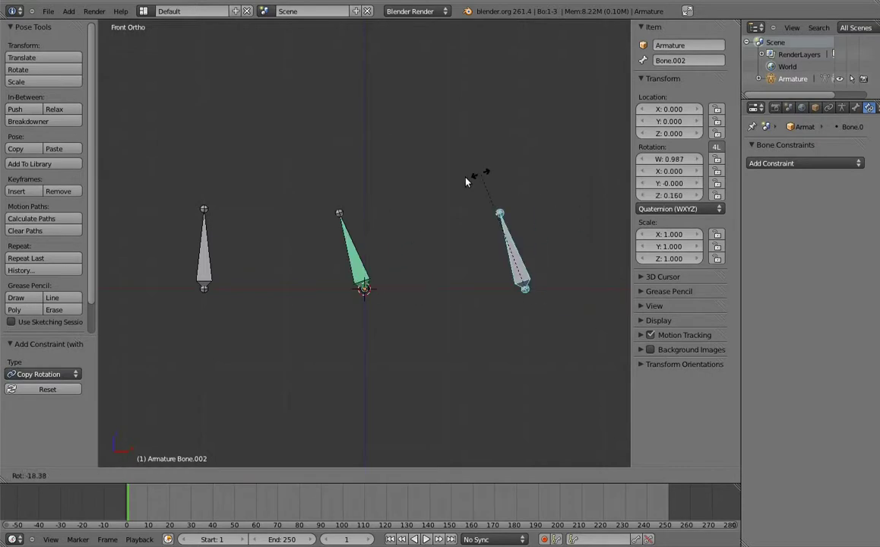
pyautogui.press('Escape')
pyautogui.rightClick(220, 199)
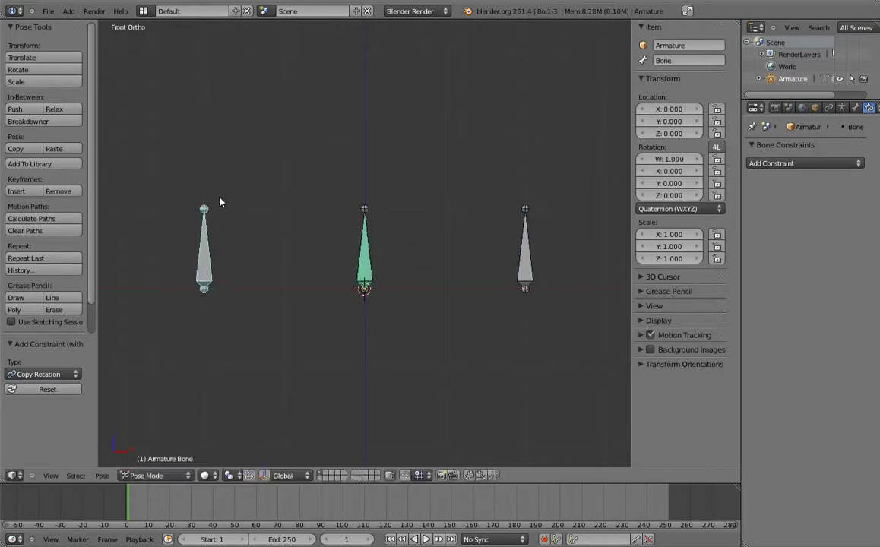
pyautogui.press('r')
pyautogui.press('Escape')
# Step: Give the middle bone's first constraint influence 1 and its second constraint 0.5
pyautogui.rightClick(378, 243)
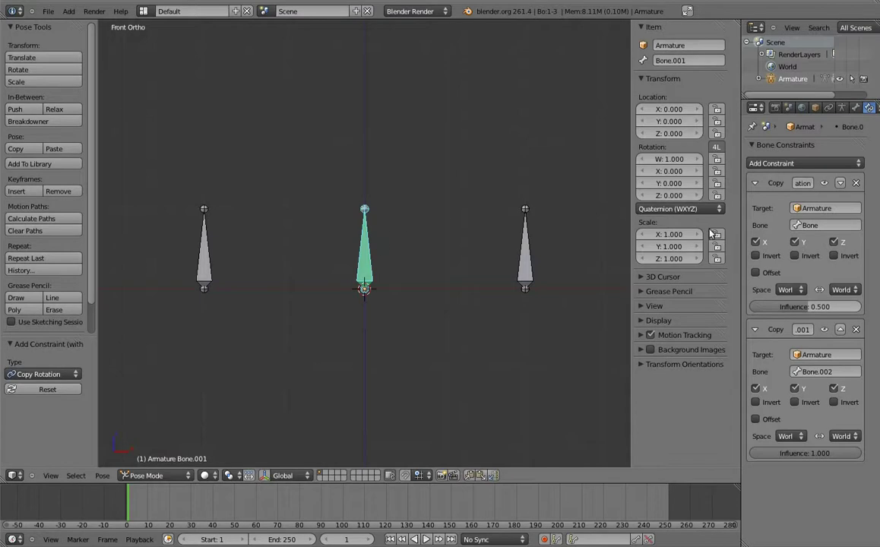
pyautogui.click(835, 307)
pyautogui.write('1')
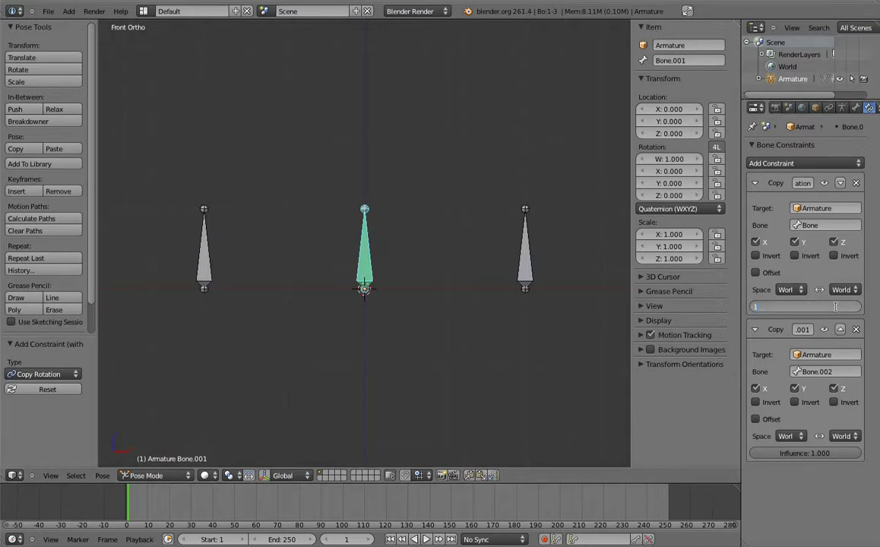
pyautogui.press('Return')
pyautogui.click(825, 454)
pyautogui.write('0.5')
pyautogui.press('Return')
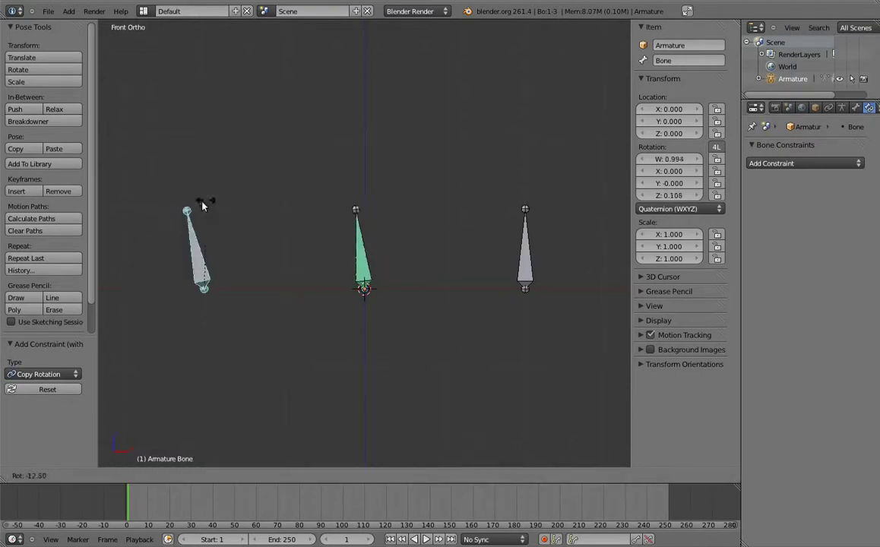
# Step: Rotate the left bone flat to the left and Bone.002 near horizontal to the right
pyautogui.click(135, 232)
pyautogui.rightClick(524, 228)
pyautogui.press('r')
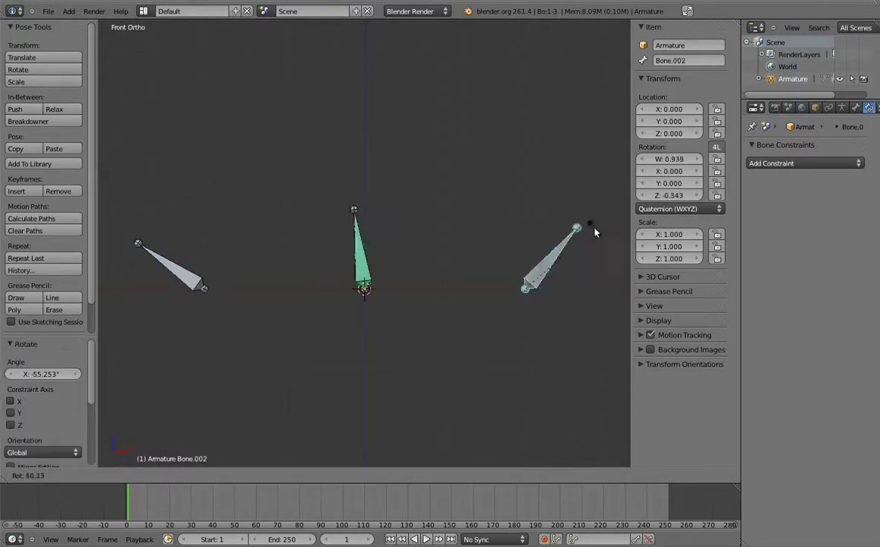
pyautogui.click(543, 190)
pyautogui.rightClick(166, 262)
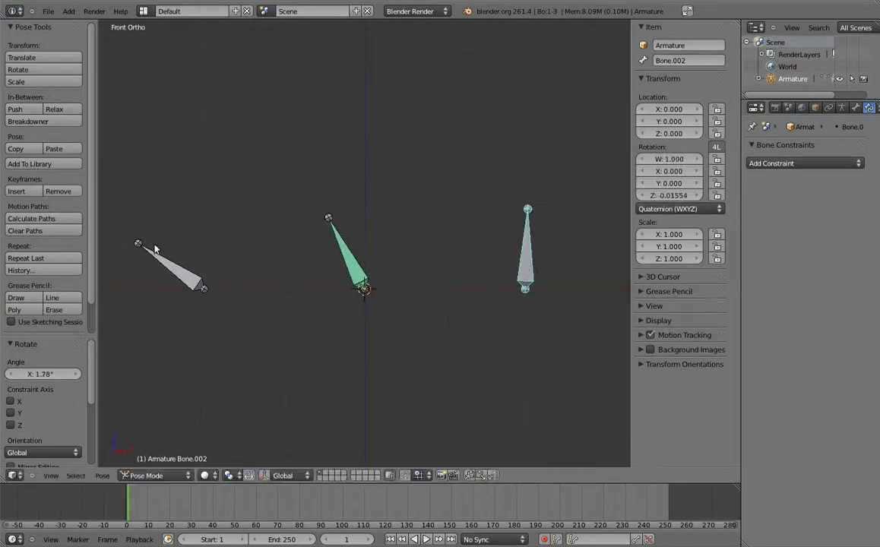
pyautogui.press('r')
pyautogui.click(128, 299)
pyautogui.rightClick(530, 222)
pyautogui.press('r')
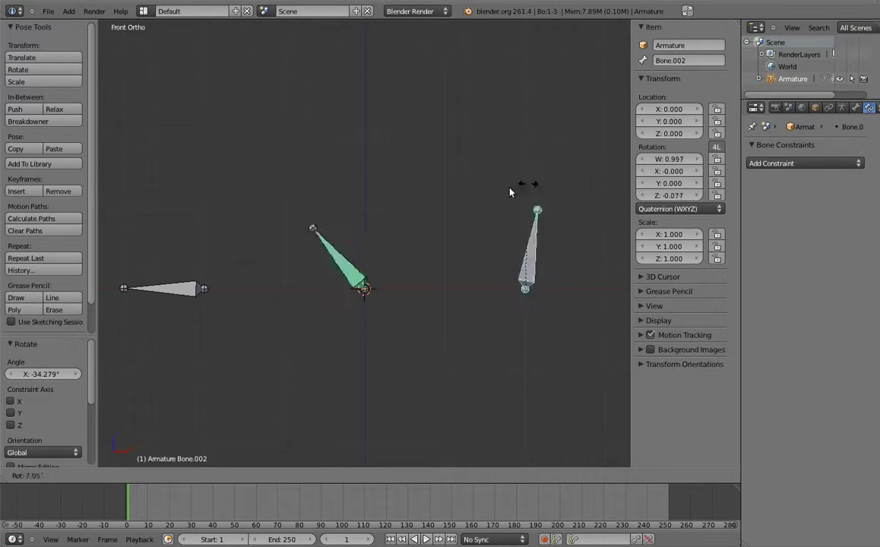
pyautogui.click(611, 267)
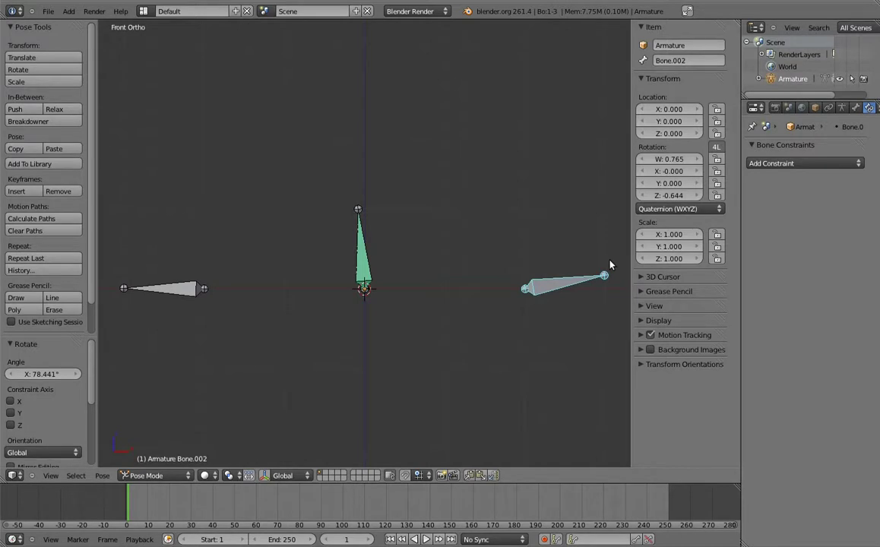
# Step: Try the middle bone's second constraint influence at 0, then about 0.173, test-rotating the left bone
pyautogui.rightClick(363, 254)
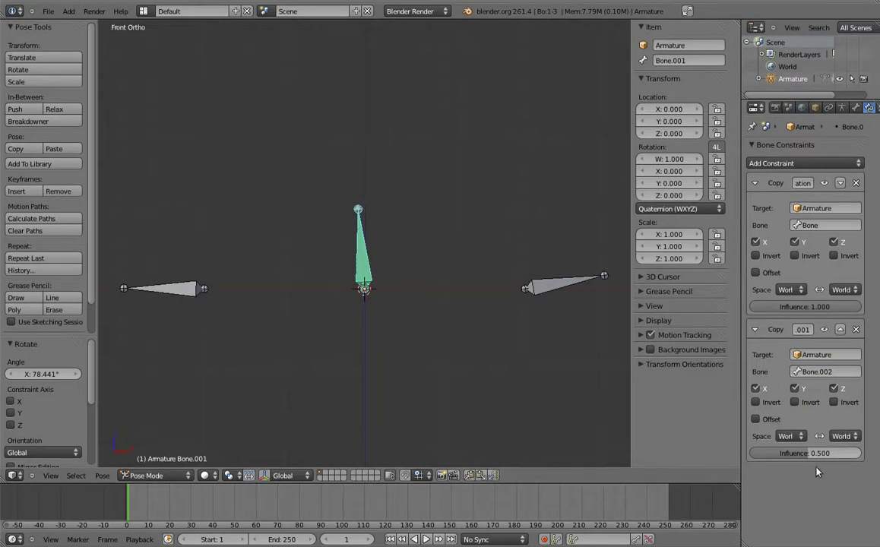
pyautogui.moveTo(840, 454); pyautogui.dragTo(775, 454)
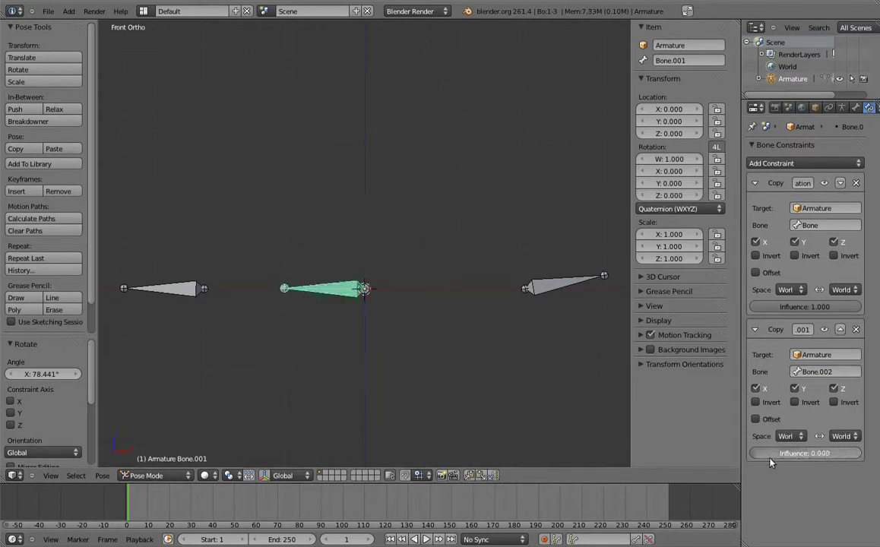
pyautogui.rightClick(172, 295)
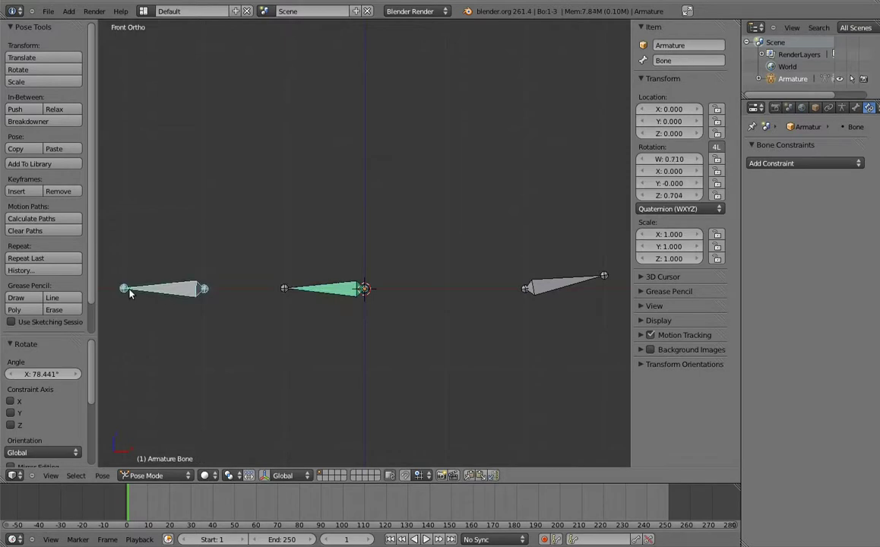
pyautogui.press('r')
pyautogui.rightClick(196, 192)
pyautogui.rightClick(321, 289)
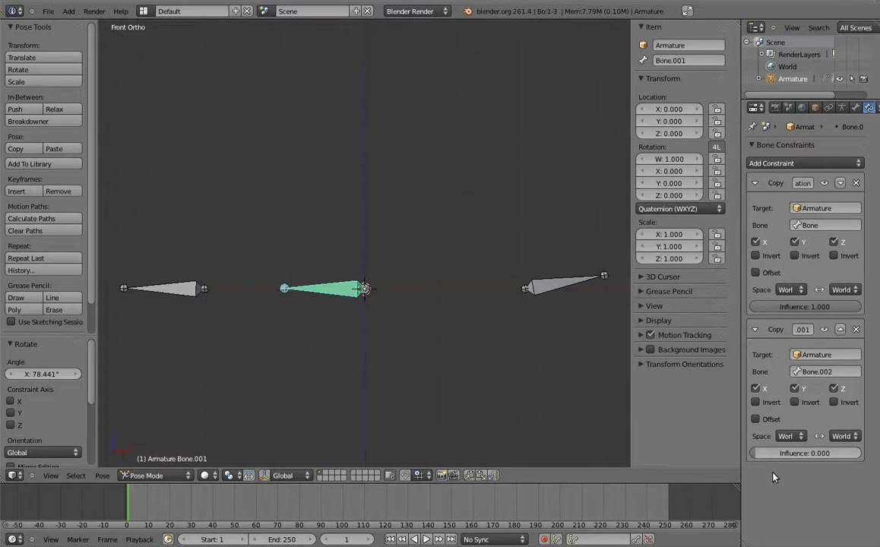
pyautogui.moveTo(775, 454); pyautogui.dragTo(861, 457)
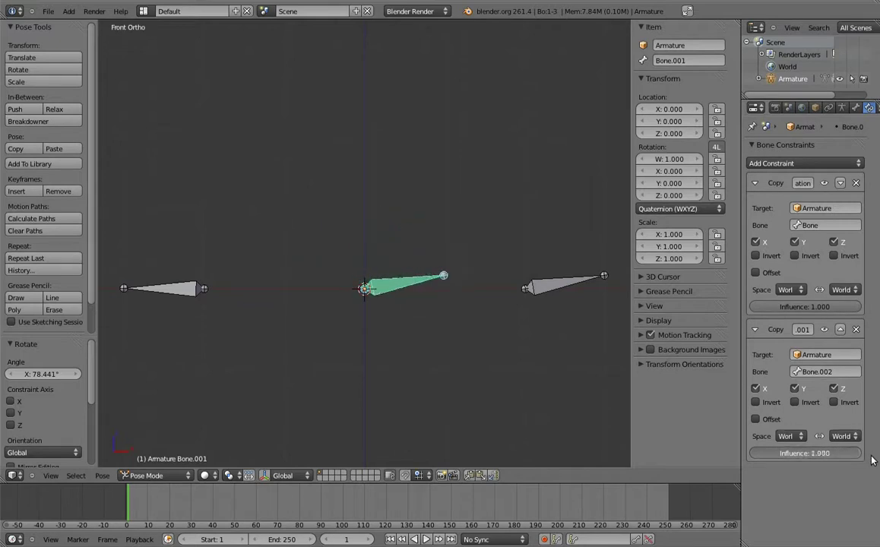
# Step: After test-rotating the right bone, type 0.5 as the middle bone's second Copy Rotation influence
pyautogui.rightClick(579, 279)
pyautogui.press('r')
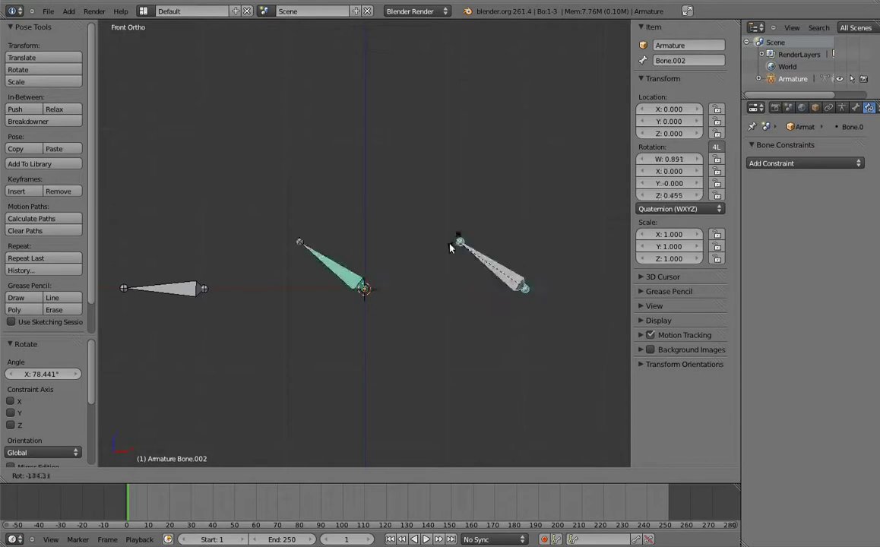
pyautogui.press('Escape')
pyautogui.rightClick(438, 288)
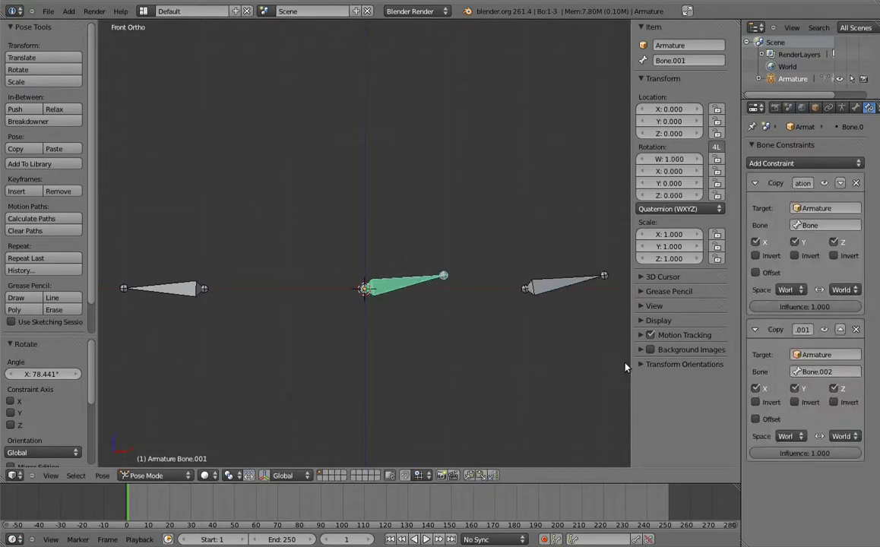
pyautogui.click(822, 453)
pyautogui.write('0.5')
pyautogui.press('Return')
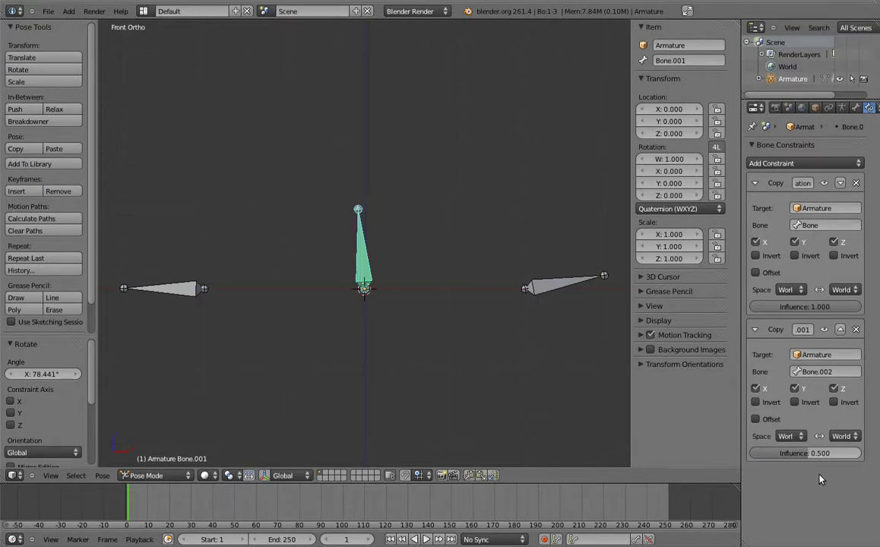
# Step: Swap the middle bone's constraint order back and forth, ending with Copy Rotation first
pyautogui.click(841, 329)
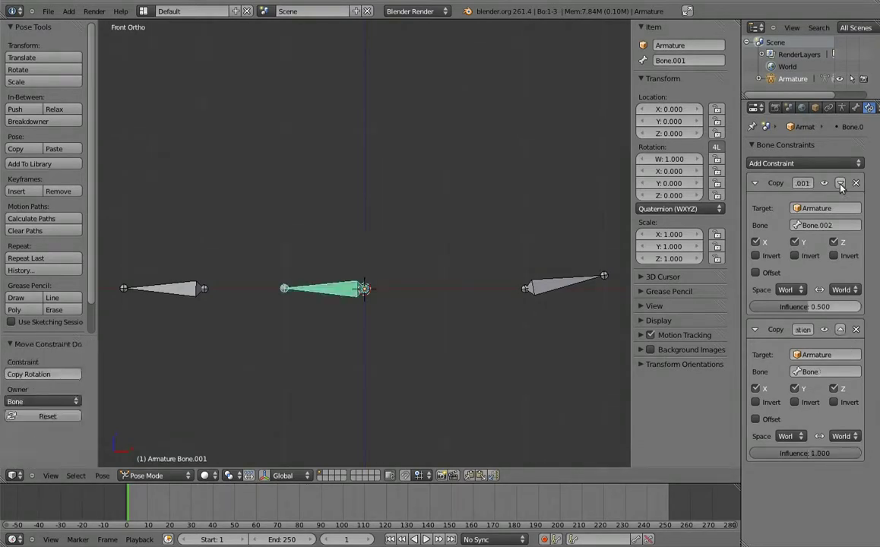
pyautogui.click(841, 329)
pyautogui.click(840, 182)
pyautogui.click(841, 329)
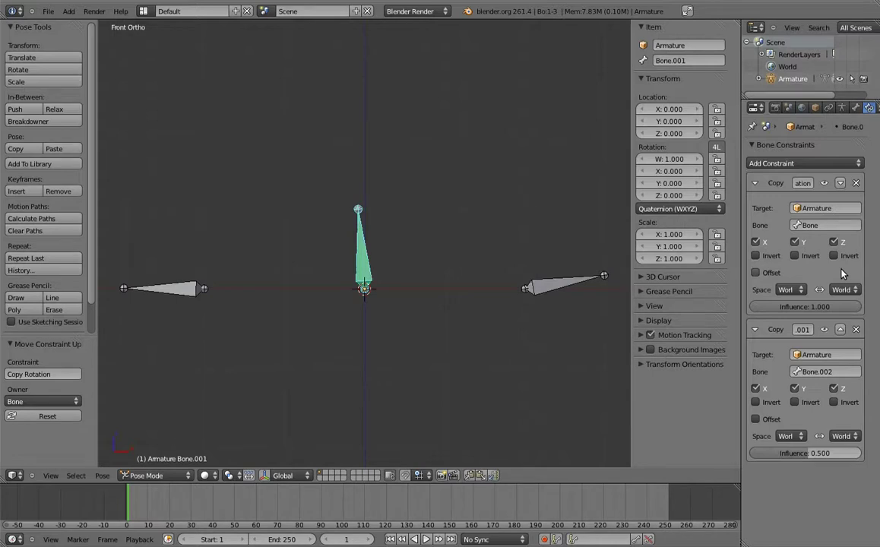
# Step: Add a Copy Location constraint to the middle bone targeting Bone.002
pyautogui.rightClick(567, 283)
pyautogui.keyDown('shift'); pyautogui.rightClick(363, 266); pyautogui.keyUp('shift')
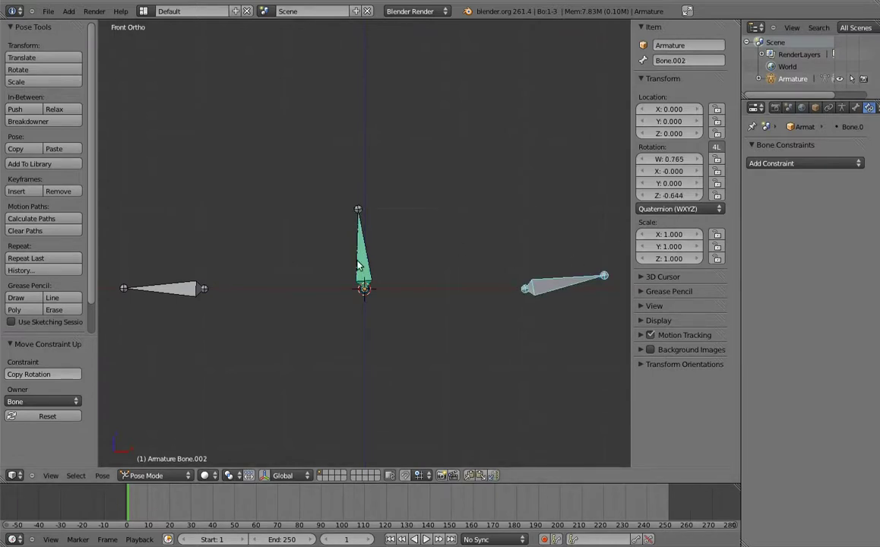
pyautogui.hotkey('shift', 'ctrl', 'c')
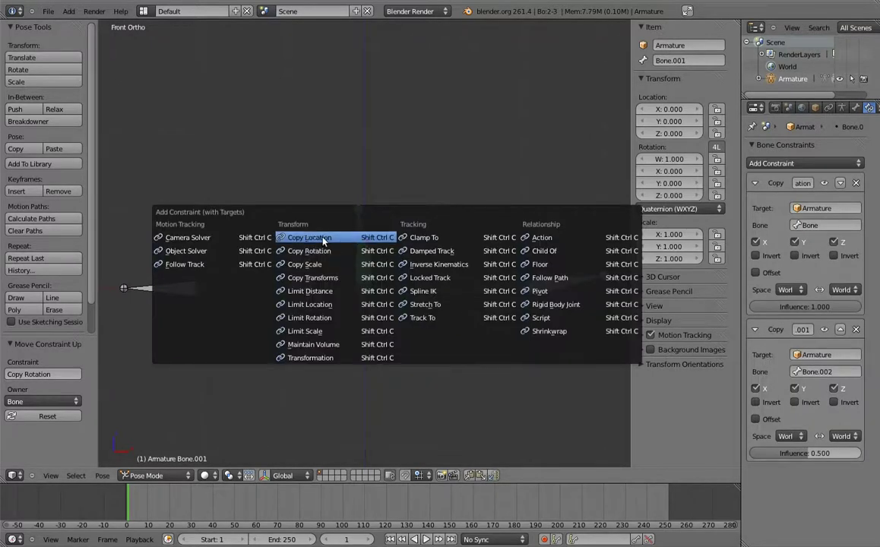
pyautogui.click(326, 243)
# Step: Test-rotate Bone.002 and the left bone, then reselect the middle bone to inspect its constraints
pyautogui.rightClick(582, 242)
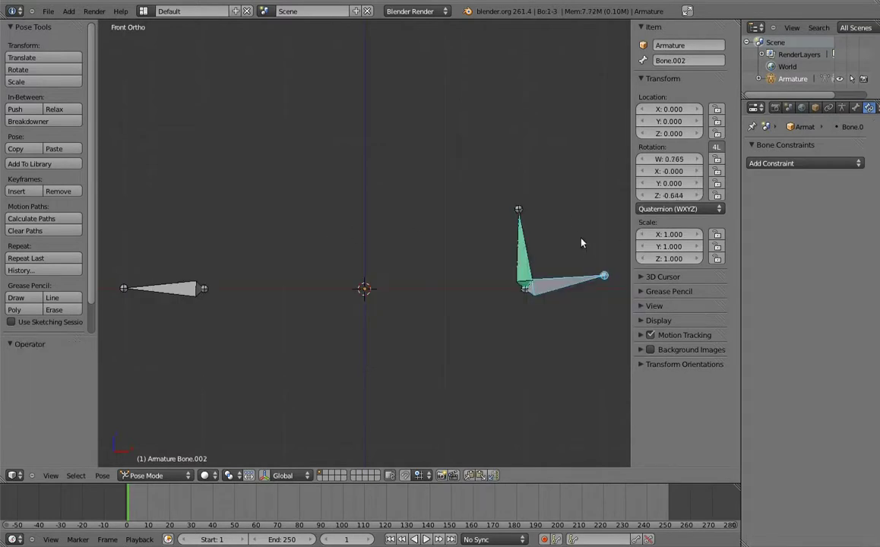
pyautogui.press('r')
pyautogui.rightClick(167, 289)
pyautogui.press('r')
pyautogui.rightClick(216, 209)
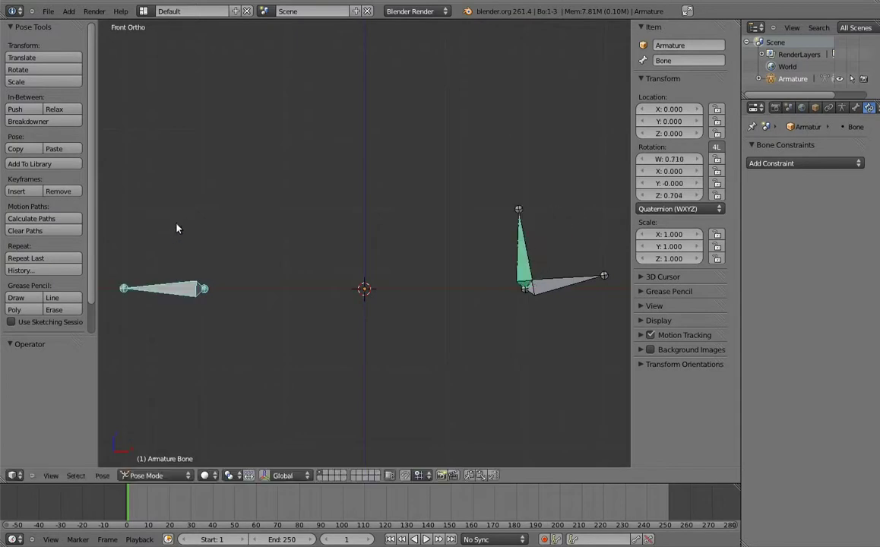
pyautogui.rightClick(519, 244)
pyautogui.scroll(-3, 821, 378)
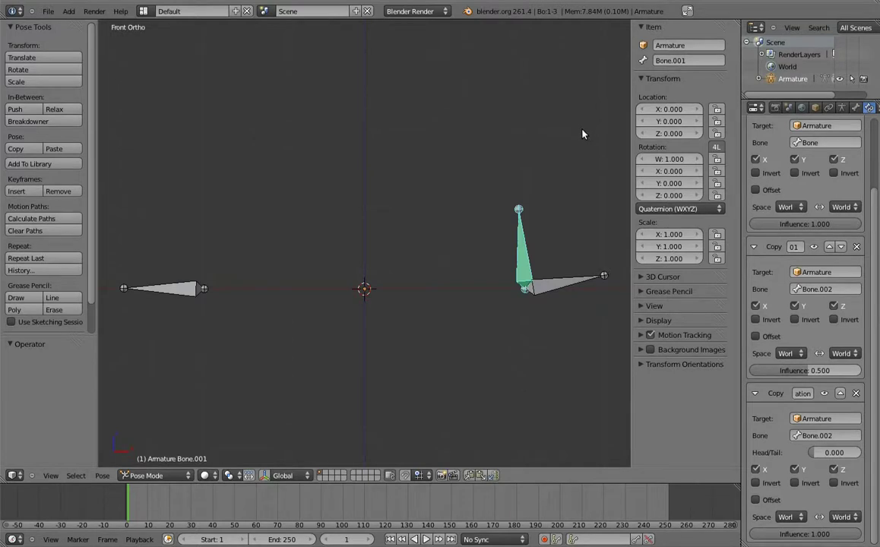
# Step: Rotate Bone.002 to a new angle to see how the middle bone follows
pyautogui.rightClick(566, 276)
pyautogui.press('r')
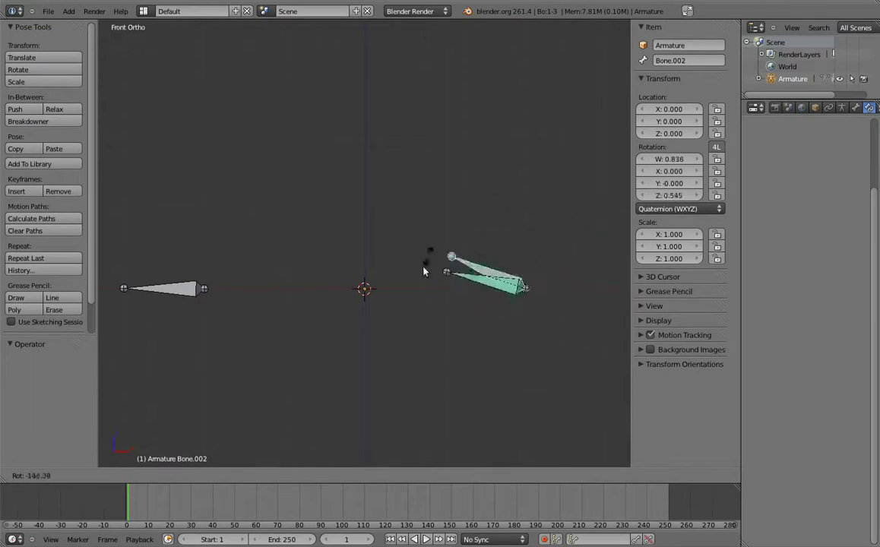
pyautogui.click(568, 384)
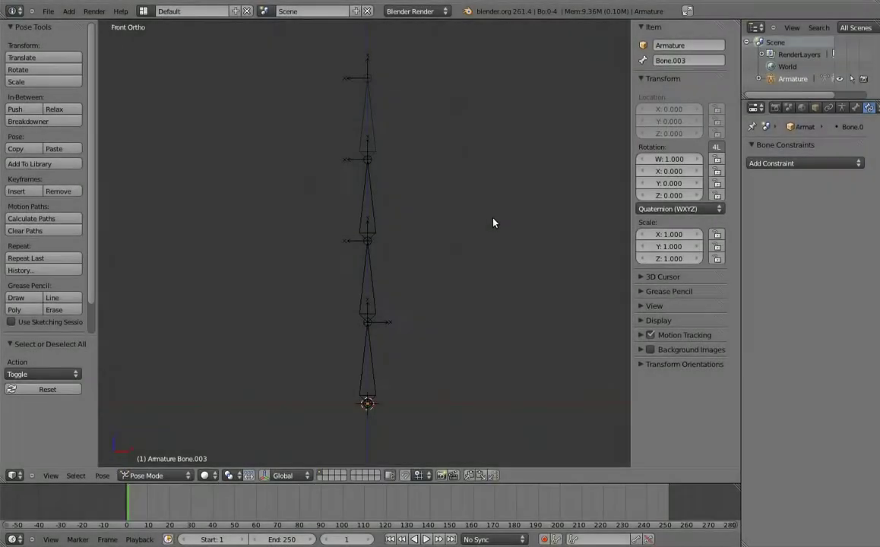
# Step: In Edit Mode, add a bone 2 units along X and a duplicate 3 units higher
pyautogui.press('Tab')
pyautogui.hotkey('shift', 'a')
pyautogui.press('g')
pyautogui.press('x')
pyautogui.click(538, 366)
pyautogui.hotkey('shift', 'd')
pyautogui.press('z')
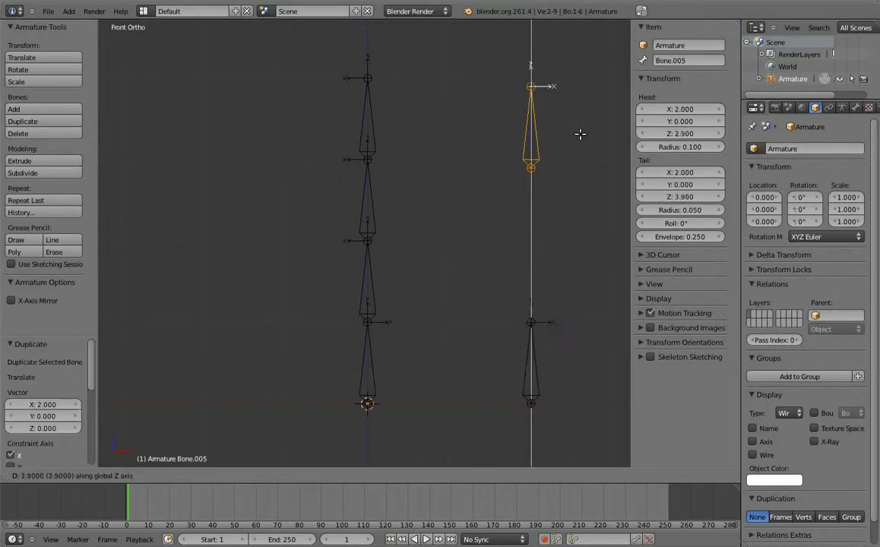
pyautogui.click(580, 134)
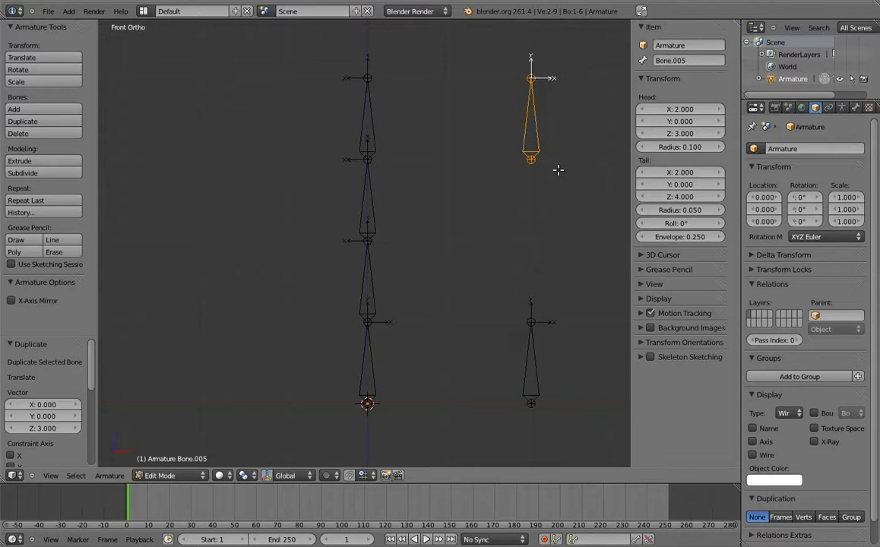
# Step: Flip the roll of the top three chain bones by 180° and return to Pose Mode
pyautogui.rightClick(364, 114)
pyautogui.keyDown('shift'); pyautogui.rightClick(373, 184); pyautogui.keyUp('shift')
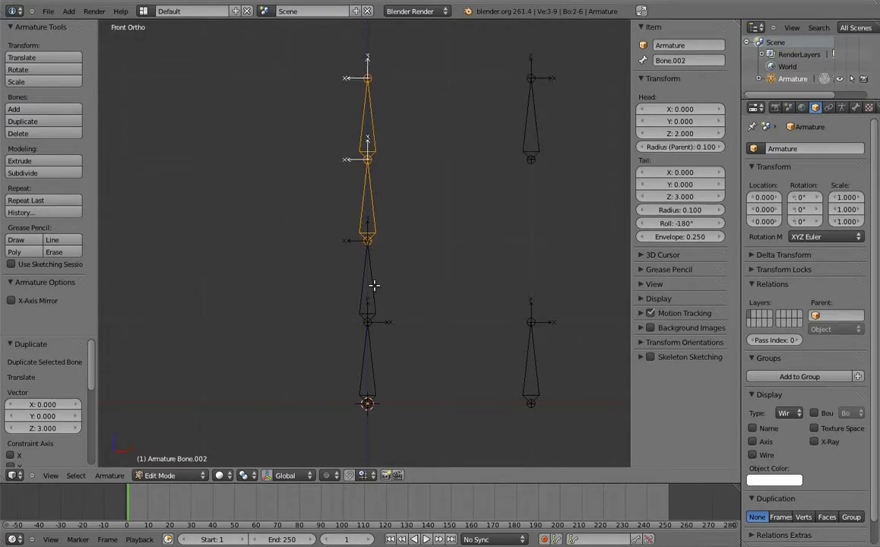
pyautogui.keyDown('shift'); pyautogui.rightClick(371, 288); pyautogui.keyUp('shift')
pyautogui.hotkey('ctrl', 'r')
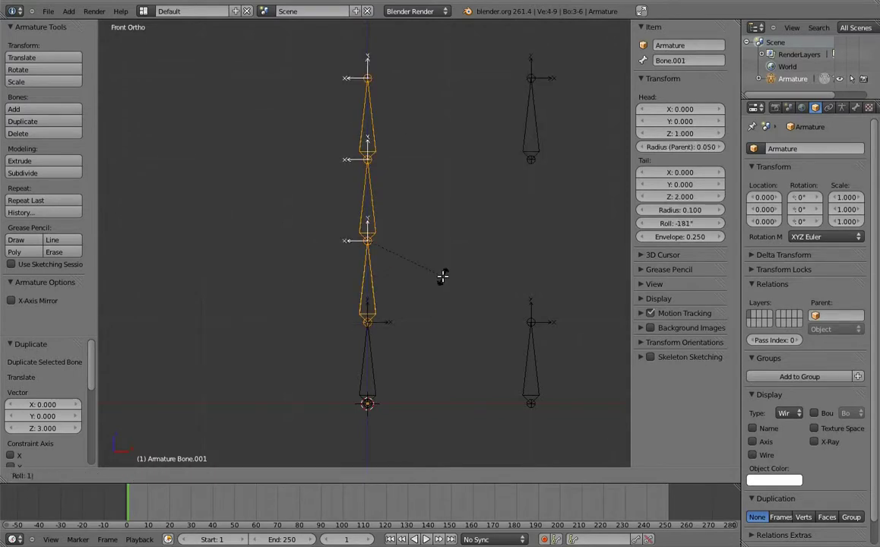
pyautogui.click(444, 277)
pyautogui.hotkey('ctrl', 'Tab')
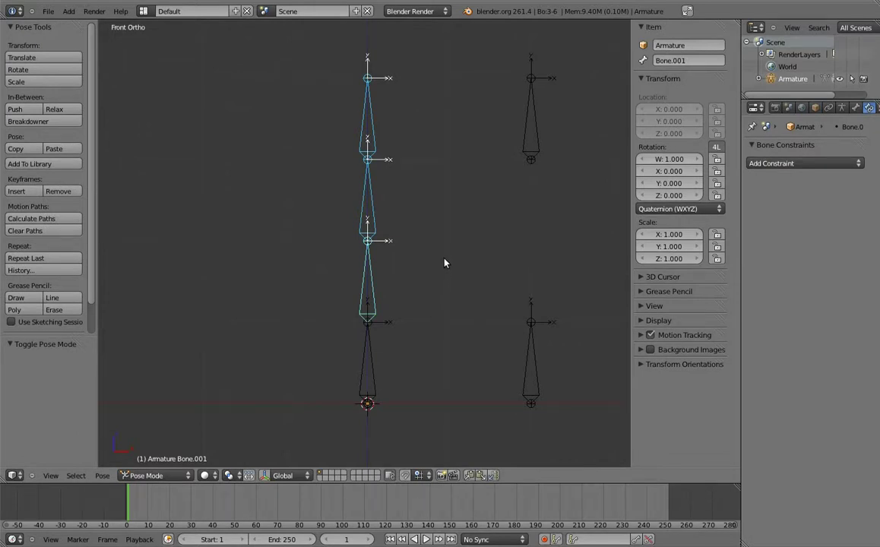
# Step: Make the top chain bone copy the top control's rotation and the bottom chain bone copy the bottom control's
pyautogui.rightClick(530, 114)
pyautogui.keyDown('shift'); pyautogui.rightClick(364, 115); pyautogui.keyUp('shift')
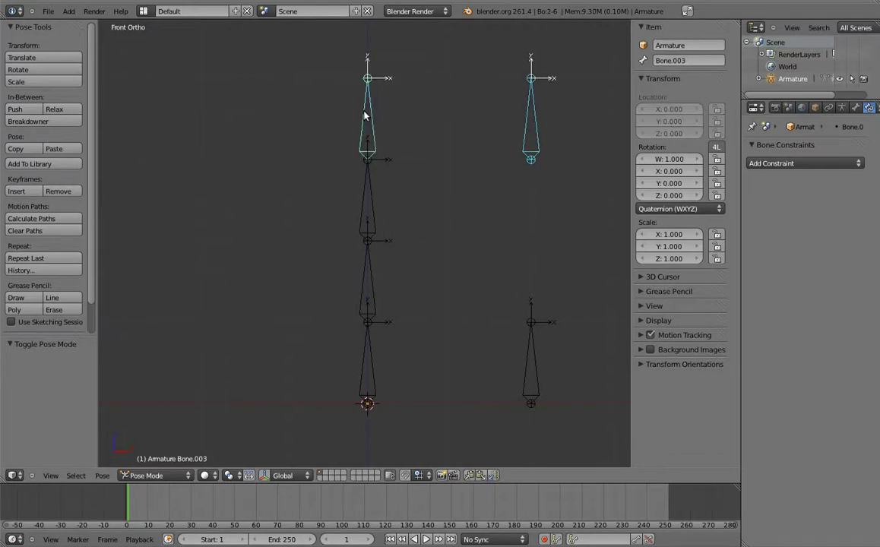
pyautogui.hotkey('ctrl', 'shift', 'c')
pyautogui.click(365, 114)
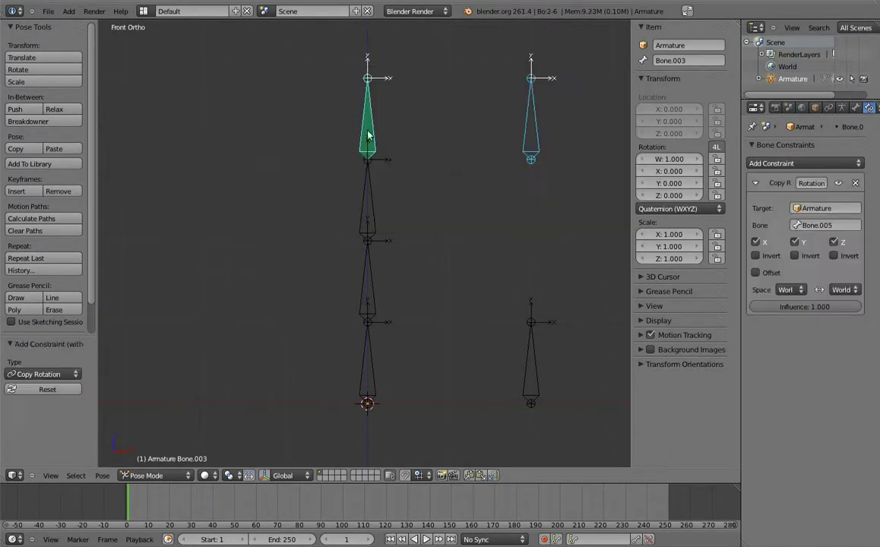
pyautogui.rightClick(534, 346)
pyautogui.keyDown('shift'); pyautogui.rightClick(366, 357); pyautogui.keyUp('shift')
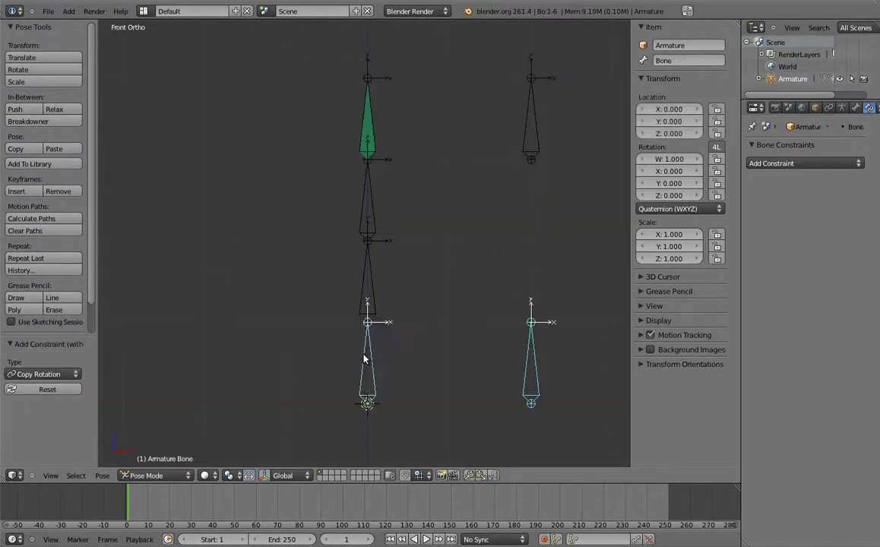
pyautogui.hotkey('ctrl', 'shift', 'c')
pyautogui.click(364, 359)
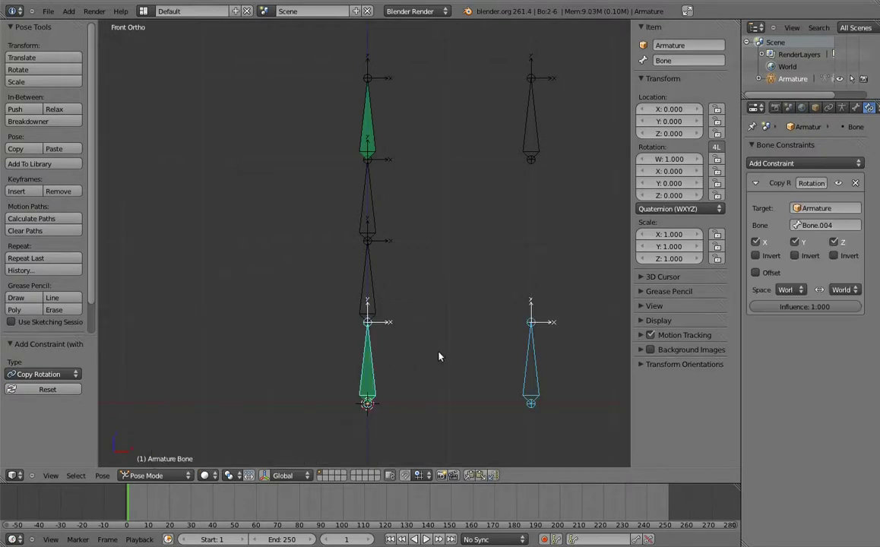
# Step: Test-rotate both control bones, then clear all bone rotations
pyautogui.rightClick(530, 360)
pyautogui.press('r')
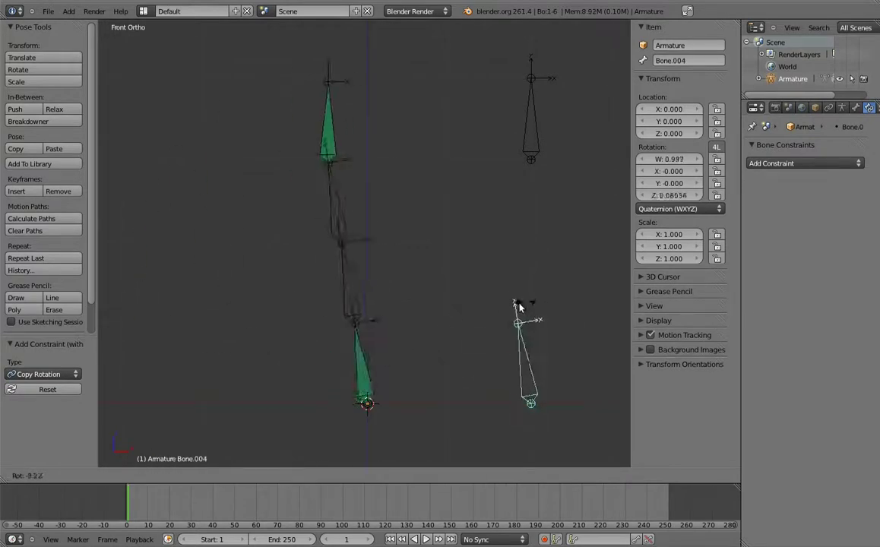
pyautogui.click(471, 267)
pyautogui.rightClick(532, 92)
pyautogui.press('r')
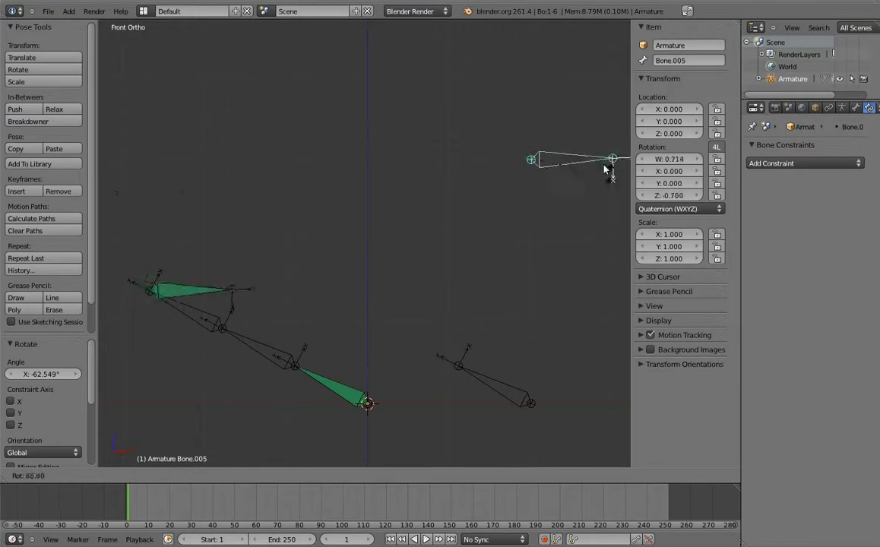
pyautogui.click(587, 174)
pyautogui.press('a')
pyautogui.hotkey('alt', 'r')
pyautogui.press('a')
# Step: Give Bone.001 and Bone.002 Copy Rotation constraints targeting Bone.004
pyautogui.rightClick(537, 358)
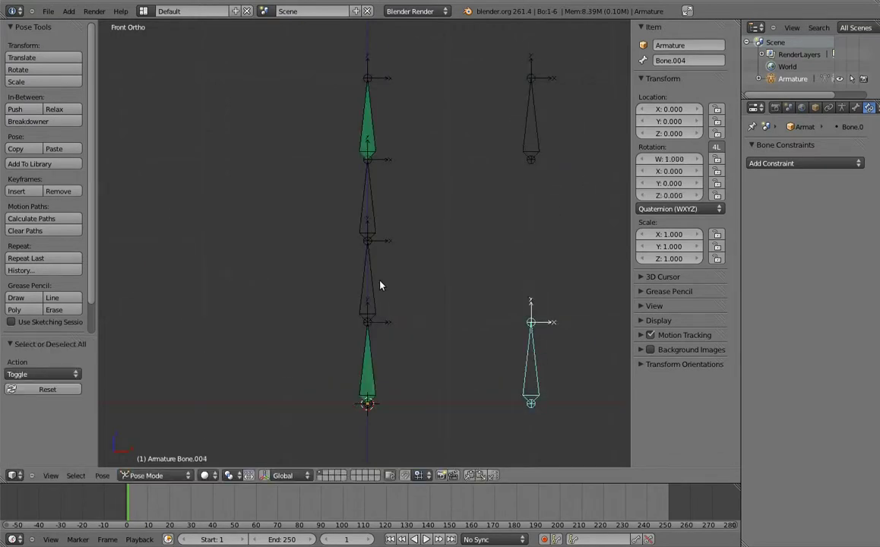
pyautogui.keyDown('shift'); pyautogui.rightClick(373, 285); pyautogui.keyUp('shift')
pyautogui.hotkey('ctrl', 'shift', 'c')
pyautogui.click(373, 282)
pyautogui.rightClick(541, 356)
pyautogui.keyDown('shift'); pyautogui.rightClick(373, 207); pyautogui.keyUp('shift')
pyautogui.hotkey('ctrl', 'shift', 'c')
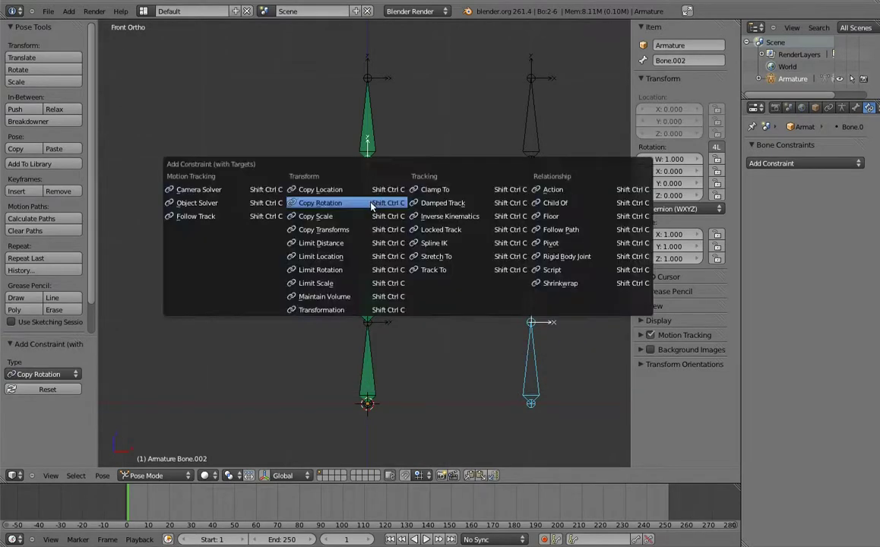
pyautogui.click(371, 203)
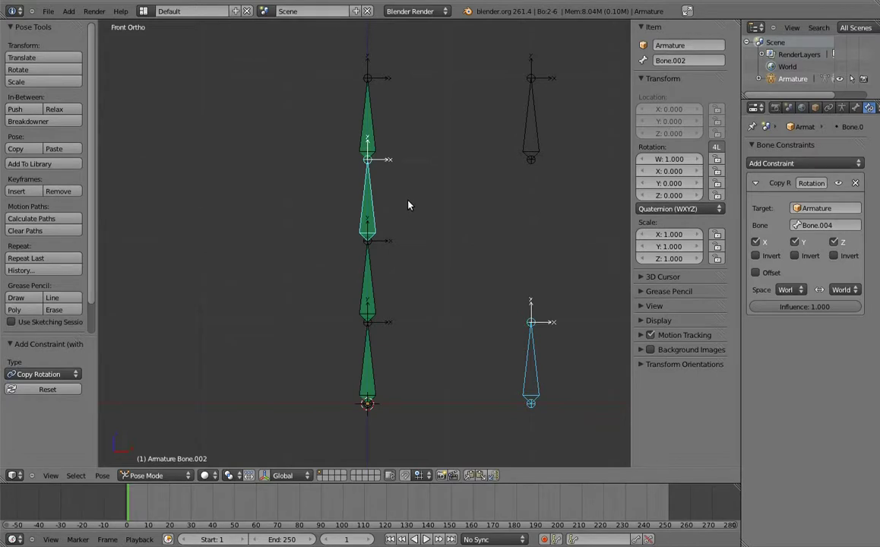
# Step: Add a second Copy Rotation from Bone.005 to Bone.001 and Bone.002
pyautogui.rightClick(543, 124)
pyautogui.keyDown('shift'); pyautogui.rightClick(374, 288); pyautogui.keyUp('shift')
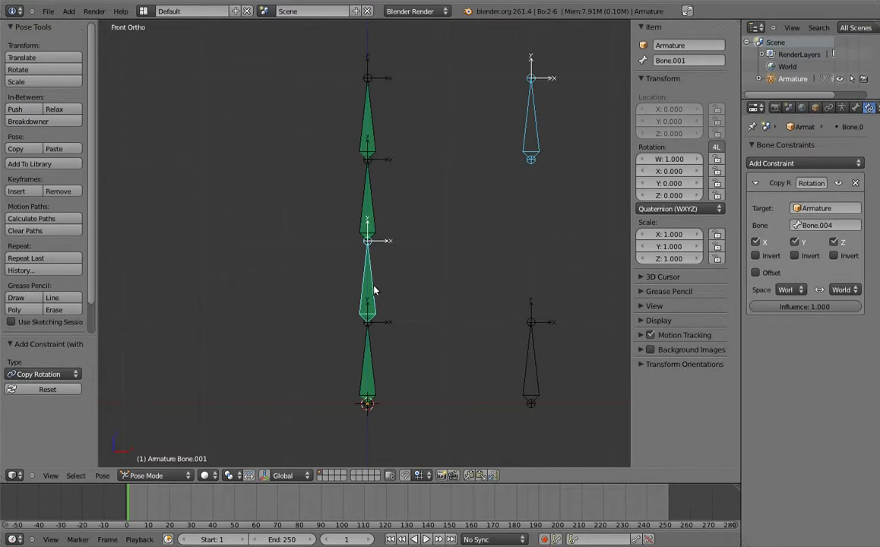
pyautogui.hotkey('ctrl', 'shift', 'c')
pyautogui.click(373, 290)
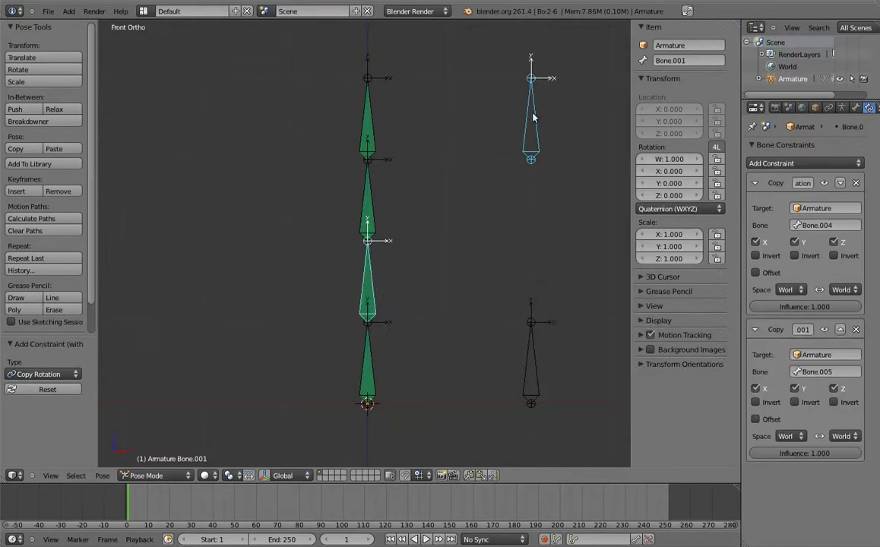
pyautogui.rightClick(368, 201)
pyautogui.hotkey('ctrl', 'shift', 'c')
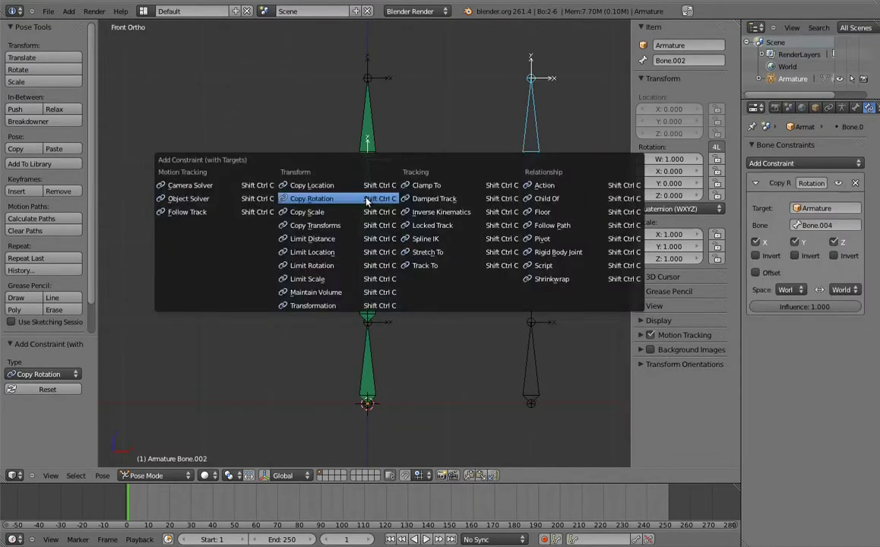
pyautogui.click(369, 202)
# Step: Test the bottom control, then rotate Bone.005 about -80° so the chain lies sideways
pyautogui.rightClick(535, 307)
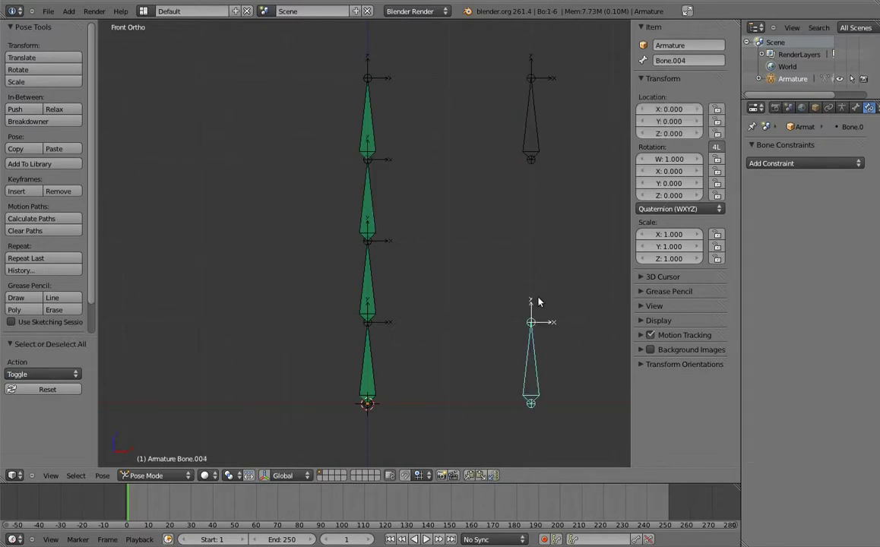
pyautogui.press('r')
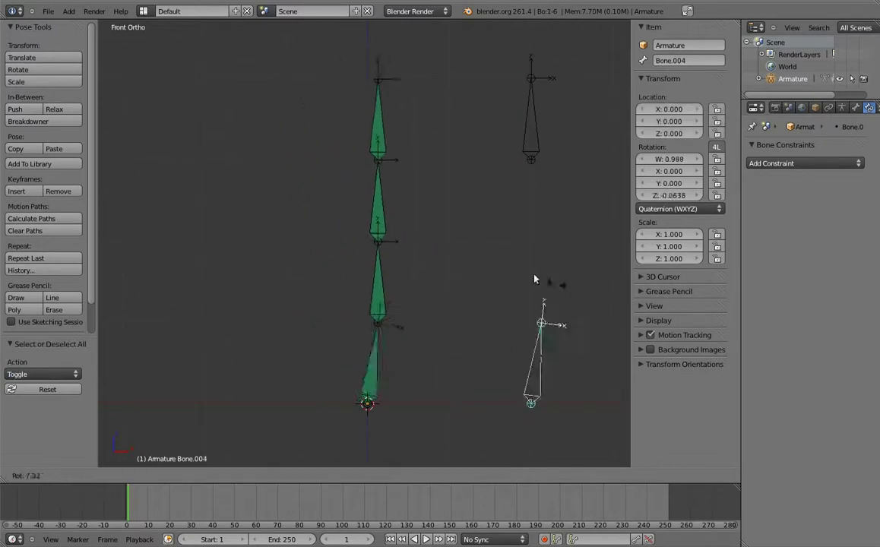
pyautogui.rightClick(553, 268)
pyautogui.rightClick(529, 94)
pyautogui.press('r')
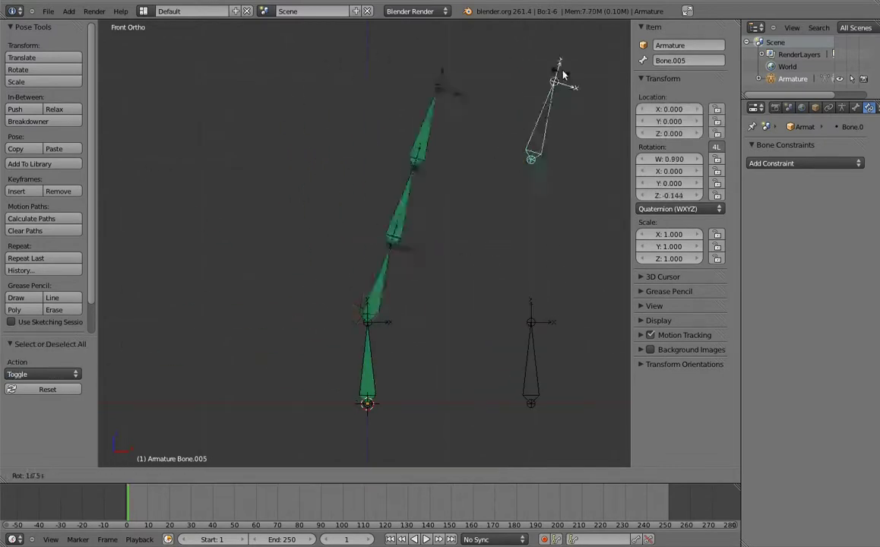
pyautogui.click(459, 141)
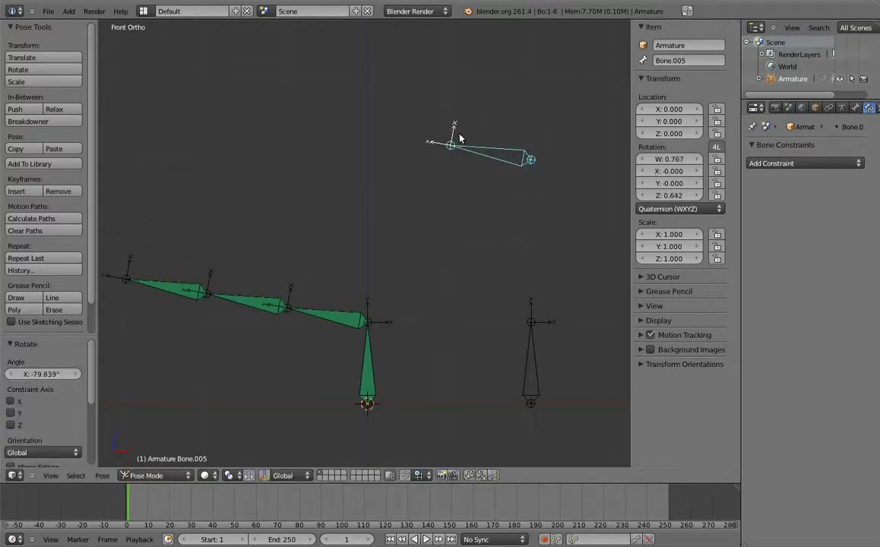
# Step: Drag the second Copy Rotation influence of Bone.002 and Bone.001, settling at 0.682 and 0.330
pyautogui.rightClick(257, 307)
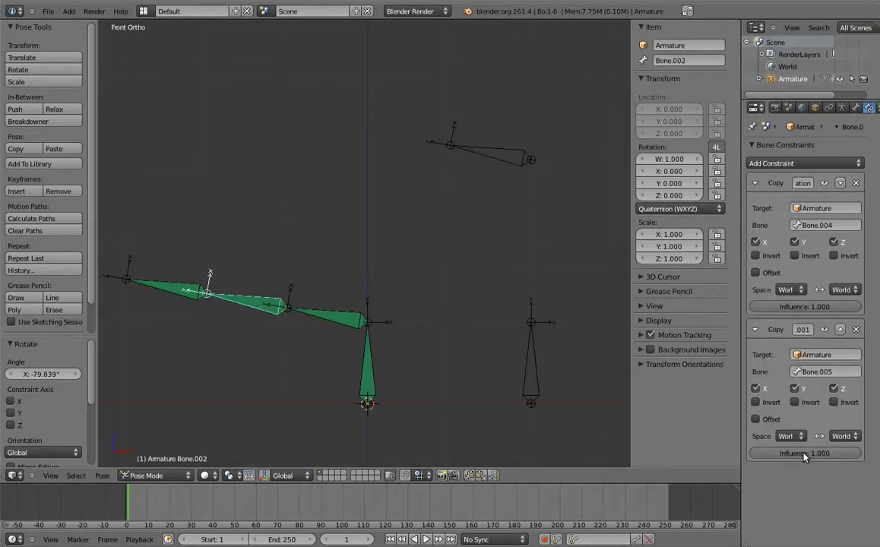
pyautogui.moveTo(825, 449)
pyautogui.mouseDown()
pyautogui.moveTo(752, 457)
pyautogui.moveTo(765, 466)
pyautogui.mouseUp()
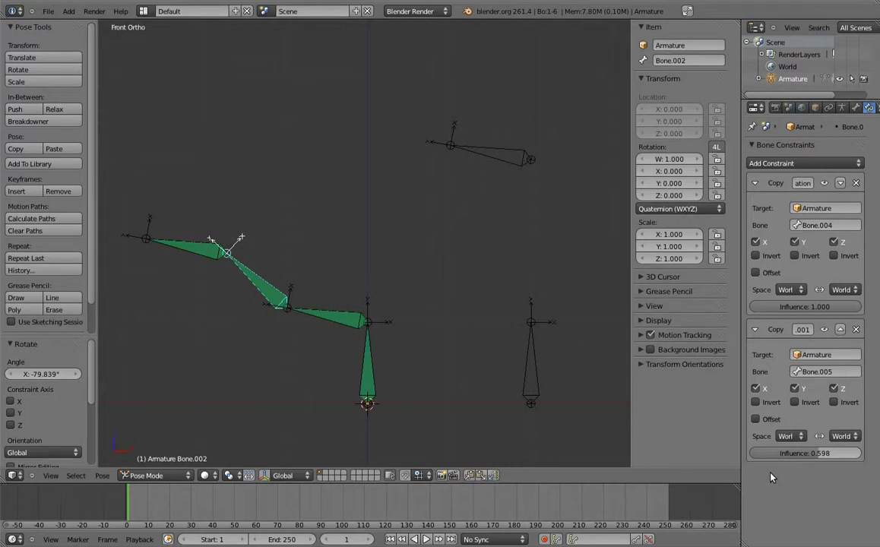
pyautogui.rightClick(320, 310)
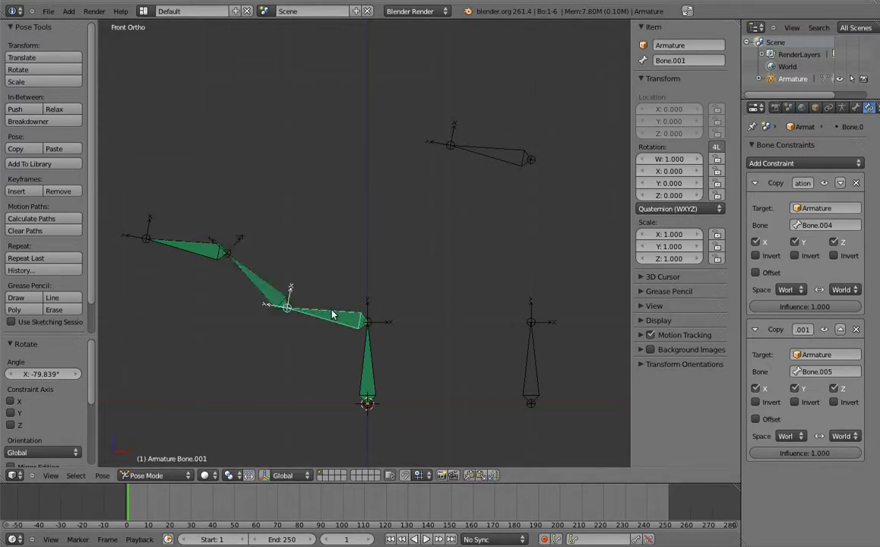
pyautogui.moveTo(858, 455); pyautogui.dragTo(778, 478)
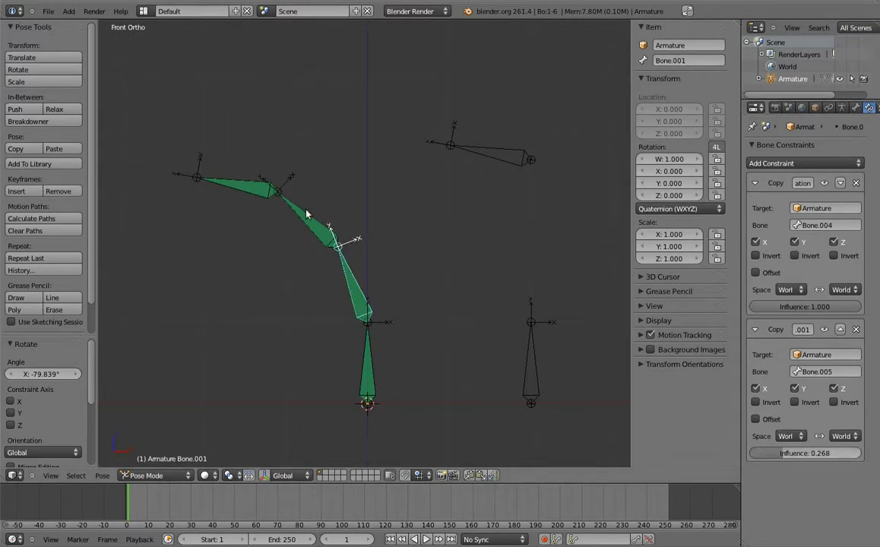
pyautogui.rightClick(308, 214)
pyautogui.moveTo(786, 454); pyautogui.dragTo(832, 463)
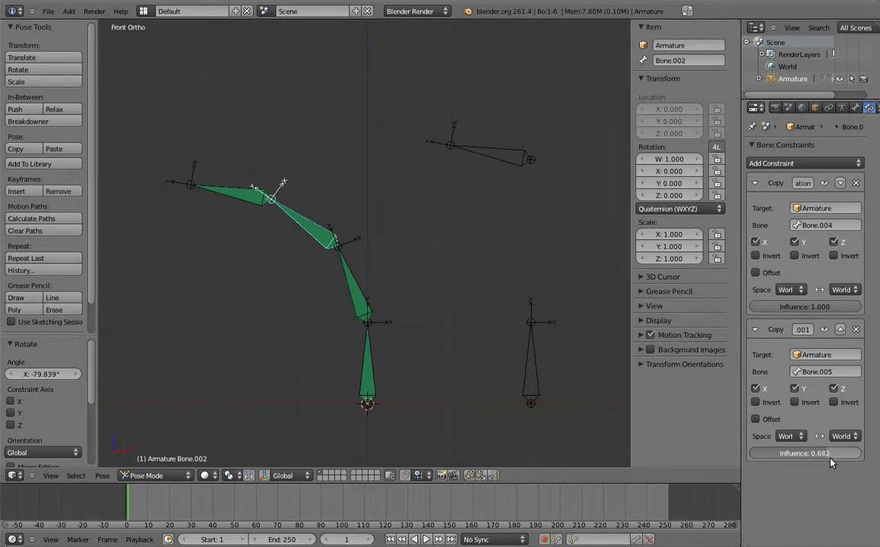
pyautogui.rightClick(355, 280)
pyautogui.moveTo(807, 454); pyautogui.dragTo(821, 462)
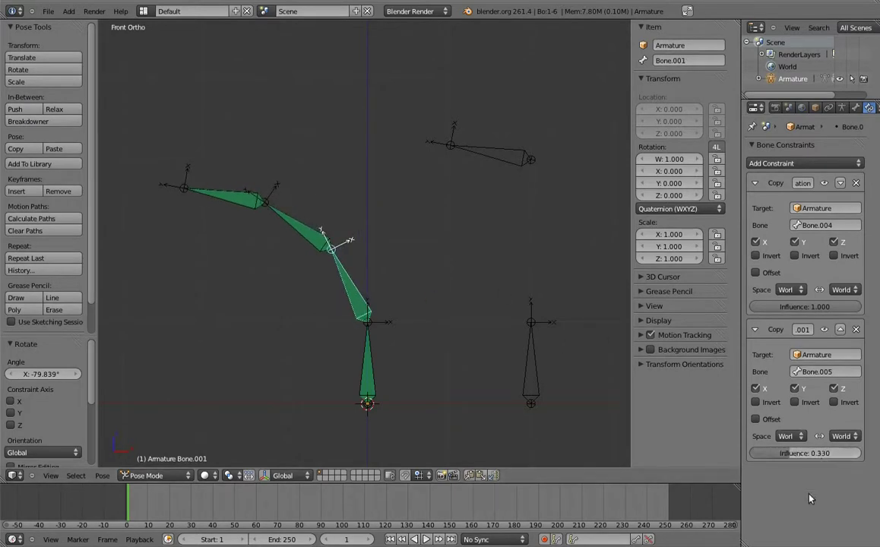
# Step: Clear all pose rotations, then swing Bone.005 and Bone.004 to test the chain
pyautogui.press('a')
pyautogui.press('a')
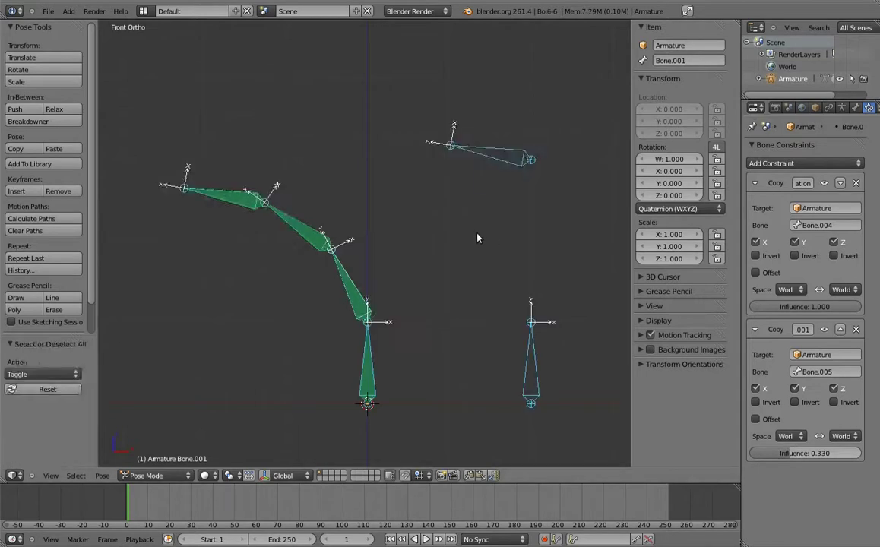
pyautogui.hotkey('alt', 'r')
pyautogui.rightClick(534, 87)
pyautogui.press('r')
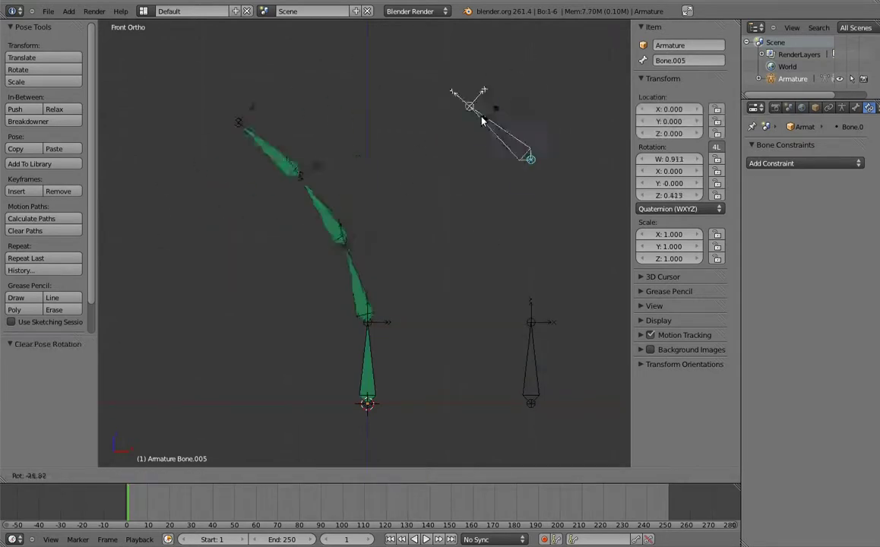
pyautogui.click(481, 122)
pyautogui.rightClick(531, 308)
pyautogui.press('r')
pyautogui.click(434, 291)
# Step: Rotate Bone.005 about 73 degrees and a bit further, then turn Bone.004
pyautogui.rightClick(494, 144)
pyautogui.press('r')
pyautogui.click(536, 204)
pyautogui.scroll(-2, 540, 206)
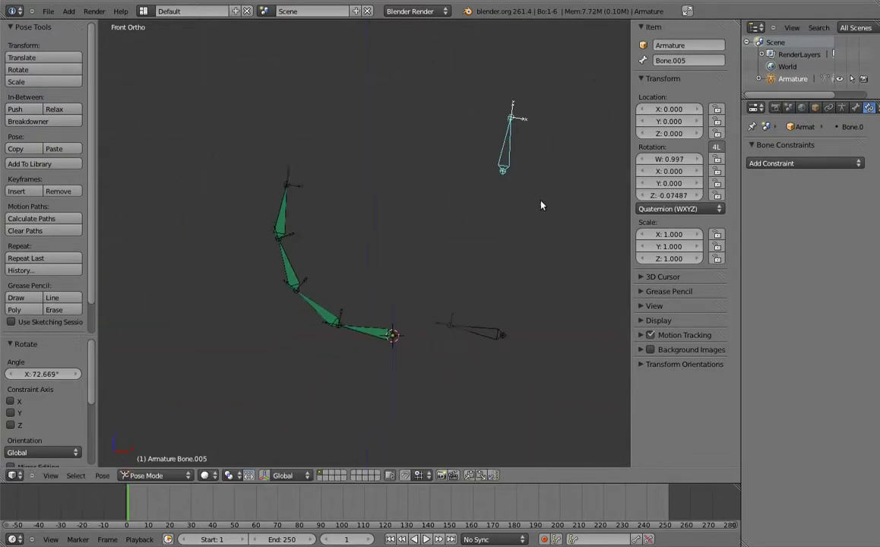
pyautogui.press('r')
pyautogui.click(497, 257)
pyautogui.rightClick(487, 332)
pyautogui.press('r')
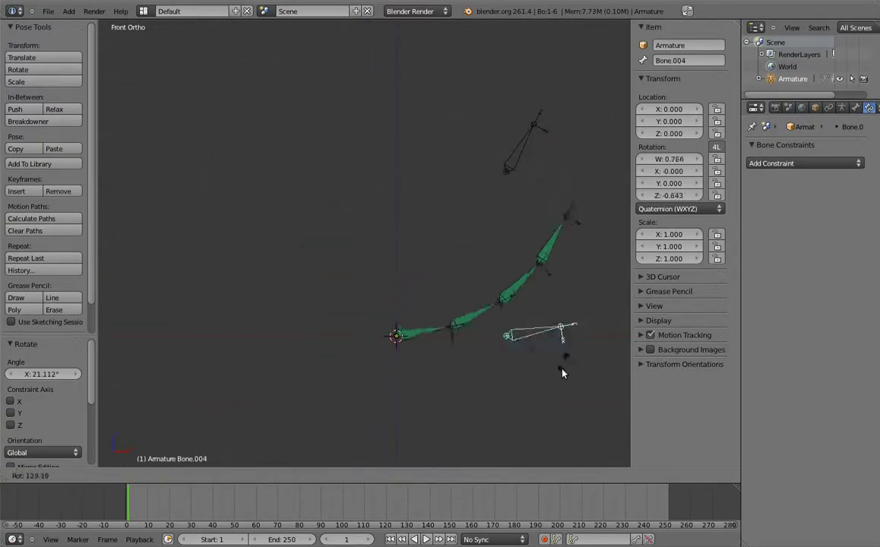
pyautogui.click(566, 354)
# Step: Curl the chain into a C with Bone.005 and Bone.004, then clear all rotations
pyautogui.rightClick(529, 137)
pyautogui.press('r')
pyautogui.click(449, 141)
pyautogui.rightClick(547, 330)
pyautogui.press('r')
pyautogui.click(339, 393)
pyautogui.rightClick(487, 151)
pyautogui.press('r')
pyautogui.click(557, 171)
pyautogui.press('a')
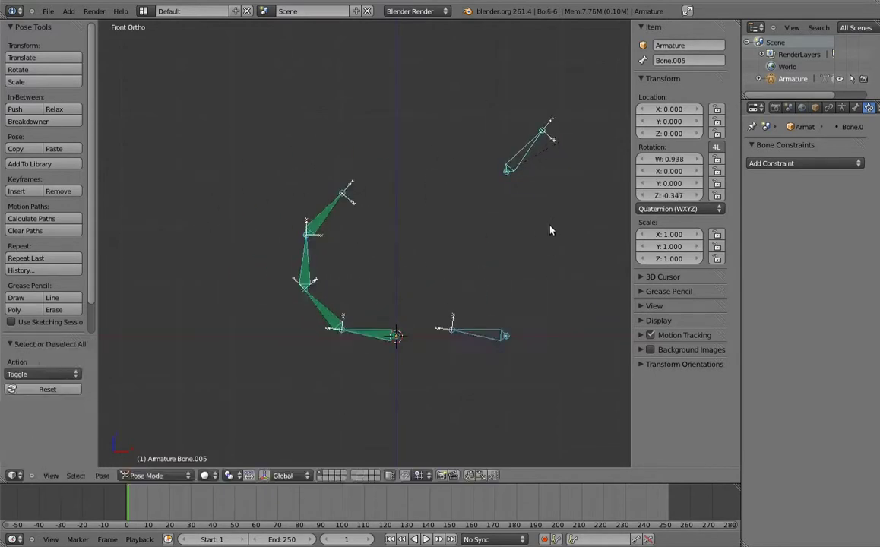
pyautogui.hotkey('alt', 'r')
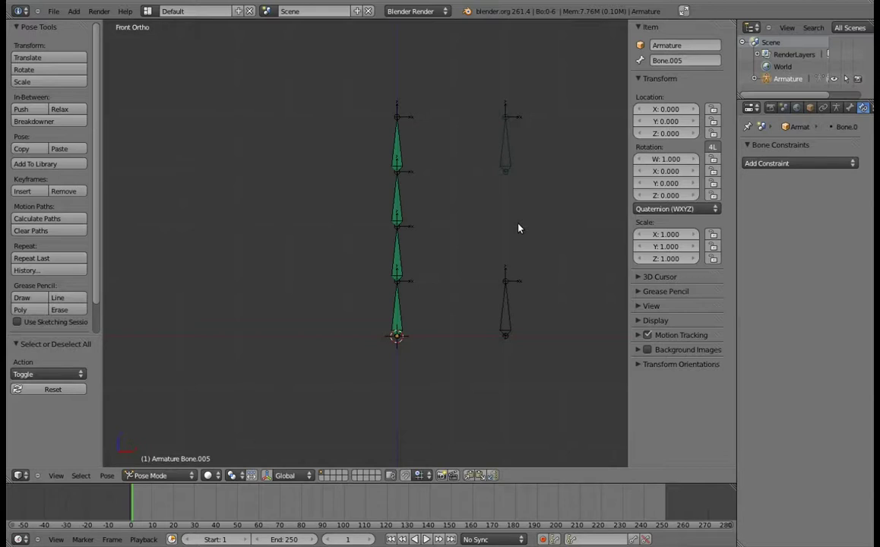
# Step: Undo the stray constraint on the bottom chain bone and remove its leftover constraint
pyautogui.keyDown('shift'); pyautogui.rightClick(397, 308); pyautogui.keyUp('shift')
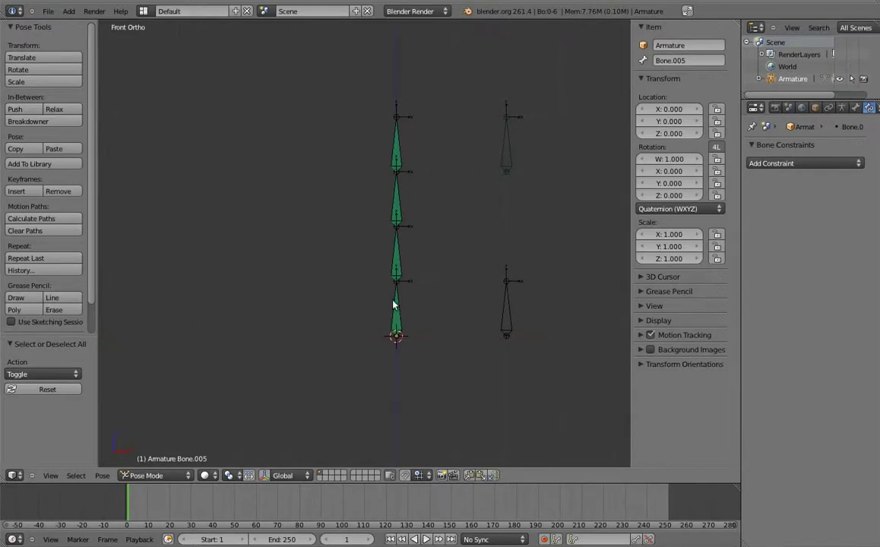
pyautogui.hotkey('ctrl', 'shift', 'c')
pyautogui.click(467, 259)
pyautogui.hotkey('ctrl', 'z')
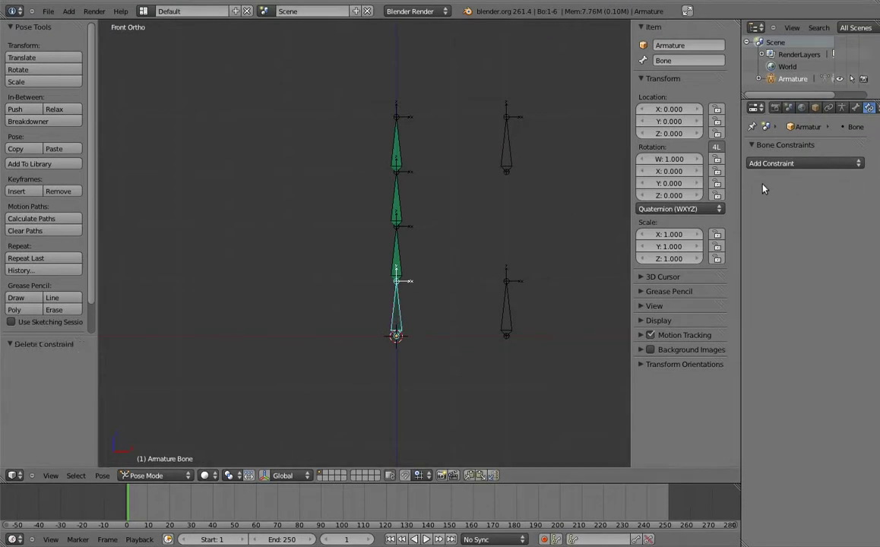
pyautogui.hotkey('ctrl', 'z')
pyautogui.hotkey('ctrl', 'z')
pyautogui.hotkey('ctrl', 'z')
# Step: Remove the Copy Rotation constraints from Bone.002 and Bone.003, then select Bone.004 and the bottom bone
pyautogui.rightClick(401, 205)
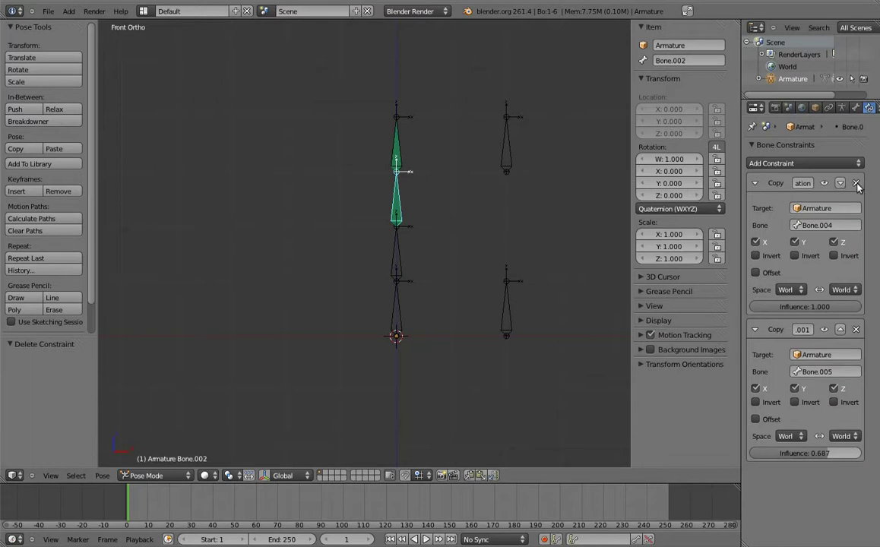
pyautogui.hotkey('ctrl', 'z')
pyautogui.hotkey('ctrl', 'z')
pyautogui.hotkey('ctrl', 'z')
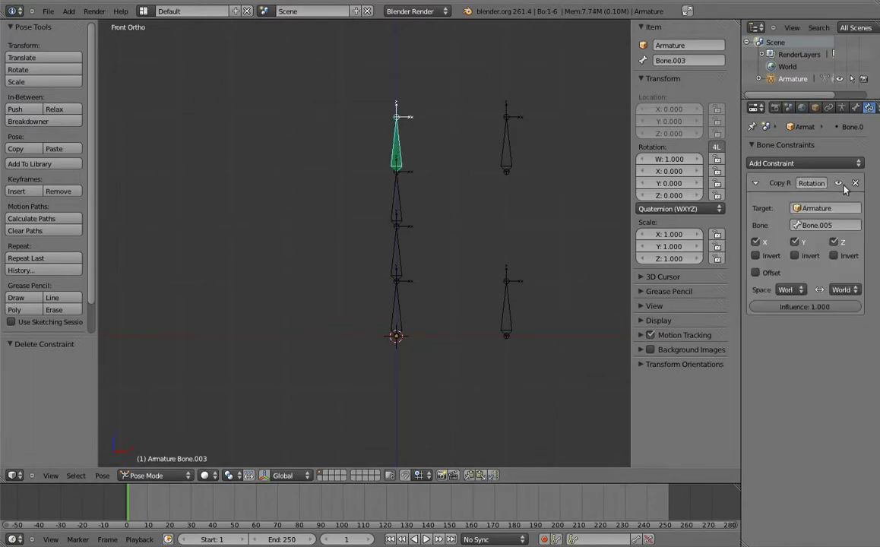
pyautogui.hotkey('ctrl', 'z')
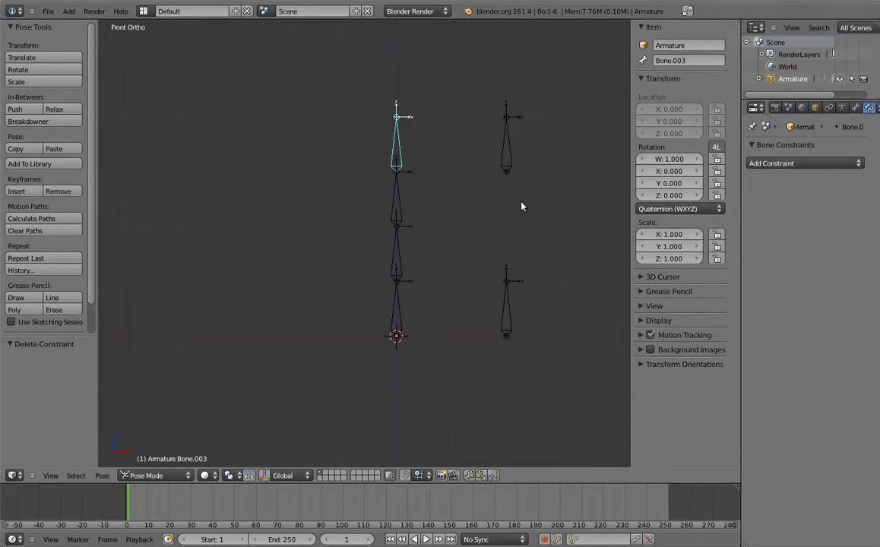
pyautogui.rightClick(509, 309)
pyautogui.keyDown('shift'); pyautogui.rightClick(403, 293); pyautogui.keyUp('shift')
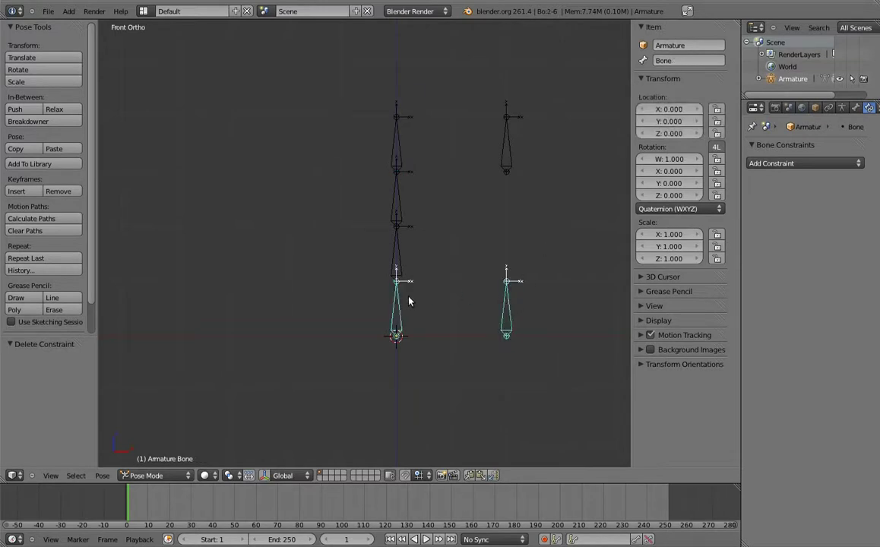
# Step: Give the bottom chain bone a Copy Transforms constraint targeting Bone.004
pyautogui.hotkey('shift', 'ctrl', 'c')
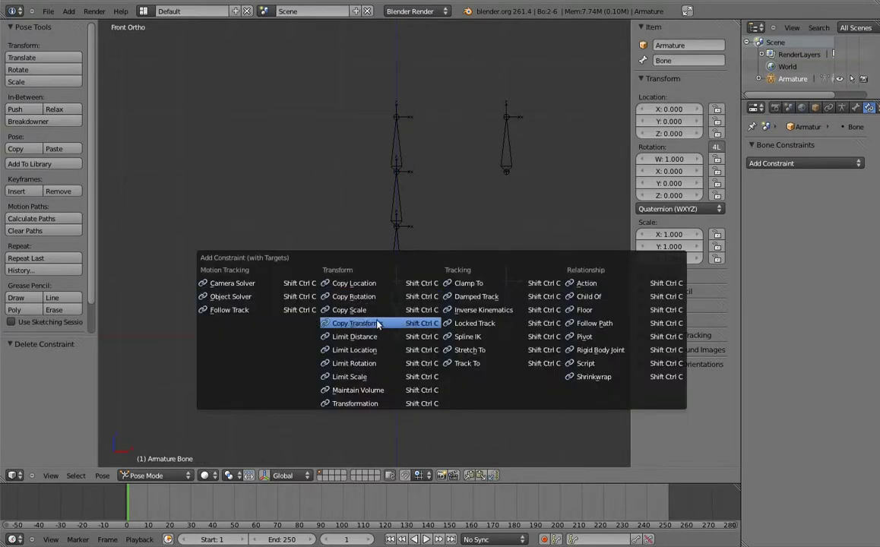
pyautogui.click(357, 323)
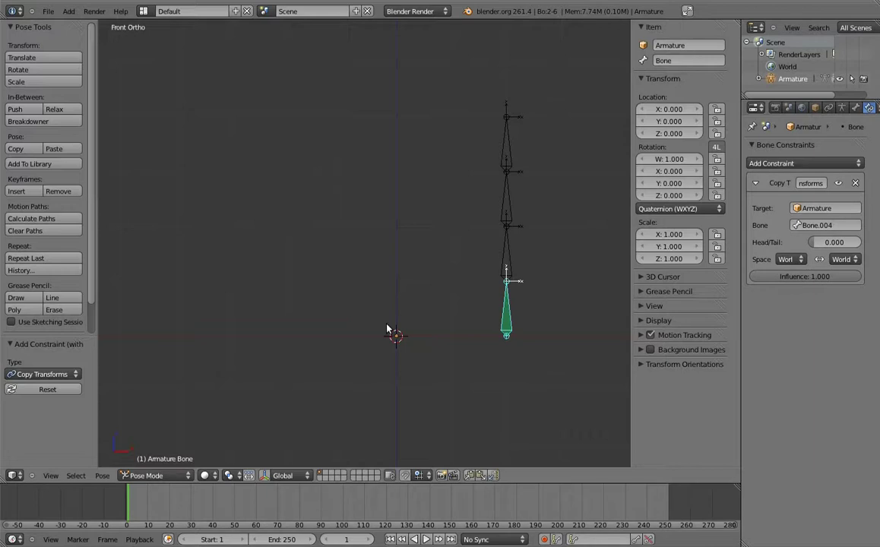
# Step: In Edit Mode, raise the tails of Bone.004 and Bone.005 along Z to lengthen them
pyautogui.press('Tab')
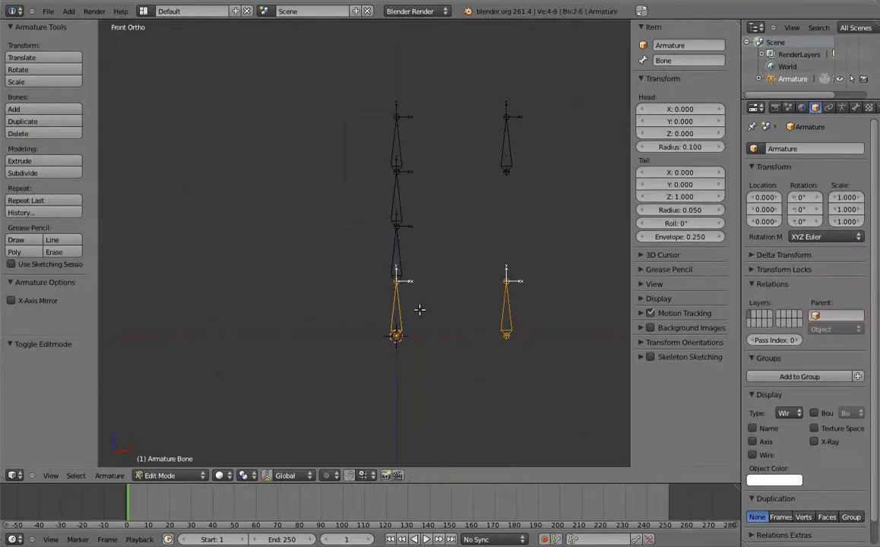
pyautogui.rightClick(507, 279)
pyautogui.press('g')
pyautogui.press('z')
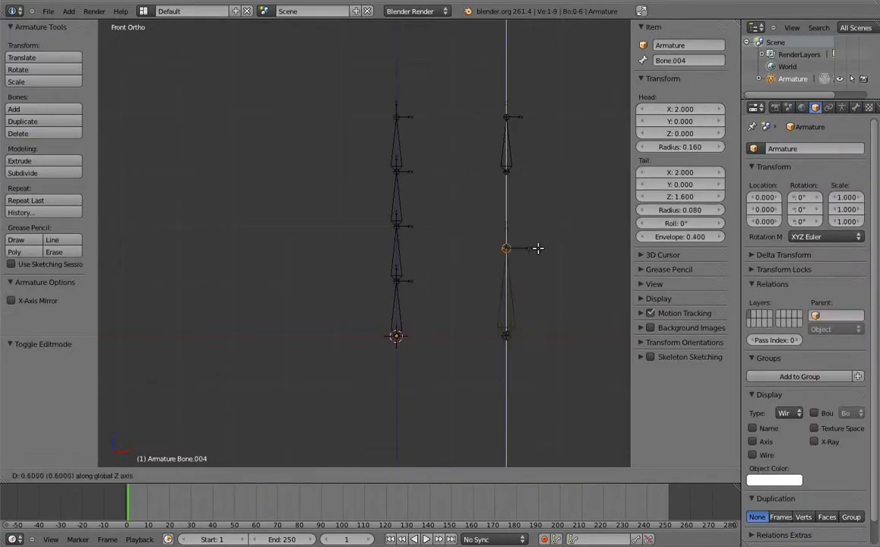
pyautogui.click(536, 252)
pyautogui.rightClick(507, 122)
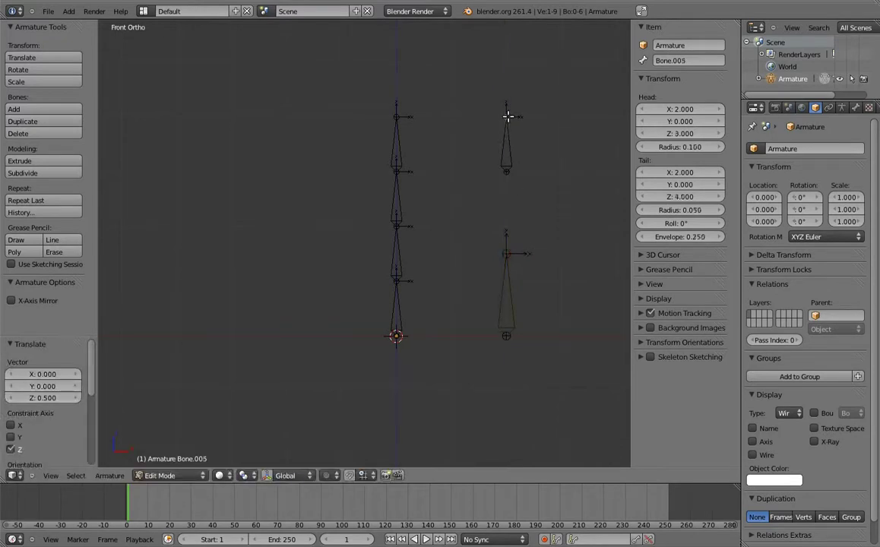
pyautogui.press('g')
pyautogui.press('z')
pyautogui.click(546, 112)
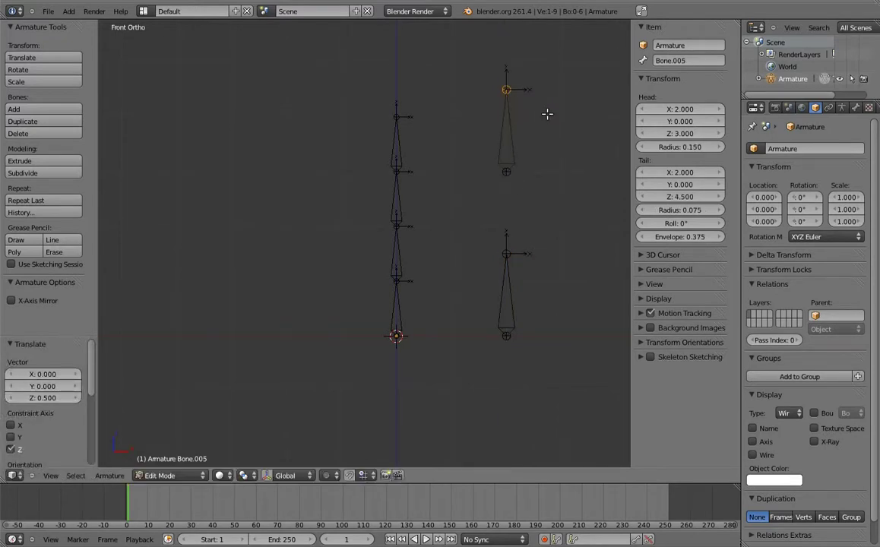
# Step: In Pose Mode, add Copy Transforms constraints targeting Bone.004 to Bone.001 and Bone.002
pyautogui.press('Tab')
pyautogui.scroll(3, 546, 138)
pyautogui.keyDown('shift'); pyautogui.moveTo(544, 198); pyautogui.dragTo(358, 189, button='middle'); pyautogui.keyUp('shift')
pyautogui.rightClick(390, 303)
pyautogui.keyDown('shift'); pyautogui.rightClick(391, 287); pyautogui.keyUp('shift')
pyautogui.hotkey('shift', 'ctrl', 'c')
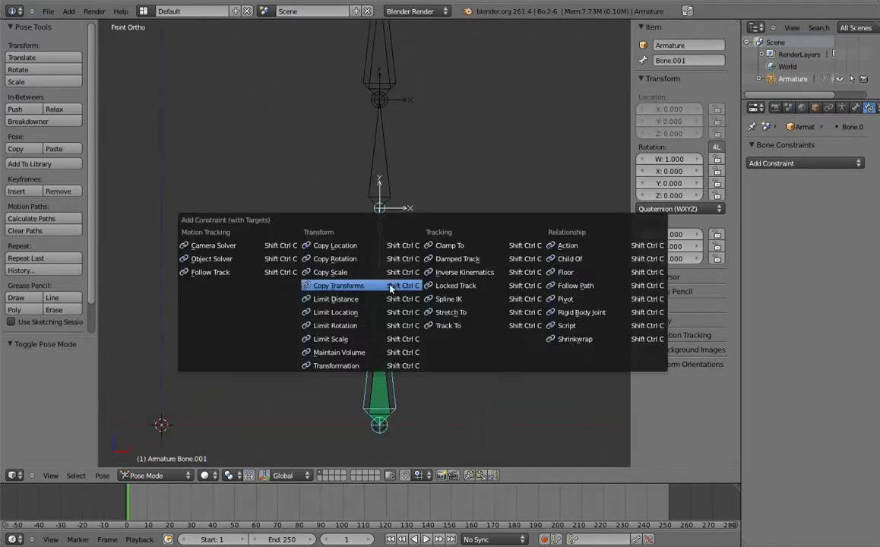
pyautogui.click(391, 283)
pyautogui.rightClick(394, 335)
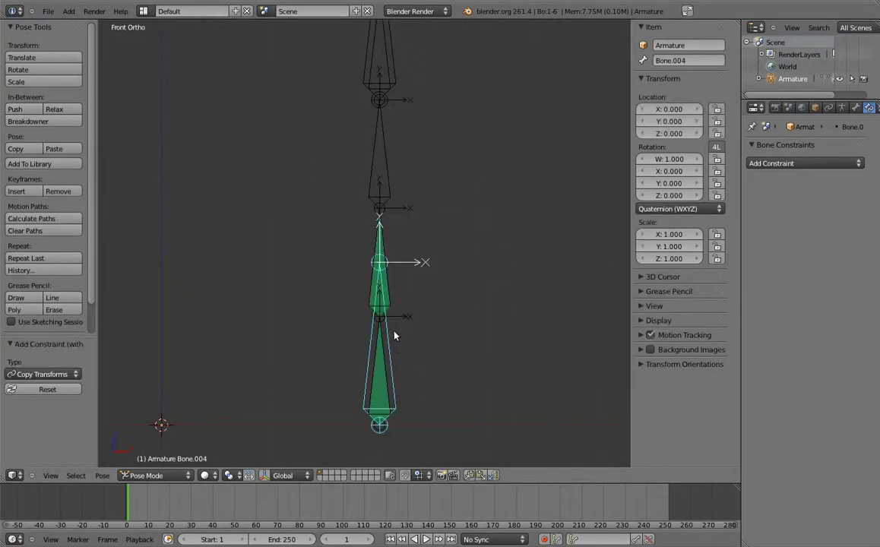
pyautogui.keyDown('shift'); pyautogui.rightClick(389, 164); pyautogui.keyUp('shift')
pyautogui.hotkey('shift', 'ctrl', 'c')
pyautogui.click(384, 191)
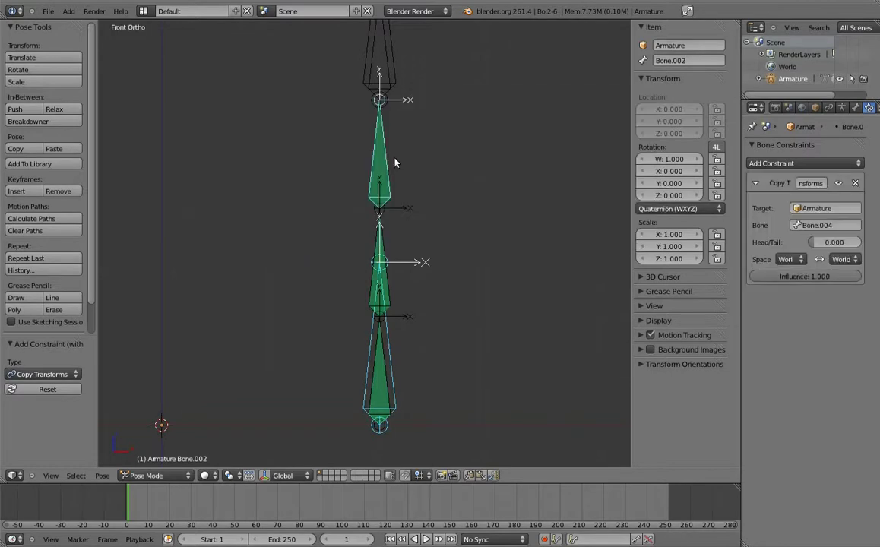
# Step: Add Copy Transforms constraints targeting Bone.005 to Bone.001, Bone.002 and Bone.003
pyautogui.keyDown('shift'); pyautogui.moveTo(445, 161); pyautogui.dragTo(447, 213, button='middle'); pyautogui.keyUp('shift')
pyautogui.rightClick(398, 133)
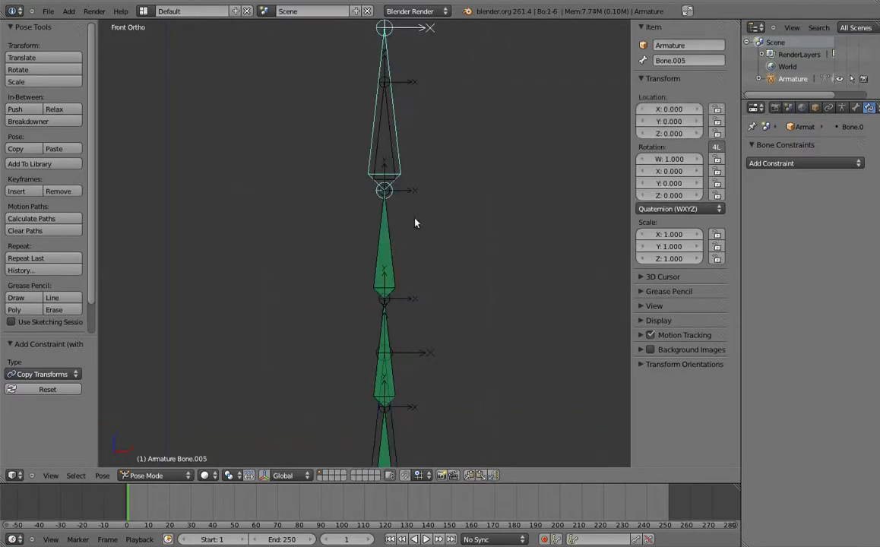
pyautogui.keyDown('shift'); pyautogui.rightClick(394, 376); pyautogui.keyUp('shift')
pyautogui.hotkey('shift', 'ctrl', 'c')
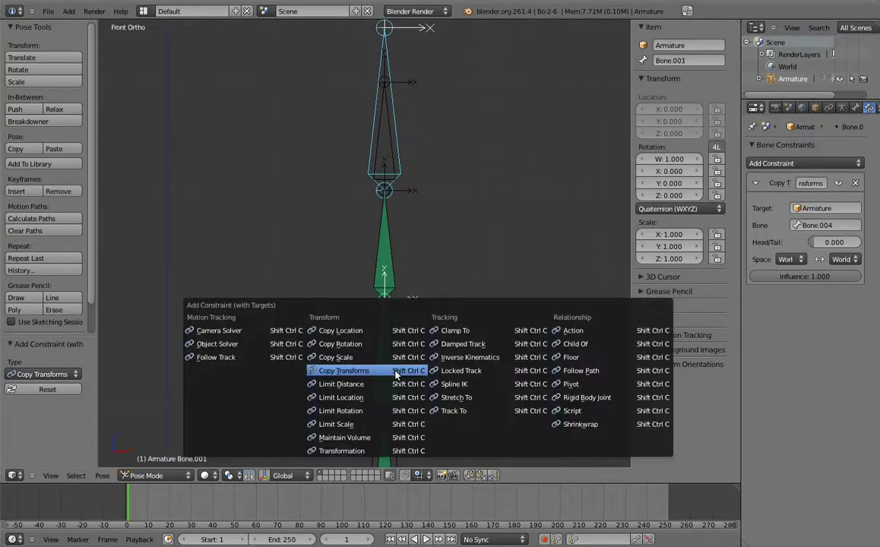
pyautogui.click(396, 374)
pyautogui.rightClick(403, 148)
pyautogui.keyDown('shift'); pyautogui.rightClick(395, 237); pyautogui.keyUp('shift')
pyautogui.hotkey('shift', 'ctrl', 'c')
pyautogui.click(396, 237)
pyautogui.rightClick(399, 138)
pyautogui.keyDown('shift'); pyautogui.rightClick(395, 142); pyautogui.keyUp('shift')
pyautogui.hotkey('shift', 'ctrl', 'c')
pyautogui.click(391, 141)
pyautogui.scroll(-3, 407, 167)
pyautogui.scroll(-1, 437, 177)
# Step: Rotate Bone.005 to test, and lower Bone.001's second copy constraint influence to about a third
pyautogui.rightClick(401, 165)
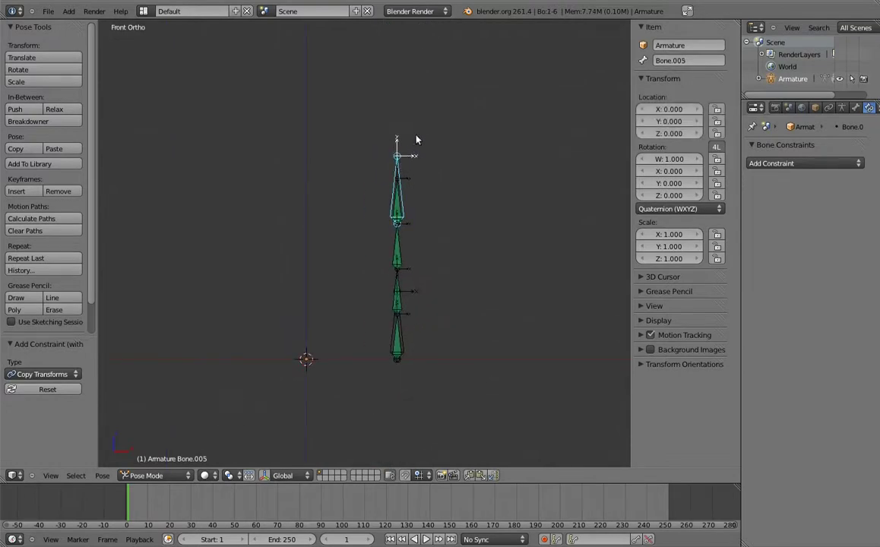
pyautogui.press('r')
pyautogui.click(342, 195)
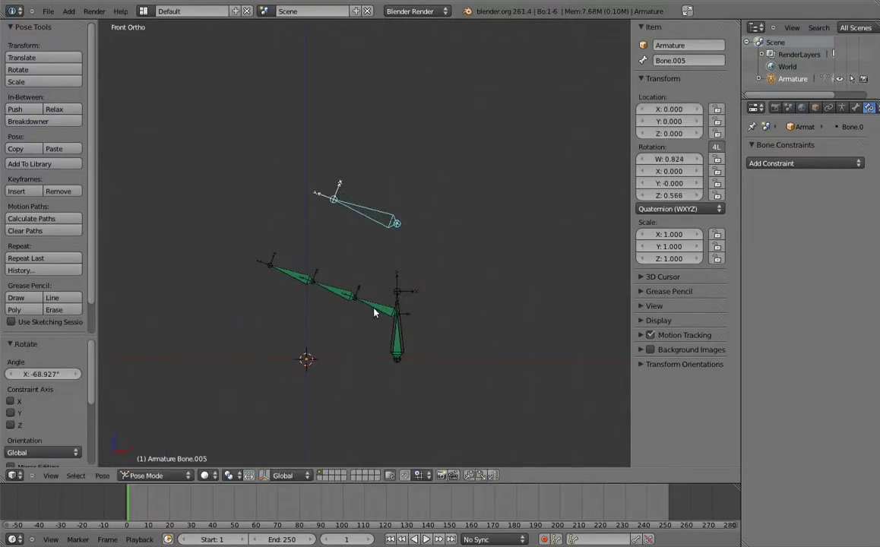
pyautogui.rightClick(355, 293)
pyautogui.moveTo(827, 396)
pyautogui.mouseDown()
pyautogui.moveTo(764, 412)
pyautogui.moveTo(803, 416)
pyautogui.mouseUp()
pyautogui.rightClick(356, 268)
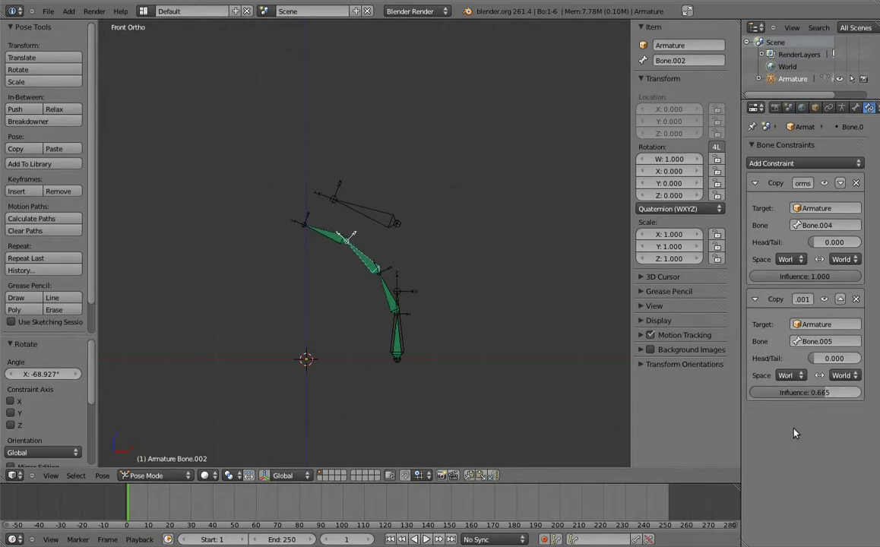
# Step: Rotate Bone.005 and Bone.004, scale Bone.005 up about 2.7 times and turn it
pyautogui.rightClick(344, 205)
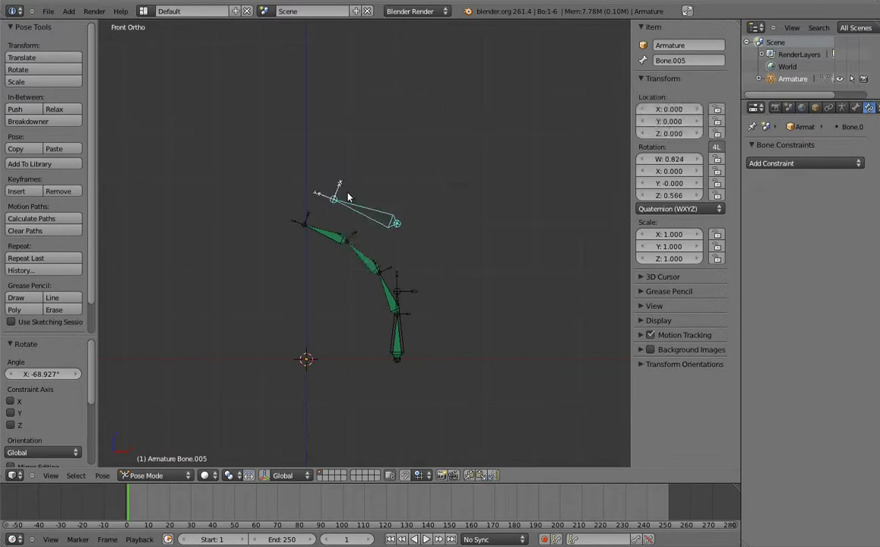
pyautogui.press('r')
pyautogui.click(469, 250)
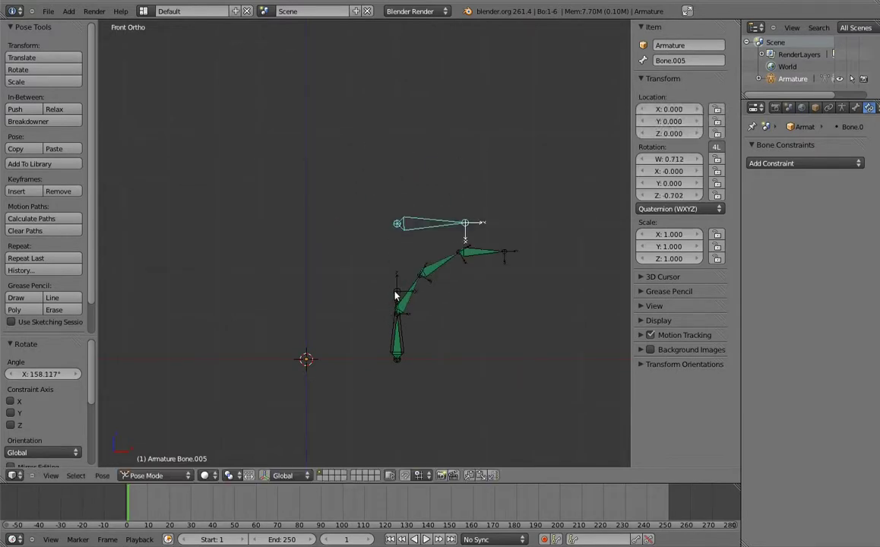
pyautogui.rightClick(396, 327)
pyautogui.press('r')
pyautogui.click(338, 305)
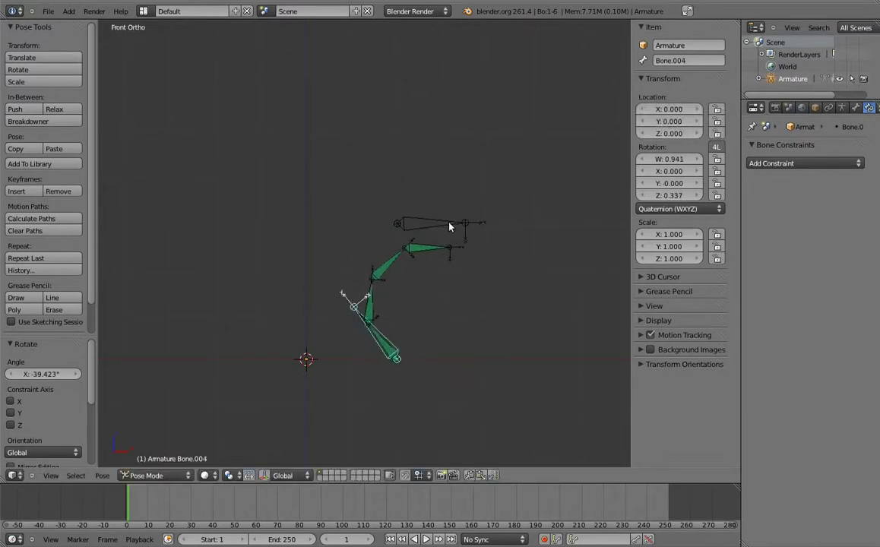
pyautogui.rightClick(450, 226)
pyautogui.press('s')
pyautogui.click(555, 226)
pyautogui.press('r')
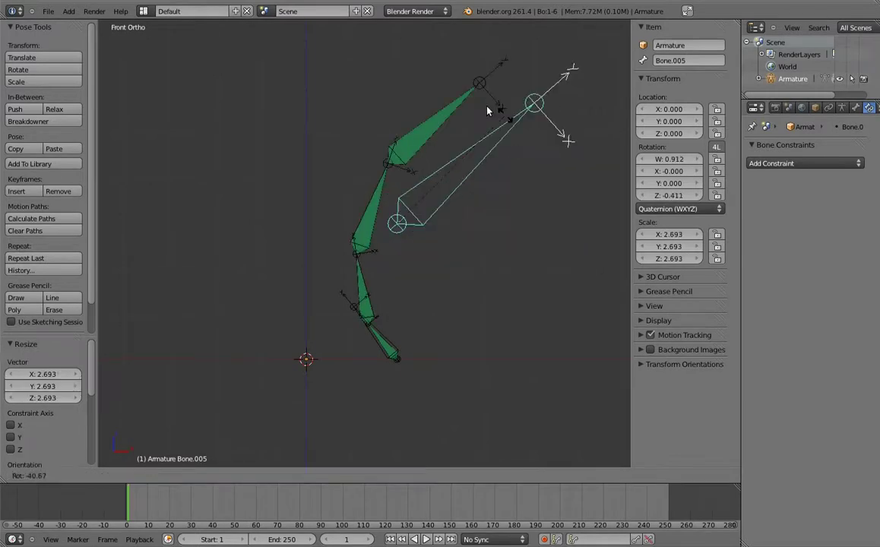
pyautogui.click(250, 231)
# Step: Shrink and rotate Bone.005, then move Bone.004 up-right and rotate it
pyautogui.press('s')
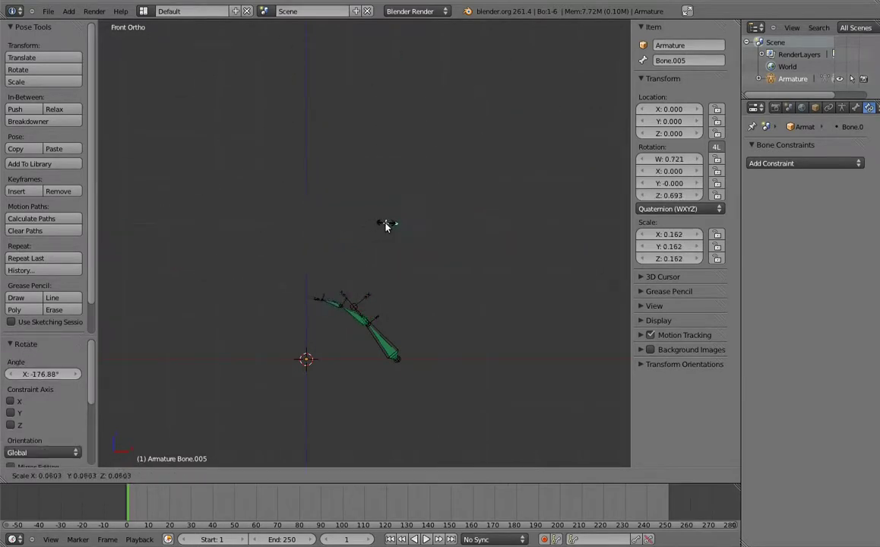
pyautogui.click(388, 221)
pyautogui.press('r')
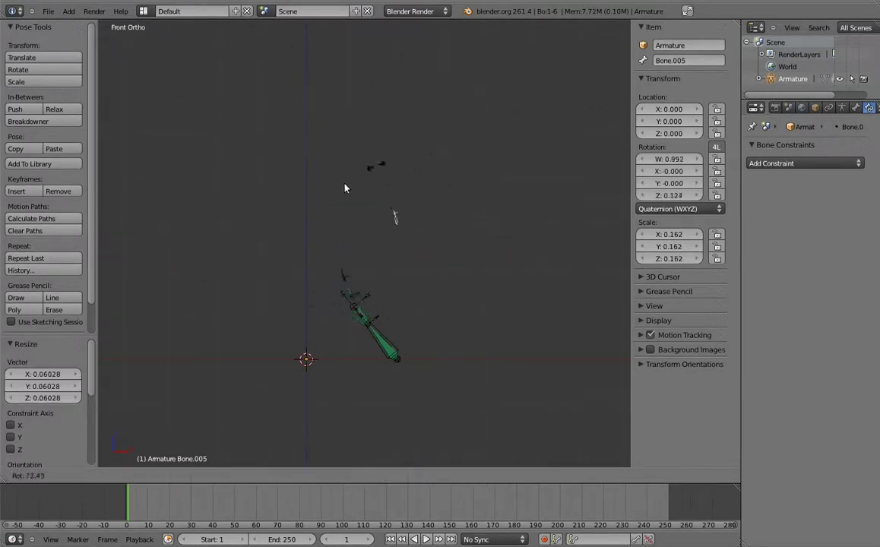
pyautogui.click(334, 248)
pyautogui.rightClick(390, 340)
pyautogui.press('g')
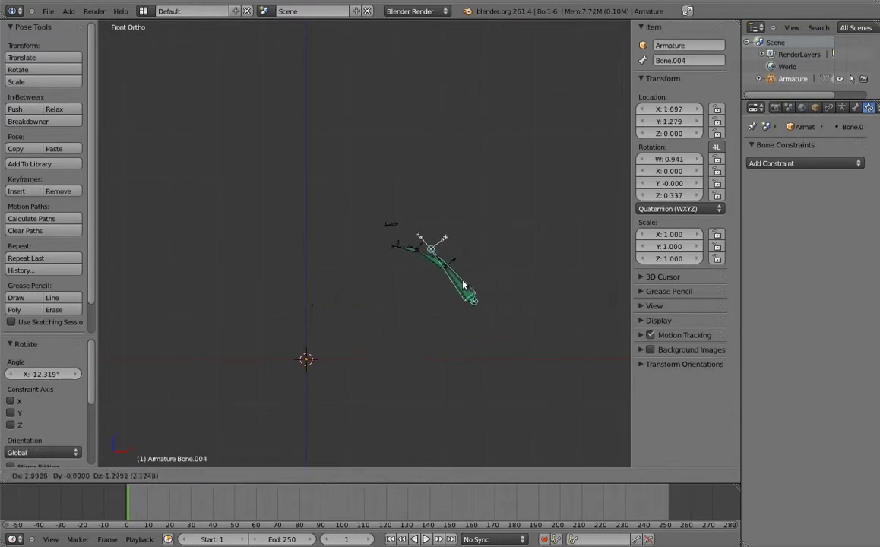
pyautogui.click(511, 275)
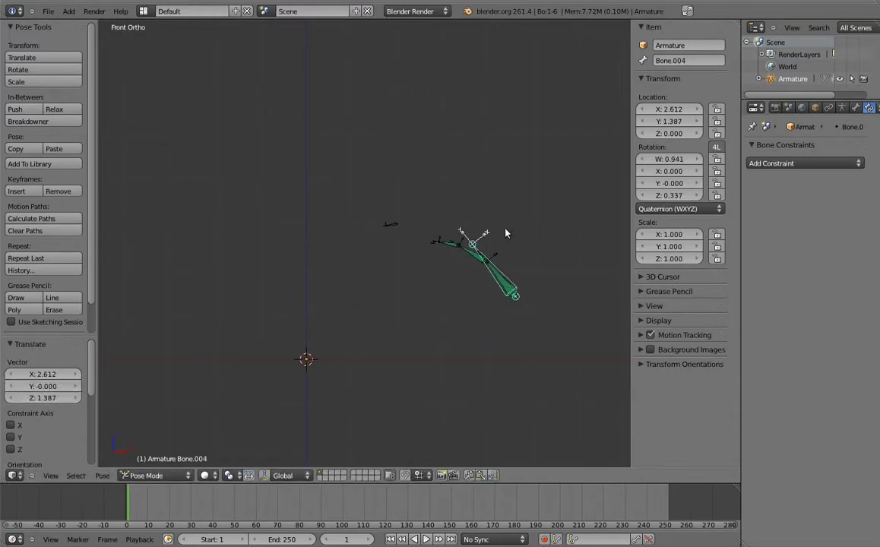
pyautogui.press('r')
pyautogui.click(603, 262)
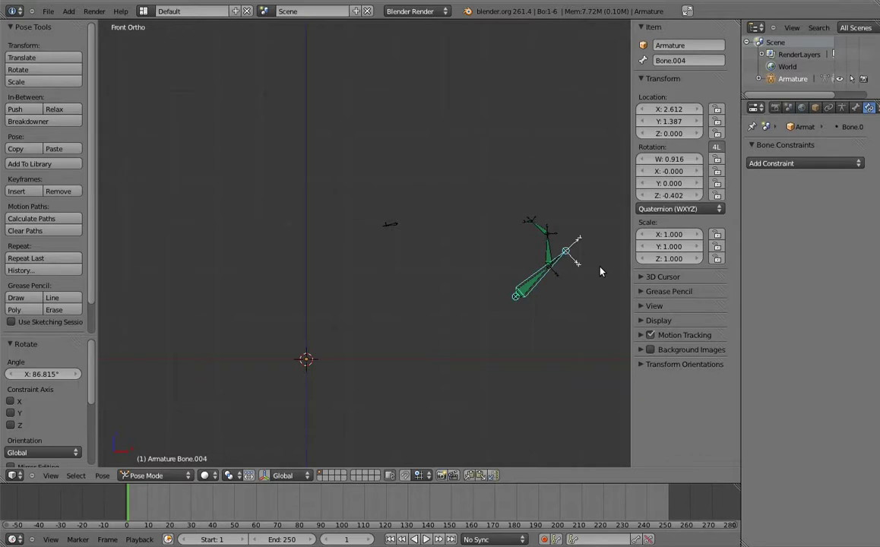
# Step: Clear rotation, scale and location on all bones so the chain stands straight
pyautogui.press('a')
pyautogui.hotkey('alt', 'r')
pyautogui.hotkey('alt', 's')
pyautogui.hotkey('alt', 'g')
pyautogui.press('a')
pyautogui.scroll(1, 441, 228)
pyautogui.scroll(1, 453, 270)
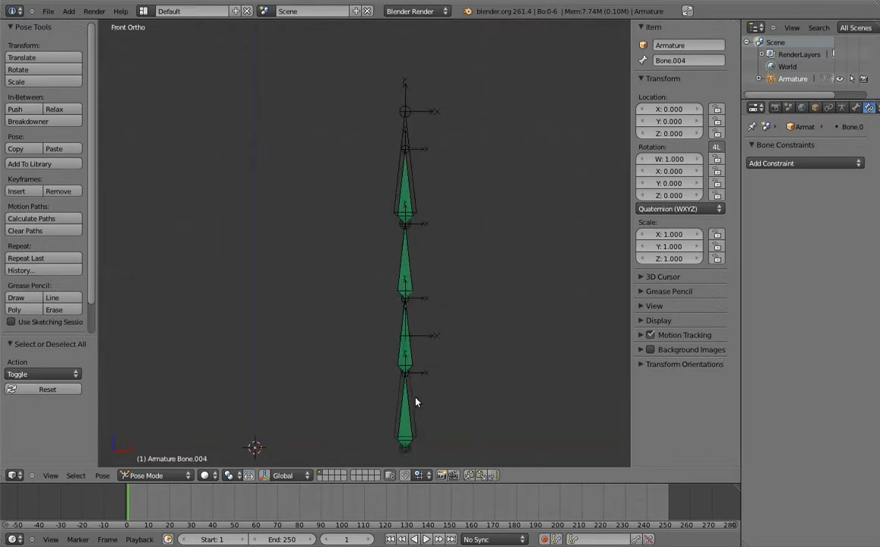
# Step: Give Bone.005 a Copy Location constraint targeting Bone.004, then enter Edit Mode
pyautogui.rightClick(430, 301)
pyautogui.keyDown('shift'); pyautogui.rightClick(409, 139); pyautogui.keyUp('shift')
pyautogui.hotkey('ctrl', 'shift', 'c')
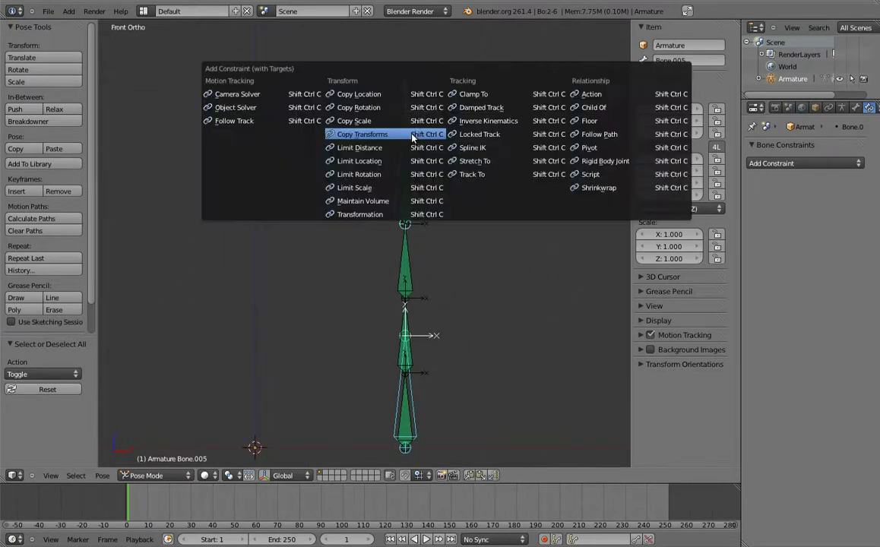
pyautogui.click(381, 96)
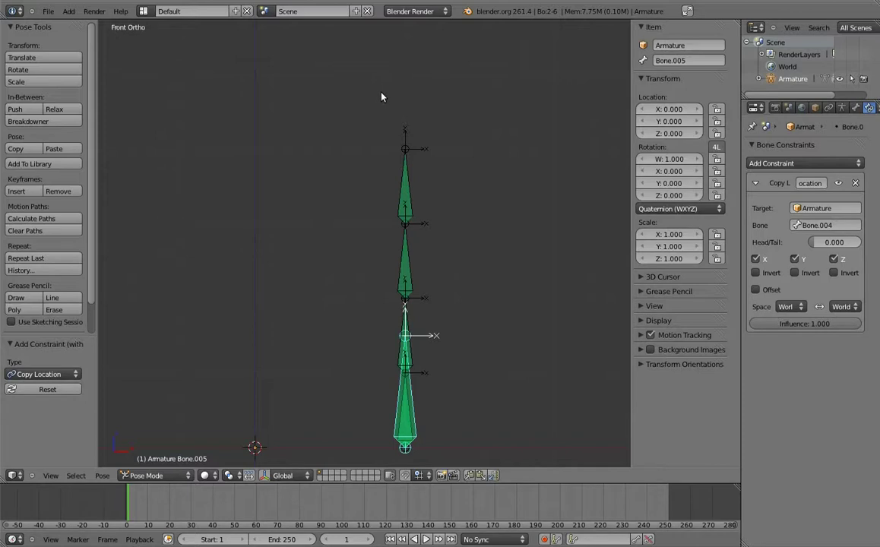
pyautogui.press('Tab')
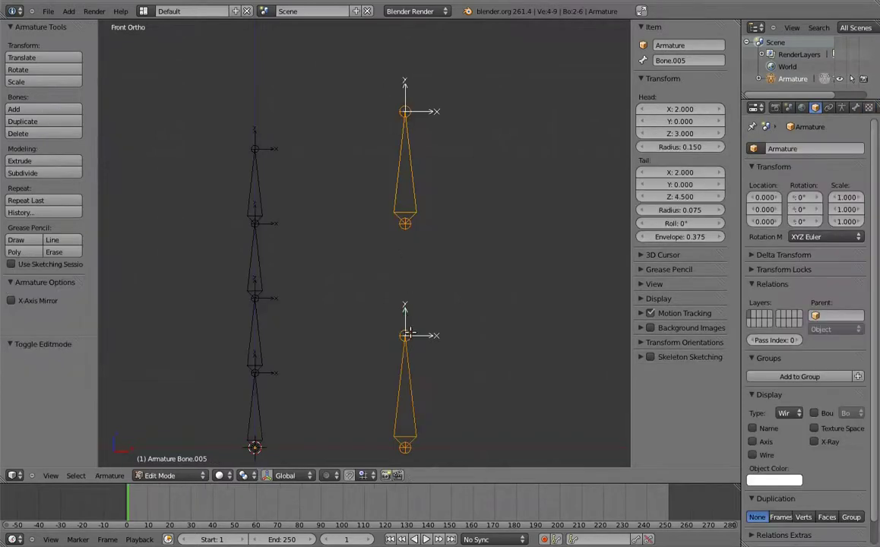
# Step: In Edit Mode, raise the lower bone's head 0.5 along Z
pyautogui.rightClick(409, 337)
pyautogui.press('g')
pyautogui.press('z')
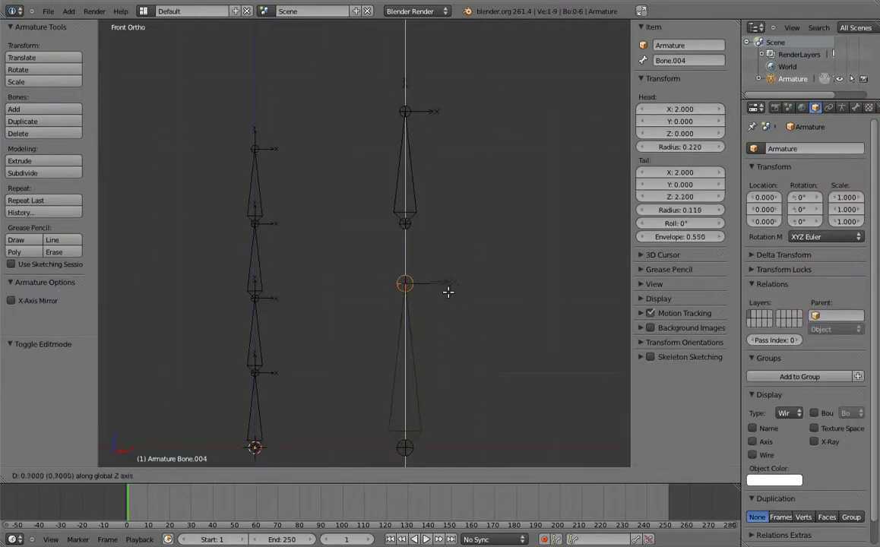
pyautogui.click(451, 303)
pyautogui.keyDown('shift'); pyautogui.moveTo(450, 303); pyautogui.dragTo(505, 210, button='middle'); pyautogui.keyUp('shift')
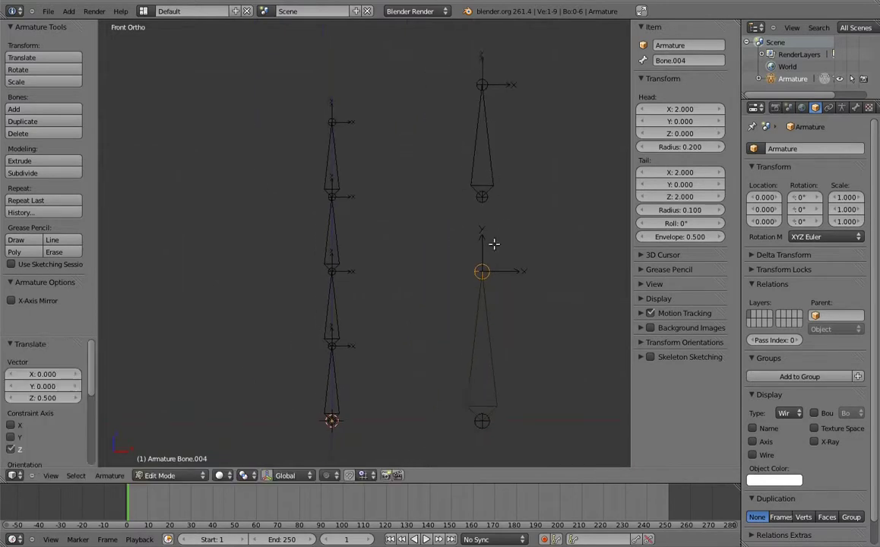
# Step: Move the lower right bone along X and Bone.005 onto the left chain
pyautogui.rightClick(493, 325)
pyautogui.press('g')
pyautogui.press('x')
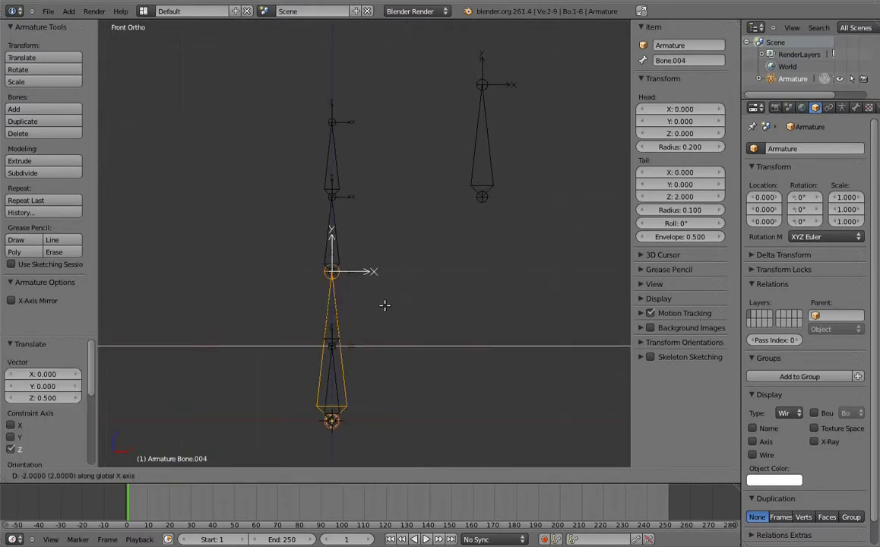
pyautogui.click(386, 305)
pyautogui.rightClick(486, 147)
pyautogui.press('g')
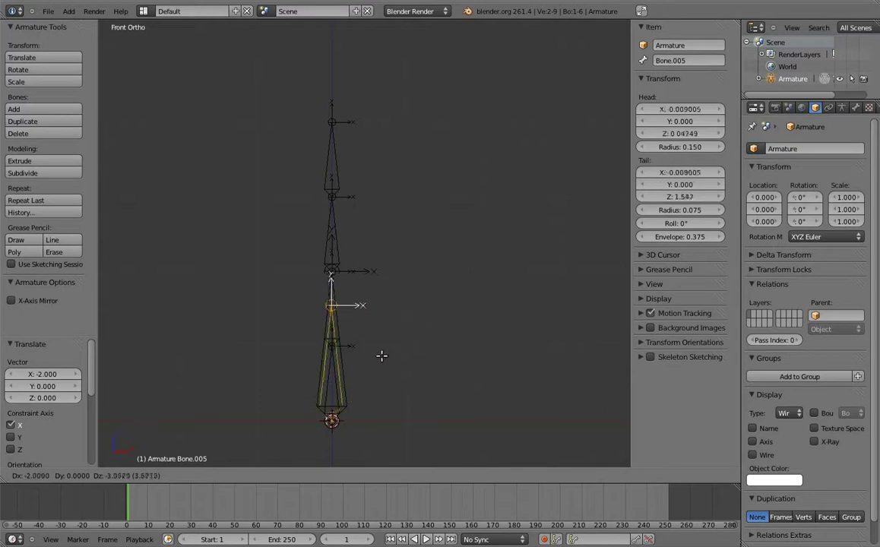
pyautogui.click(382, 358)
pyautogui.keyDown('shift'); pyautogui.moveTo(399, 338); pyautogui.dragTo(458, 324, button='middle'); pyautogui.keyUp('shift')
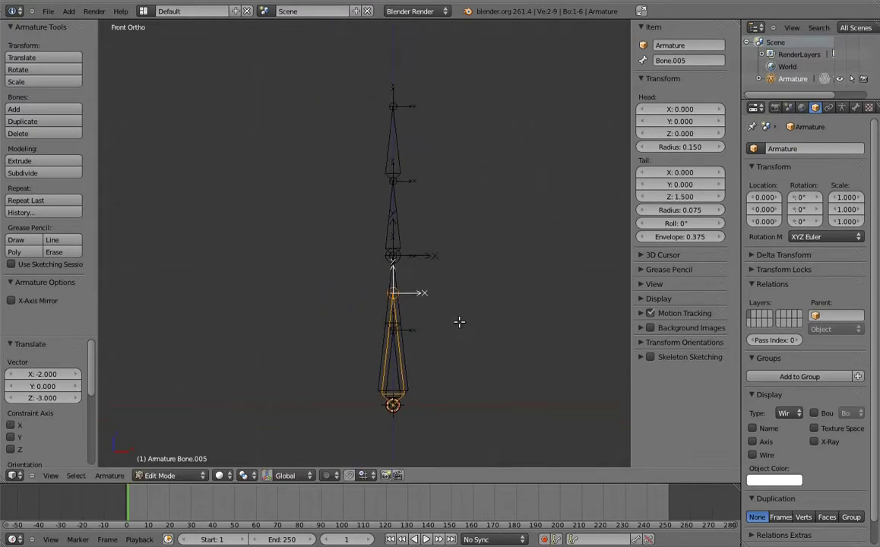
# Step: In Pose Mode, rotate the chain twice and drag Bone.004 up-left to test the follow
pyautogui.hotkey('ctrl', 'Tab')
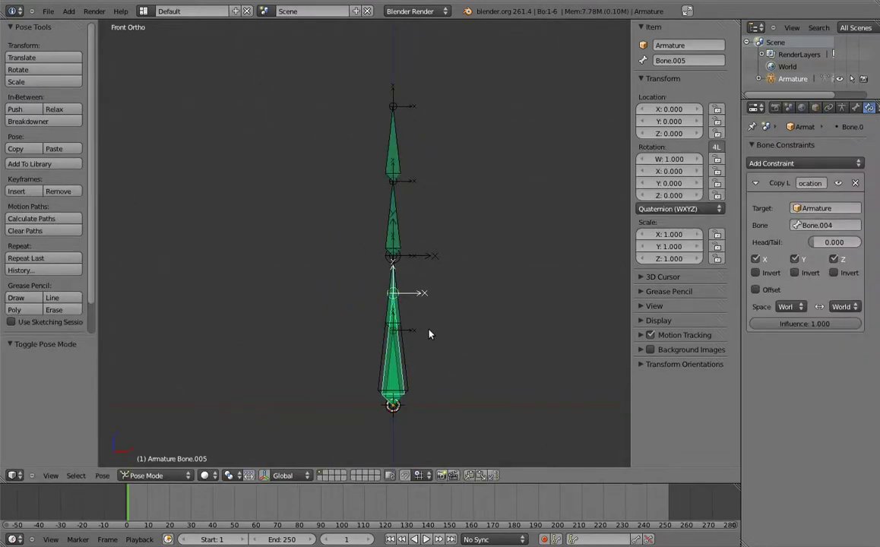
pyautogui.press('r')
pyautogui.click(371, 309)
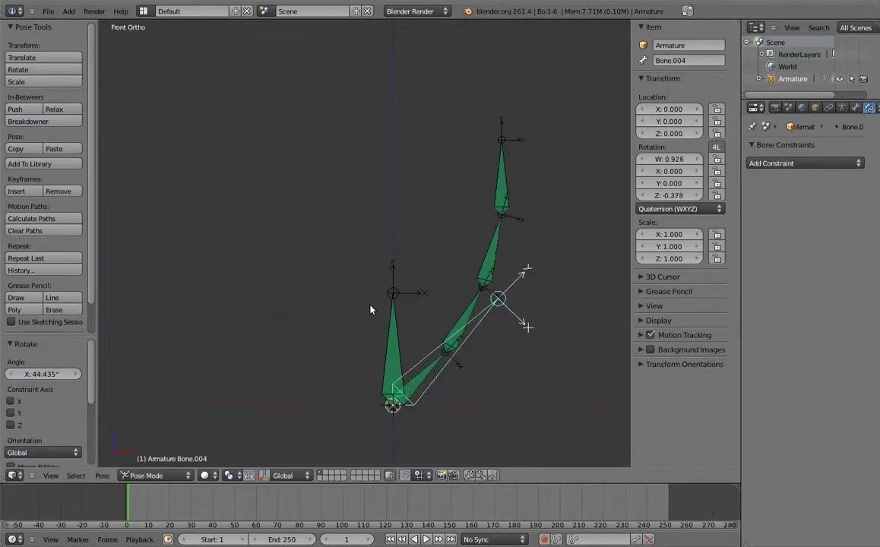
pyautogui.press('r')
pyautogui.click(308, 319)
pyautogui.moveTo(497, 300); pyautogui.dragTo(316, 187, button='right')
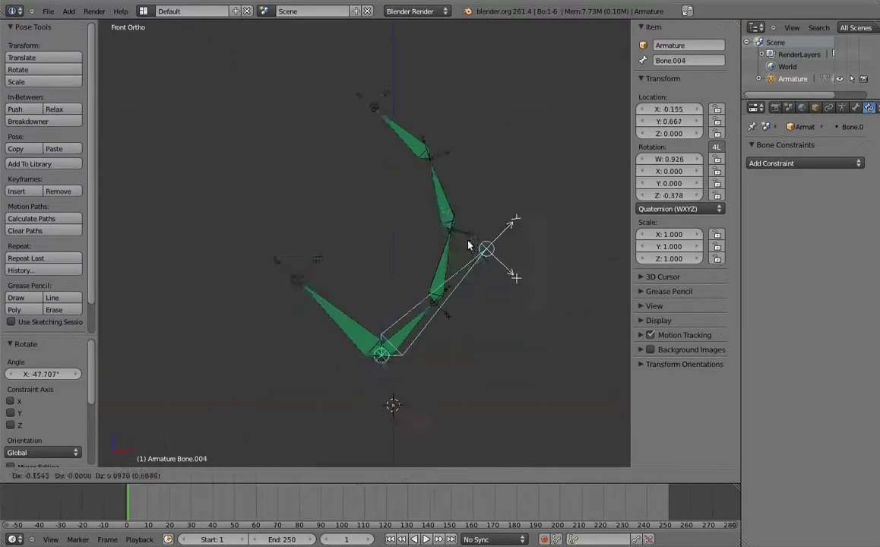
pyautogui.keyDown('shift'); pyautogui.moveTo(317, 187); pyautogui.dragTo(360, 258, button='middle'); pyautogui.keyUp('shift')
# Step: Scale Bone.005 and Bone.004 down to 0.434, then rotate Bone.004 to test
pyautogui.scroll(-2, 359, 258)
pyautogui.rightClick(316, 279)
pyautogui.press('s')
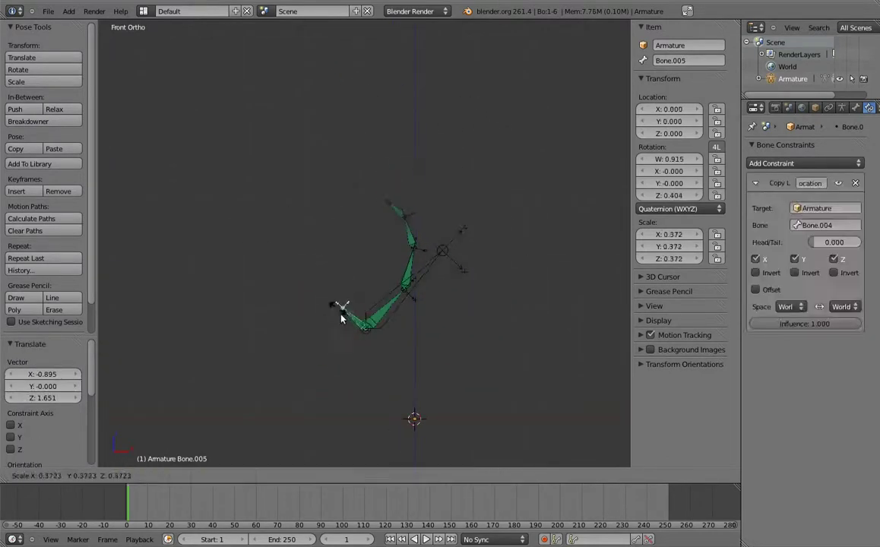
pyautogui.click(357, 281)
pyautogui.rightClick(425, 251)
pyautogui.press('s')
pyautogui.click(430, 266)
pyautogui.press('r')
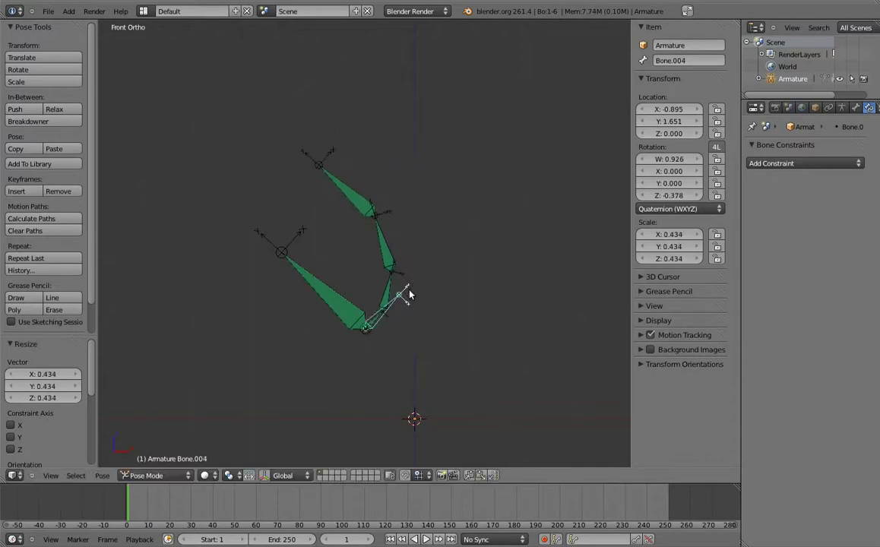
pyautogui.click(454, 270)
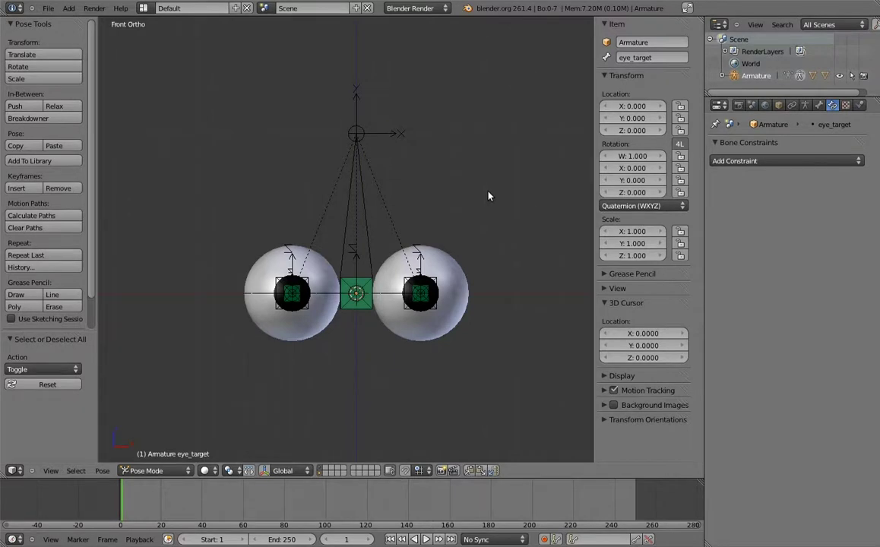
pyautogui.rightClick(362, 201)
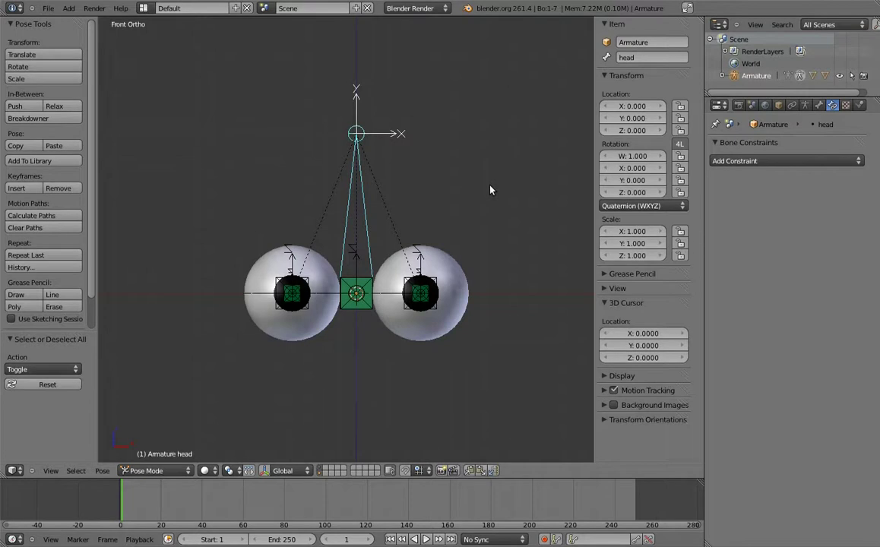
pyautogui.hotkey('ctrl', 'c')
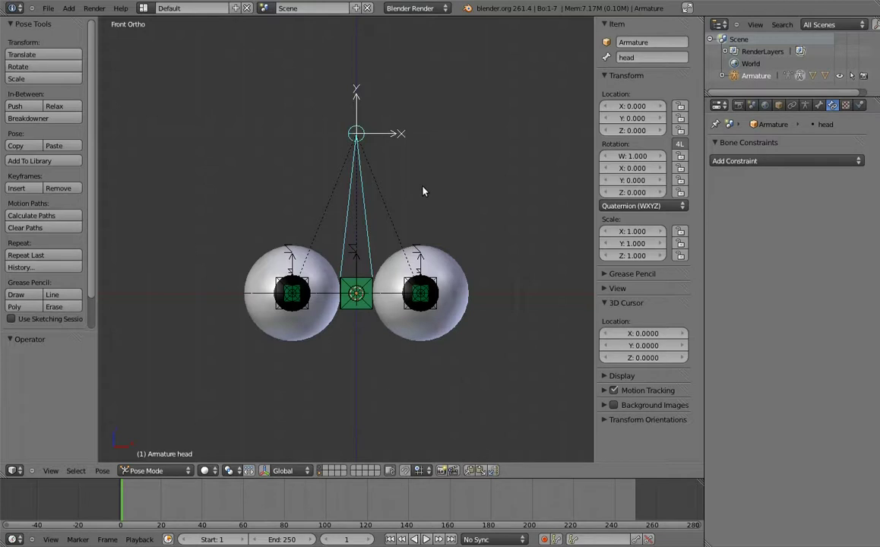
pyautogui.rightClick(441, 288)
pyautogui.press('KP_7')
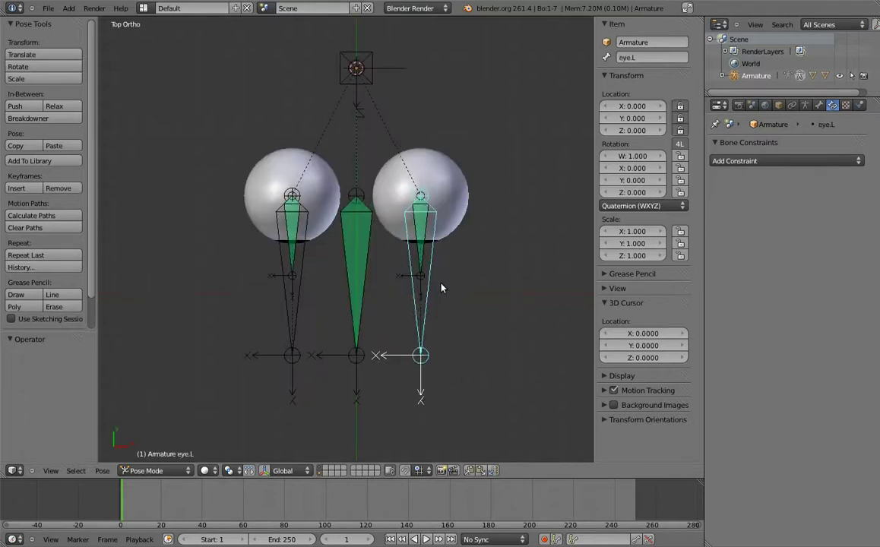
pyautogui.press('r')
pyautogui.click(327, 304)
pyautogui.rightClick(317, 327)
pyautogui.press('r')
pyautogui.click(430, 320)
pyautogui.press('KP_1')
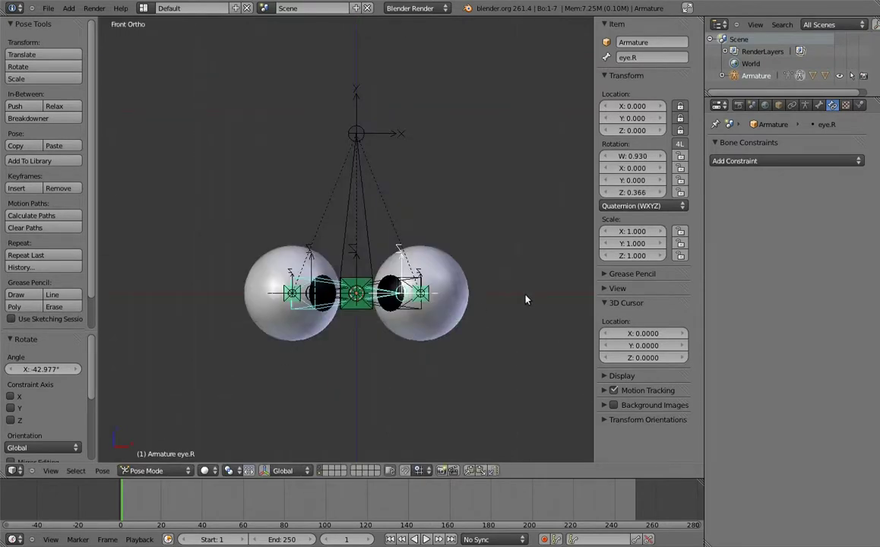
pyautogui.press('a')
pyautogui.hotkey('alt', 'r')
pyautogui.press('a')
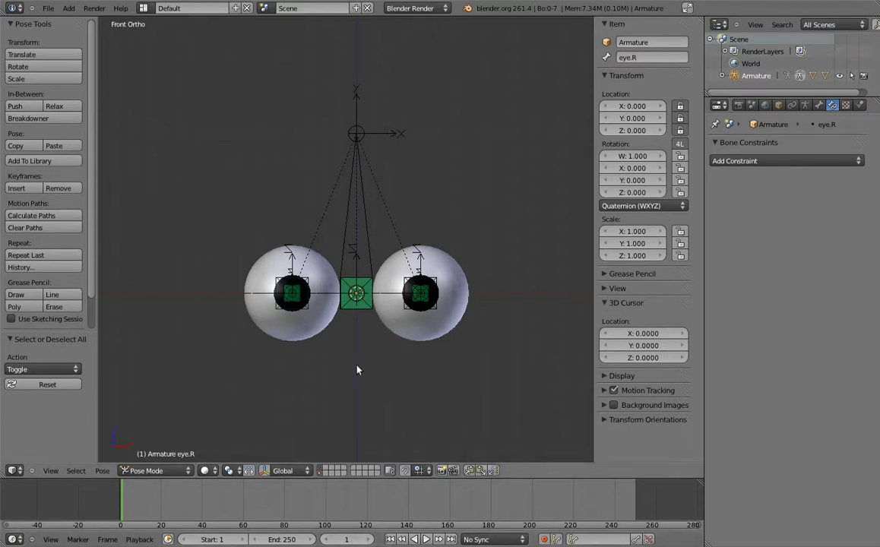
# Step: Keyframe the rotation of both eye bones looking straight ahead at frame 1
pyautogui.rightClick(408, 281)
pyautogui.keyDown('shift'); pyautogui.rightClick(288, 254); pyautogui.keyUp('shift')
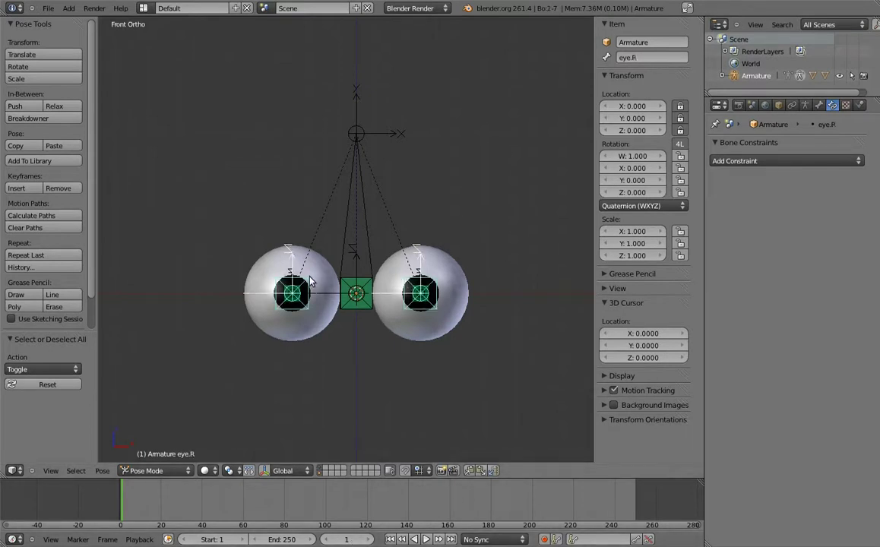
pyautogui.press('i')
pyautogui.click(311, 284)
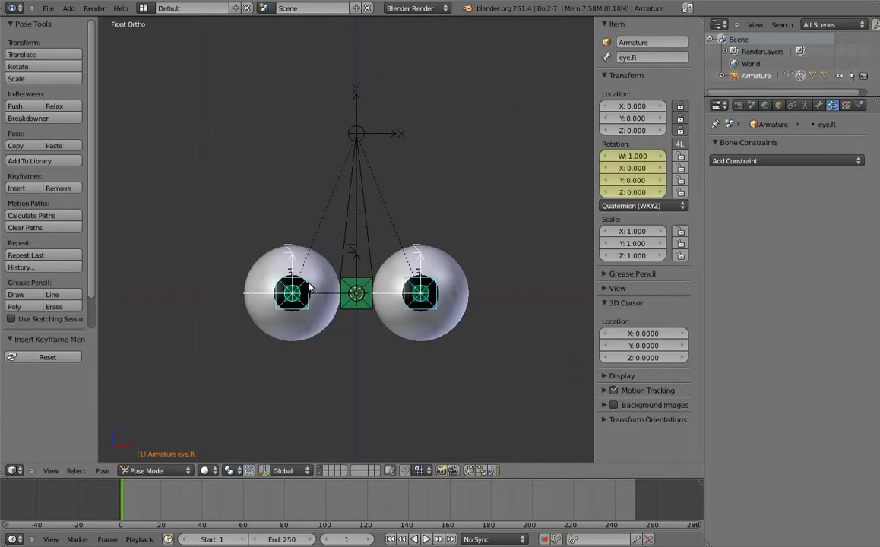
# Step: At frame 11, turn the left eye 90° and right eye -90°, and keyframe both rotations
pyautogui.click(350, 539)
pyautogui.write('11')
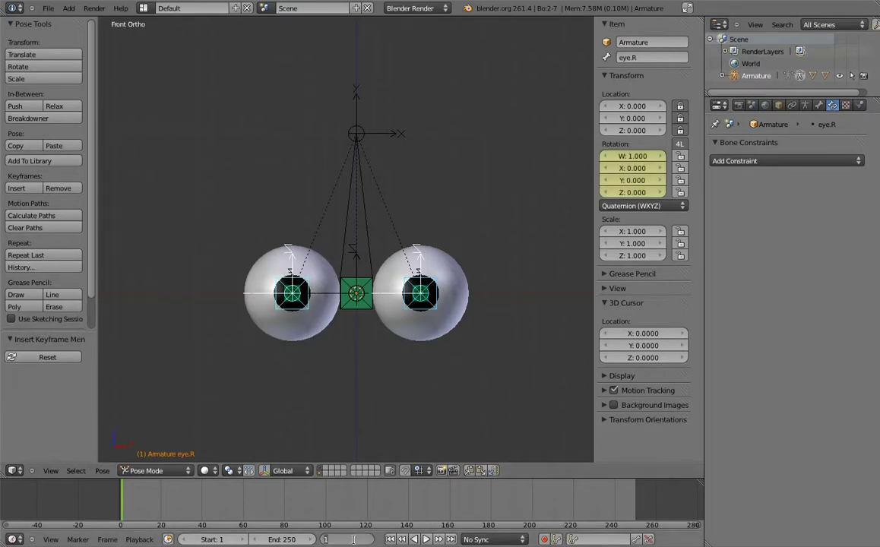
pyautogui.press('Return')
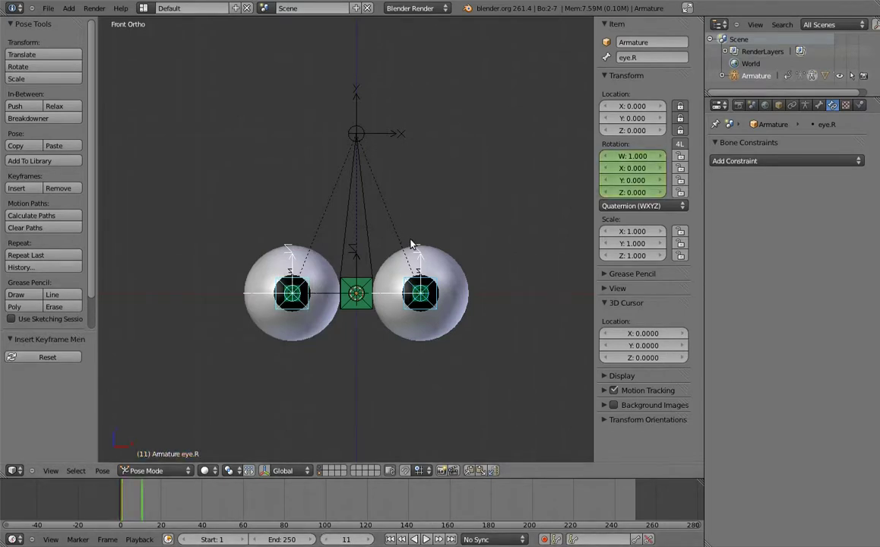
pyautogui.press('KP_7')
pyautogui.rightClick(422, 324)
pyautogui.press('r')
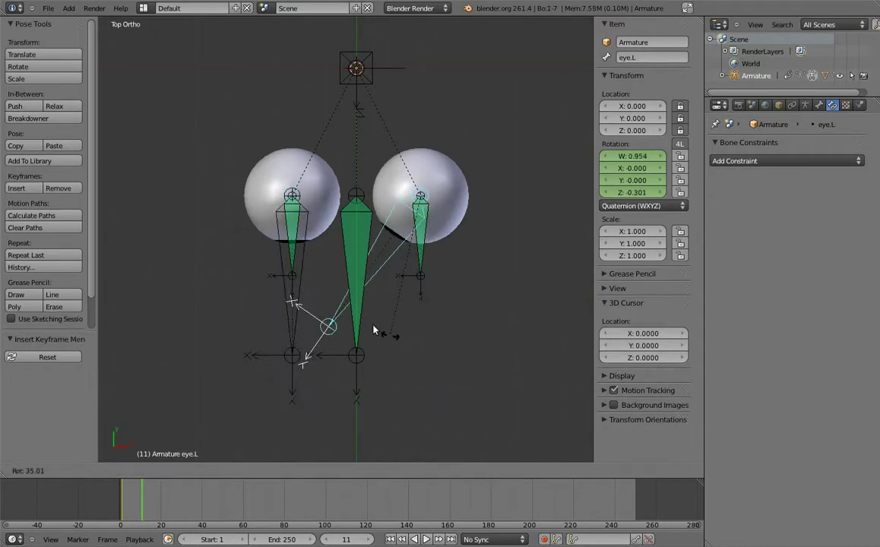
pyautogui.click(325, 242)
pyautogui.rightClick(287, 296)
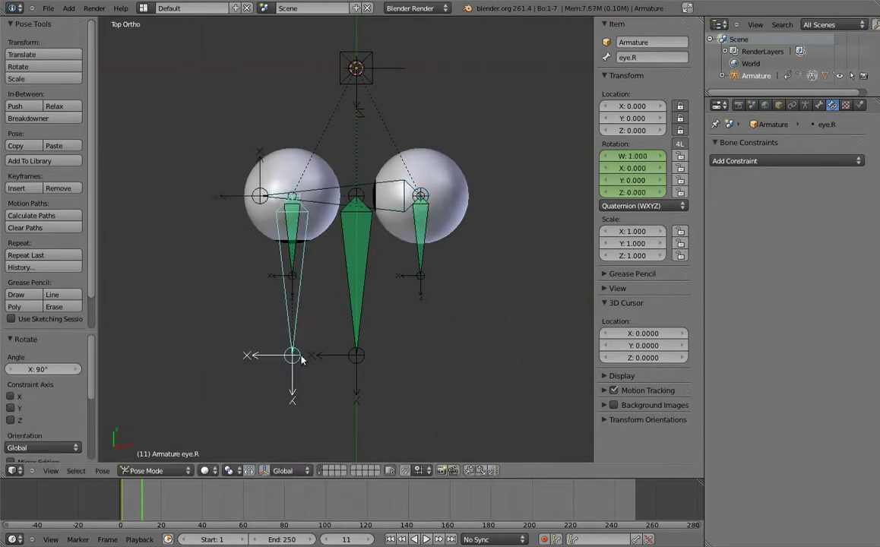
pyautogui.press('r')
pyautogui.click(502, 200)
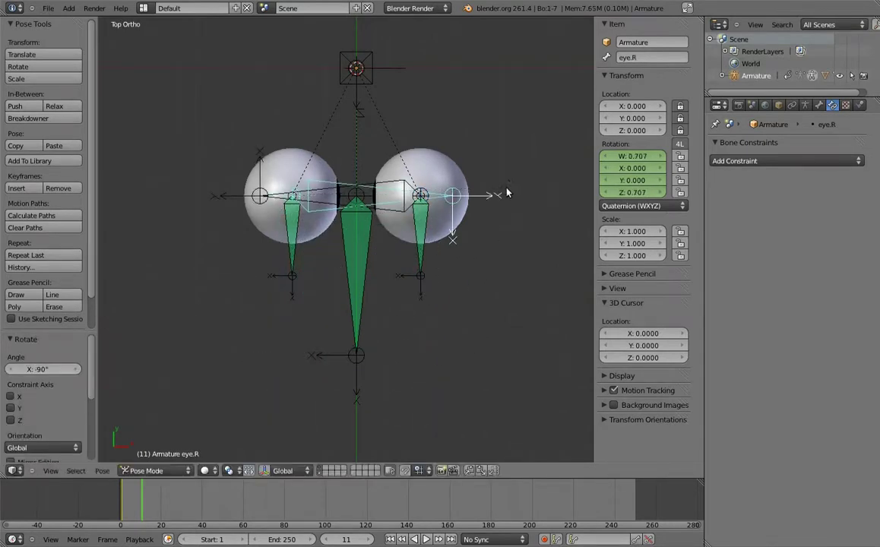
pyautogui.rightClick(389, 182)
pyautogui.press('i')
pyautogui.click(390, 180)
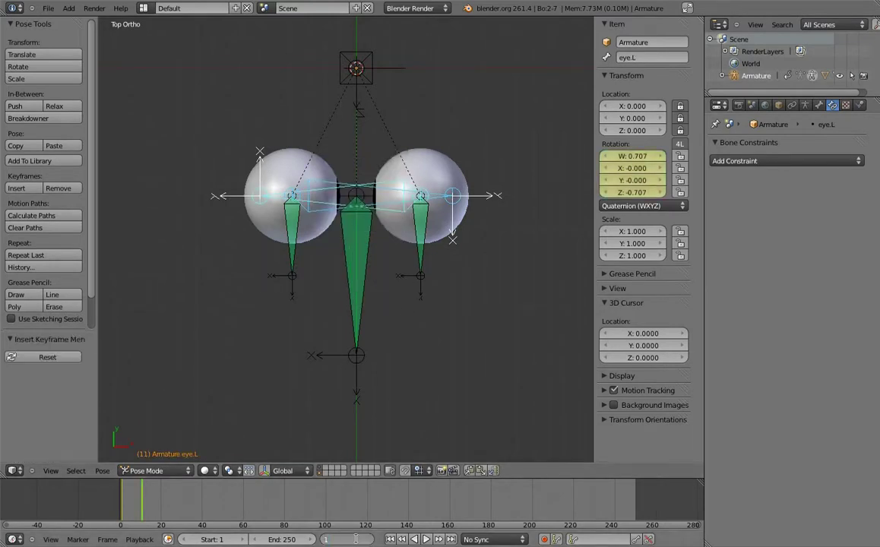
# Step: Return to frame 1 in front view and split the 3D view into two areas
pyautogui.hotkey('shift', 'Left')
pyautogui.moveTo(363, 402); pyautogui.dragTo(473, 316, button='middle')
pyautogui.press('KP_1')
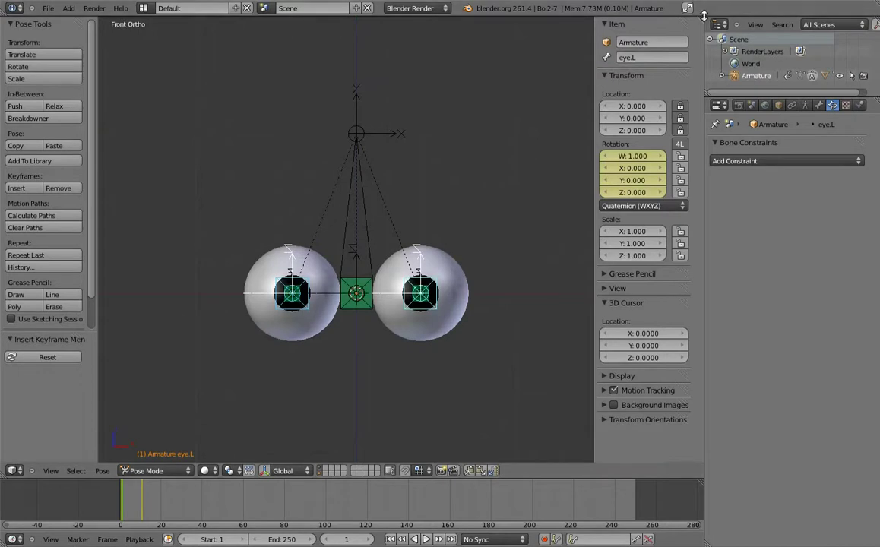
pyautogui.moveTo(702, 18)
pyautogui.mouseDown()
pyautogui.moveTo(482, 54)
pyautogui.moveTo(370, 57)
pyautogui.mouseUp()
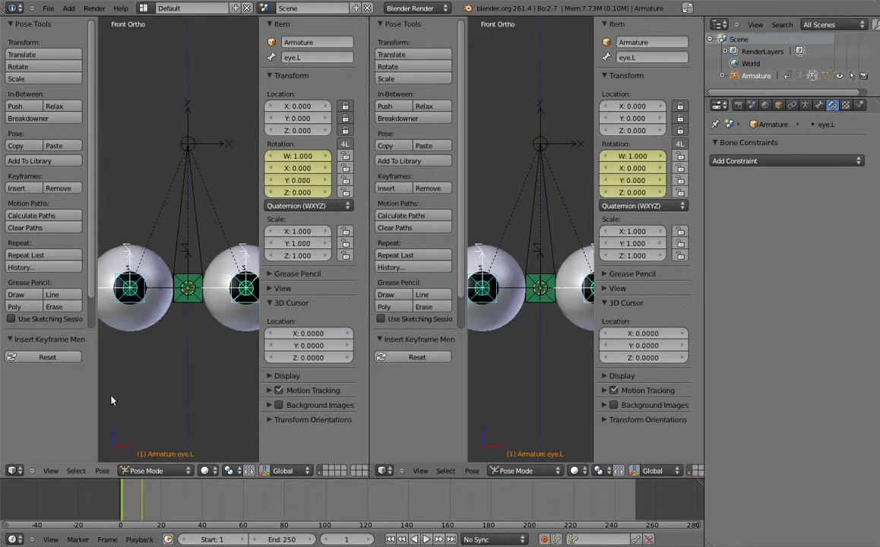
# Step: Show the Action Editor in the left area and make the eye keyframes linear
pyautogui.click(17, 471)
pyautogui.click(35, 419)
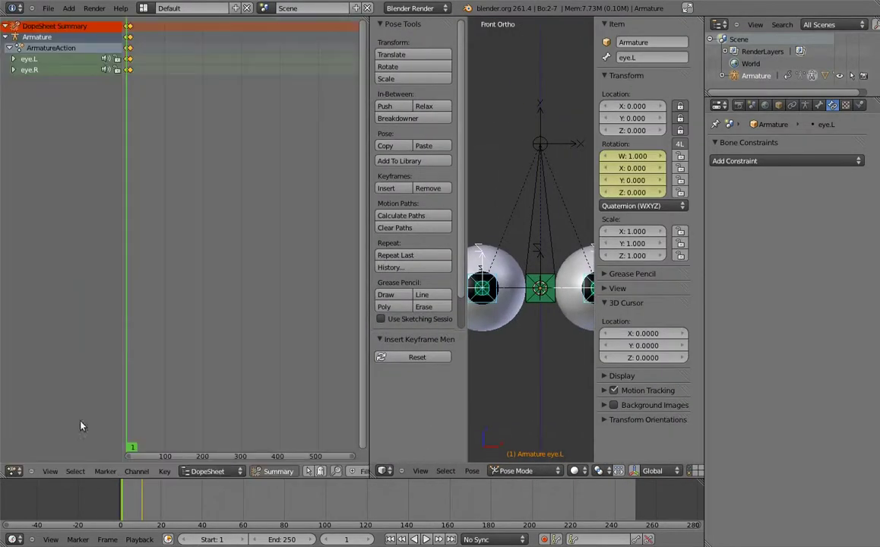
pyautogui.click(204, 470)
pyautogui.click(204, 447)
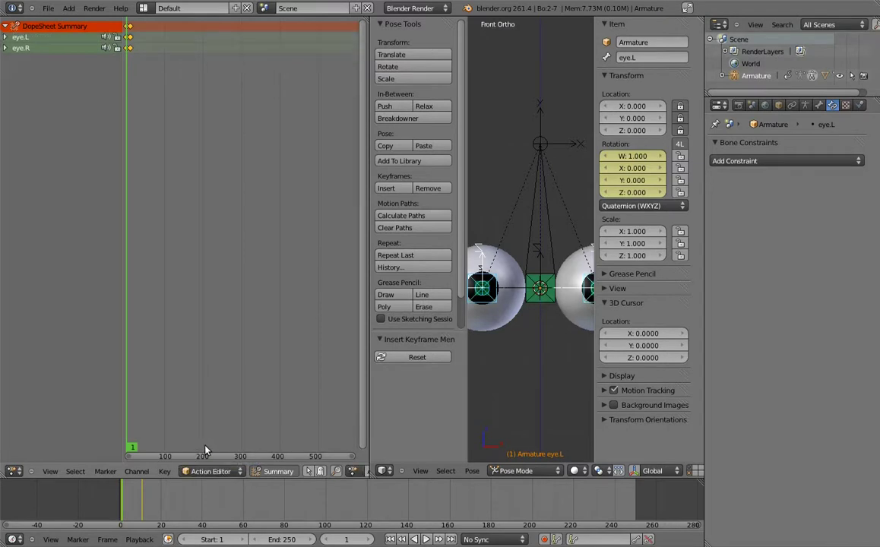
pyautogui.press('t')
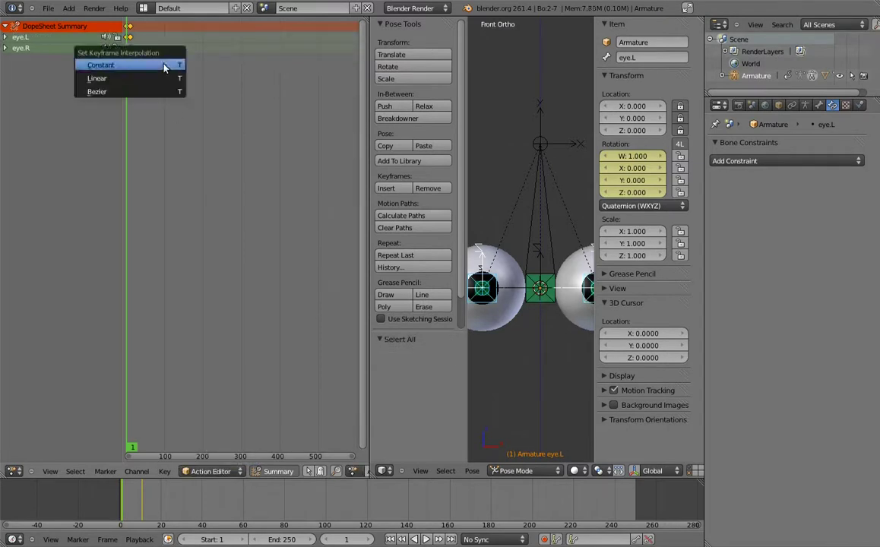
pyautogui.click(158, 81)
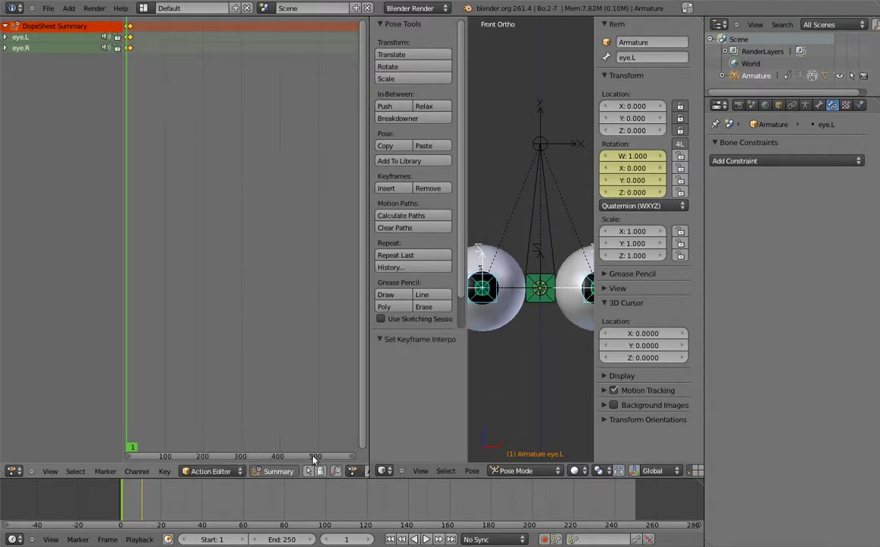
# Step: Rename the action to eye_cross, unlink it, and merge the areas into one 3D view
pyautogui.scroll(-5, 212, 471)
pyautogui.click(212, 471)
pyautogui.click(286, 471)
pyautogui.write('eye')
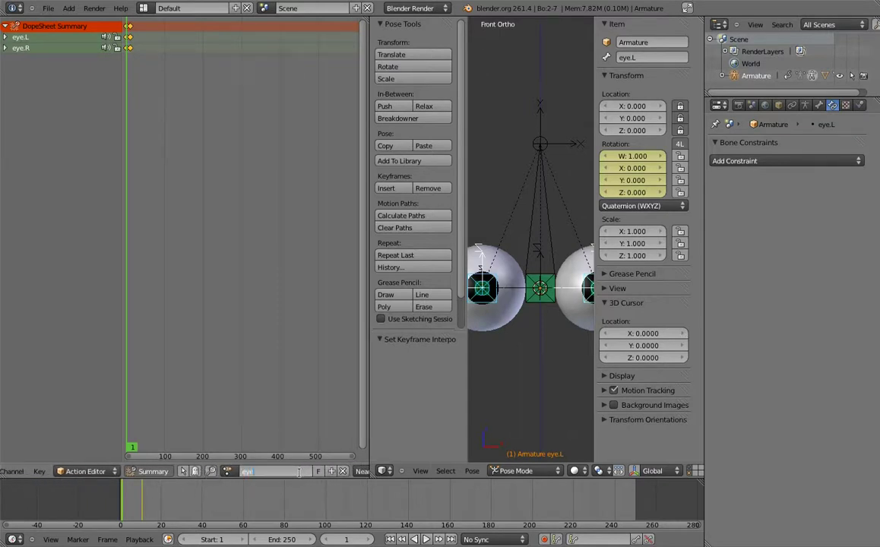
pyautogui.write('oss')
pyautogui.click(343, 471)
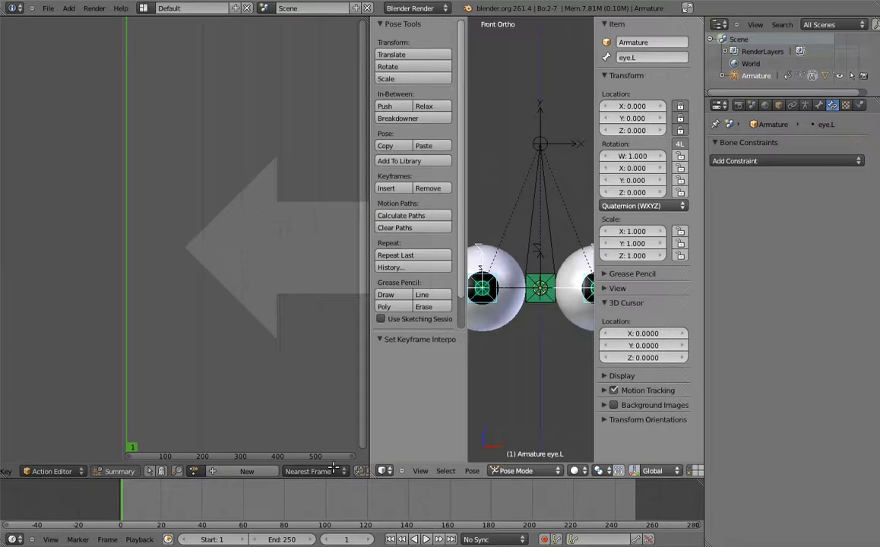
pyautogui.moveTo(333, 466); pyautogui.dragTo(346, 448)
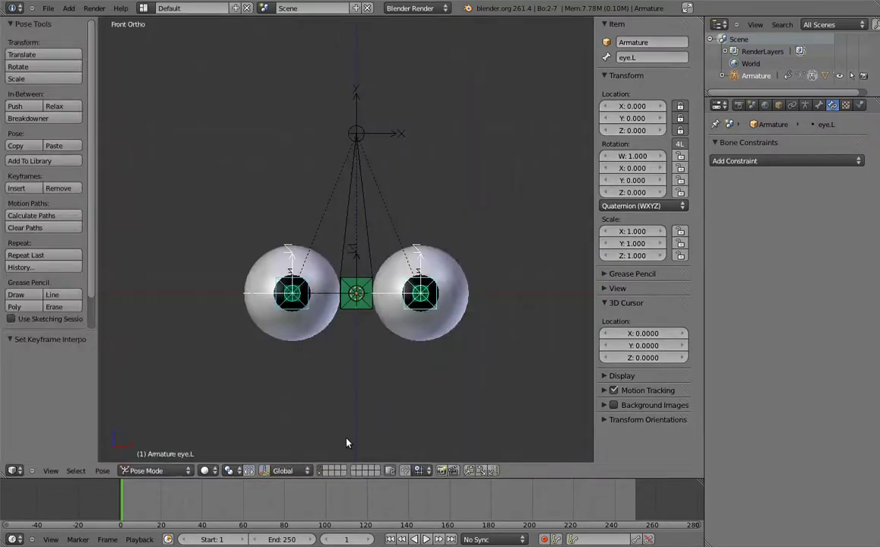
# Step: Add an Action constraint on eye.R targeting eye_target, and lock eye_target's Y and Z scale
pyautogui.rightClick(335, 256)
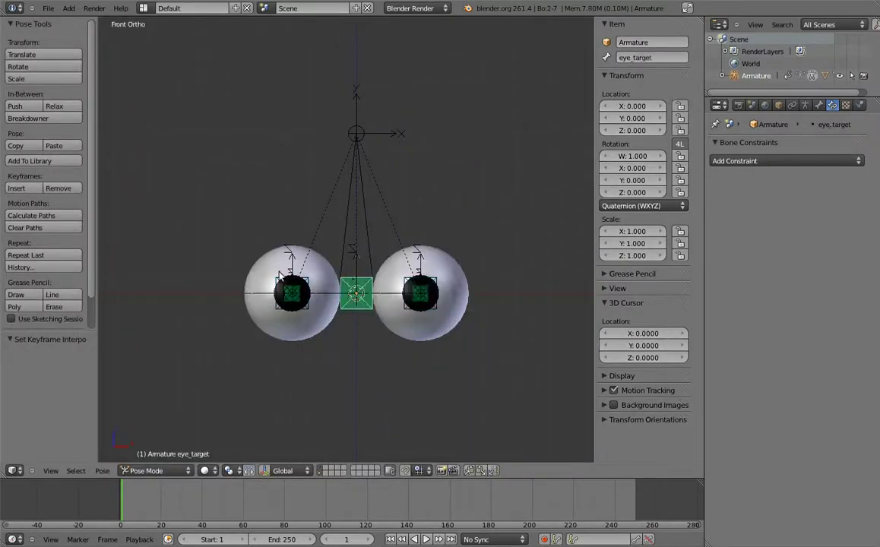
pyautogui.keyDown('shift'); pyautogui.rightClick(279, 276); pyautogui.keyUp('shift')
pyautogui.hotkey('shift', 'ctrl', 'c')
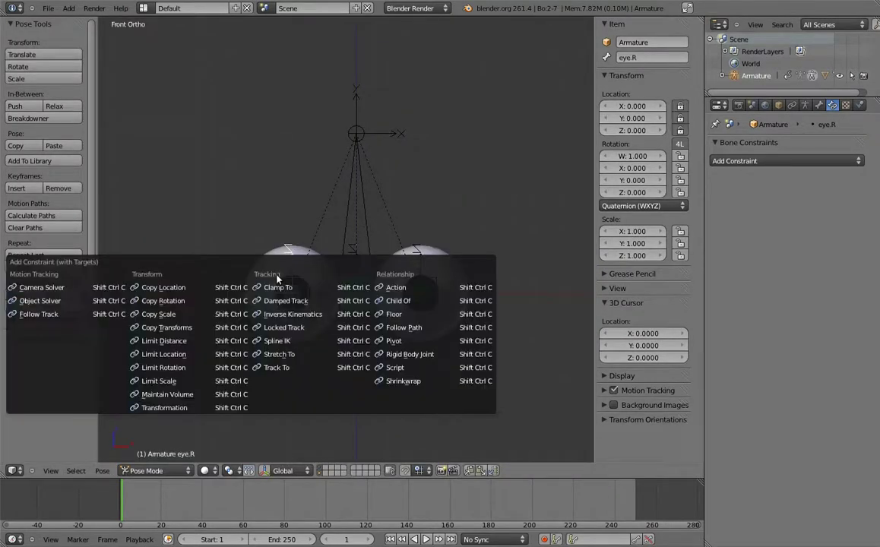
pyautogui.click(394, 288)
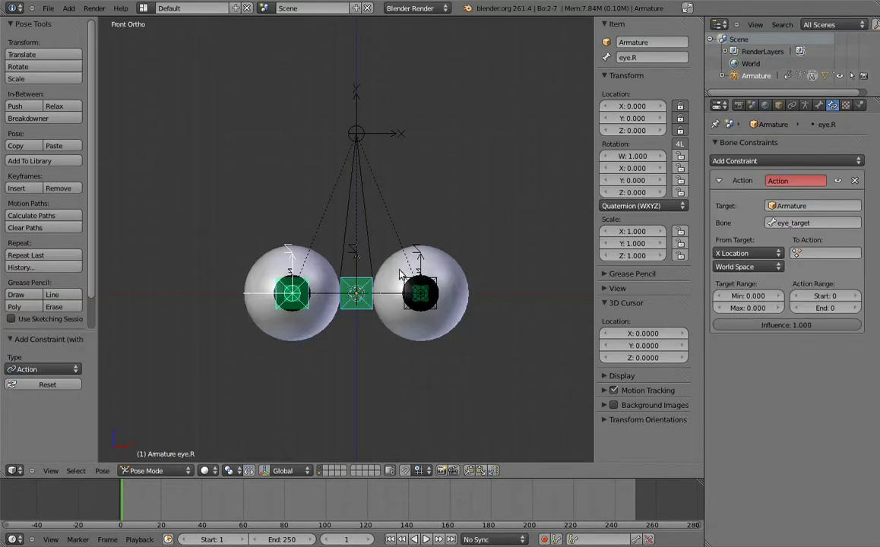
pyautogui.rightClick(365, 282)
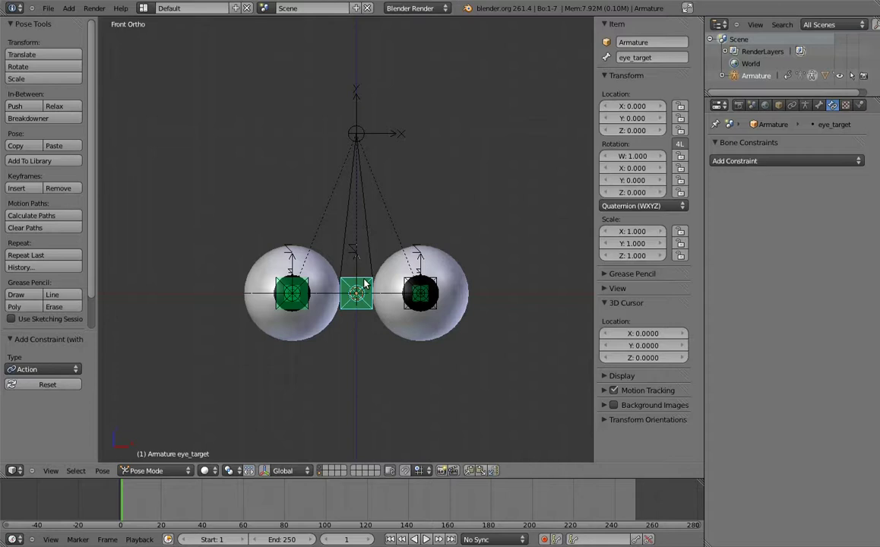
pyautogui.moveTo(680, 245); pyautogui.dragTo(680, 256)
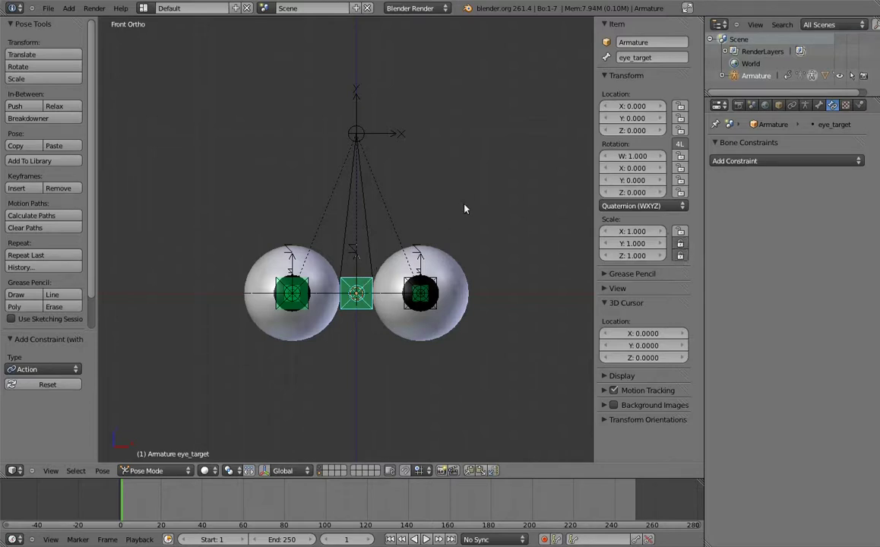
# Step: Set eye.R's constraint to use the target's X Scale and the eye_cross action
pyautogui.keyDown('shift'); pyautogui.rightClick(278, 255); pyautogui.keyUp('shift')
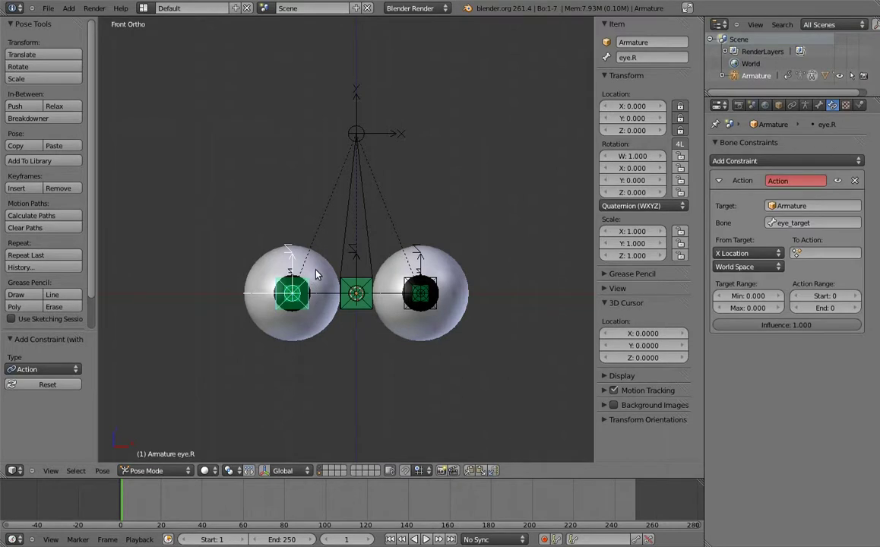
pyautogui.click(753, 254)
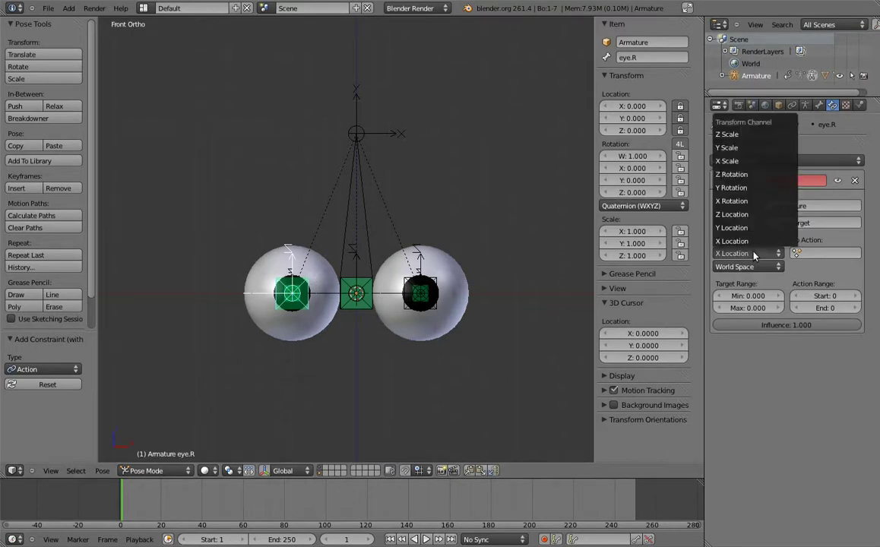
pyautogui.click(741, 160)
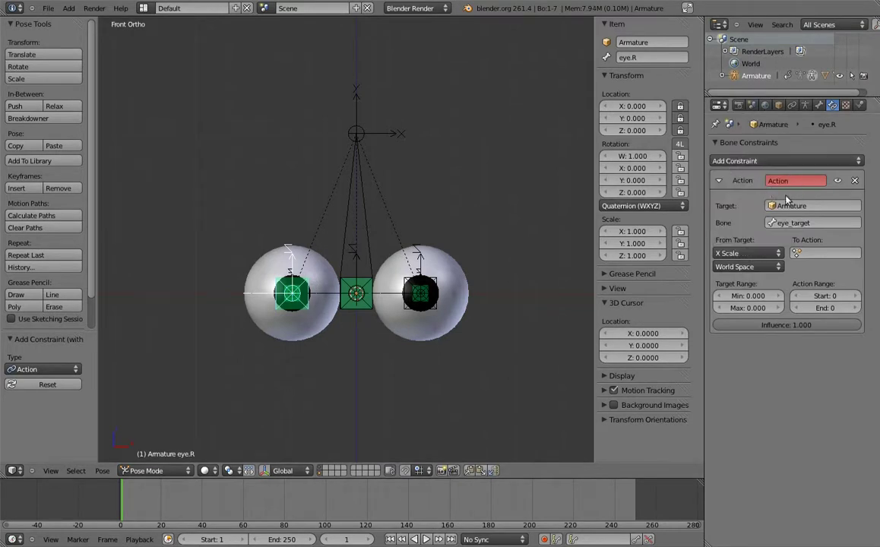
pyautogui.click(821, 254)
pyautogui.click(822, 275)
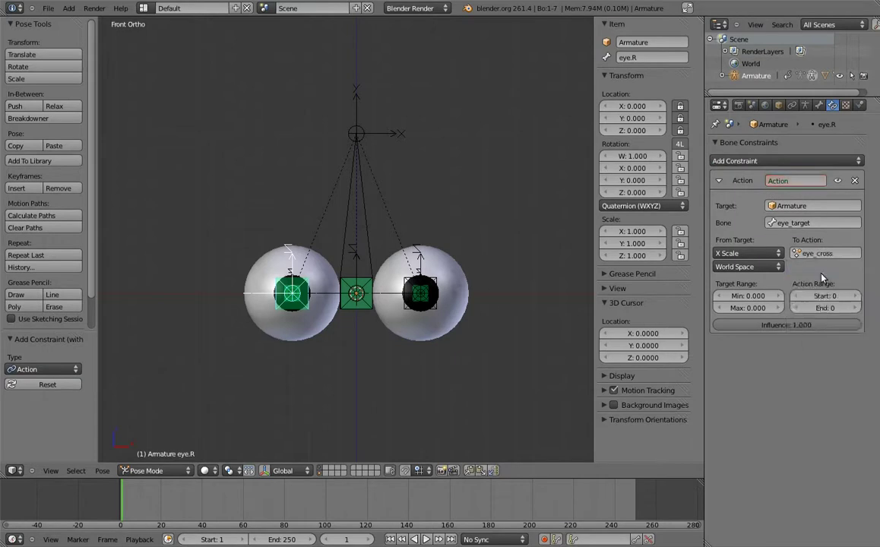
# Step: Set the constraint range to Min 1, Max 0.5, and frames 1 to 11
pyautogui.click(748, 296)
pyautogui.write('1')
pyautogui.press('Return')
pyautogui.click(762, 308)
pyautogui.write('0.5')
pyautogui.press('Return')
pyautogui.click(828, 296)
pyautogui.write('1')
pyautogui.press('Return')
pyautogui.click(829, 308)
pyautogui.write('11')
pyautogui.press('Return')
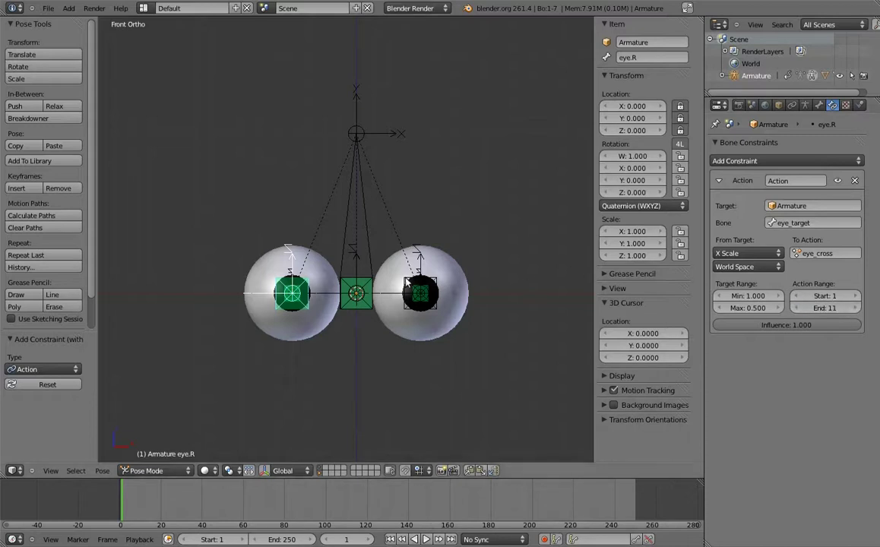
# Step: Select both eye bones with eye.R as the active bone
pyautogui.click(407, 282)
pyautogui.keyDown('shift'); pyautogui.click(304, 283); pyautogui.keyUp('shift')
pyautogui.click(102, 471)
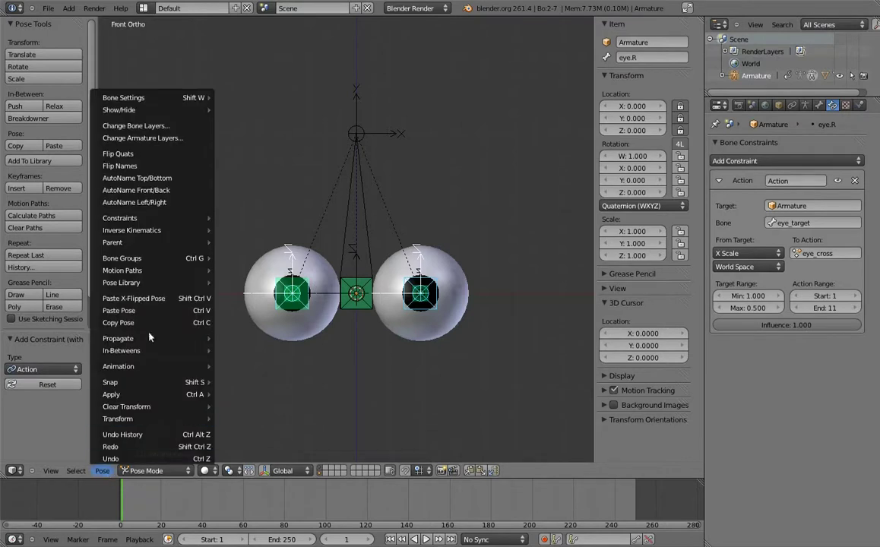
pyautogui.moveTo(121, 219)
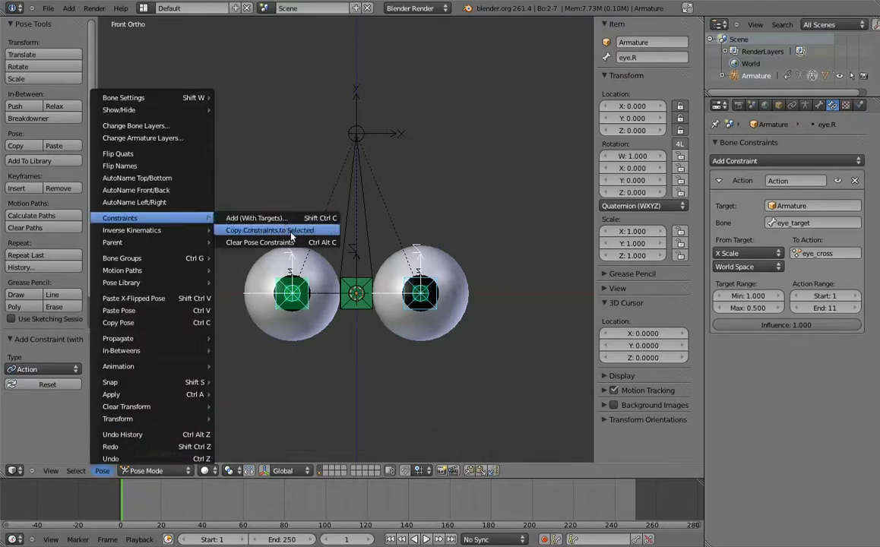
# Step: Copy eye.R's Action constraint to eye.L, then test-scale eye_target and cancel
pyautogui.click(291, 237)
pyautogui.rightClick(334, 256)
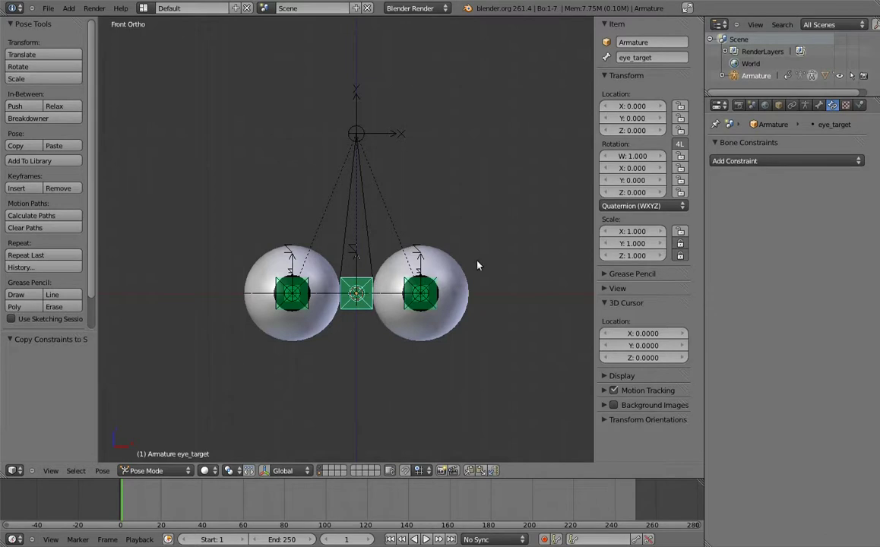
pyautogui.press('s')
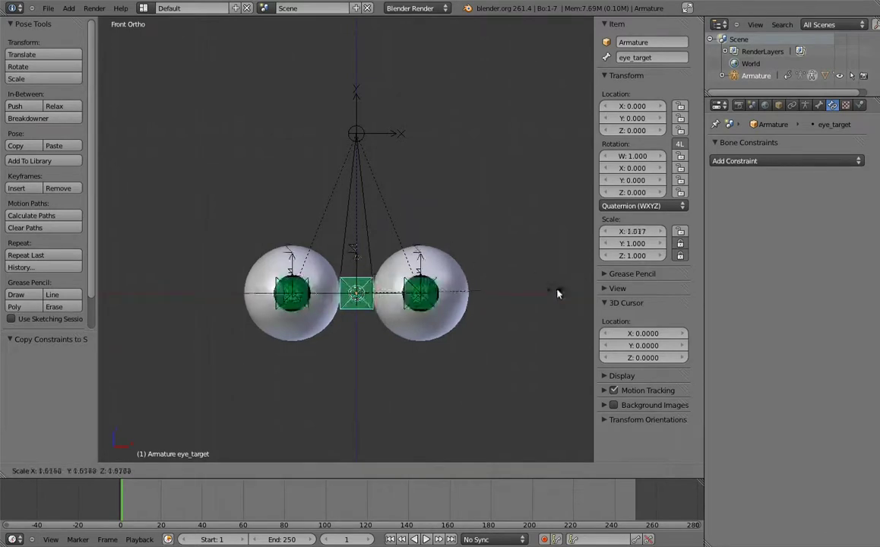
pyautogui.rightClick(542, 291)
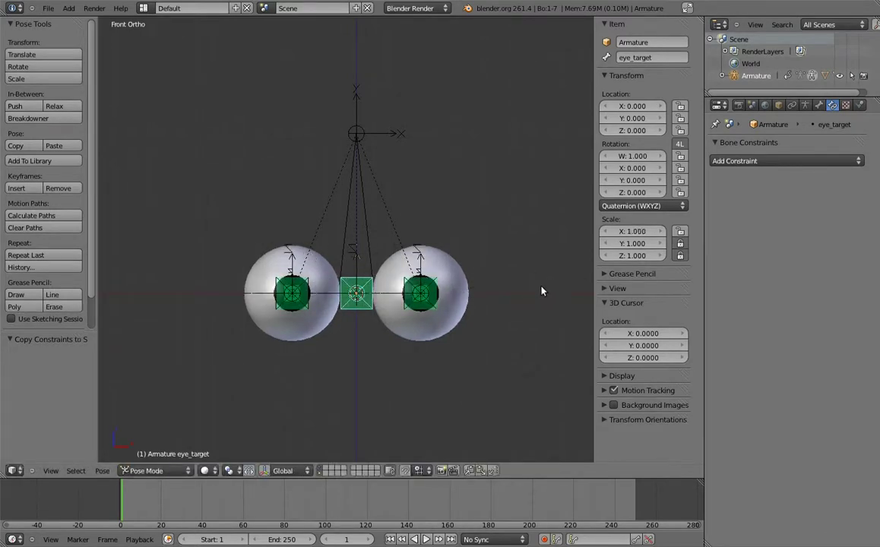
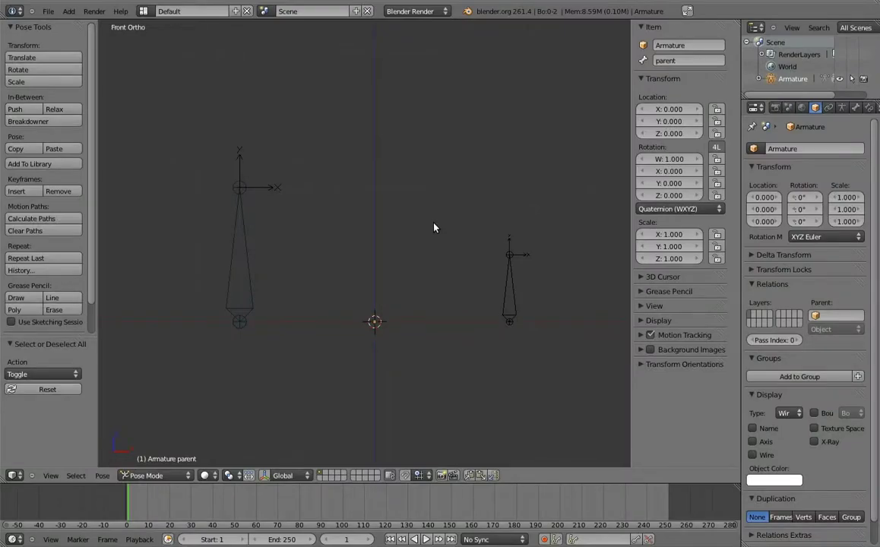
# Step: Give the child bone a Copy Transforms constraint targeting the parent bone
pyautogui.rightClick(248, 261)
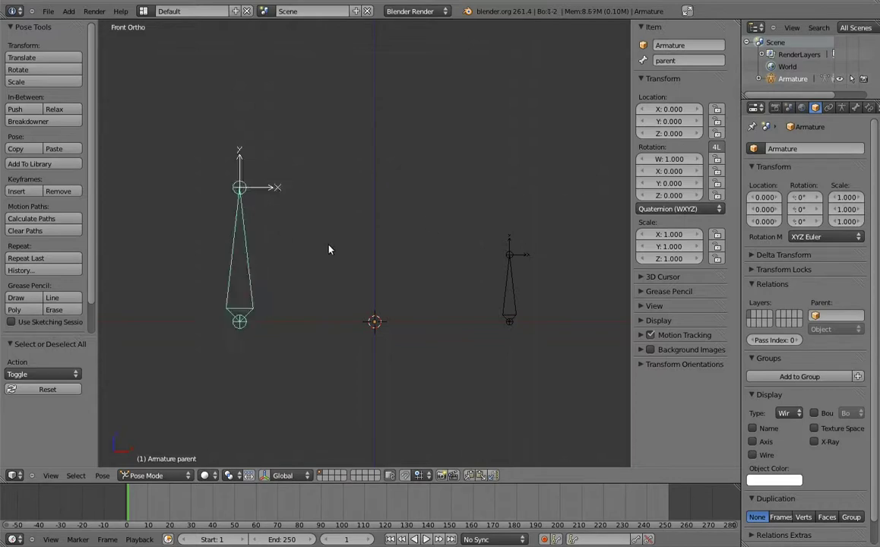
pyautogui.keyDown('shift'); pyautogui.rightClick(507, 291); pyautogui.keyUp('shift')
pyautogui.hotkey('shift', 'ctrl', 'c')
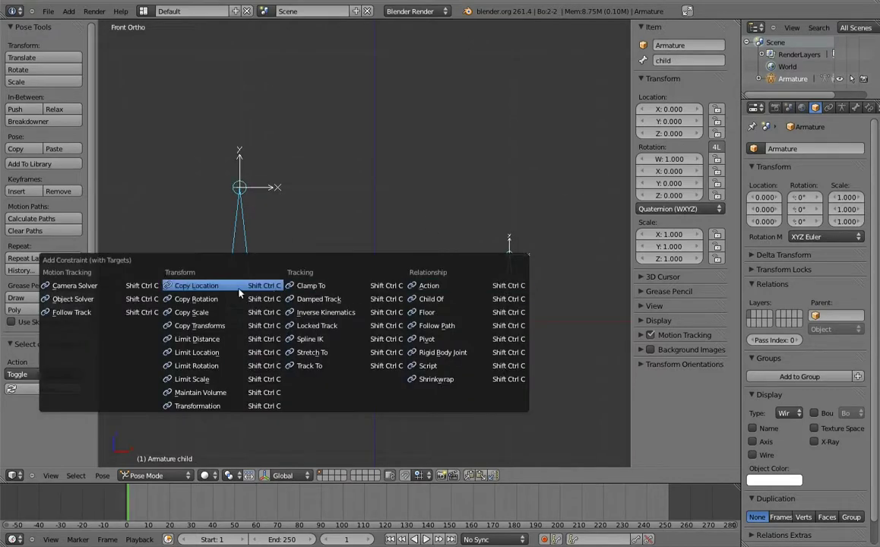
pyautogui.click(204, 327)
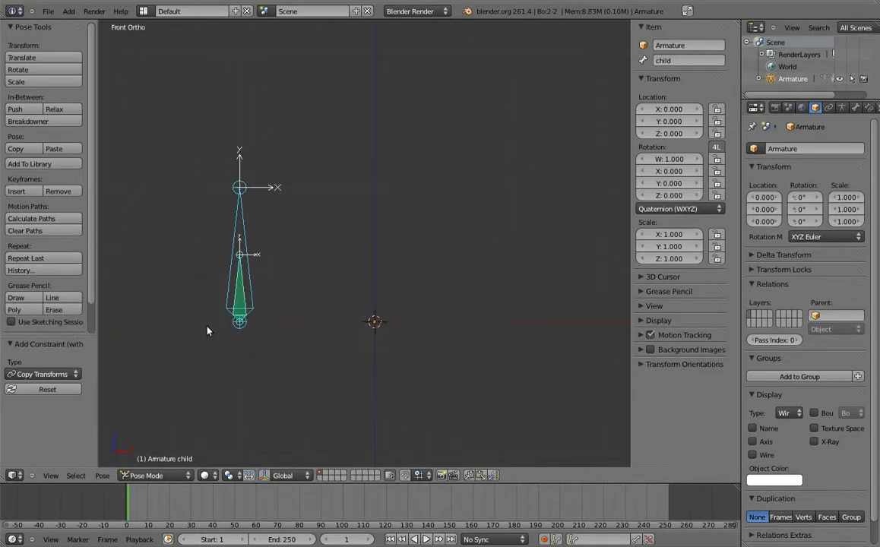
# Step: Check the child's constraint influence, then try moving and rotating the child, cancelling both
pyautogui.rightClick(237, 293)
pyautogui.click(869, 107)
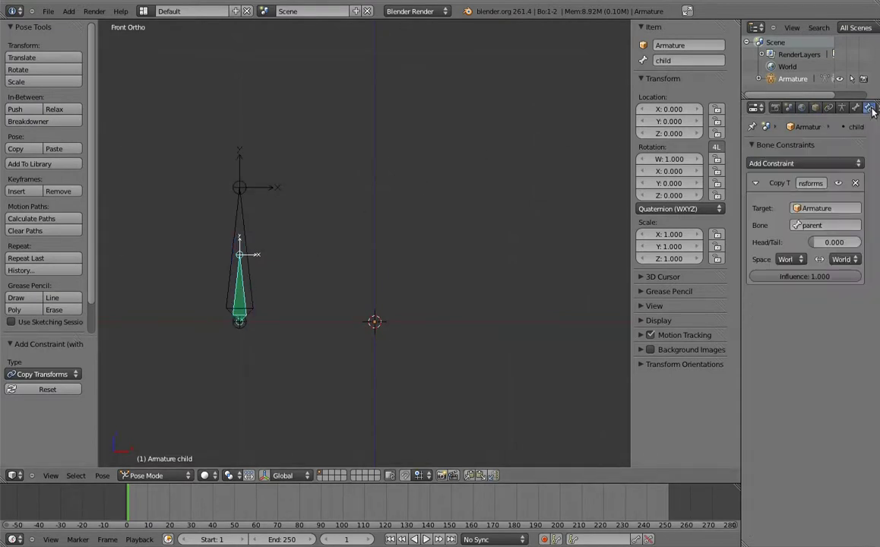
pyautogui.moveTo(817, 277)
pyautogui.mouseDown()
pyautogui.moveTo(786, 283)
pyautogui.moveTo(866, 281)
pyautogui.mouseUp()
pyautogui.press('g')
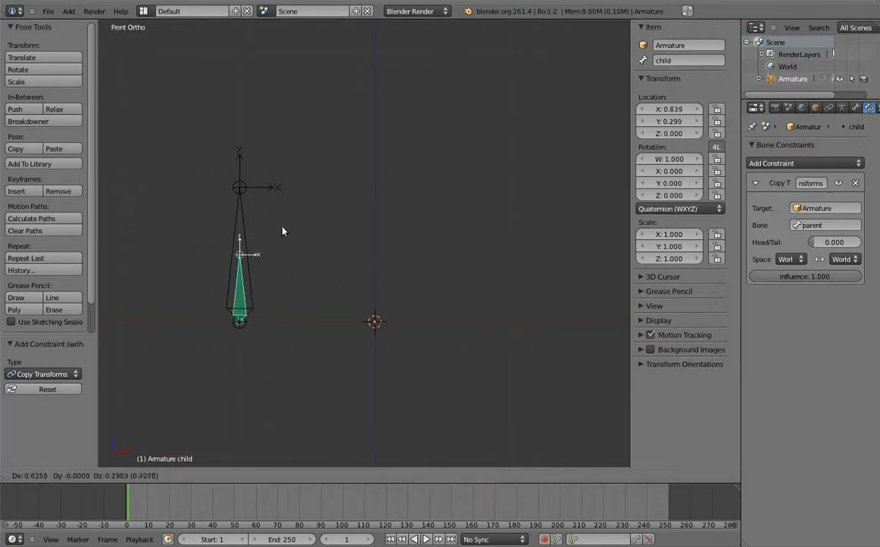
pyautogui.press('Escape')
pyautogui.press('r')
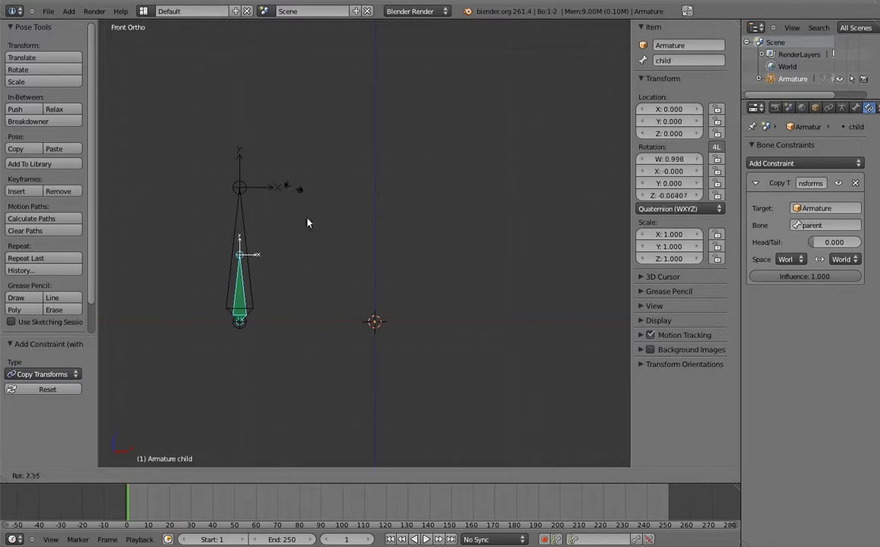
pyautogui.press('Escape')
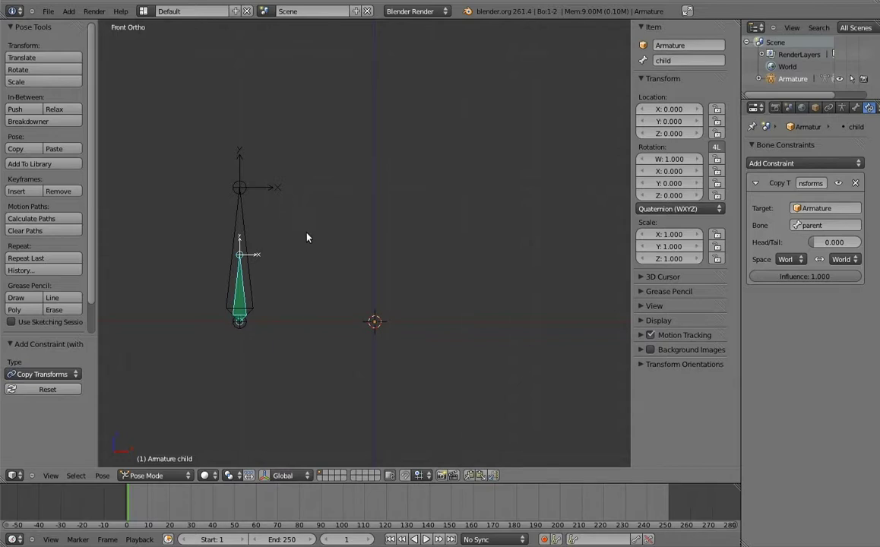
# Step: Delete the child's constraint and add a new helper bone with its tail moved vertically
pyautogui.click(856, 183)
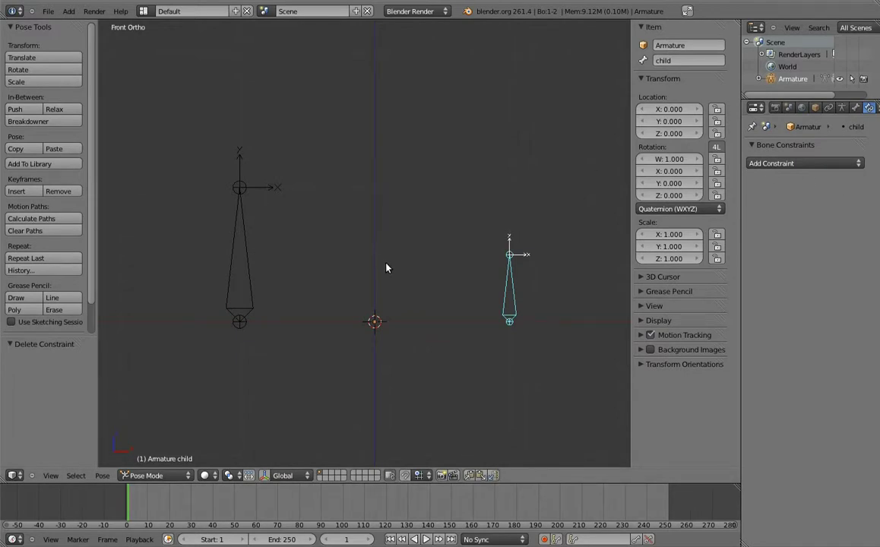
pyautogui.press('Tab')
pyautogui.hotkey('shift', 'a')
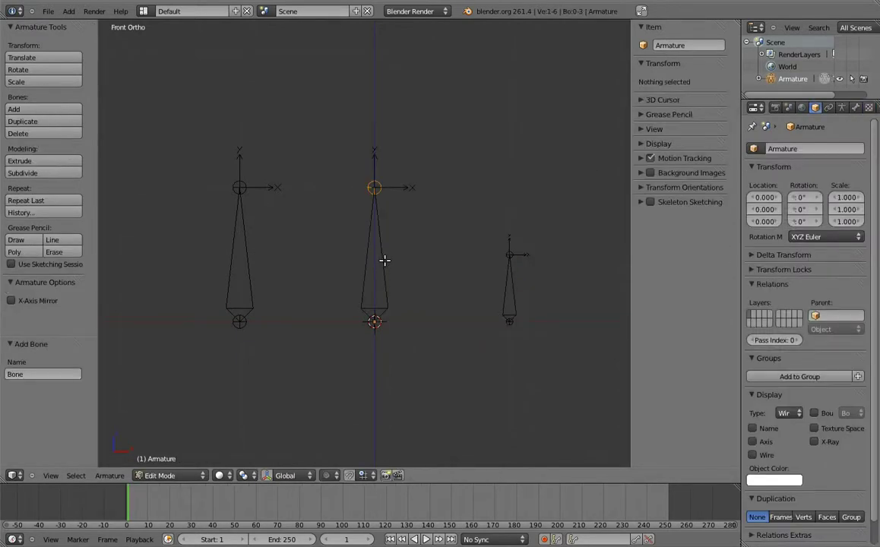
pyautogui.rightClick(374, 188)
pyautogui.press('g')
pyautogui.press('z')
pyautogui.click(401, 216)
# Step: Parent the child bone to the new helper bone with Keep Offset
pyautogui.press('Tab')
pyautogui.press('Tab')
pyautogui.rightClick(507, 287)
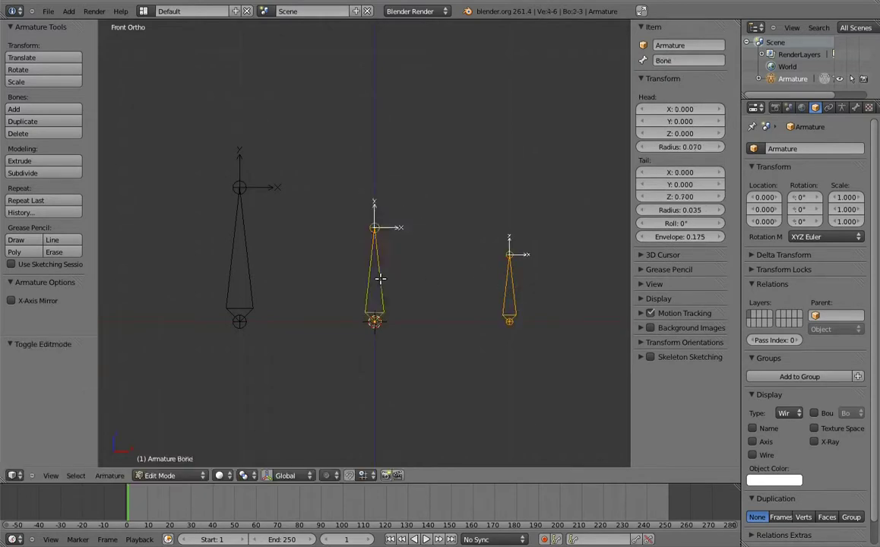
pyautogui.hotkey('ctrl', 'p')
pyautogui.click(375, 291)
# Step: In Pose Mode, make the helper bone copy the parent bone's transforms
pyautogui.hotkey('ctrl', 'Tab')
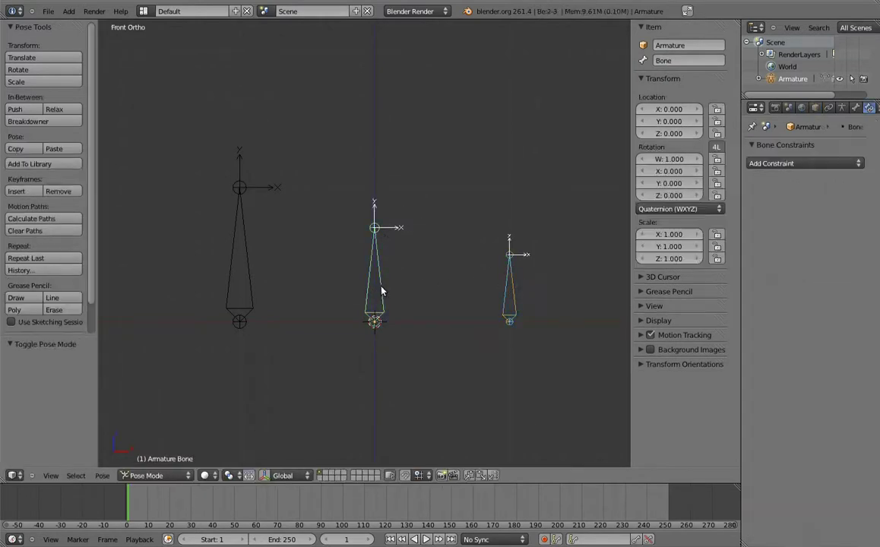
pyautogui.rightClick(242, 258)
pyautogui.rightClick(371, 268)
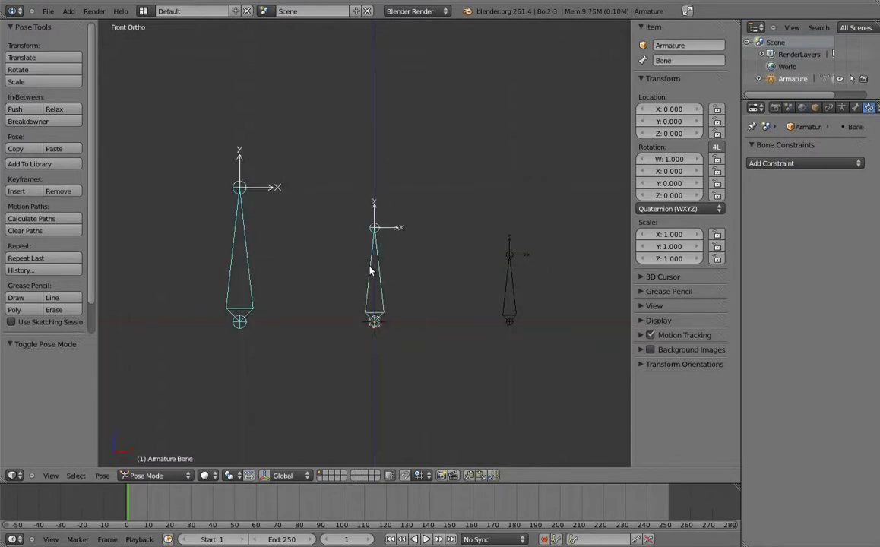
pyautogui.hotkey('shift', 'ctrl', 'c')
pyautogui.click(351, 269)
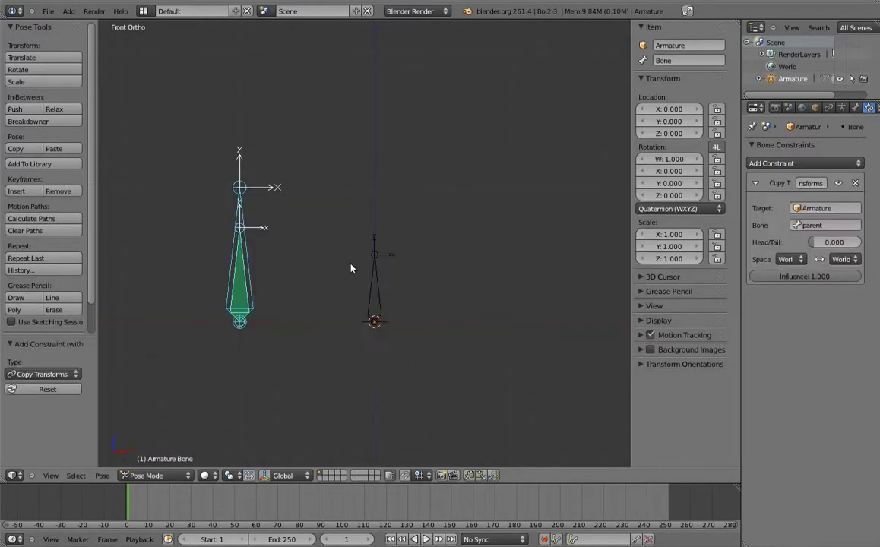
# Step: Test the rig by moving, rotating and scaling the parent bone to 0.589 along local X
pyautogui.rightClick(254, 237)
pyautogui.press('g')
pyautogui.click(329, 241)
pyautogui.press('r')
pyautogui.click(275, 155)
pyautogui.press('s')
pyautogui.press('x')
pyautogui.press('x')
pyautogui.click(315, 206)
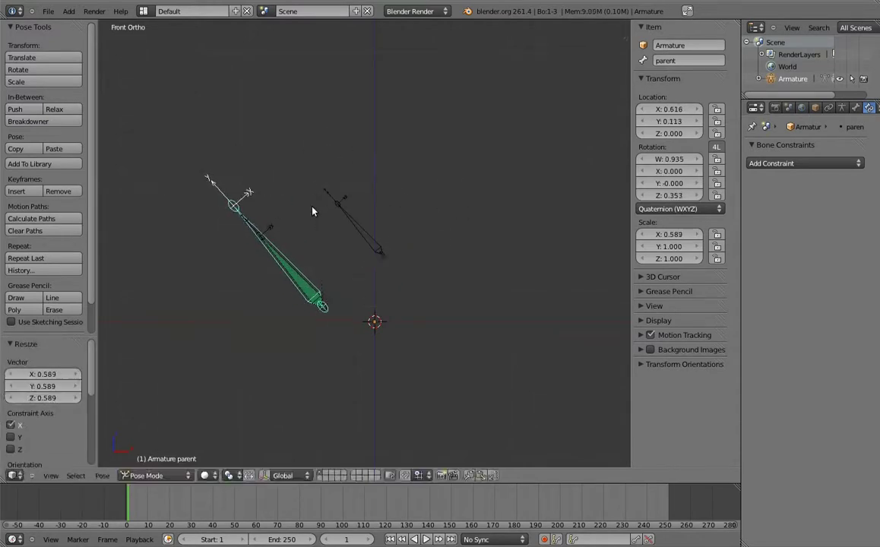
pyautogui.press('r')
pyautogui.click(378, 327)
pyautogui.press('g')
pyautogui.click(307, 196)
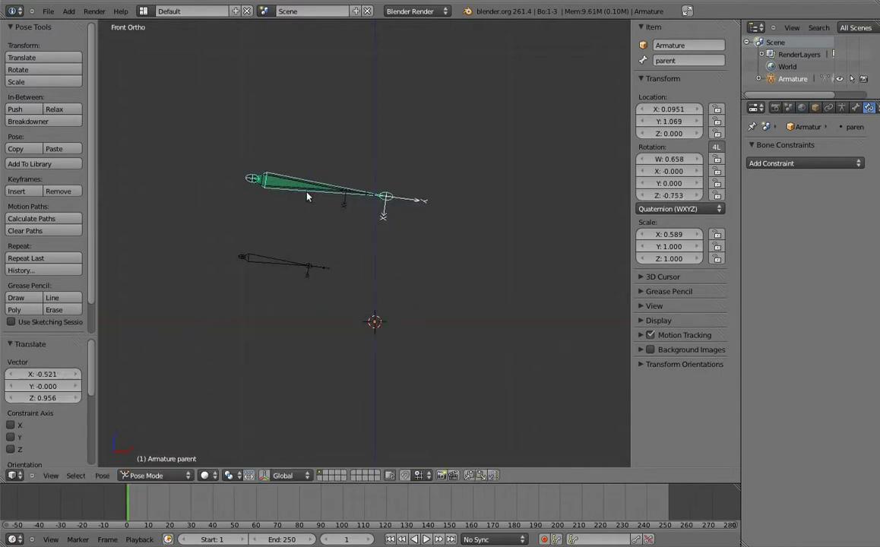
# Step: Move the child bone near the origin and rotate it twice
pyautogui.rightClick(277, 261)
pyautogui.press('g')
pyautogui.click(376, 323)
pyautogui.press('r')
pyautogui.click(338, 262)
pyautogui.press('r')
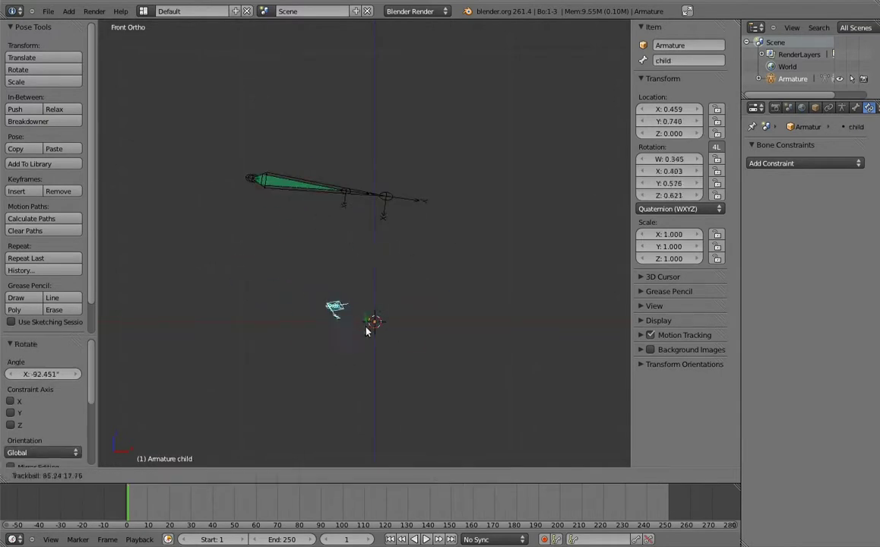
pyautogui.click(361, 315)
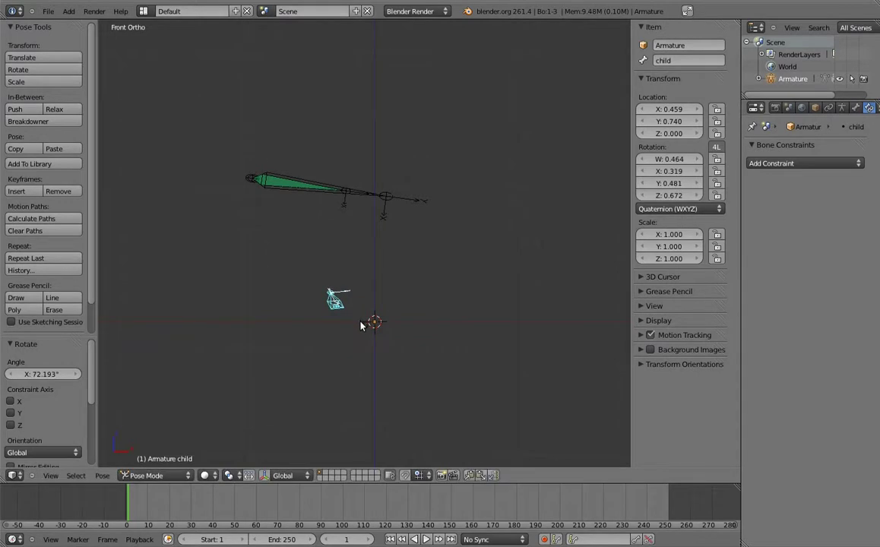
# Step: Turn the helper's constraint influence down to 0, then move and rotate the parent bone upright
pyautogui.rightClick(263, 163)
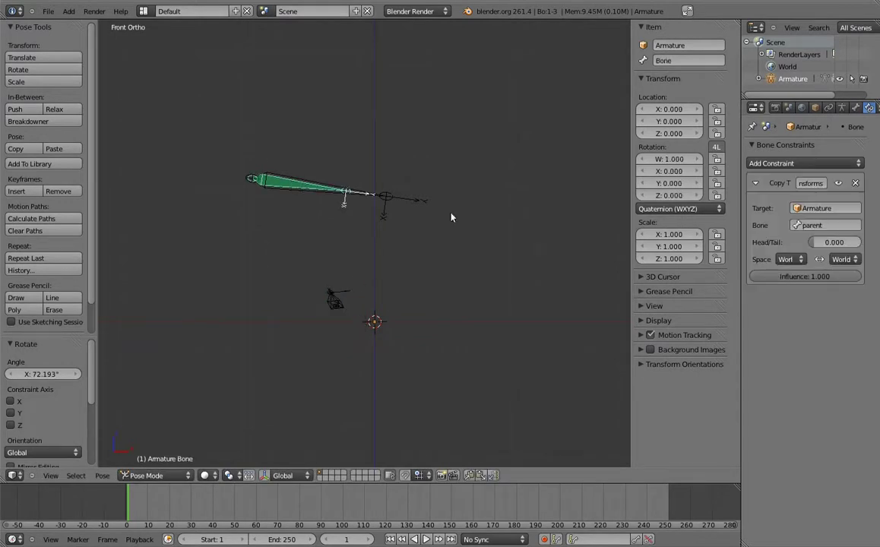
pyautogui.moveTo(837, 277); pyautogui.dragTo(753, 276)
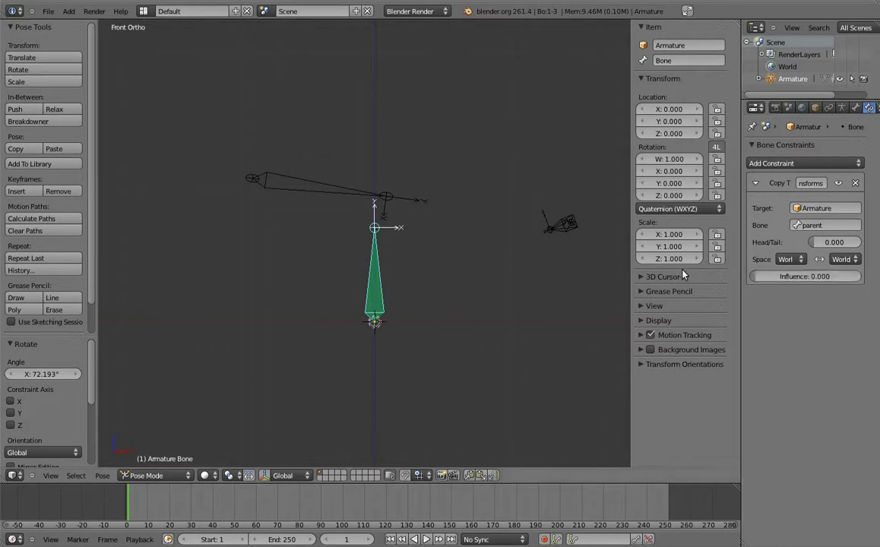
pyautogui.rightClick(338, 191)
pyautogui.press('g')
pyautogui.click(266, 292)
pyautogui.press('r')
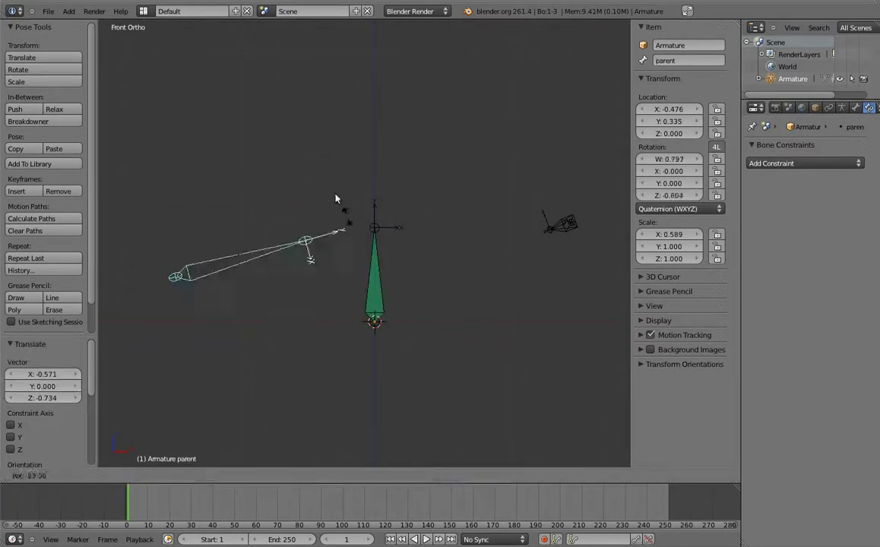
pyautogui.click(188, 199)
# Step: Reset the parent bone's scale, scale it to 0.287 along local Y, and rotate it
pyautogui.hotkey('alt', 's')
pyautogui.press('s')
pyautogui.press('y')
pyautogui.press('y')
pyautogui.click(199, 232)
pyautogui.press('r')
pyautogui.click(142, 238)
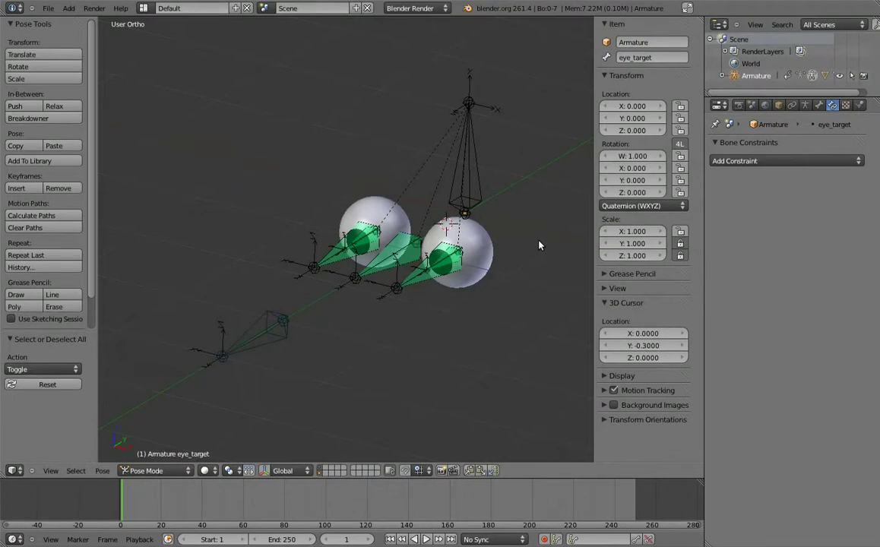
# Step: Add a new bone placed 0.3 lower on Z and name it MCH-eye_target_parent
pyautogui.press('Tab')
pyautogui.hotkey('shift', 'a')
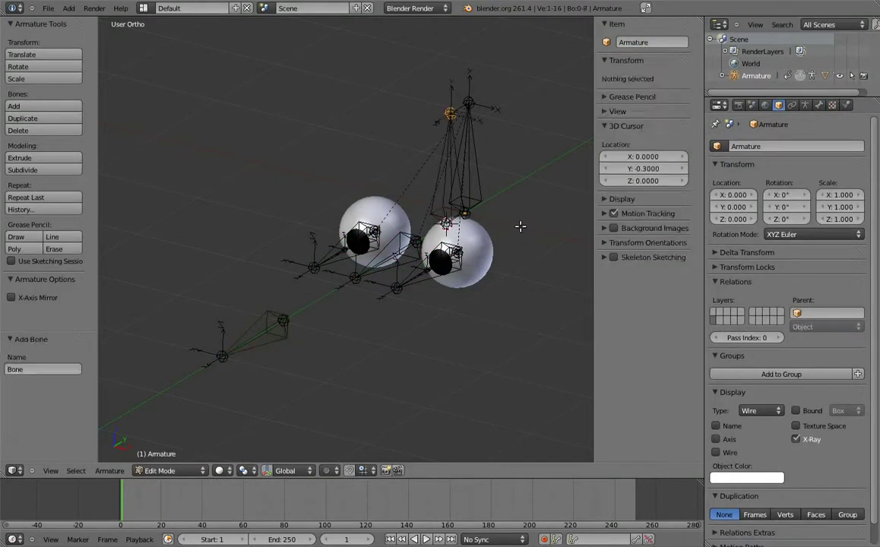
pyautogui.press('KP_3')
pyautogui.press('g')
pyautogui.press('z')
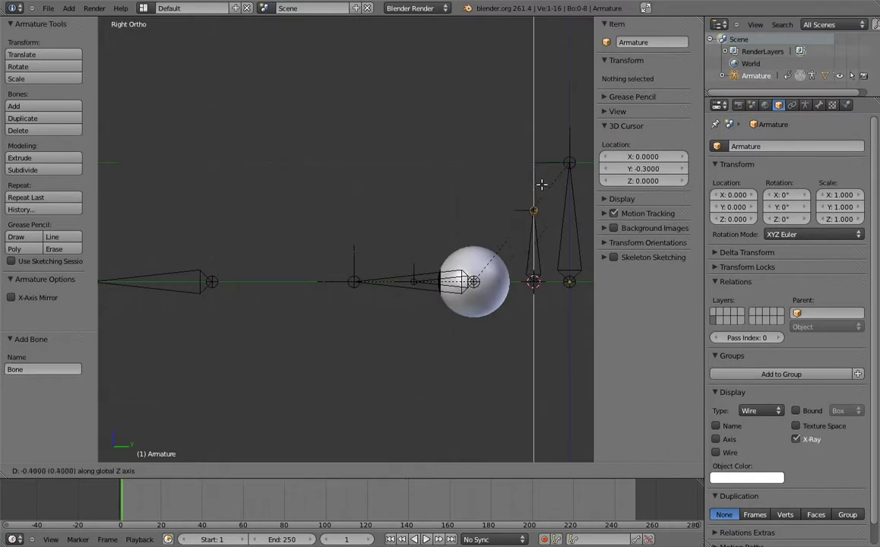
pyautogui.click(541, 182)
pyautogui.rightClick(537, 221)
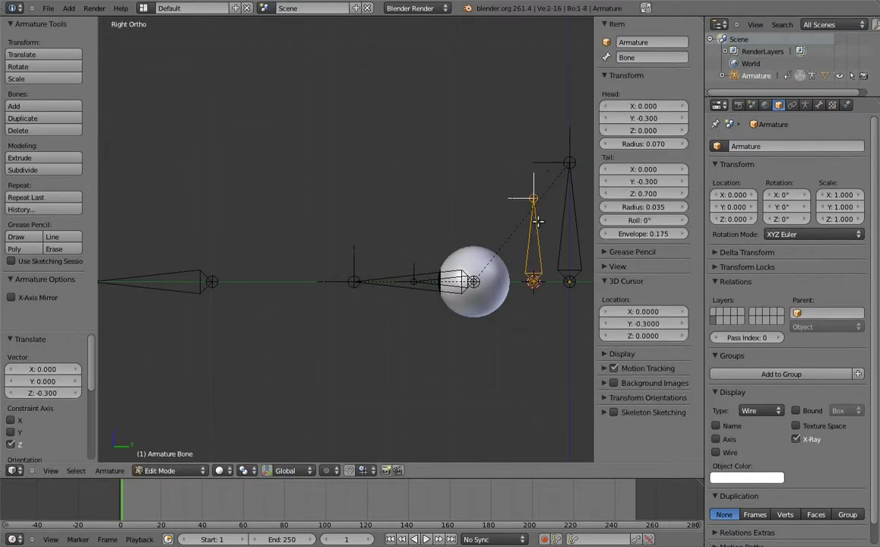
pyautogui.click(649, 57)
pyautogui.write('MCH-eye')
pyautogui.write('_target')
pyautogui.write('_parent')
pyautogui.press('Return')
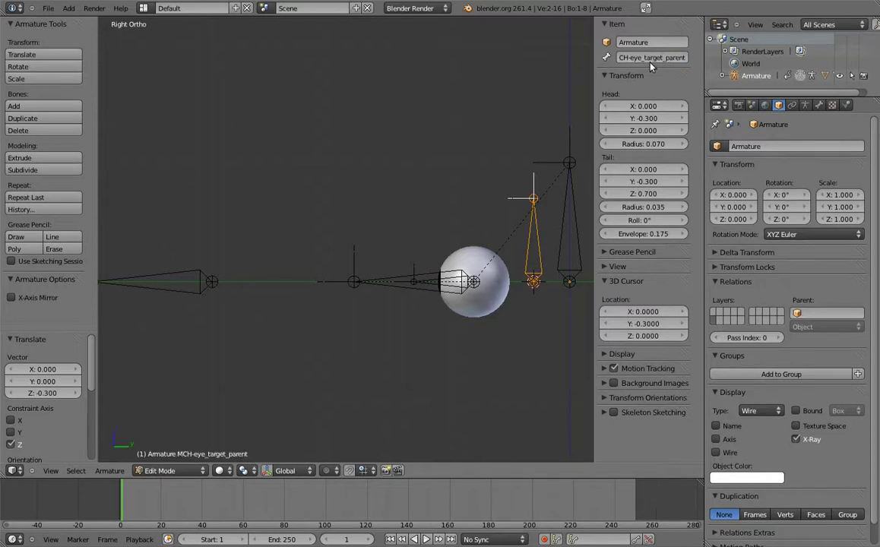
# Step: Parent the left eye target bone under MCH-eye_target_parent
pyautogui.press('Tab')
pyautogui.press('Tab')
pyautogui.rightClick(190, 283)
pyautogui.keyDown('shift'); pyautogui.rightClick(534, 232); pyautogui.keyUp('shift')
pyautogui.hotkey('ctrl', 'p')
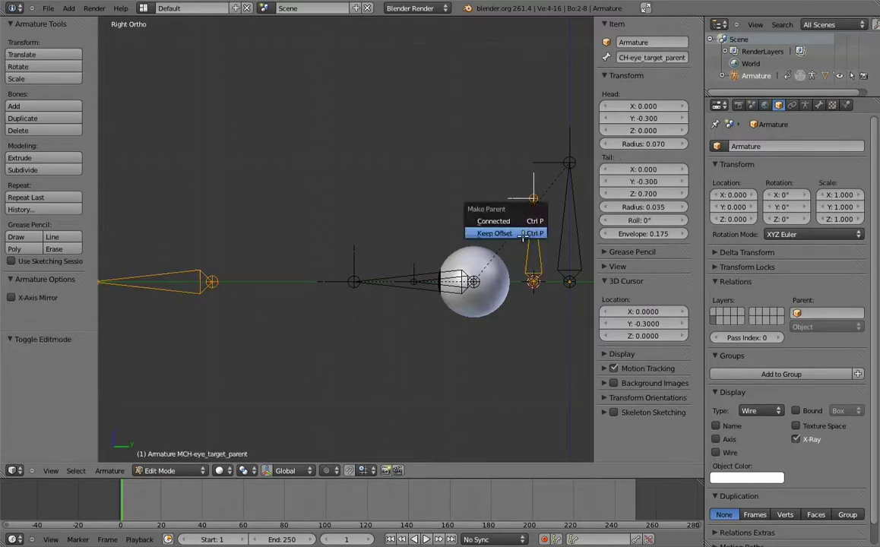
pyautogui.click(471, 214)
# Step: In Pose Mode, make MCH-eye_target_parent copy the head bone's transforms
pyautogui.hotkey('ctrl', 'Tab')
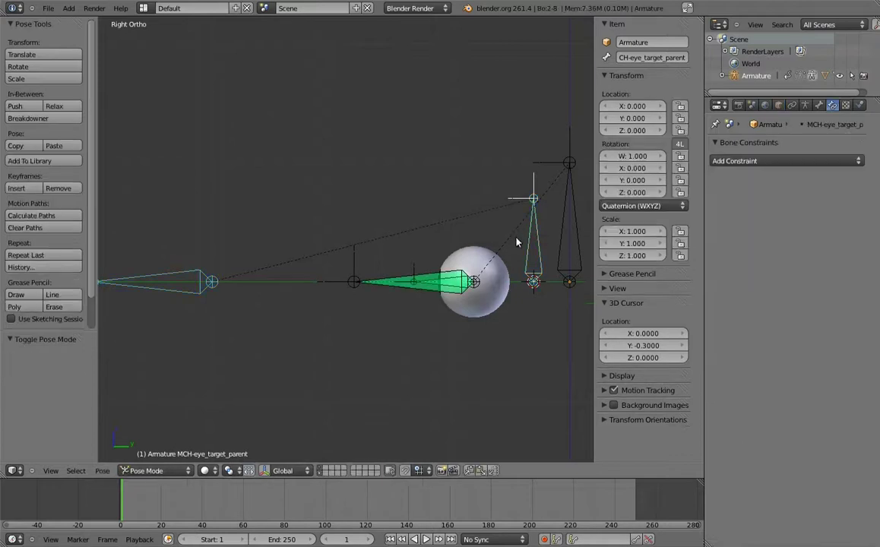
pyautogui.rightClick(574, 215)
pyautogui.keyDown('shift'); pyautogui.rightClick(536, 238); pyautogui.keyUp('shift')
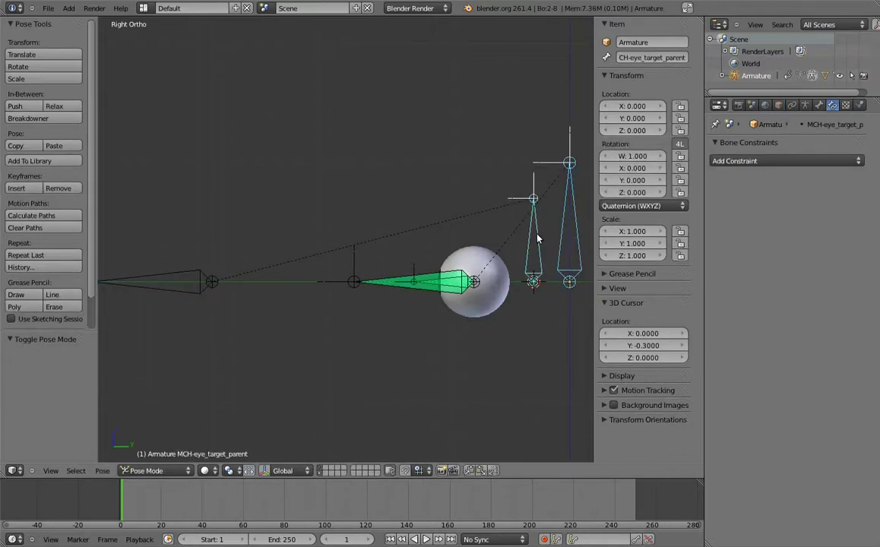
pyautogui.hotkey('shift', 'ctrl', 'c')
pyautogui.click(510, 240)
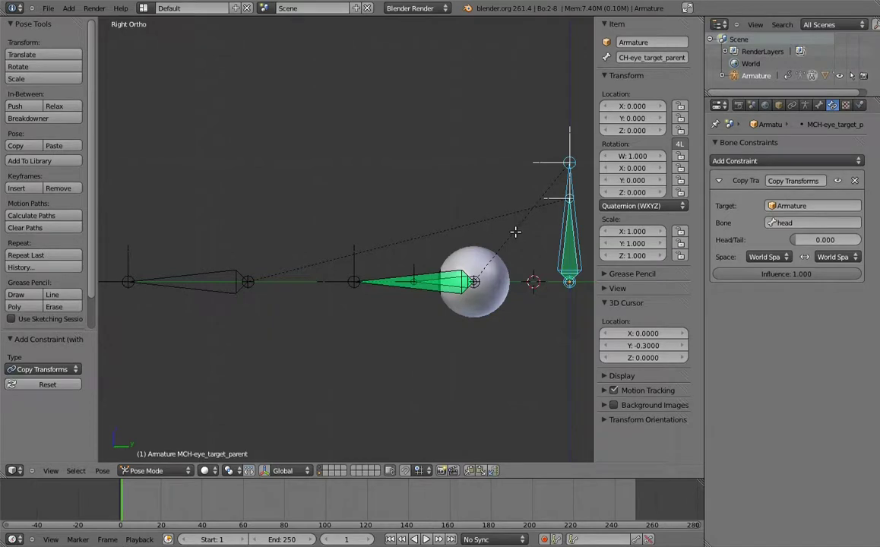
# Step: Shift the bone along Y in Edit Mode, return to Pose Mode, and select eye_target
pyautogui.press('Tab')
pyautogui.press('g')
pyautogui.press('y')
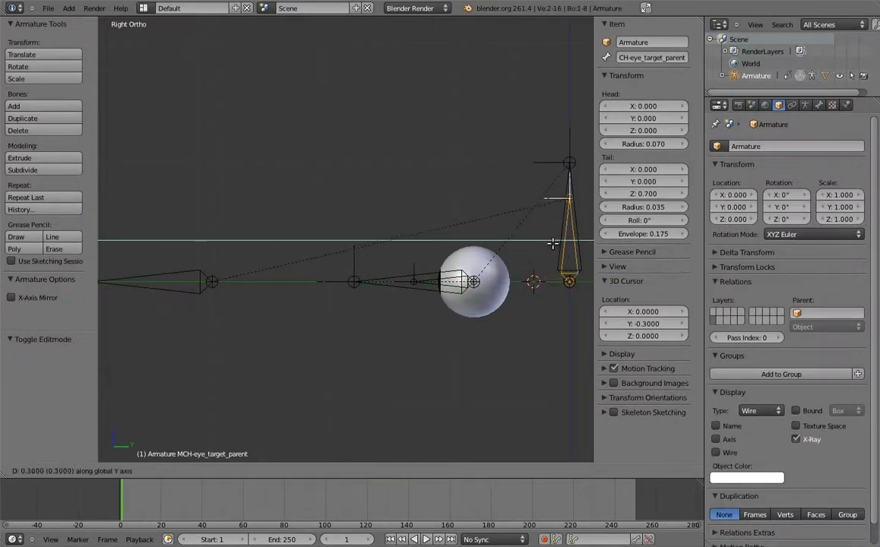
pyautogui.click(524, 242)
pyautogui.press('Tab')
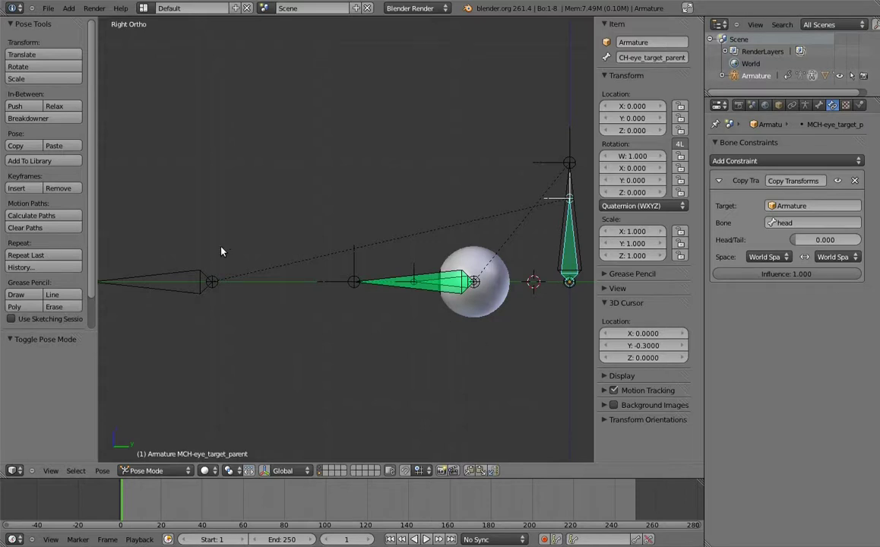
pyautogui.rightClick(187, 275)
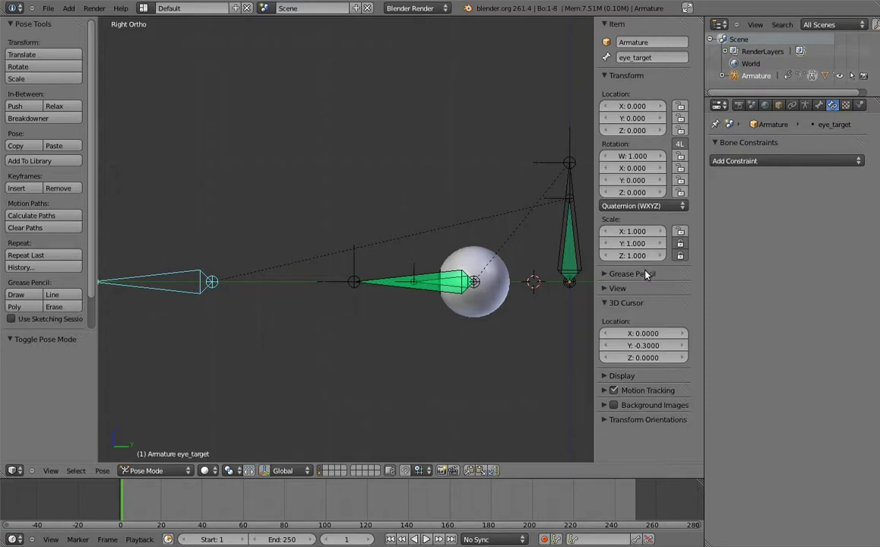
# Step: Add a custom property to the eye_target bone and rename it follow_head
pyautogui.click(818, 105)
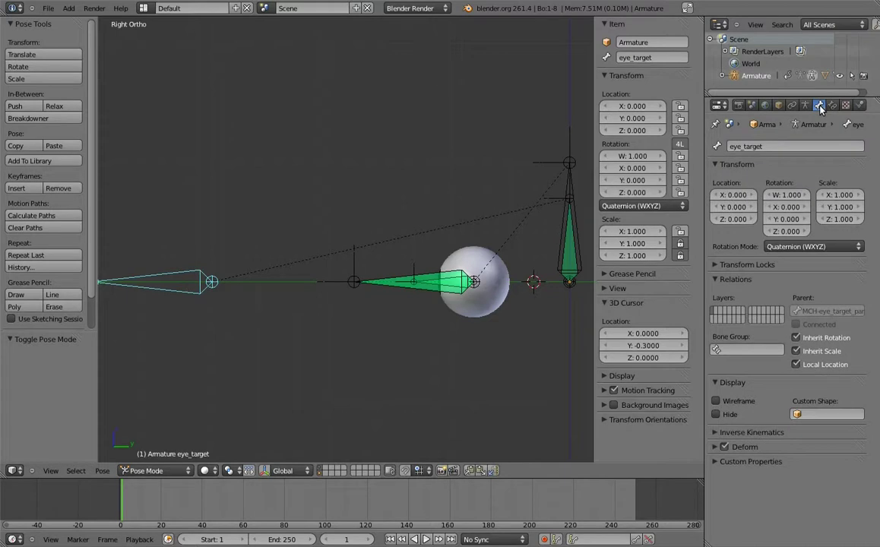
pyautogui.click(741, 463)
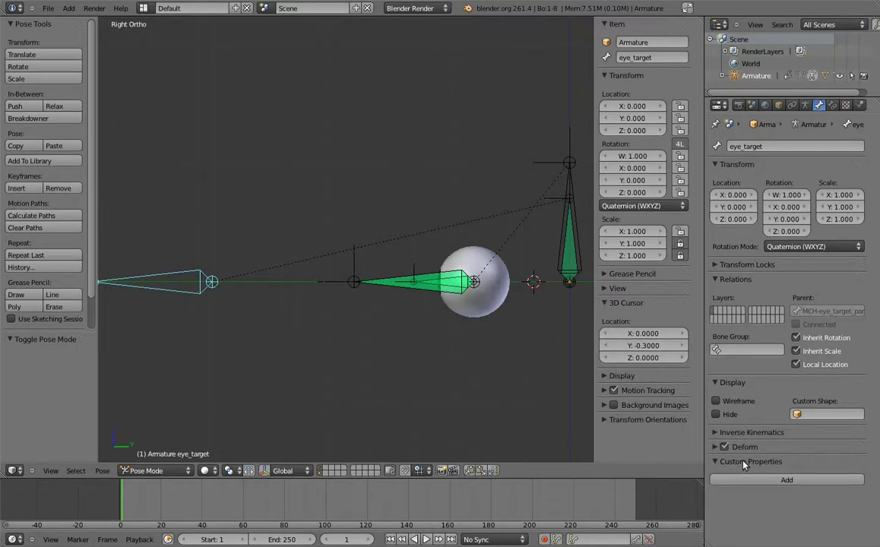
pyautogui.click(787, 478)
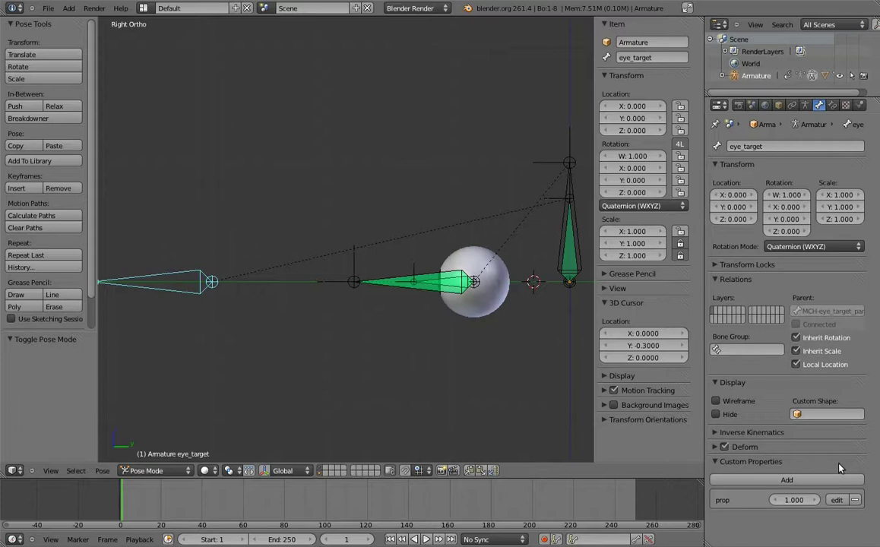
pyautogui.click(837, 500)
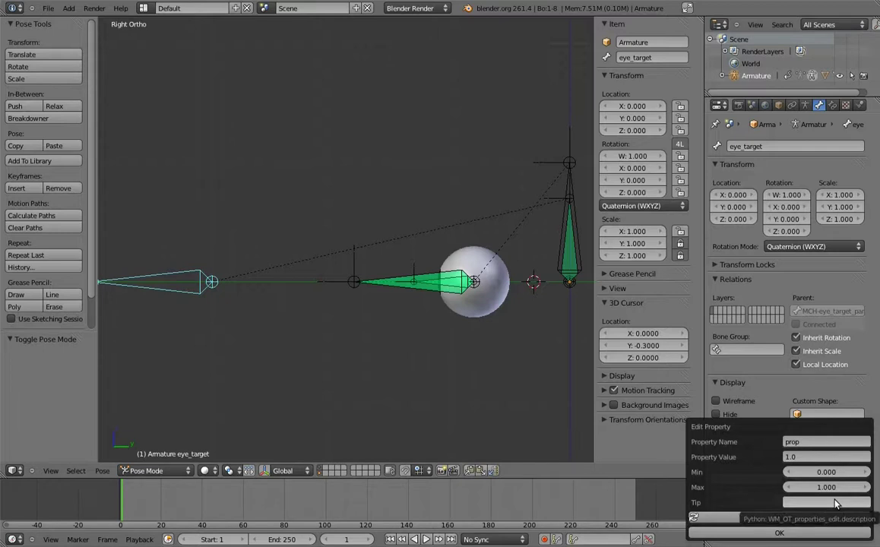
pyautogui.click(829, 441)
pyautogui.write('hello')
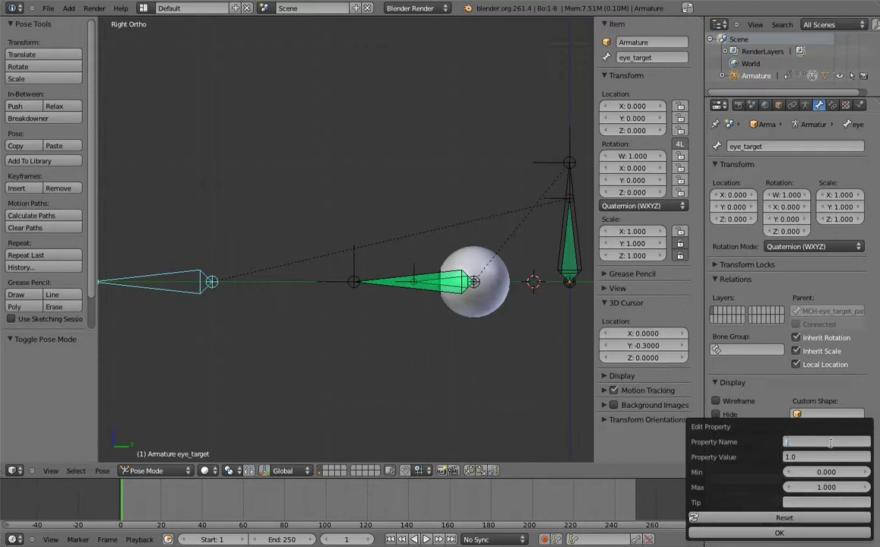
pyautogui.write('w_t')
pyautogui.write('ead')
pyautogui.press('Return')
# Step: Enter a placeholder text value for follow_head and apply the property settings
pyautogui.click(824, 457)
pyautogui.write('fasgfdhdfhs')
pyautogui.press('Return')
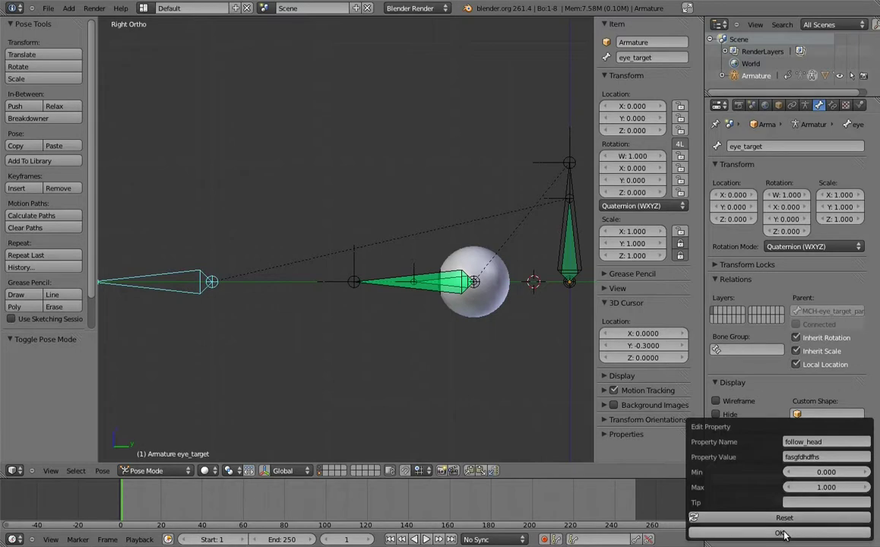
pyautogui.click(791, 531)
# Step: Experiment with follow_head values, entering 'hi' and then 2 in its settings
pyautogui.click(813, 501)
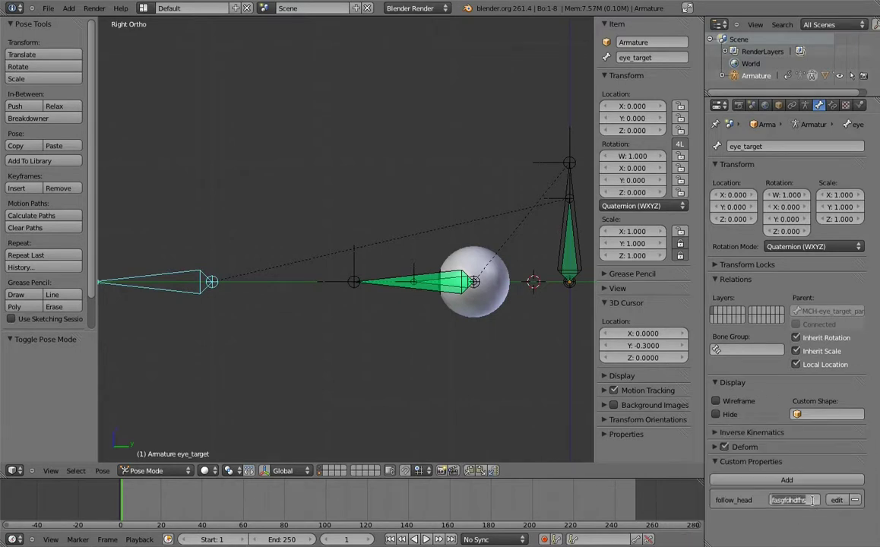
pyautogui.press('BackSpace')
pyautogui.write('hi')
pyautogui.press('Return')
pyautogui.click(839, 503)
pyautogui.click(824, 458)
pyautogui.write('2')
pyautogui.press('Return')
pyautogui.click(786, 535)
# Step: Set follow_head to 5, reset it to 1.000 via its settings, then enter 4.5
pyautogui.click(801, 500)
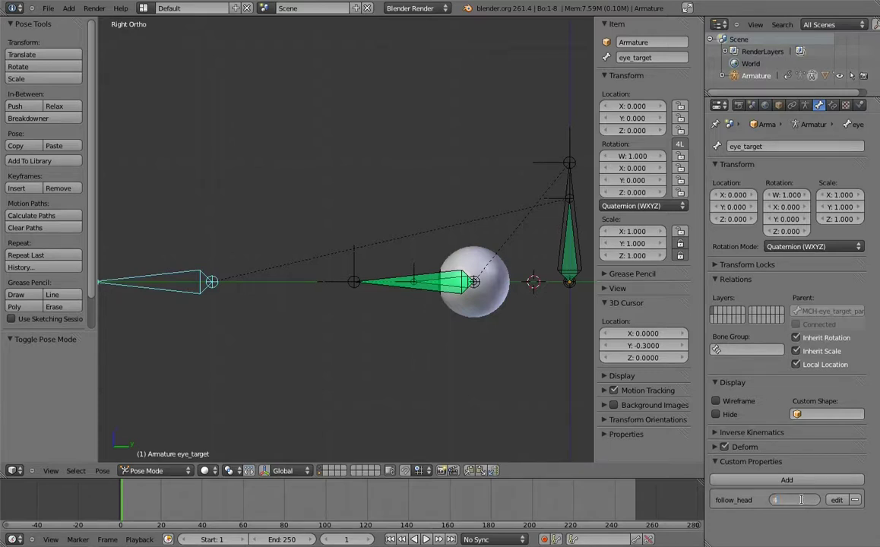
pyautogui.write('5')
pyautogui.press('Return')
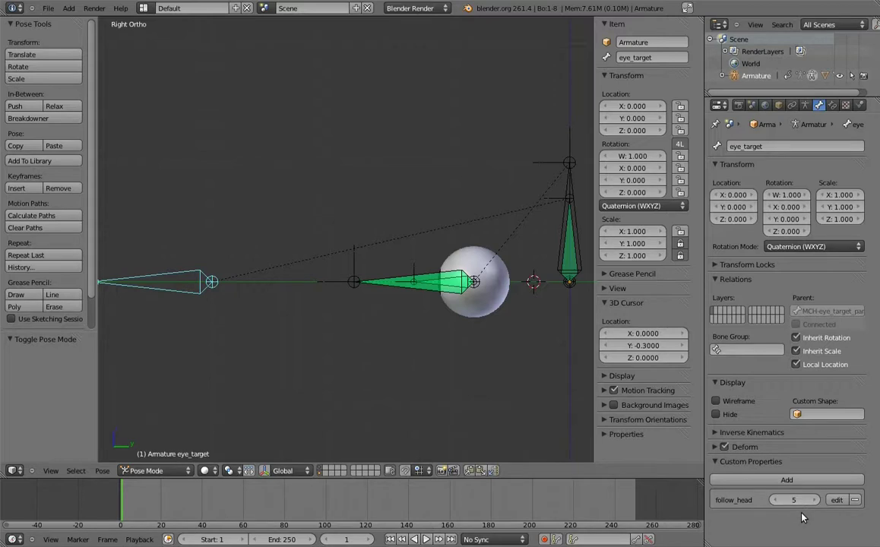
pyautogui.click(837, 500)
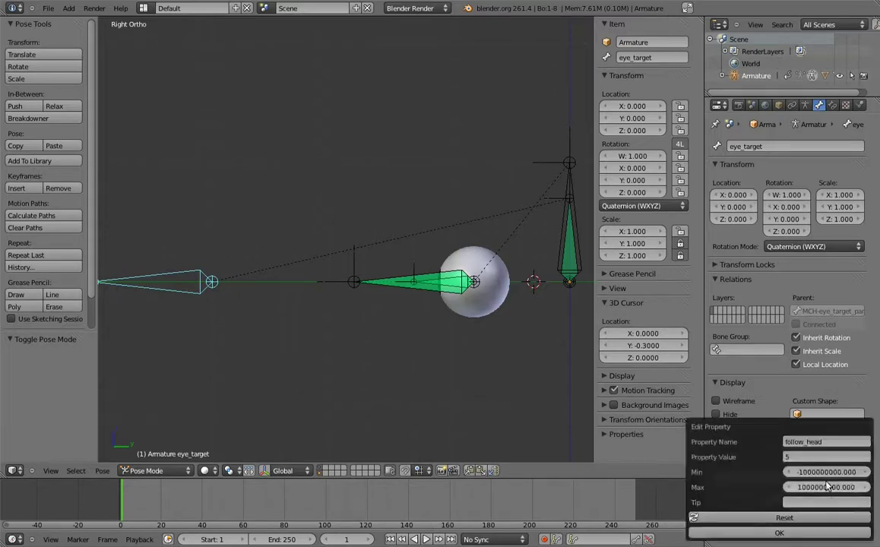
pyautogui.click(824, 458)
pyautogui.click(791, 533)
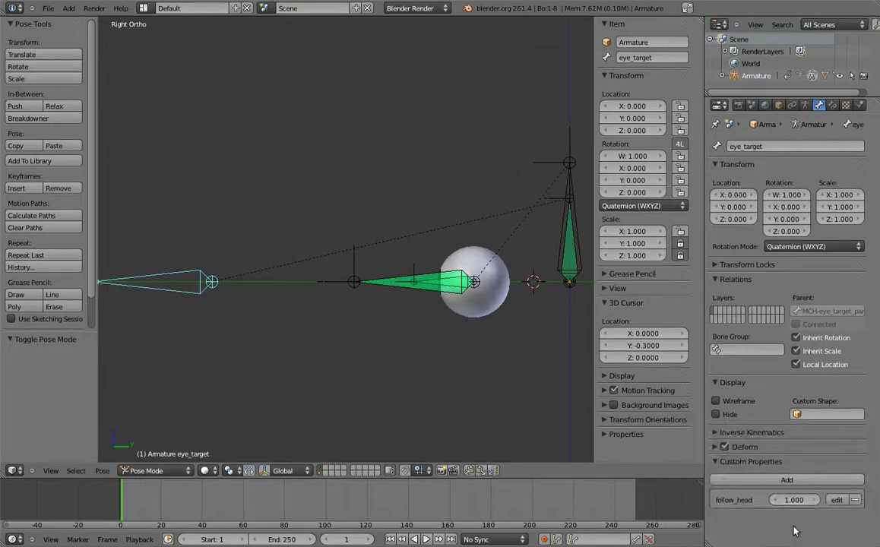
pyautogui.click(801, 501)
pyautogui.write('4.5')
pyautogui.press('Return')
# Step: Limit follow_head to a 0 to 1 range with Min 0 and Max 1
pyautogui.click(837, 501)
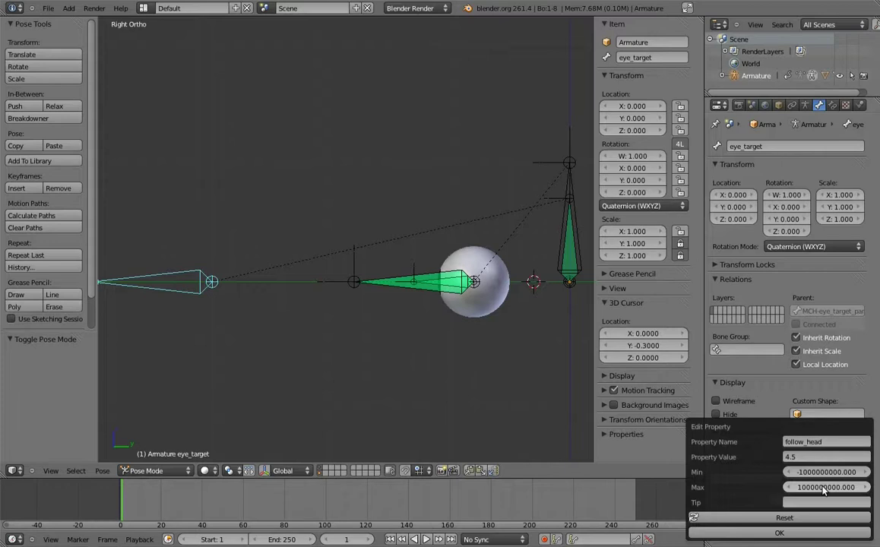
pyautogui.click(837, 472)
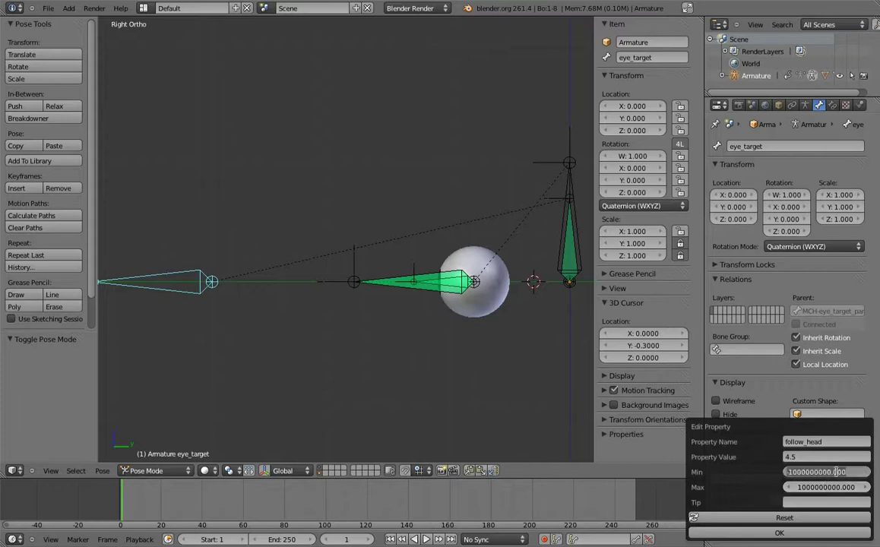
pyautogui.write('0')
pyautogui.press('Return')
pyautogui.click(839, 491)
pyautogui.write('1')
pyautogui.press('Return')
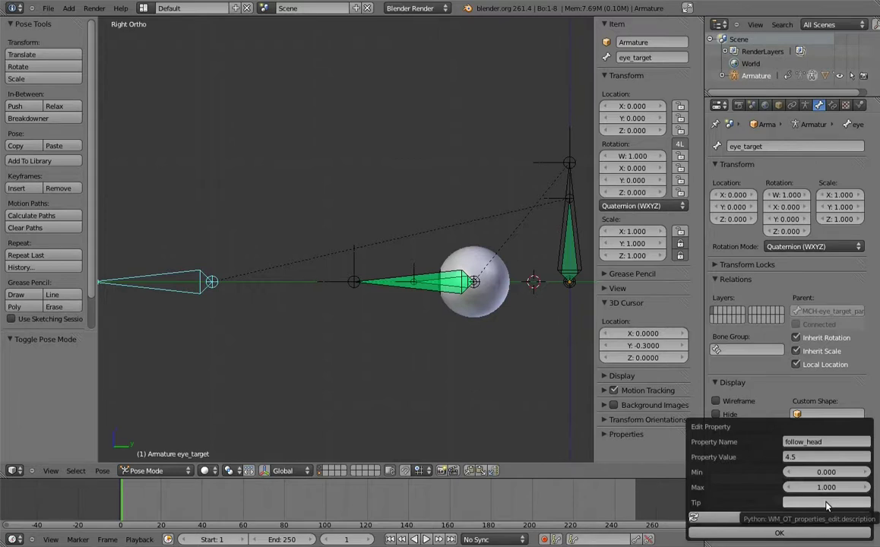
pyautogui.click(832, 533)
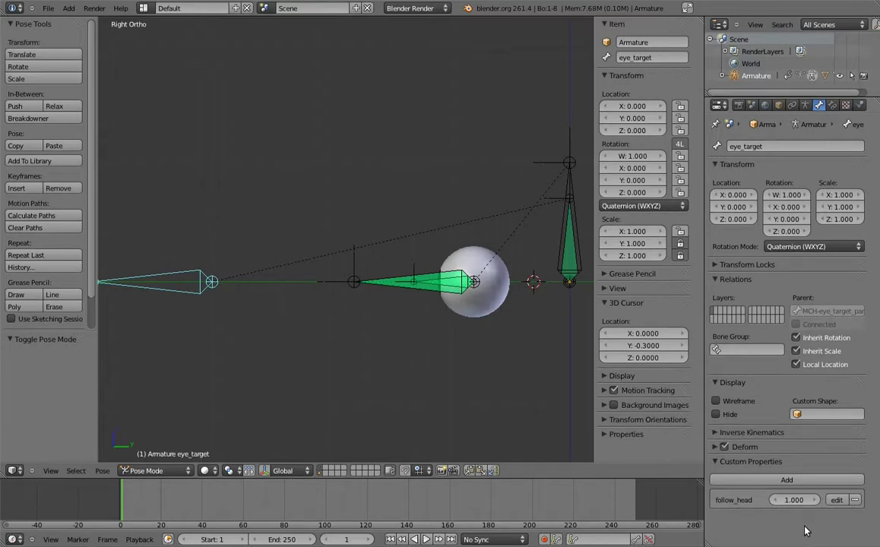
# Step: Reveal the follow_head slider in the viewport Properties panel and copy its data path
pyautogui.click(615, 438)
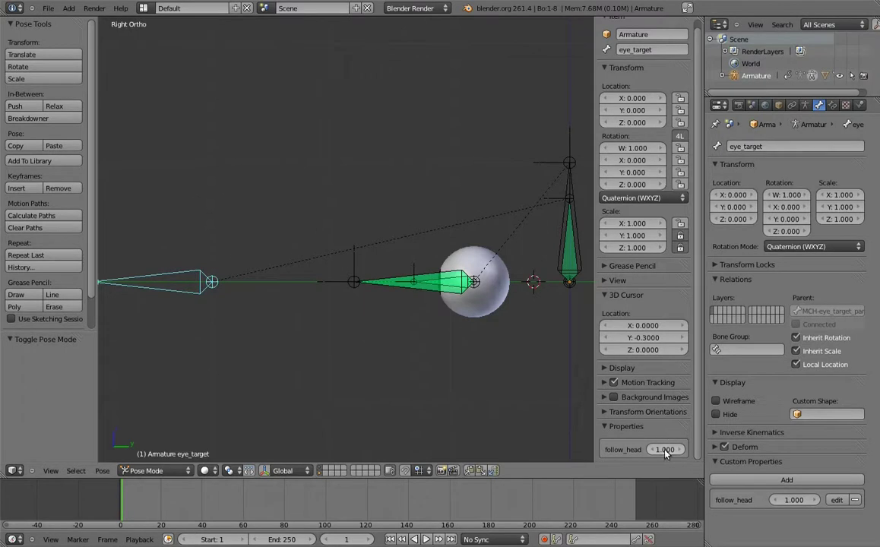
pyautogui.rightClick(666, 450)
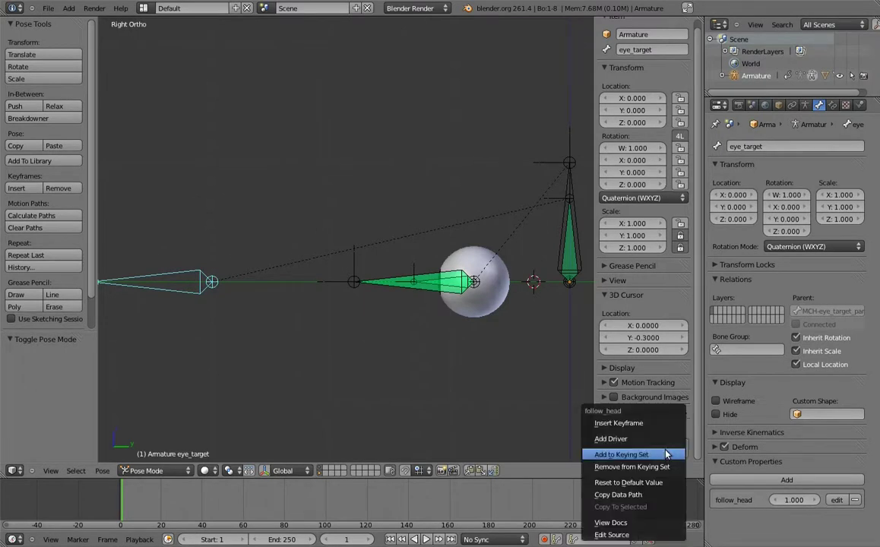
pyautogui.click(641, 500)
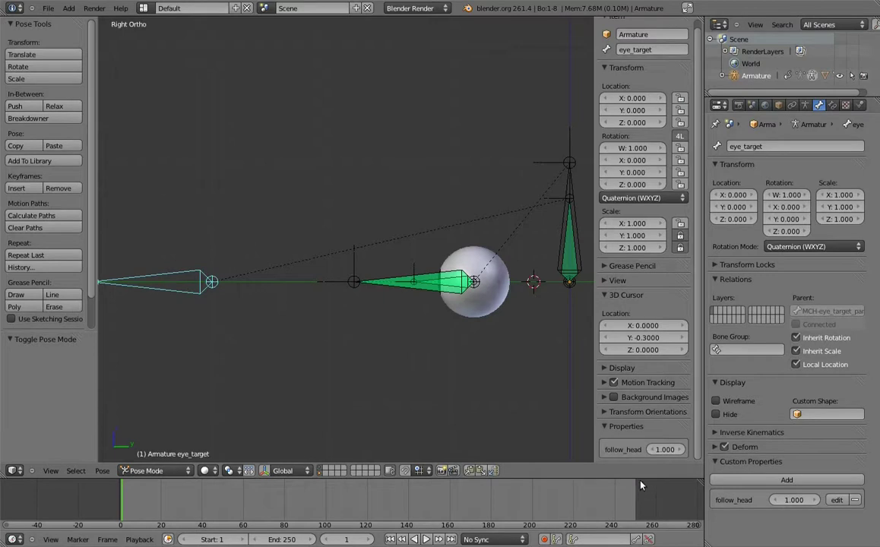
# Step: Add a driver to the Copy Transforms influence of the MCH-eye_target_parent bone
pyautogui.rightClick(572, 238)
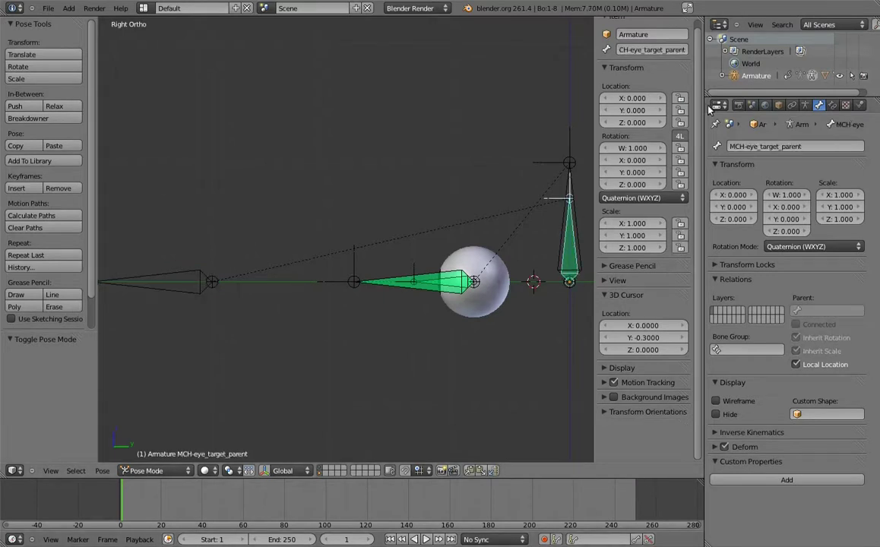
pyautogui.click(833, 105)
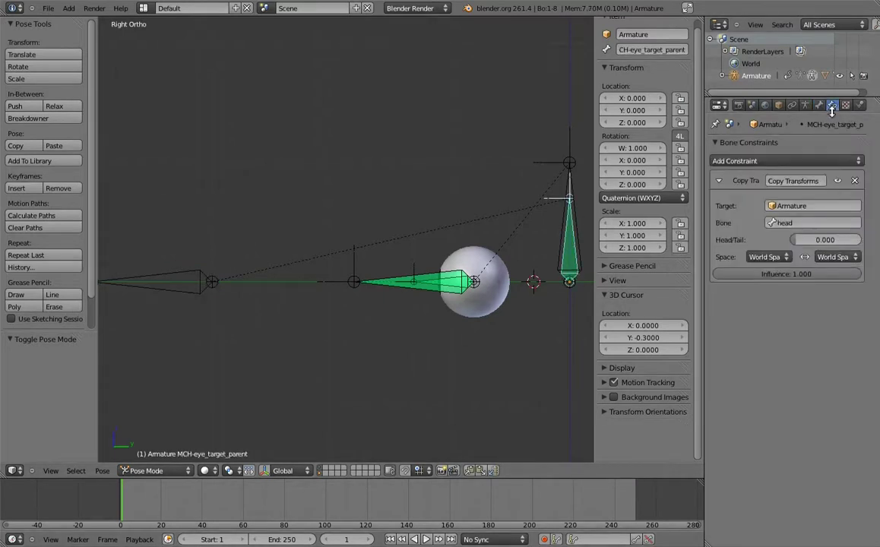
pyautogui.rightClick(795, 278)
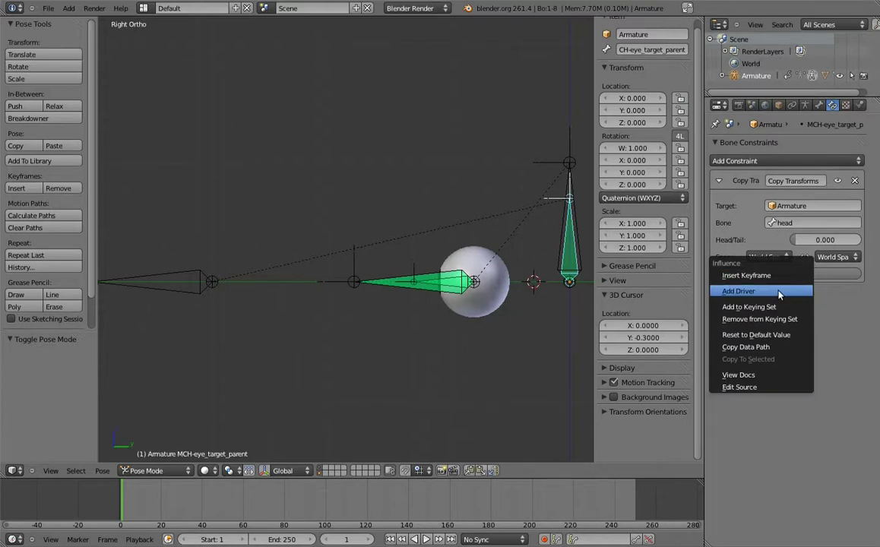
pyautogui.click(780, 292)
# Step: Split off a Graph Editor beside the 3D view and switch it to Drivers mode
pyautogui.moveTo(699, 17); pyautogui.dragTo(370, 62)
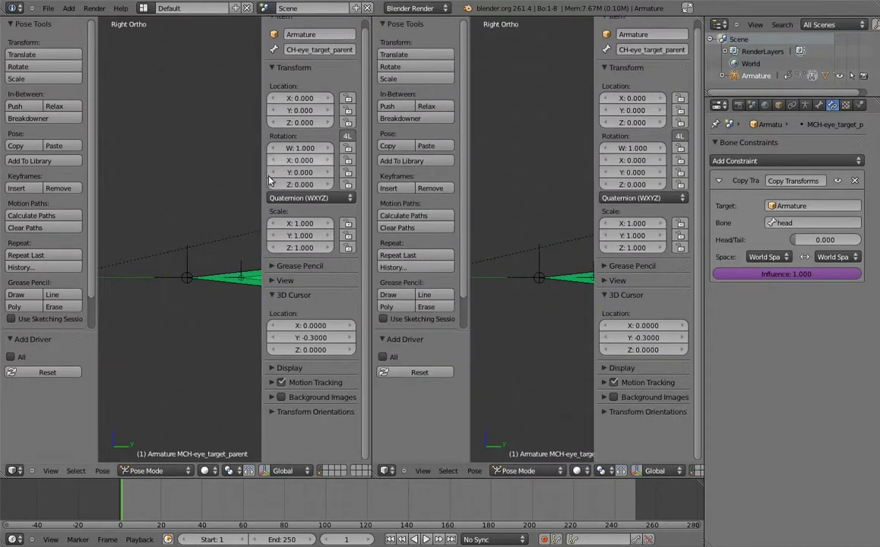
pyautogui.click(13, 470)
pyautogui.click(36, 434)
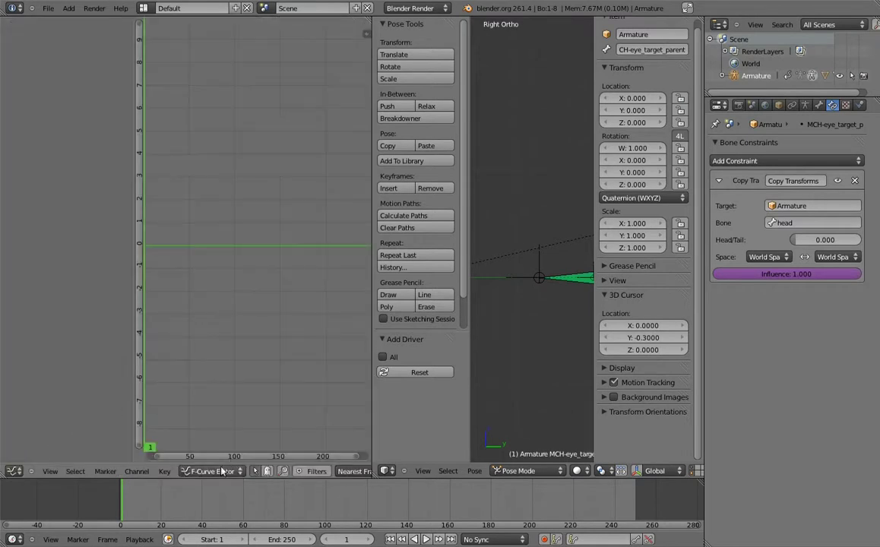
pyautogui.click(212, 471)
pyautogui.click(227, 448)
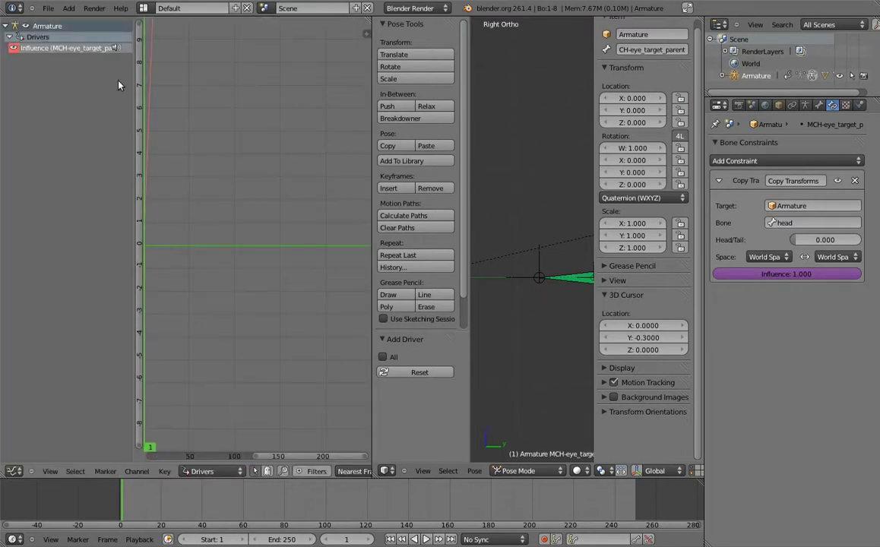
# Step: Select the Influence driver channel and show its driver settings, collapsing the F-curve, keyframe and modifier panels
pyautogui.click(79, 51)
pyautogui.press('n')
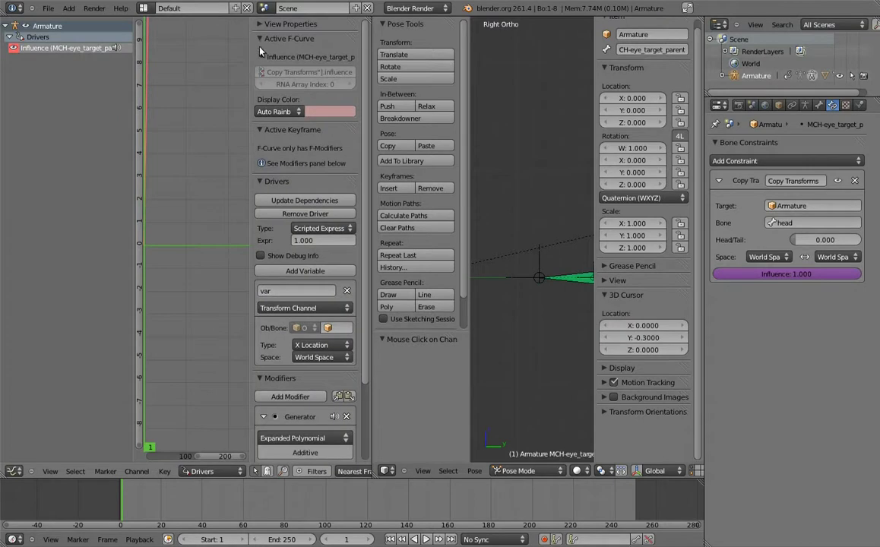
pyautogui.click(262, 40)
pyautogui.click(264, 53)
pyautogui.click(262, 266)
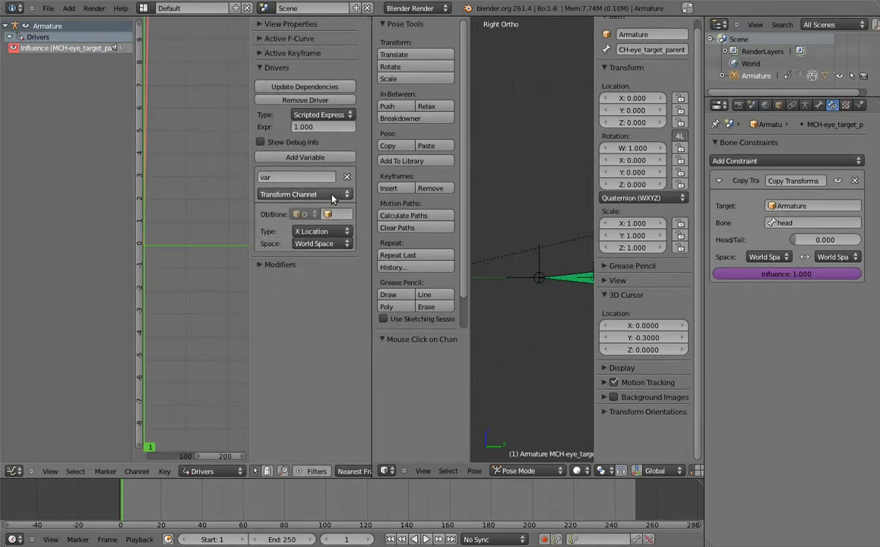
# Step: Make the driver variable a Single Property read from the Armature
pyautogui.click(302, 193)
pyautogui.click(323, 184)
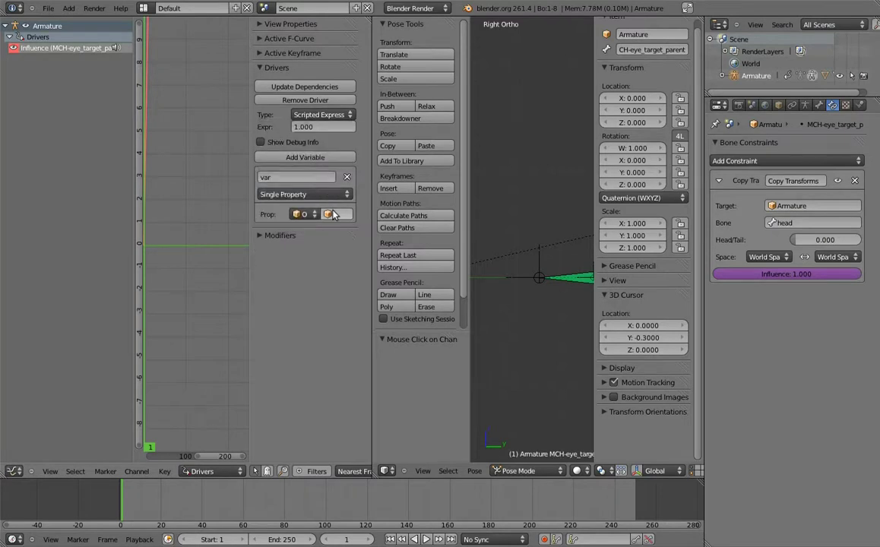
pyautogui.click(335, 214)
pyautogui.click(341, 232)
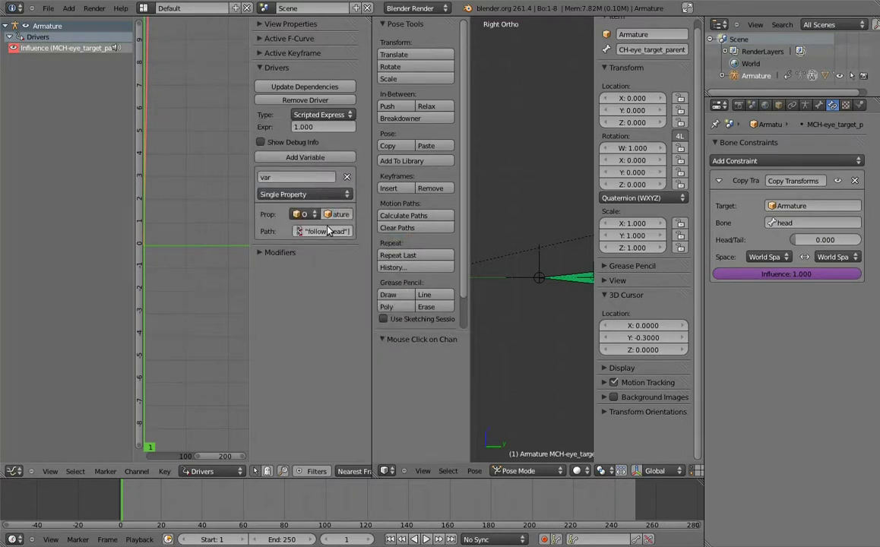
# Step: Set the driver type to Sum Values, update dependencies, and merge the Graph Editor into the 3D view
pyautogui.click(327, 114)
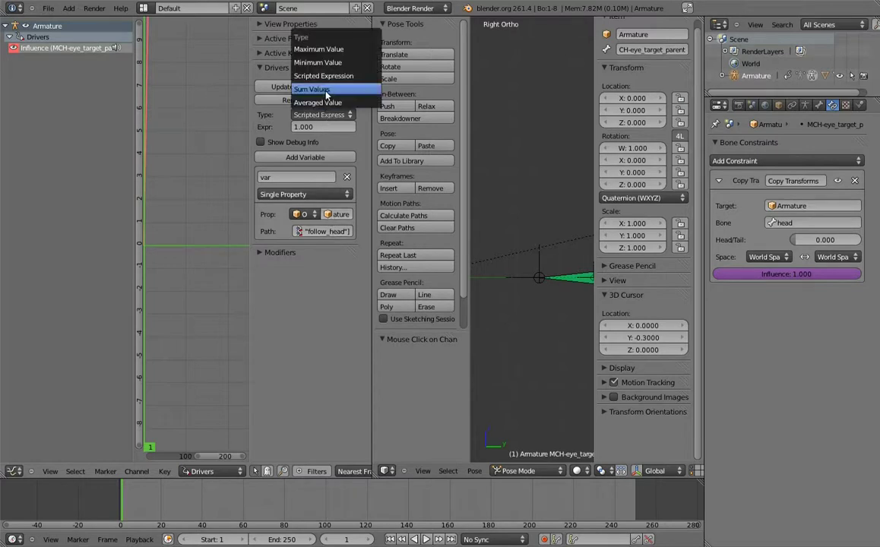
pyautogui.click(315, 89)
pyautogui.click(319, 89)
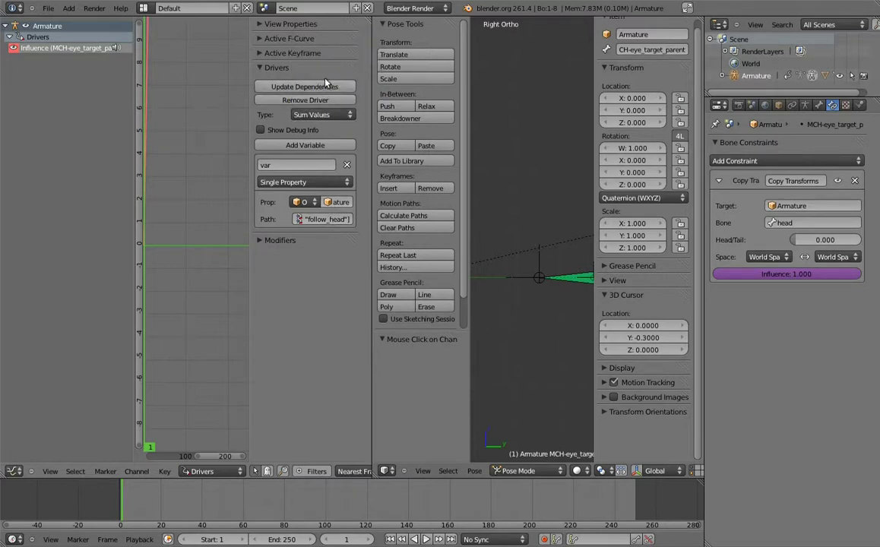
pyautogui.moveTo(375, 473); pyautogui.dragTo(327, 426)
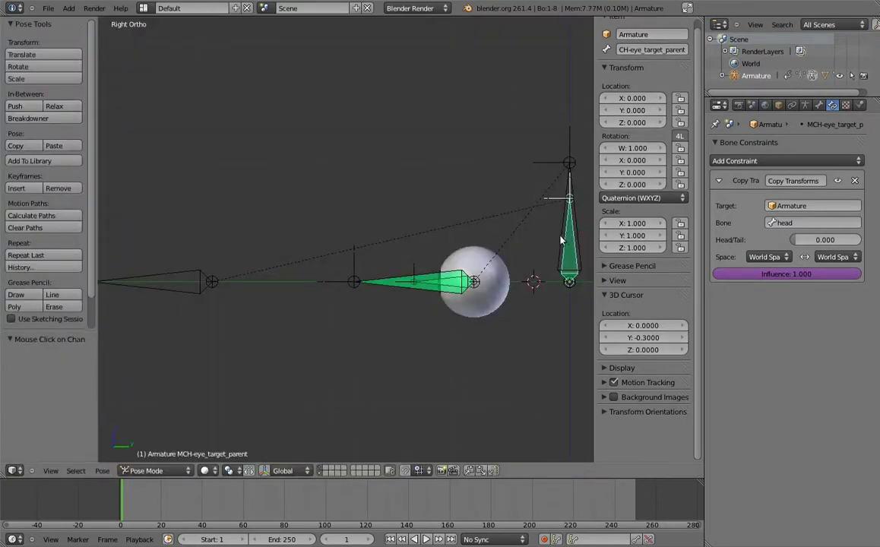
# Step: Move the head bone up and rotate it to test the eyes
pyautogui.rightClick(563, 243)
pyautogui.press('g')
pyautogui.click(392, 225)
pyautogui.press('r')
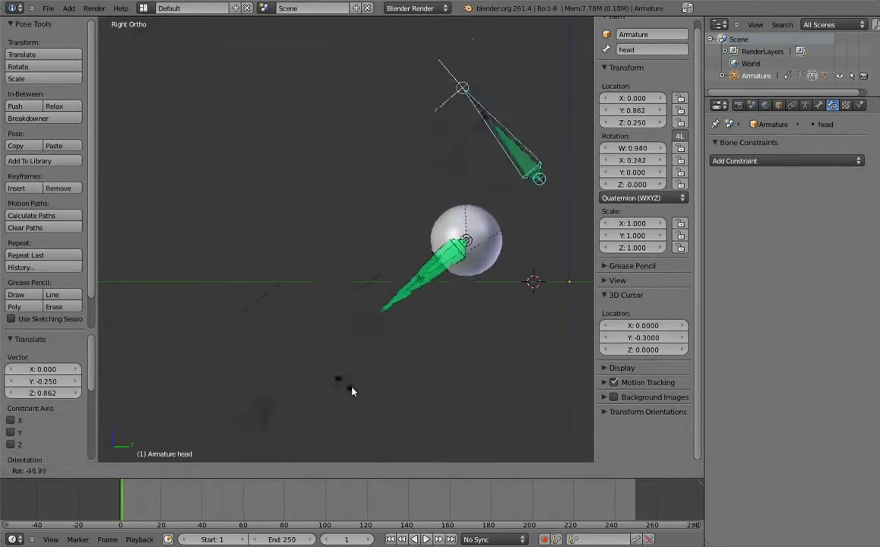
pyautogui.click(434, 398)
pyautogui.keyDown('shift'); pyautogui.moveTo(434, 398); pyautogui.dragTo(426, 280, button='middle'); pyautogui.keyUp('shift')
# Step: Lower eye_target's follow_head, then pull the head down and rotate it so the eyes follow
pyautogui.rightClick(358, 364)
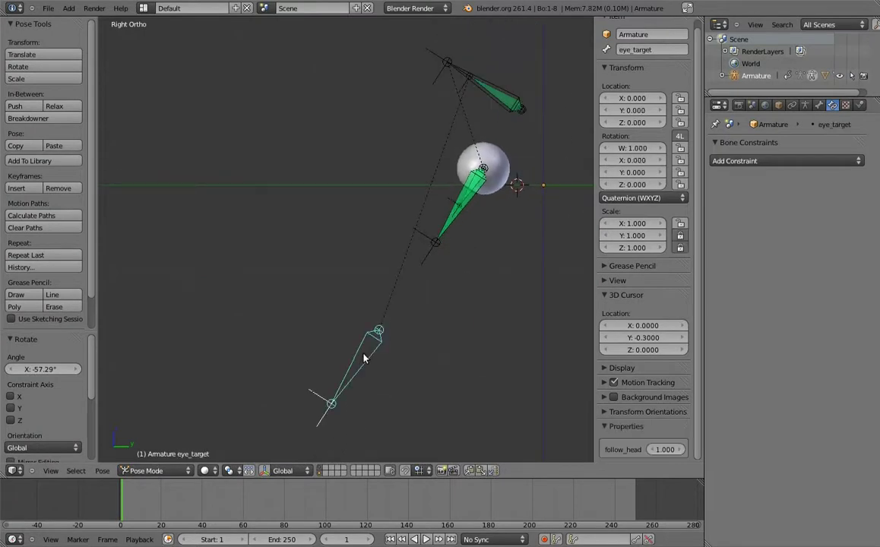
pyautogui.moveTo(646, 450); pyautogui.dragTo(272, 356)
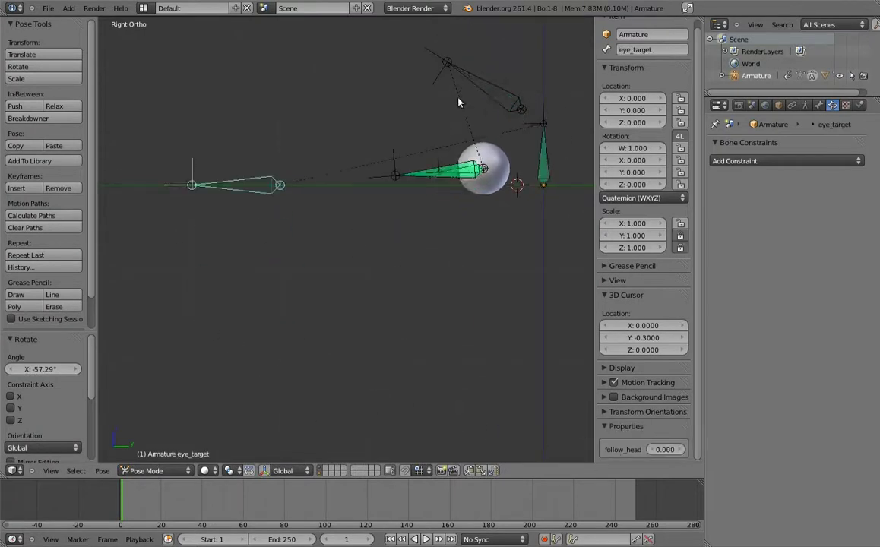
pyautogui.moveTo(504, 87); pyautogui.dragTo(395, 270, button='right')
pyautogui.press('r')
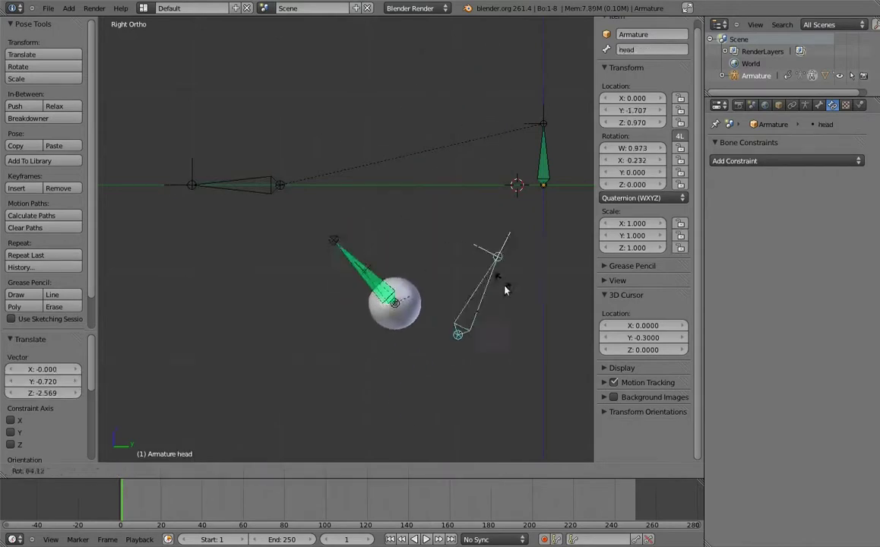
pyautogui.click(503, 319)
# Step: Set eye_target's follow_head partway, to 0.398, viewing the rig at an angle
pyautogui.moveTo(499, 353); pyautogui.dragTo(415, 302, button='middle')
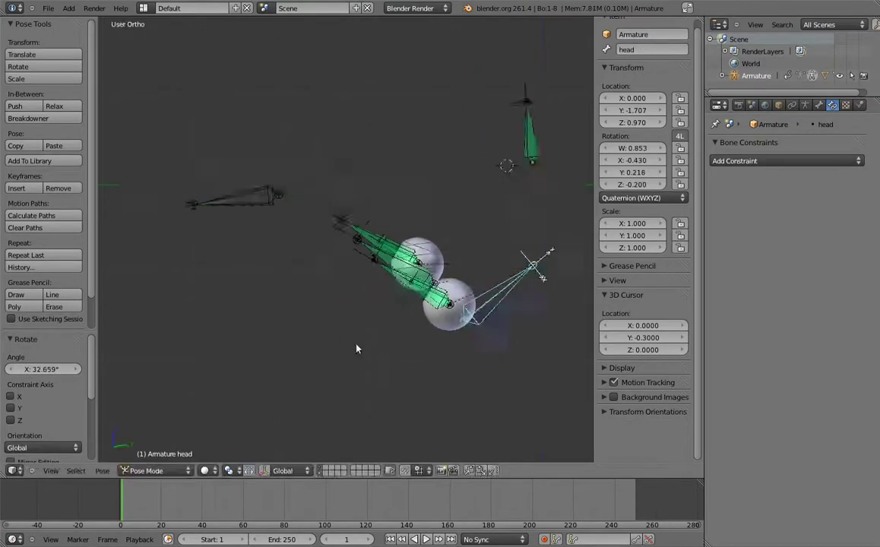
pyautogui.rightClick(308, 282)
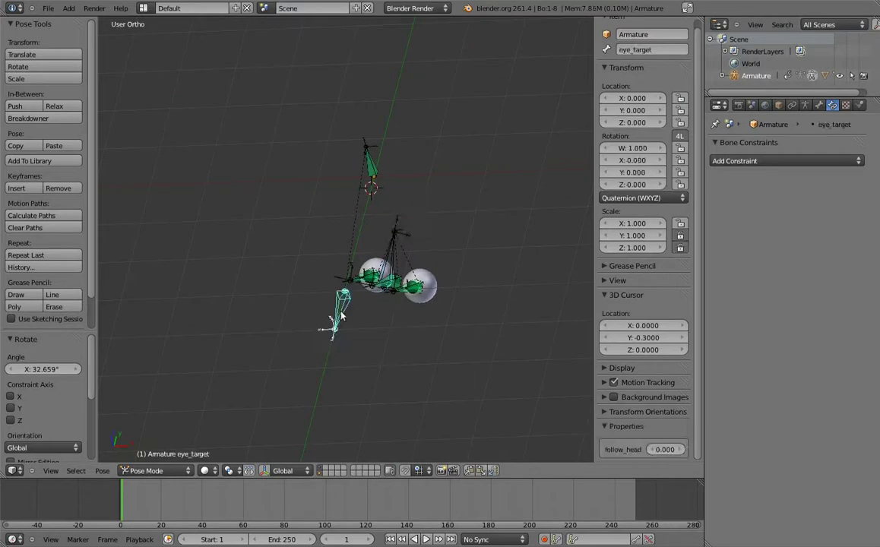
pyautogui.moveTo(654, 449); pyautogui.dragTo(667, 449)
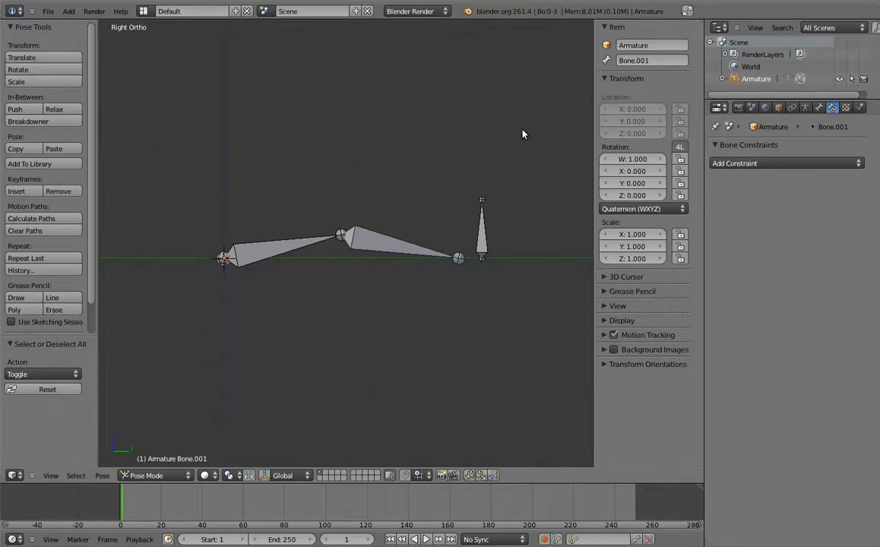
# Step: Give Bone.001 an Inverse Kinematics constraint targeting Bone.002
pyautogui.rightClick(481, 228)
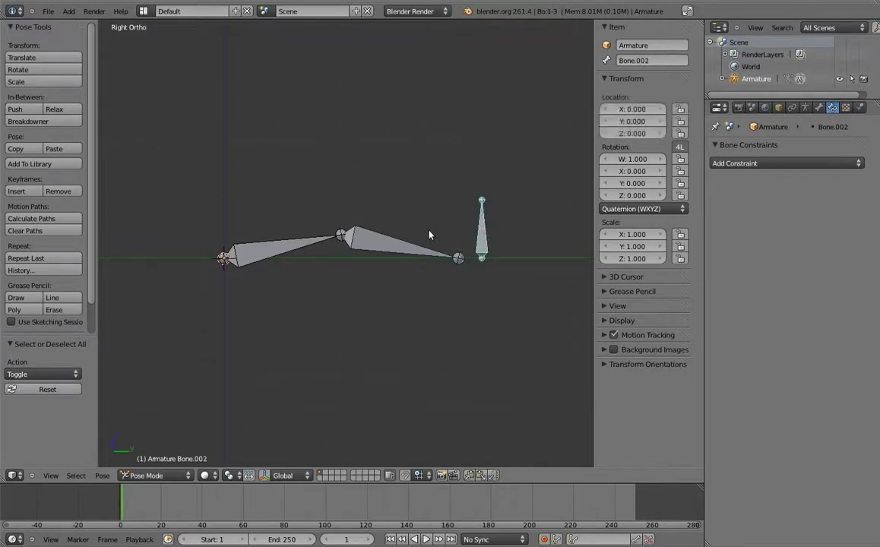
pyautogui.keyDown('shift'); pyautogui.rightClick(403, 245); pyautogui.keyUp('shift')
pyautogui.hotkey('ctrl', 'shift', 'c')
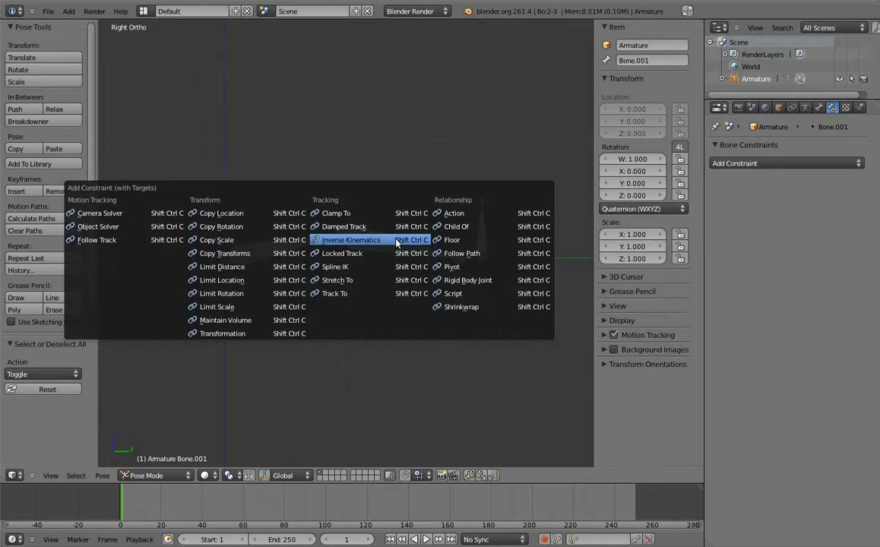
pyautogui.click(374, 239)
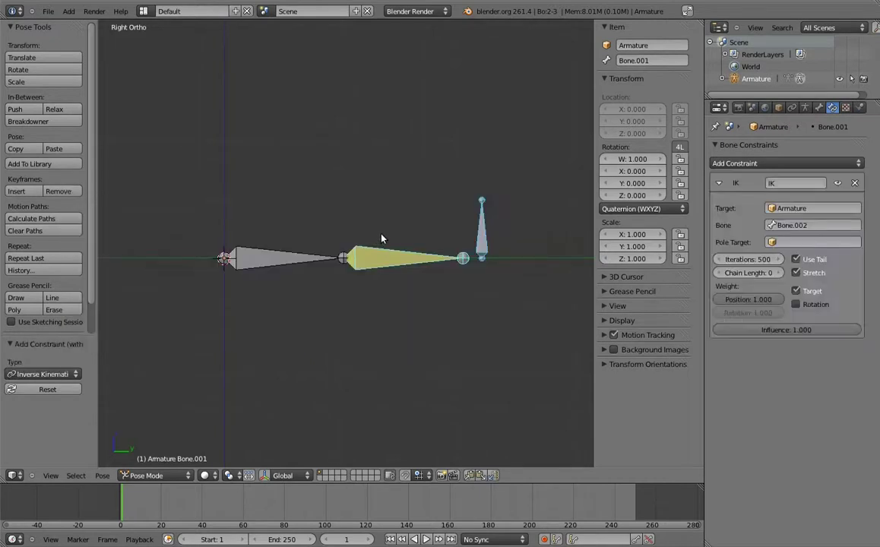
# Step: Move Bone.002 to pull the chain, then set Bone.001's IK influence to 0.000
pyautogui.rightClick(485, 232)
pyautogui.press('g')
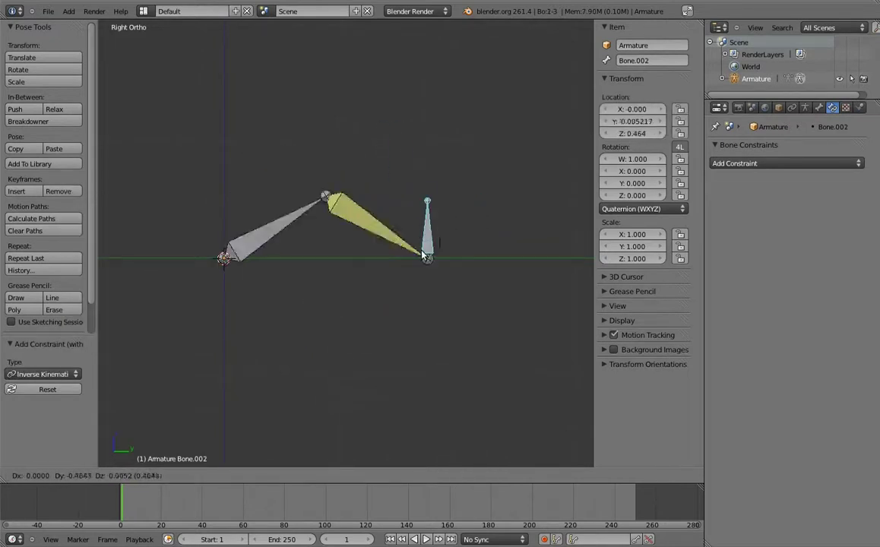
pyautogui.click(368, 155)
pyautogui.rightClick(294, 151)
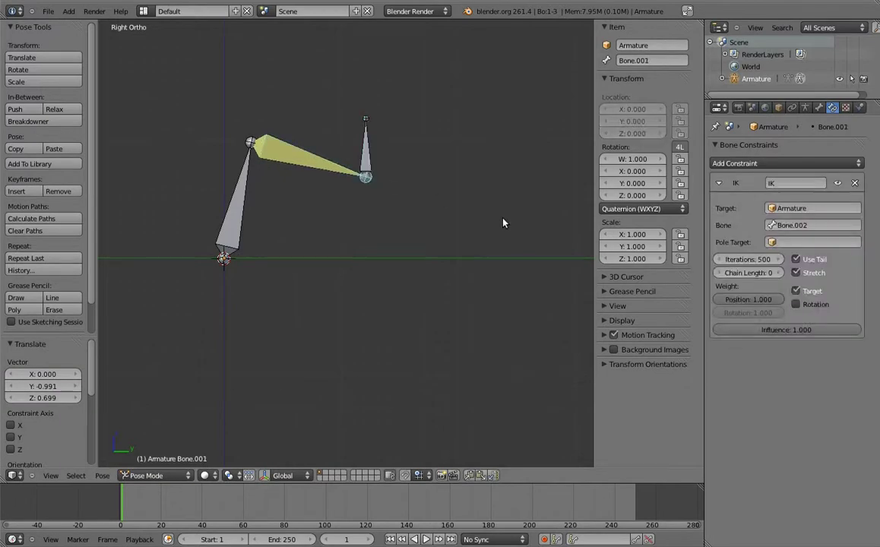
pyautogui.moveTo(848, 332); pyautogui.dragTo(682, 333)
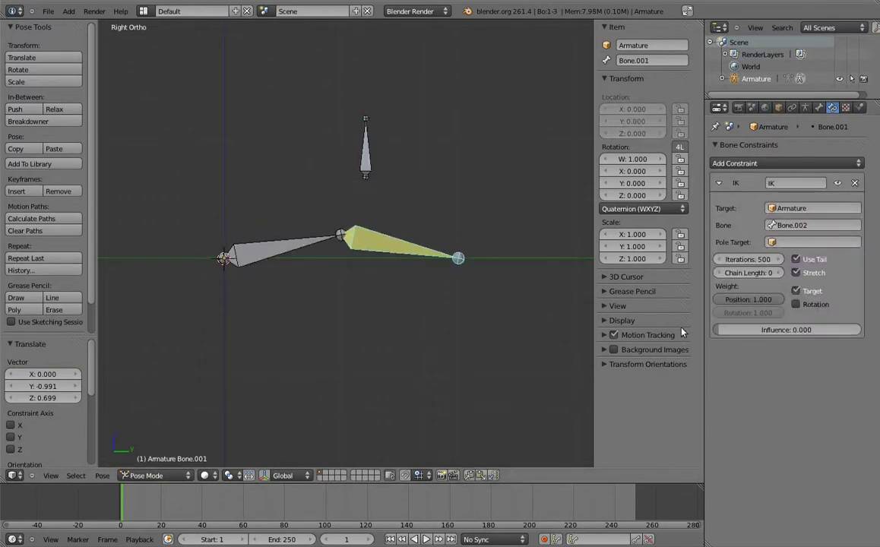
# Step: Rotate the first arm bone down and the middle bone 76.5°, then clear the rotation
pyautogui.rightClick(278, 244)
pyautogui.press('r')
pyautogui.click(380, 335)
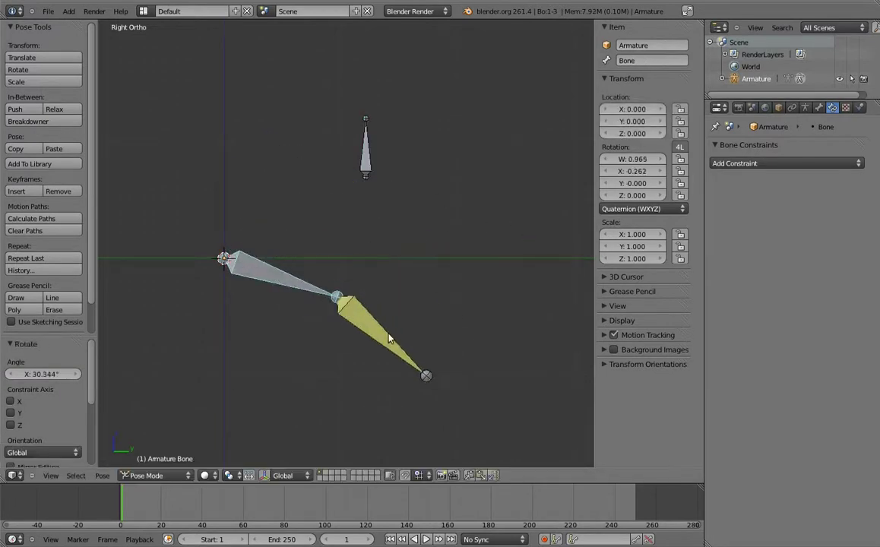
pyautogui.rightClick(383, 338)
pyautogui.press('r')
pyautogui.click(262, 348)
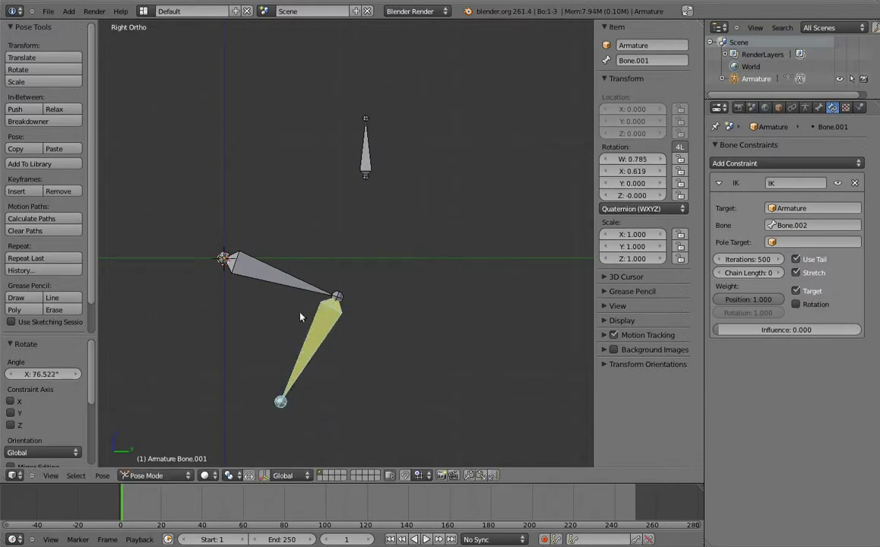
pyautogui.rightClick(304, 287)
pyautogui.hotkey('alt', 'r')
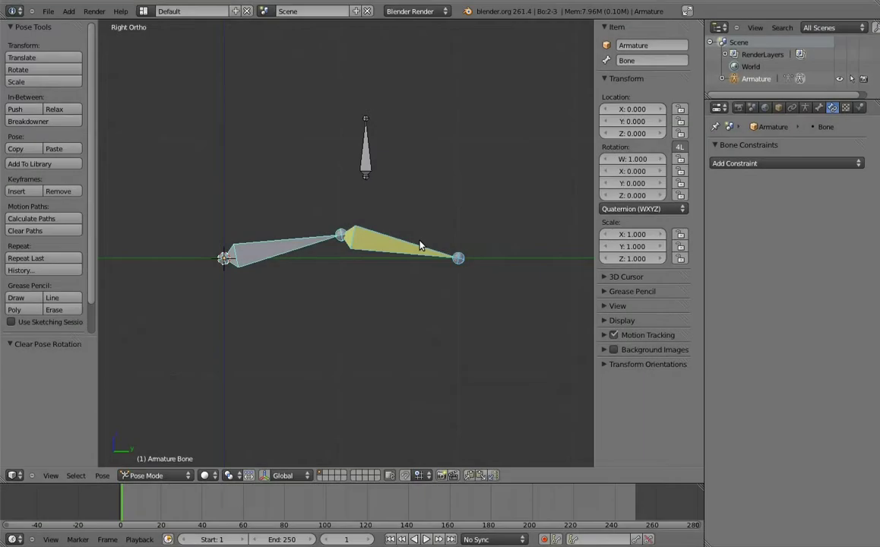
# Step: Toggle IK influence 1.000 and 0.000, bend the chain 45° by hand, then restore influence to 1.000
pyautogui.moveTo(723, 330)
pyautogui.mouseDown()
pyautogui.moveTo(799, 333)
pyautogui.moveTo(795, 304)
pyautogui.mouseUp()
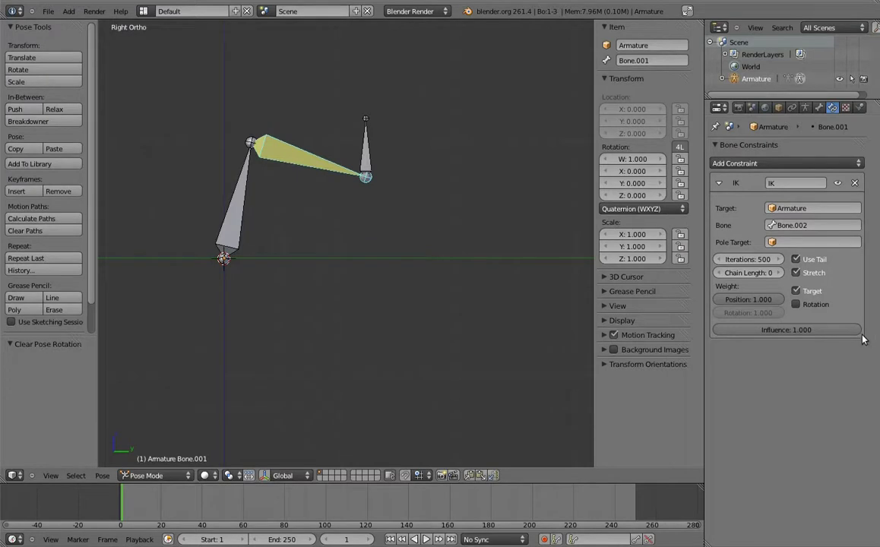
pyautogui.moveTo(852, 331); pyautogui.dragTo(698, 336)
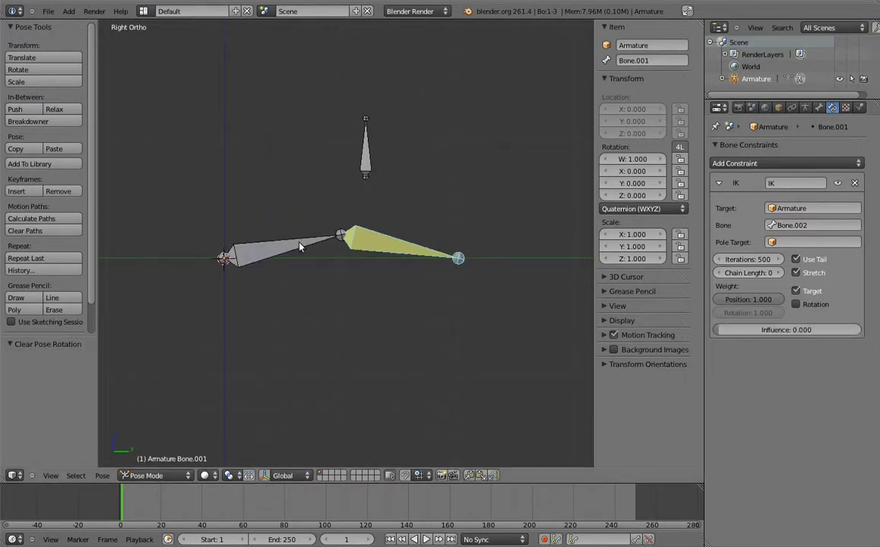
pyautogui.press('r')
pyautogui.click(357, 377)
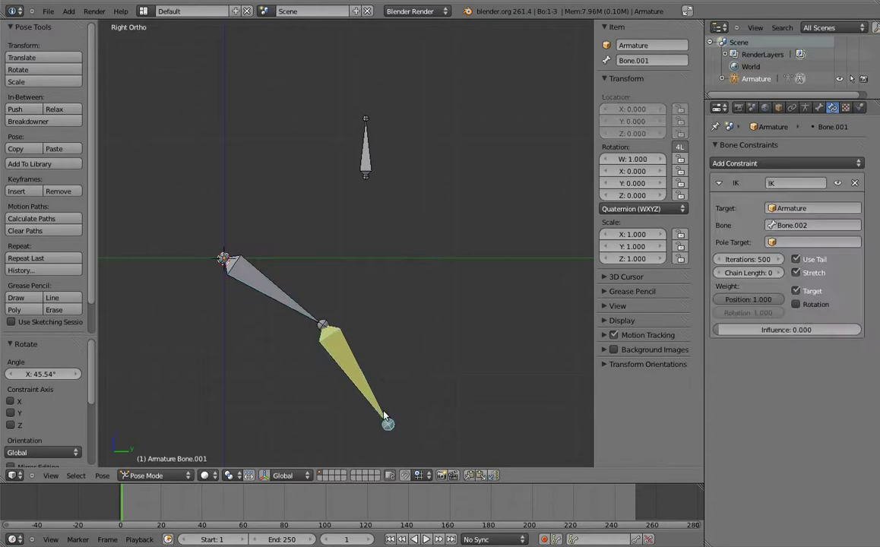
pyautogui.press('r')
pyautogui.click(416, 245)
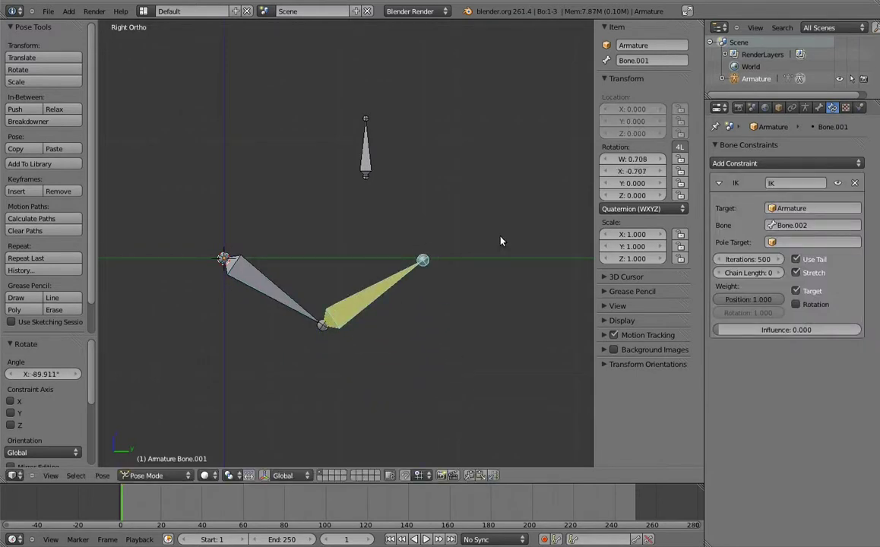
pyautogui.moveTo(714, 330); pyautogui.dragTo(786, 330)
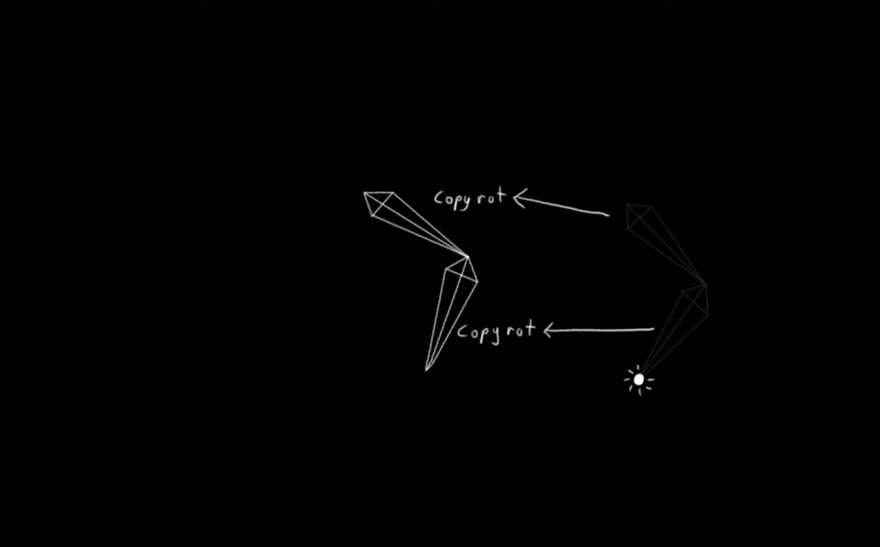
# Step: Clear pose location and duplicate the two arm bones 0.5 above the originals in Edit Mode
pyautogui.press('a')
pyautogui.hotkey('alt', 'g')
pyautogui.press('Tab')
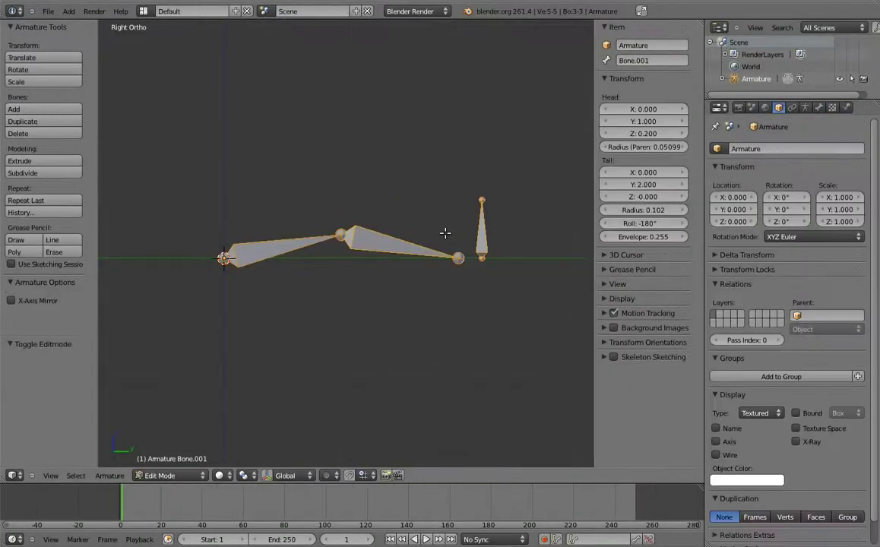
pyautogui.keyDown('shift'); pyautogui.rightClick(379, 238); pyautogui.keyUp('shift')
pyautogui.hotkey('shift', 'd')
pyautogui.press('z')
pyautogui.click(398, 187)
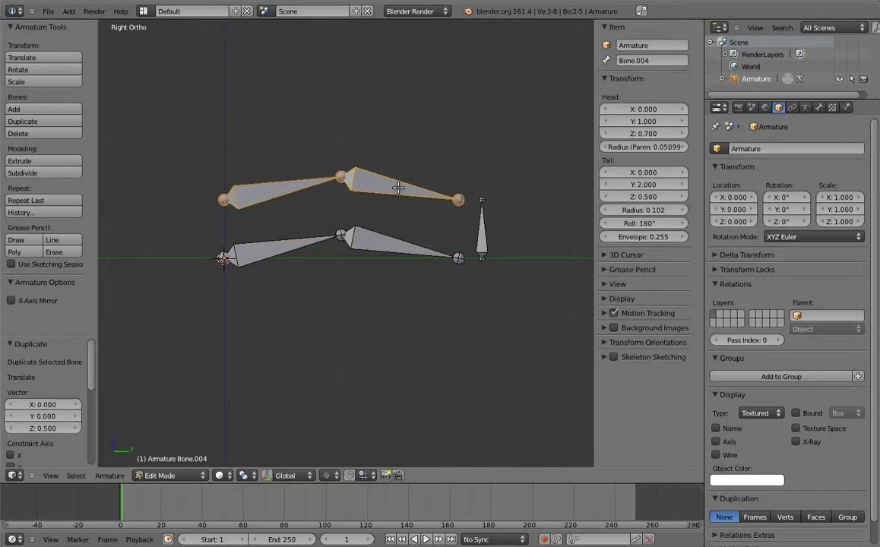
pyautogui.press('Tab')
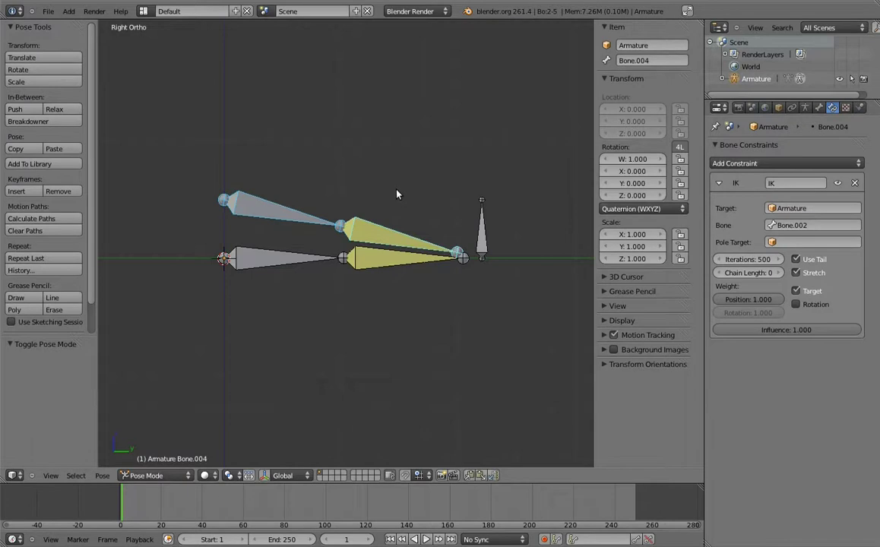
# Step: Remove the lower chain's IK constraint and give Bone.001 and Bone Copy Rotation constraints from the IK chain
pyautogui.rightClick(358, 255)
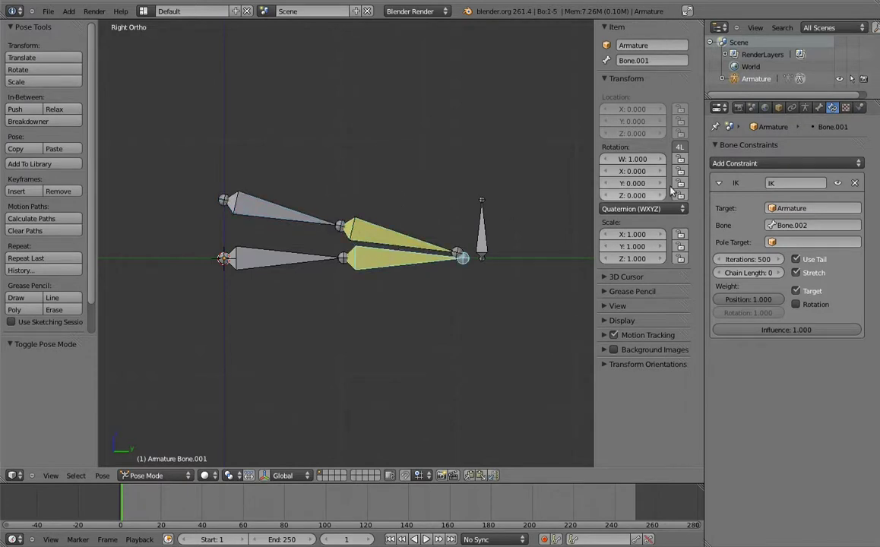
pyautogui.click(855, 183)
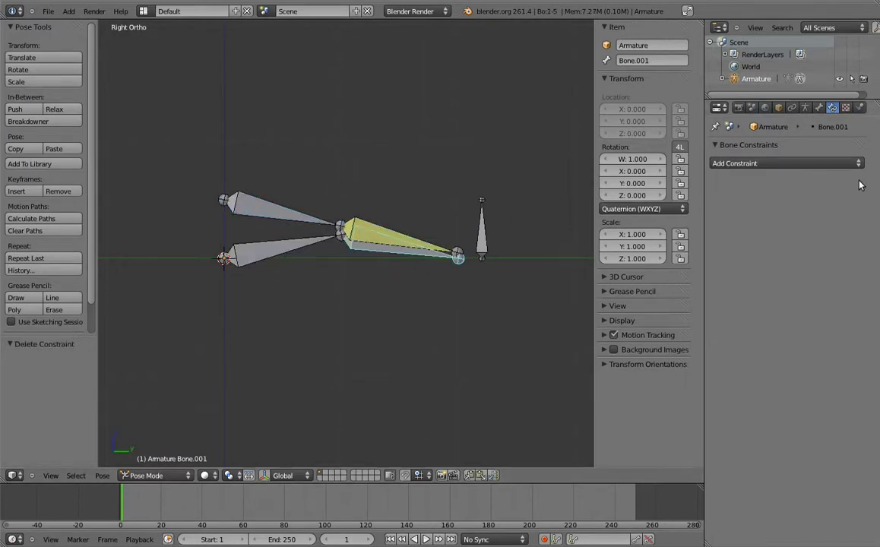
pyautogui.keyDown('shift'); pyautogui.rightClick(341, 223); pyautogui.keyUp('shift')
pyautogui.keyDown('shift'); pyautogui.rightClick(378, 253); pyautogui.keyUp('shift')
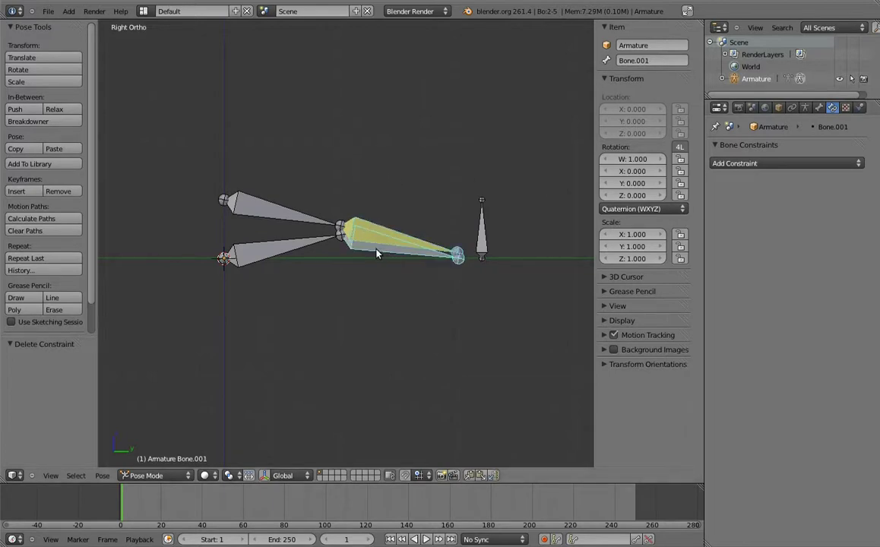
pyautogui.hotkey('ctrl', 'shift', 'c')
pyautogui.click(346, 252)
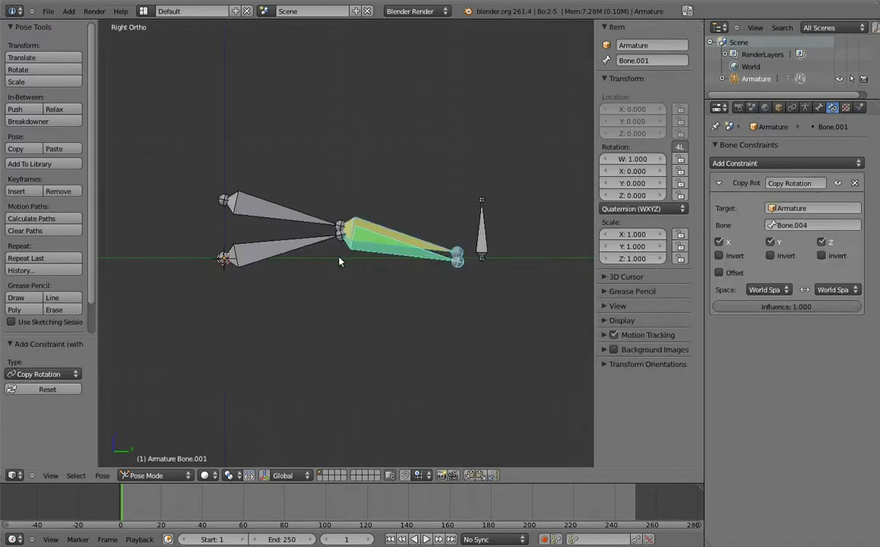
pyautogui.keyDown('shift'); pyautogui.rightClick(295, 212); pyautogui.keyUp('shift')
pyautogui.hotkey('ctrl', 'shift', 'c')
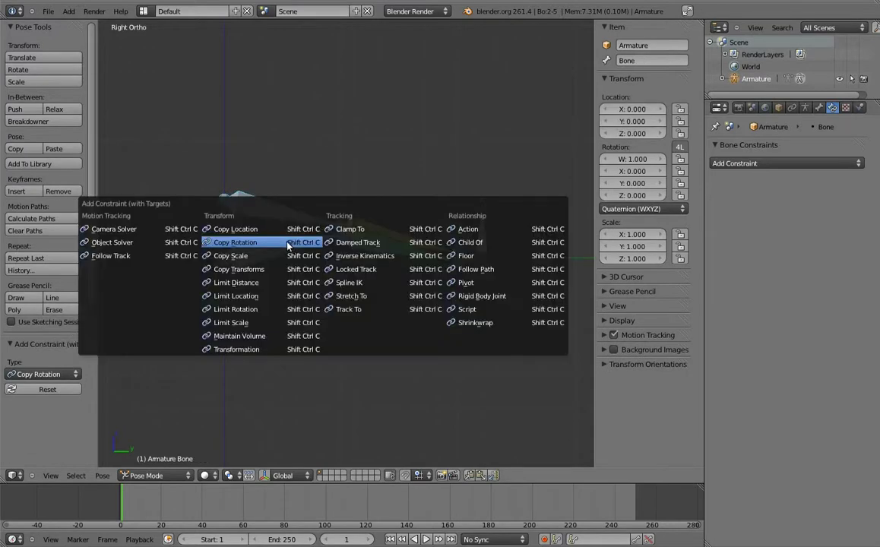
pyautogui.click(289, 244)
# Step: Test the setup by grabbing the IK target Bone.002, then cancel the move
pyautogui.rightClick(483, 238)
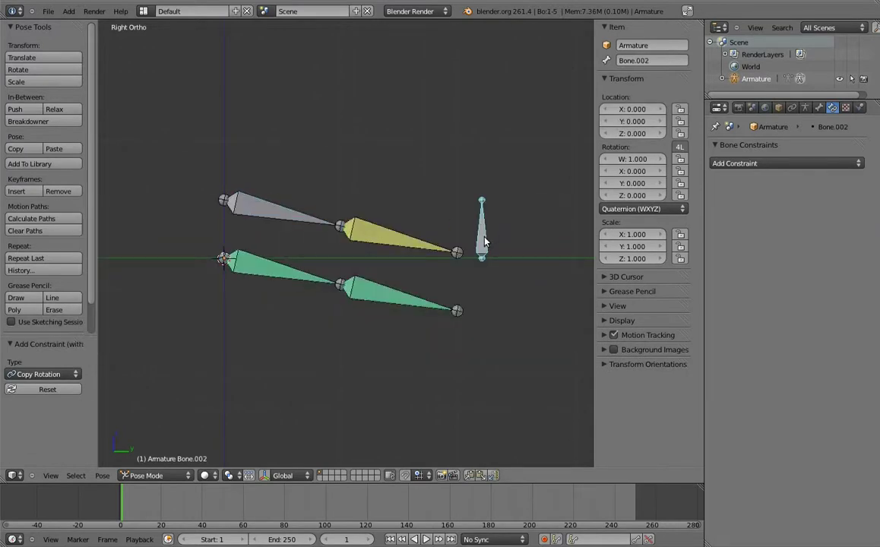
pyautogui.press('g')
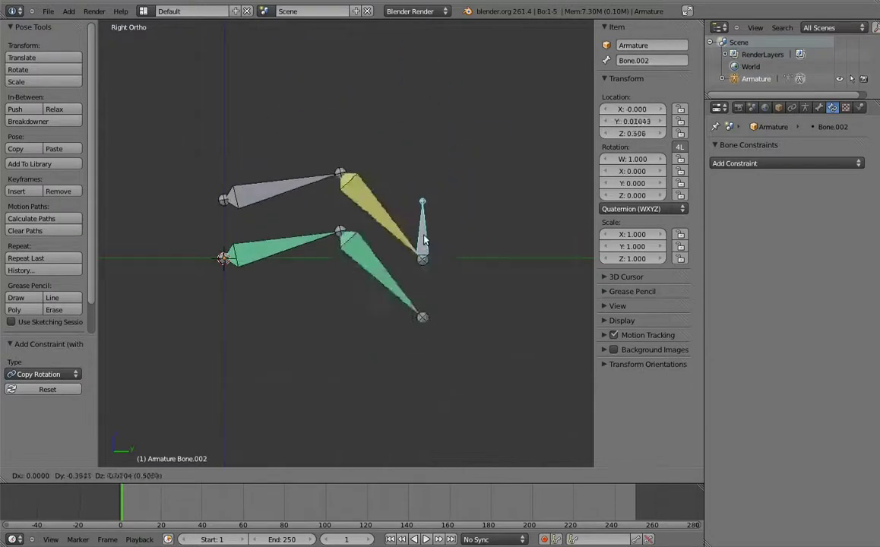
pyautogui.press('Escape')
# Step: Lower the upper IK chain along Z onto the lower chain and move it to bone layer 2
pyautogui.press('Tab')
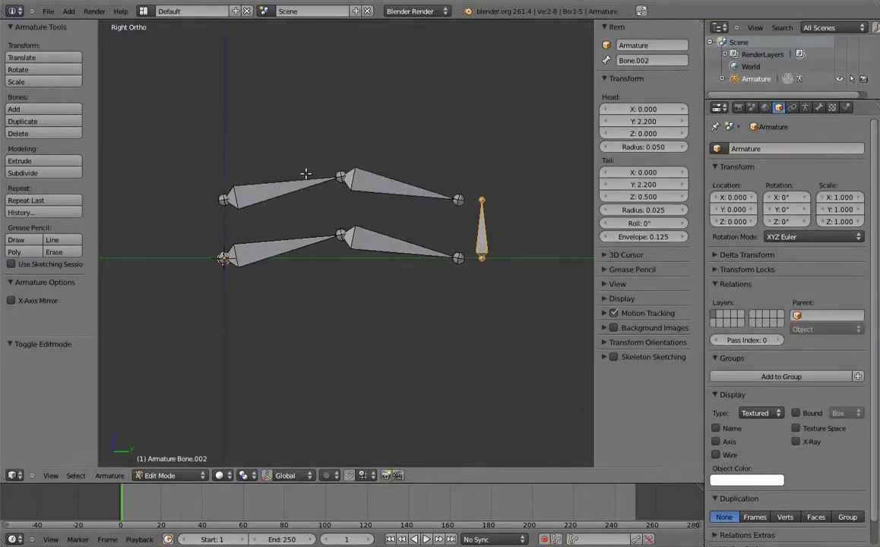
pyautogui.rightClick(261, 171)
pyautogui.keyDown('shift'); pyautogui.rightClick(350, 167); pyautogui.keyUp('shift')
pyautogui.press('g')
pyautogui.press('z')
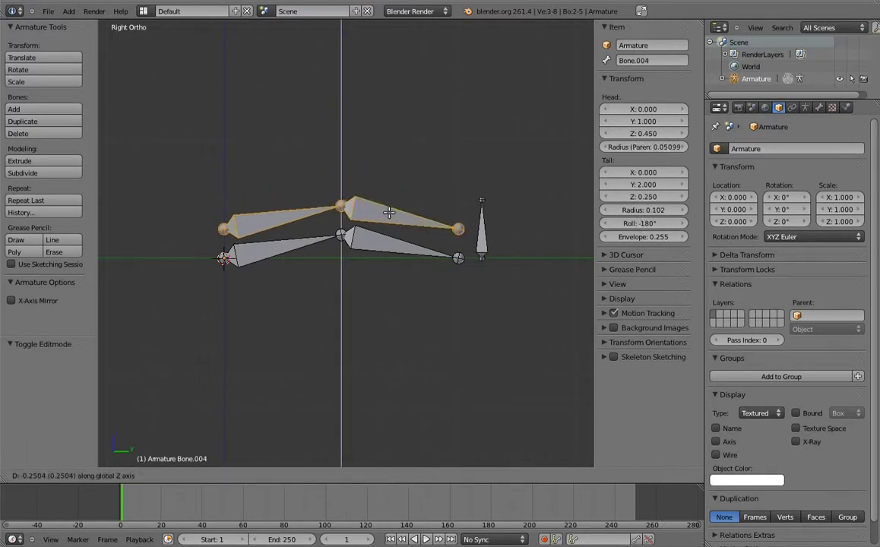
pyautogui.click(358, 217)
pyautogui.press('m')
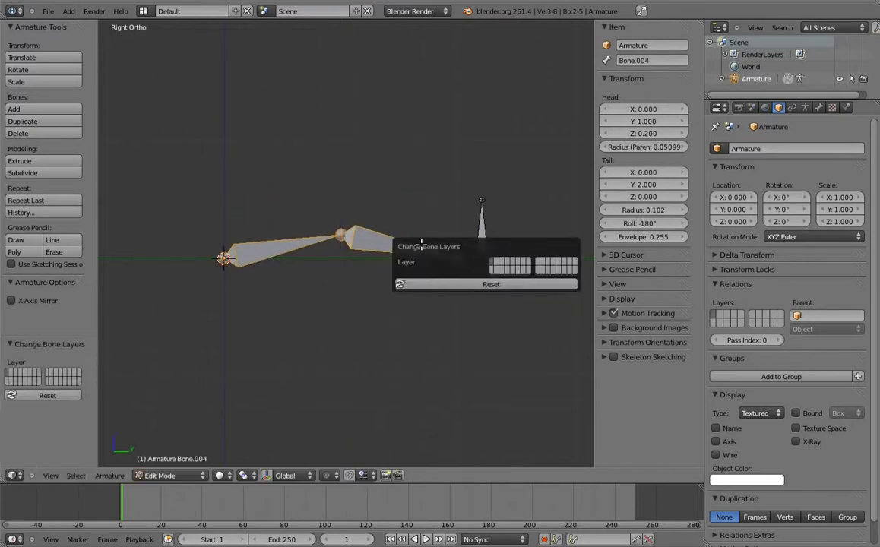
pyautogui.press('2')
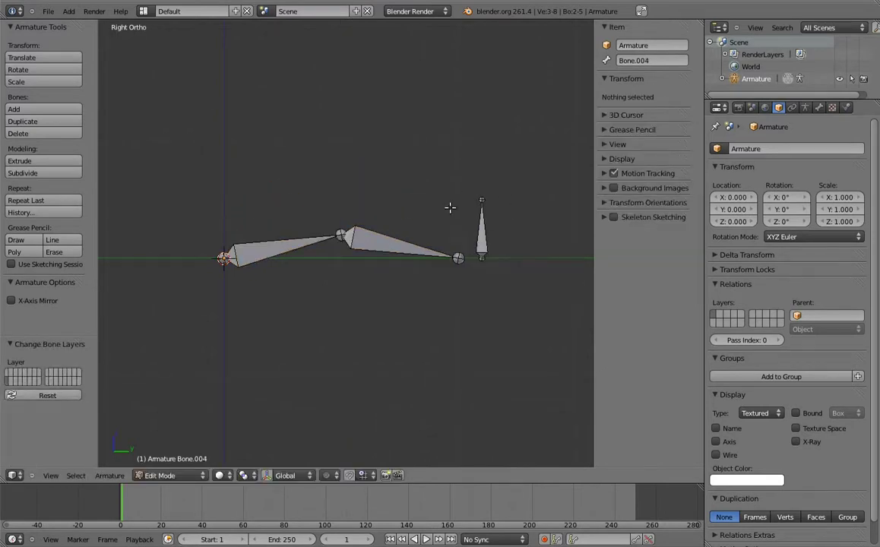
pyautogui.hotkey('ctrl', 'Tab')
pyautogui.rightClick(495, 225)
# Step: Move the IK target to bend the arm, then set Bone.001's Copy Rotation influence to 0
pyautogui.press('g')
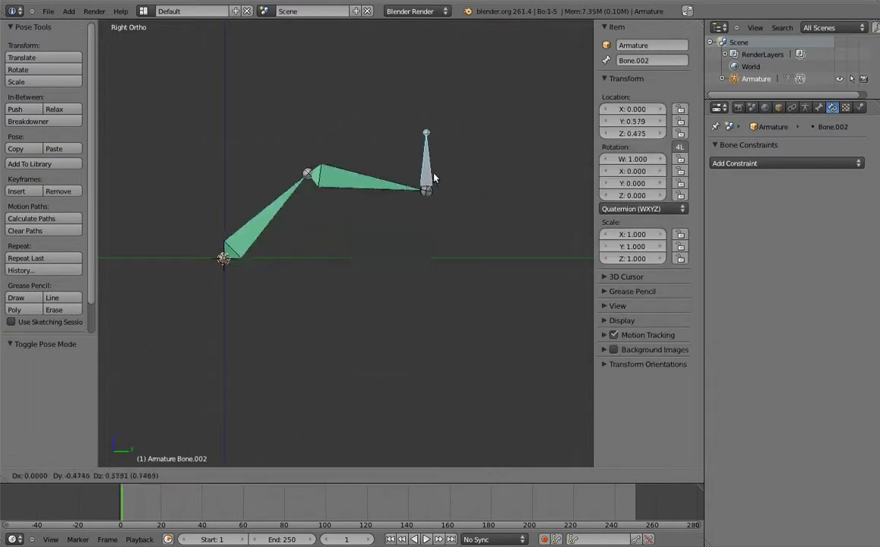
pyautogui.click(325, 118)
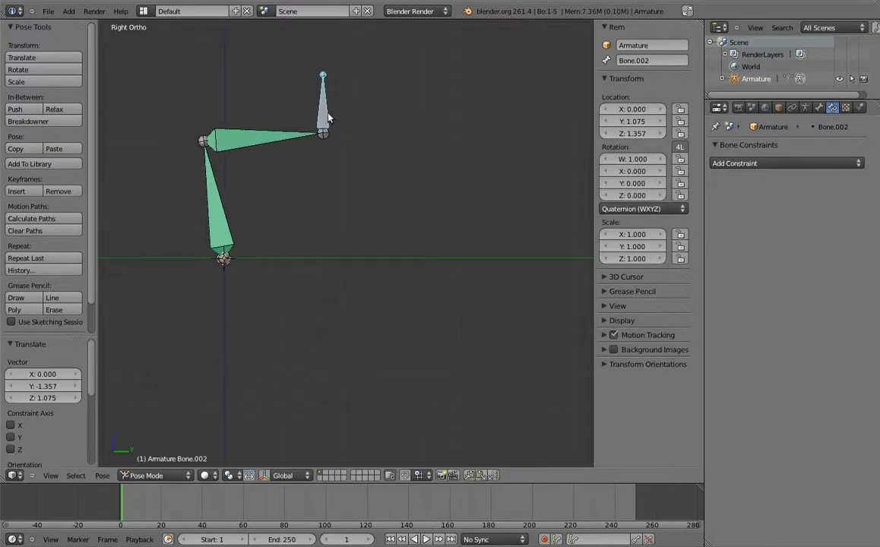
pyautogui.rightClick(218, 201)
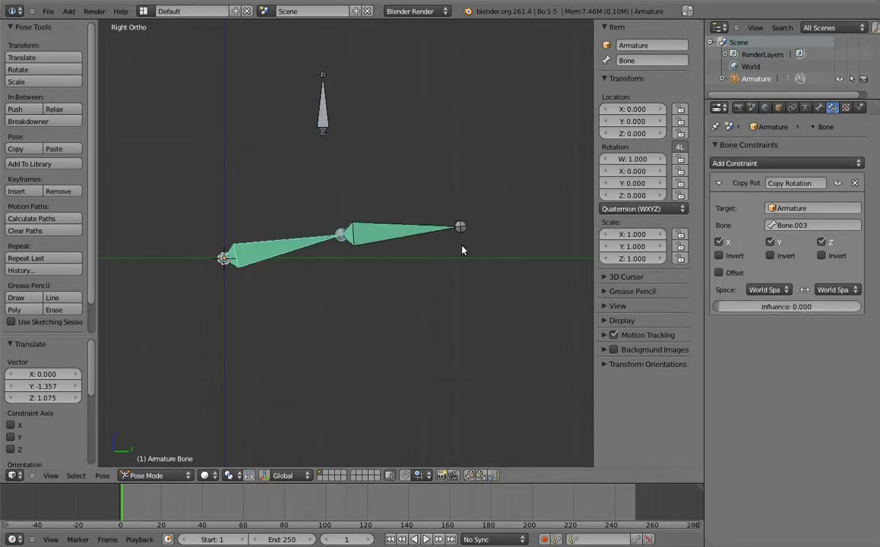
pyautogui.rightClick(425, 240)
pyautogui.moveTo(764, 307); pyautogui.dragTo(519, 301)
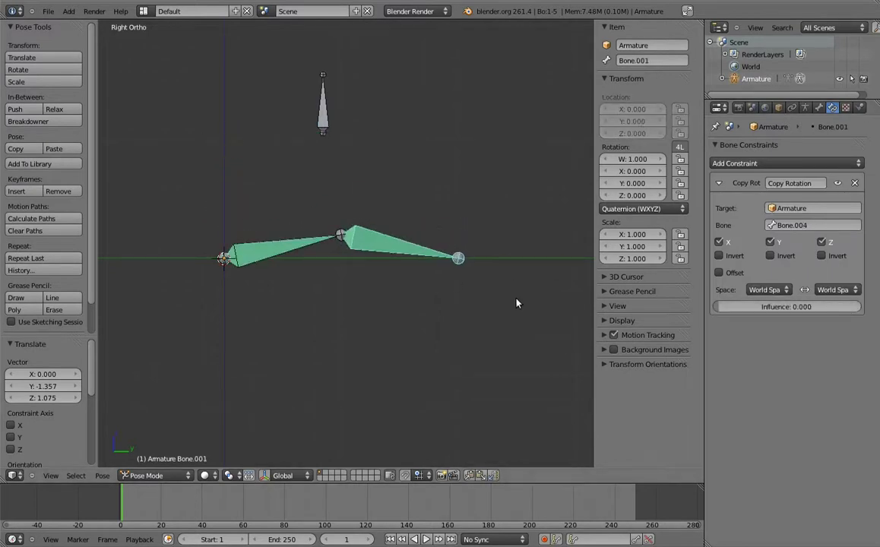
# Step: Rotate the arm to a steep diagonal and point Bone.001 up and to the right
pyautogui.press('r')
pyautogui.click(324, 398)
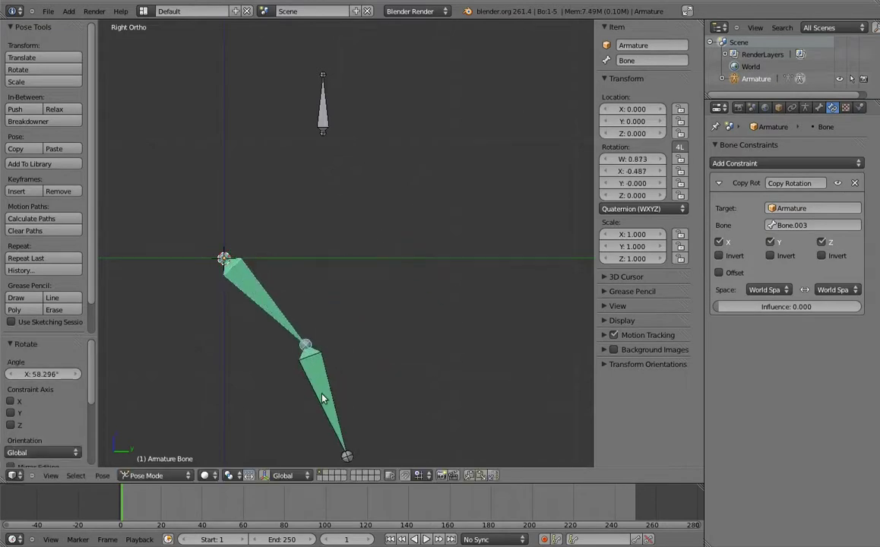
pyautogui.press('r')
pyautogui.click(366, 232)
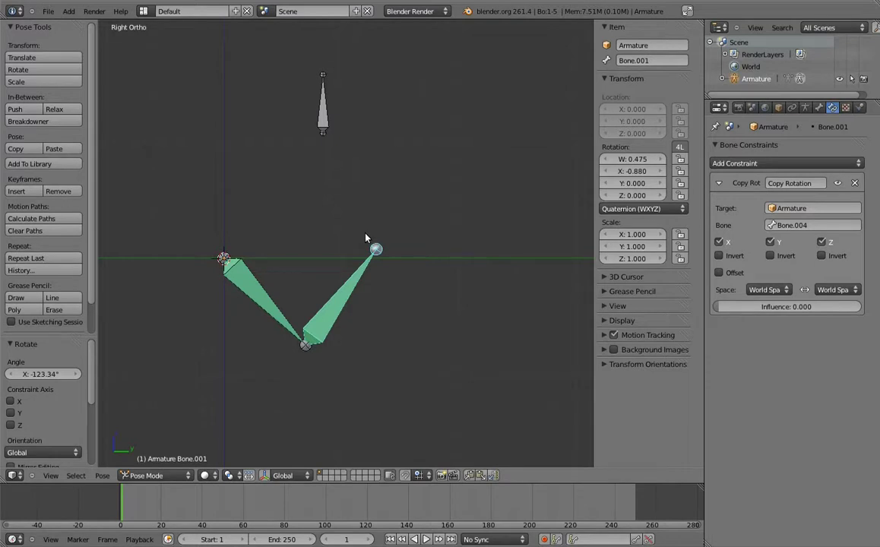
# Step: Restore Copy Rotation influence to 1 on Bone.001 and Bone, then clear all pose rotations
pyautogui.moveTo(726, 306); pyautogui.dragTo(859, 306)
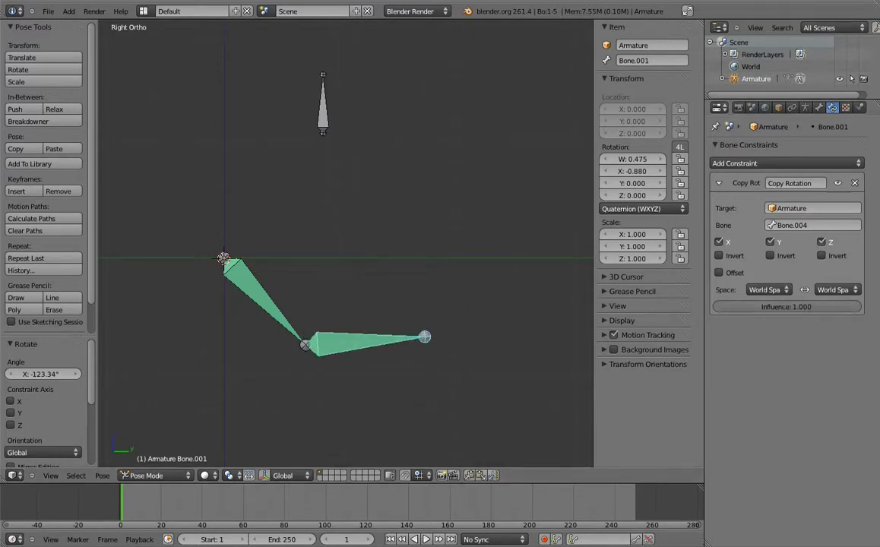
pyautogui.rightClick(241, 282)
pyautogui.moveTo(727, 306); pyautogui.dragTo(874, 292)
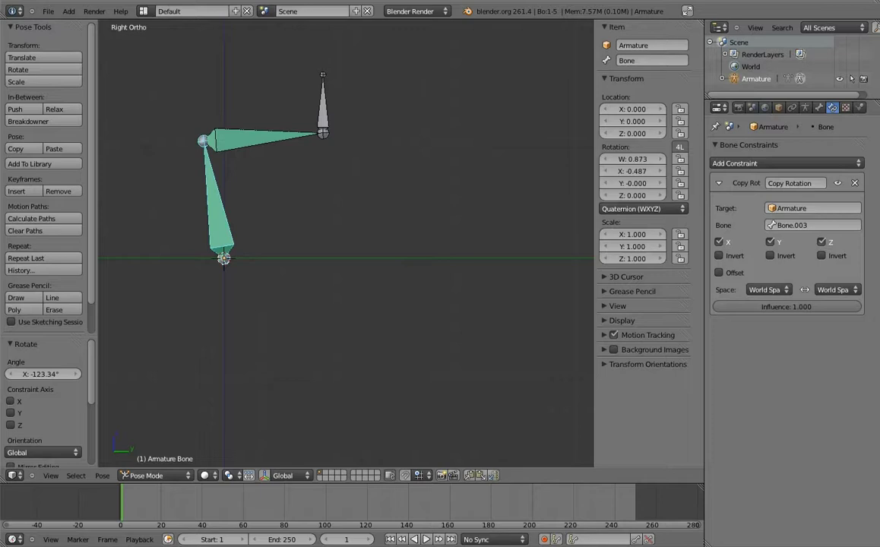
pyautogui.click(430, 192)
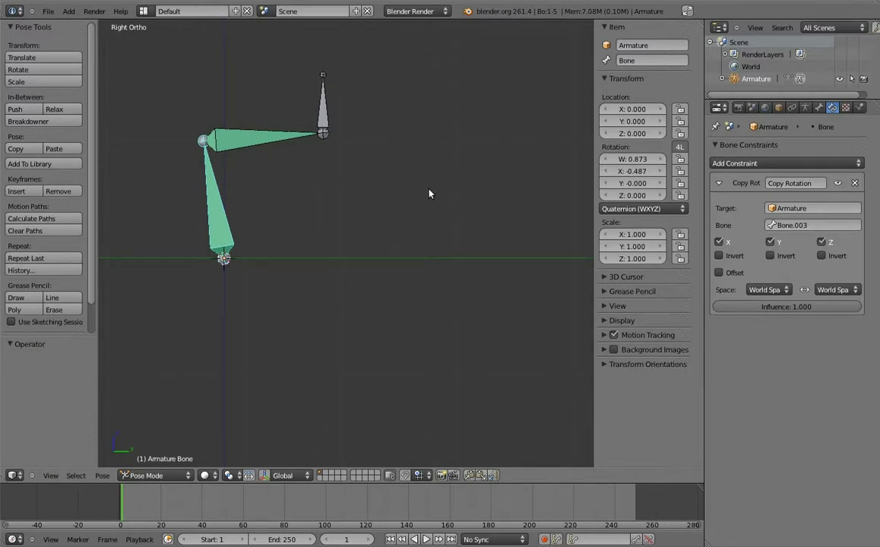
pyautogui.press('a')
pyautogui.hotkey('alt', 'r')
pyautogui.press('a')
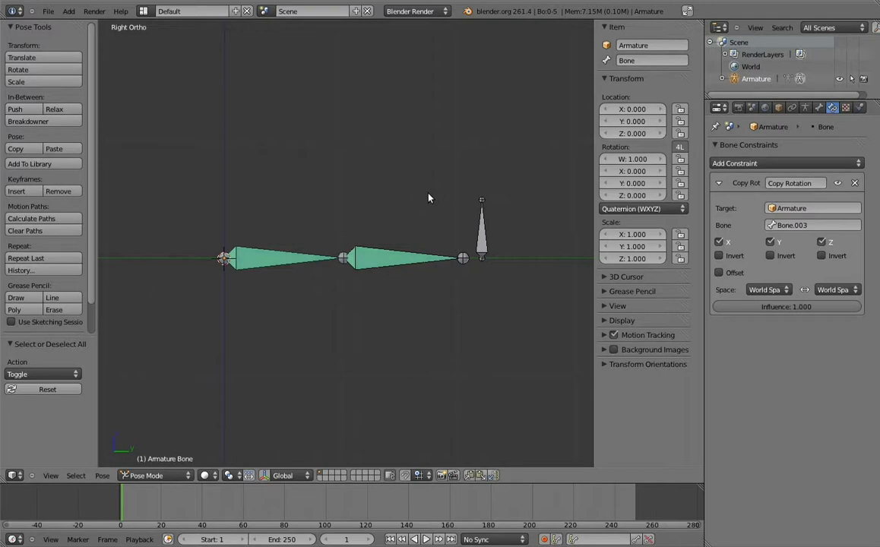
# Step: In Edit Mode, lay Bone.002's tip flat along the arm line
pyautogui.press('Tab')
pyautogui.rightClick(481, 199)
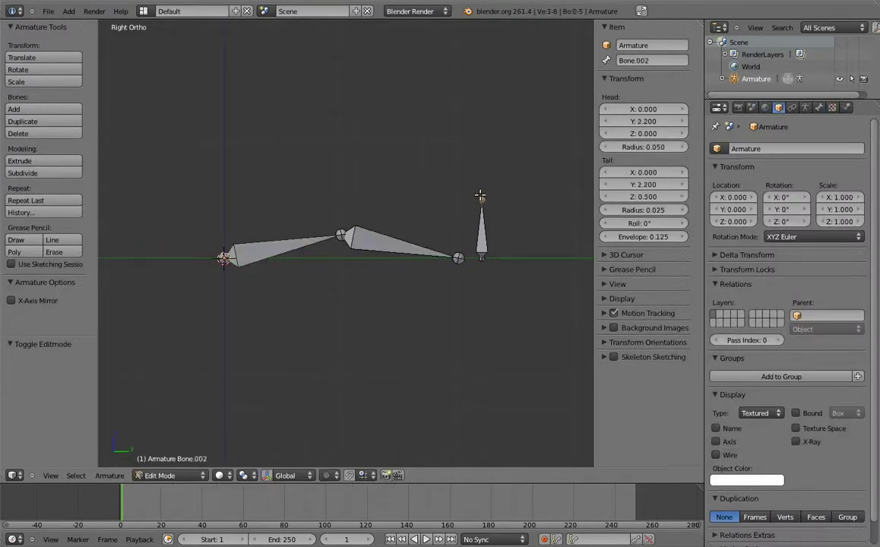
pyautogui.press('g')
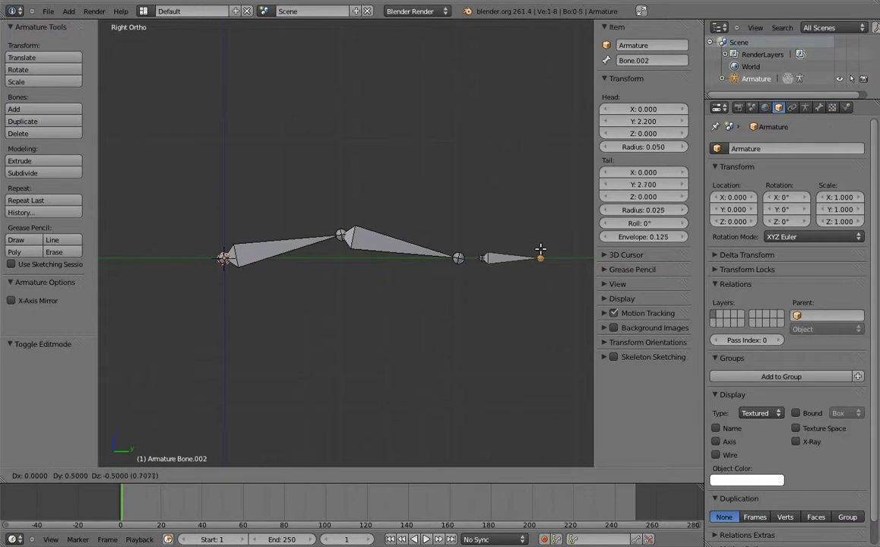
pyautogui.click(541, 249)
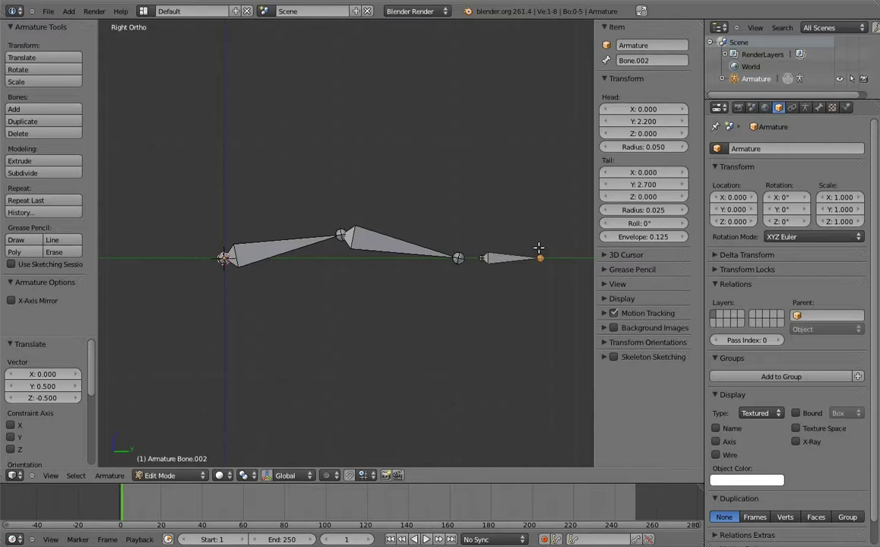
# Step: Create a copy 0.2 back along Y and connect it to Bone.001 as its parent
pyautogui.press('e')
pyautogui.press('y')
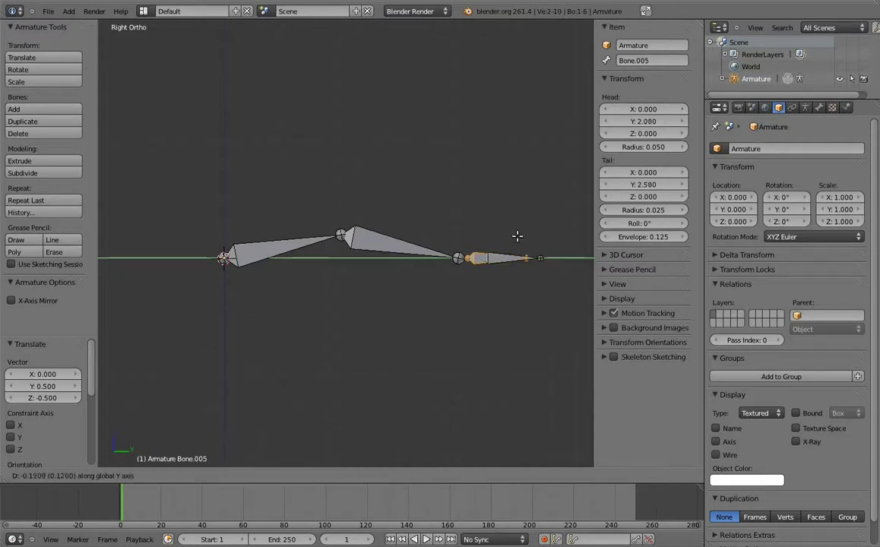
pyautogui.press('Return')
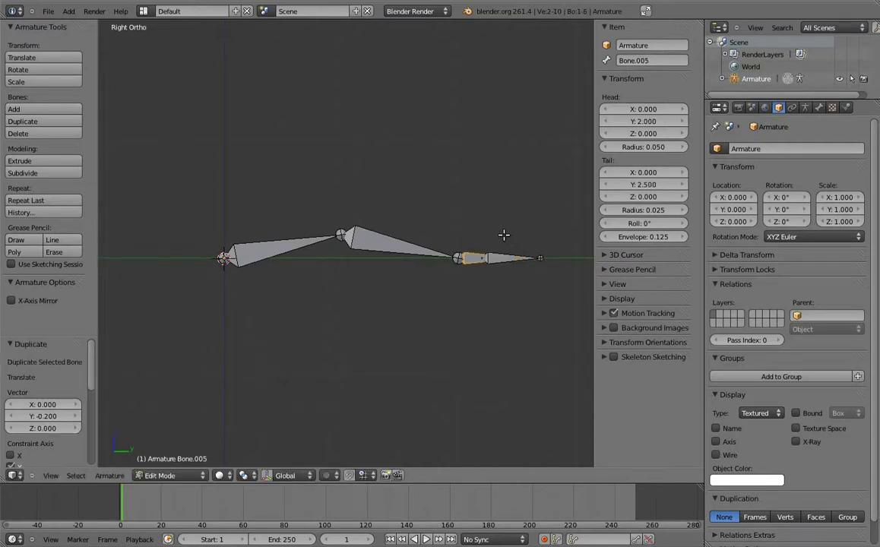
pyautogui.rightClick(430, 244)
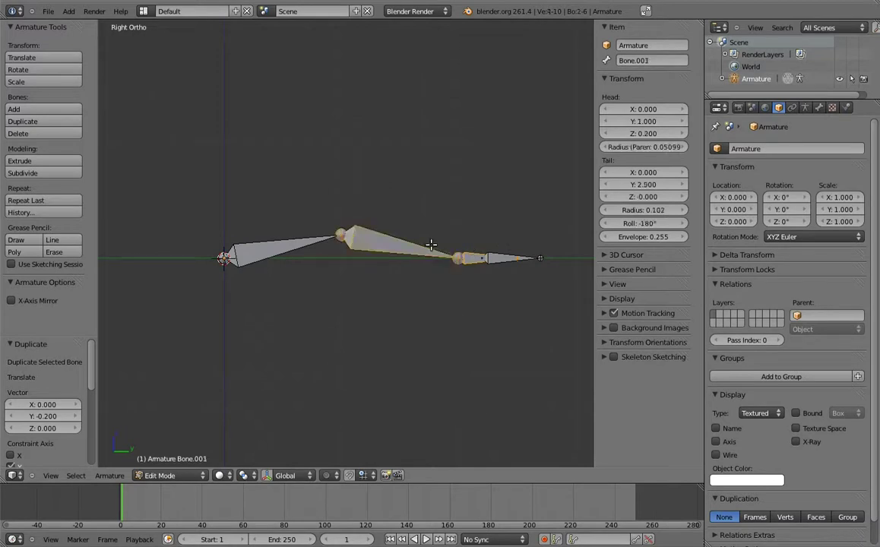
pyautogui.hotkey('ctrl', 'p')
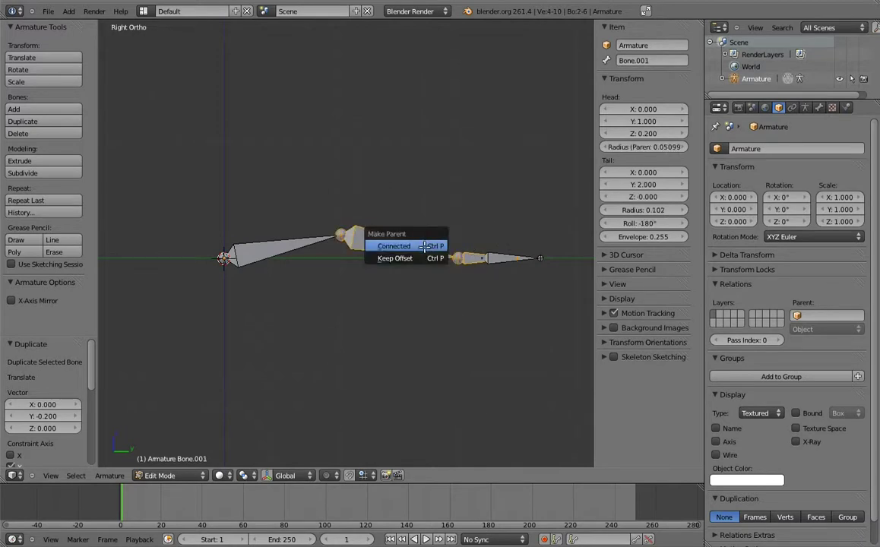
pyautogui.click(427, 245)
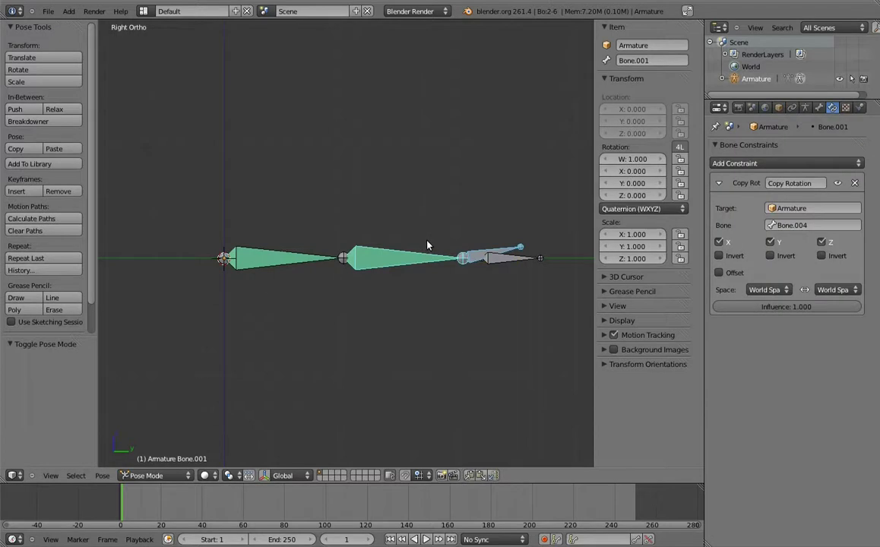
# Step: Add a Copy Rotation constraint to Bone.005 targeting Bone.002
pyautogui.rightClick(515, 260)
pyautogui.keyDown('shift'); pyautogui.rightClick(512, 250); pyautogui.keyUp('shift')
pyautogui.hotkey('shift', 'ctrl', 'c')
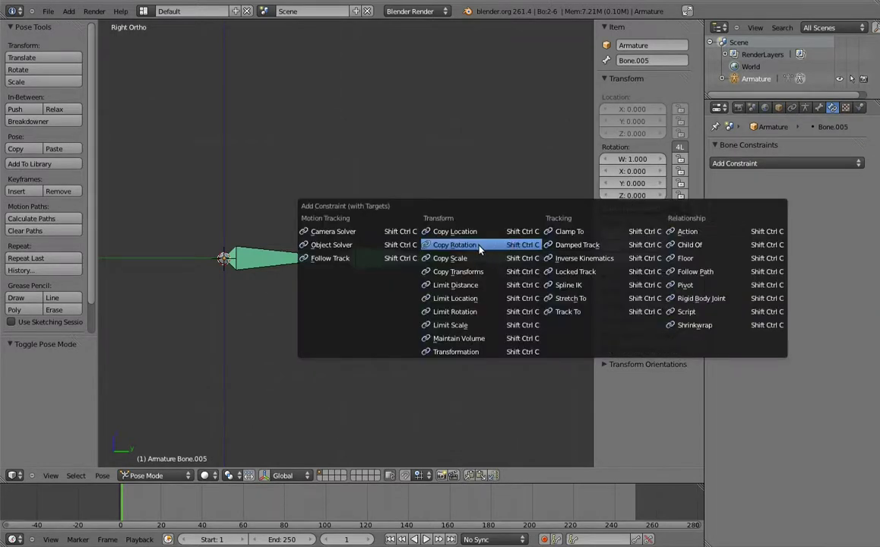
pyautogui.click(479, 246)
# Step: Move and rotate the IK target Bone.002 to test how the chain follows
pyautogui.rightClick(534, 265)
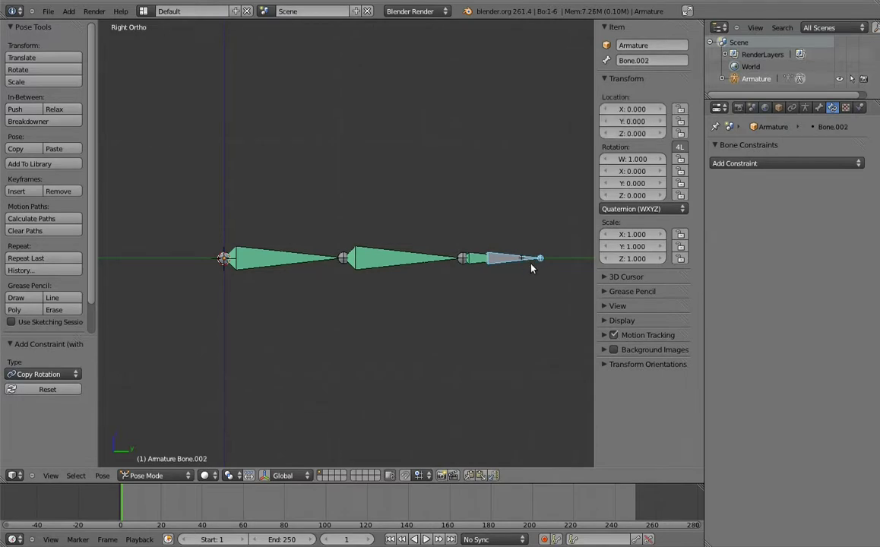
pyautogui.press('g')
pyautogui.click(308, 189)
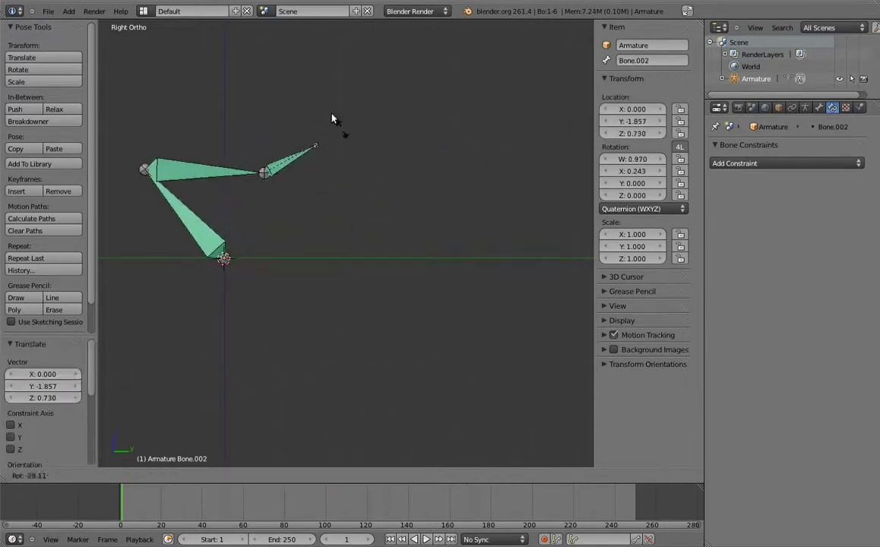
pyautogui.press('r')
pyautogui.click(246, 121)
pyautogui.press('g')
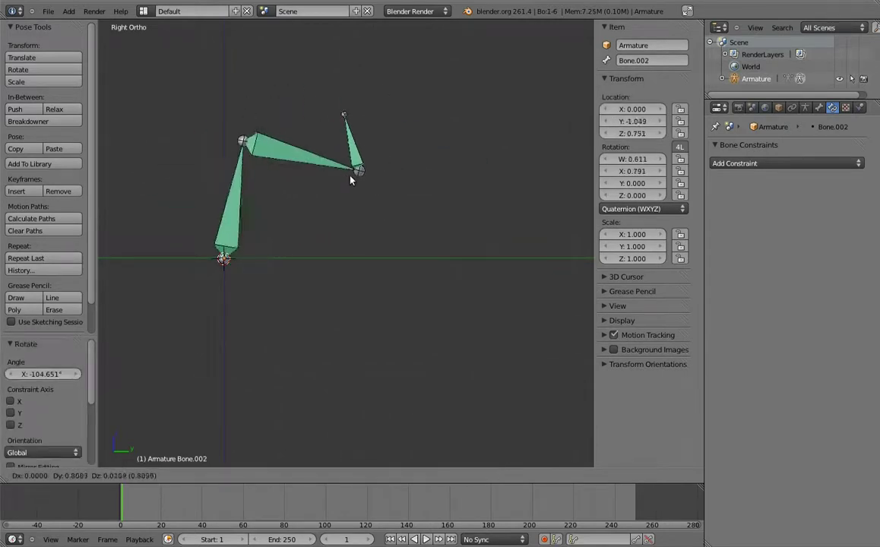
pyautogui.click(353, 184)
# Step: Lower the Copy Rotation influence to 0 on the root bone and the next arm bone
pyautogui.rightClick(231, 220)
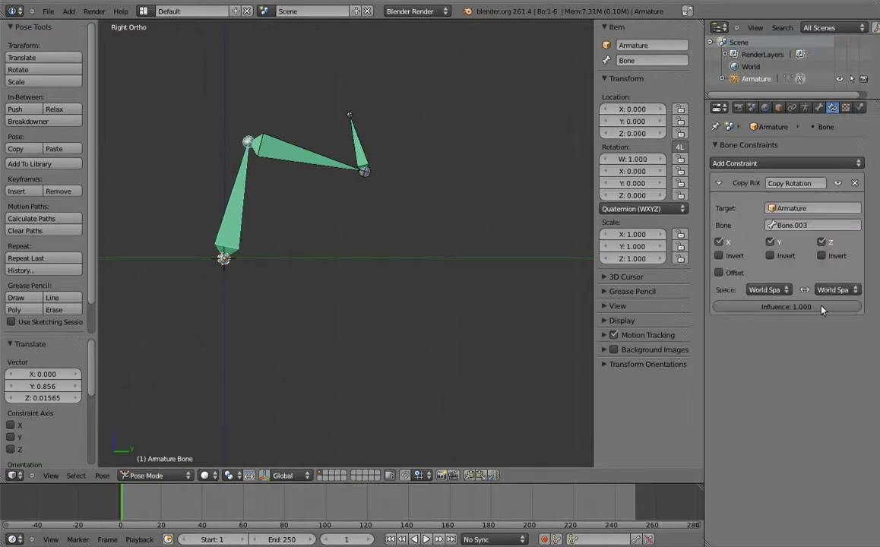
pyautogui.moveTo(821, 310); pyautogui.dragTo(602, 308)
pyautogui.rightClick(409, 258)
pyautogui.rightClick(450, 236)
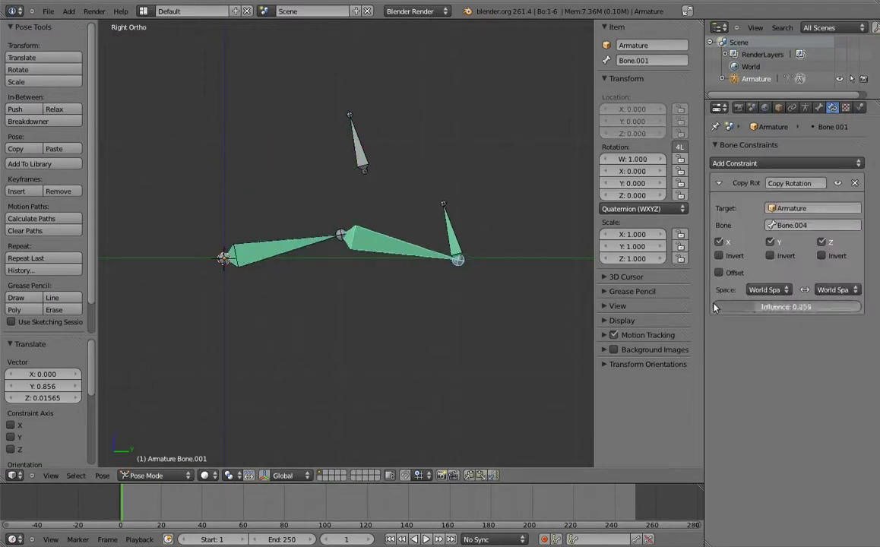
pyautogui.moveTo(814, 308); pyautogui.dragTo(715, 308)
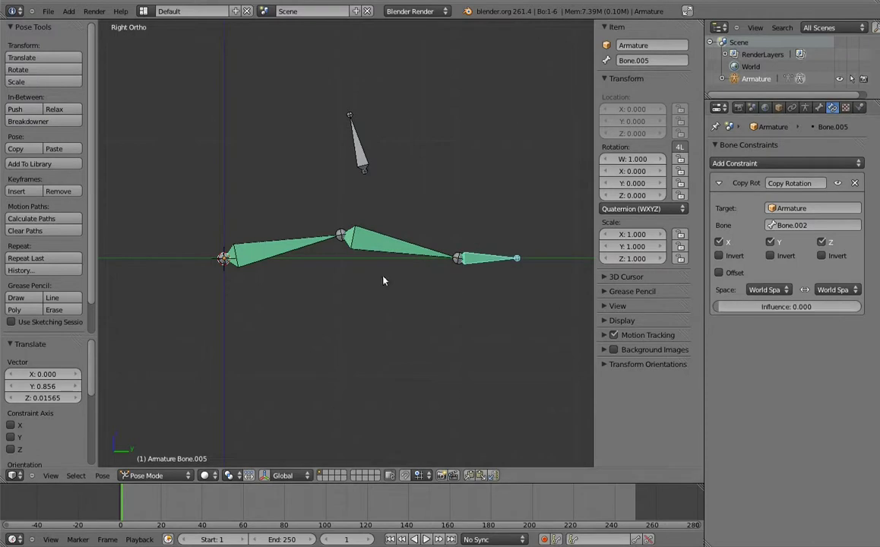
# Step: Rotate the upper, middle and end arm bones downward, leaving the end bone horizontal
pyautogui.rightClick(320, 244)
pyautogui.press('r')
pyautogui.click(370, 378)
pyautogui.rightClick(370, 378)
pyautogui.press('r')
pyautogui.click(277, 393)
pyautogui.rightClick(285, 448)
pyautogui.press('r')
pyautogui.click(348, 416)
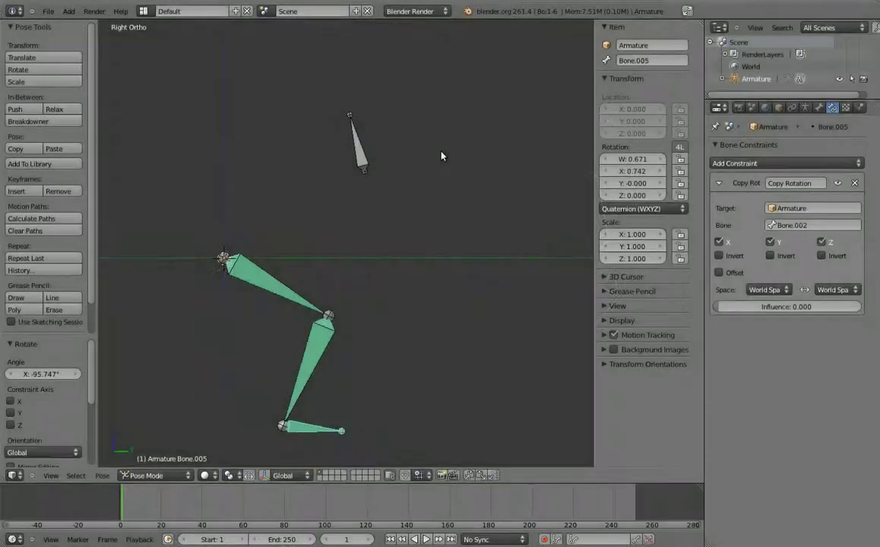
# Step: Clear the rotation and location of all the arm bones' poses
pyautogui.press('a')
pyautogui.press('a')
pyautogui.hotkey('alt', 'r')
pyautogui.hotkey('alt', 'g')
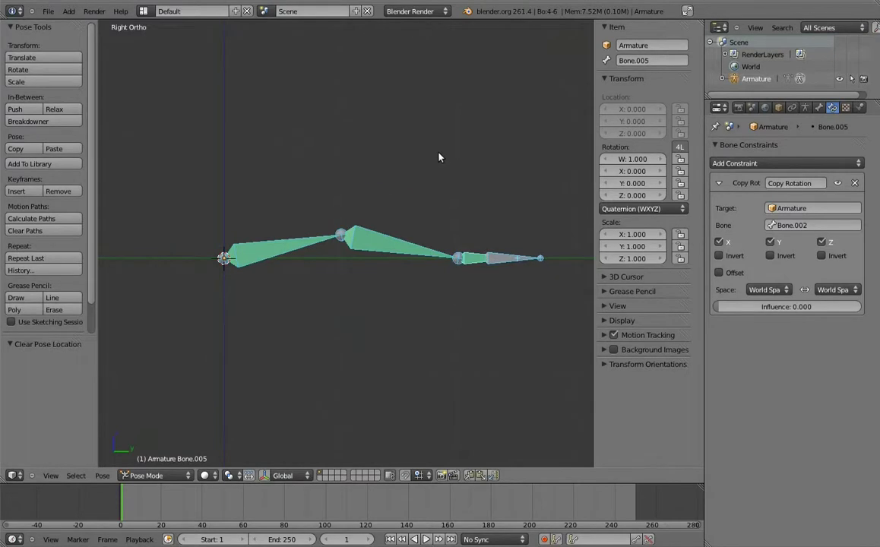
pyautogui.press('a')
# Step: Delete the Copy Rotation constraints from the root, middle and end bones, and move Bone.005 to a hidden layer
pyautogui.rightClick(277, 214)
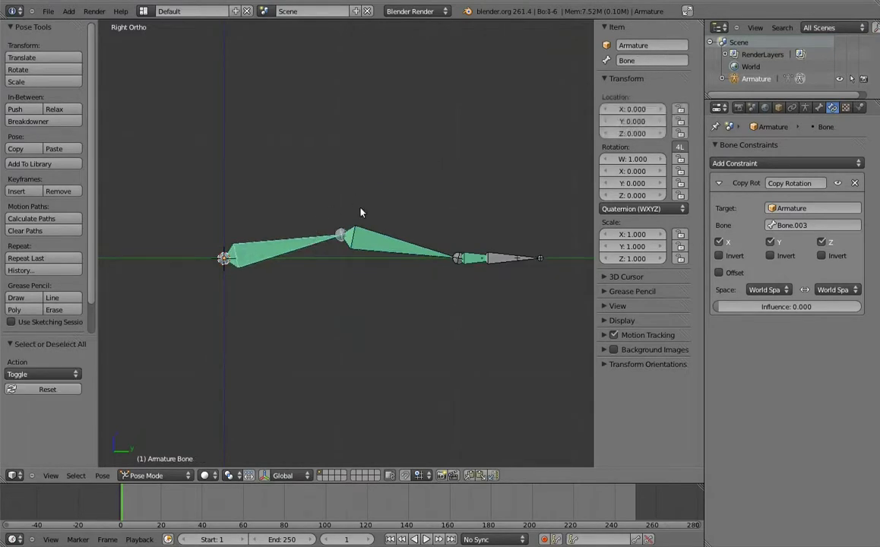
pyautogui.click(854, 183)
pyautogui.rightClick(417, 244)
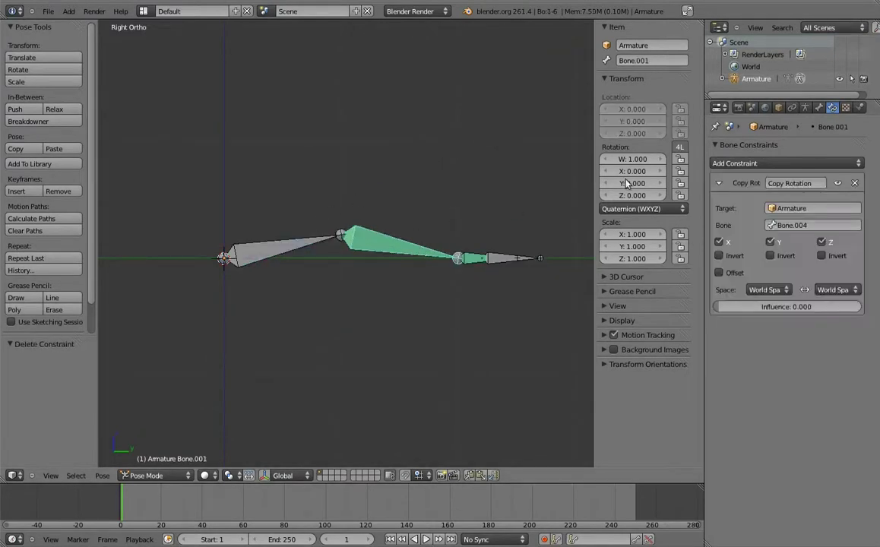
pyautogui.click(853, 183)
pyautogui.rightClick(465, 257)
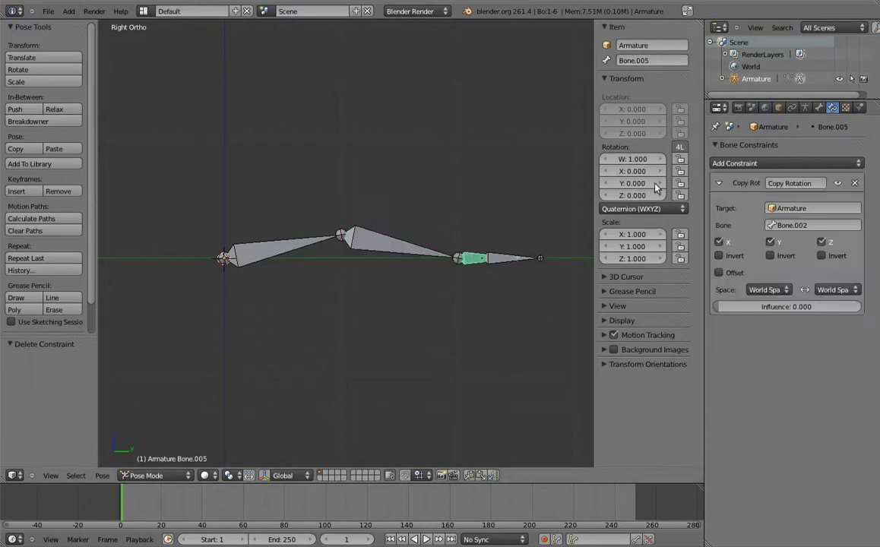
pyautogui.press('x')
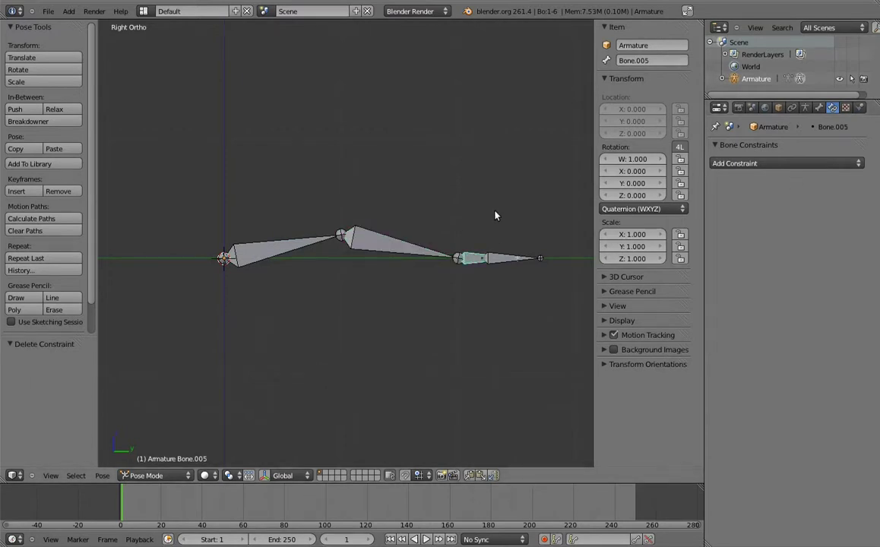
pyautogui.press('m')
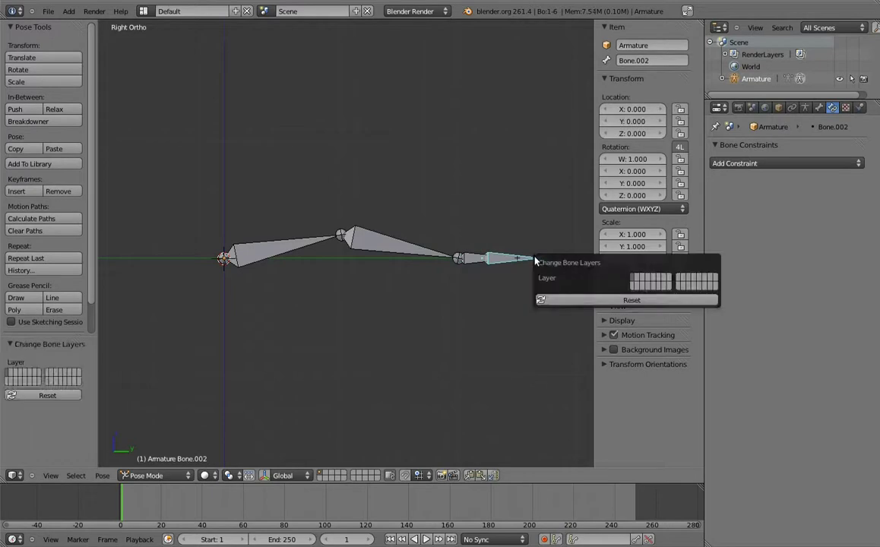
pyautogui.click(639, 281)
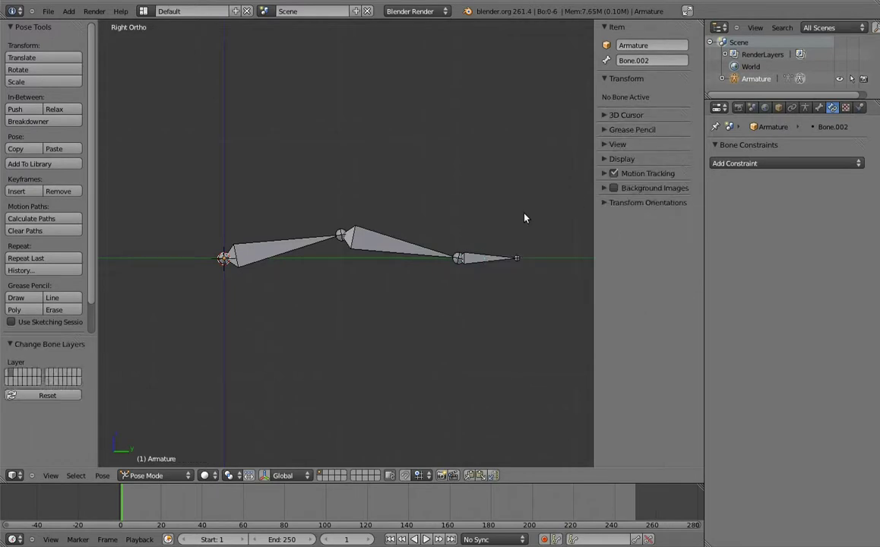
# Step: Duplicate the three arm bones in Edit Mode, placing the copy 0.5 units above on Z
pyautogui.click(313, 240)
pyautogui.press('Tab')
pyautogui.keyDown('shift'); pyautogui.click(393, 241); pyautogui.keyUp('shift')
pyautogui.keyDown('shift'); pyautogui.click(481, 257); pyautogui.keyUp('shift')
pyautogui.hotkey('shift', 'd')
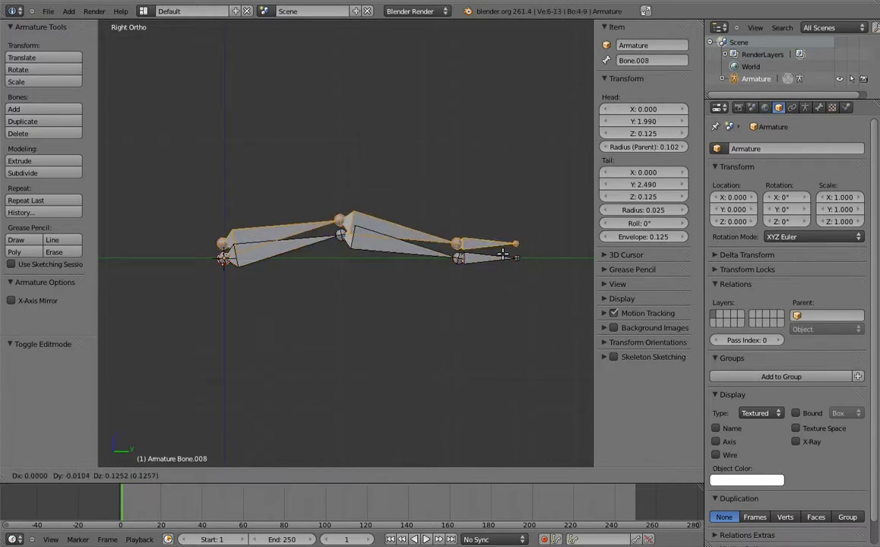
pyautogui.press('z')
pyautogui.click(513, 213)
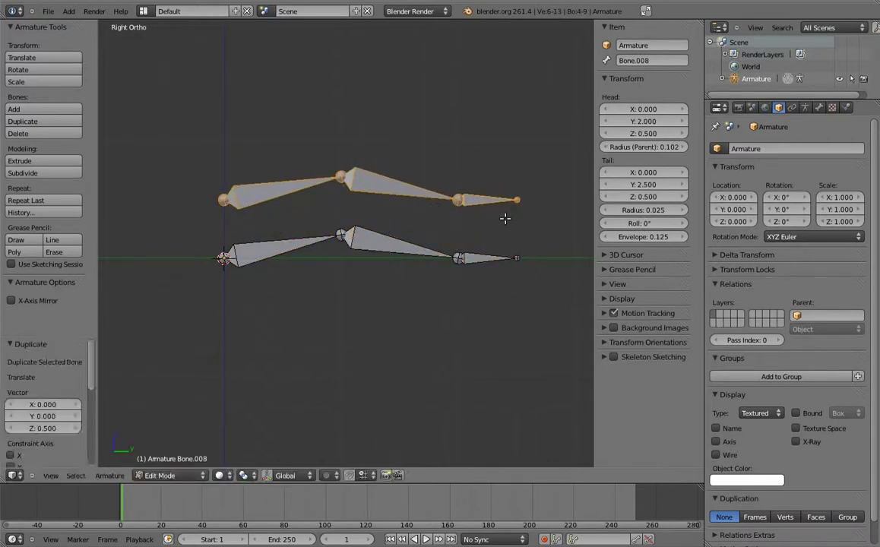
# Step: Move the duplicated bones to layer 2 and return to Pose Mode
pyautogui.press('m')
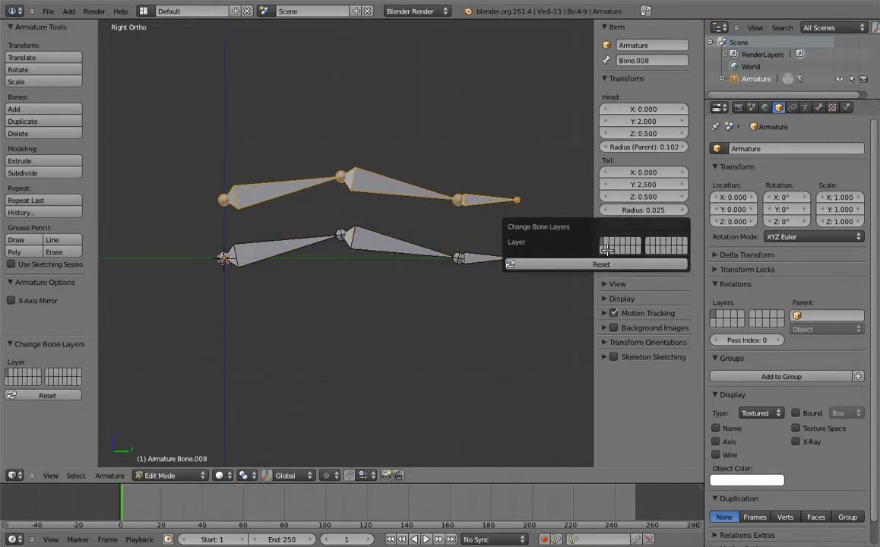
pyautogui.press('2')
pyautogui.hotkey('ctrl', 'Tab')
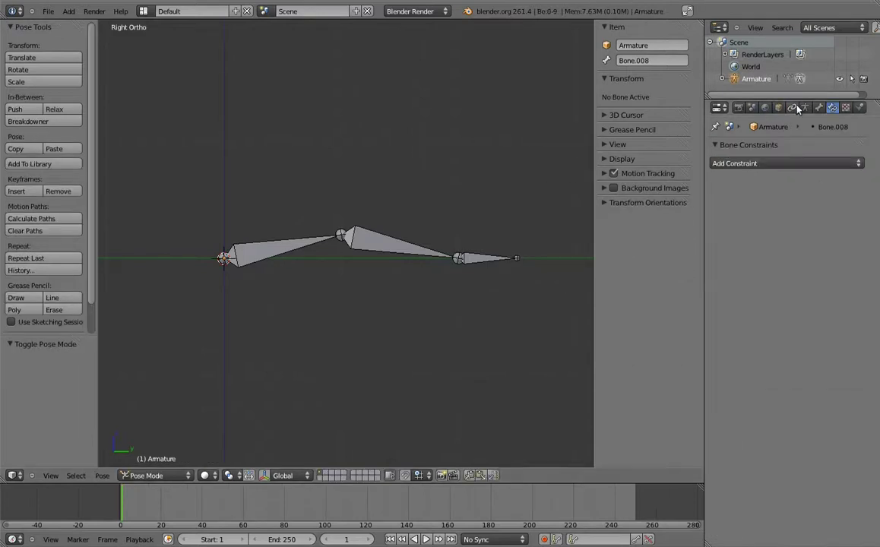
pyautogui.click(805, 107)
# Step: Show the duplicate chain's layer and make the upper root and middle bones copy their lower bones' rotation
pyautogui.keyDown('shift'); pyautogui.click(718, 221); pyautogui.keyUp('shift')
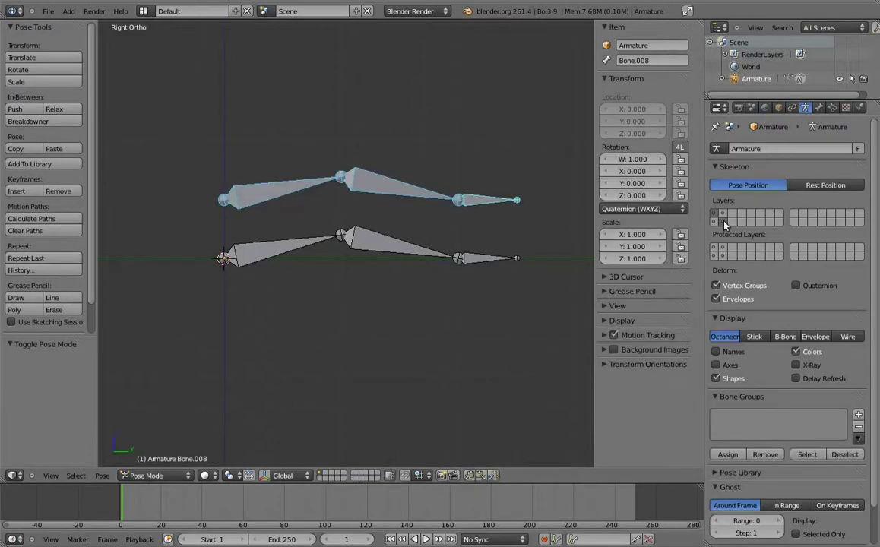
pyautogui.rightClick(282, 250)
pyautogui.keyDown('shift'); pyautogui.rightClick(294, 190); pyautogui.keyUp('shift')
pyautogui.hotkey('shift', 'ctrl', 'c')
pyautogui.click(291, 189)
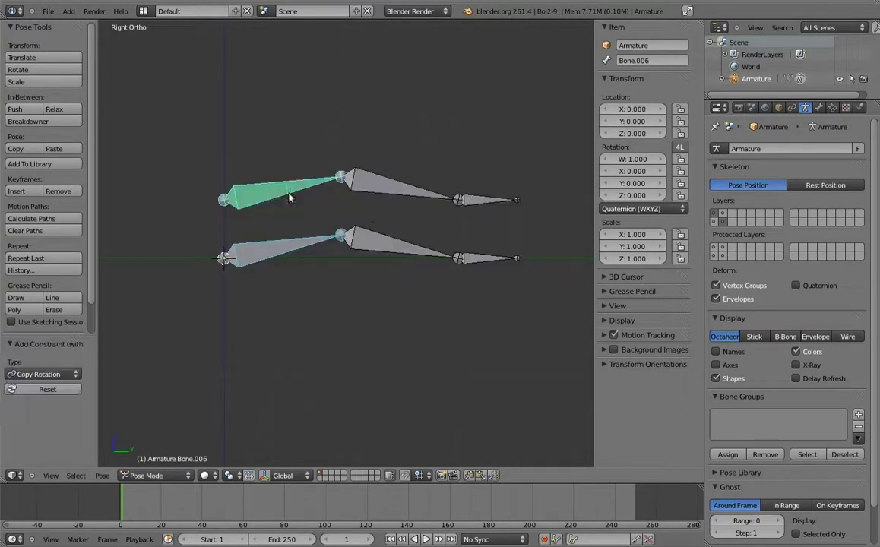
pyautogui.rightClick(373, 248)
pyautogui.keyDown('shift'); pyautogui.rightClick(399, 191); pyautogui.keyUp('shift')
pyautogui.hotkey('shift', 'ctrl', 'c')
pyautogui.click(391, 190)
# Step: Give the upper end bone Bone.008 a Copy Rotation constraint targeting Bone.005
pyautogui.rightClick(486, 263)
pyautogui.keyDown('shift'); pyautogui.rightClick(491, 204); pyautogui.keyUp('shift')
pyautogui.hotkey('shift', 'ctrl', 'c')
pyautogui.click(485, 207)
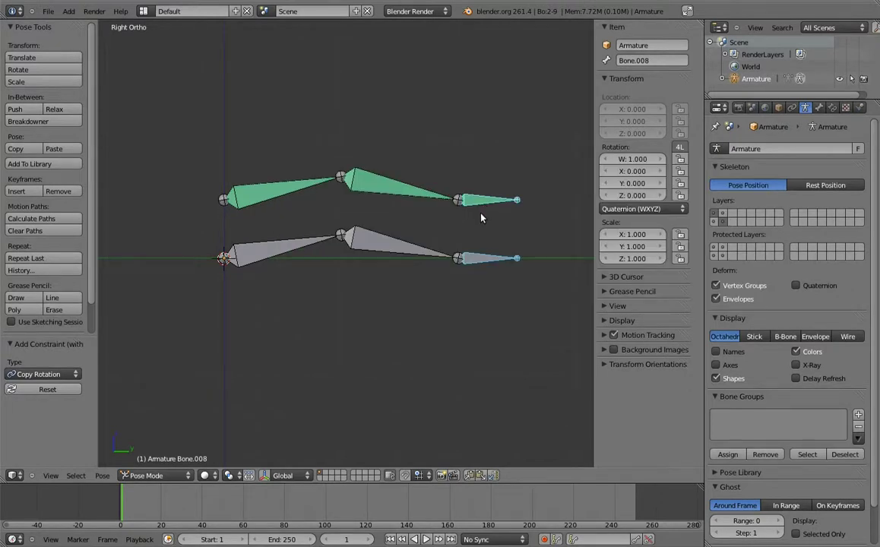
pyautogui.click(832, 107)
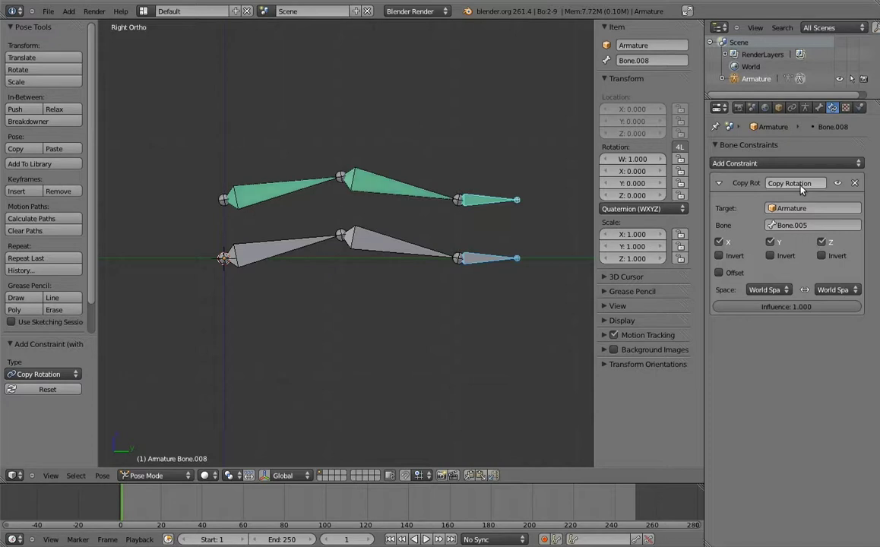
# Step: Rename the existing Copy Rotation constraint to 'FK'
pyautogui.doubleClick(801, 189)
pyautogui.write('FK')
pyautogui.press('Return')
pyautogui.rightClick(471, 200)
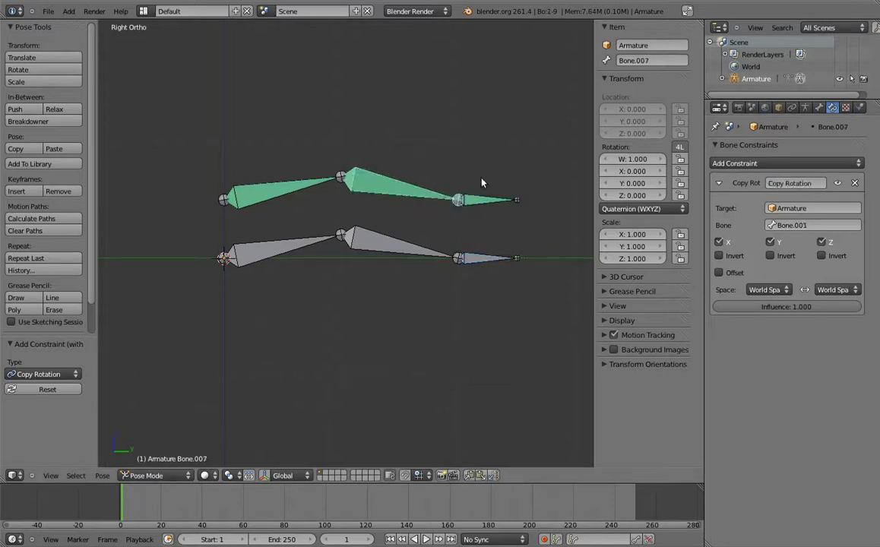
pyautogui.rightClick(306, 186)
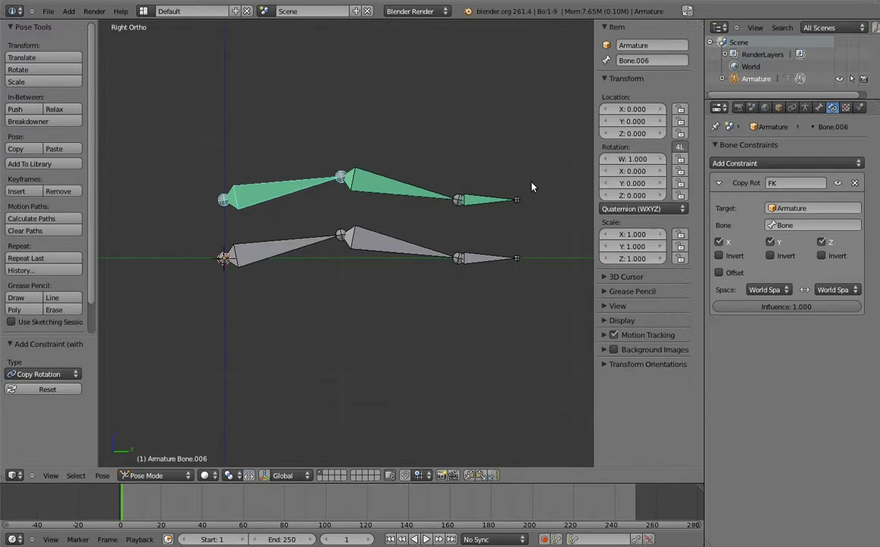
# Step: Hide the lower FK chain's layer and show the layer holding the IK chain
pyautogui.click(806, 109)
pyautogui.click(720, 222)
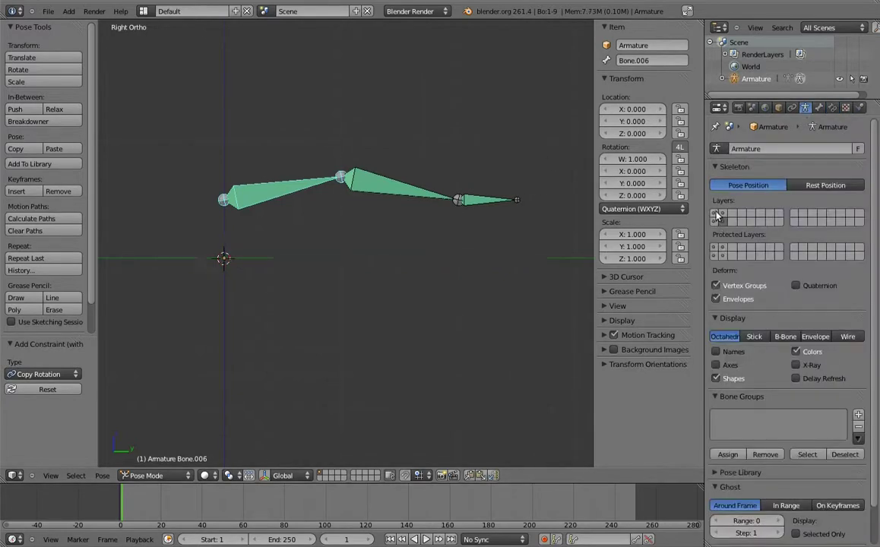
pyautogui.keyDown('shift'); pyautogui.click(716, 218); pyautogui.keyUp('shift')
pyautogui.keyDown('shift'); pyautogui.click(715, 213); pyautogui.keyUp('shift')
# Step: Add a second Copy Rotation constraint to each upper bone, targeting its matching IK bone
pyautogui.rightClick(304, 256)
pyautogui.hotkey('shift', 'ctrl', 'c')
pyautogui.click(308, 179)
pyautogui.rightClick(387, 258)
pyautogui.hotkey('shift', 'ctrl', 'c')
pyautogui.click(395, 218)
pyautogui.rightClick(508, 259)
pyautogui.hotkey('shift', 'ctrl', 'c')
pyautogui.click(491, 201)
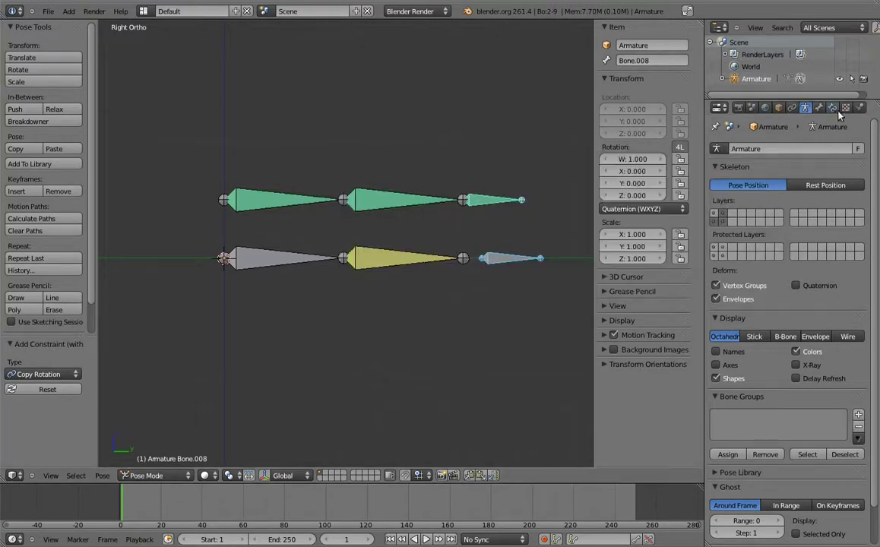
# Step: Rename the second constraint to 'IK'
pyautogui.click(833, 107)
pyautogui.click(784, 329)
pyautogui.write('IK')
pyautogui.press('Return')
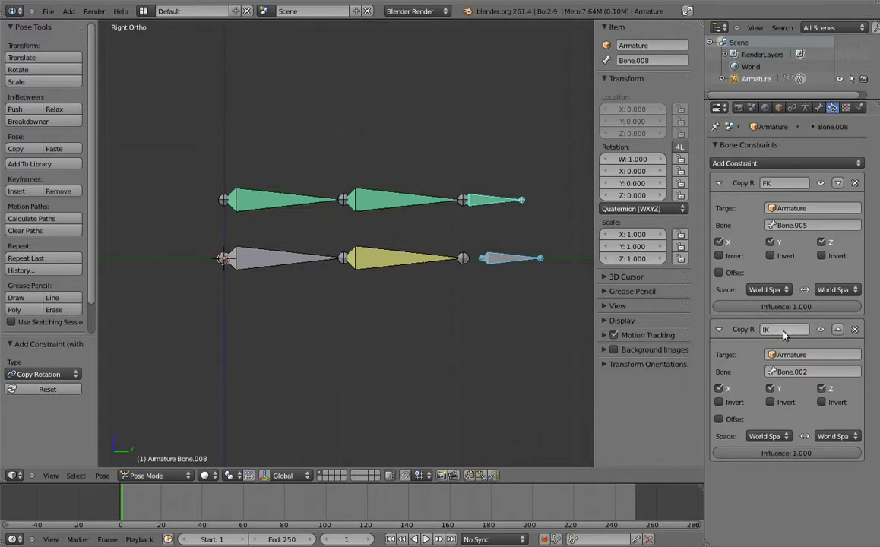
pyautogui.rightClick(403, 202)
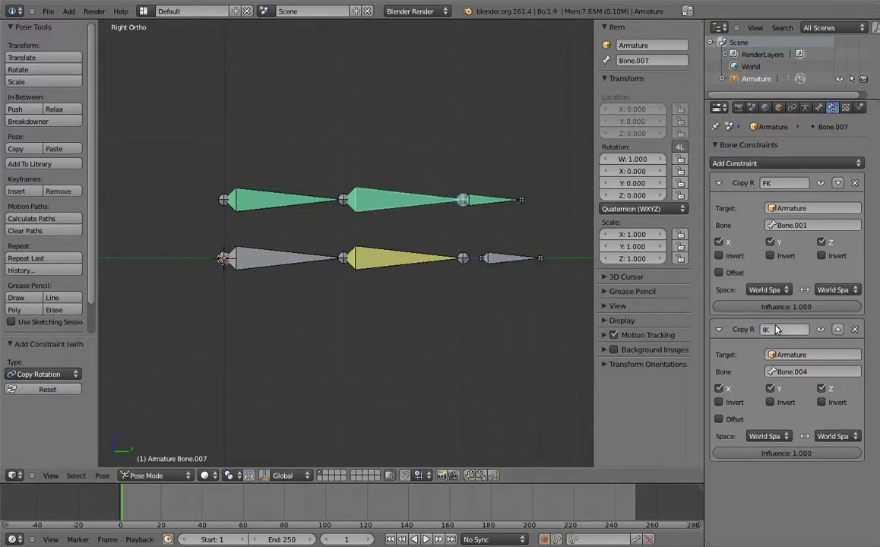
pyautogui.rightClick(270, 184)
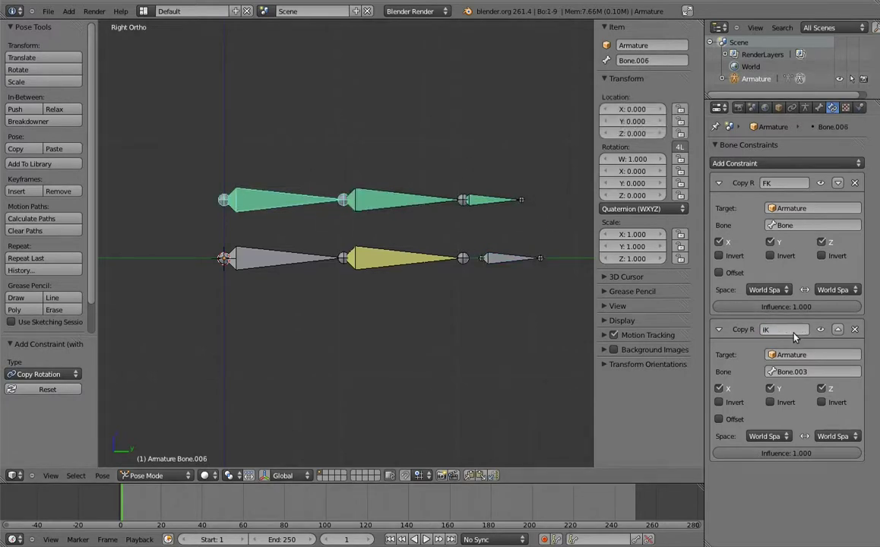
pyautogui.click(805, 107)
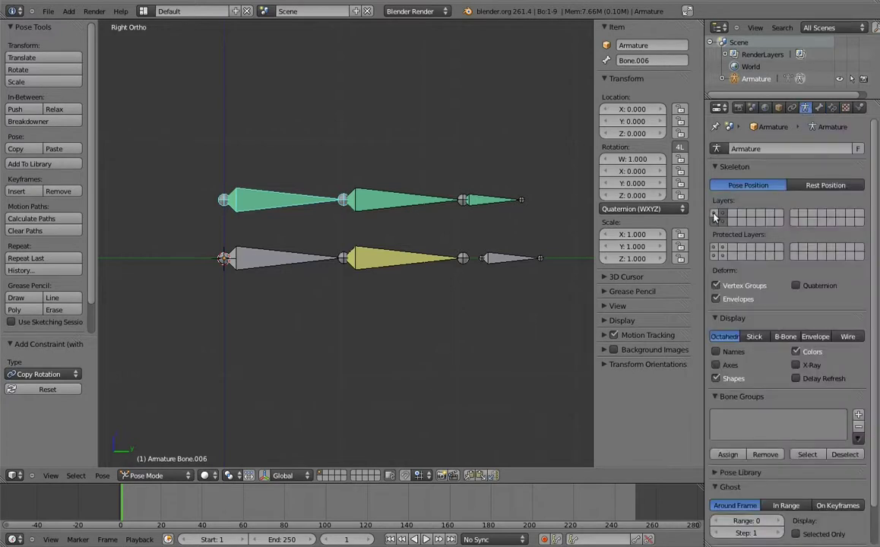
# Step: Move the IK chain's end bone to test the chain
pyautogui.rightClick(540, 260)
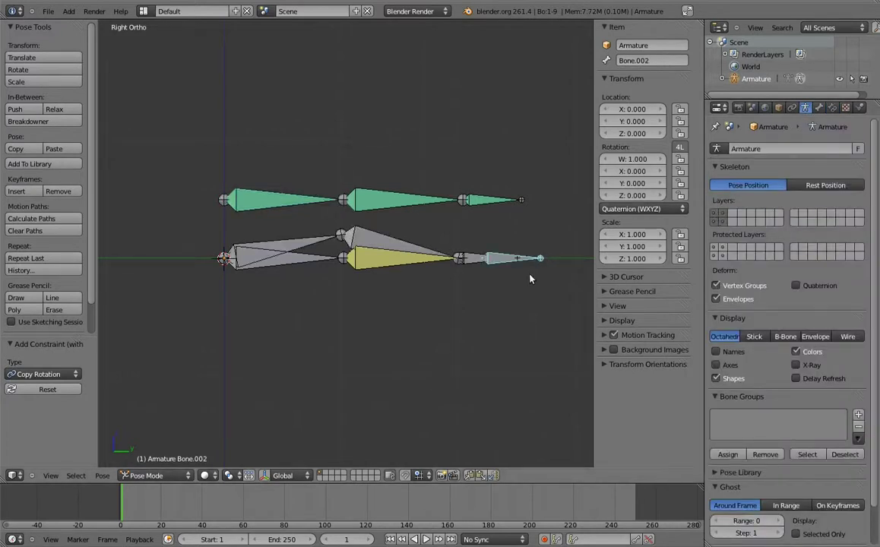
pyautogui.press('g')
pyautogui.click(450, 224)
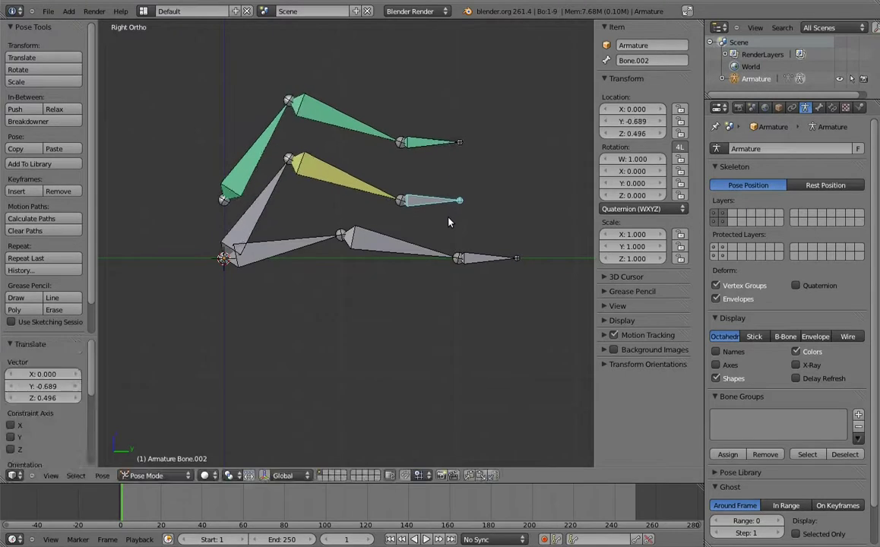
# Step: Pose the FK chain by rotating Bone, Bone.001 to 122.298° and Bone.005 pointing up
pyautogui.rightClick(312, 242)
pyautogui.press('r')
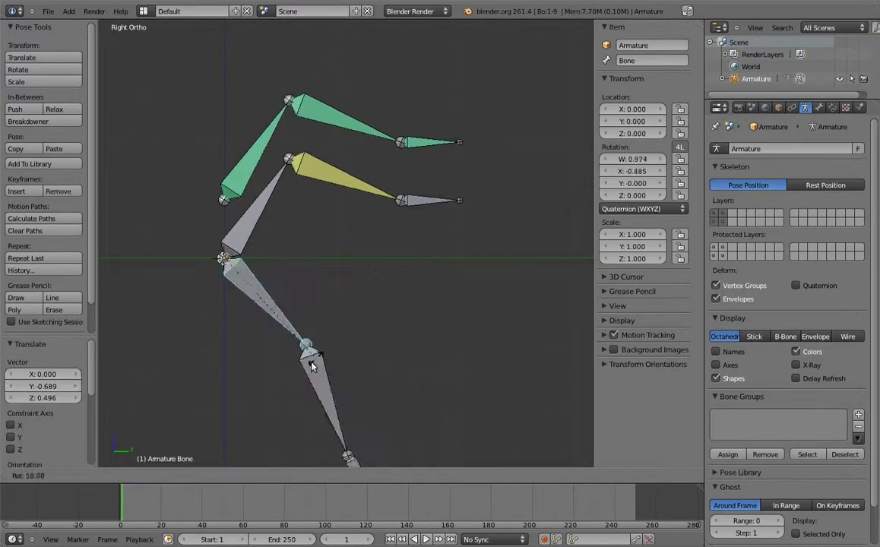
pyautogui.click(288, 362)
pyautogui.rightClick(287, 362)
pyautogui.press('r')
pyautogui.click(235, 326)
pyautogui.rightClick(150, 312)
pyautogui.press('r')
pyautogui.rightClick(134, 294)
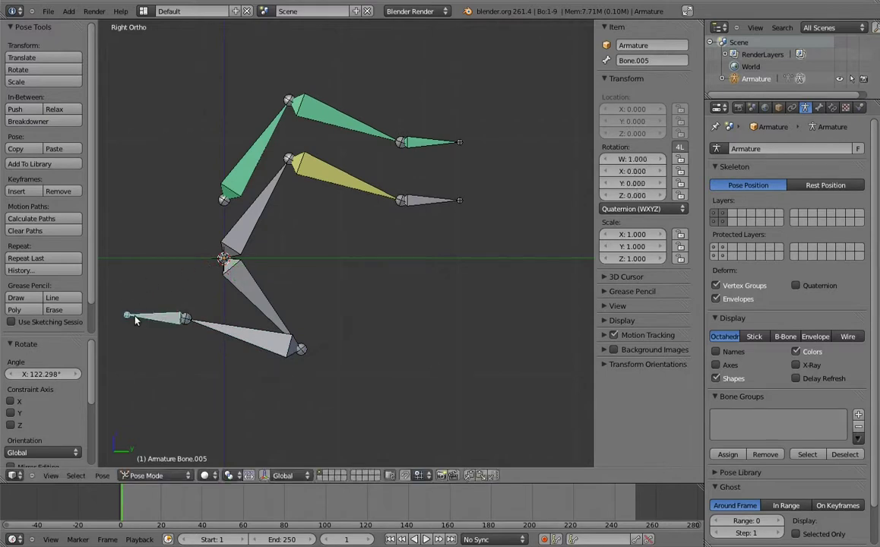
pyautogui.press('r')
pyautogui.click(188, 230)
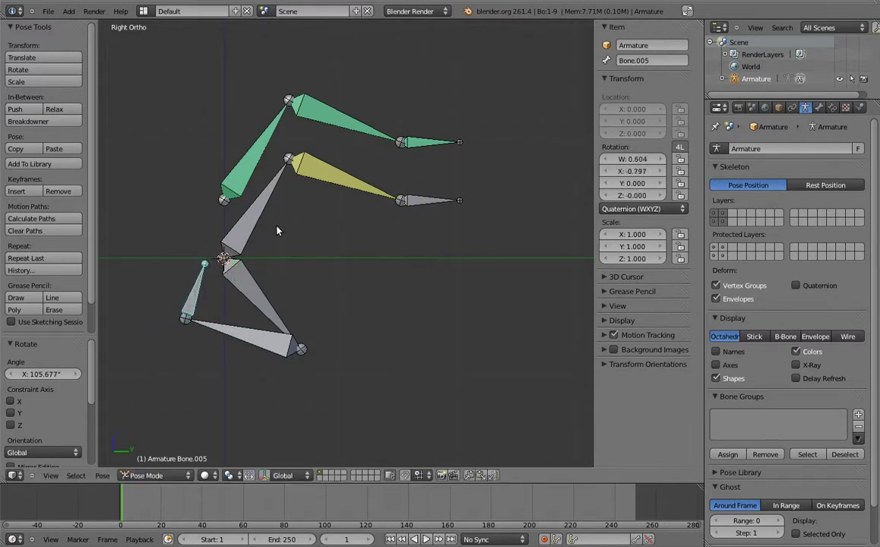
# Step: Set the IK Copy Rotation influence to 0.000 on Bone.006, Bone.007 and Bone.008
pyautogui.rightClick(286, 145)
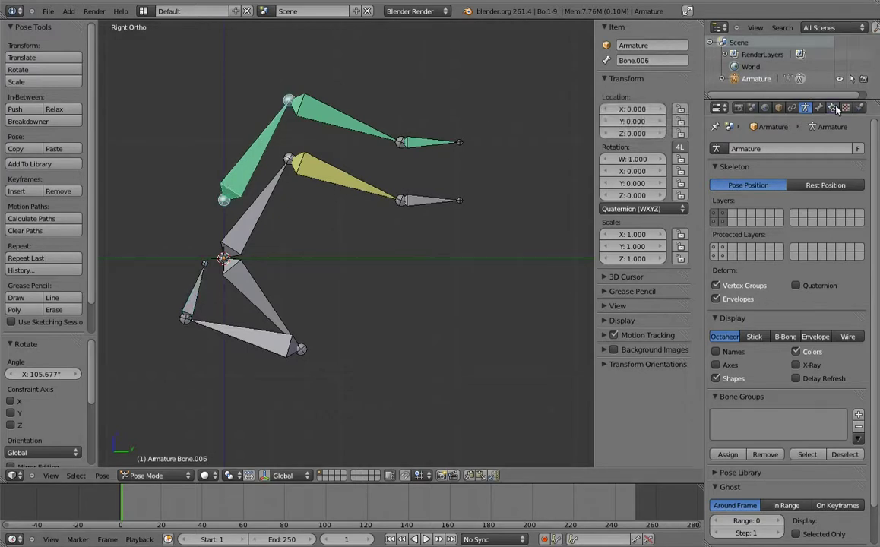
pyautogui.click(834, 108)
pyautogui.moveTo(787, 454); pyautogui.dragTo(525, 437)
pyautogui.click(474, 419)
pyautogui.rightClick(361, 314)
pyautogui.moveTo(816, 453); pyautogui.dragTo(459, 401)
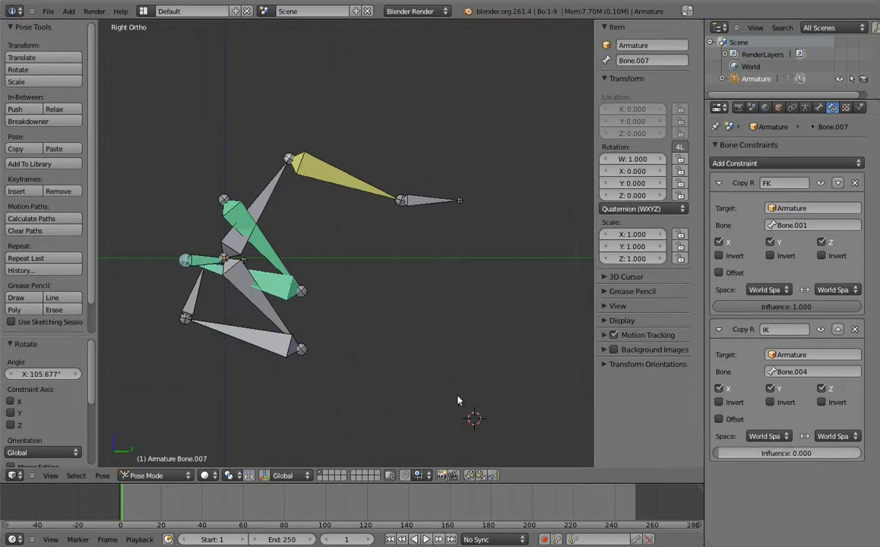
pyautogui.rightClick(203, 240)
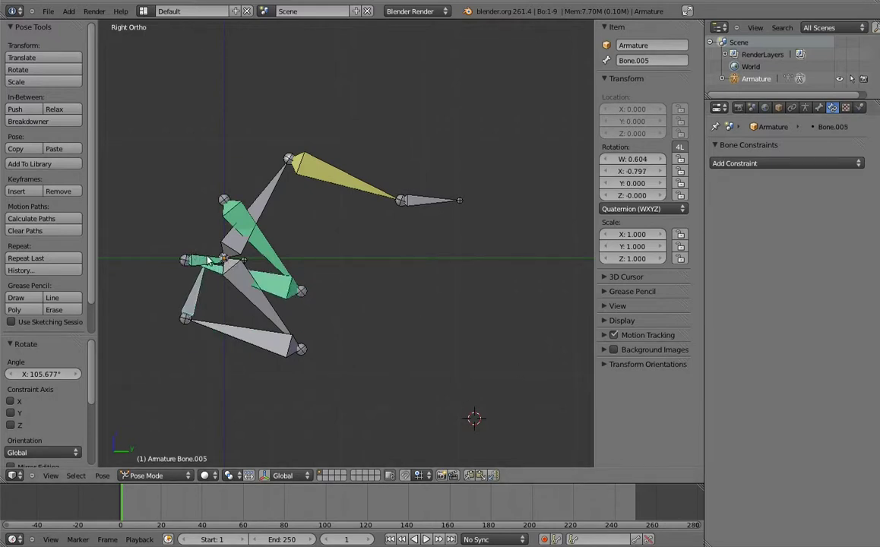
pyautogui.rightClick(209, 261)
pyautogui.moveTo(806, 453); pyautogui.dragTo(392, 392)
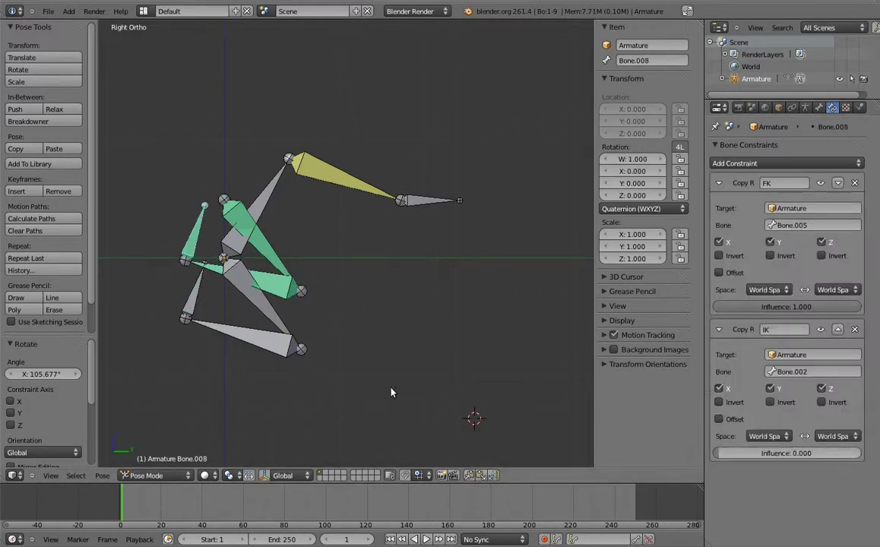
# Step: Rotate Bone.001 and Bone.005 into a new pose to check the green chain follows
pyautogui.rightClick(250, 289)
pyautogui.press('r')
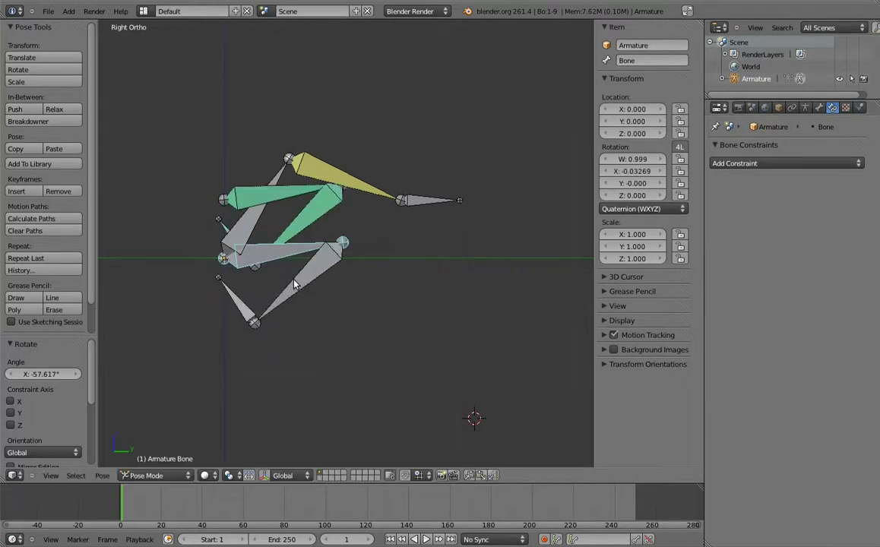
pyautogui.click(456, 320)
pyautogui.rightClick(418, 348)
pyautogui.press('r')
pyautogui.click(441, 283)
pyautogui.rightClick(297, 249)
# Step: Rotate the root bone, then lower all three upper-chain bones 0.5 along Z
pyautogui.press('r')
pyautogui.click(289, 338)
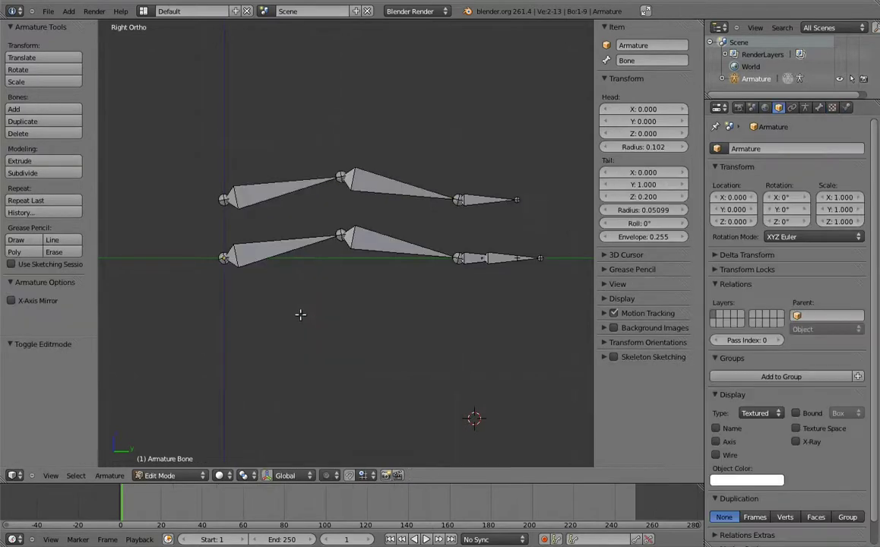
pyautogui.rightClick(297, 191)
pyautogui.keyDown('shift'); pyautogui.rightClick(415, 186); pyautogui.keyUp('shift')
pyautogui.keyDown('shift'); pyautogui.rightClick(508, 202); pyautogui.keyUp('shift')
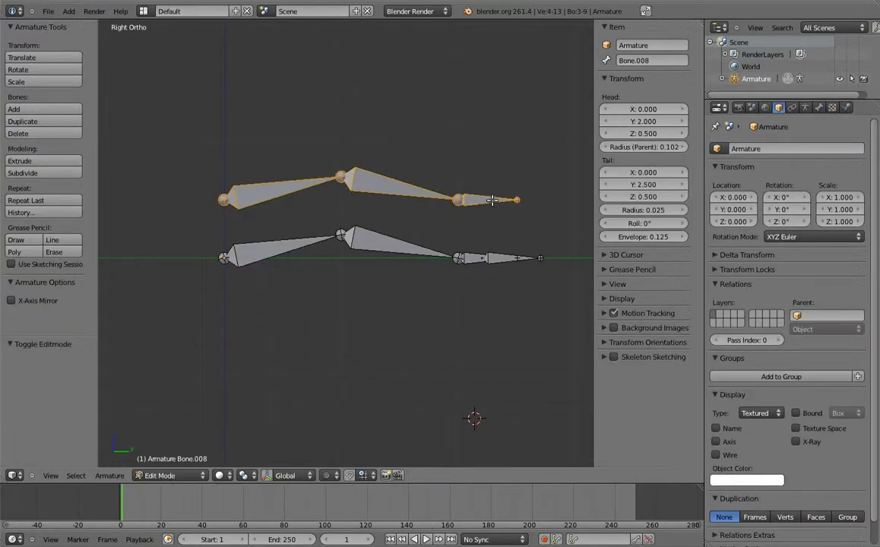
pyautogui.press('g')
pyautogui.press('z')
pyautogui.click(494, 235)
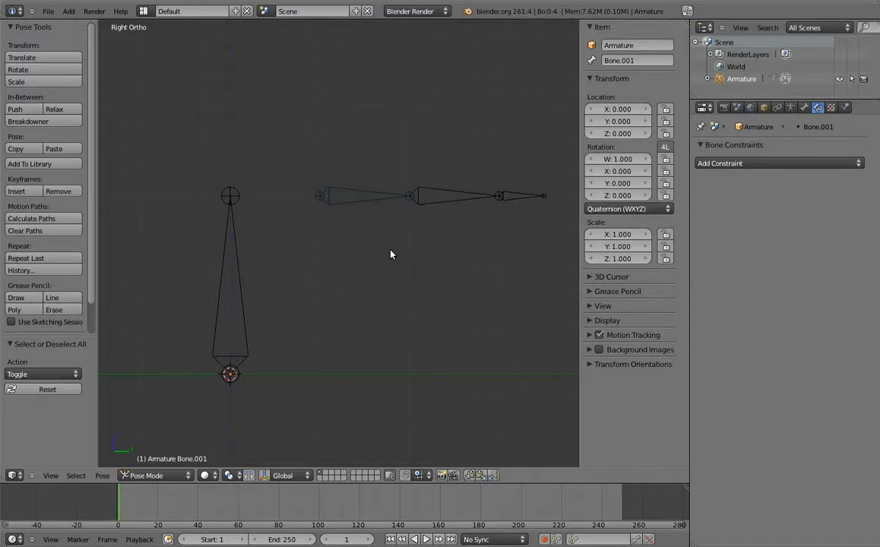
# Step: Add a Copy Location constraint making the first horizontal bone follow the upright bone
pyautogui.click(240, 264)
pyautogui.keyDown('shift'); pyautogui.click(350, 193); pyautogui.keyUp('shift')
pyautogui.hotkey('ctrl', 'shift', 'c')
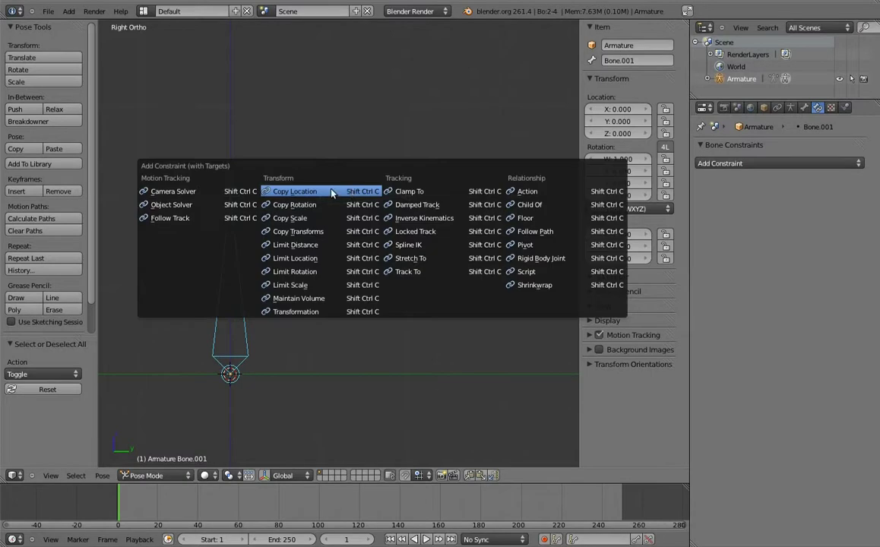
pyautogui.click(334, 195)
# Step: Test the link by moving the upright bone, then reset its pose location
pyautogui.rightClick(235, 291)
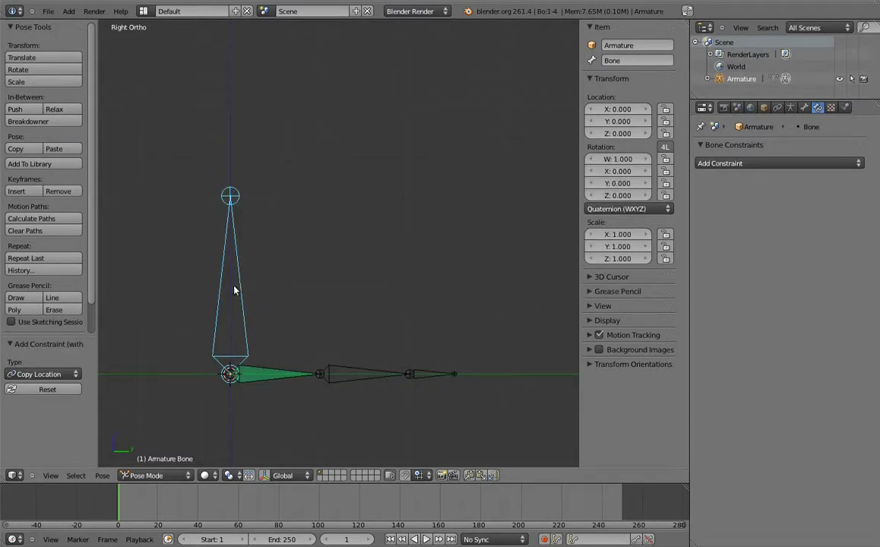
pyautogui.press('g')
pyautogui.click(300, 166)
pyautogui.press('r')
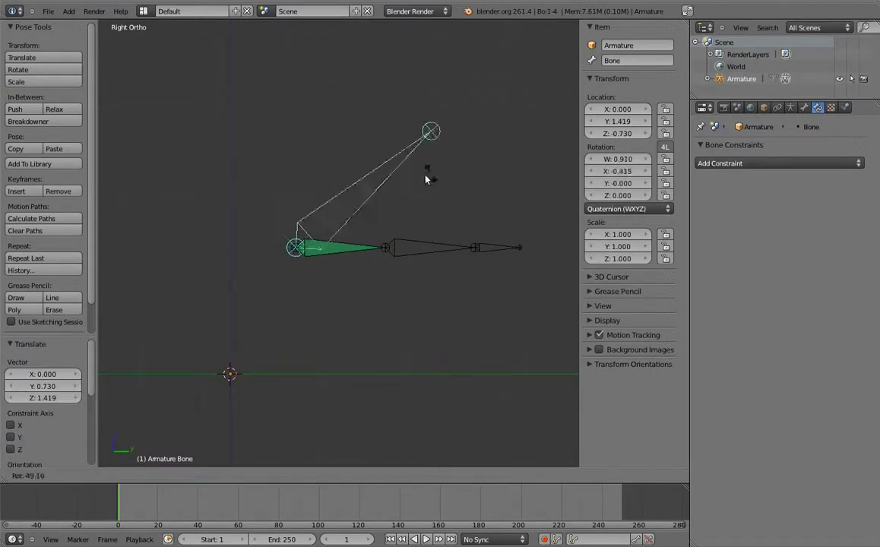
pyautogui.rightClick(227, 145)
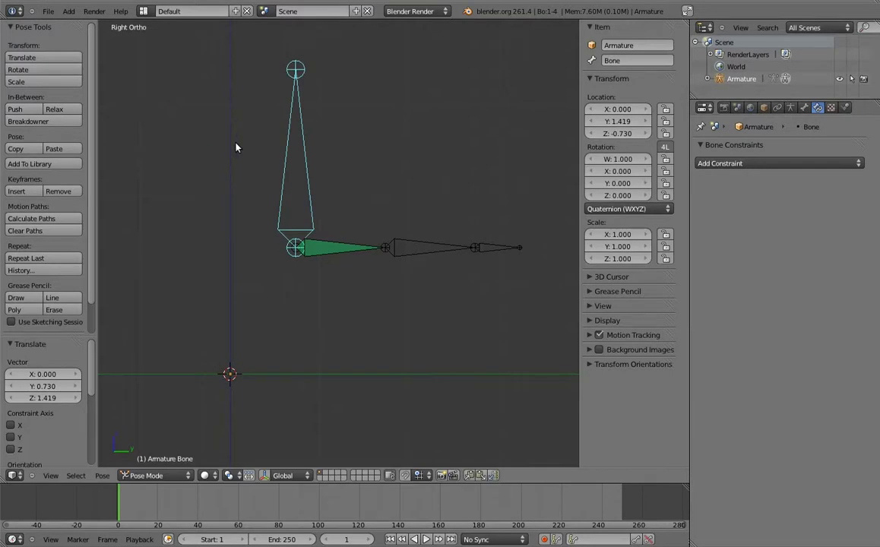
pyautogui.hotkey('alt', 'g')
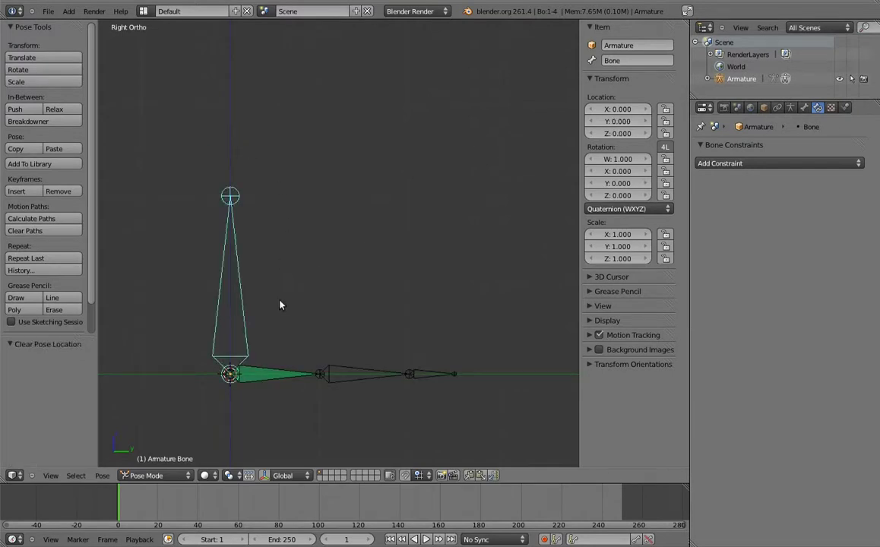
# Step: Delete Bone.001's Copy Location constraint and switch the armature to Edit Mode
pyautogui.rightClick(276, 379)
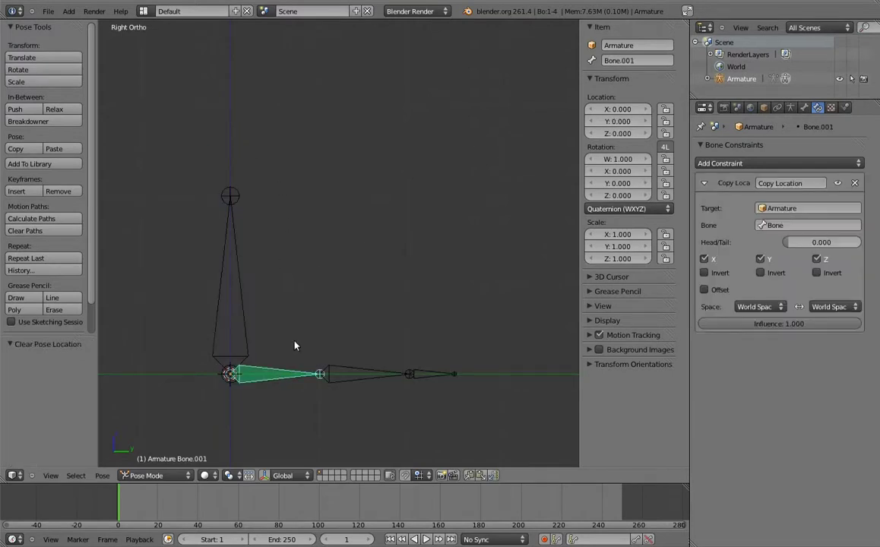
pyautogui.click(842, 187)
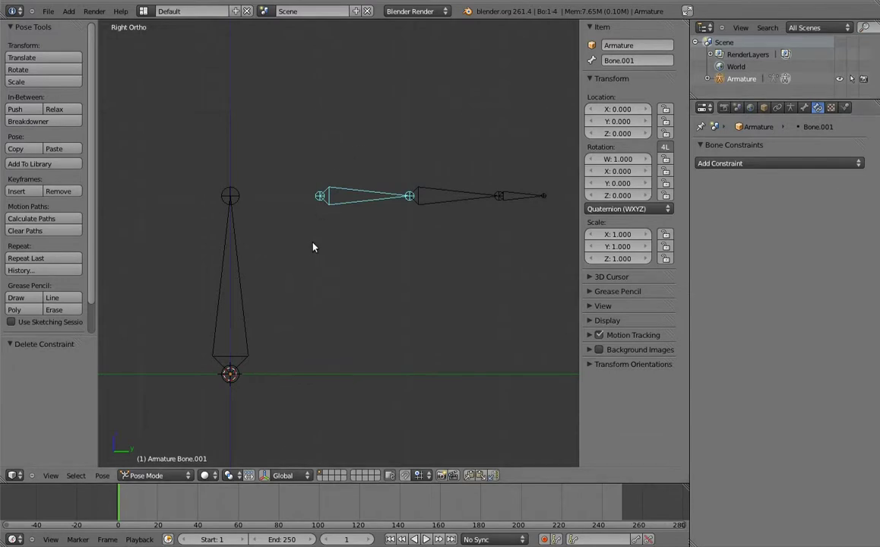
pyautogui.press('Tab')
# Step: Add Bone.004 at the horizontal chain's start and shorten its tail by 0.5 along Z
pyautogui.hotkey('shift', 'a')
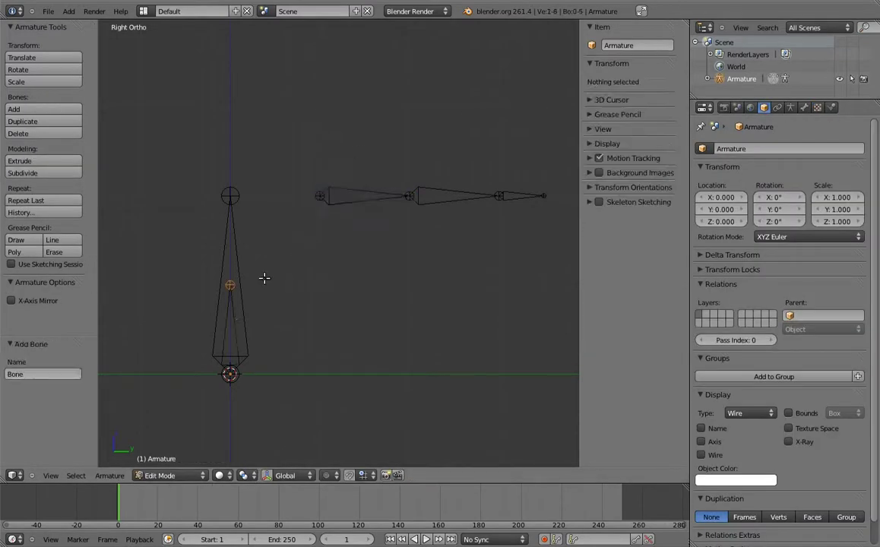
pyautogui.press('g')
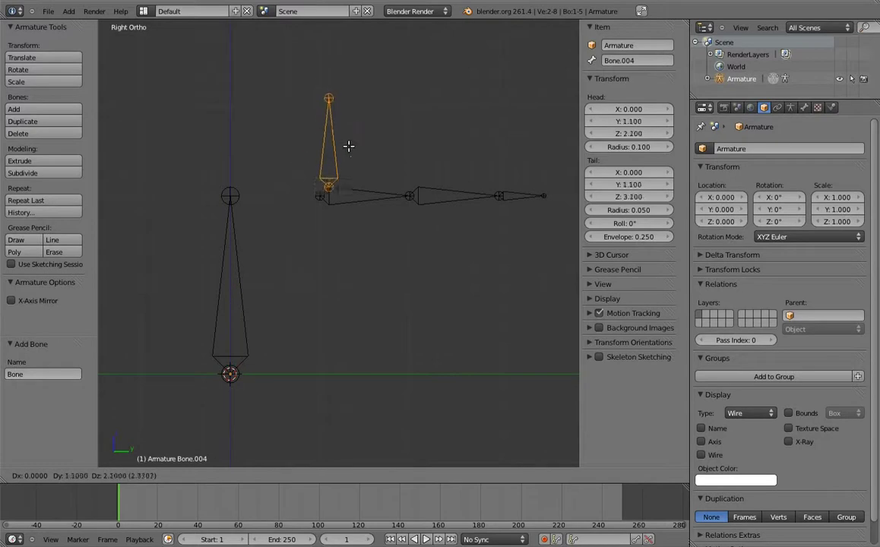
pyautogui.click(340, 155)
pyautogui.click(319, 107)
pyautogui.press('g')
pyautogui.press('z')
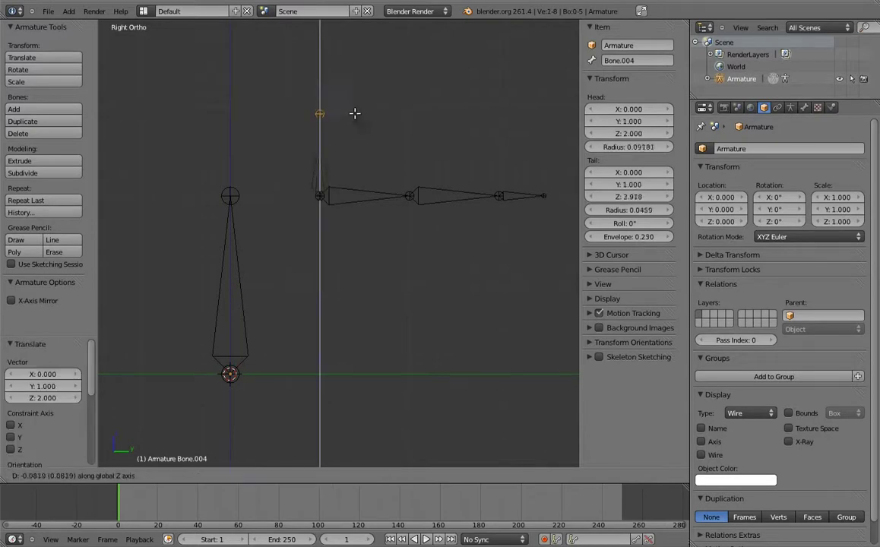
pyautogui.click(356, 150)
# Step: Parent Bone.004 to the upright Bone with Keep Offset, then test-rotate in Pose Mode
pyautogui.click(317, 173)
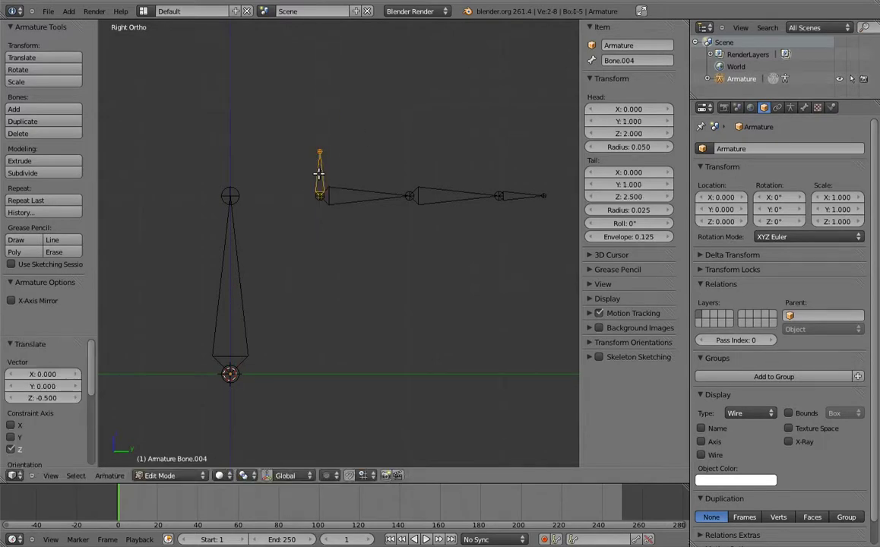
pyautogui.keyDown('shift'); pyautogui.click(233, 251); pyautogui.keyUp('shift')
pyautogui.hotkey('ctrl', 'p')
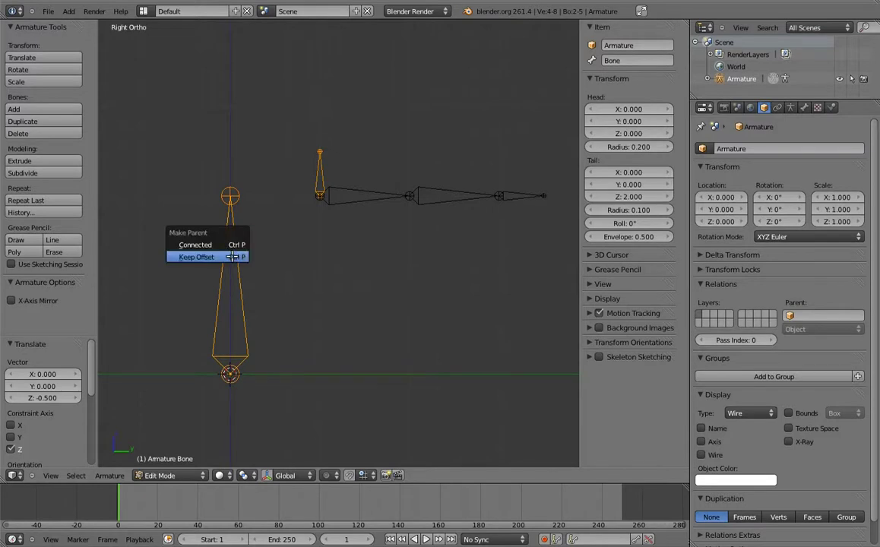
pyautogui.click(232, 255)
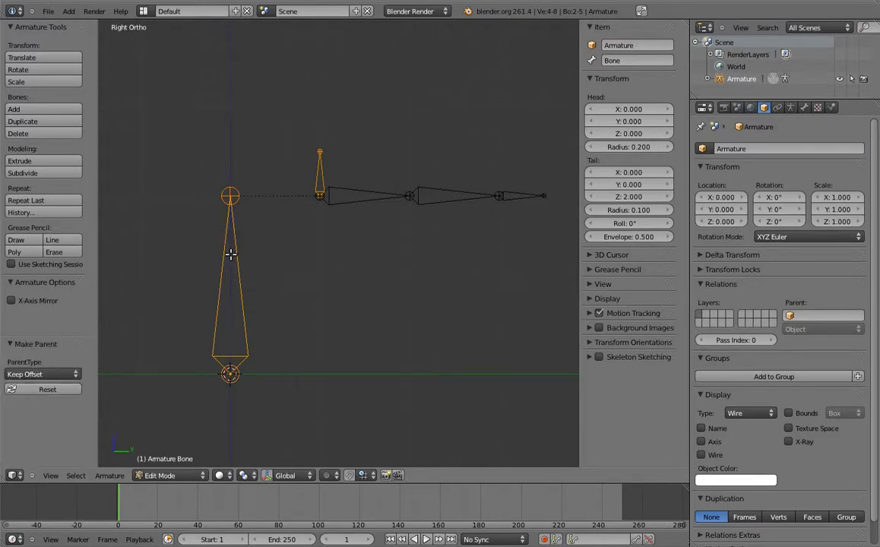
pyautogui.hotkey('ctrl', 'Tab')
pyautogui.press('r')
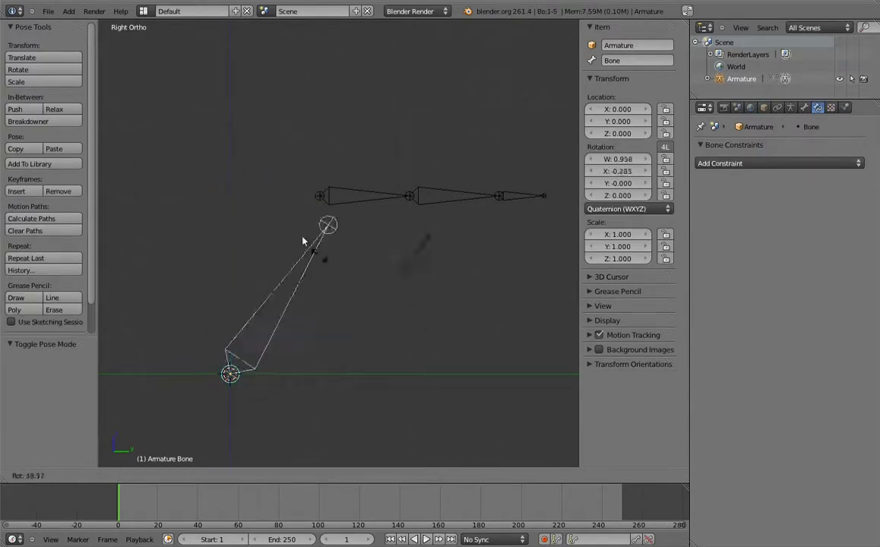
pyautogui.click(209, 221)
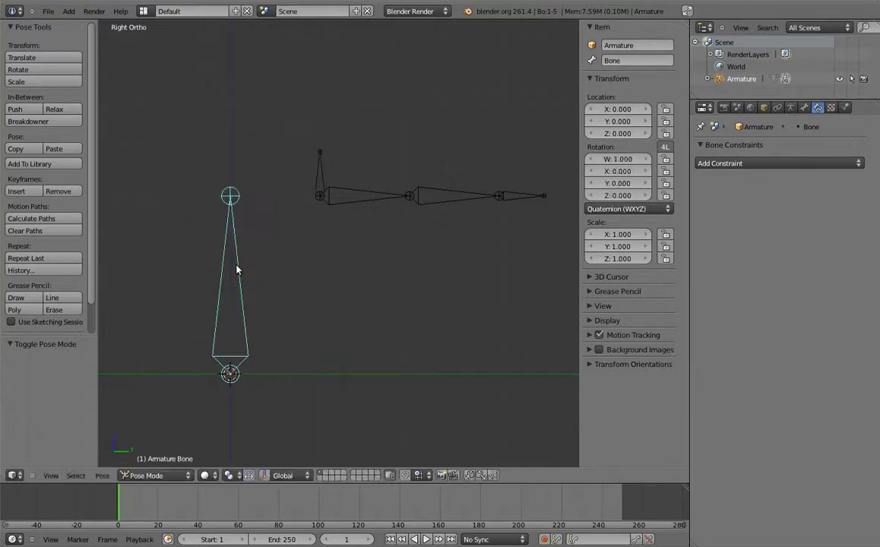
pyautogui.rightClick(316, 176)
pyautogui.keyDown('shift'); pyautogui.rightClick(354, 193); pyautogui.keyUp('shift')
pyautogui.hotkey('ctrl', 'shift', 'c')
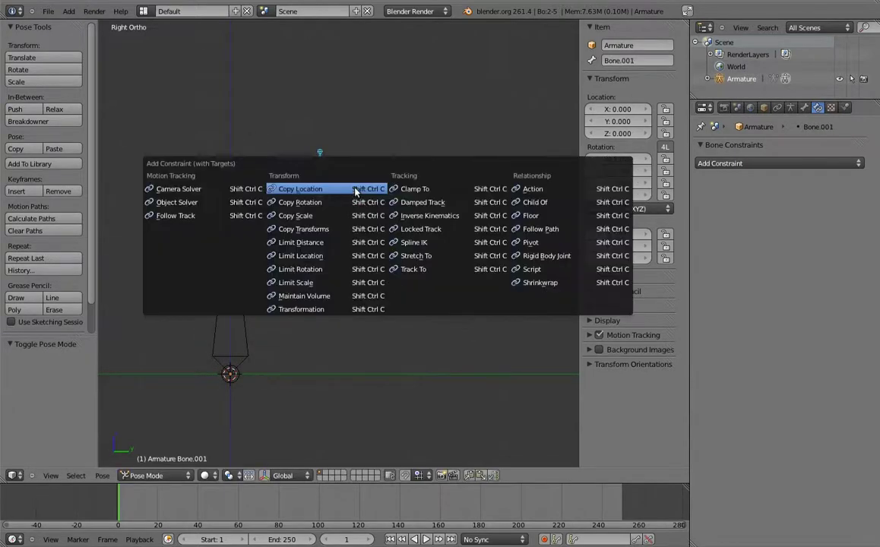
pyautogui.click(352, 190)
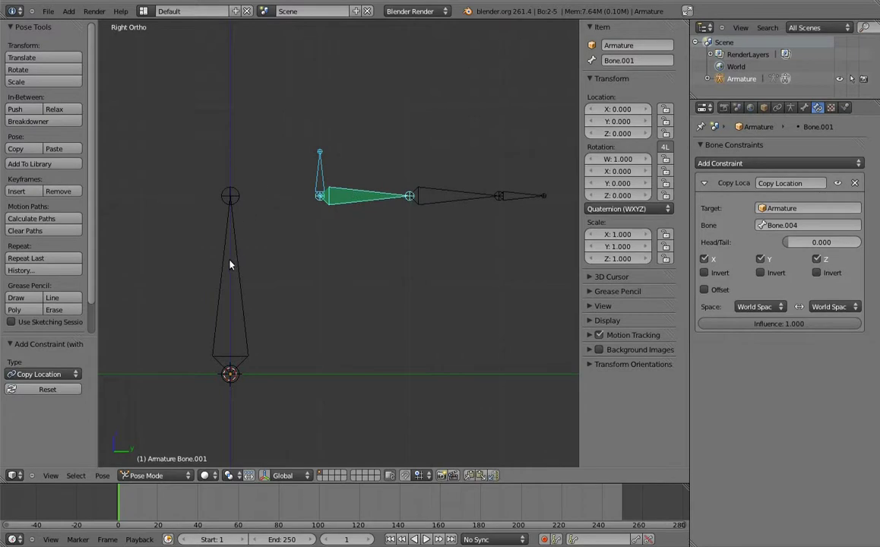
pyautogui.rightClick(230, 265)
pyautogui.press('g')
pyautogui.click(340, 202)
pyautogui.press('r')
pyautogui.press('g')
pyautogui.click(287, 251)
pyautogui.press('r')
pyautogui.press('r')
pyautogui.press('r')
pyautogui.click(218, 202)
pyautogui.press('r')
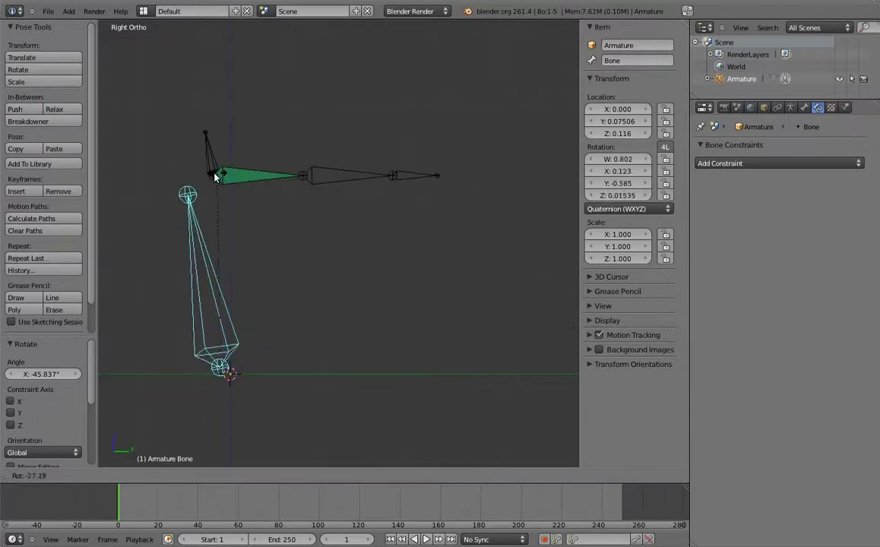
pyautogui.click(215, 177)
pyautogui.hotkey('alt', 'g')
pyautogui.hotkey('alt', 'r')
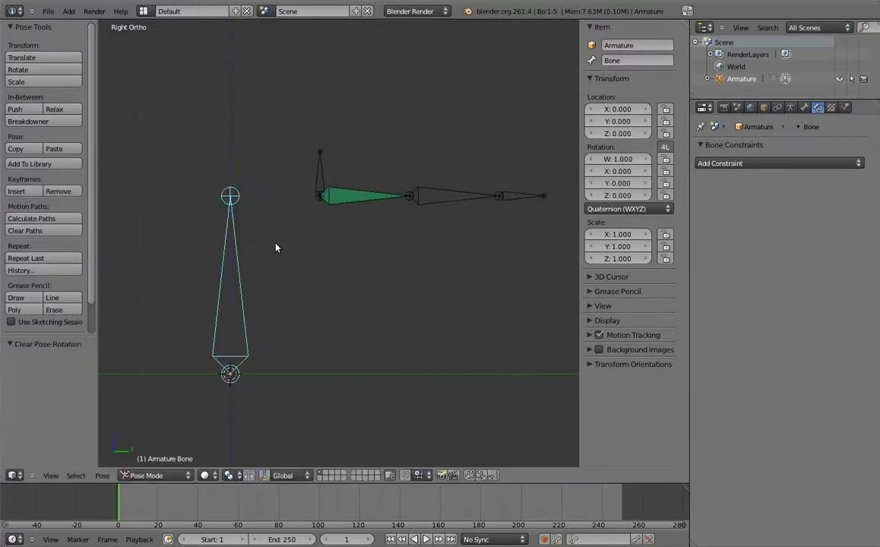
pyautogui.press('a')
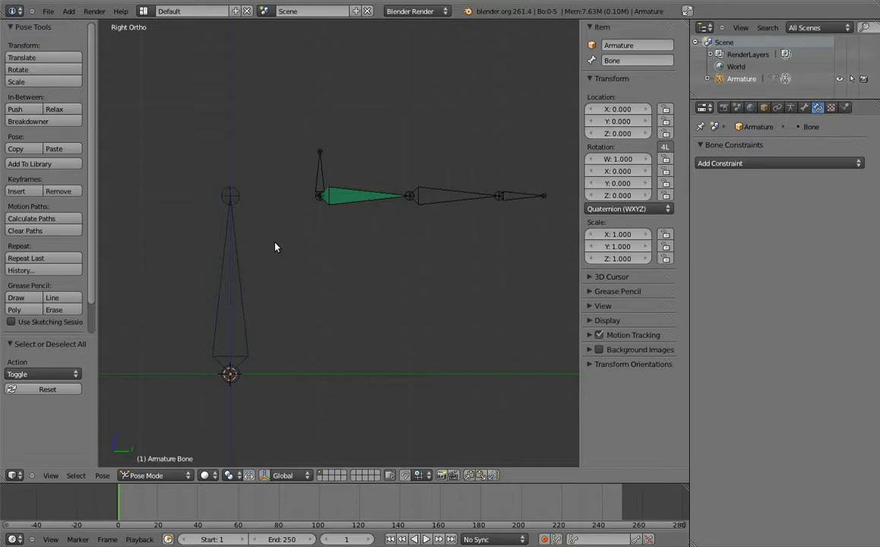
# Step: In Edit Mode, duplicate the small upright bone and lengthen the copy upward by 0.2
pyautogui.rightClick(322, 177)
pyautogui.press('Tab')
pyautogui.press('g')
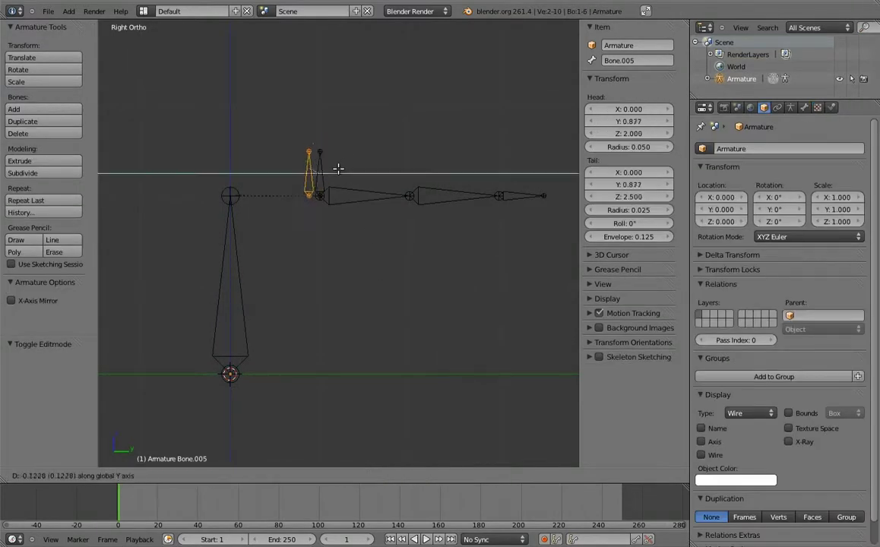
pyautogui.click(323, 164)
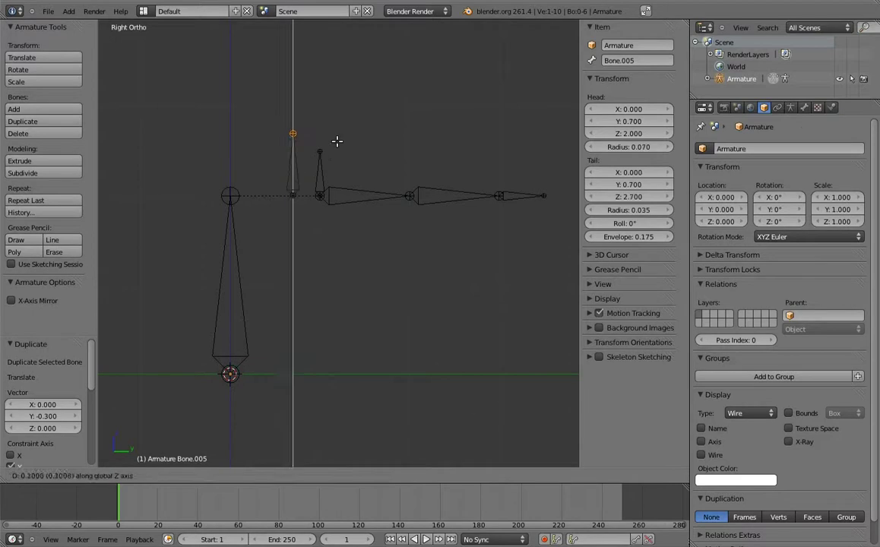
pyautogui.write('gz.2')
pyautogui.press('Return')
# Step: Move the duplicate 0.3 along Y and clear its parent
pyautogui.rightClick(304, 165)
pyautogui.write('gy.3')
pyautogui.press('Return')
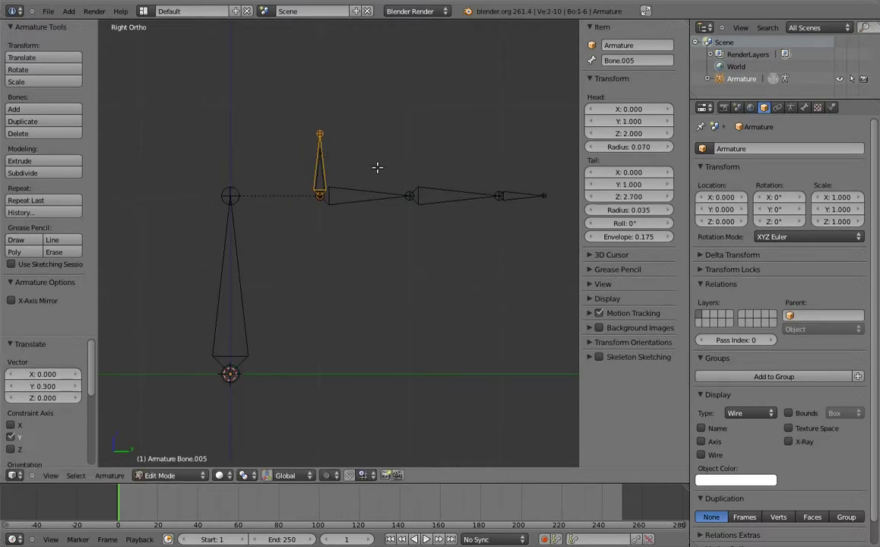
pyautogui.hotkey('alt', 'p')
pyautogui.click(373, 166)
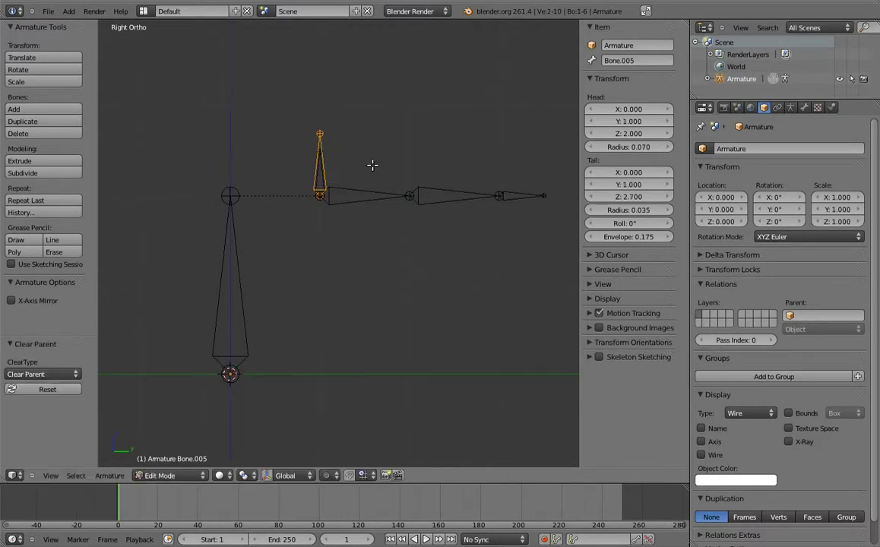
# Step: Parent Bone.001 to the new helper Bone.005 with Keep Offset and return to Pose Mode
pyautogui.rightClick(354, 191)
pyautogui.keyDown('shift'); pyautogui.rightClick(329, 146); pyautogui.keyUp('shift')
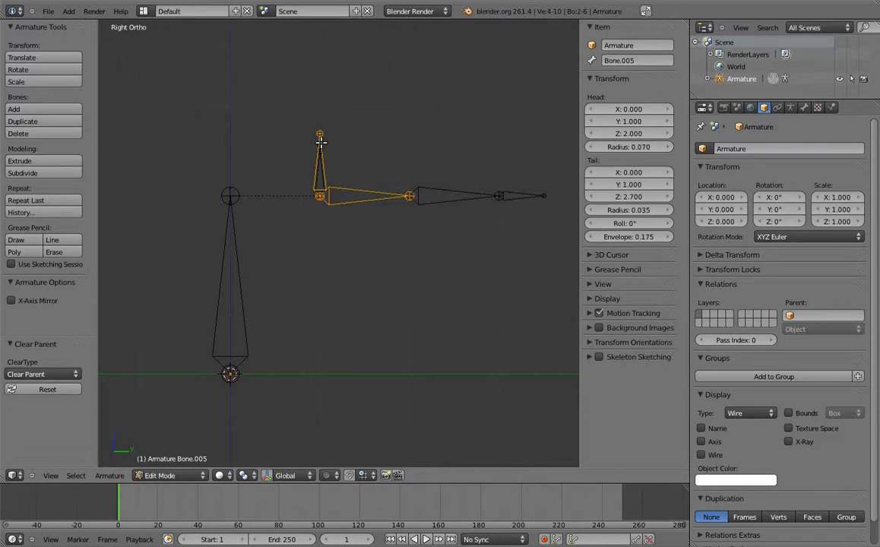
pyautogui.hotkey('ctrl', 'p')
pyautogui.click(326, 143)
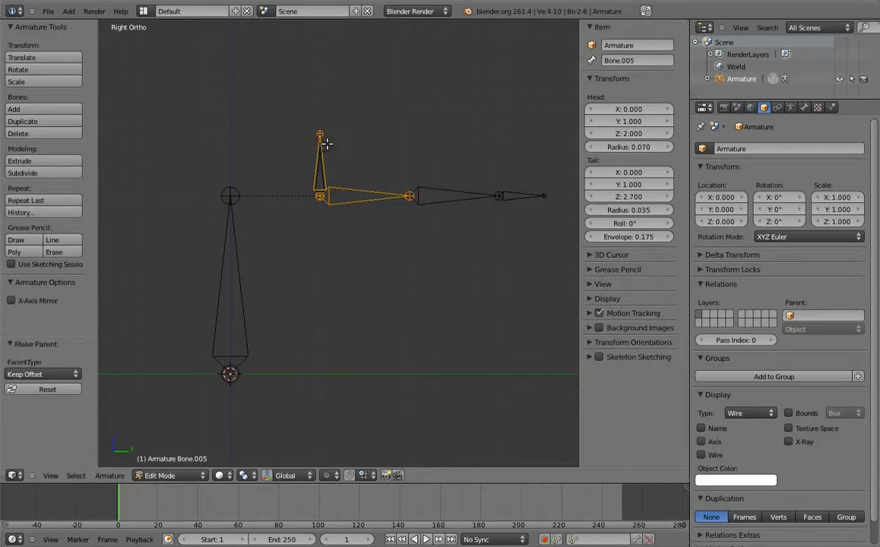
pyautogui.hotkey('ctrl', 'Tab')
pyautogui.hotkey('ctrl', 'shift', 'c')
pyautogui.click(357, 159)
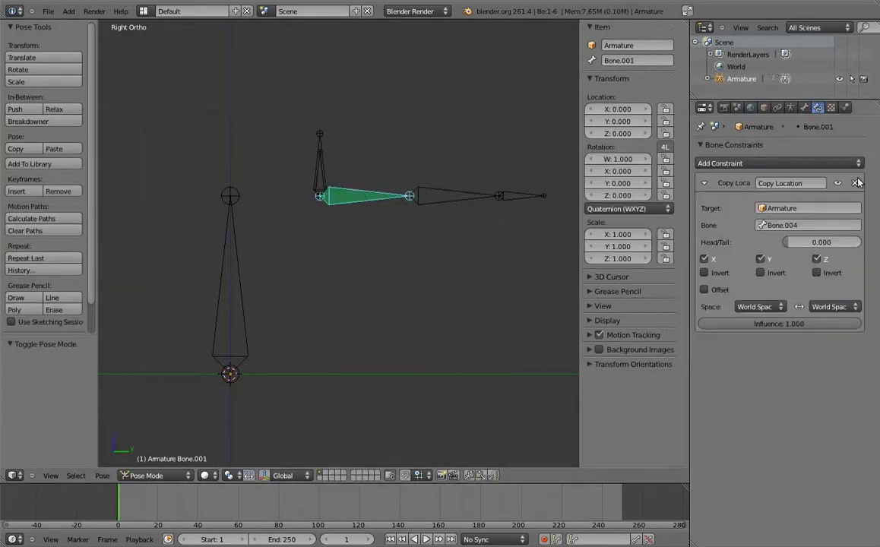
# Step: Remove Bone.001's Copy Location constraint and test-rotate the tall upright bone
pyautogui.click(855, 183)
pyautogui.keyDown('shift'); pyautogui.moveTo(397, 219); pyautogui.dragTo(444, 221, button='middle'); pyautogui.keyUp('shift')
pyautogui.rightClick(262, 190)
pyautogui.press('r')
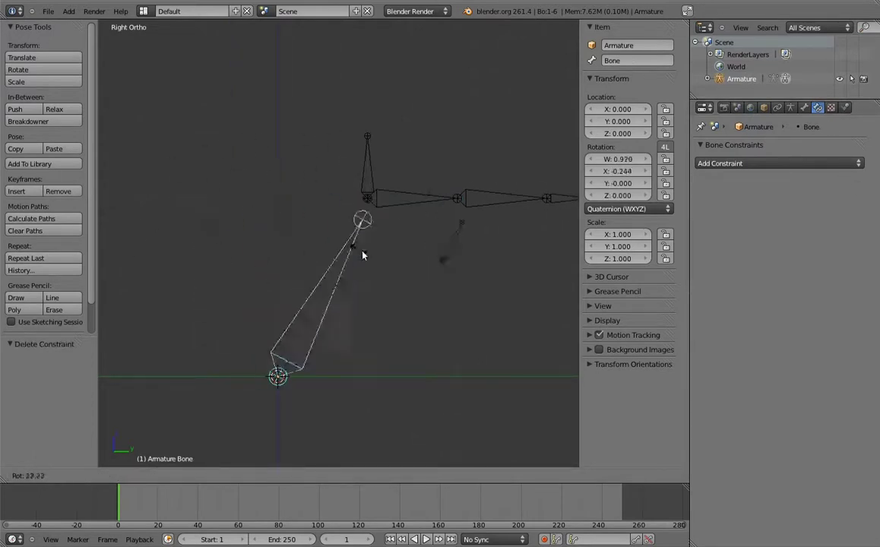
pyautogui.rightClick(235, 203)
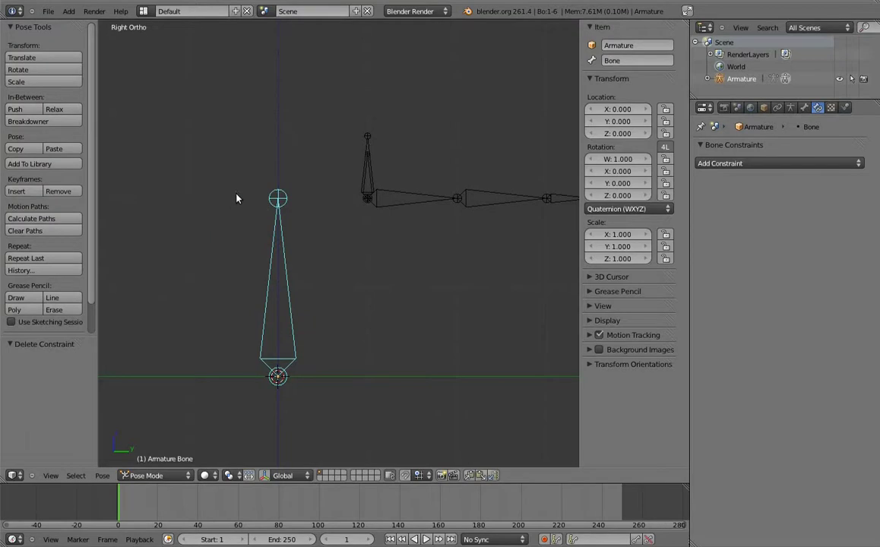
# Step: Give Bone.005 a Copy Location constraint targeting Bone.004 and test it by rotating the tall bone
pyautogui.rightClick(368, 179)
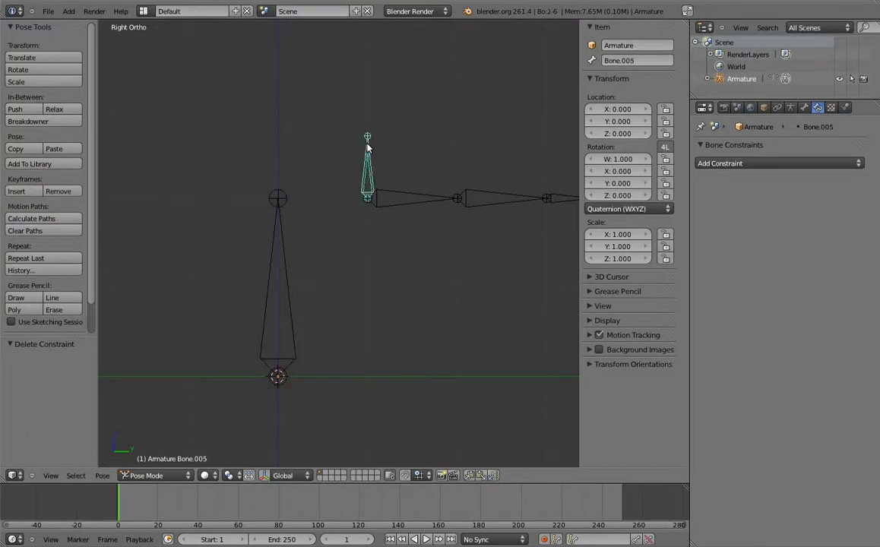
pyautogui.hotkey('shift', 'ctrl', 'c')
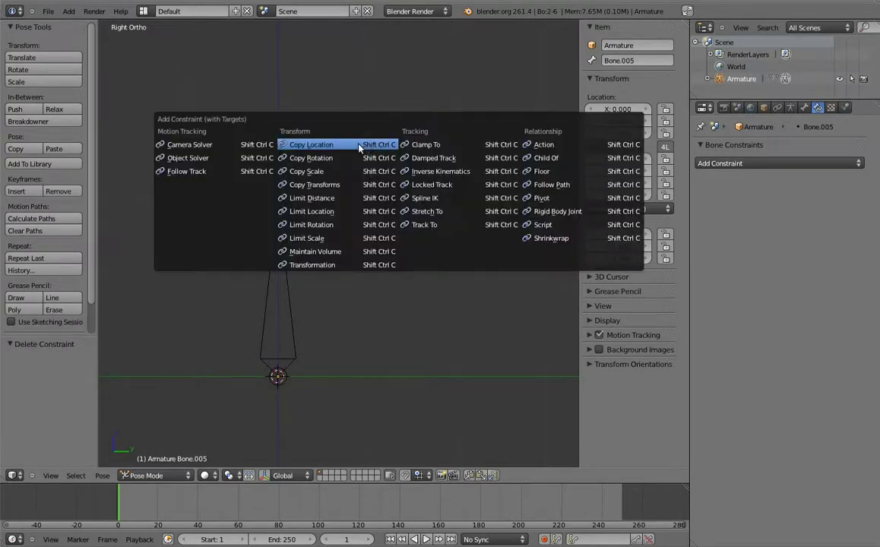
pyautogui.click(358, 145)
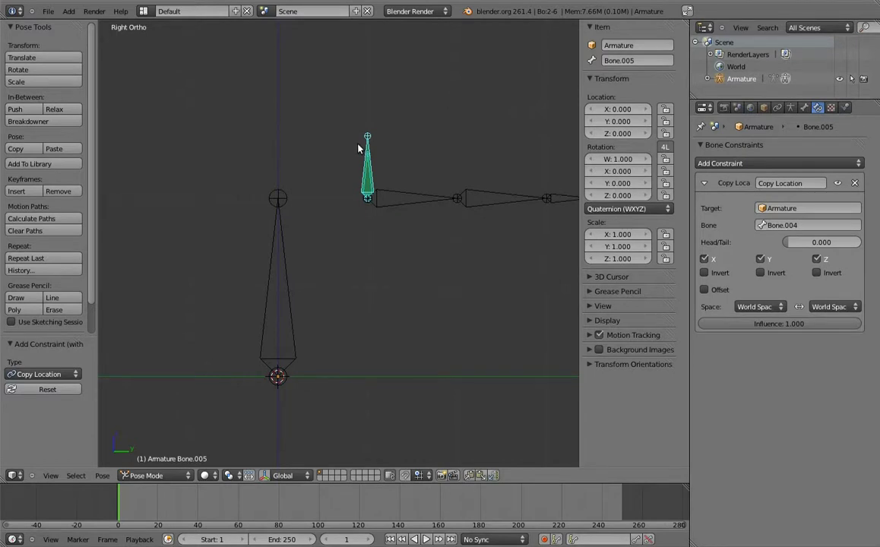
pyautogui.rightClick(276, 235)
pyautogui.press('r')
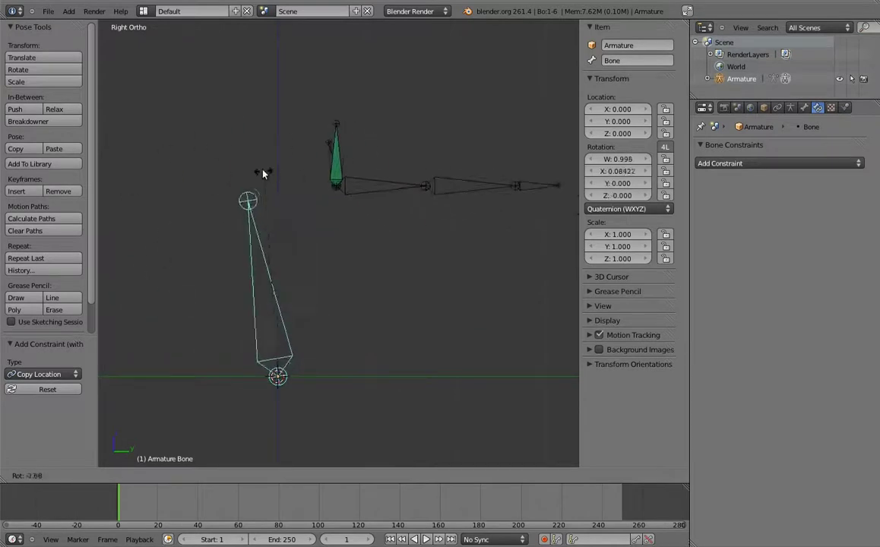
pyautogui.press('Escape')
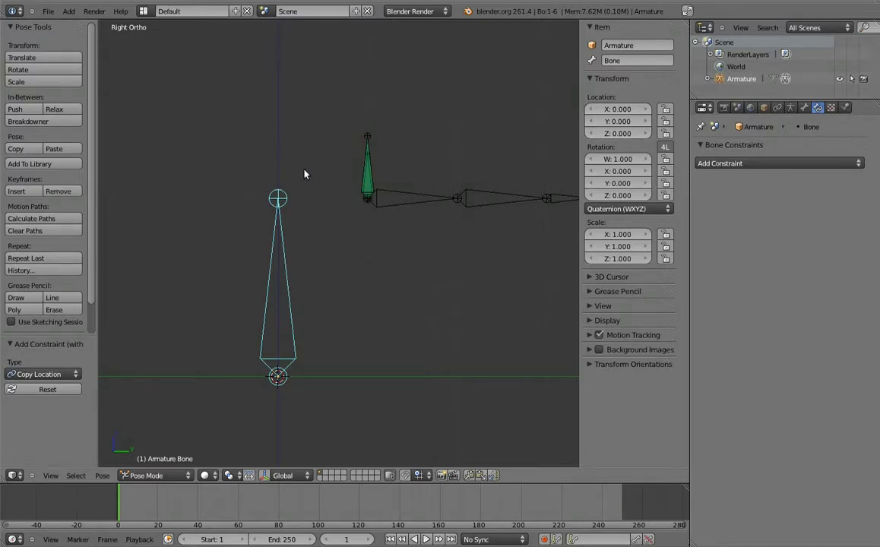
pyautogui.rightClick(368, 166)
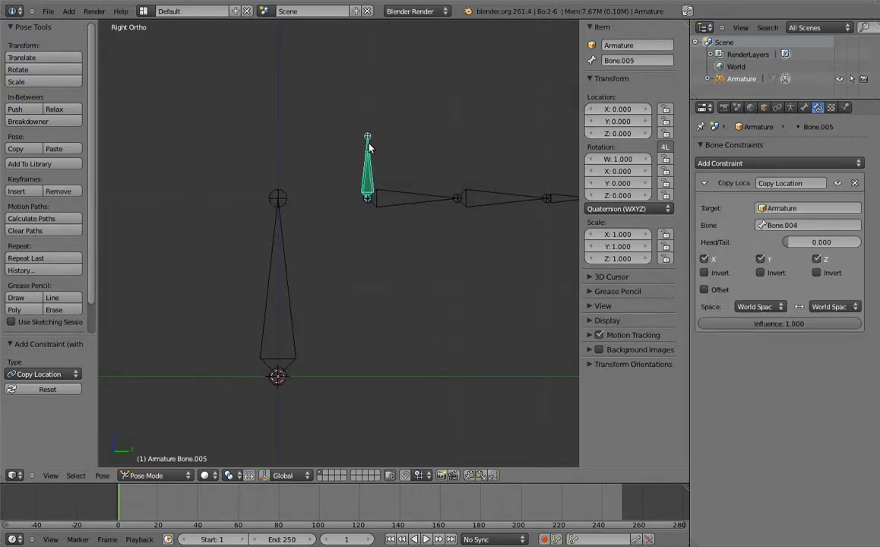
pyautogui.hotkey('shift', 'ctrl', 'c')
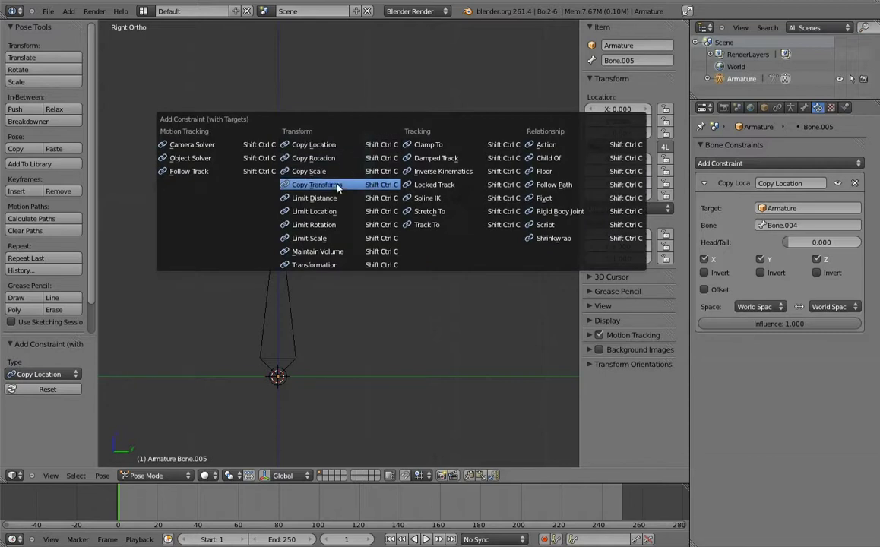
# Step: Add a Copy Transforms constraint from Bone.004 to Bone.005, testing with rotations of the tall bone and Bone.001
pyautogui.click(337, 187)
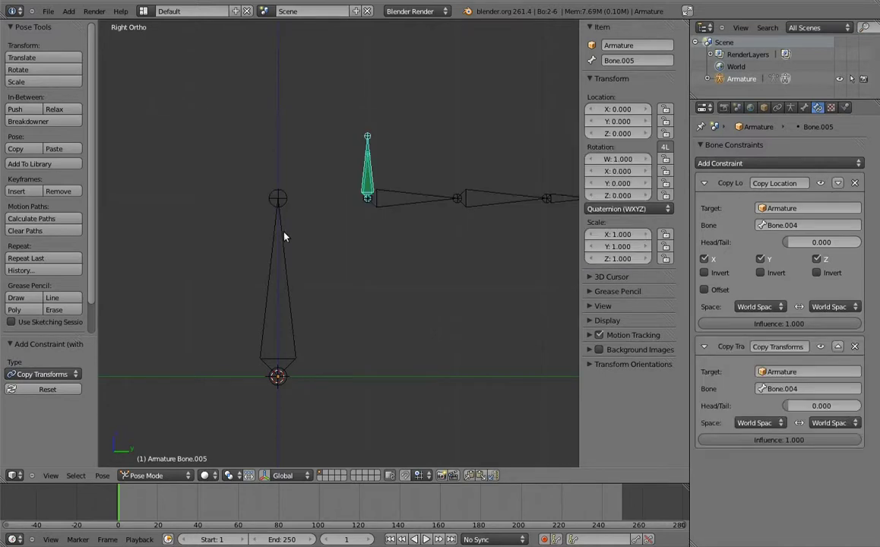
pyautogui.rightClick(285, 238)
pyautogui.press('r')
pyautogui.click(215, 219)
pyautogui.rightClick(309, 147)
pyautogui.press('r')
pyautogui.click(308, 212)
pyautogui.rightClick(197, 255)
pyautogui.press('r')
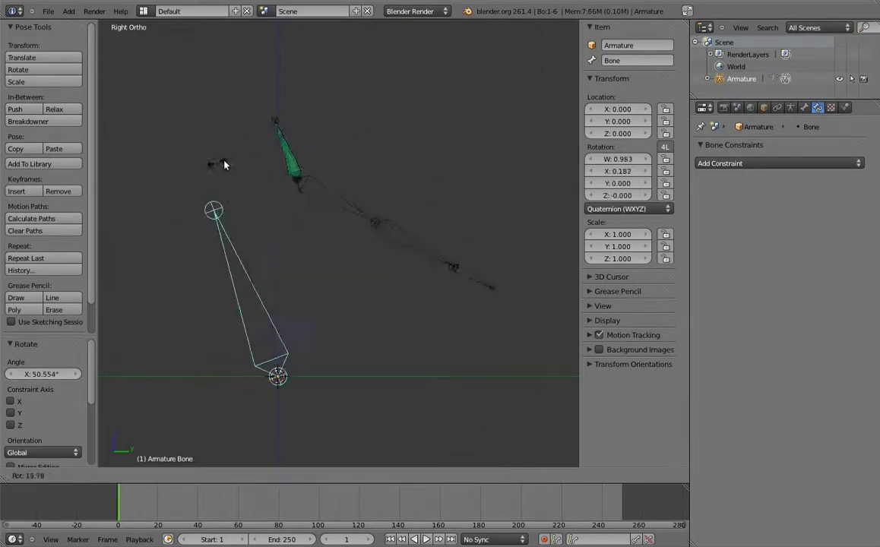
pyautogui.click(358, 220)
# Step: Vary Bone.005's Copy Transforms influence, test-rotate the tall bone, then reset its rotation
pyautogui.rightClick(450, 190)
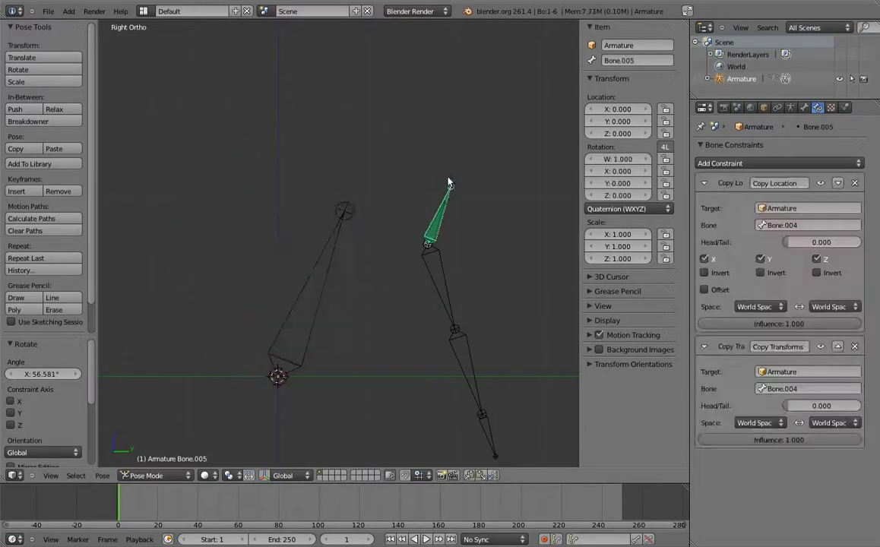
pyautogui.moveTo(837, 440); pyautogui.dragTo(856, 444)
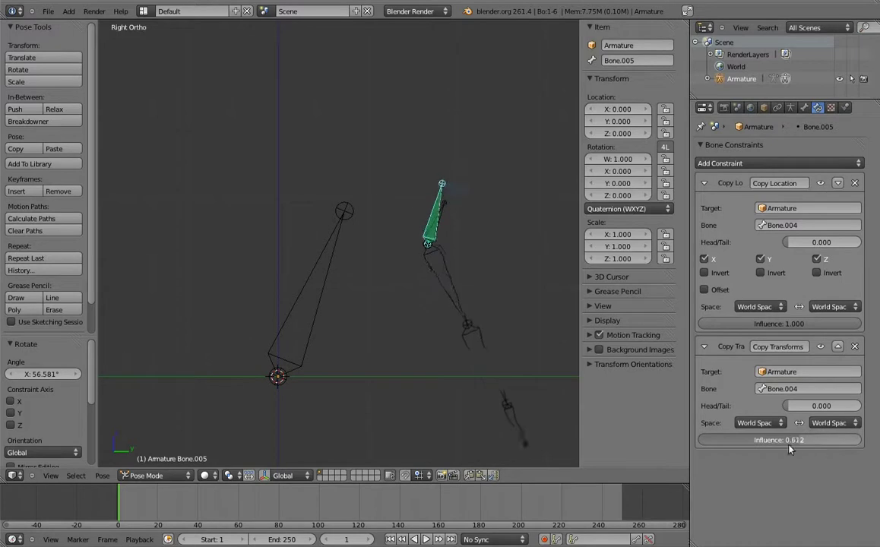
pyautogui.rightClick(329, 255)
pyautogui.press('r')
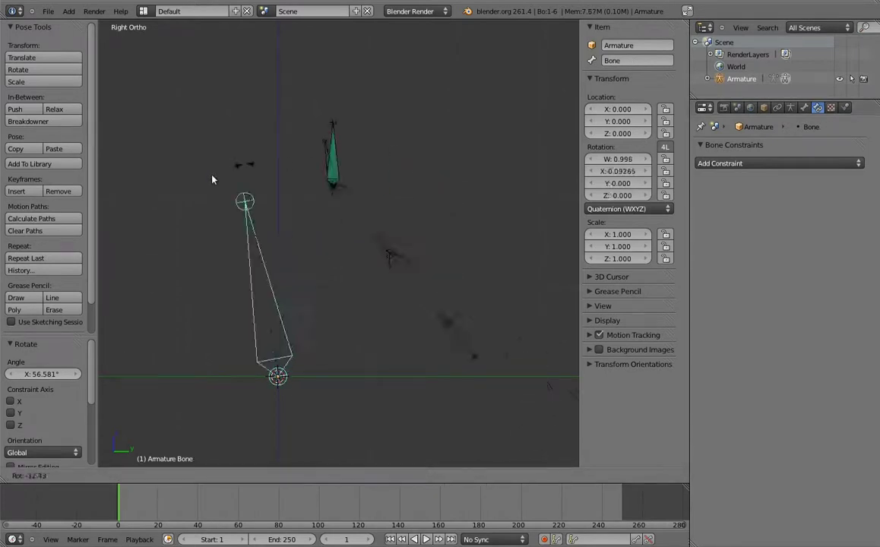
pyautogui.click(207, 177)
pyautogui.press('r')
pyautogui.press('r')
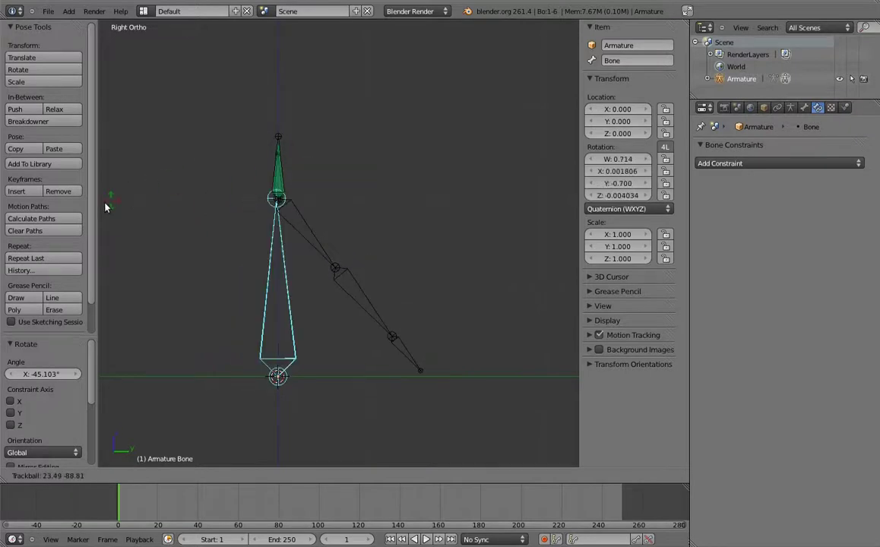
pyautogui.click(162, 204)
pyautogui.hotkey('alt', 'r')
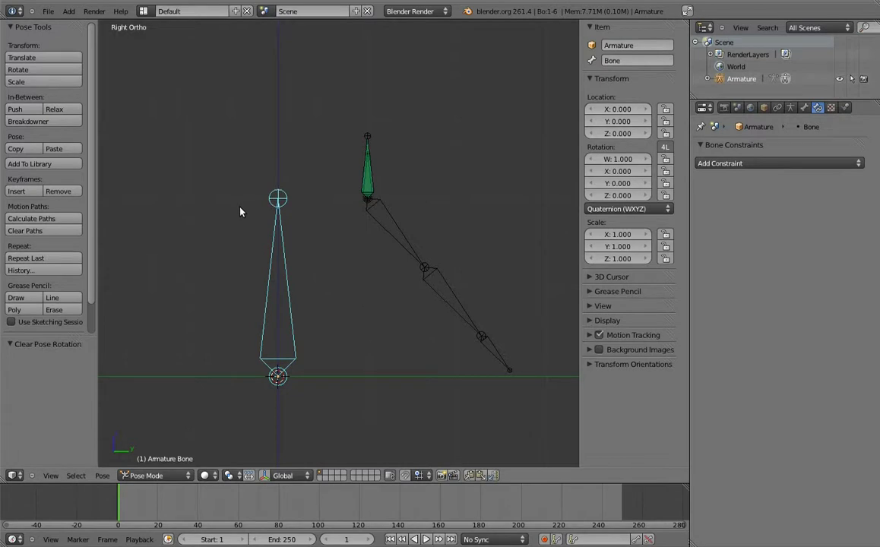
# Step: Lock Bone.001's location and set Bone.002 to XYZ Euler with Y and Z rotation locked
pyautogui.rightClick(393, 224)
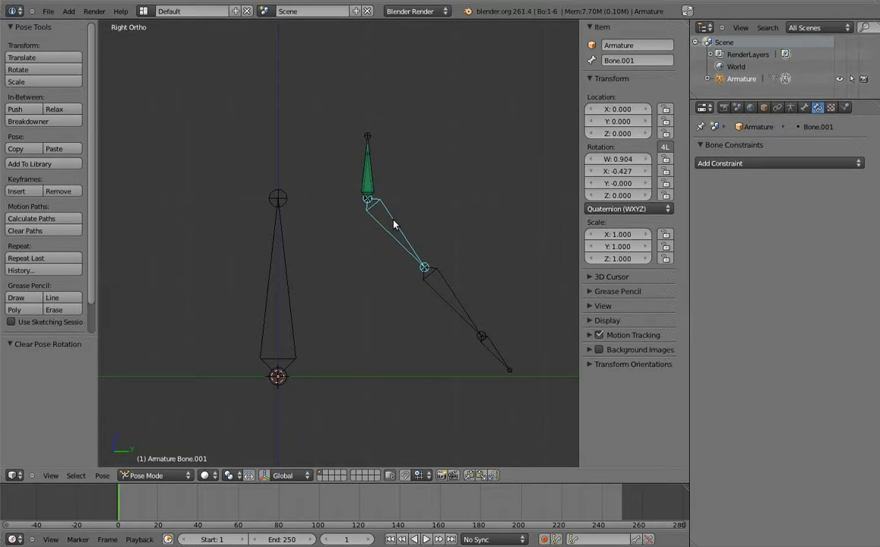
pyautogui.moveTo(666, 110); pyautogui.dragTo(666, 121)
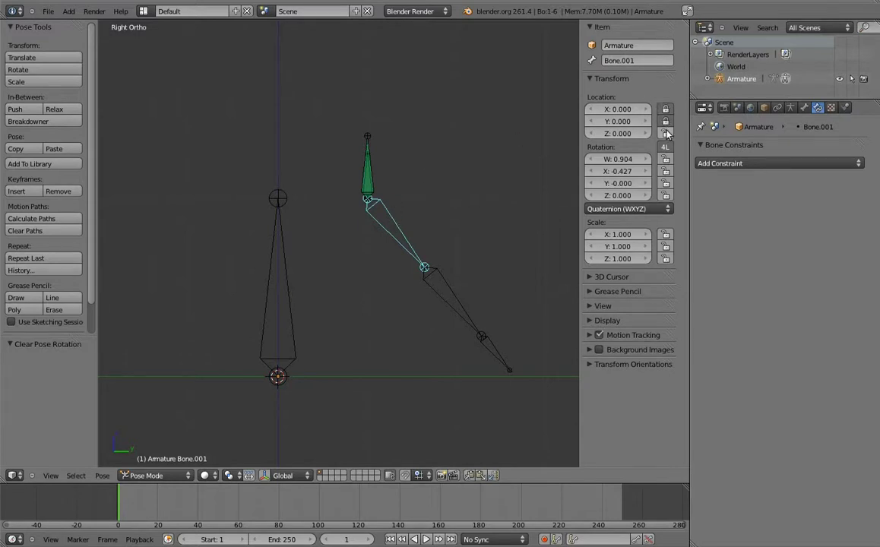
pyautogui.rightClick(448, 293)
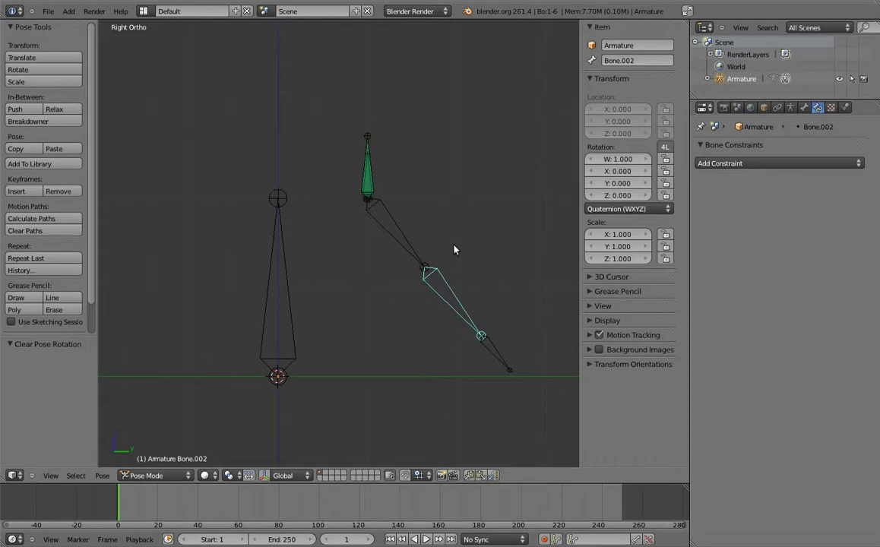
pyautogui.click(616, 208)
pyautogui.click(612, 188)
pyautogui.click(663, 172)
pyautogui.click(666, 184)
# Step: Select Bone.003 in the armature
pyautogui.rightClick(493, 352)
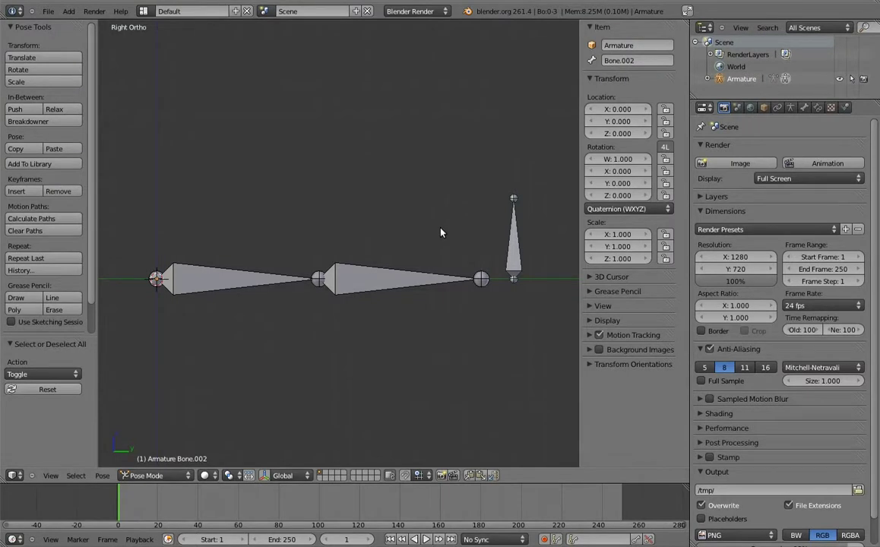
# Step: Add an Inverse Kinematics constraint to Bone.001 targeting Bone.002 and test by moving the target
pyautogui.rightClick(514, 242)
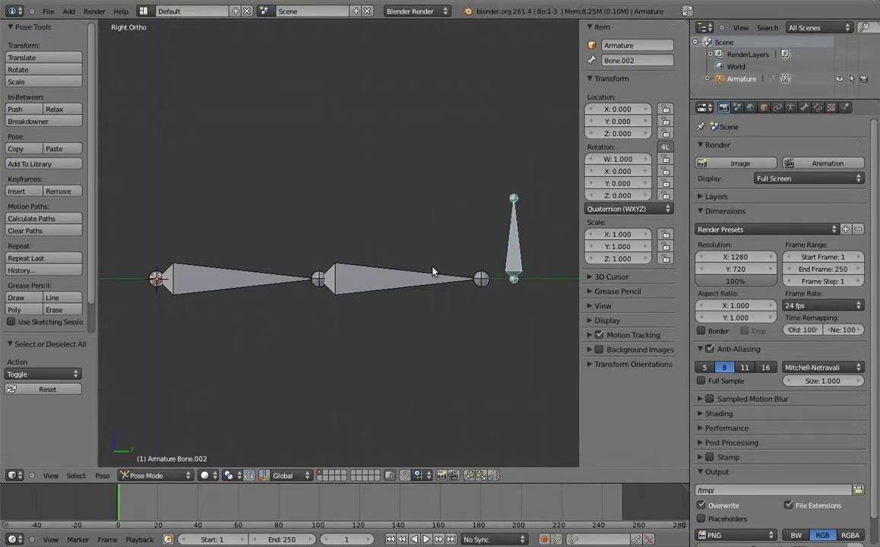
pyautogui.keyDown('shift'); pyautogui.rightClick(420, 281); pyautogui.keyUp('shift')
pyautogui.hotkey('shift', 'ctrl', 'c')
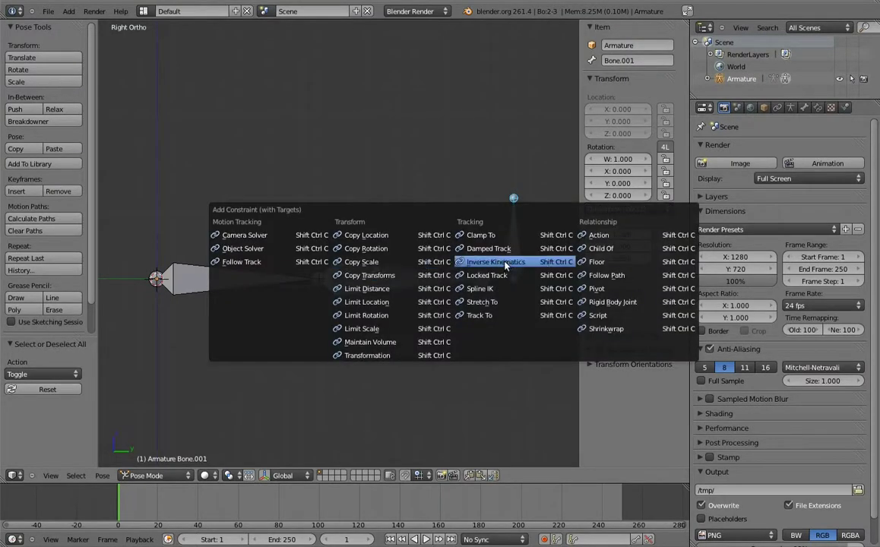
pyautogui.click(506, 264)
pyautogui.press('g')
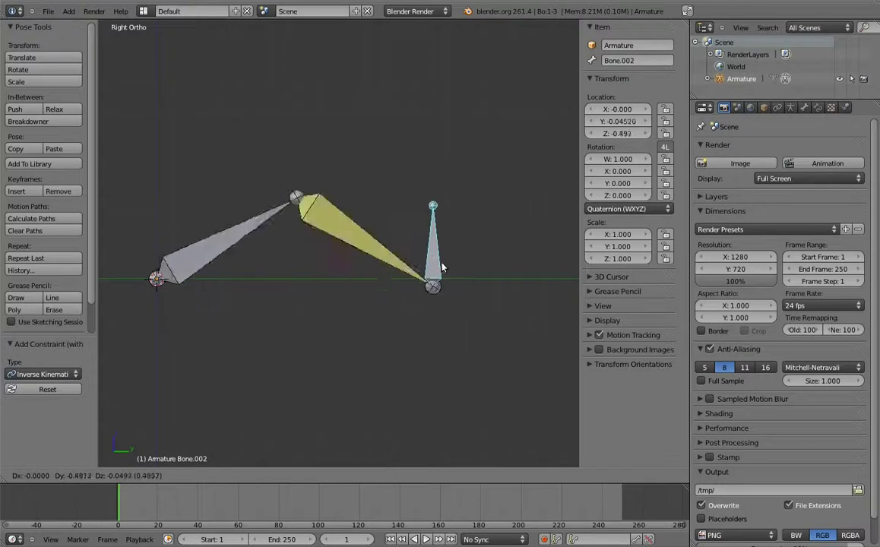
pyautogui.rightClick(441, 266)
# Step: With Bone.001's IK influence at 0, rotate it downward, then restore influence to 1.000
pyautogui.rightClick(412, 258)
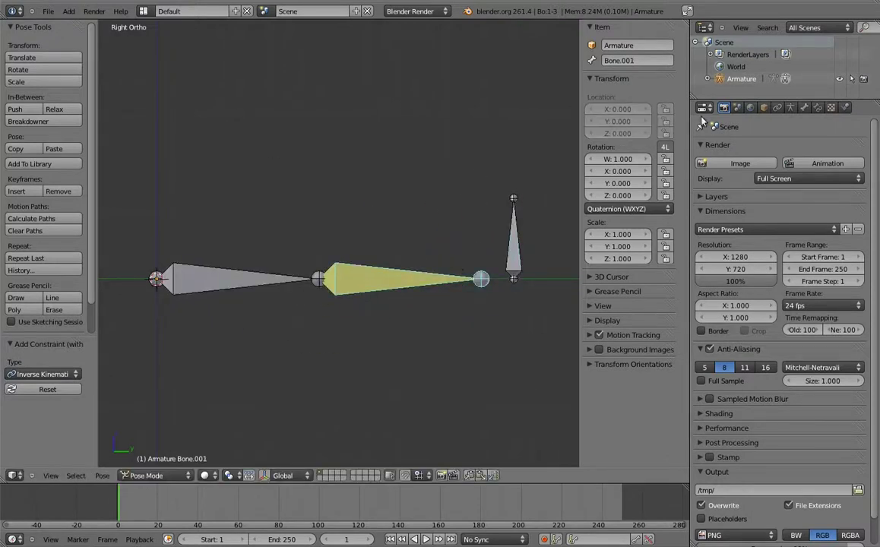
pyautogui.click(818, 107)
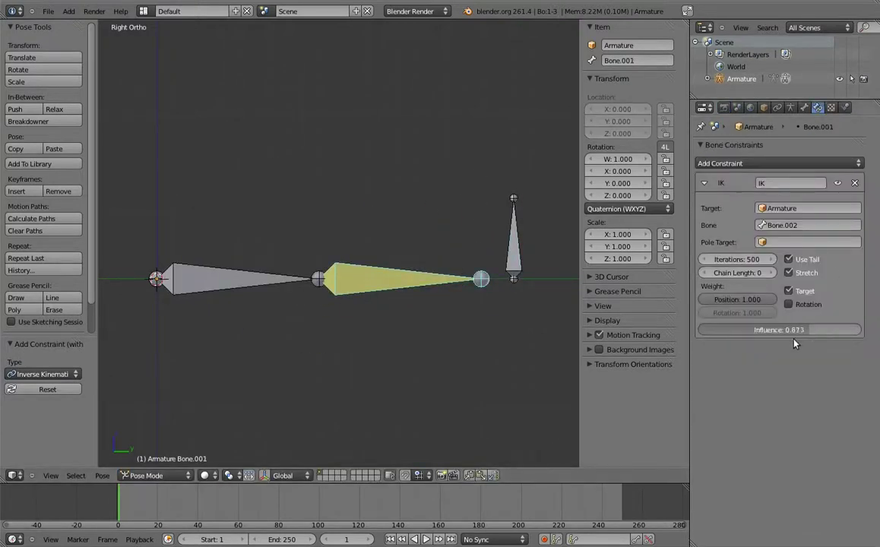
pyautogui.moveTo(793, 339); pyautogui.dragTo(589, 338)
pyautogui.press('r')
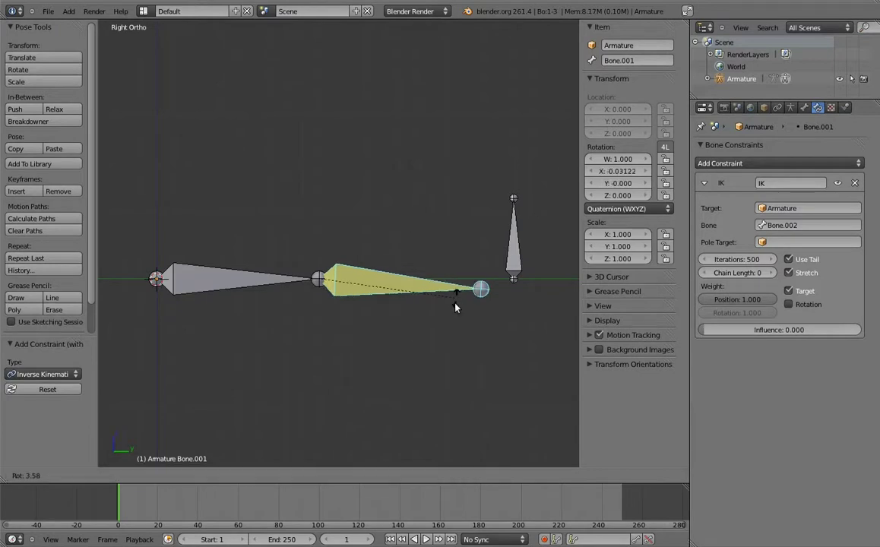
pyautogui.click(419, 371)
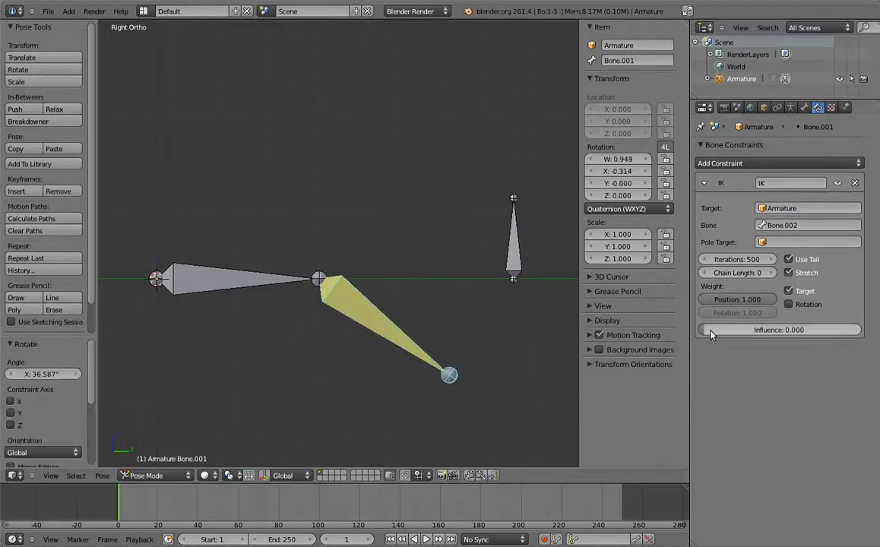
pyautogui.moveTo(710, 330); pyautogui.dragTo(859, 330)
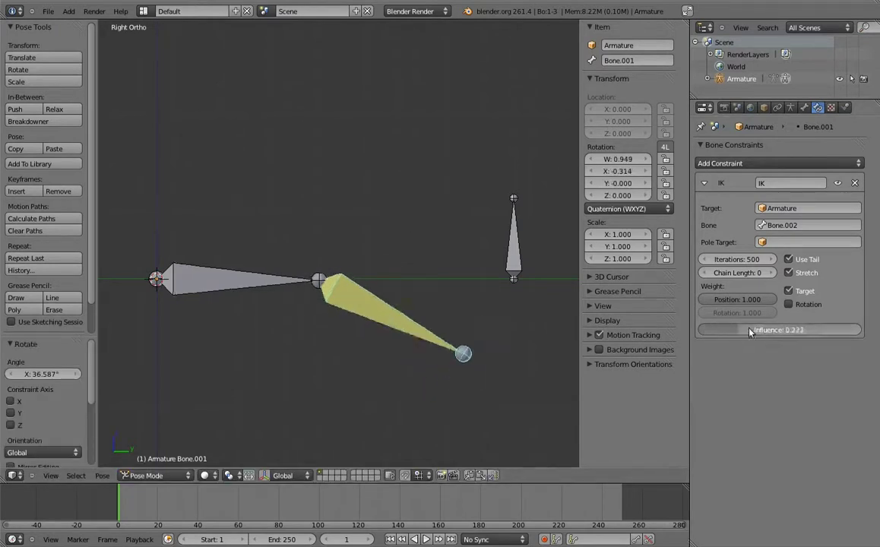
# Step: Move Bone.002 to bend the IK chain, then reset its location to straighten it
pyautogui.rightClick(511, 259)
pyautogui.press('g')
pyautogui.click(447, 237)
pyautogui.press('g')
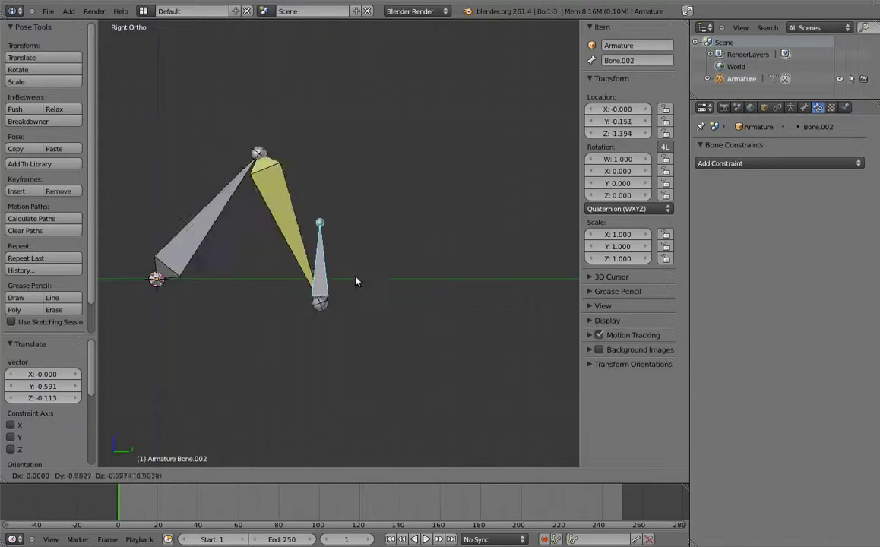
pyautogui.click(423, 267)
pyautogui.hotkey('alt', 'g')
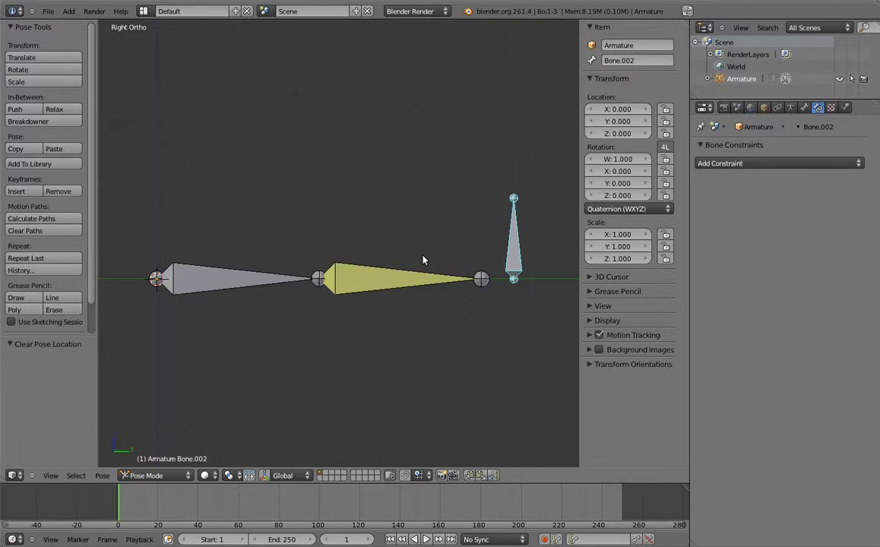
pyautogui.rightClick(385, 280)
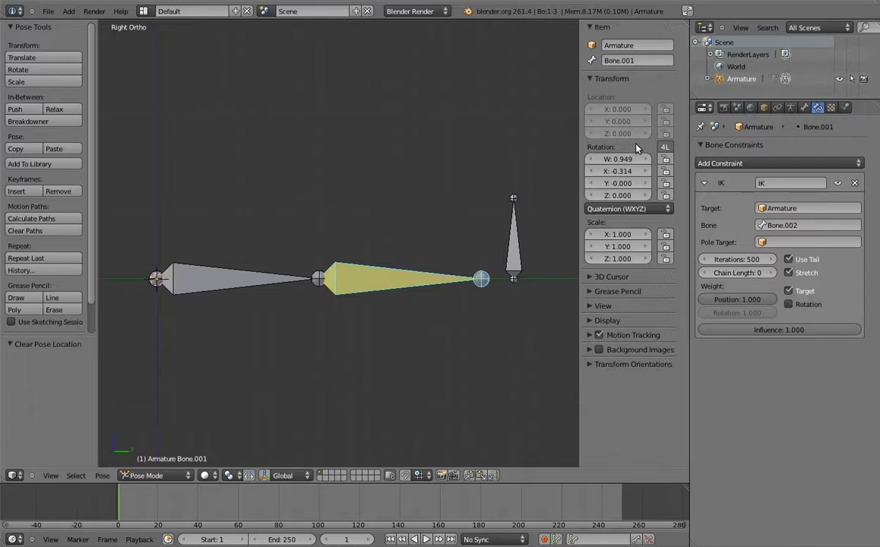
# Step: Add drivers to all four of Bone.001's quaternion rotation channels and split the 3D view
pyautogui.rightClick(625, 160)
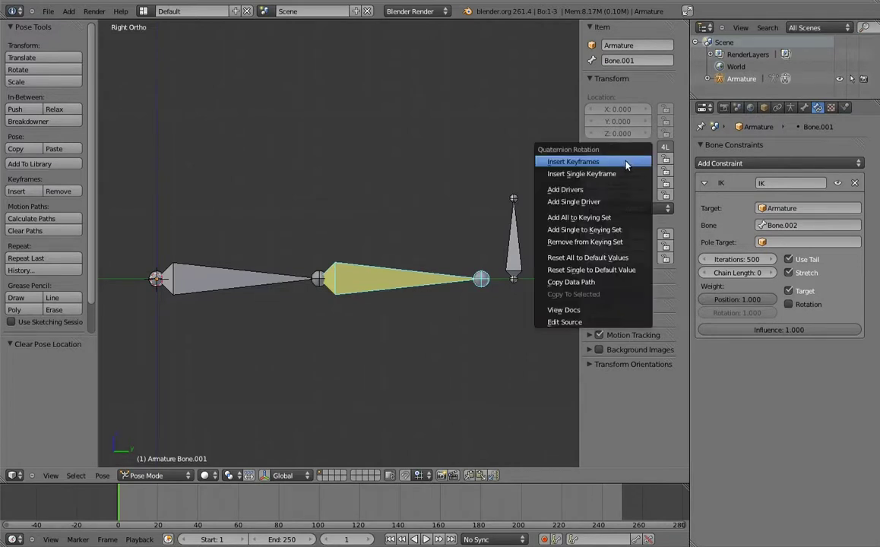
pyautogui.click(606, 189)
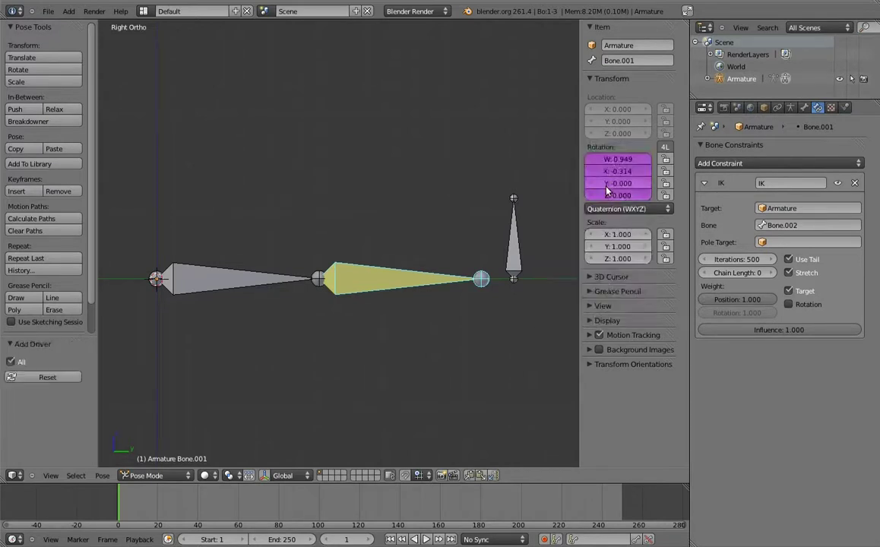
pyautogui.moveTo(576, 22); pyautogui.dragTo(352, 71)
# Step: Show the W Quaternion Rotation driver's settings in a Graph Editor set to Drivers mode
pyautogui.click(12, 475)
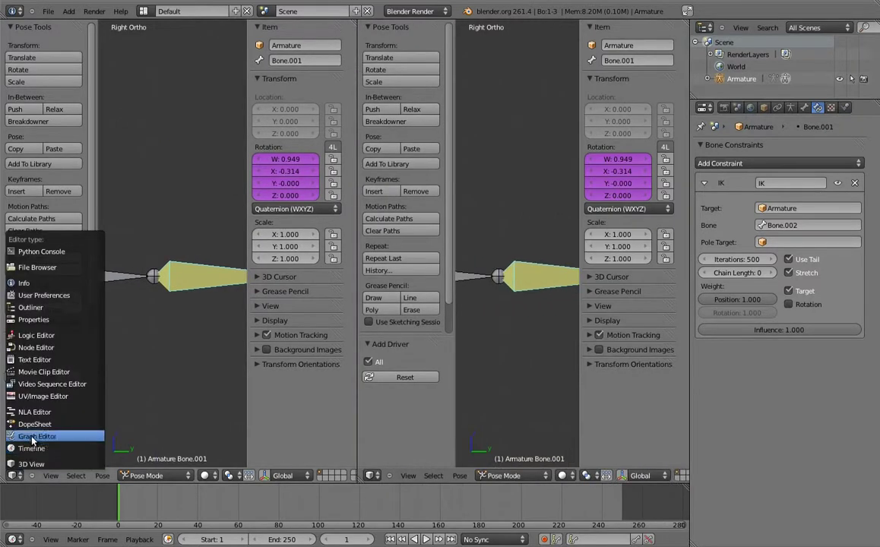
pyautogui.click(31, 438)
pyautogui.click(199, 476)
pyautogui.click(186, 414)
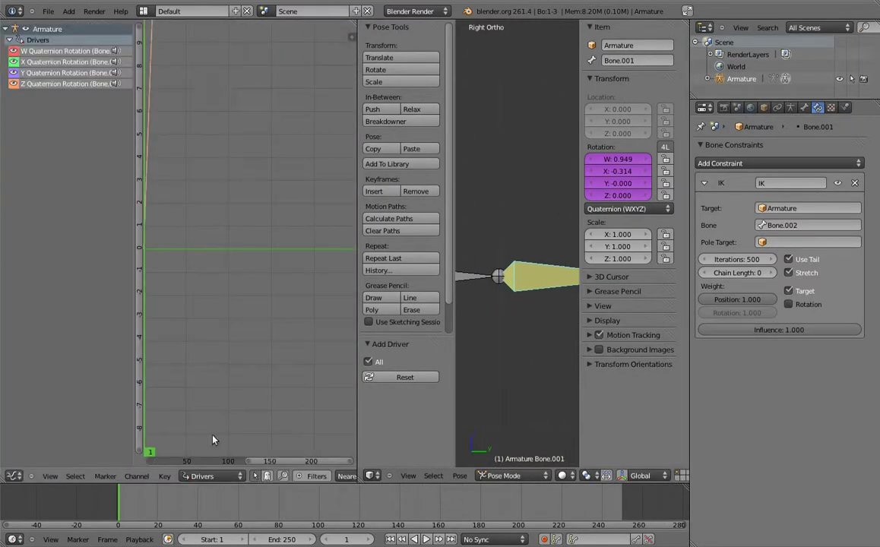
pyautogui.click(69, 51)
pyautogui.press('n')
pyautogui.click(251, 41)
pyautogui.click(251, 56)
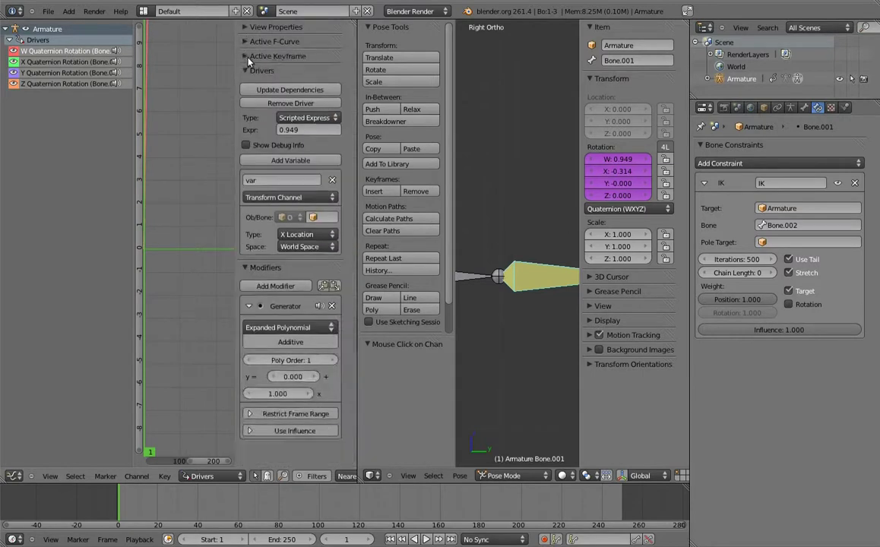
pyautogui.click(246, 269)
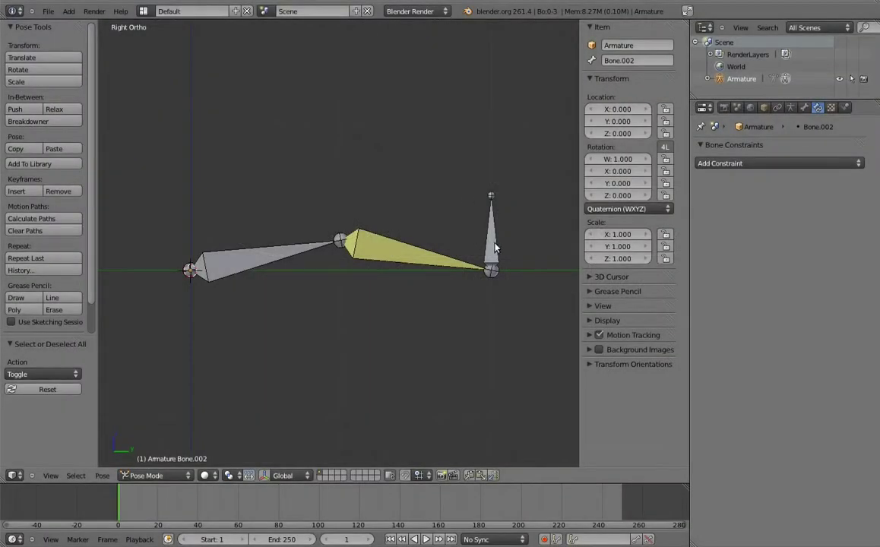
# Step: Move the IK target Bone.002 to test the chain, then enter Edit Mode
pyautogui.press('g')
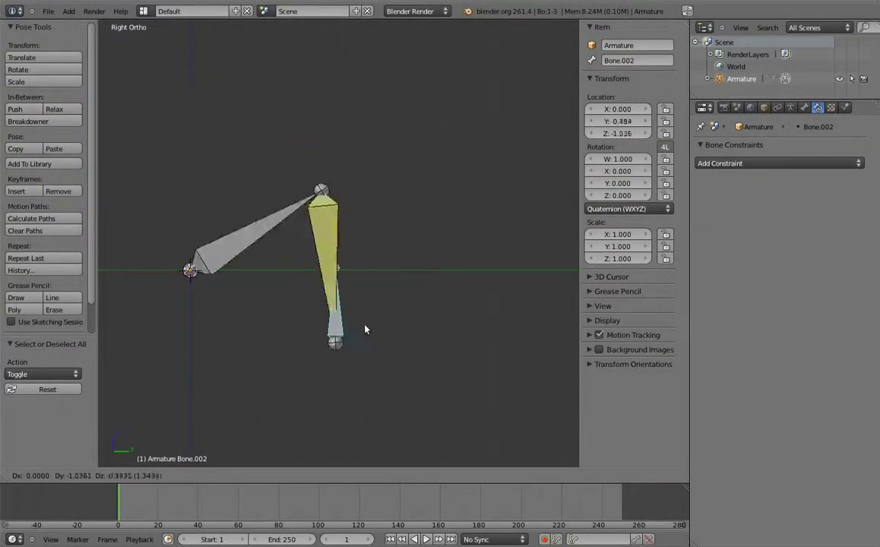
pyautogui.click(498, 268)
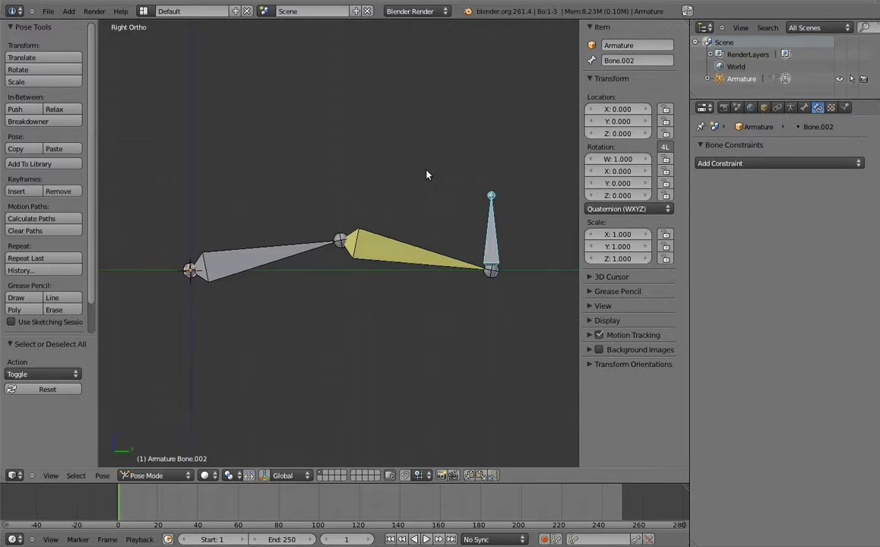
pyautogui.press('Tab')
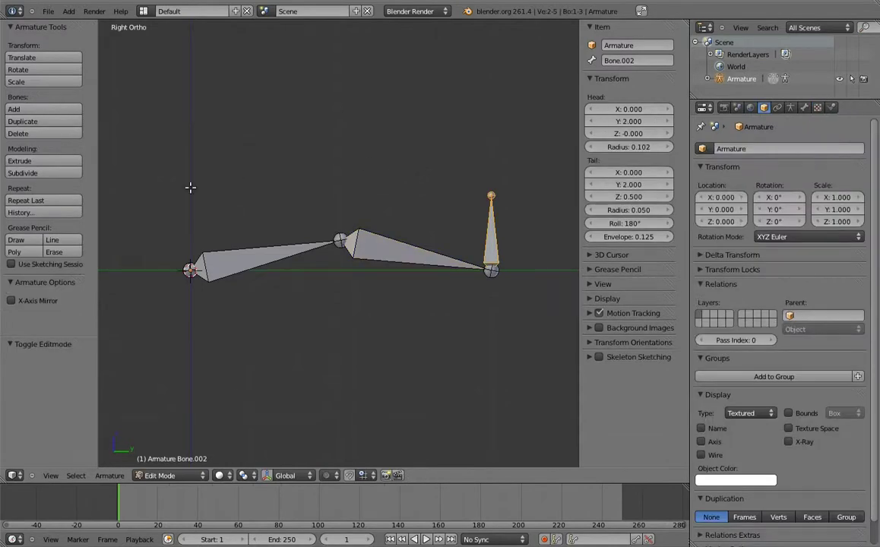
# Step: Add an upright bone at the arm's root and make it the upper arm's parent with Keep Offset
pyautogui.hotkey('shift', 'a')
pyautogui.rightClick(251, 251)
pyautogui.keyDown('shift'); pyautogui.rightClick(183, 188); pyautogui.keyUp('shift')
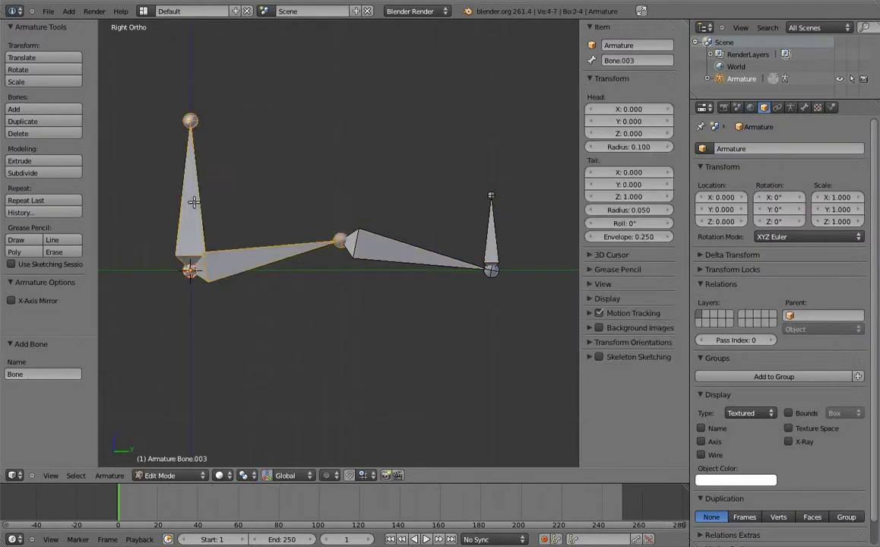
pyautogui.hotkey('ctrl', 'p')
pyautogui.click(194, 201)
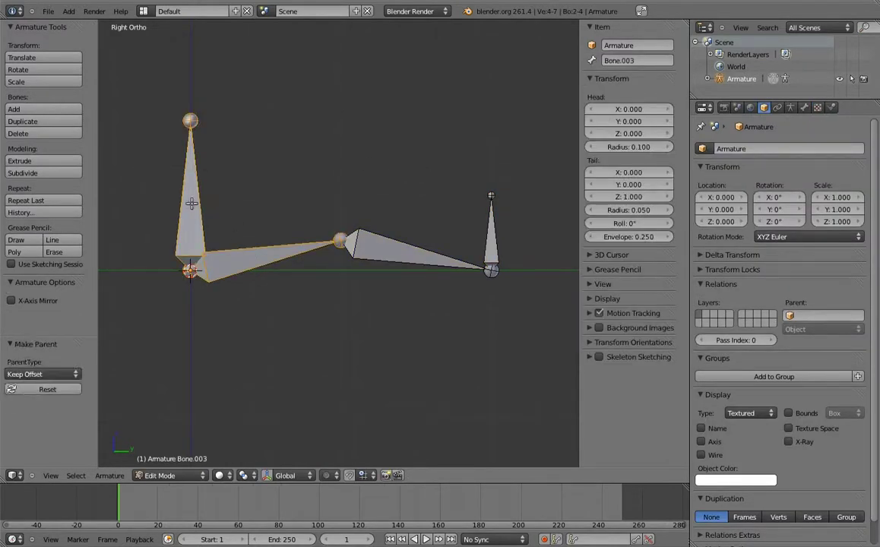
pyautogui.hotkey('ctrl', 'Tab')
# Step: Trackball-rotate the helper Bone.003 several times to test the parenting, leaving it at rest
pyautogui.press('r')
pyautogui.press('r')
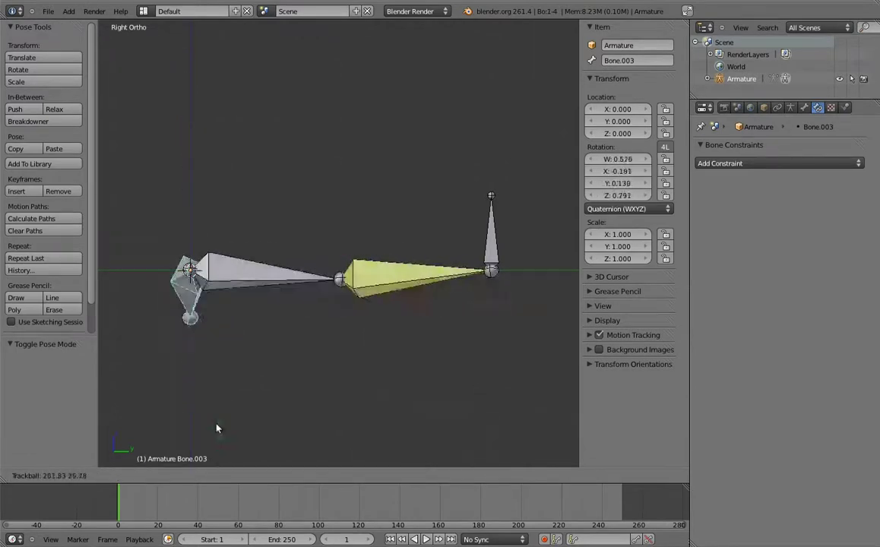
pyautogui.press('r')
pyautogui.click(193, 104)
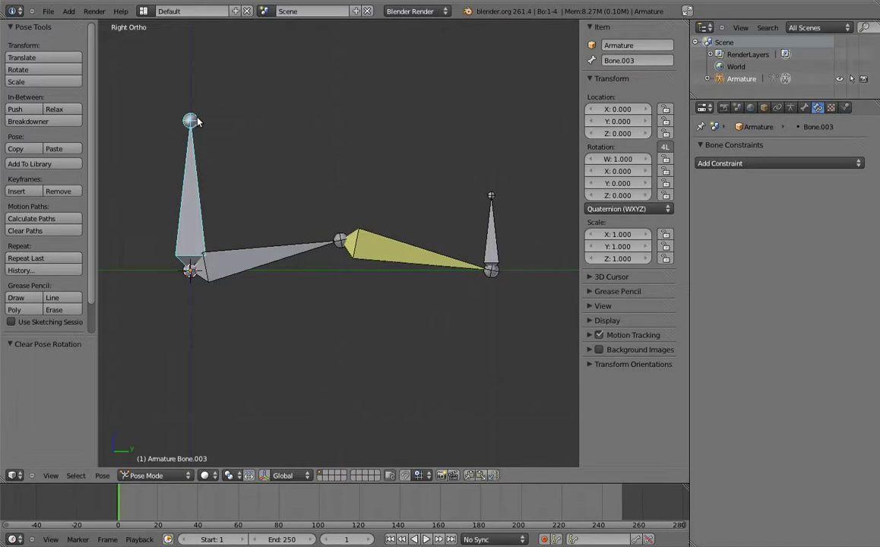
pyautogui.hotkey('shift', 'i')
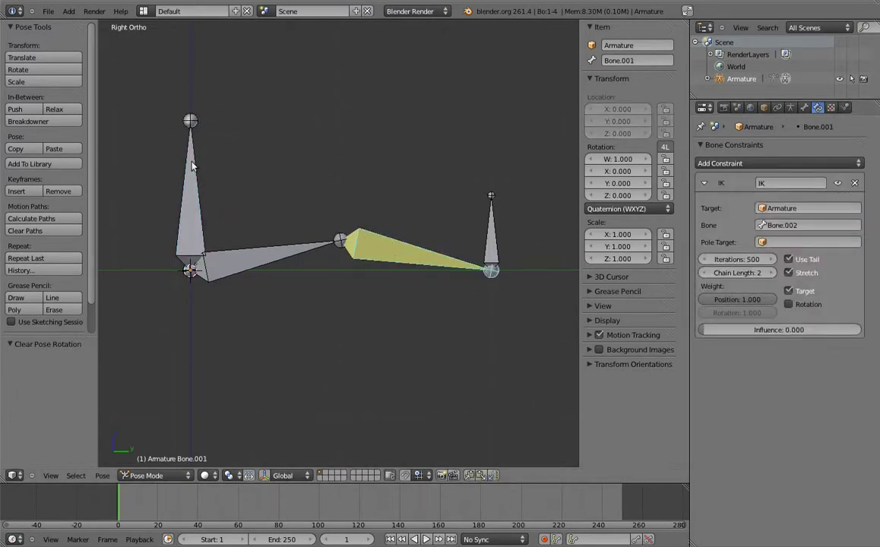
pyautogui.rightClick(192, 133)
pyautogui.press('r')
pyautogui.press('r')
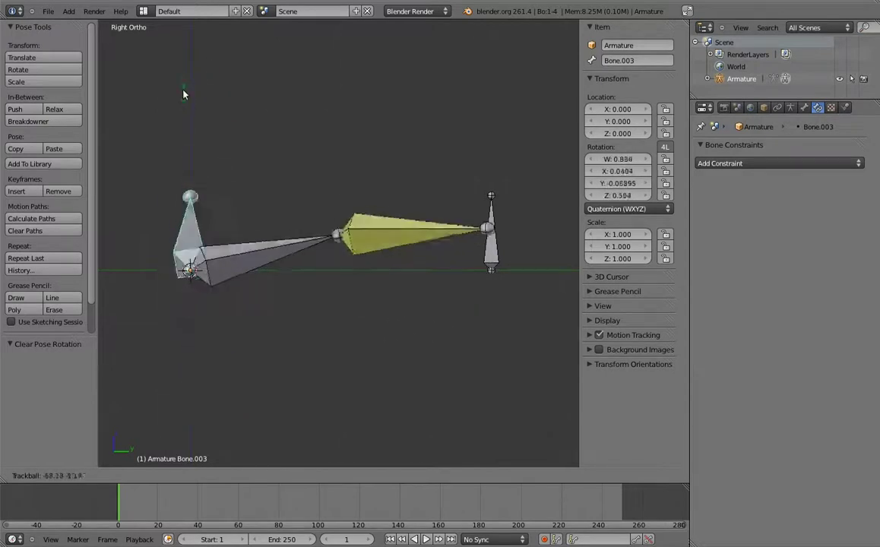
pyautogui.press('Escape')
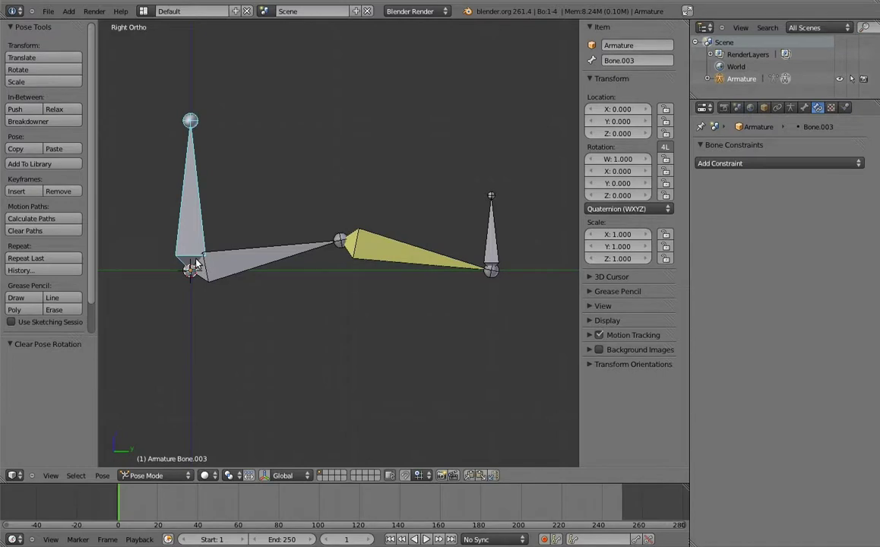
pyautogui.press('r')
pyautogui.press('r')
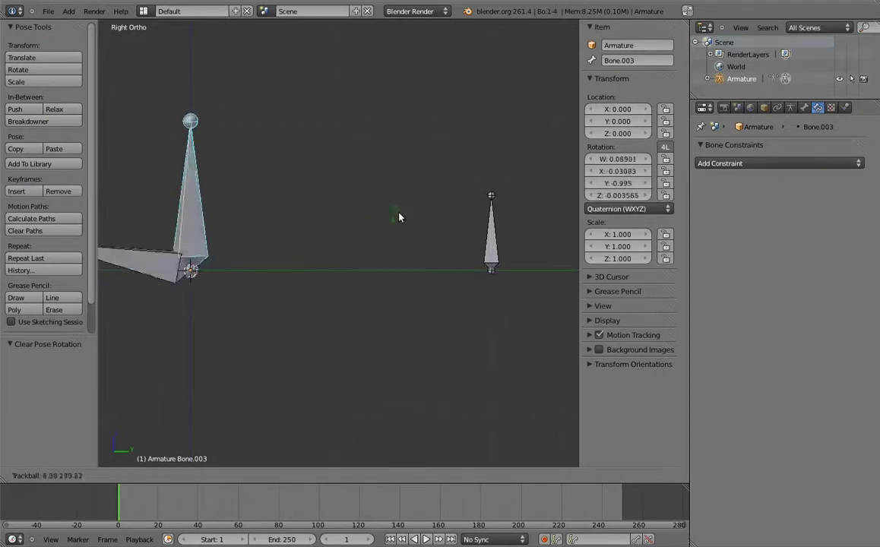
pyautogui.press('Escape')
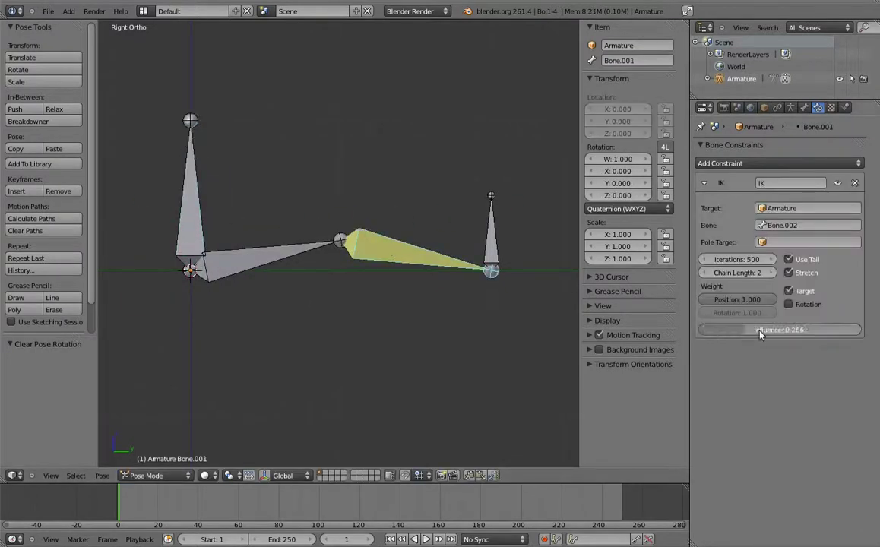
pyautogui.rightClick(182, 182)
pyautogui.press('r')
pyautogui.press('r')
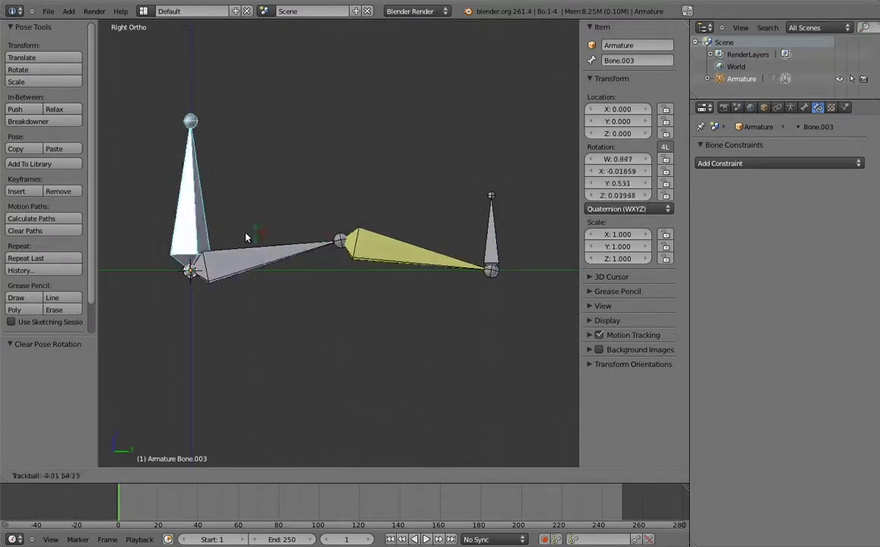
pyautogui.press('Escape')
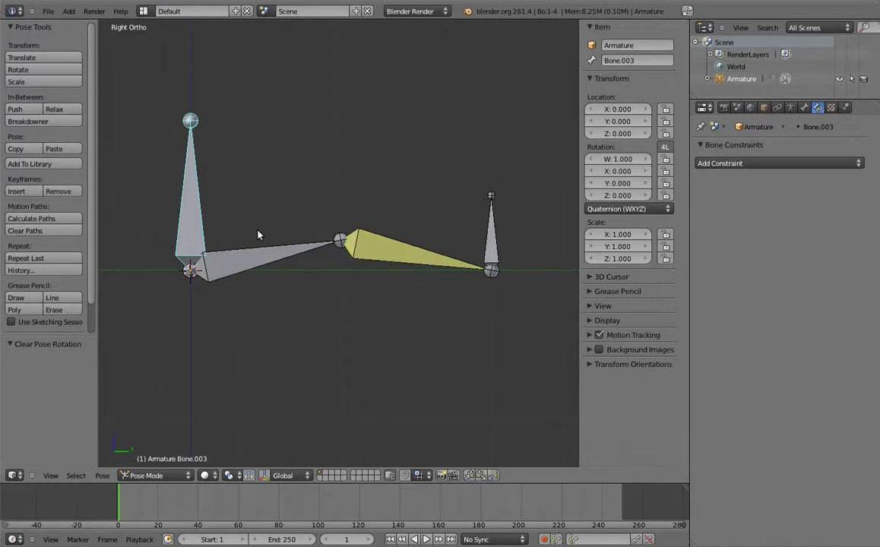
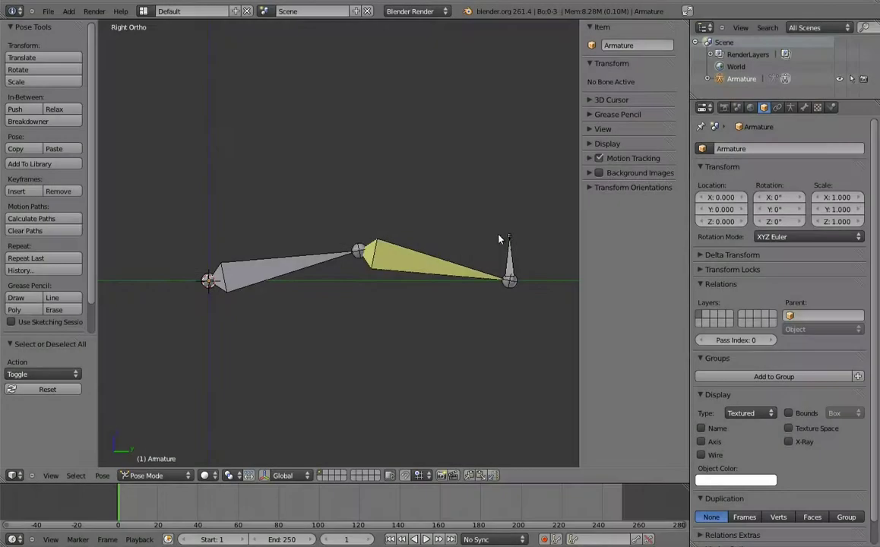
# Step: Select Bone.002, the small IK target bone, in Pose Mode
pyautogui.rightClick(509, 254)
# Step: Test-bend the chain with Bone.002, then duplicate both chain bones above the originals
pyautogui.press('g')
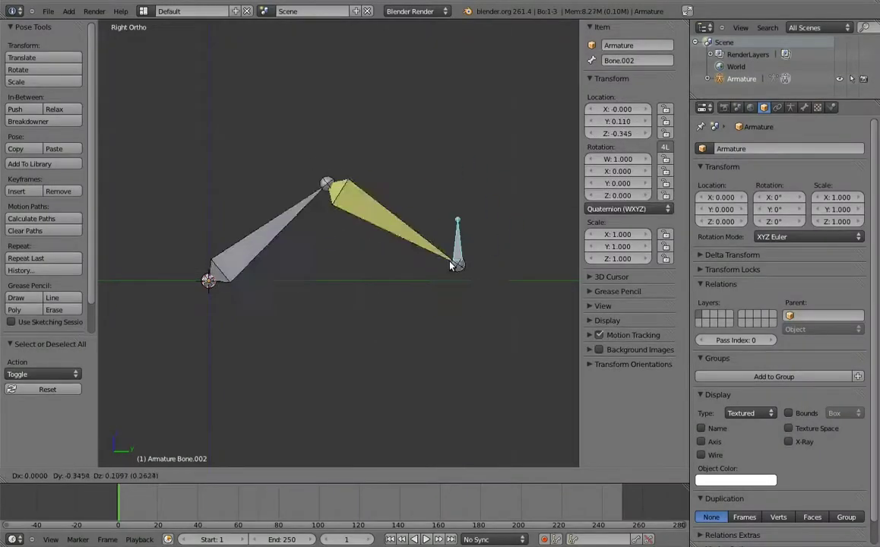
pyautogui.rightClick(468, 244)
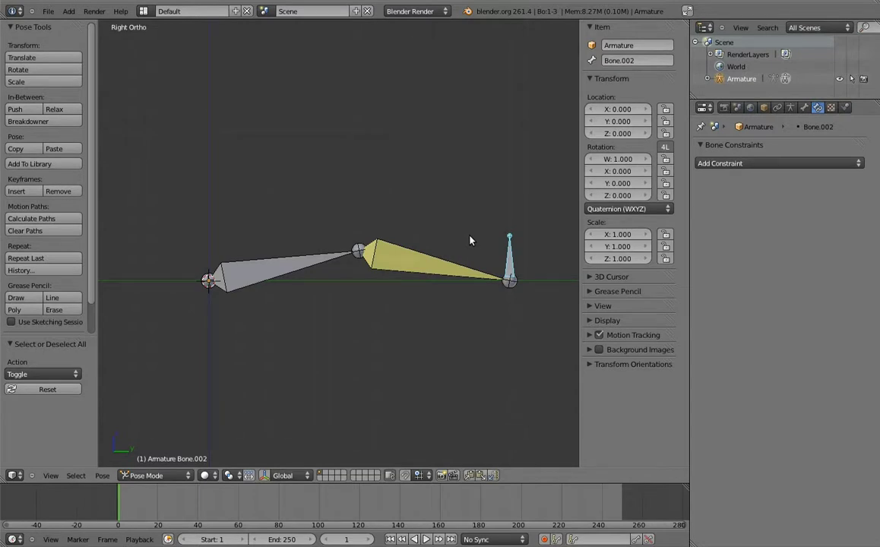
pyautogui.press('Tab')
pyautogui.rightClick(437, 265)
pyautogui.keyDown('shift'); pyautogui.rightClick(268, 263); pyautogui.keyUp('shift')
pyautogui.hotkey('shift', 'd')
pyautogui.click(338, 240)
pyautogui.press('Tab')
# Step: Delete the copied IK constraint from Bone.004, then select the original end bone and Bone.004
pyautogui.rightClick(378, 237)
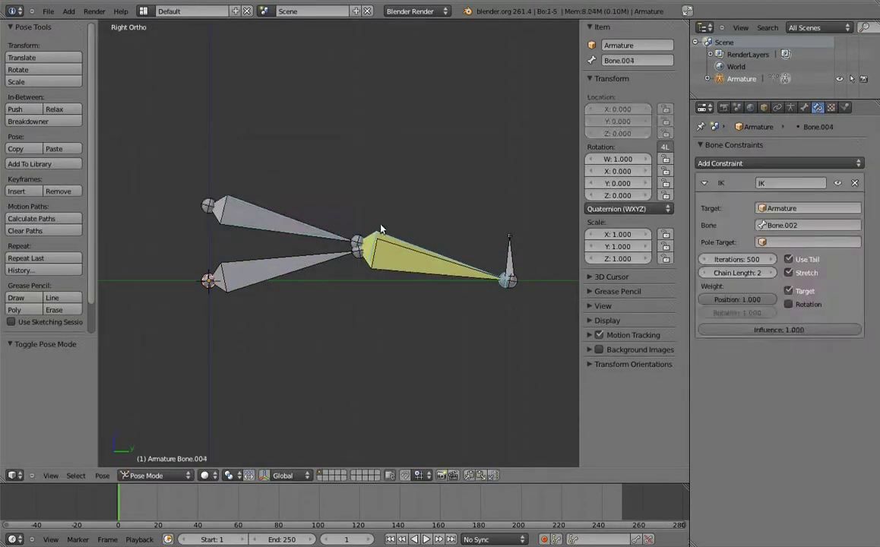
pyautogui.click(856, 184)
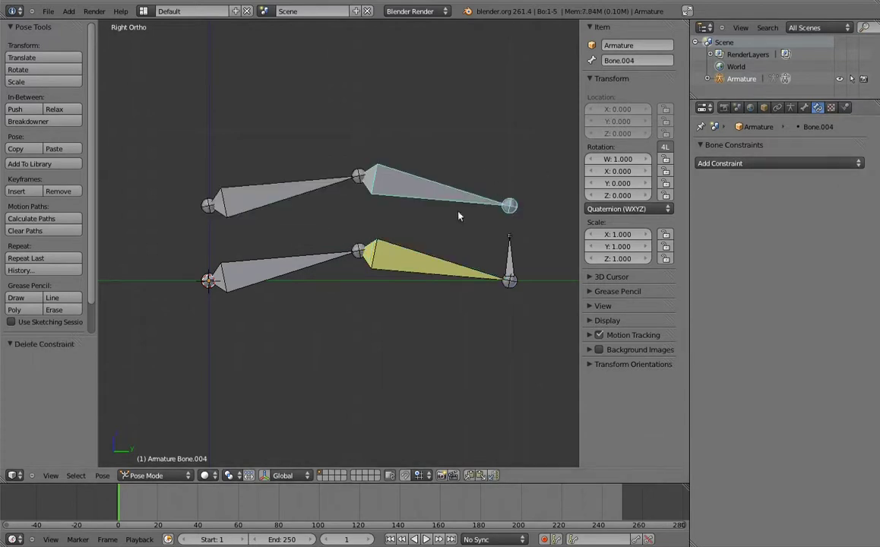
pyautogui.keyDown('shift'); pyautogui.rightClick(438, 268); pyautogui.keyUp('shift')
pyautogui.keyDown('shift'); pyautogui.rightClick(446, 193); pyautogui.keyUp('shift')
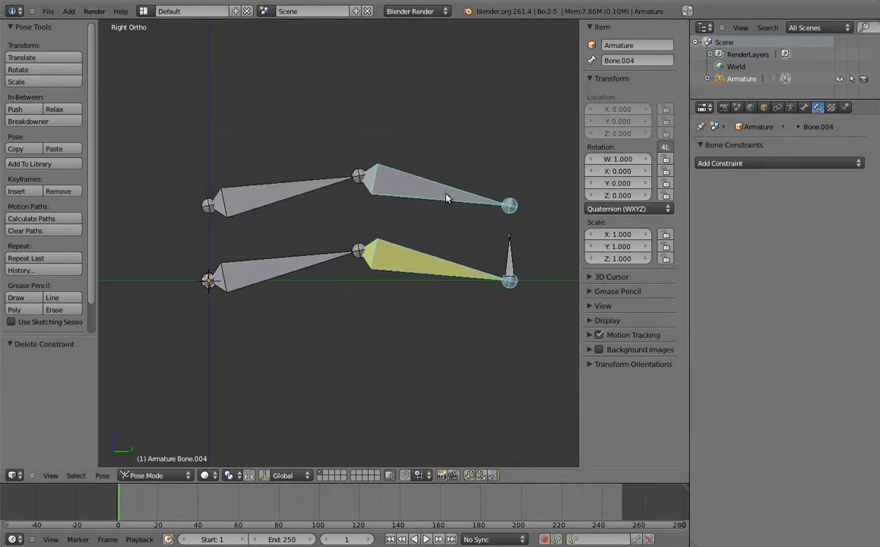
pyautogui.hotkey('shift', 'ctrl', 'c')
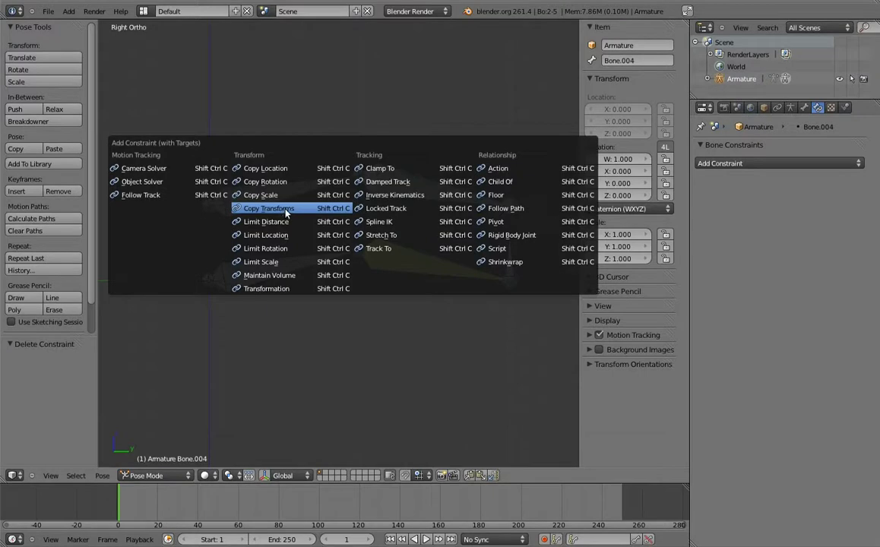
# Step: Give Bone.004 and Bone.003 Copy Transforms constraints from their original bones
pyautogui.click(262, 208)
pyautogui.keyDown('shift'); pyautogui.rightClick(304, 187); pyautogui.keyUp('shift')
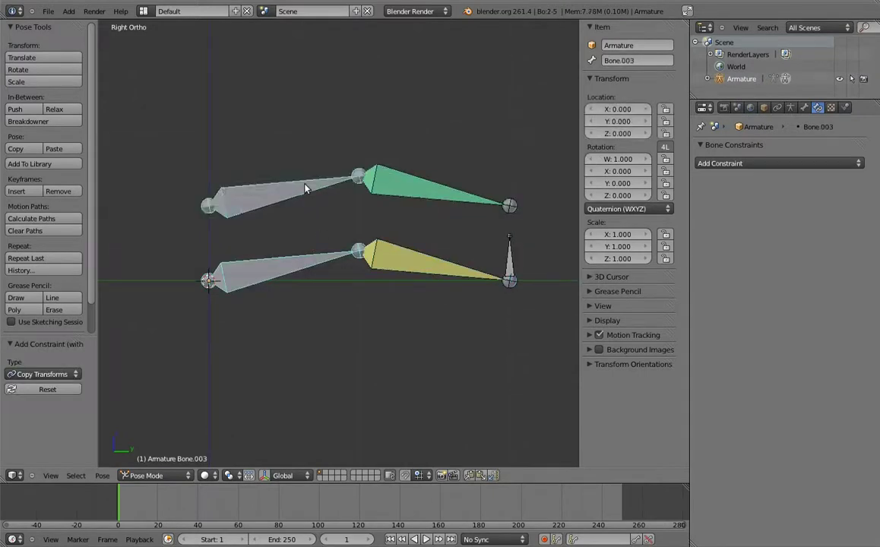
pyautogui.hotkey('shift', 'ctrl', 'c')
pyautogui.click(301, 188)
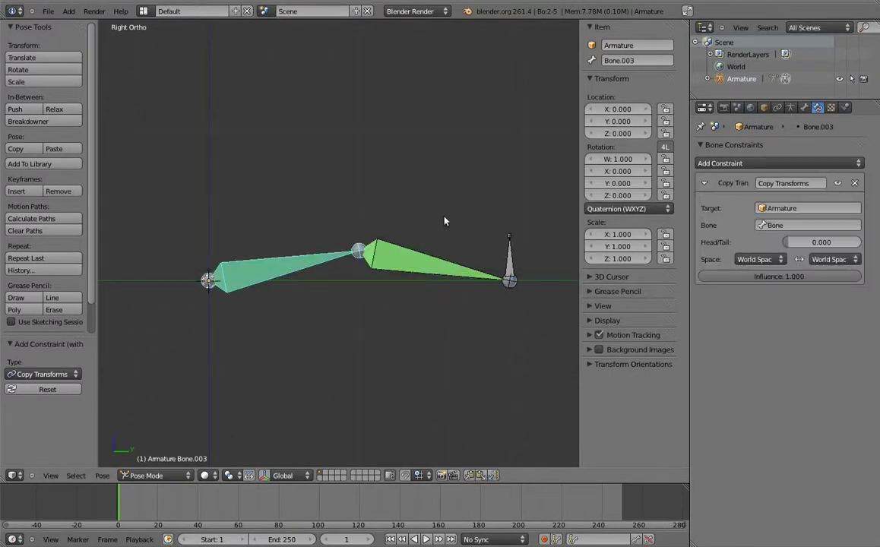
# Step: Reposition Bone.002 and add a Stretch To constraint on Bone.004 targeting Armature, Bone.002
pyautogui.rightClick(510, 259)
pyautogui.press('g')
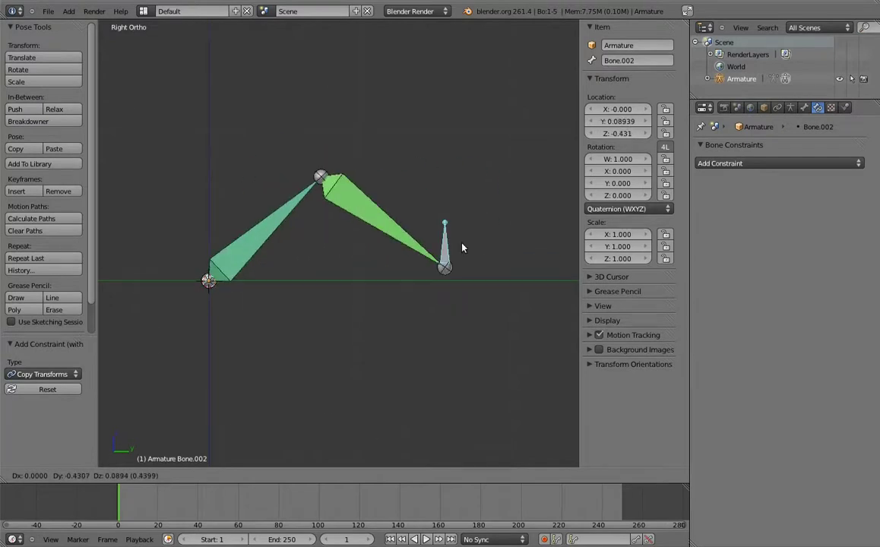
pyautogui.click(492, 231)
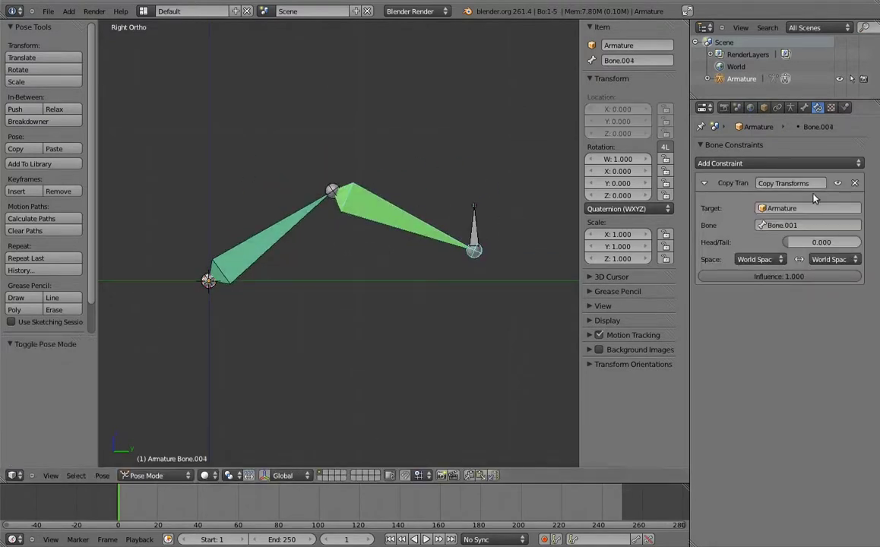
pyautogui.click(736, 163)
pyautogui.click(719, 256)
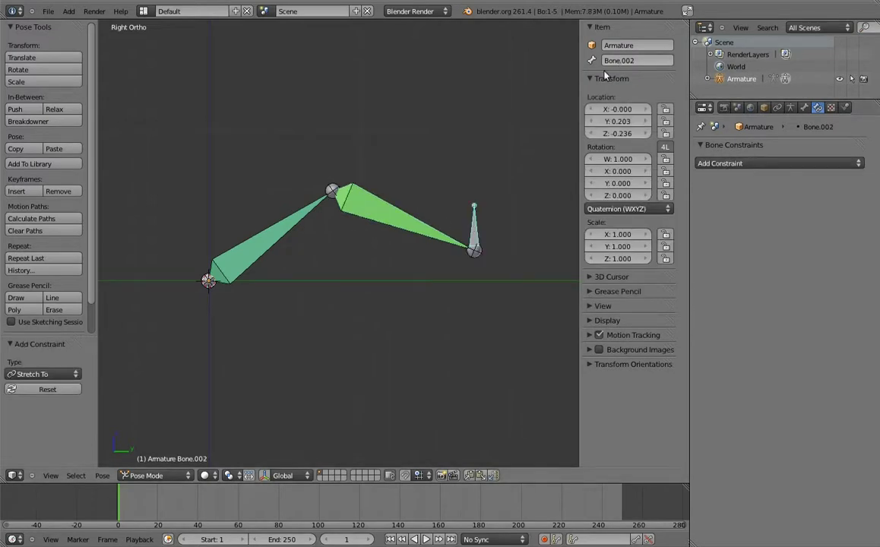
pyautogui.click(785, 325)
pyautogui.click(771, 342)
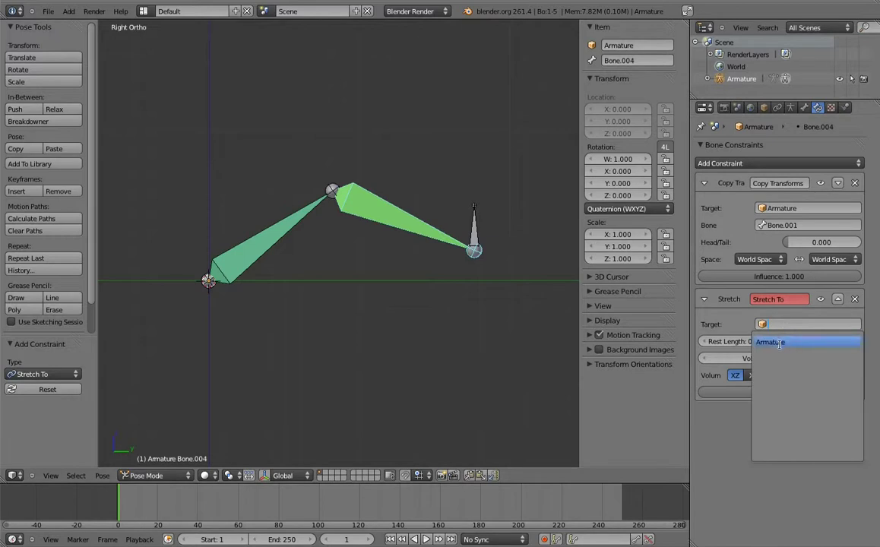
pyautogui.click(808, 341)
pyautogui.click(791, 358)
# Step: Drag Bone.002 far beyond the chain's reach to test the stretch
pyautogui.rightClick(474, 244)
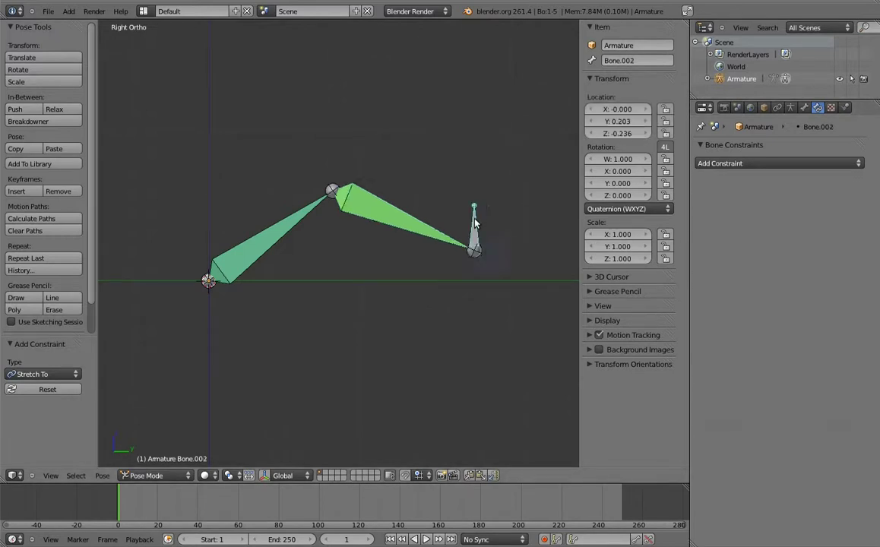
pyautogui.press('g')
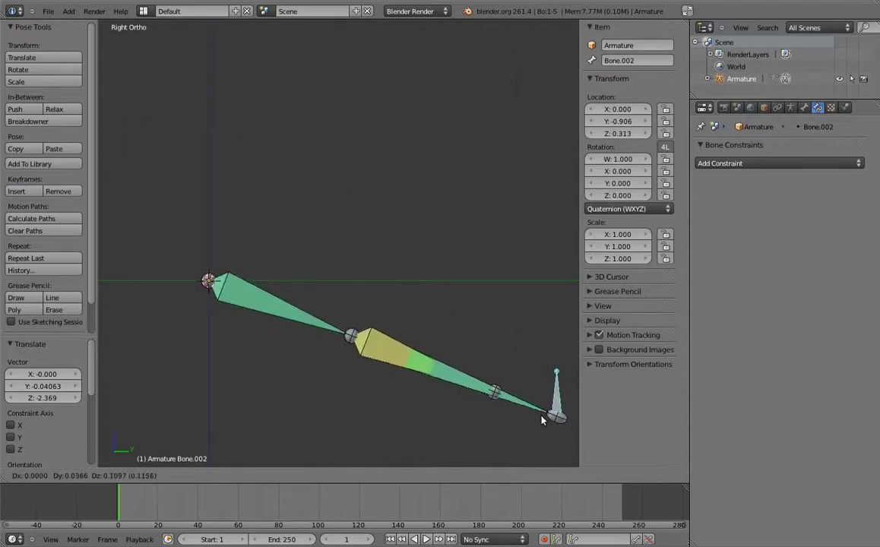
pyautogui.click(544, 416)
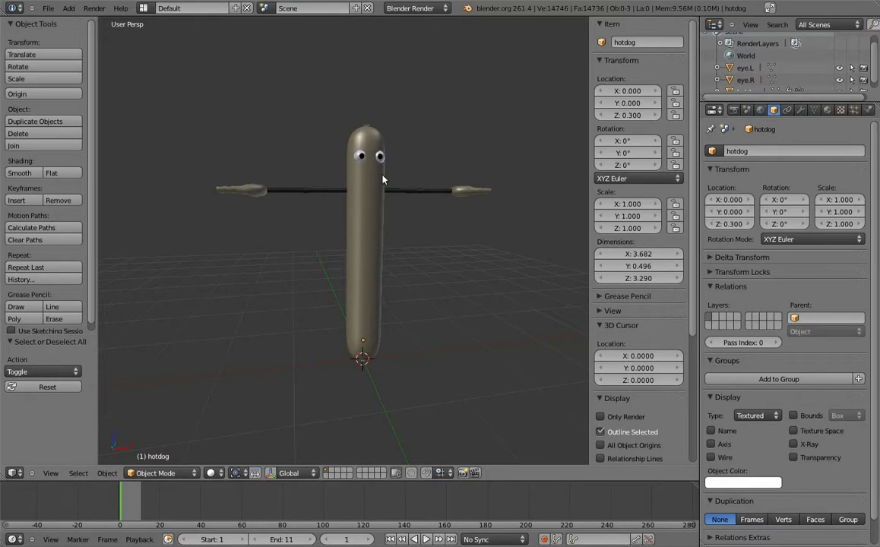
# Step: Select the hotdog body mesh in the hotdog character scene
pyautogui.rightClick(372, 187)
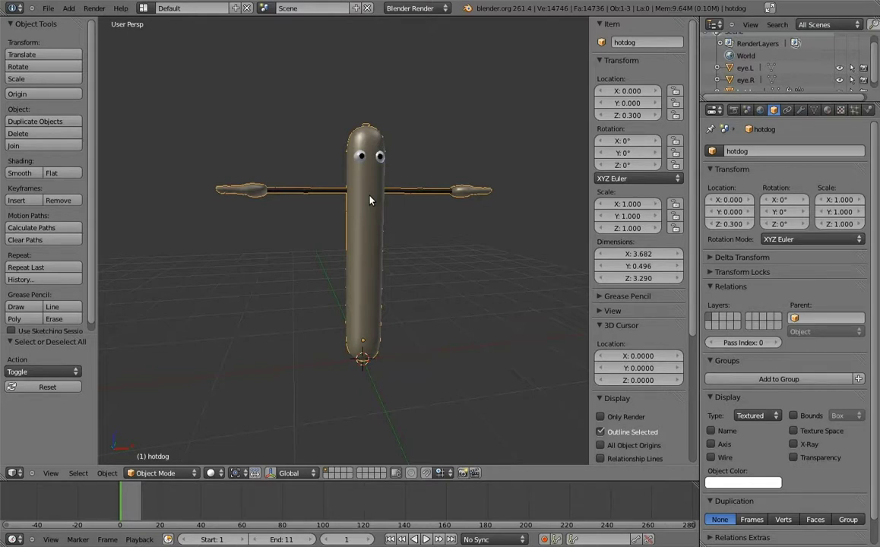
# Step: Show the hotdog's modifier stack and toggle the Mirror modifier's viewport display off and on
pyautogui.click(801, 110)
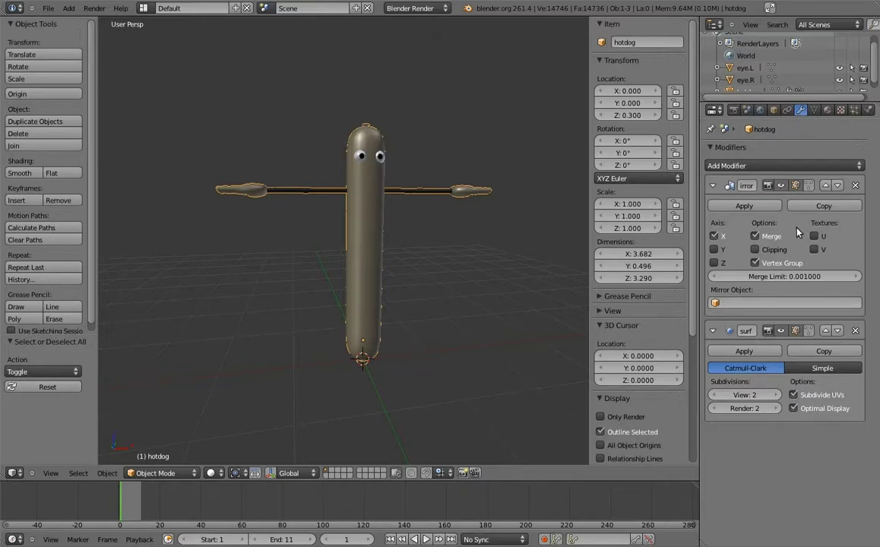
pyautogui.click(781, 187)
pyautogui.click(782, 187)
pyautogui.click(783, 188)
pyautogui.click(782, 187)
pyautogui.click(782, 188)
pyautogui.click(782, 187)
# Step: Toggle the Subdivision Surface modifier's viewport display off and back on
pyautogui.click(783, 335)
pyautogui.click(783, 335)
pyautogui.click(782, 334)
pyautogui.click(782, 335)
pyautogui.click(782, 335)
pyautogui.click(783, 335)
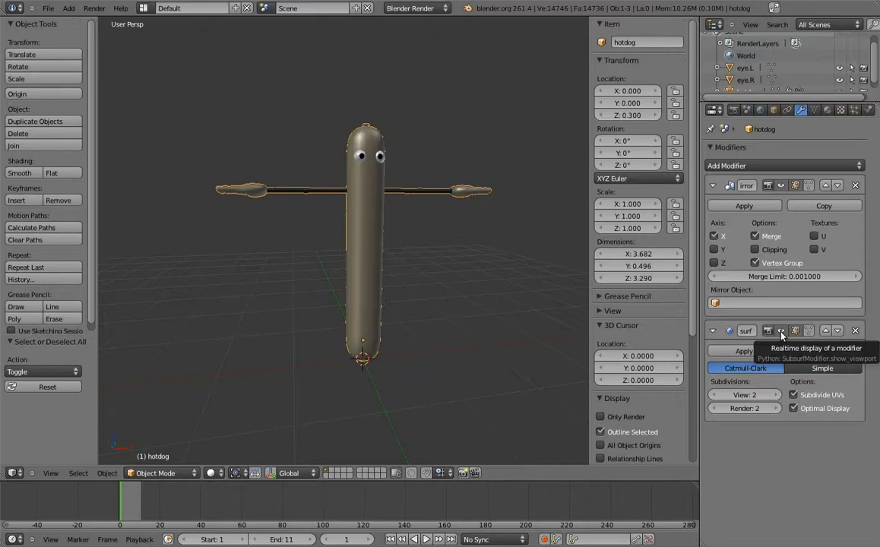
pyautogui.click(782, 335)
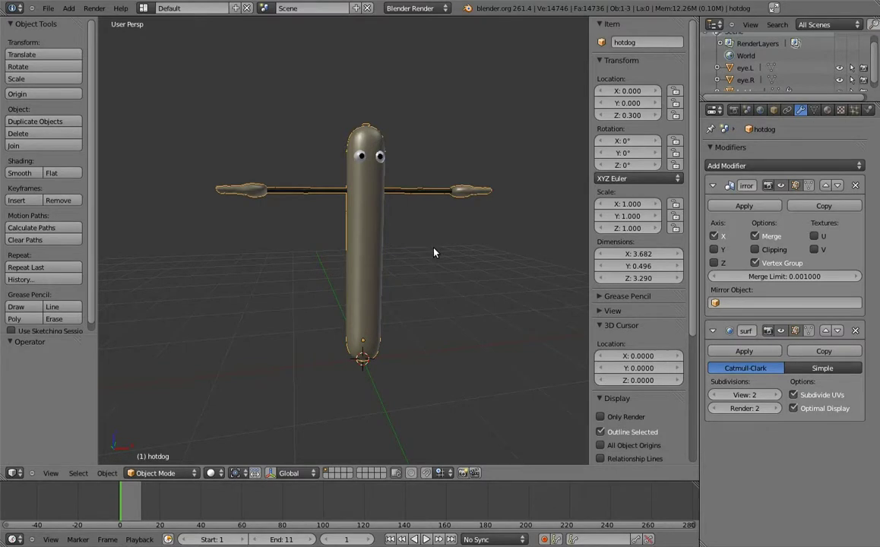
# Step: Add a single-bone armature displayed as Wire, with X-Ray and Axes enabled
pyautogui.hotkey('shift', 'a')
pyautogui.click(475, 254)
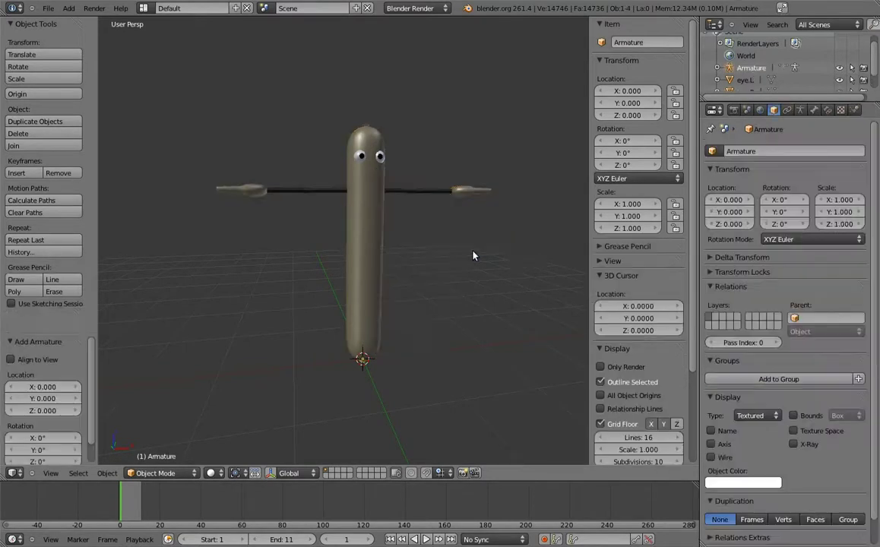
pyautogui.click(756, 416)
pyautogui.click(745, 391)
pyautogui.click(794, 445)
pyautogui.click(800, 111)
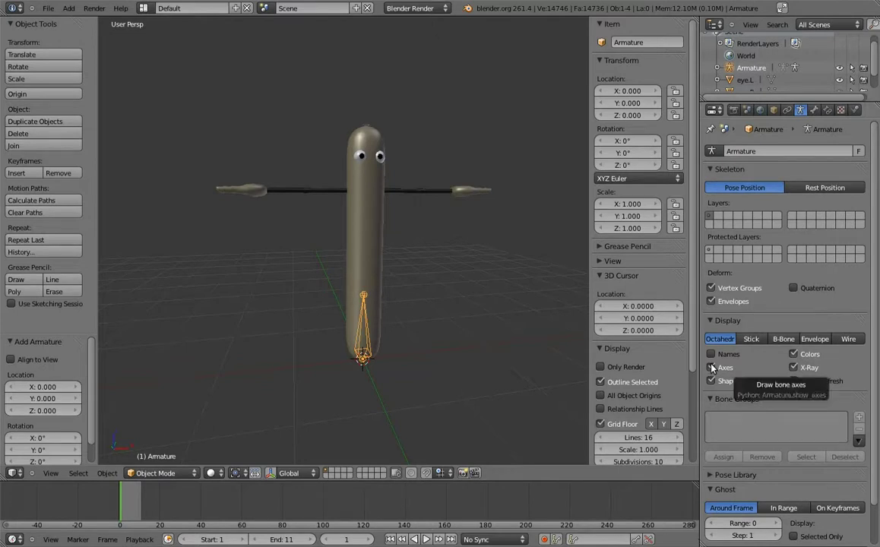
pyautogui.click(711, 368)
# Step: Enable Wire display in the hotdog mesh's object settings
pyautogui.rightClick(371, 214)
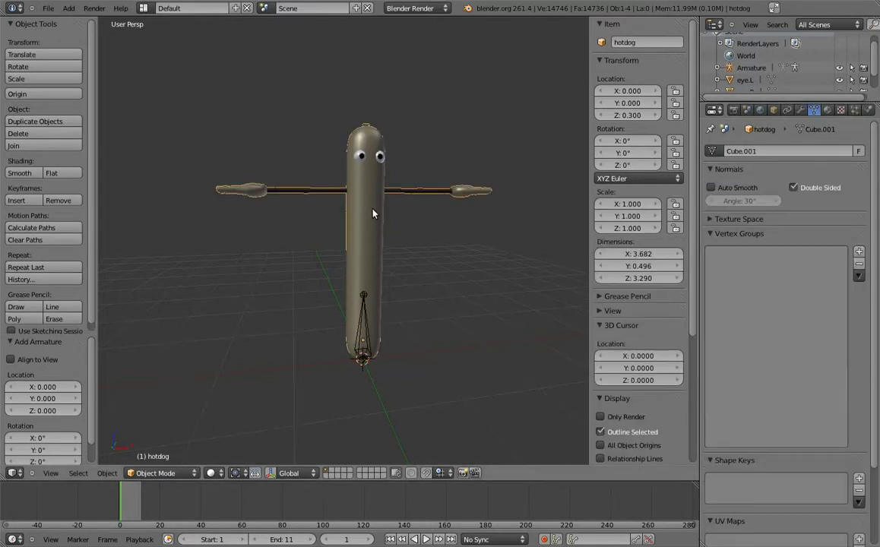
pyautogui.click(774, 111)
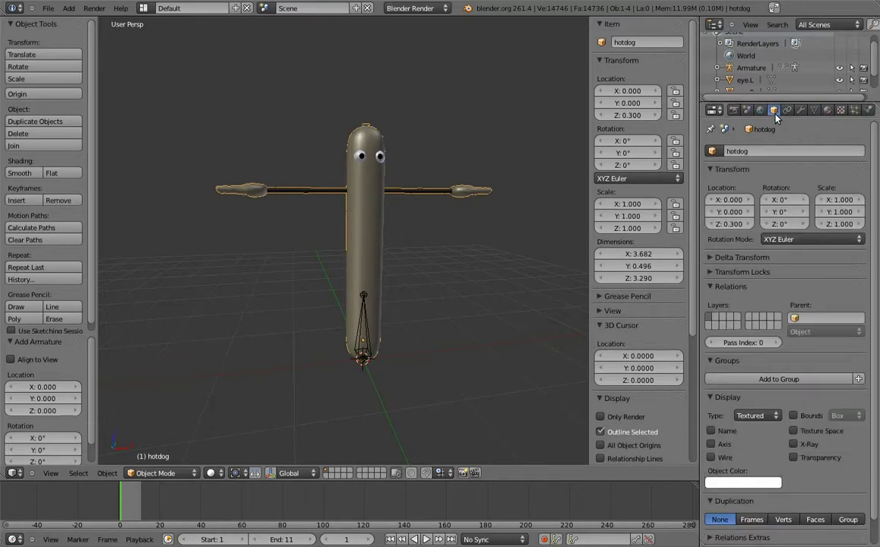
pyautogui.click(712, 458)
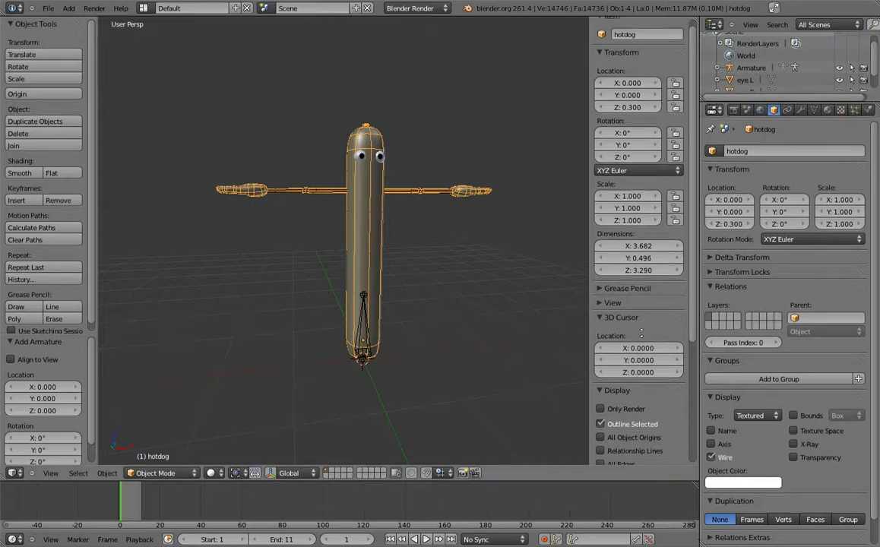
# Step: Turn on All Edges in the hotdog's Display settings and toggle edit mode to refresh
pyautogui.scroll(-5, 620, 304)
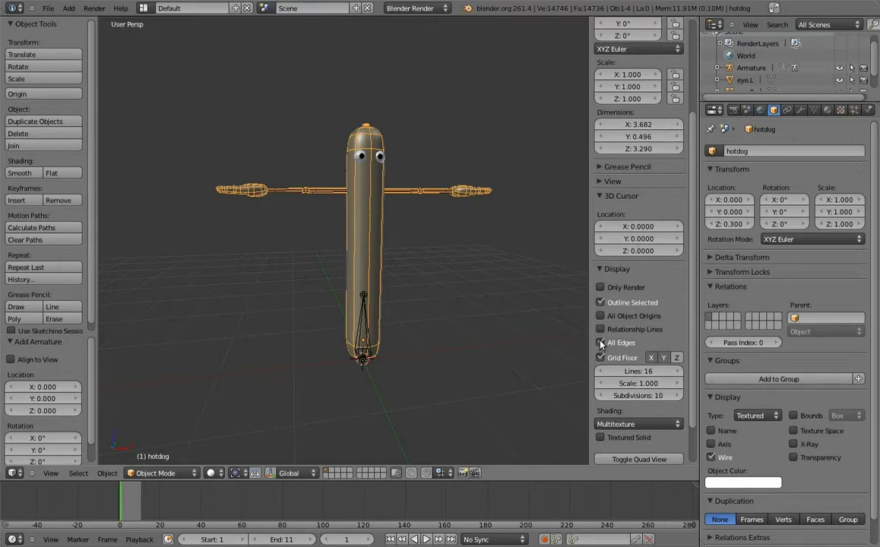
pyautogui.click(601, 344)
pyautogui.press('Tab')
pyautogui.press('Tab')
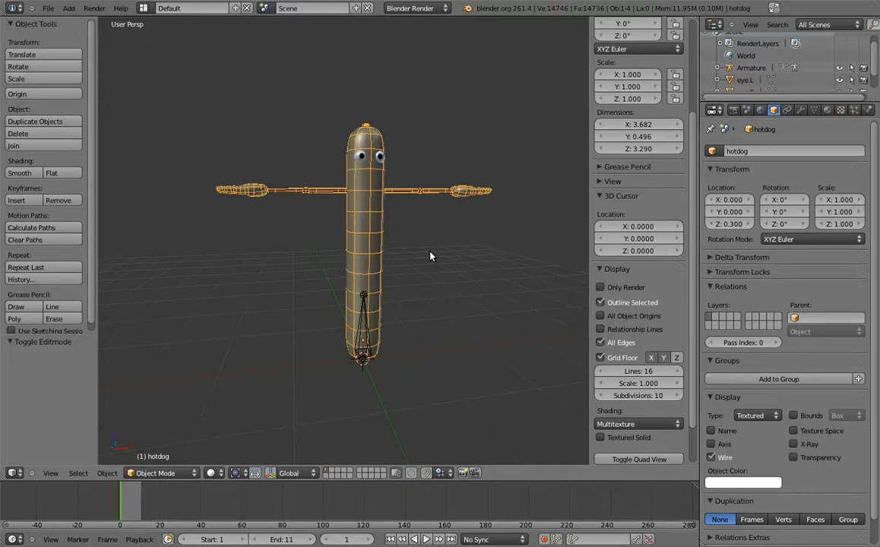
pyautogui.hotkey('ctrl', 'z')
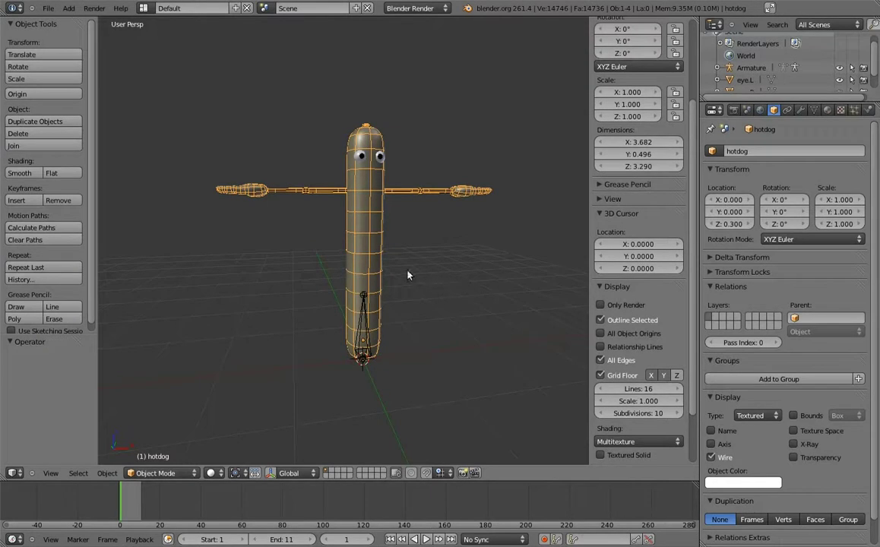
# Step: In front orthographic view, raise the armature bone's tip straight up along Z
pyautogui.rightClick(362, 319)
pyautogui.press('KP_1')
pyautogui.press('KP_5')
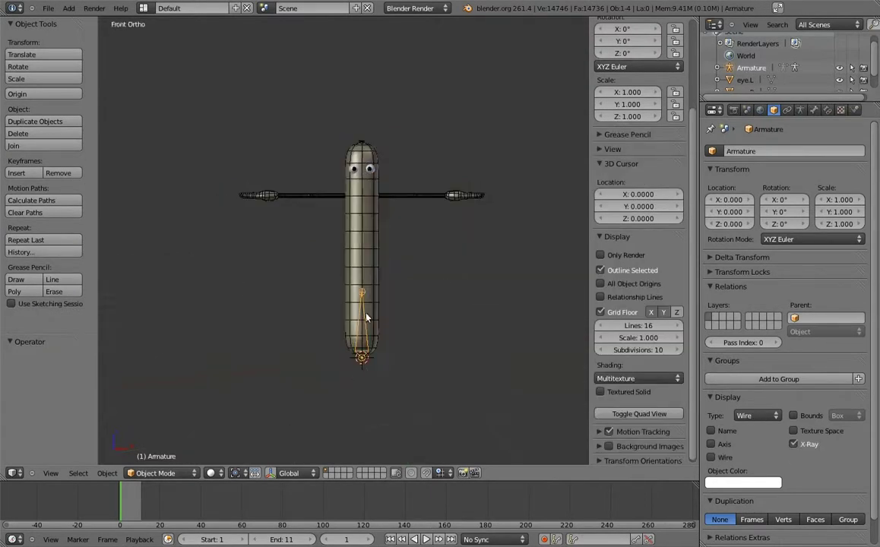
pyautogui.scroll(1, 398, 304)
pyautogui.scroll(2, 406, 319)
pyautogui.press('Tab')
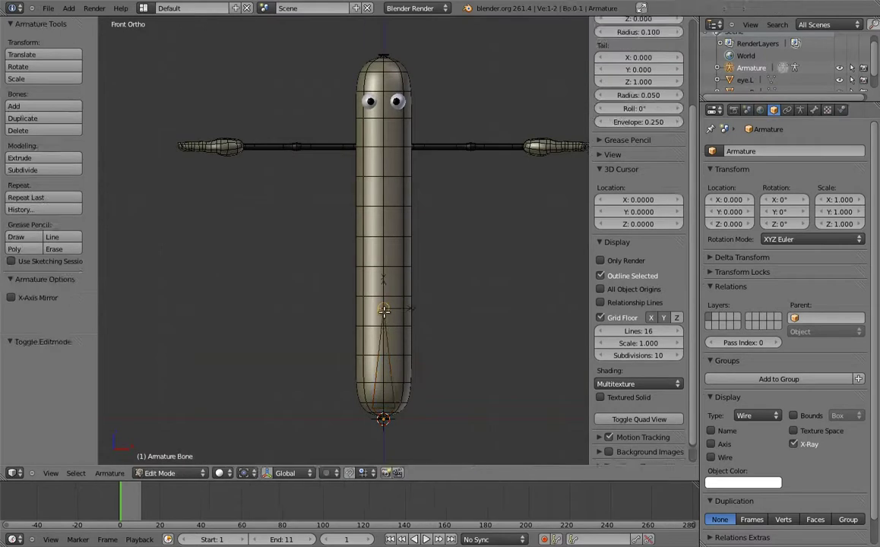
pyautogui.press('g')
pyautogui.press('z')
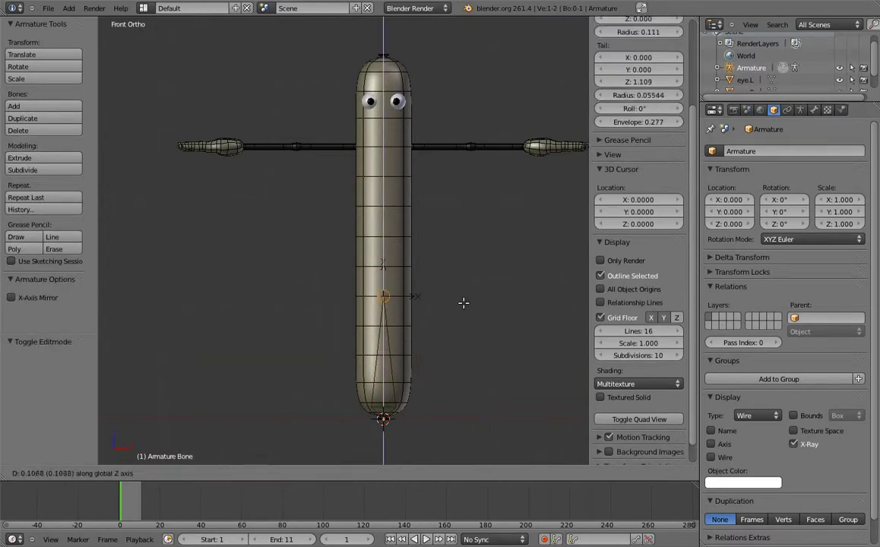
pyautogui.click(463, 304)
# Step: Extrude two more bones straight up along Z, the top one reaching the head
pyautogui.press('e')
pyautogui.press('z')
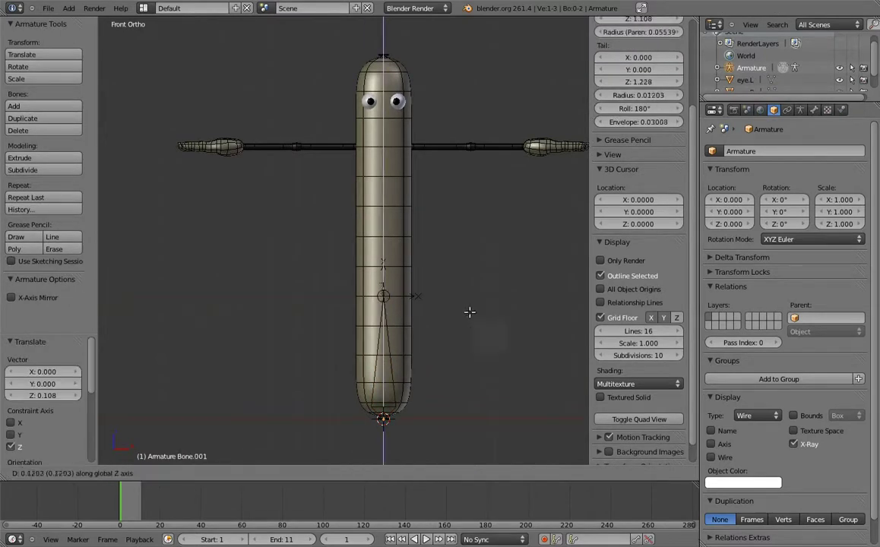
pyautogui.click(466, 194)
pyautogui.press('e')
pyautogui.press('z')
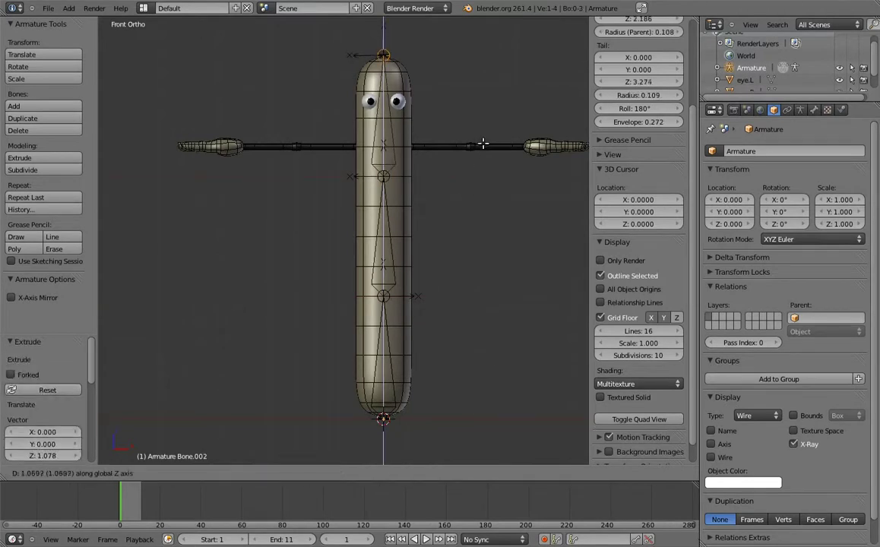
pyautogui.click(482, 146)
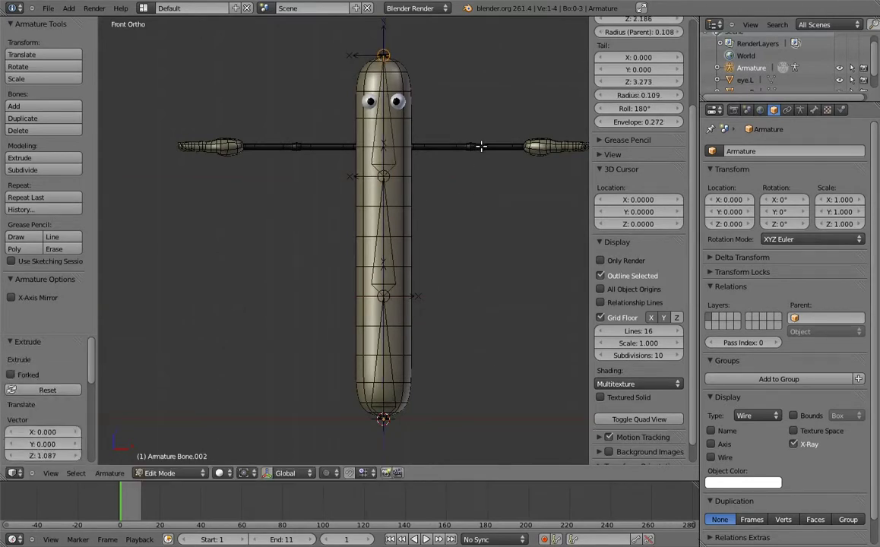
# Step: Roll the two upper body bones by 180° and orbit to view the skeleton
pyautogui.rightClick(384, 226)
pyautogui.hotkey('shift', 'r')
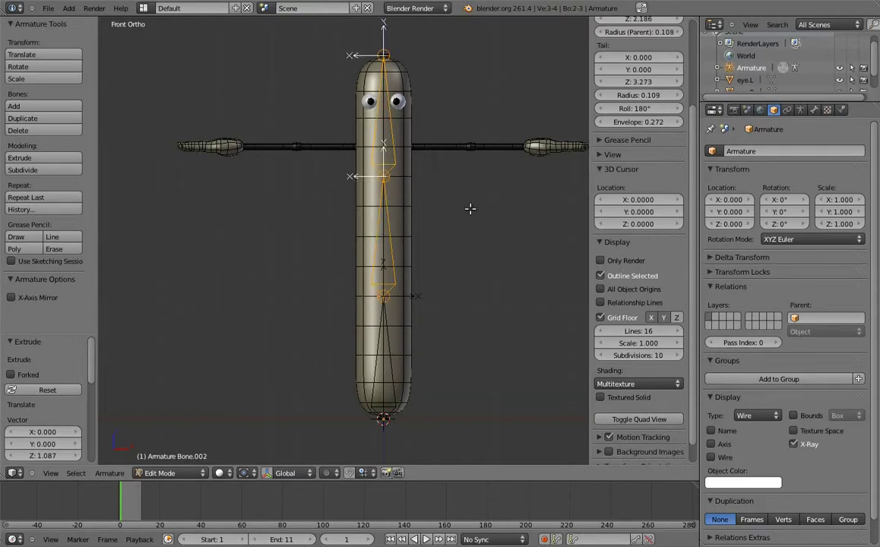
pyautogui.hotkey('ctrl', 'r')
pyautogui.write('180')
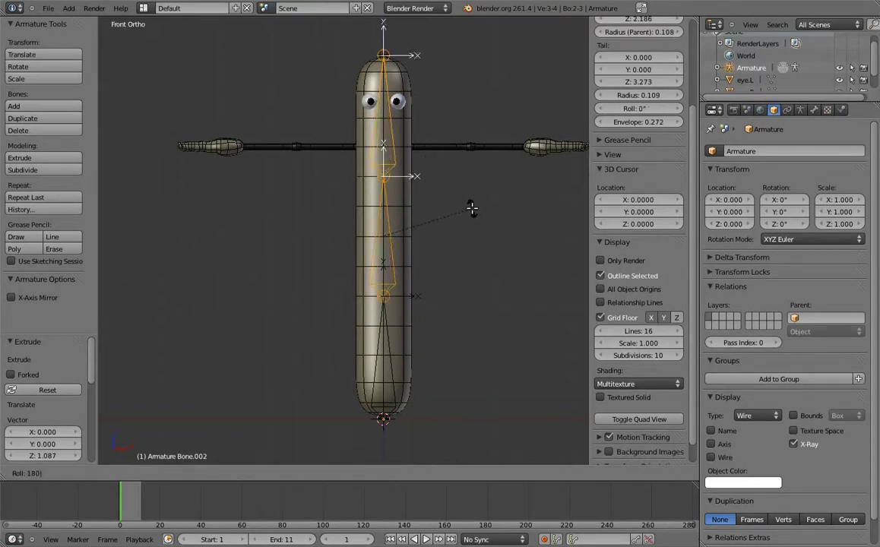
pyautogui.press('Return')
pyautogui.moveTo(441, 148)
pyautogui.mouseDown(button='middle')
pyautogui.moveTo(409, 210)
pyautogui.moveTo(380, 195)
pyautogui.mouseUp(button='middle')
# Step: Rename the bottom body bone to body.01
pyautogui.rightClick(334, 364)
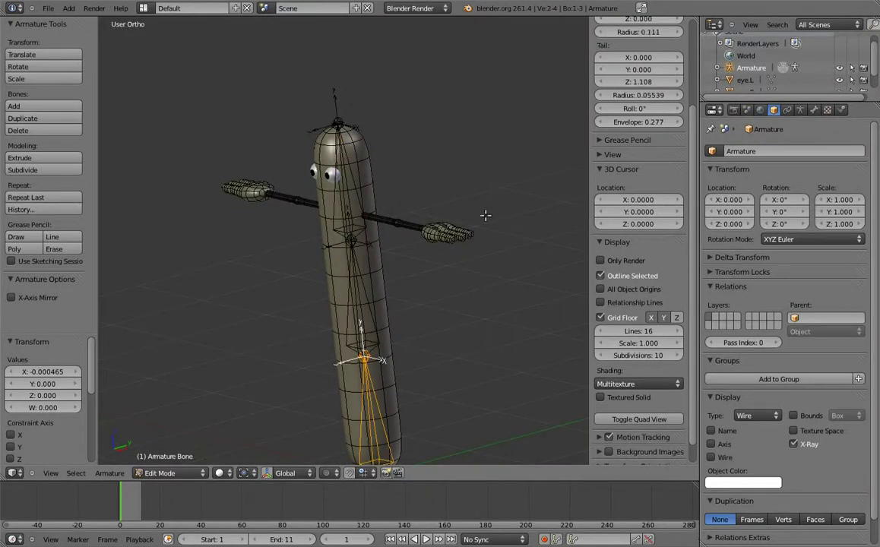
pyautogui.scroll(4, 638, 152)
pyautogui.click(647, 58)
pyautogui.press('BackSpace')
pyautogui.write('body.0')
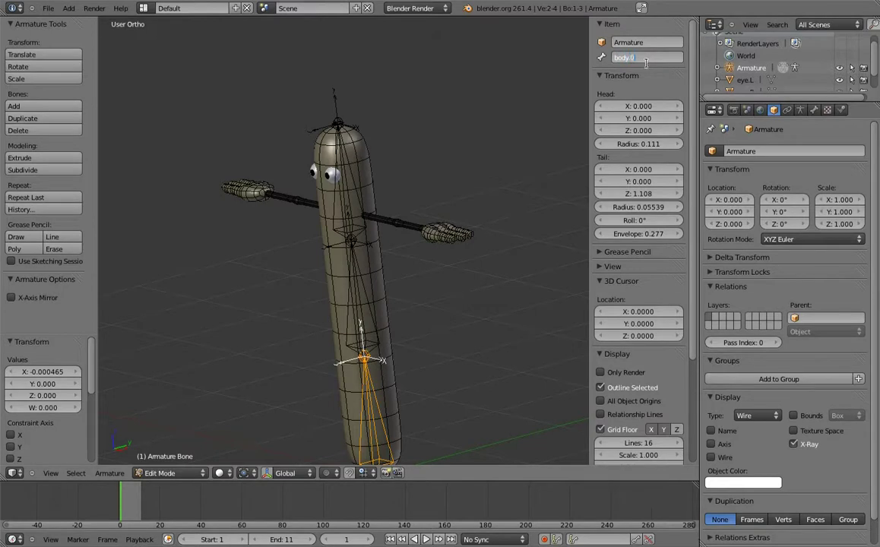
pyautogui.write('1')
pyautogui.press('Return')
# Step: Name the middle bone body.02 and the top bone body.03
pyautogui.rightClick(322, 250)
pyautogui.click(665, 58)
pyautogui.write('body.01')
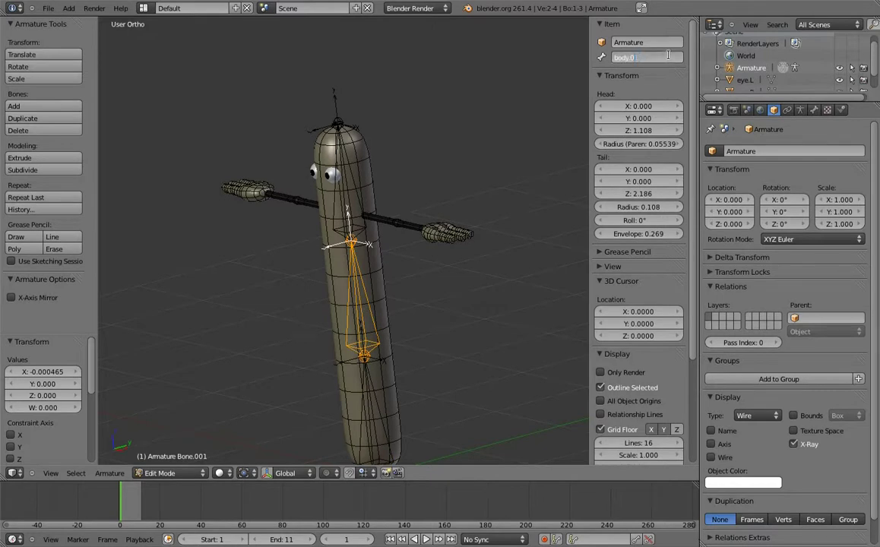
pyautogui.press('Return')
pyautogui.rightClick(319, 190)
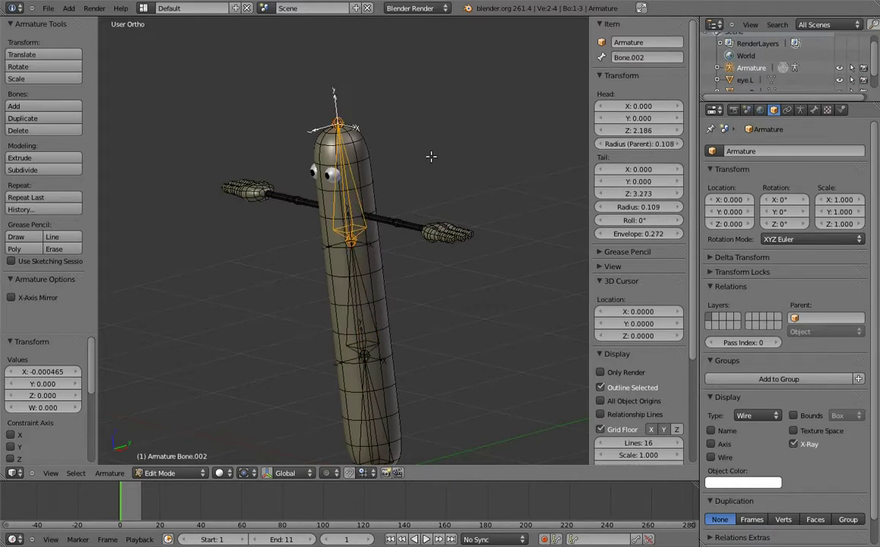
pyautogui.click(650, 60)
pyautogui.write('body.01')
pyautogui.write('3')
pyautogui.press('Return')
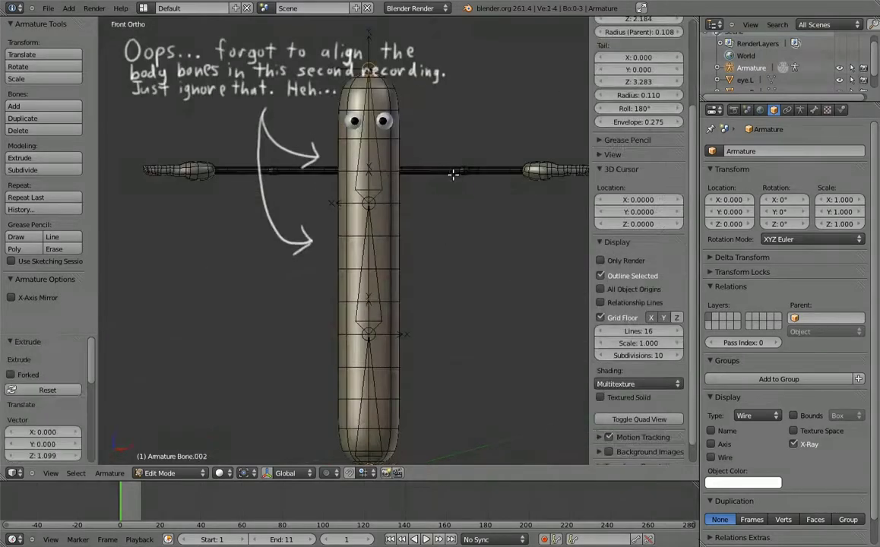
# Step: Add a new bone at the right arm's shoulder and point its tip along the arm
pyautogui.click(403, 172)
pyautogui.scroll(4, 403, 172)
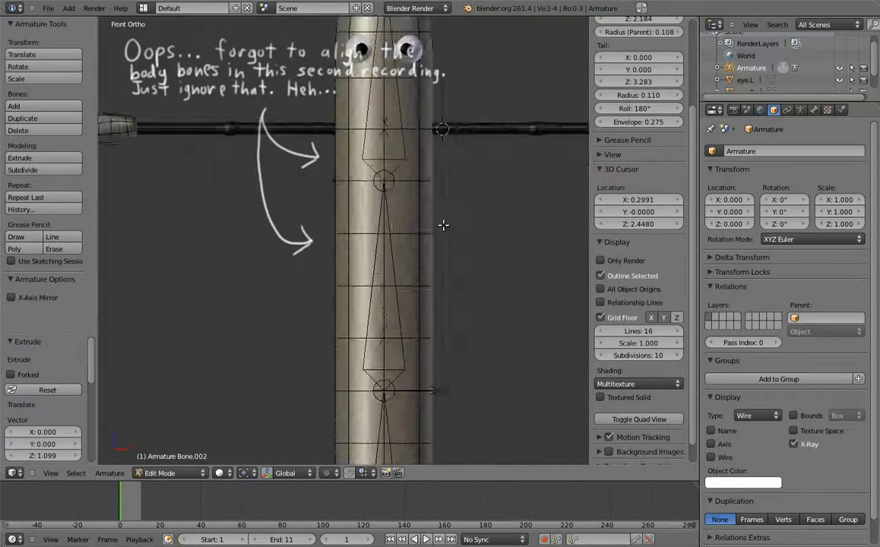
pyautogui.scroll(4, 403, 171)
pyautogui.keyDown('shift'); pyautogui.moveTo(453, 188); pyautogui.dragTo(403, 283, button='middle'); pyautogui.keyUp('shift')
pyautogui.hotkey('shift', 'a')
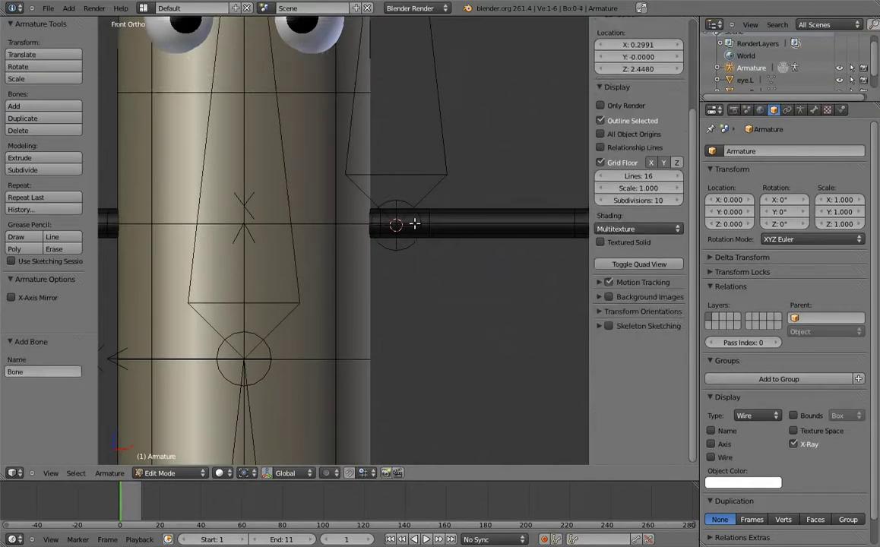
pyautogui.scroll(-2, 431, 167)
pyautogui.scroll(-1, 442, 144)
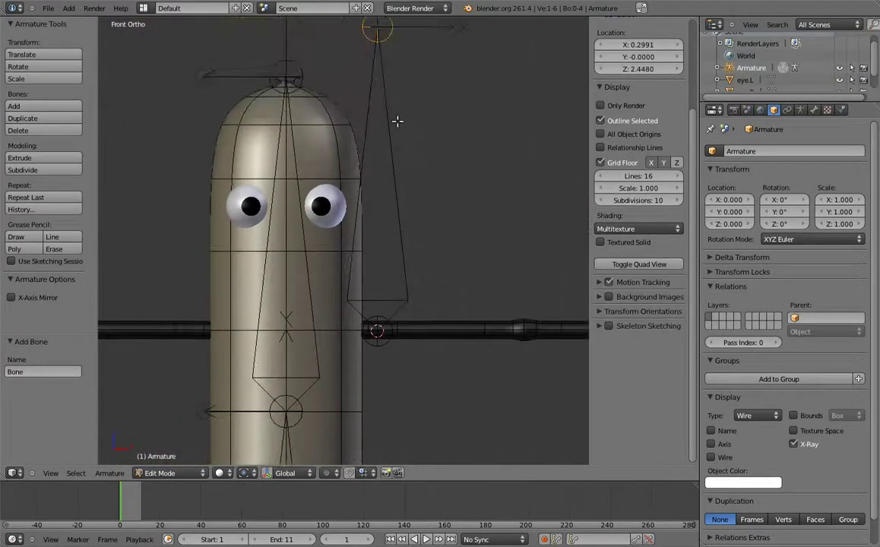
pyautogui.rightClick(388, 38)
pyautogui.press('g')
pyautogui.click(507, 350)
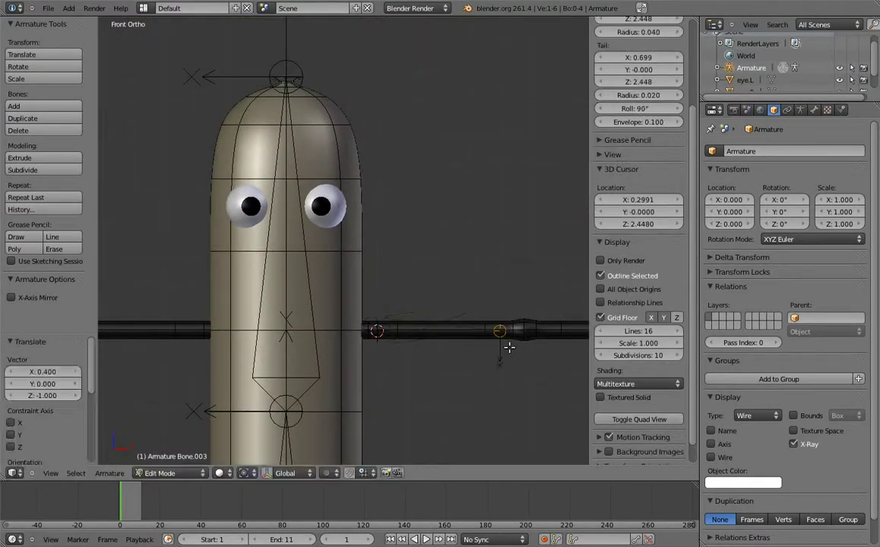
# Step: Slide the shoulder and elbow joints along X, placing the elbow at the arm's bulge
pyautogui.keyDown('shift'); pyautogui.moveTo(507, 350); pyautogui.dragTo(478, 218, button='middle'); pyautogui.keyUp('shift')
pyautogui.scroll(4, 471, 273)
pyautogui.scroll(2, 464, 304)
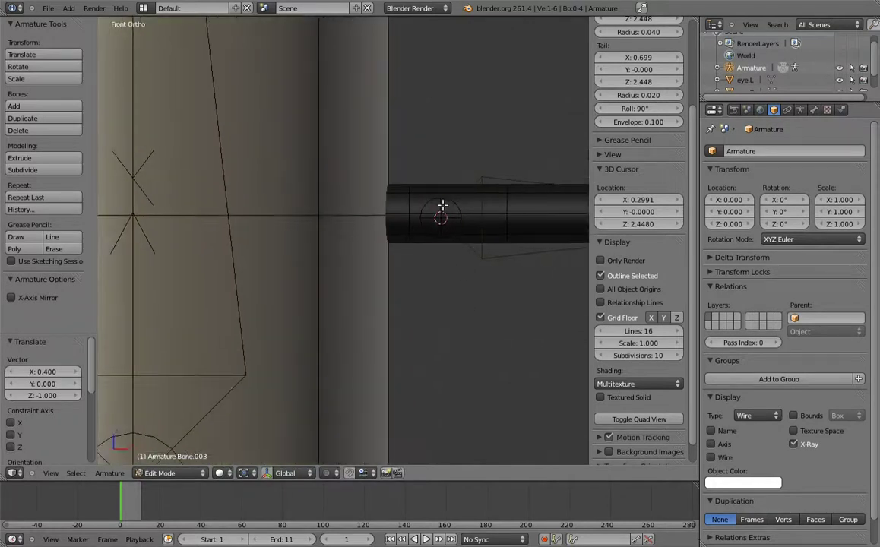
pyautogui.press('g')
pyautogui.press('x')
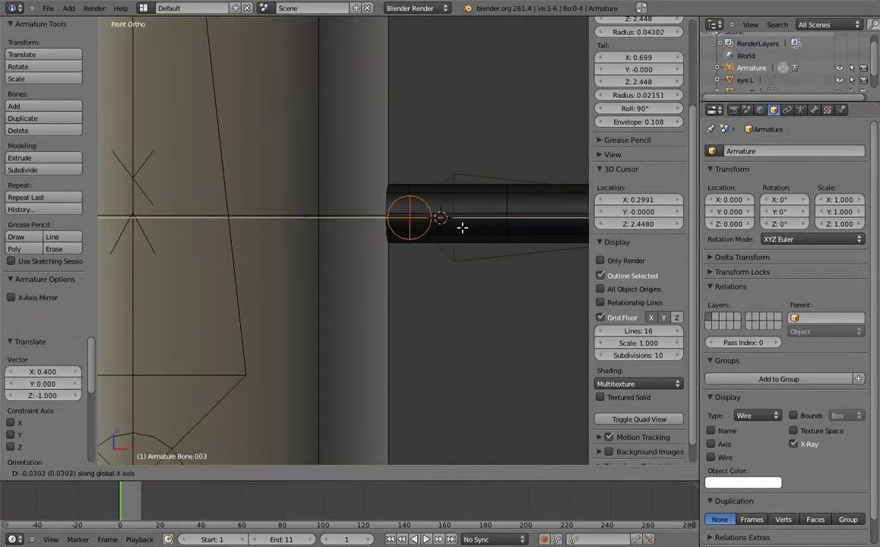
pyautogui.click(459, 227)
pyautogui.keyDown('ctrl'); pyautogui.scroll(-5, 350, 232); pyautogui.keyUp('ctrl')
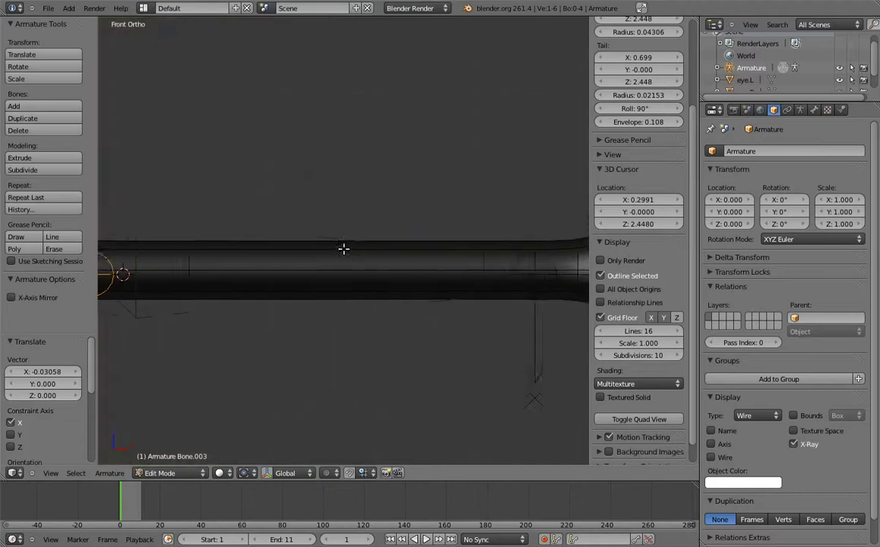
pyautogui.rightClick(430, 265)
pyautogui.press('g')
pyautogui.press('x')
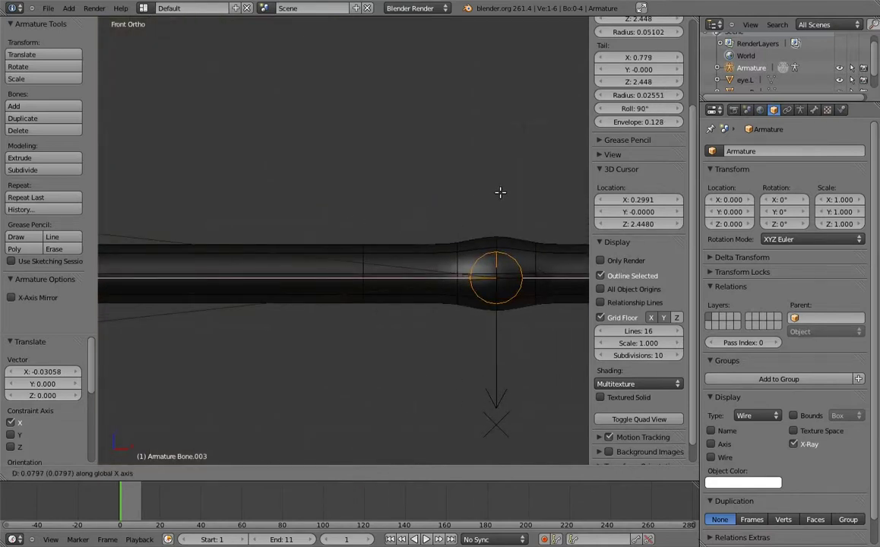
pyautogui.click(502, 192)
# Step: Extrude a forearm bone along X from the elbow to the hand
pyautogui.keyDown('ctrl'); pyautogui.scroll(-4, 456, 197); pyautogui.keyUp('ctrl')
pyautogui.scroll(-4, 404, 177)
pyautogui.keyDown('ctrl'); pyautogui.scroll(-1, 342, 220); pyautogui.keyUp('ctrl')
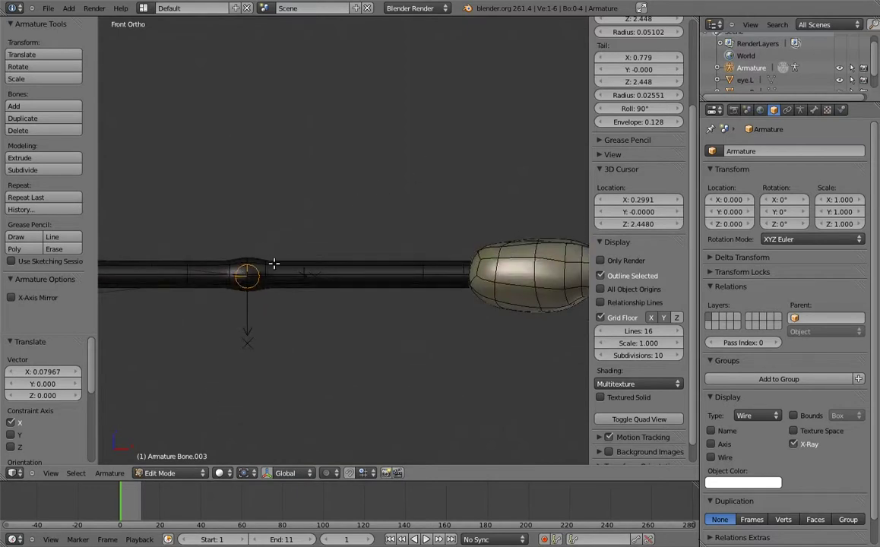
pyautogui.press('e')
pyautogui.press('x')
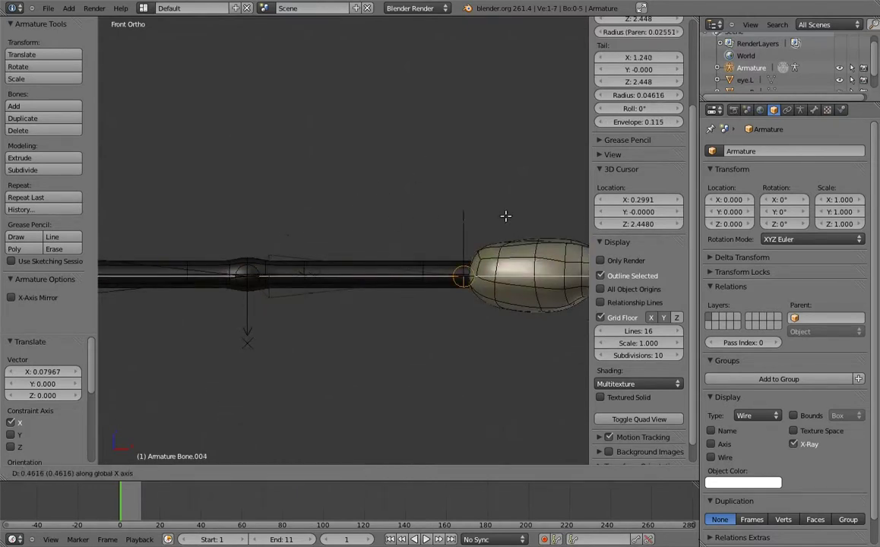
pyautogui.click(492, 205)
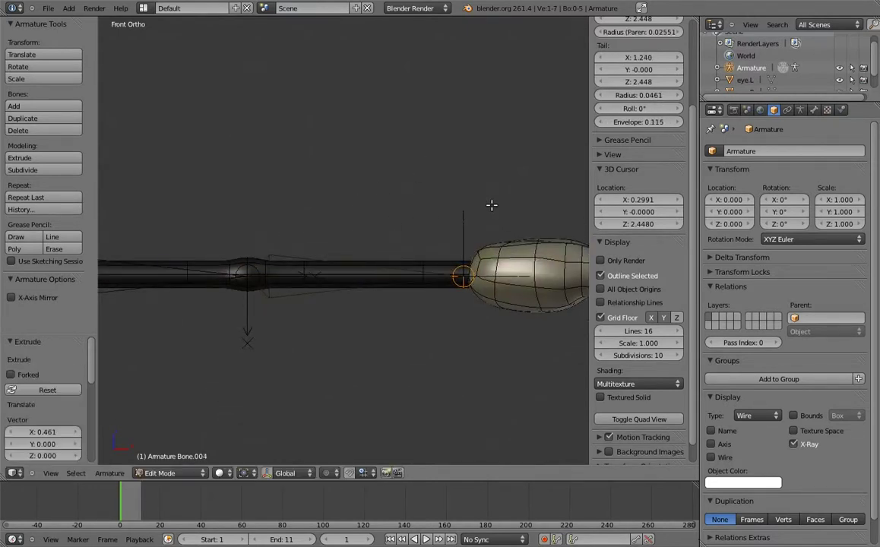
pyautogui.keyDown('ctrl'); pyautogui.scroll(3, 479, 213); pyautogui.keyUp('ctrl')
pyautogui.scroll(-5, 472, 152)
pyautogui.keyDown('ctrl'); pyautogui.scroll(3, 441, 175); pyautogui.keyUp('ctrl')
pyautogui.rightClick(414, 257)
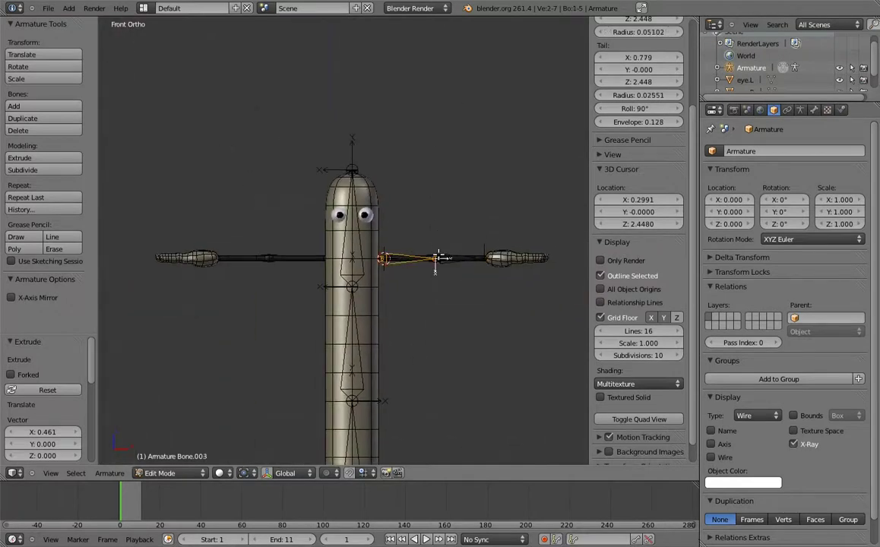
# Step: Duplicate the arm bones onto the left-side arm and turn on X-axis mirror editing
pyautogui.hotkey('shift', 'd')
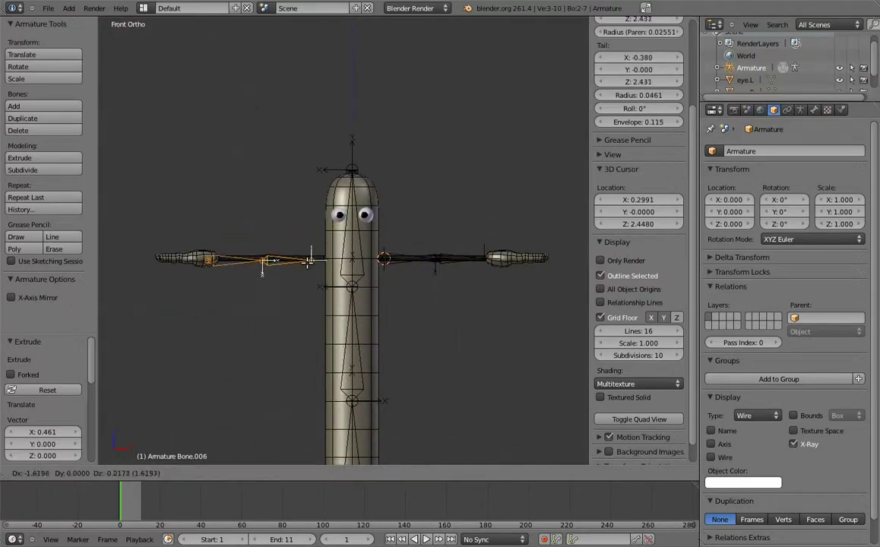
pyautogui.click(293, 242)
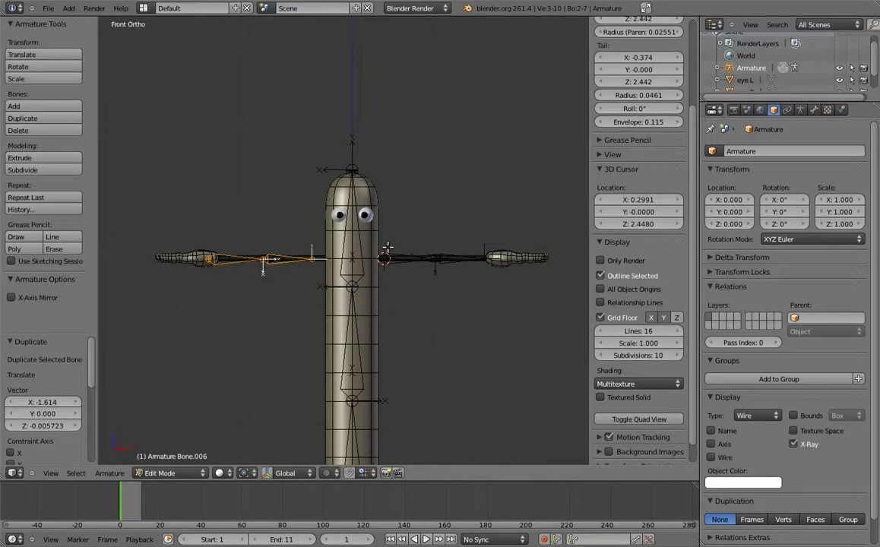
pyautogui.click(11, 297)
# Step: Rename the right-side arm bones upper_arm.L and forearm.L
pyautogui.rightClick(409, 257)
pyautogui.scroll(4, 639, 114)
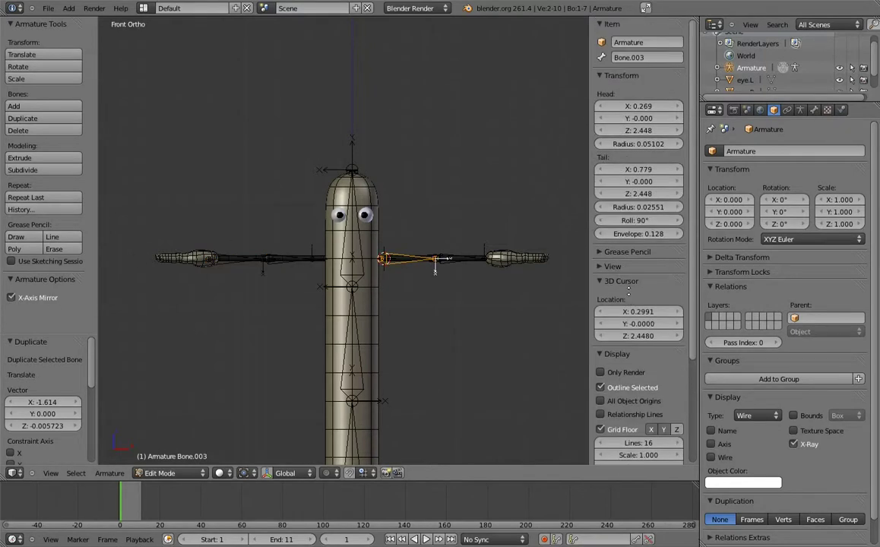
pyautogui.click(645, 57)
pyautogui.write('upper_arm.L')
pyautogui.press('Return')
pyautogui.rightClick(456, 257)
pyautogui.click(623, 59)
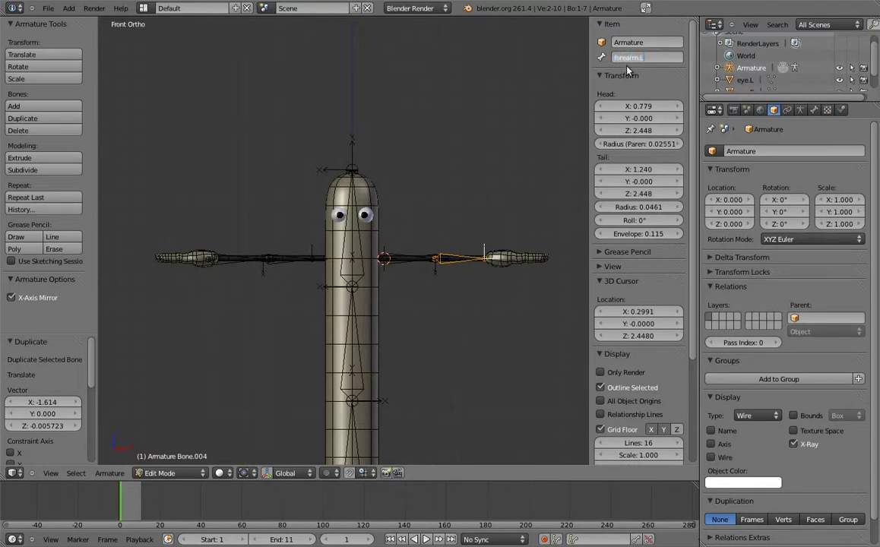
pyautogui.press('Return')
# Step: Rename the left-side upper arm bone to upper_arm.R
pyautogui.rightClick(403, 258)
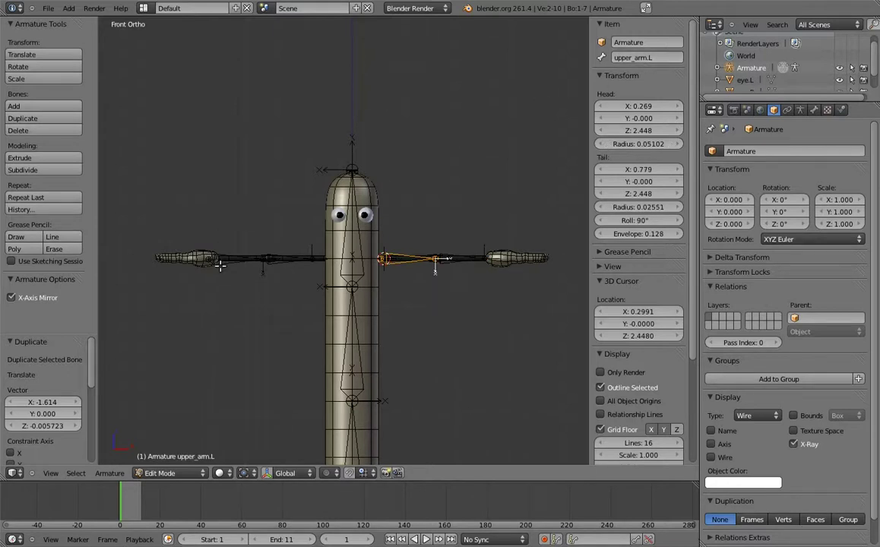
pyautogui.rightClick(220, 266)
pyautogui.click(666, 57)
pyautogui.press('End')
pyautogui.press('BackSpace')
pyautogui.press('Return')
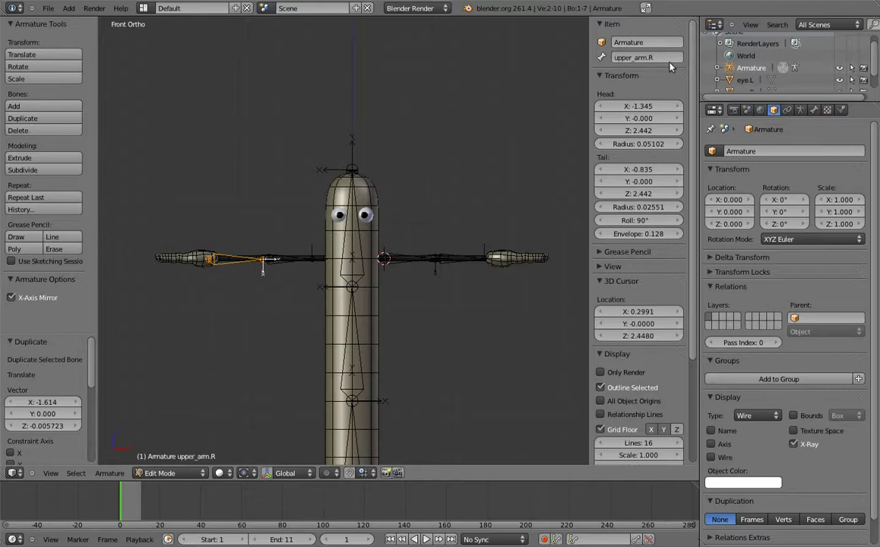
# Step: Rename the left-side forearm bone to forearm.R and reselect forearm.L
pyautogui.rightClick(414, 231)
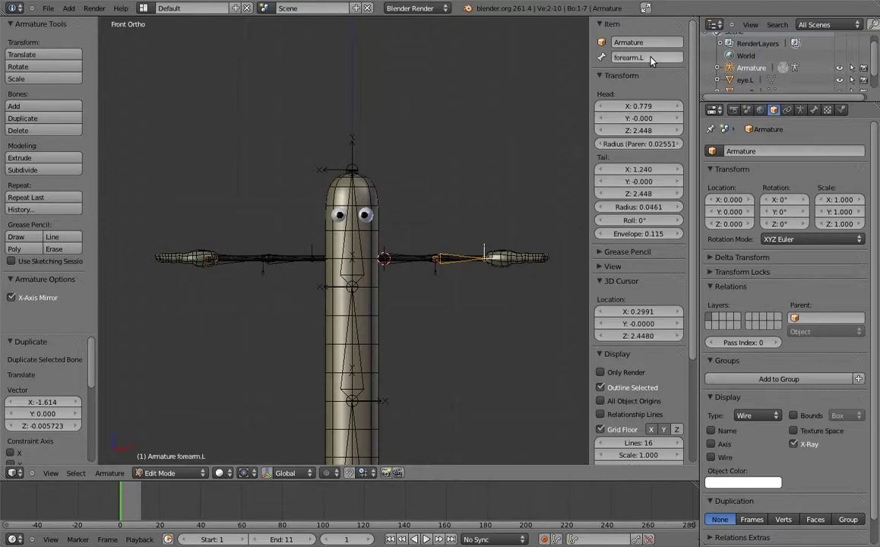
pyautogui.rightClick(276, 257)
pyautogui.hotkey('ctrl', 'v')
pyautogui.doubleClick(670, 59)
pyautogui.press('BackSpace')
pyautogui.write('R')
pyautogui.press('Return')
pyautogui.rightClick(406, 261)
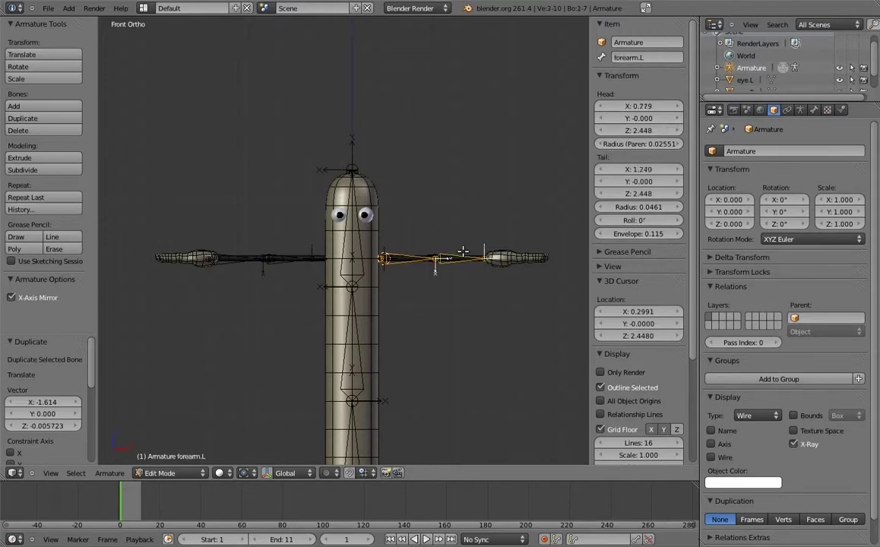
pyautogui.rightClick(460, 260)
pyautogui.moveTo(496, 234)
pyautogui.keyDown('shift'); pyautogui.mouseDown(button='middle')
pyautogui.moveTo(469, 206)
pyautogui.moveTo(497, 241)
pyautogui.moveTo(446, 271)
pyautogui.moveTo(503, 231)
pyautogui.moveTo(480, 198)
pyautogui.mouseUp(button='middle'); pyautogui.keyUp('shift')
# Step: Roll the left forearm bone to 90° from the side view
pyautogui.scroll(3, 469, 206)
pyautogui.scroll(-1, 527, 236)
pyautogui.press('KP_3')
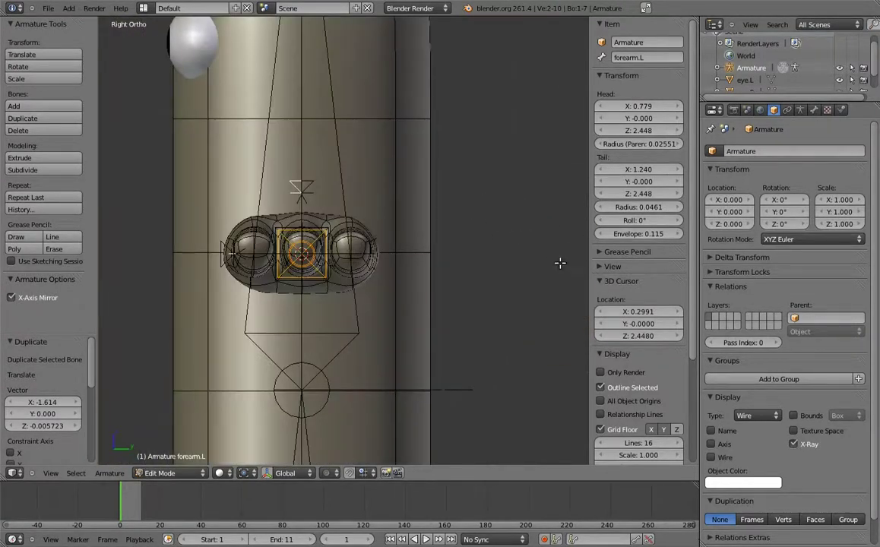
pyautogui.hotkey('ctrl', 'r')
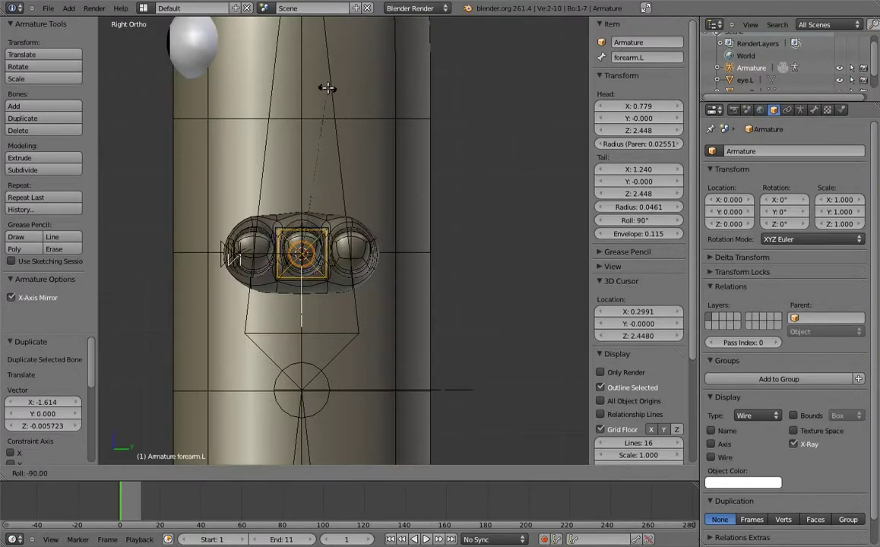
pyautogui.click(296, 81)
# Step: Parent upper_arm.L to the spine bone Bone.002 with Keep Offset
pyautogui.moveTo(350, 181); pyautogui.dragTo(441, 279, button='middle')
pyautogui.moveTo(289, 246)
pyautogui.mouseDown(button='middle')
pyautogui.moveTo(325, 226)
pyautogui.moveTo(320, 201)
pyautogui.mouseUp(button='middle')
pyautogui.keyDown('shift'); pyautogui.moveTo(262, 196); pyautogui.dragTo(428, 202, button='middle'); pyautogui.keyUp('shift')
pyautogui.rightClick(507, 240)
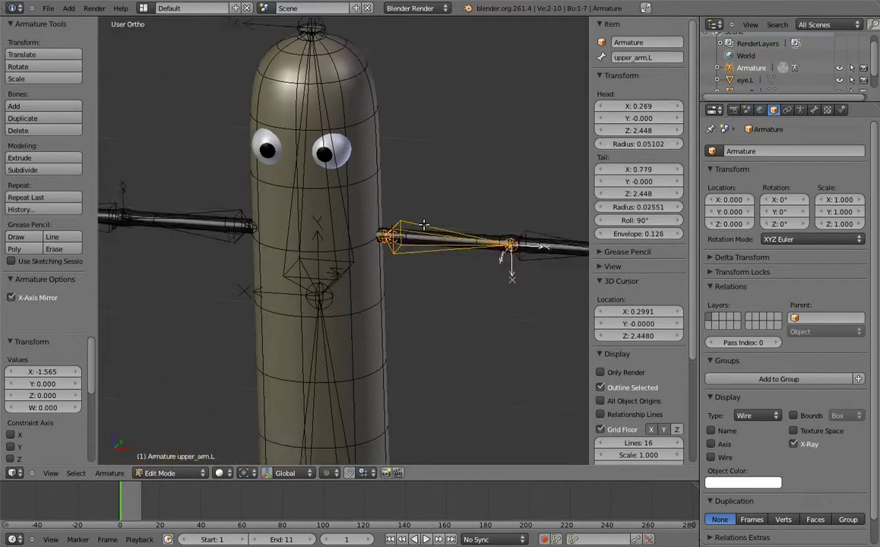
pyautogui.keyDown('shift'); pyautogui.rightClick(344, 205); pyautogui.keyUp('shift')
pyautogui.hotkey('ctrl', 'p')
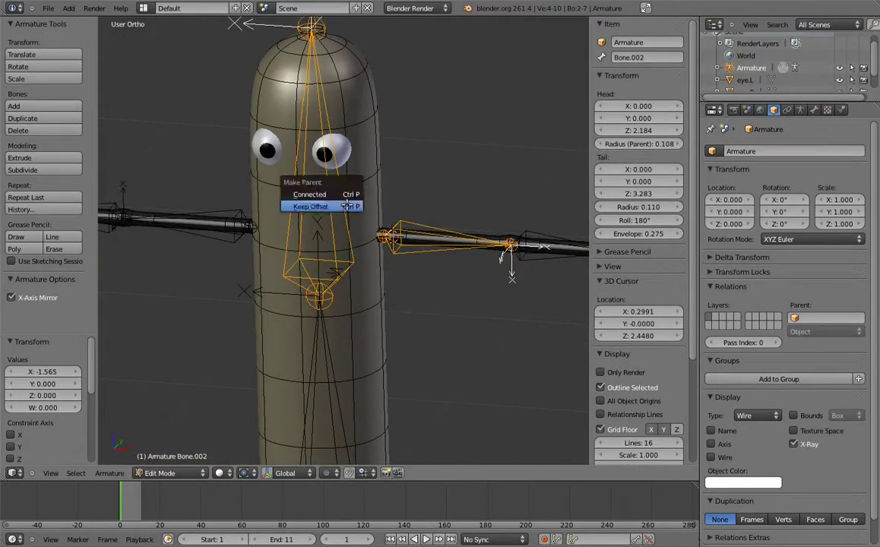
pyautogui.click(348, 205)
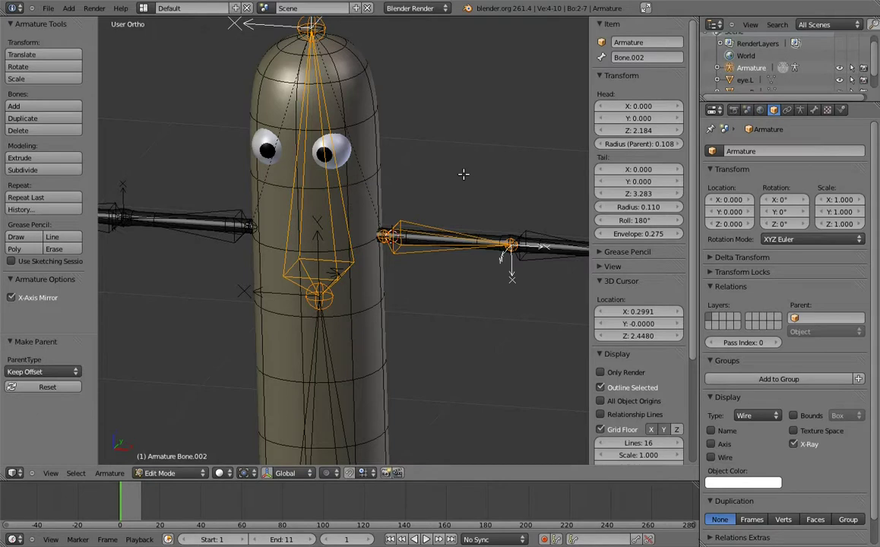
# Step: In front view, select the left forearm bone's end joint near the hand
pyautogui.press('KP_1')
pyautogui.keyDown('shift'); pyautogui.moveTo(515, 196); pyautogui.dragTo(328, 189, button='middle'); pyautogui.keyUp('shift')
pyautogui.scroll(2, 329, 188)
pyautogui.scroll(1, 328, 189)
pyautogui.rightClick(403, 228)
pyautogui.keyDown('shift'); pyautogui.moveTo(441, 200); pyautogui.dragTo(410, 190, button='middle'); pyautogui.keyUp('shift')
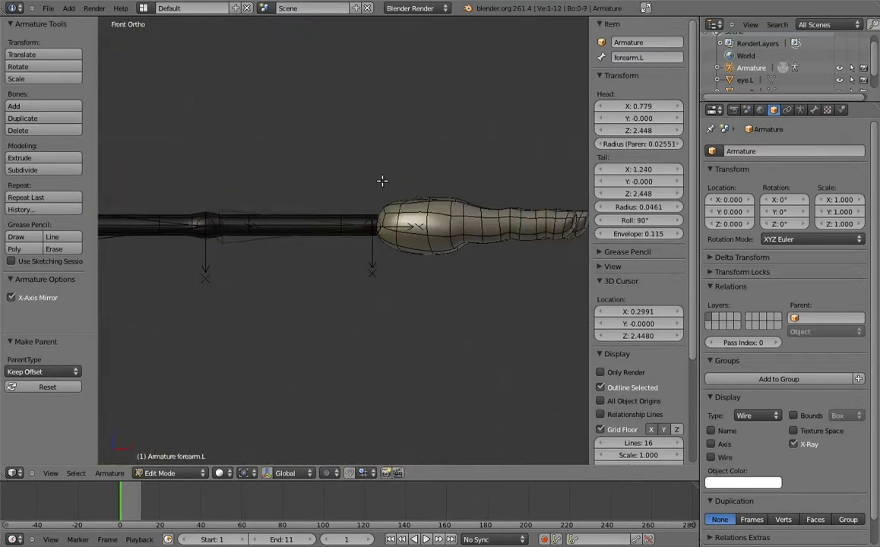
# Step: Extrude a hand bone along X from the forearm tip, then a bone into the lower finger
pyautogui.press('e')
pyautogui.press('x')
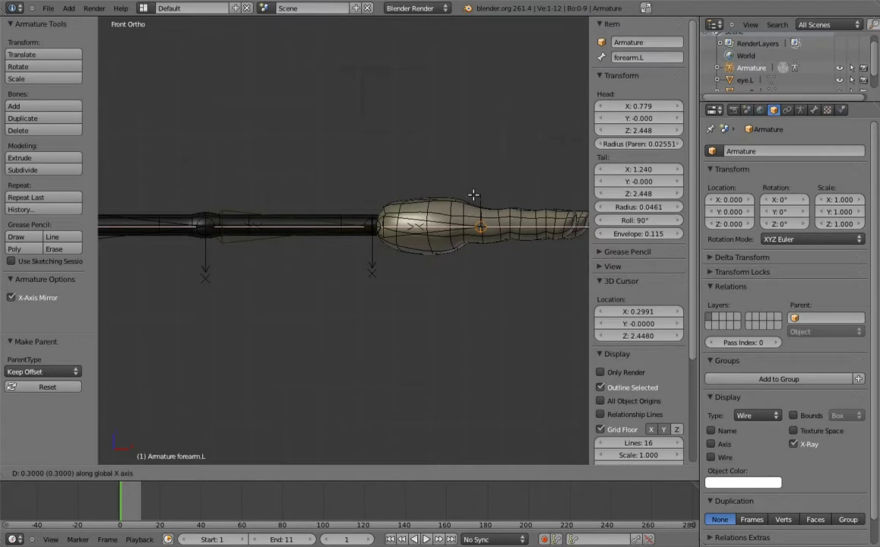
pyautogui.click(483, 197)
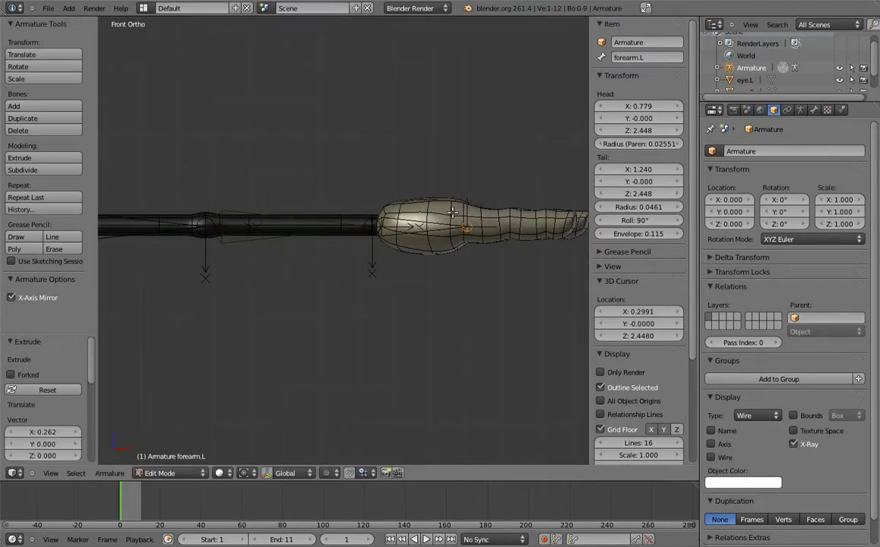
pyautogui.press('KP_7')
pyautogui.scroll(3, 469, 231)
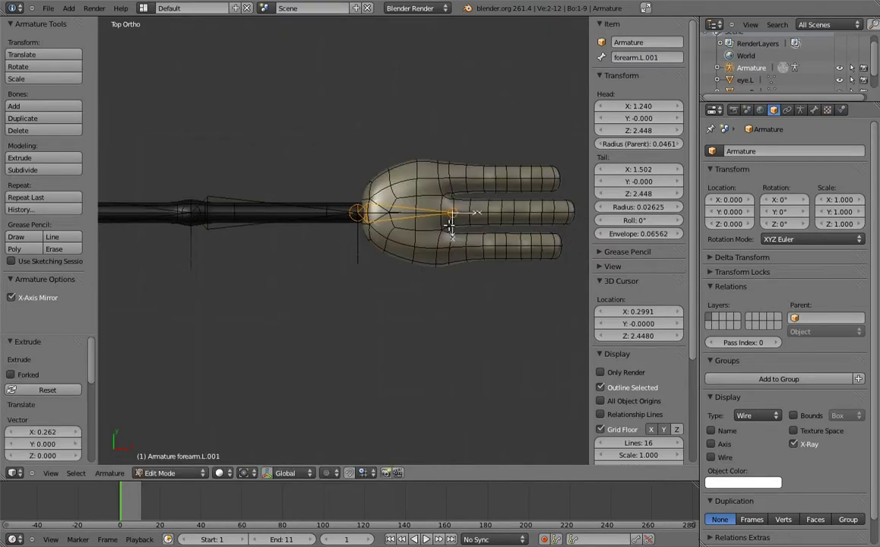
pyautogui.press('e')
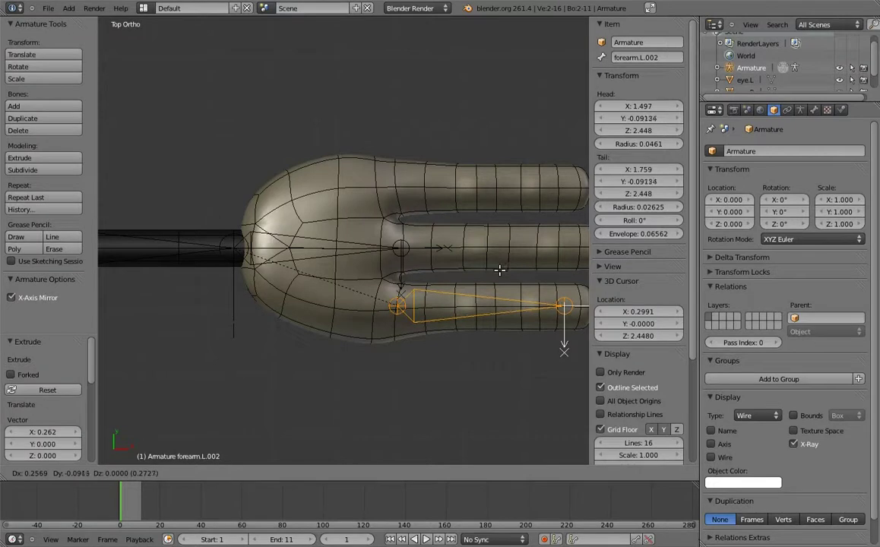
pyautogui.click(499, 268)
# Step: Raise and align the first finger bone inside the lower finger, shortening it along X
pyautogui.scroll(3, 499, 267)
pyautogui.moveTo(425, 286)
pyautogui.mouseDown(button='middle')
pyautogui.moveTo(395, 180)
pyautogui.moveTo(358, 258)
pyautogui.mouseUp(button='middle')
pyautogui.press('g')
pyautogui.press('z')
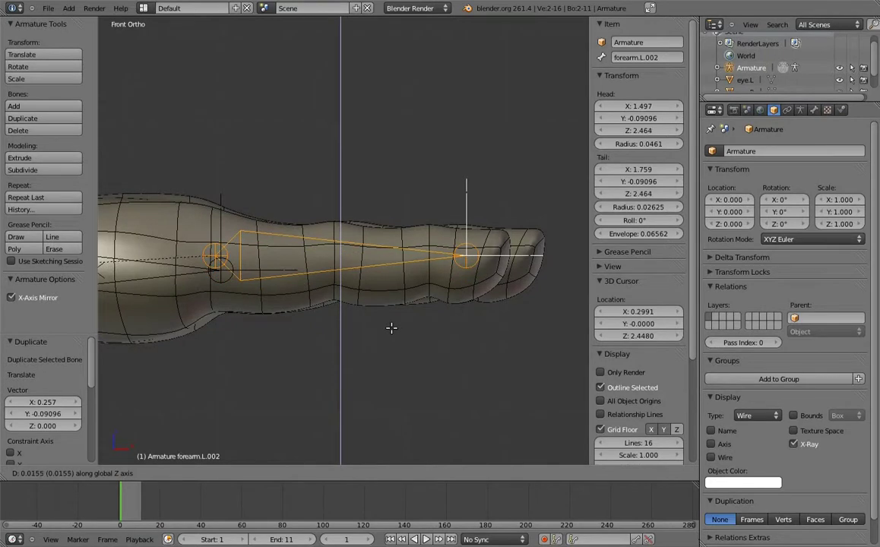
pyautogui.click(399, 319)
pyautogui.press('g')
pyautogui.press('x')
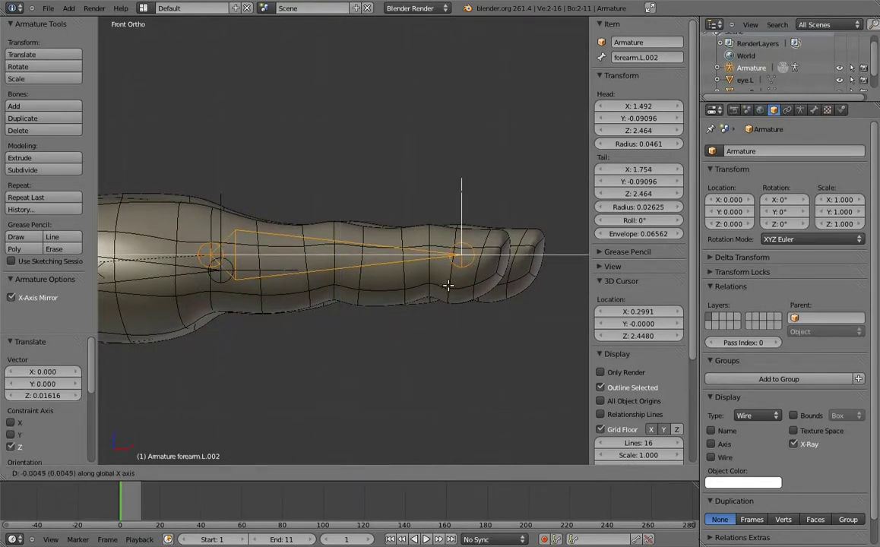
pyautogui.click(449, 285)
pyautogui.rightClick(471, 248)
pyautogui.moveTo(514, 251); pyautogui.dragTo(472, 256, button='middle')
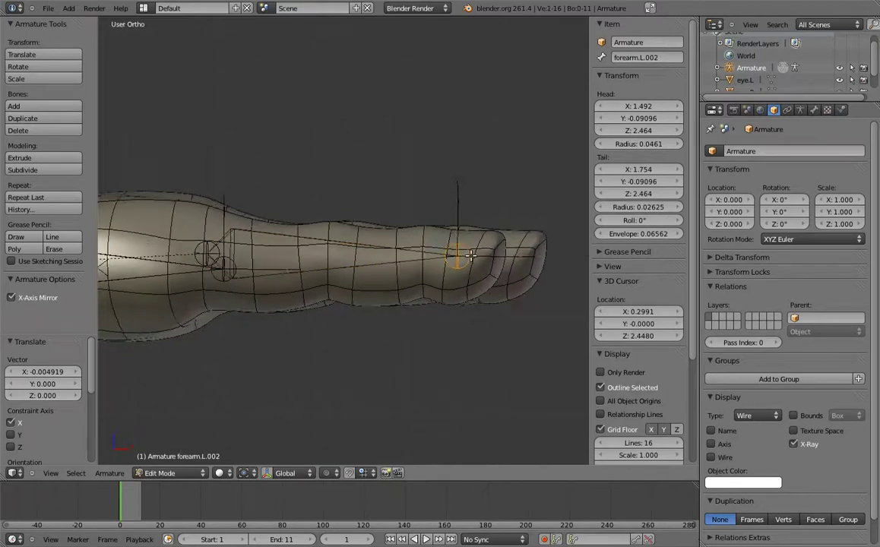
pyautogui.press('KP_1')
pyautogui.press('g')
pyautogui.press('x')
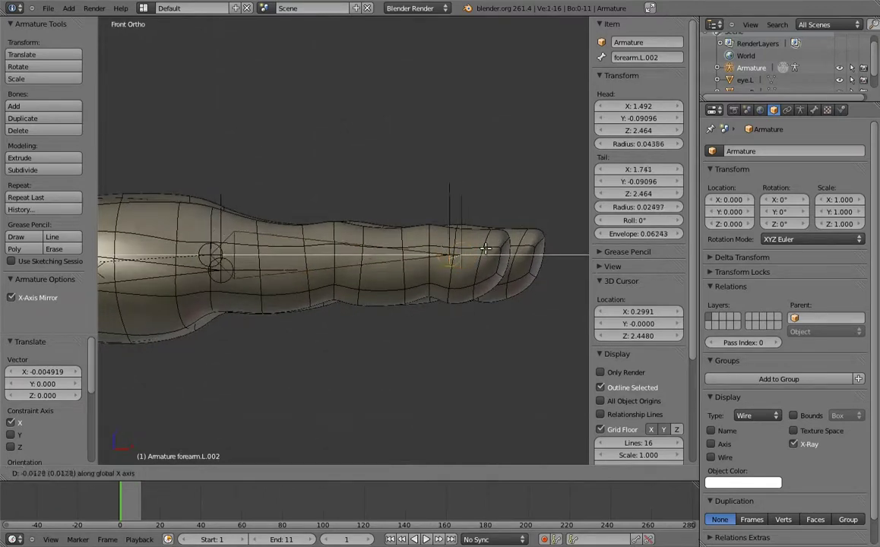
pyautogui.click(359, 262)
# Step: Extrude second and third finger bones along X toward the fingertip
pyautogui.press('e')
pyautogui.press('x')
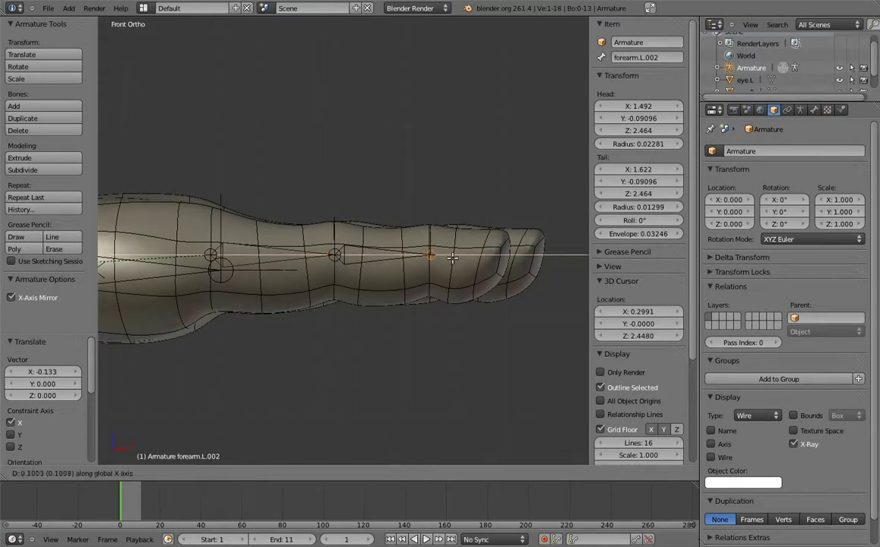
pyautogui.click(440, 256)
pyautogui.press('e')
pyautogui.press('x')
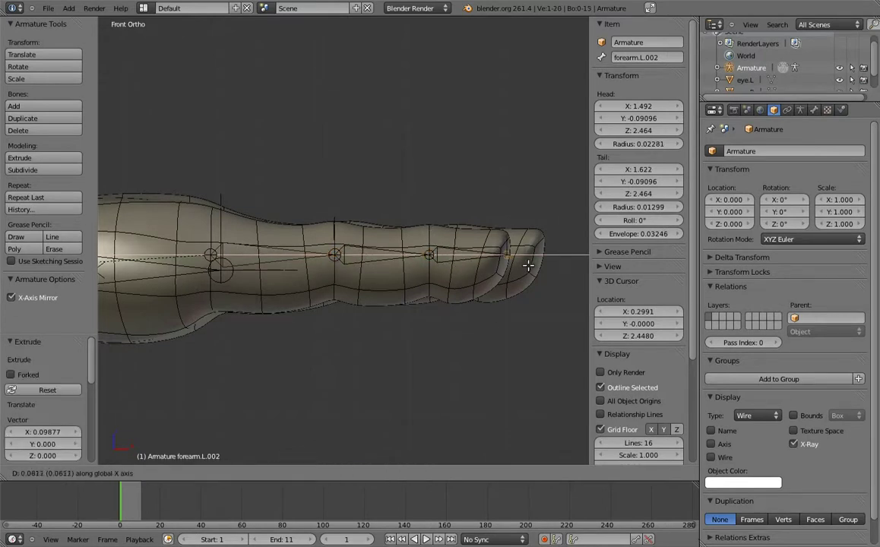
pyautogui.click(541, 265)
# Step: Select the three finger bones and move the chain vertically to fit the finger
pyautogui.keyDown('shift'); pyautogui.rightClick(466, 257); pyautogui.keyUp('shift')
pyautogui.keyDown('shift'); pyautogui.rightClick(380, 257); pyautogui.keyUp('shift')
pyautogui.keyDown('shift'); pyautogui.rightClick(274, 258); pyautogui.keyUp('shift')
pyautogui.press('g')
pyautogui.press('z')
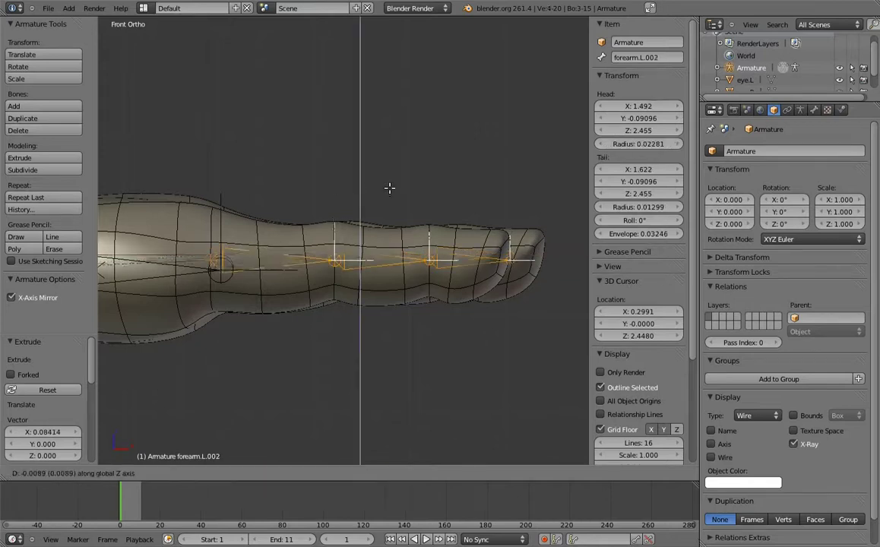
pyautogui.click(396, 132)
# Step: Duplicate the finger chain along Y into the upper and middle fingers
pyautogui.press('KP_7')
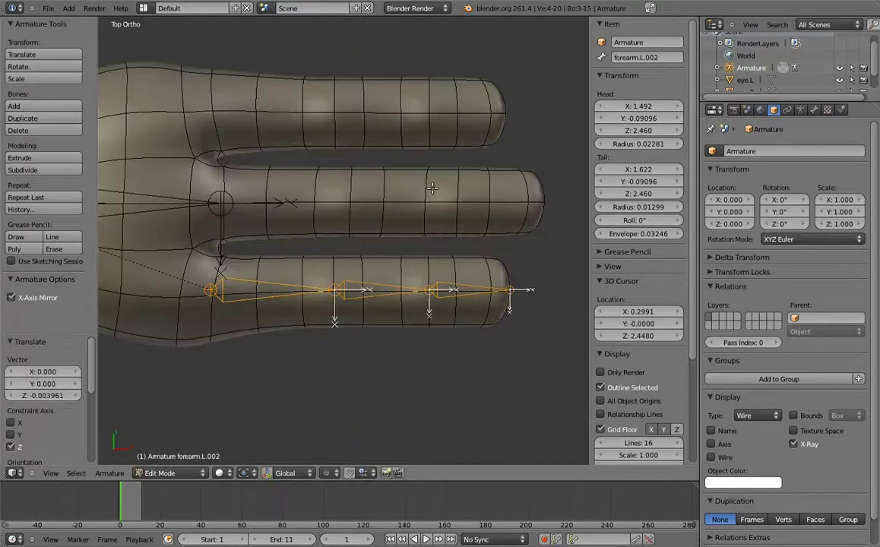
pyautogui.scroll(2, 393, 171)
pyautogui.hotkey('shift', 'd')
pyautogui.press('y')
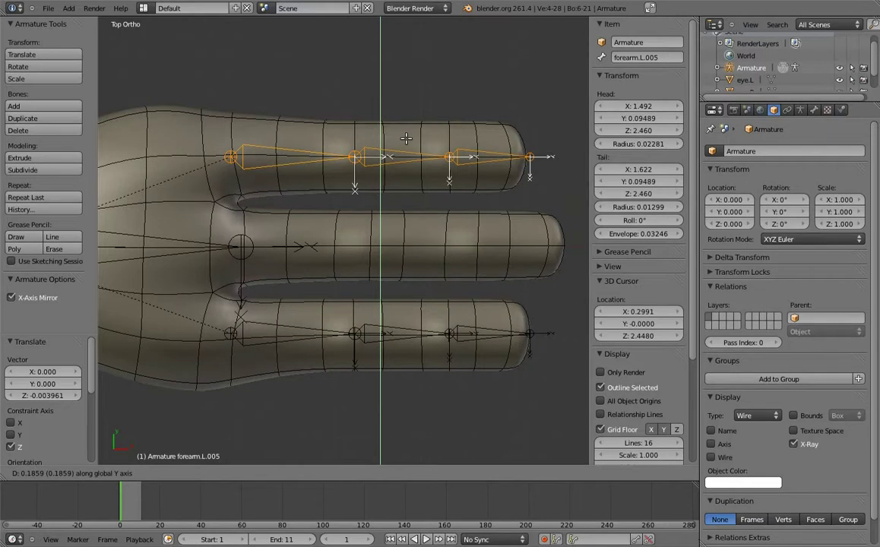
pyautogui.click(408, 137)
pyautogui.hotkey('shift', 'd')
pyautogui.press('y')
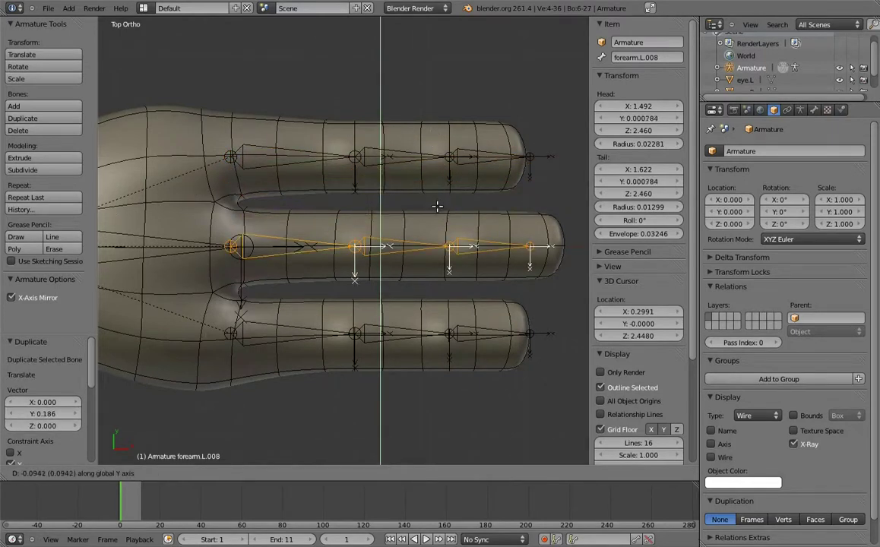
pyautogui.click(437, 204)
# Step: Adjust a middle-finger joint along X and extrude two more bones out to the fingertip
pyautogui.keyDown('shift'); pyautogui.moveTo(386, 193); pyautogui.dragTo(393, 199, button='middle'); pyautogui.keyUp('shift')
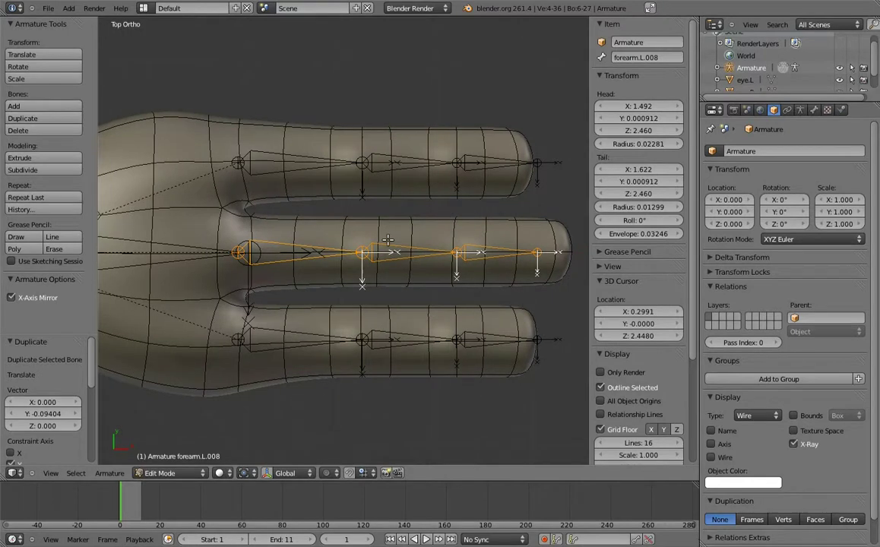
pyautogui.press('g')
pyautogui.press('x')
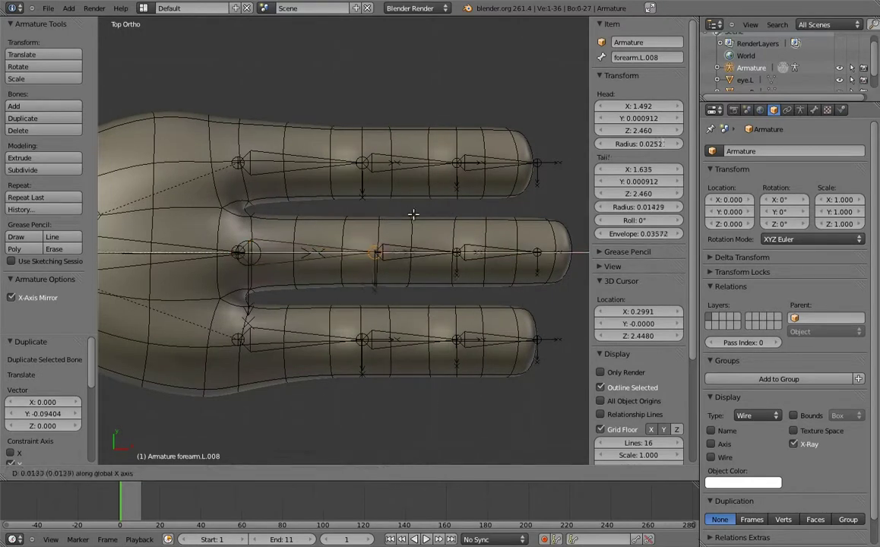
pyautogui.click(442, 210)
pyautogui.keyDown('shift'); pyautogui.moveTo(488, 215); pyautogui.dragTo(447, 212, button='middle'); pyautogui.keyUp('shift')
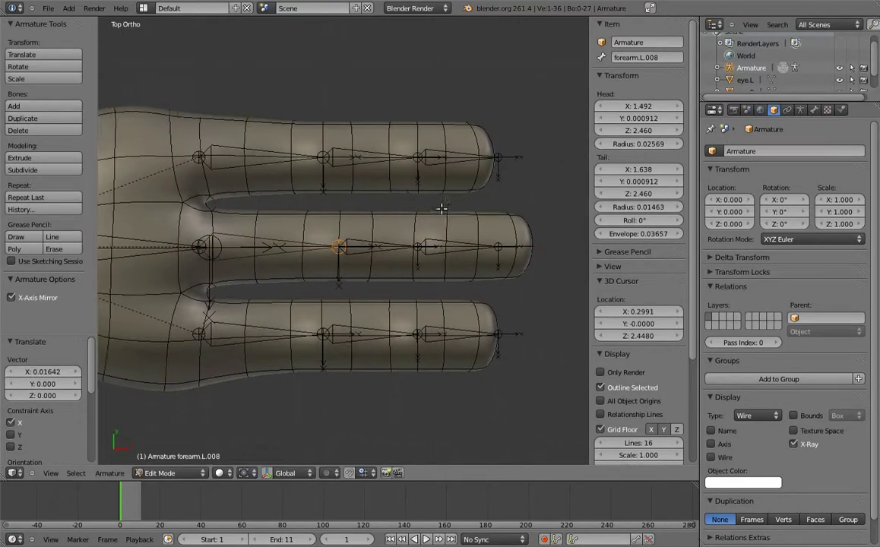
pyautogui.press('e')
pyautogui.press('x')
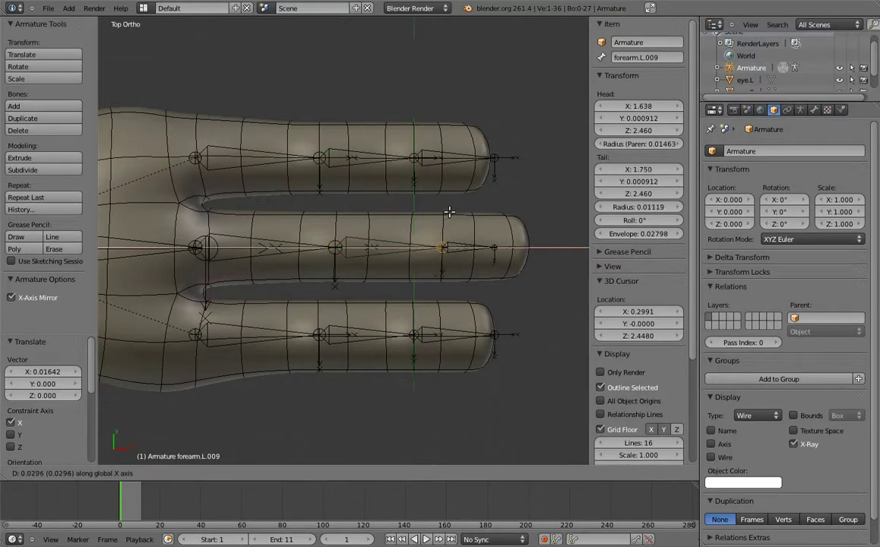
pyautogui.click(449, 210)
pyautogui.keyDown('shift'); pyautogui.moveTo(465, 206); pyautogui.dragTo(448, 206, button='middle'); pyautogui.keyUp('shift')
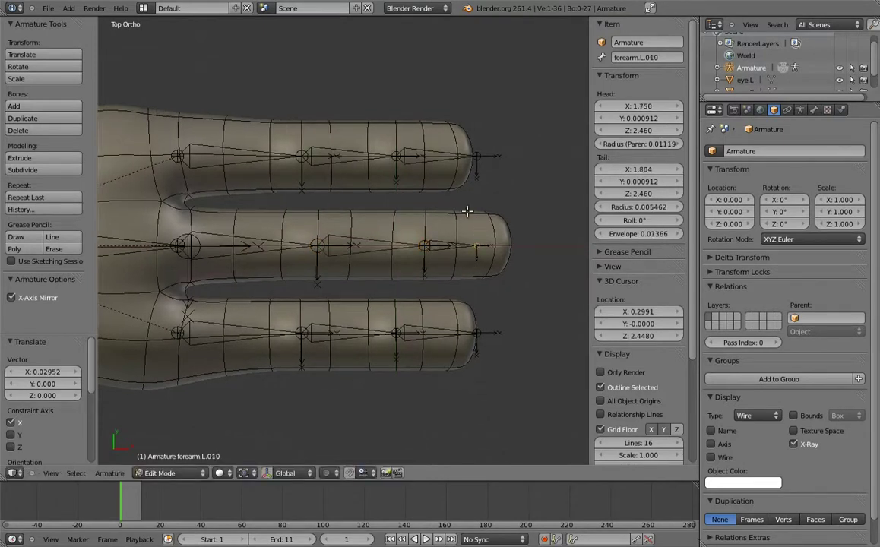
pyautogui.press('e')
pyautogui.press('x')
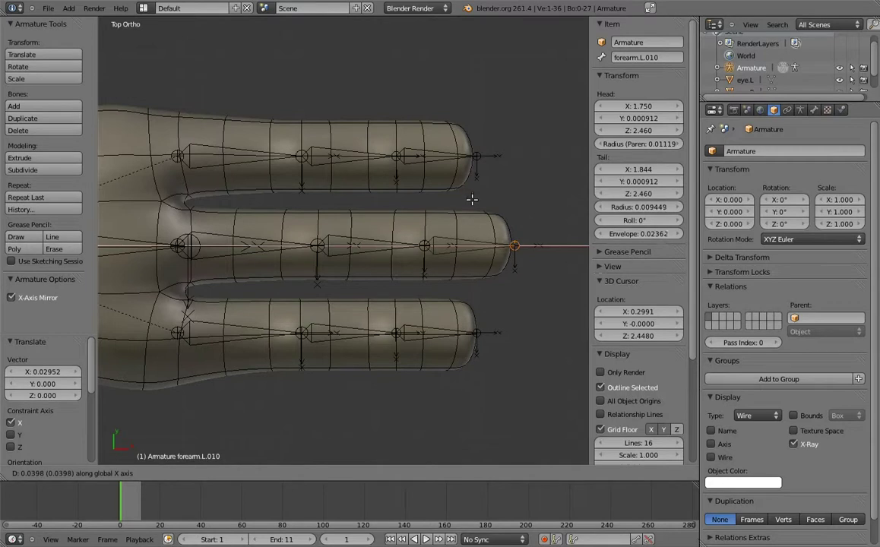
pyautogui.click(472, 199)
# Step: Select the middle finger's base joint, leaving the hand bone's tip where it was
pyautogui.keyDown('ctrl'); pyautogui.hscroll(-5, 425, 205); pyautogui.keyUp('ctrl')
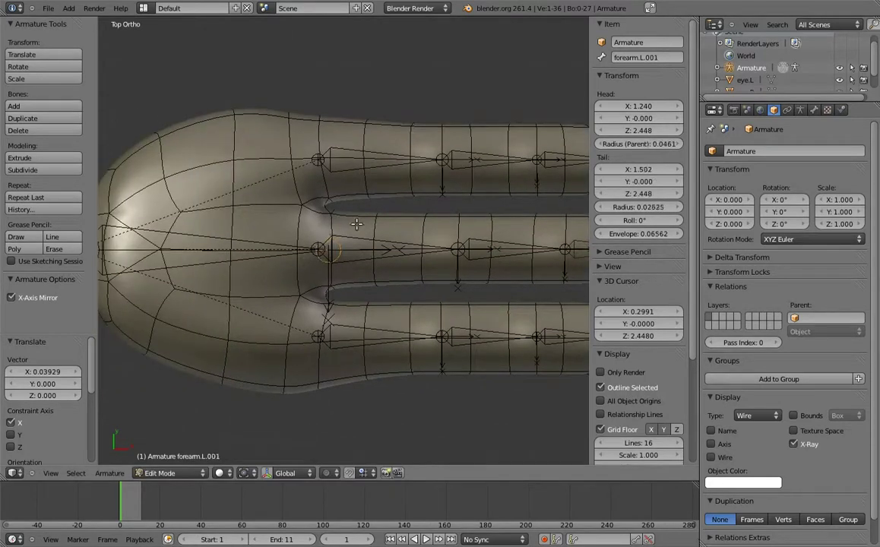
pyautogui.press('g')
pyautogui.press('x')
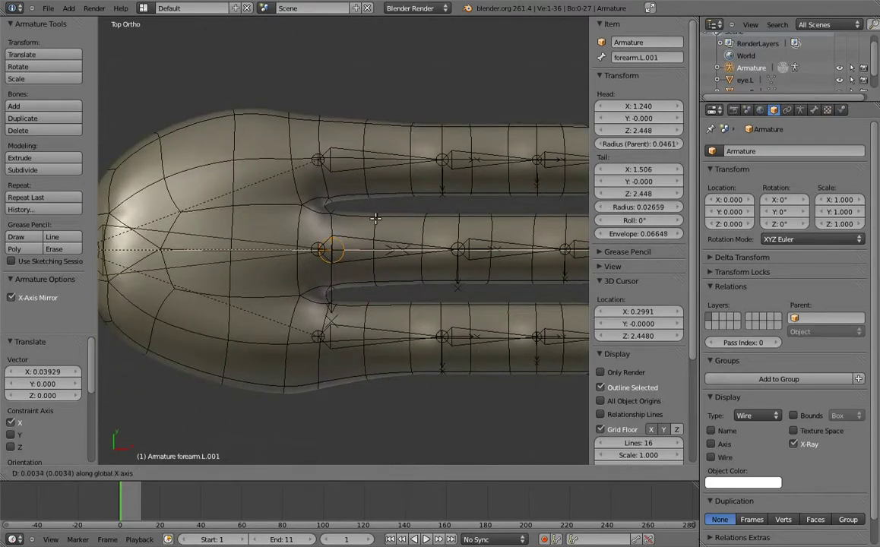
pyautogui.press('Escape')
pyautogui.rightClick(338, 222)
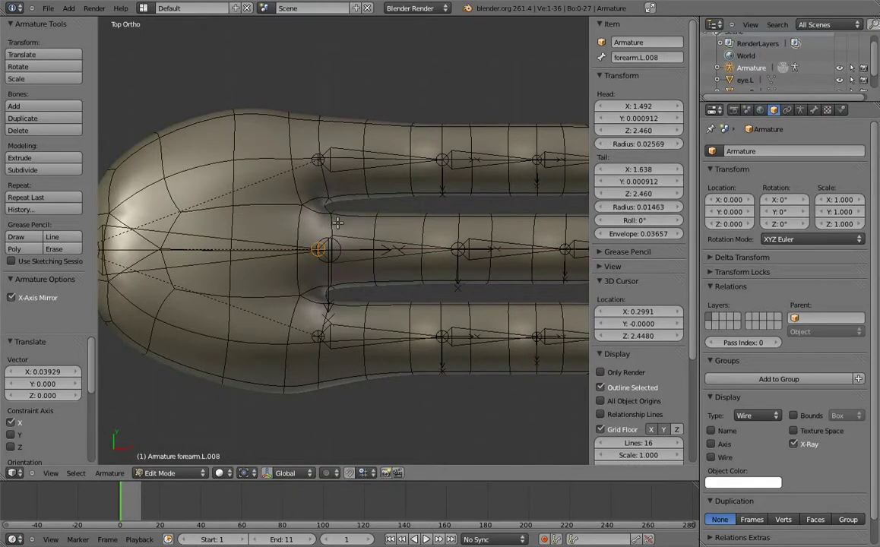
# Step: Slide the middle finger's base joint along the X axis
pyautogui.press('g')
pyautogui.press('x')
pyautogui.click(360, 219)
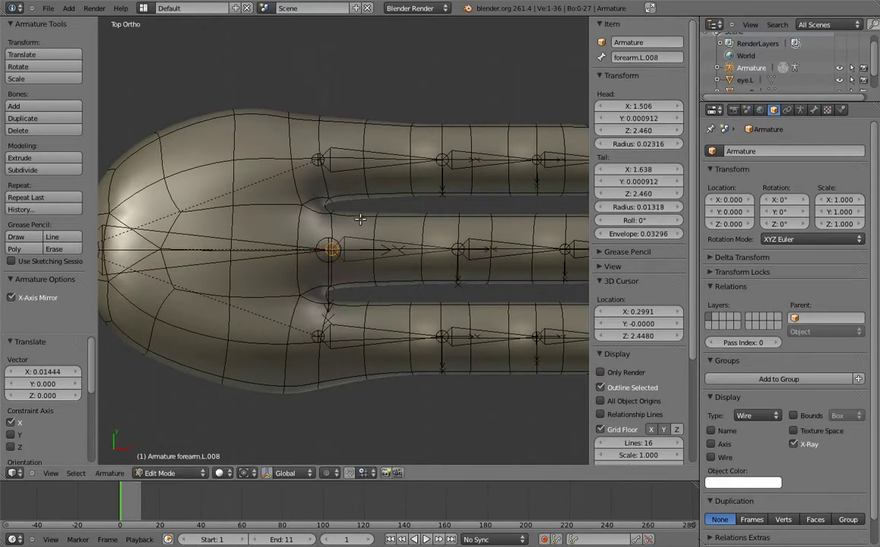
pyautogui.scroll(-4, 391, 279)
# Step: Parent the three finger base bones to the palm bone with Keep Offset
pyautogui.press('a')
pyautogui.rightClick(349, 281)
pyautogui.keyDown('shift'); pyautogui.rightClick(367, 253); pyautogui.keyUp('shift')
pyautogui.keyDown('shift'); pyautogui.rightClick(351, 203); pyautogui.keyUp('shift')
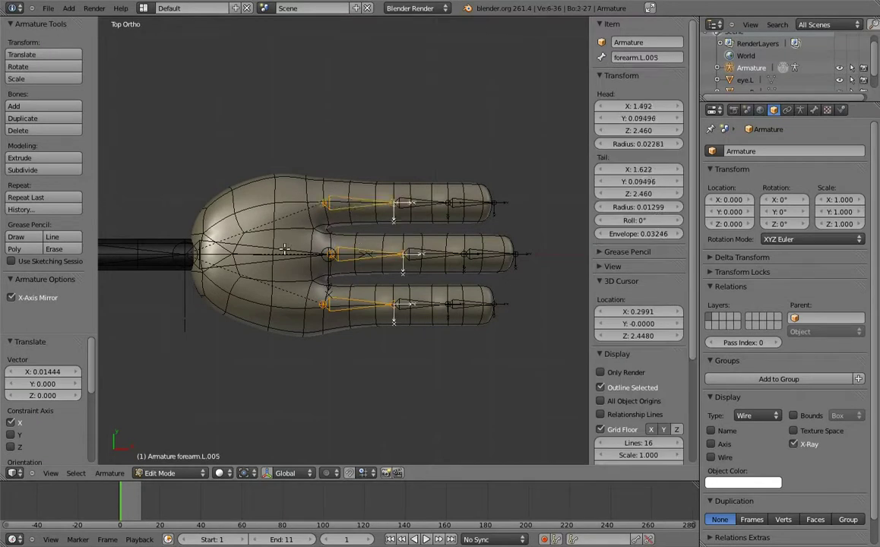
pyautogui.keyDown('shift'); pyautogui.rightClick(285, 251); pyautogui.keyUp('shift')
pyautogui.hotkey('ctrl', 'p')
pyautogui.click(281, 250)
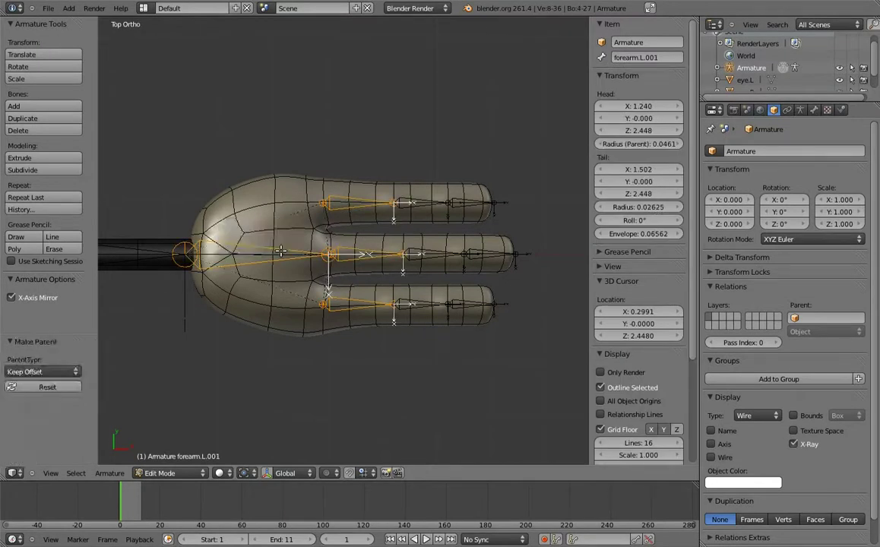
# Step: Roll all the hand's finger bones to -180°
pyautogui.scroll(2, 285, 253)
pyautogui.scroll(2, 291, 261)
pyautogui.moveTo(291, 261)
pyautogui.mouseDown(button='middle')
pyautogui.moveTo(296, 159)
pyautogui.moveTo(395, 220)
pyautogui.mouseUp(button='middle')
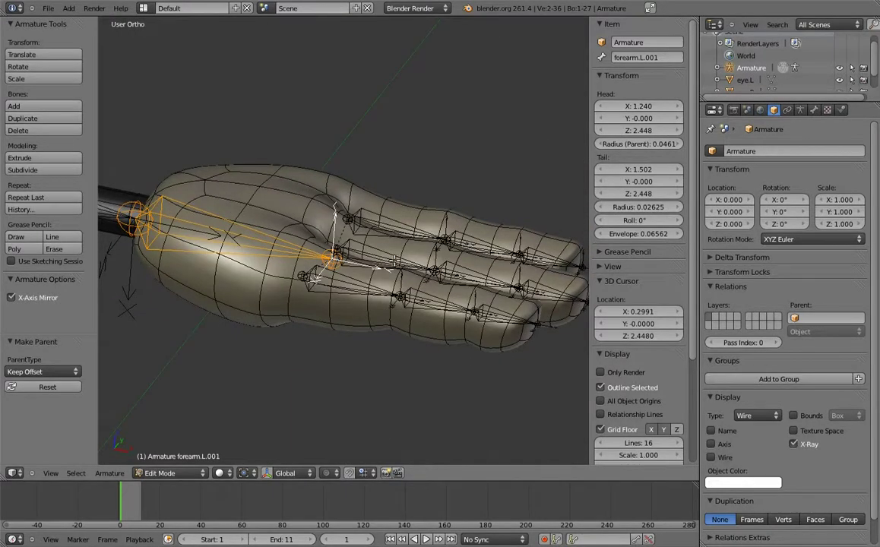
pyautogui.keyDown('shift'); pyautogui.rightClick(403, 219); pyautogui.keyUp('shift')
pyautogui.keyDown('shift'); pyautogui.rightClick(387, 224); pyautogui.keyUp('shift')
pyautogui.keyDown('shift'); pyautogui.rightClick(342, 262); pyautogui.keyUp('shift')
pyautogui.keyDown('shift'); pyautogui.rightClick(411, 278); pyautogui.keyUp('shift')
pyautogui.keyDown('shift'); pyautogui.rightClick(456, 255); pyautogui.keyUp('shift')
pyautogui.keyDown('shift'); pyautogui.rightClick(479, 236); pyautogui.keyUp('shift')
pyautogui.moveTo(518, 240); pyautogui.dragTo(425, 251, button='middle')
pyautogui.keyDown('shift'); pyautogui.rightClick(411, 228); pyautogui.keyUp('shift')
pyautogui.keyDown('shift'); pyautogui.rightClick(415, 263); pyautogui.keyUp('shift')
pyautogui.keyDown('shift'); pyautogui.rightClick(372, 283); pyautogui.keyUp('shift')
pyautogui.moveTo(465, 327); pyautogui.dragTo(382, 318, button='middle')
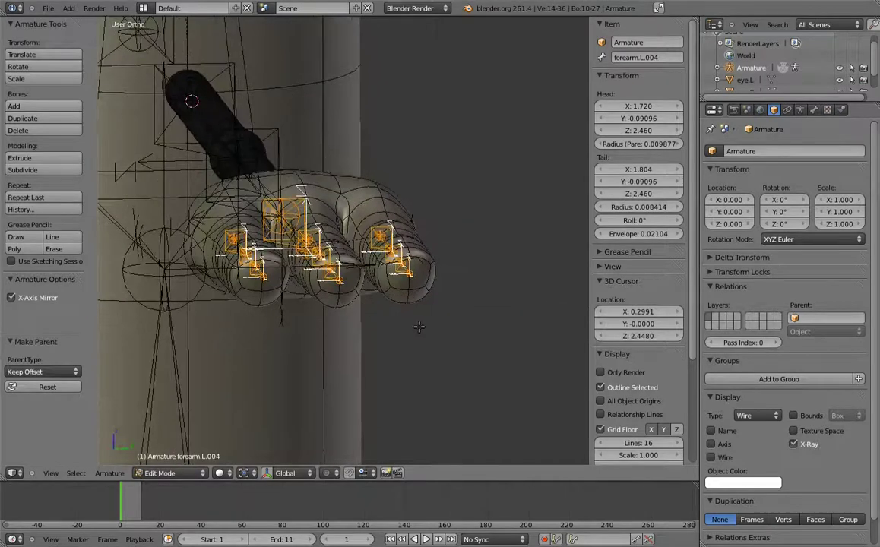
pyautogui.hotkey('ctrl', 'r')
pyautogui.write('18')
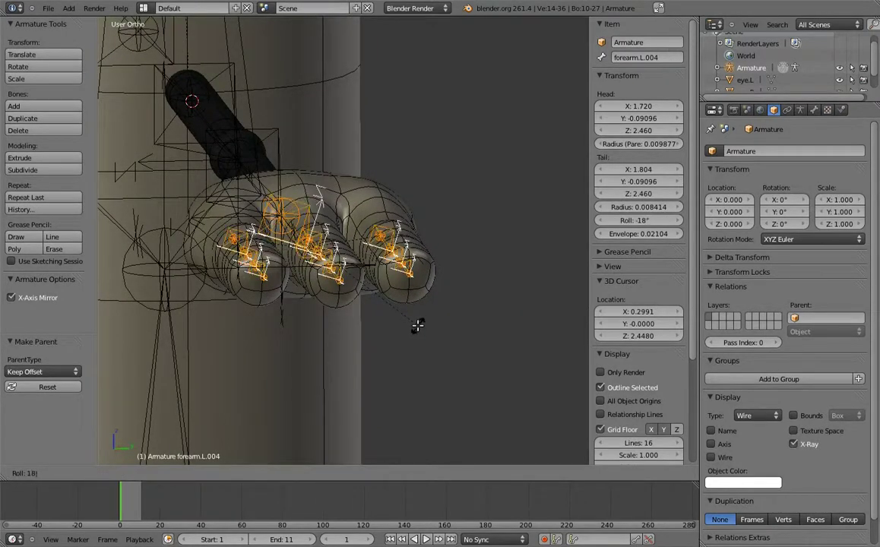
pyautogui.write('0')
pyautogui.press('Return')
# Step: Rename the palm bone forearm.L.001 to hand.L
pyautogui.moveTo(259, 352); pyautogui.dragTo(337, 257, button='middle')
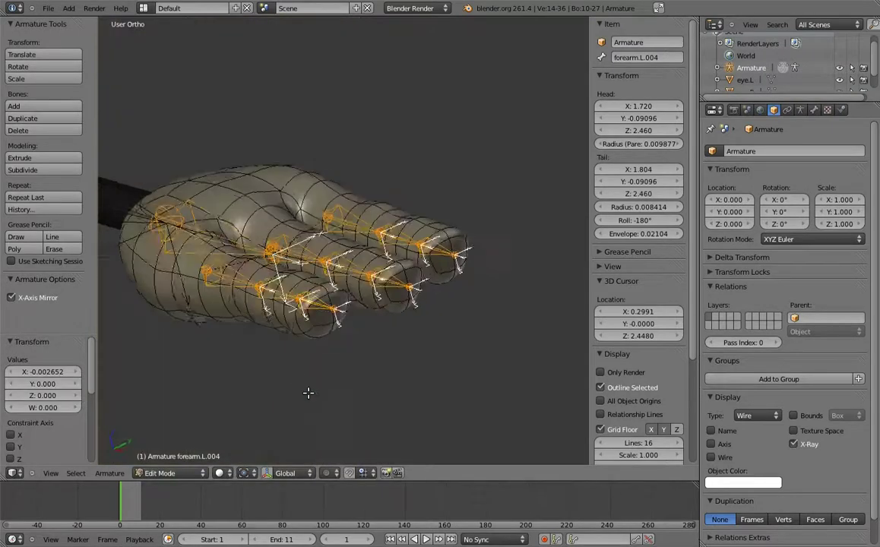
pyautogui.rightClick(337, 256)
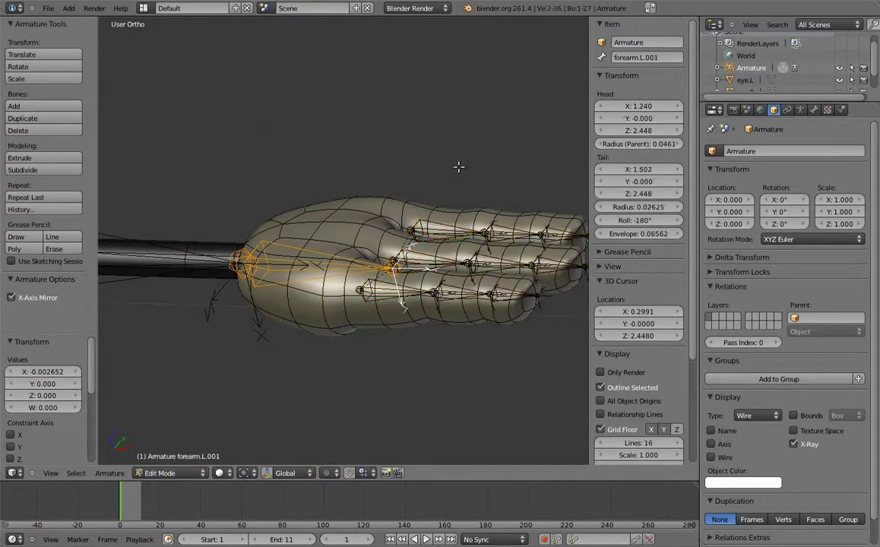
pyautogui.click(648, 63)
pyautogui.press('BackSpace')
pyautogui.write('hand.L')
pyautogui.press('Return')
pyautogui.press('KP_7')
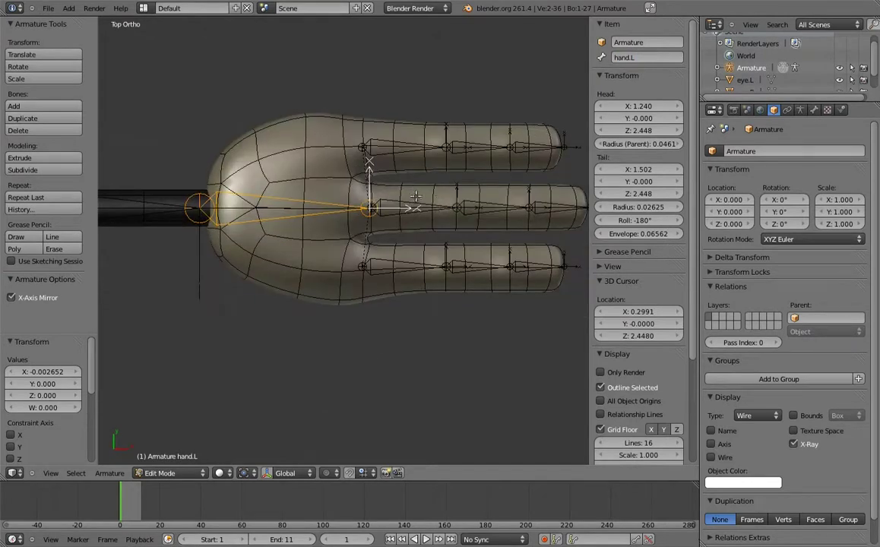
# Step: Rename the top finger's three bones finger_a.01.L through finger_a.03.L
pyautogui.scroll(-2, 395, 175)
pyautogui.rightClick(403, 174)
pyautogui.click(647, 60)
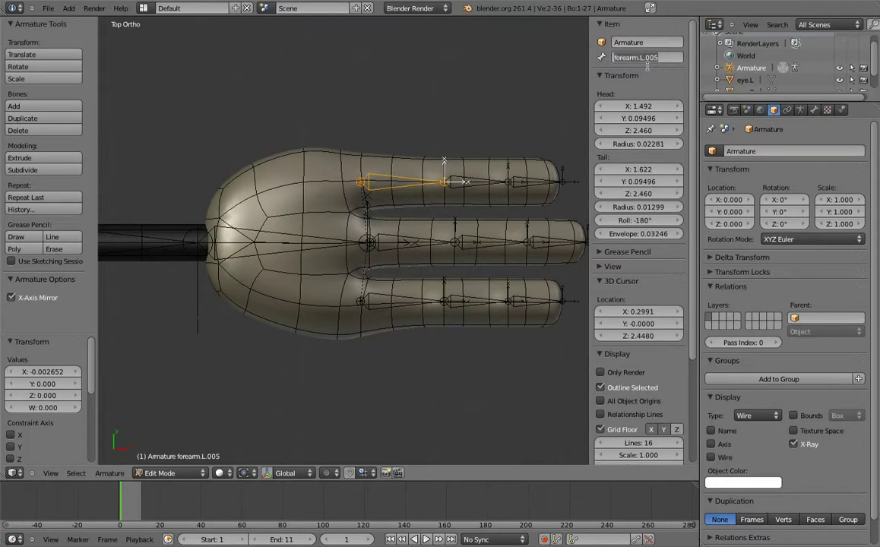
pyautogui.write('f')
pyautogui.press('Return')
pyautogui.rightClick(473, 180)
pyautogui.click(661, 64)
pyautogui.write('finger_a.01.L')
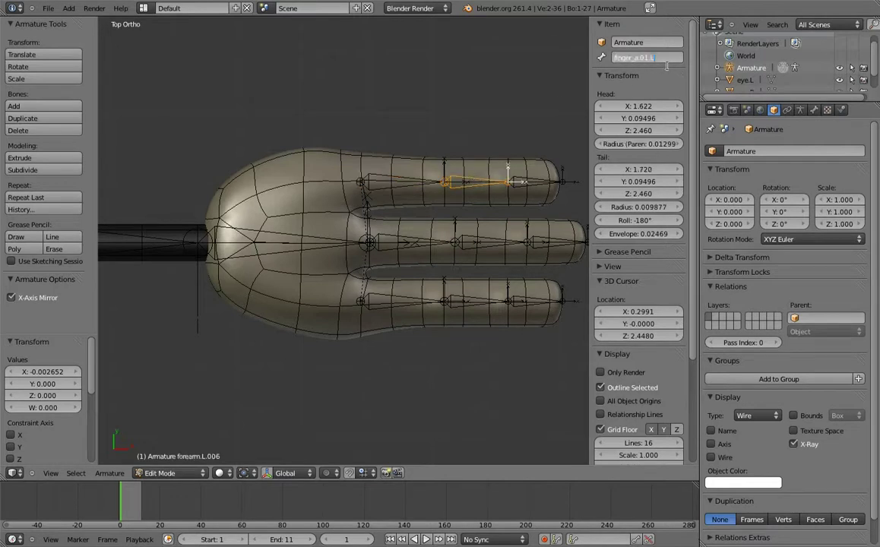
pyautogui.press('Return')
pyautogui.rightClick(533, 181)
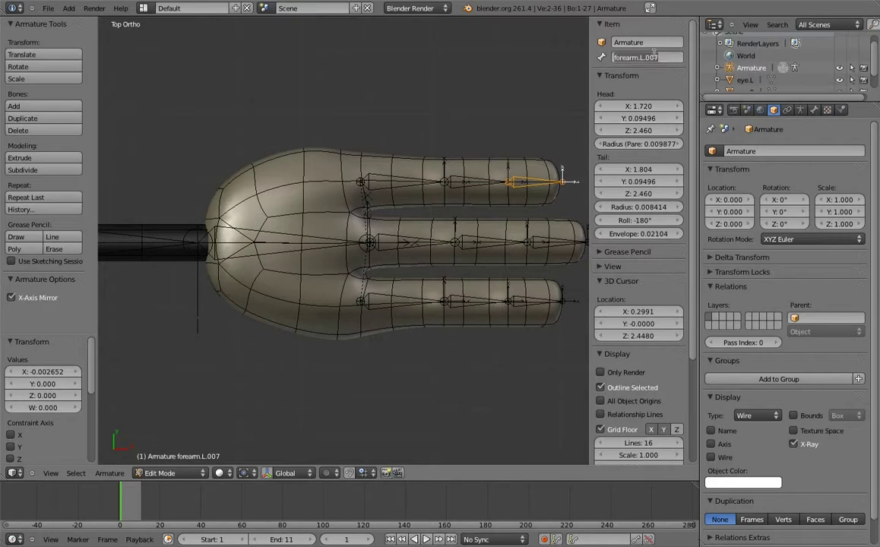
pyautogui.write('finger_a.01.L')
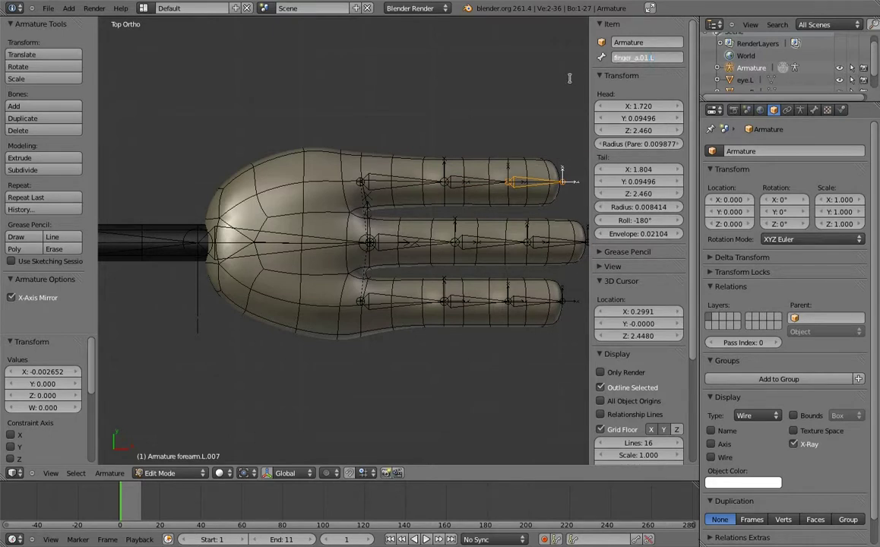
pyautogui.write('3')
pyautogui.press('Return')
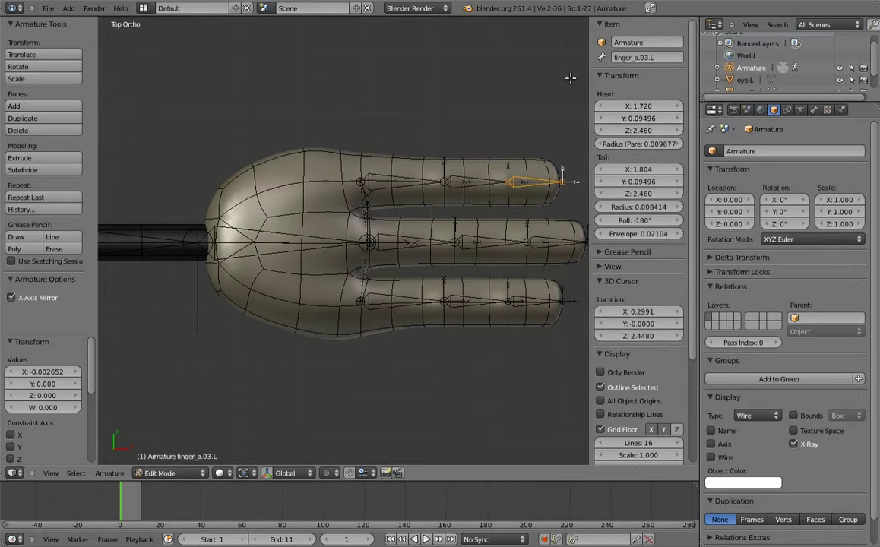
# Step: Rename the middle finger's first two bones, starting with finger_b.01.L
pyautogui.rightClick(388, 243)
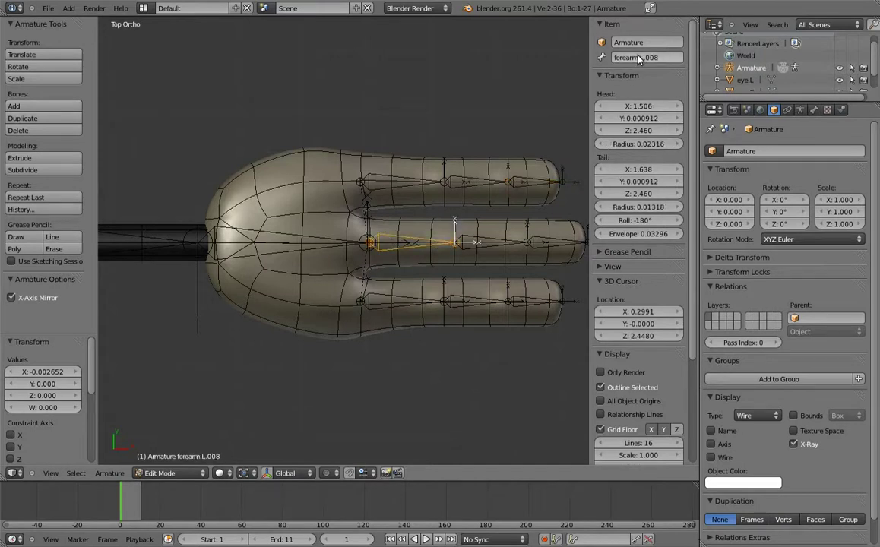
pyautogui.write('finger_a.01.L')
pyautogui.write('b')
pyautogui.press('Return')
pyautogui.rightClick(479, 241)
pyautogui.click(583, 57)
pyautogui.write('finger_b.03.L')
pyautogui.press('Return')
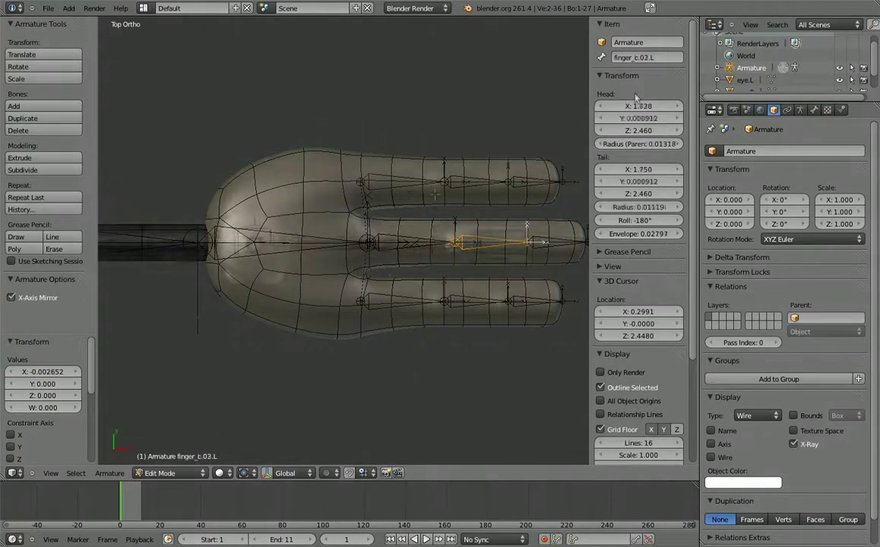
pyautogui.moveTo(532, 220); pyautogui.dragTo(413, 242, button='middle')
# Step: Name the right palm bone hand.R
pyautogui.rightClick(413, 243)
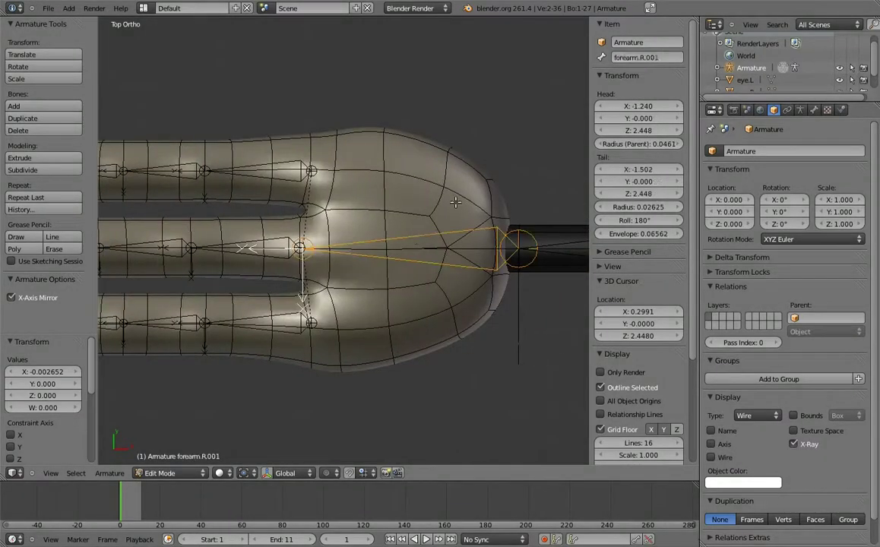
pyautogui.write('hand')
pyautogui.write('.R')
pyautogui.press('Return')
pyautogui.keyDown('shift'); pyautogui.moveTo(312, 156); pyautogui.dragTo(365, 169, button='middle'); pyautogui.keyUp('shift')
# Step: Rename the right hand's finger bones, such as finger_a.01.R, finger_c.02.R and finger_c.03.R
pyautogui.rightClick(368, 180)
pyautogui.click(643, 59)
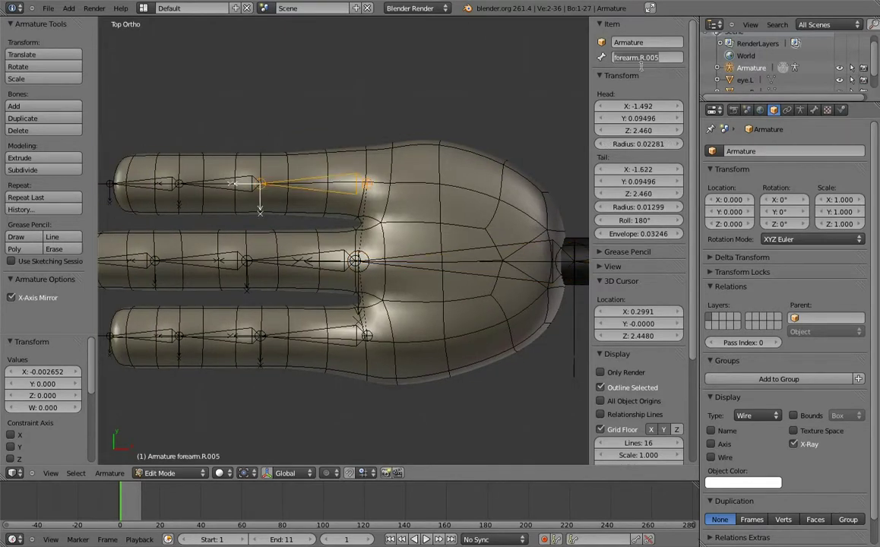
pyautogui.write('finger_c.01.L')
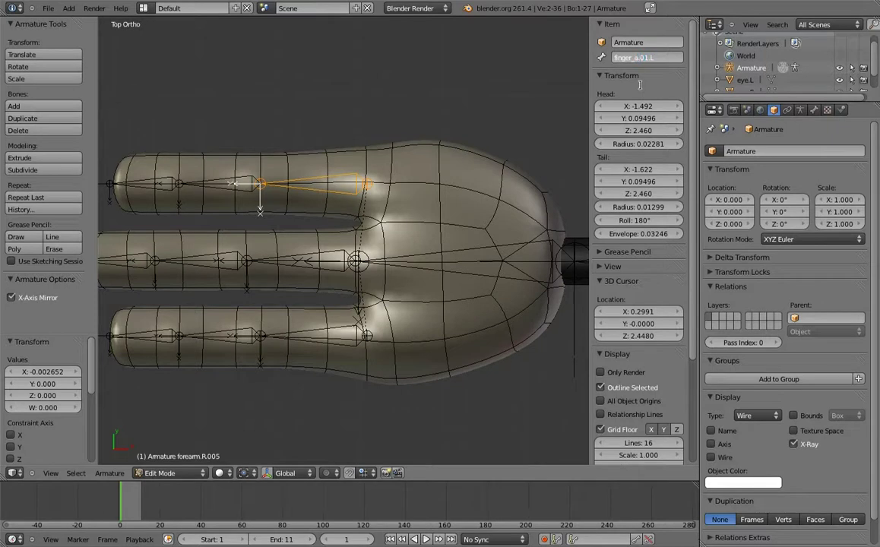
pyautogui.press('Return')
pyautogui.rightClick(191, 161)
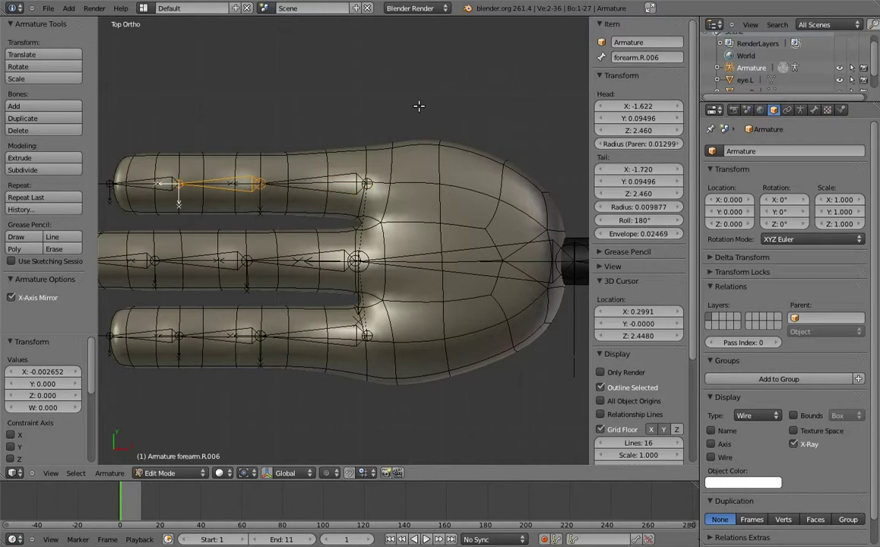
pyautogui.write('finger_a.01.R')
pyautogui.hotkey('ctrl', 'z')
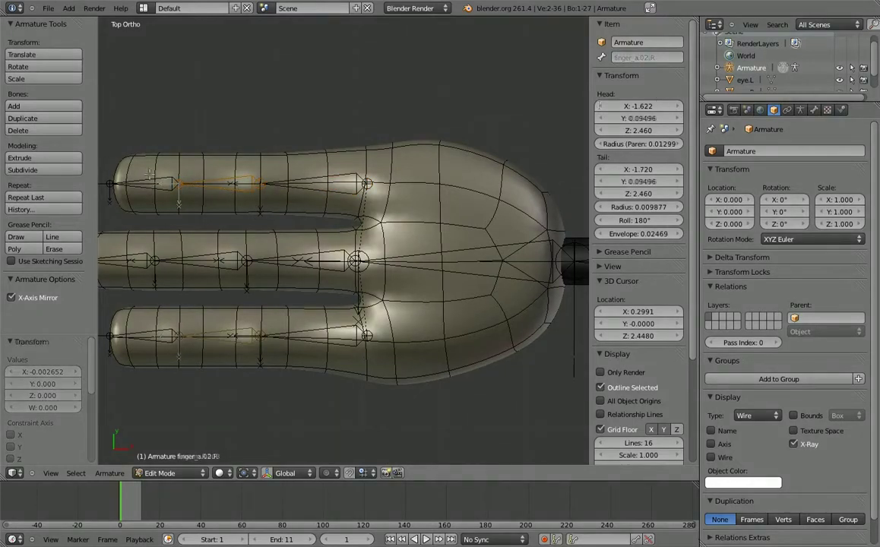
pyautogui.press('Return')
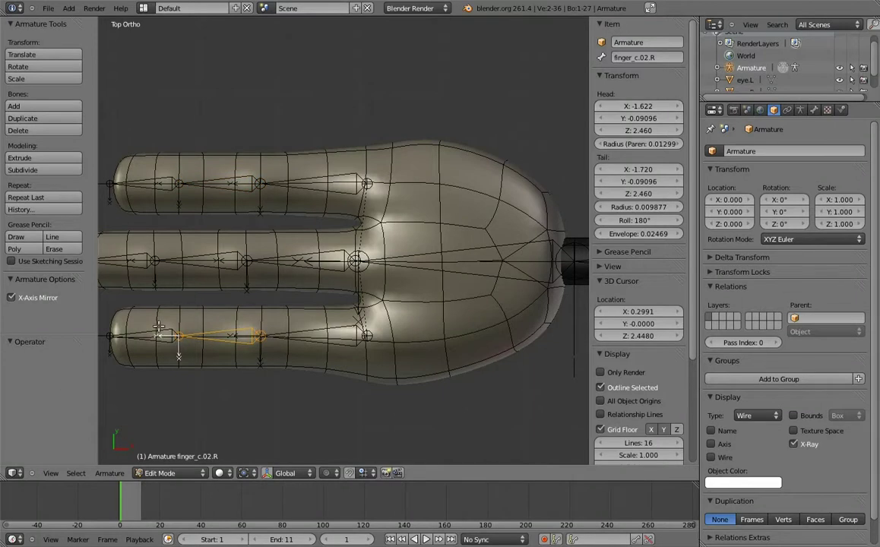
pyautogui.rightClick(173, 326)
pyautogui.write('finger_c.01.R')
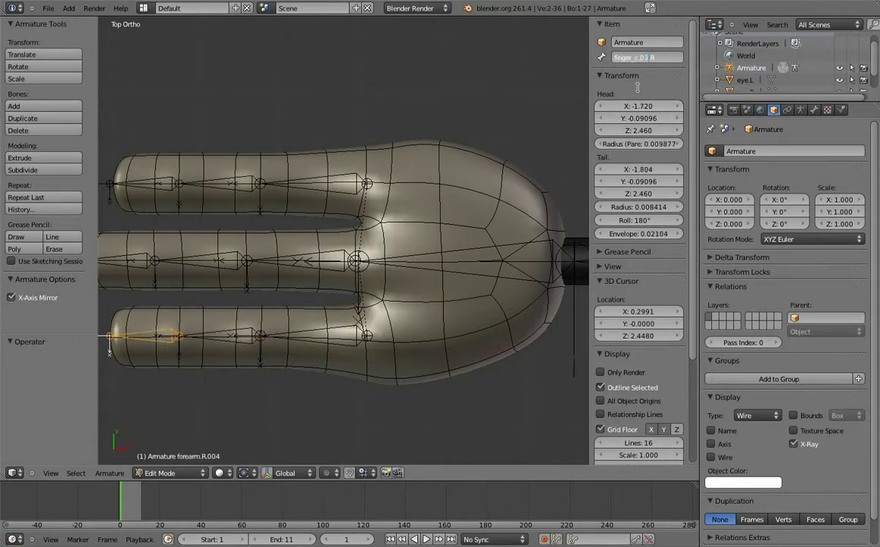
pyautogui.press('Return')
# Step: In front view, box-select one arm's bones and test-move them, then cancel the move
pyautogui.press('KP_1')
pyautogui.scroll(-1, 479, 235)
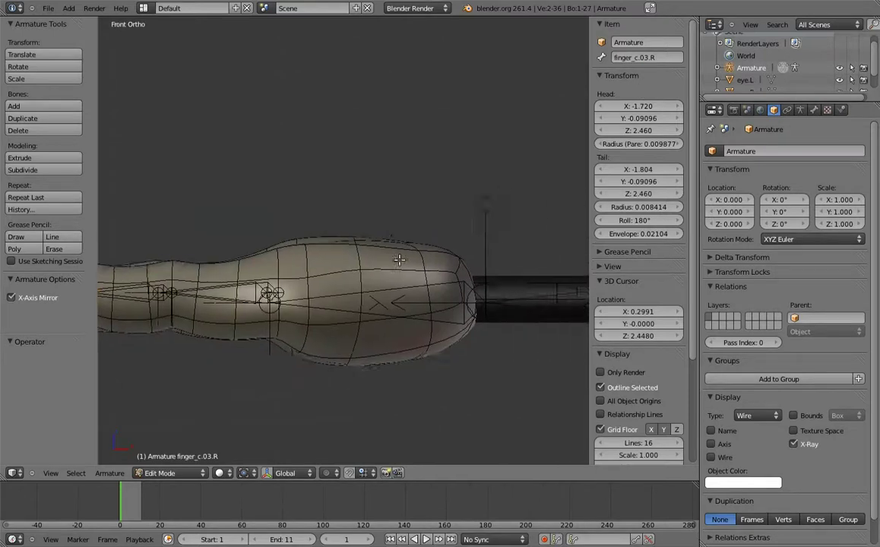
pyautogui.scroll(-2, 403, 257)
pyautogui.scroll(-2, 507, 230)
pyautogui.scroll(-1, 458, 159)
pyautogui.rightClick(417, 253)
pyautogui.press('b')
pyautogui.moveTo(399, 235); pyautogui.dragTo(525, 277)
pyautogui.press('g')
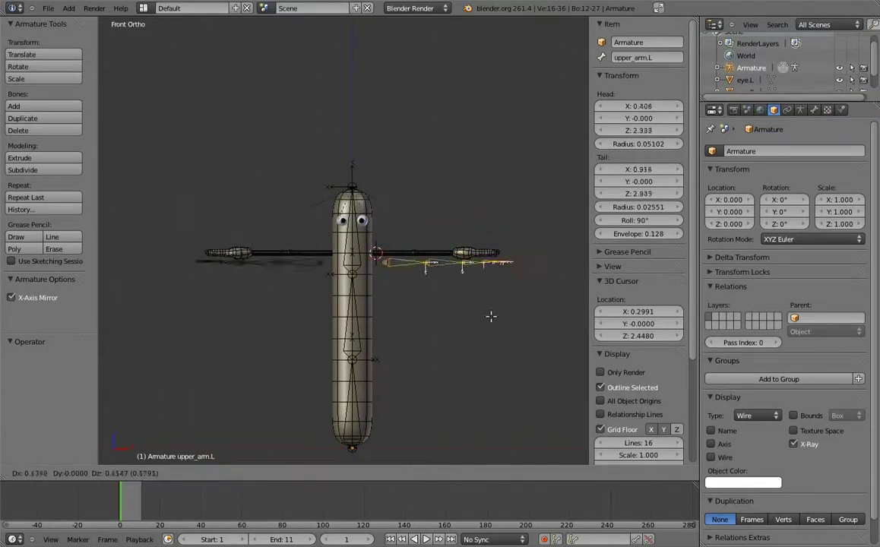
pyautogui.rightClick(482, 275)
# Step: Test-move the arm bones again from top view, cancel, and return to front view
pyautogui.press('KP_7')
pyautogui.press('g')
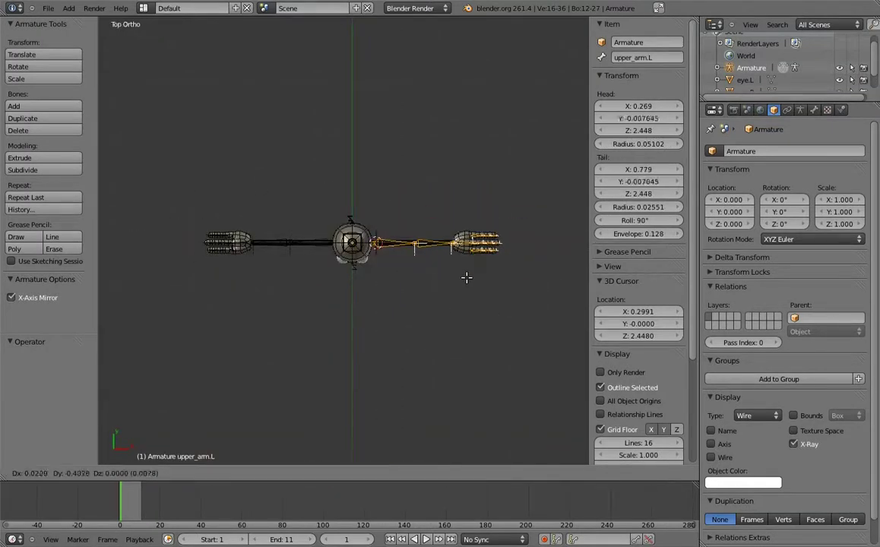
pyautogui.rightClick(481, 307)
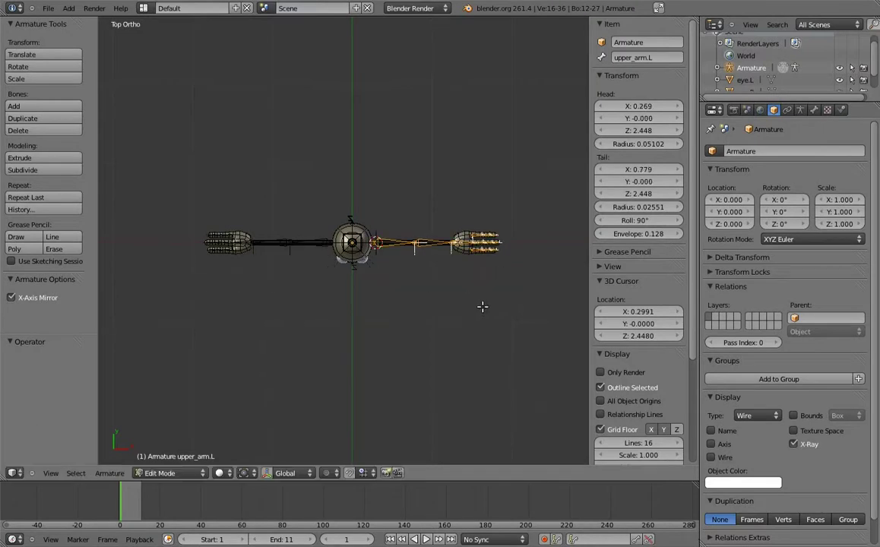
pyautogui.press('KP_1')
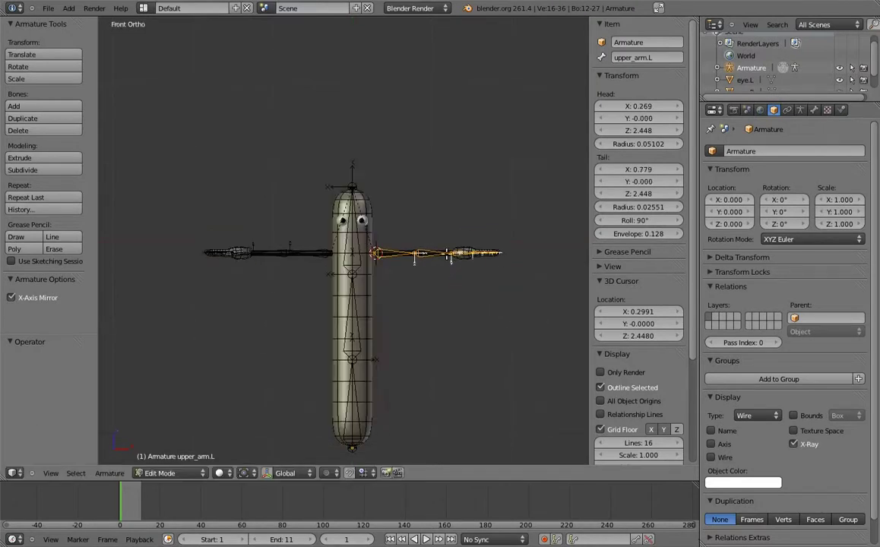
pyautogui.scroll(5, 394, 228)
pyautogui.scroll(-1, 395, 228)
pyautogui.scroll(3, 395, 228)
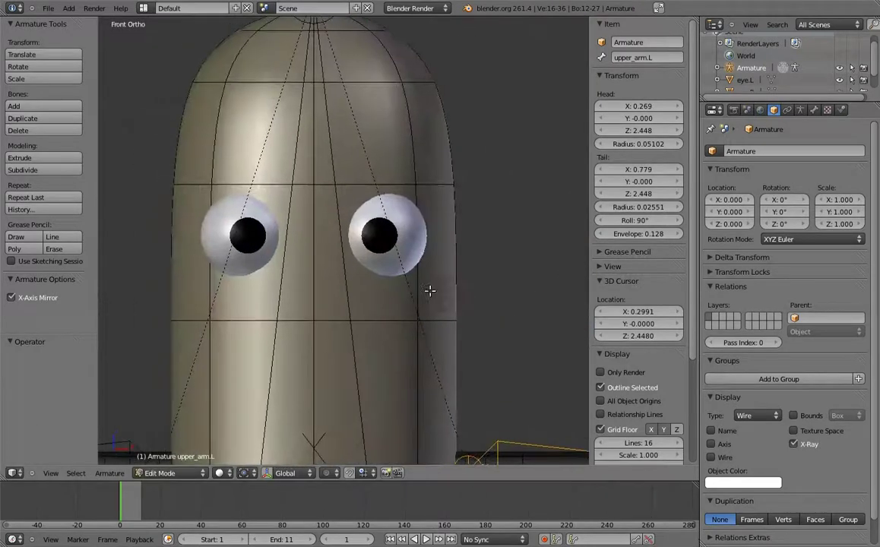
# Step: Snap the 3D cursor to the centre of the left eye, eye.L
pyautogui.press('Tab')
pyautogui.rightClick(415, 223)
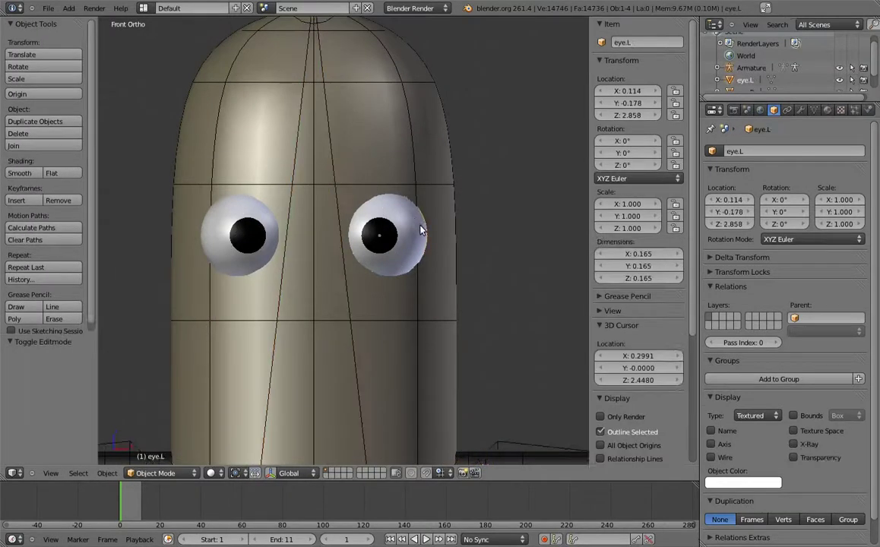
pyautogui.hotkey('shift', 's')
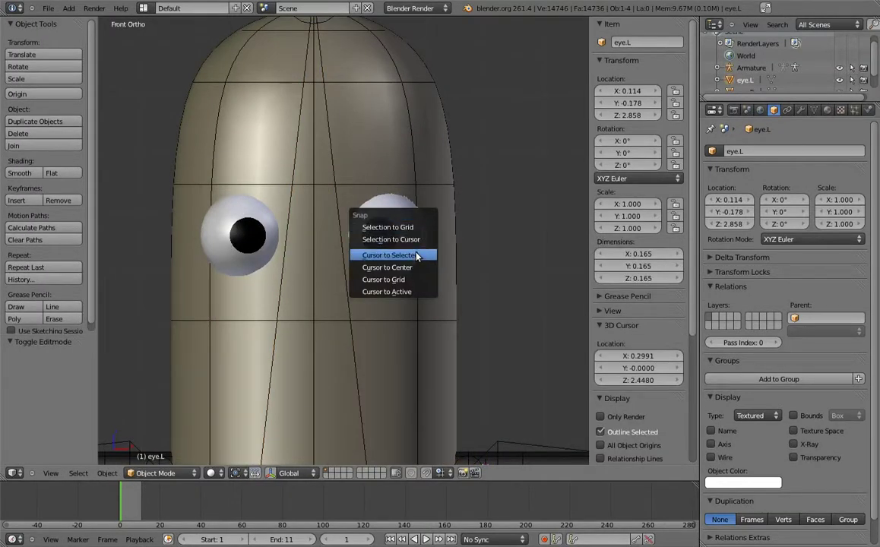
pyautogui.click(417, 259)
# Step: Add a new armature bone at the cursor and swing its tip forward in side view
pyautogui.rightClick(336, 227)
pyautogui.press('Tab')
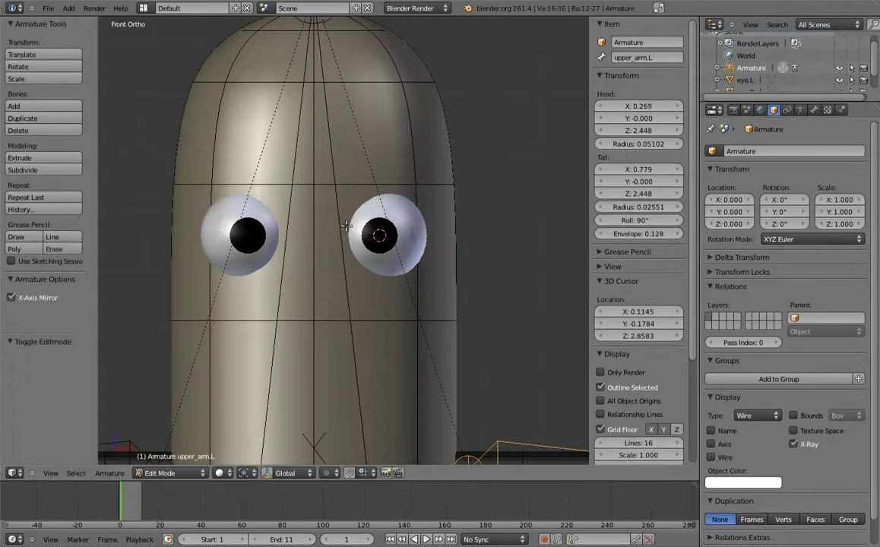
pyautogui.hotkey('shift', 'a')
pyautogui.scroll(-6, 434, 121)
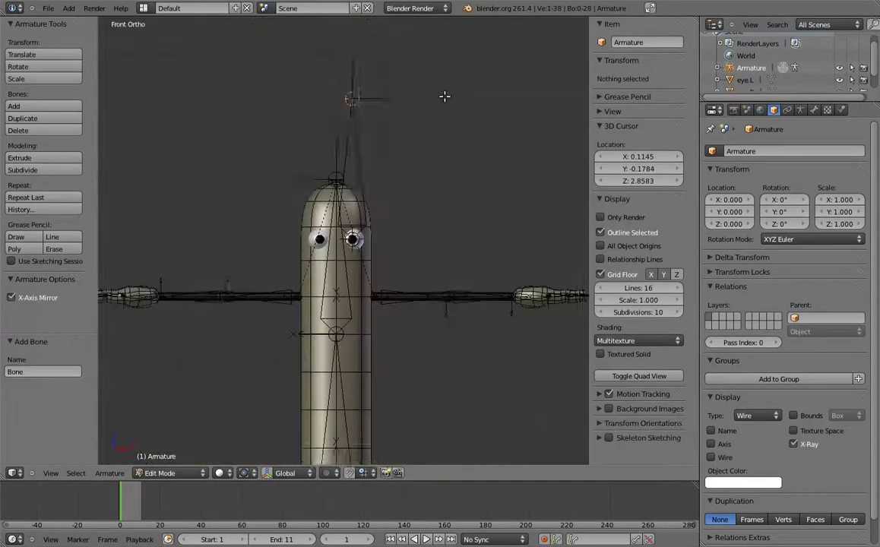
pyautogui.scroll(-1, 403, 104)
pyautogui.rightClick(359, 112)
pyautogui.press('KP_3')
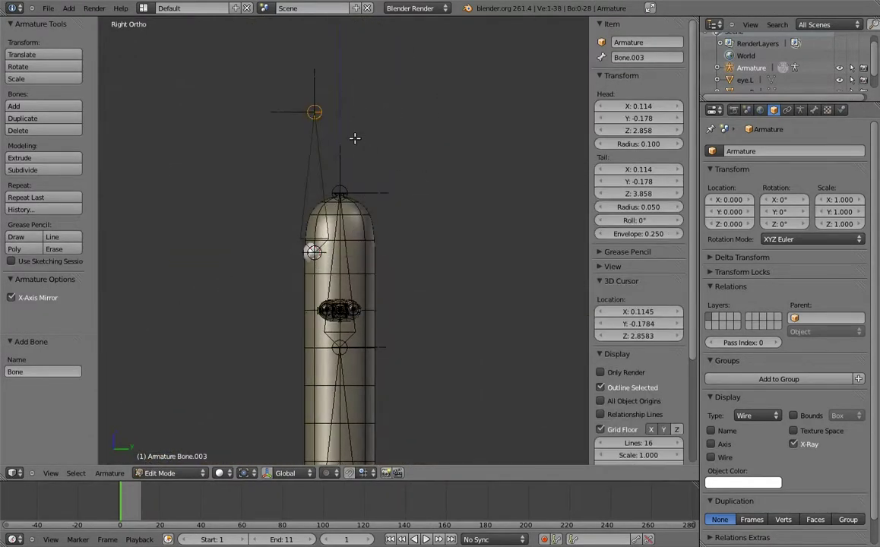
pyautogui.keyDown('shift'); pyautogui.moveTo(354, 138); pyautogui.dragTo(378, 147, button='middle'); pyautogui.keyUp('shift')
pyautogui.press('g')
pyautogui.click(337, 251)
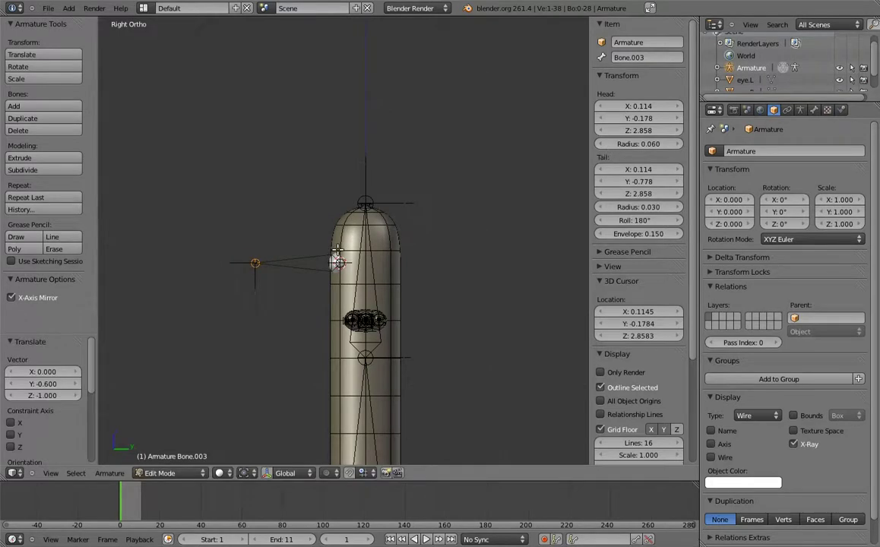
# Step: Shorten the eye bone along Y so it sits inside the eyeball
pyautogui.scroll(5, 354, 304)
pyautogui.scroll(2, 342, 269)
pyautogui.scroll(3, 226, 258)
pyautogui.press('g')
pyautogui.press('y')
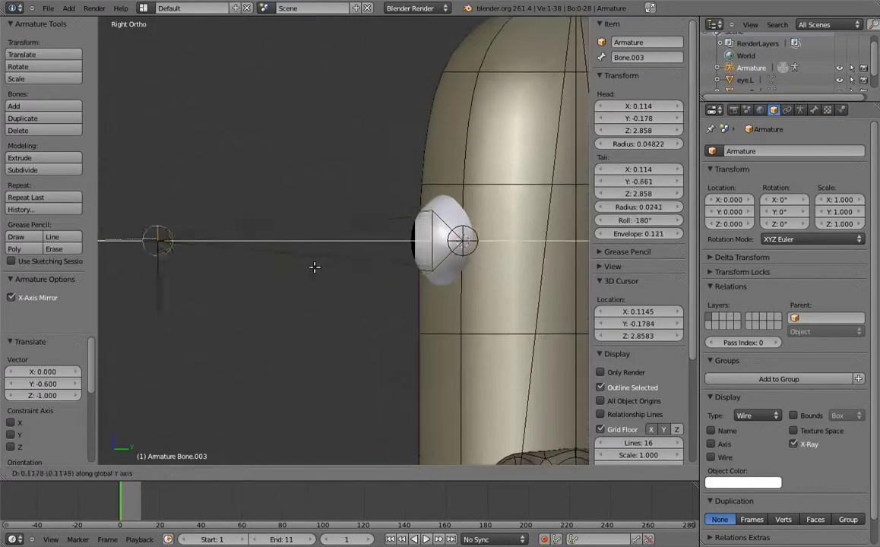
pyautogui.click(502, 248)
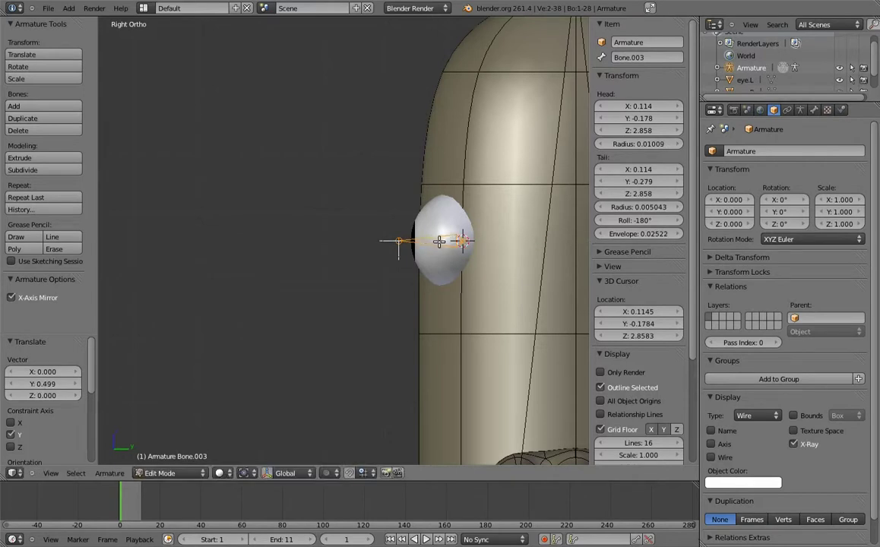
# Step: Duplicate the eye bone along X into the other eye and rename the first one eye.L
pyautogui.press('KP_1')
pyautogui.hotkey('shift', 'd')
pyautogui.press('x')
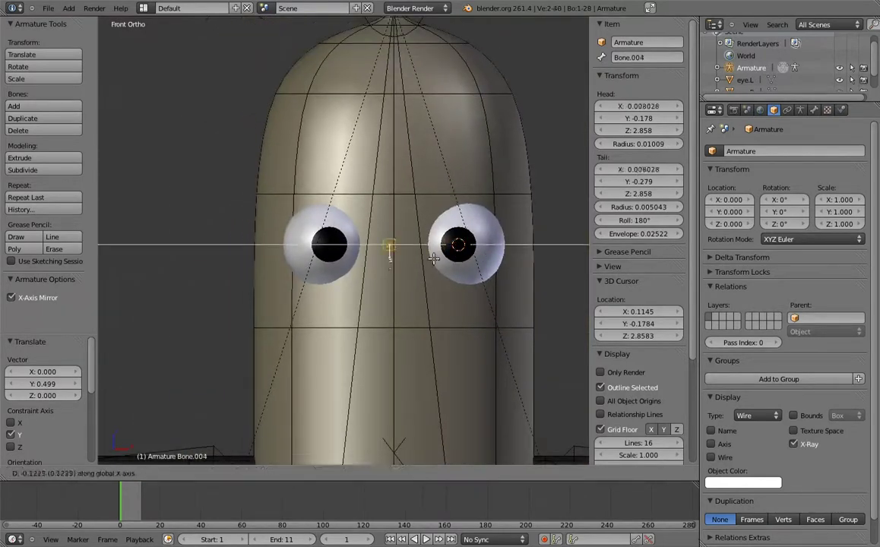
pyautogui.click(393, 271)
pyautogui.moveTo(433, 220)
pyautogui.mouseDown(button='middle')
pyautogui.moveTo(454, 291)
pyautogui.moveTo(545, 151)
pyautogui.mouseUp(button='middle')
pyautogui.press('BackSpace')
pyautogui.click(636, 60)
pyautogui.write('eye.L')
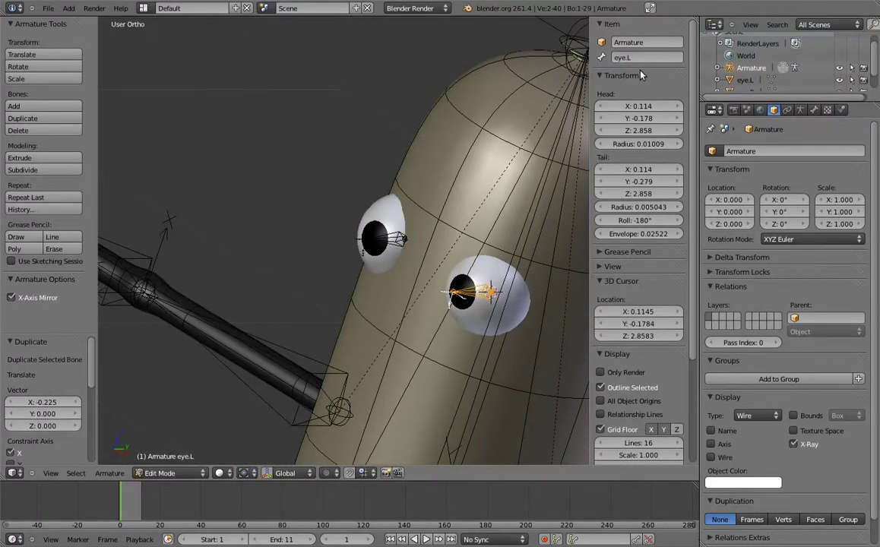
# Step: Rename the second eye bone to eye.R
pyautogui.rightClick(386, 239)
pyautogui.click(659, 60)
pyautogui.press('BackSpace')
pyautogui.press('Return')
# Step: Parent eye.L to Bone.002 with Keep Offset and nudge it into place
pyautogui.moveTo(588, 60); pyautogui.dragTo(532, 54, button='middle')
pyautogui.rightClick(403, 270)
pyautogui.keyDown('shift'); pyautogui.rightClick(488, 204); pyautogui.keyUp('shift')
pyautogui.hotkey('ctrl', 'p')
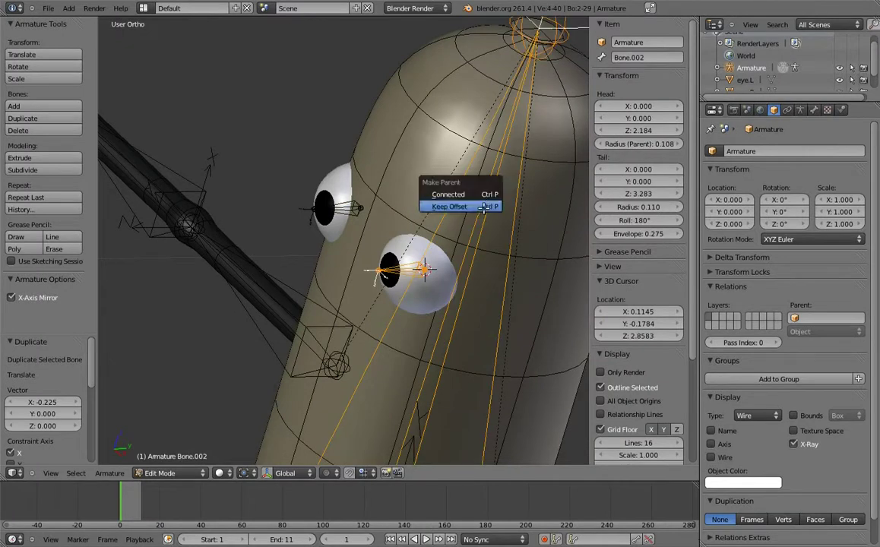
pyautogui.click(484, 207)
pyautogui.rightClick(369, 244)
pyautogui.press('g')
pyautogui.click(419, 298)
pyautogui.press('KP_1')
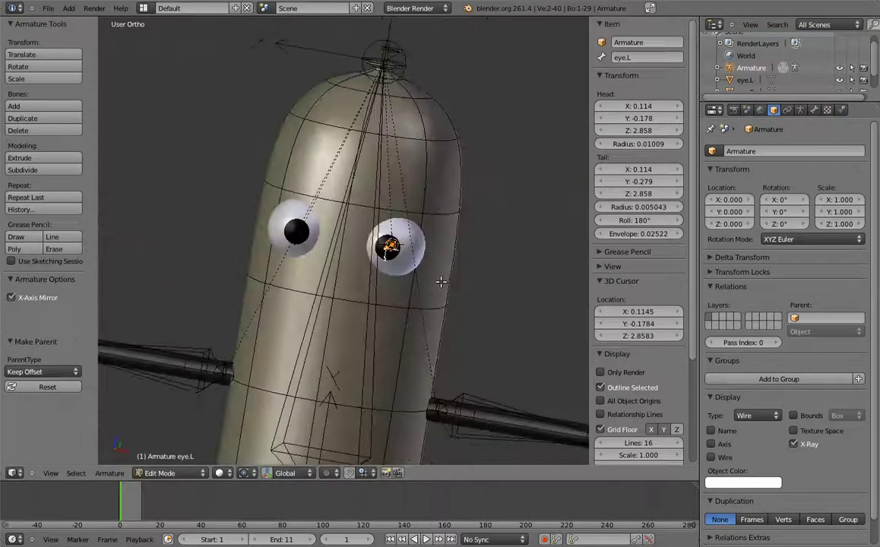
pyautogui.scroll(-2, 463, 222)
# Step: Zoom out in Front Ortho and leave armature Edit Mode for Object Mode
pyautogui.scroll(-2, 464, 222)
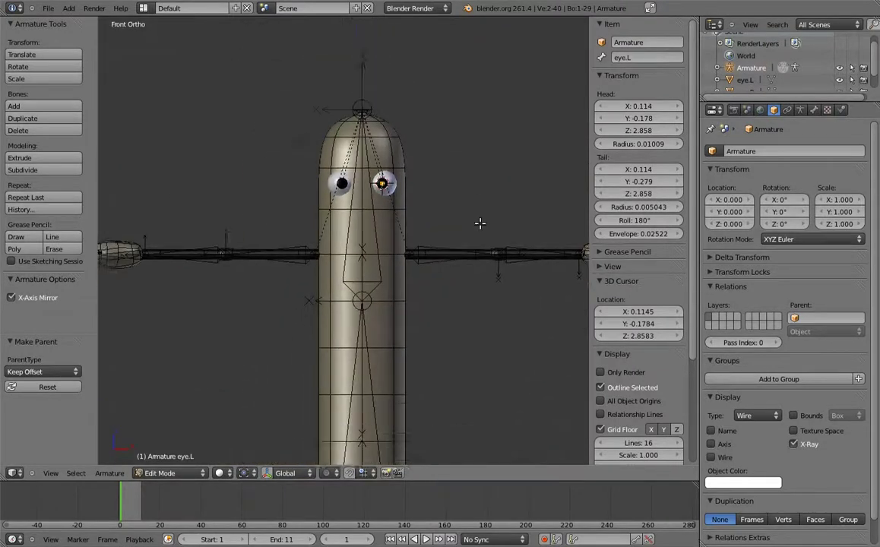
pyautogui.scroll(-2, 472, 244)
pyautogui.scroll(-2, 478, 251)
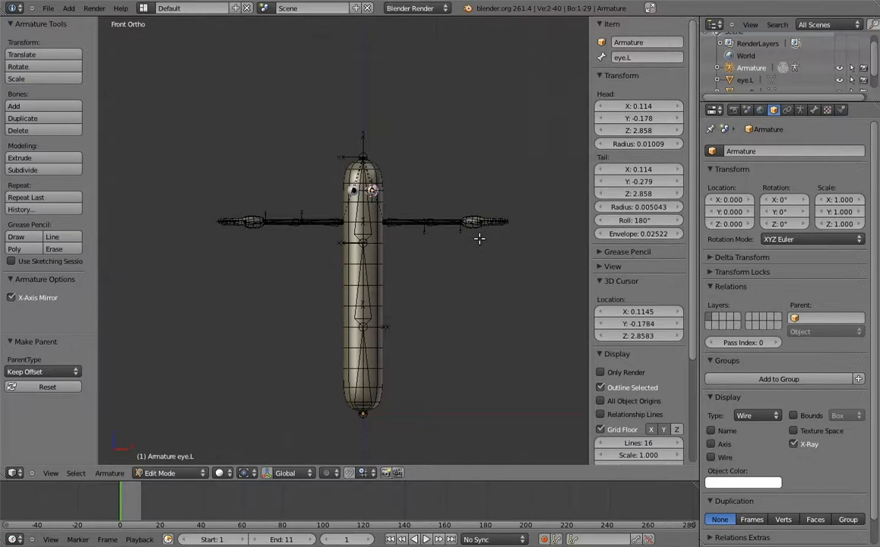
pyautogui.press('Tab')
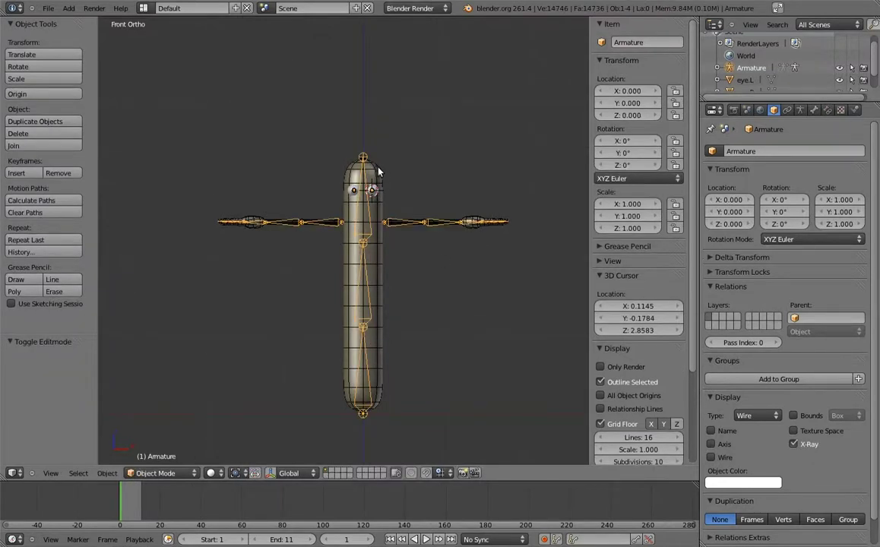
# Step: Select the hotdog mesh plus the armature and bring up Set Parent To
pyautogui.click(370, 175)
pyautogui.keyDown('shift'); pyautogui.click(366, 174); pyautogui.keyUp('shift')
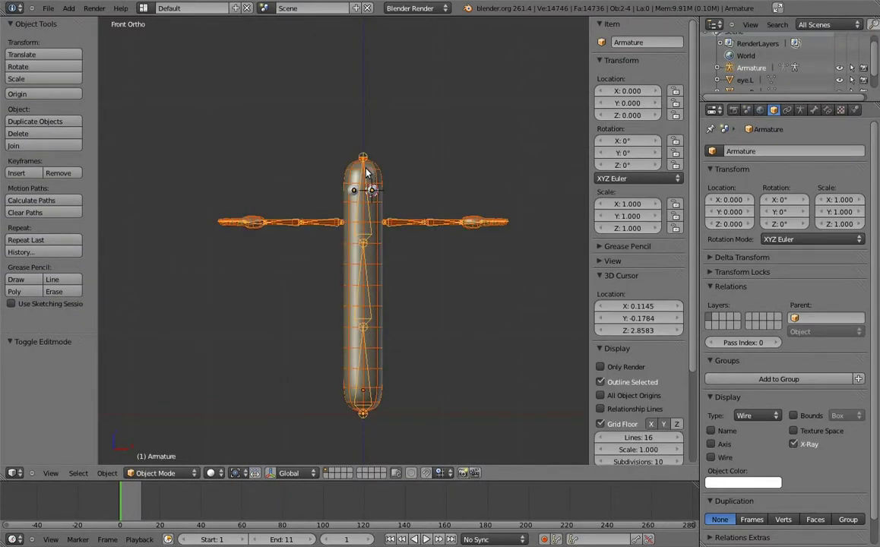
pyautogui.hotkey('ctrl', 'p')
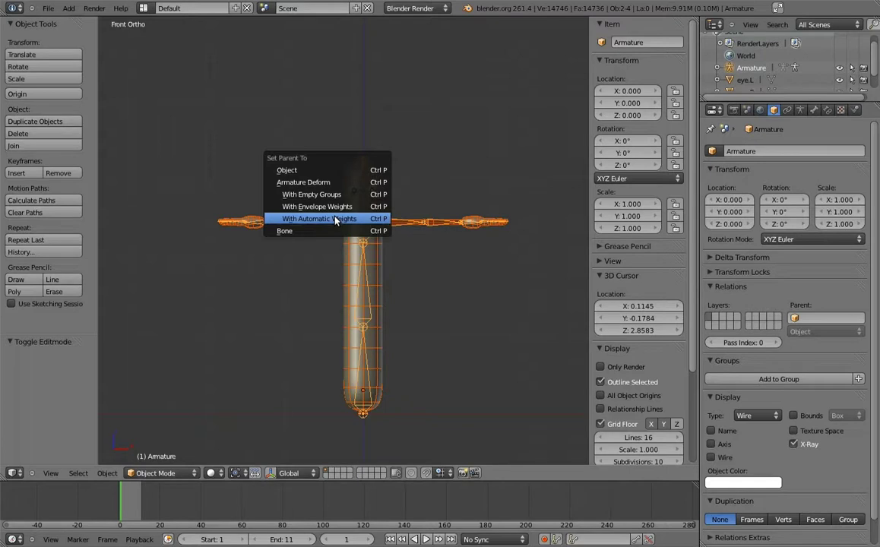
# Step: Parent the hotdog to the armature via Armature Deform With Empty Groups, then select the mesh
pyautogui.click(336, 195)
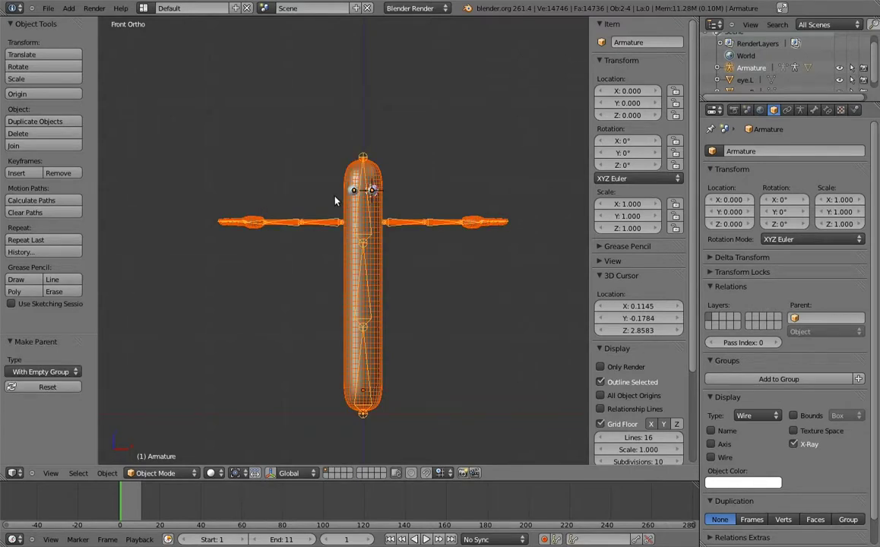
pyautogui.rightClick(379, 169)
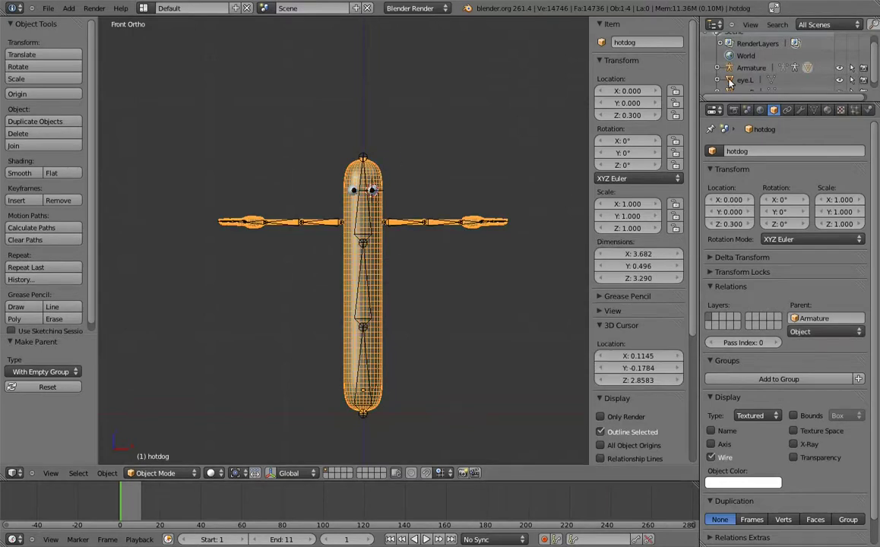
# Step: Move the Armature modifier above Subsurf, turn off Bone Envelopes and enable Preserve Volume
pyautogui.click(801, 110)
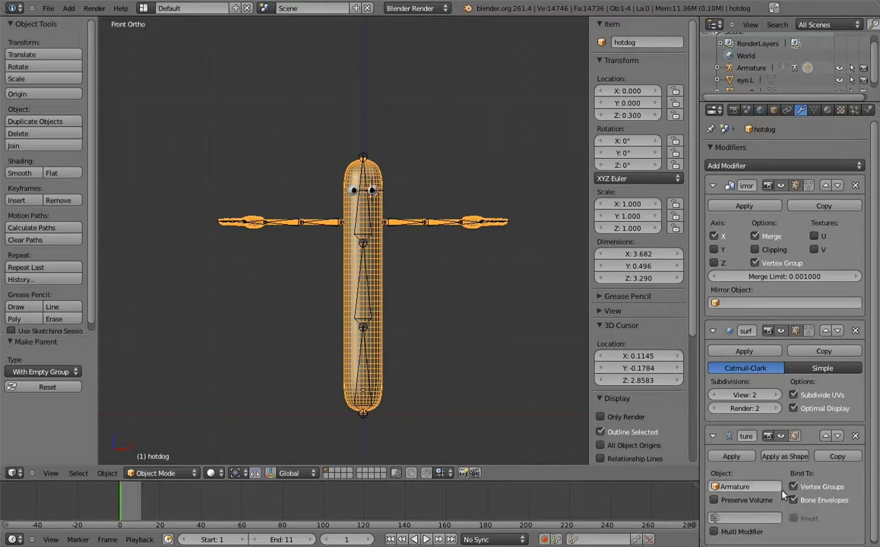
pyautogui.click(828, 437)
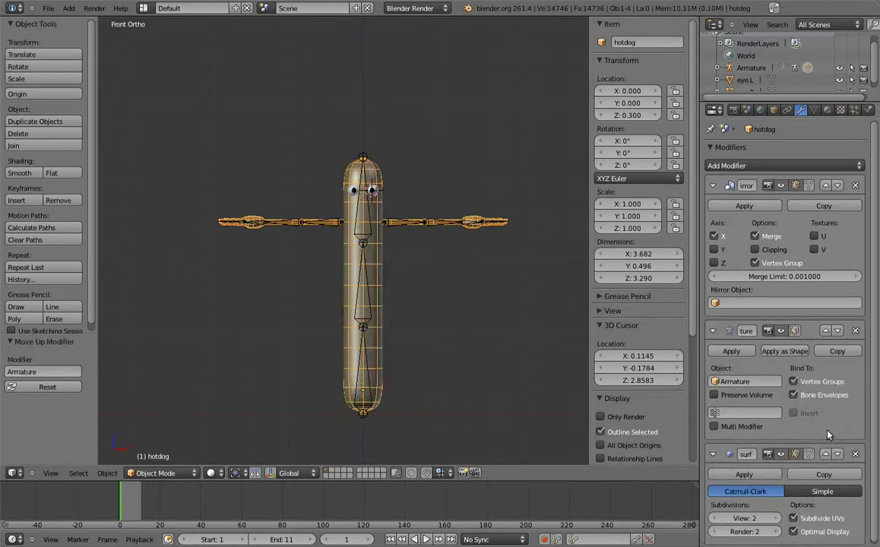
pyautogui.click(794, 396)
pyautogui.click(715, 395)
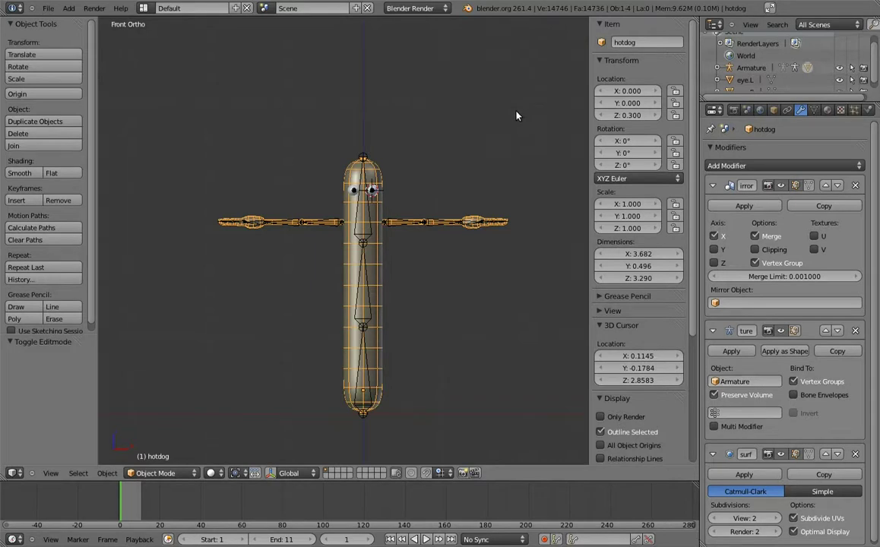
# Step: Test-rotate body.02 about 51° in Pose Mode, with the hotdog's vertex groups shown
pyautogui.click(814, 111)
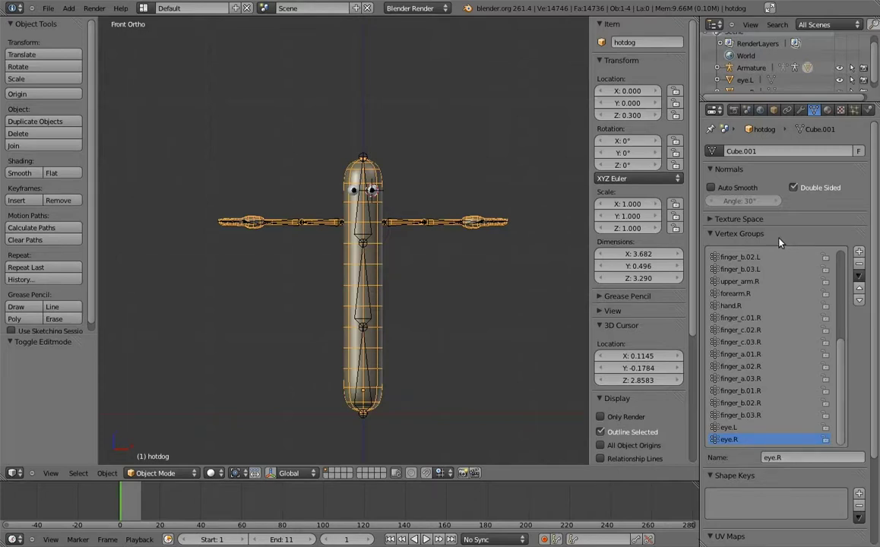
pyautogui.rightClick(368, 277)
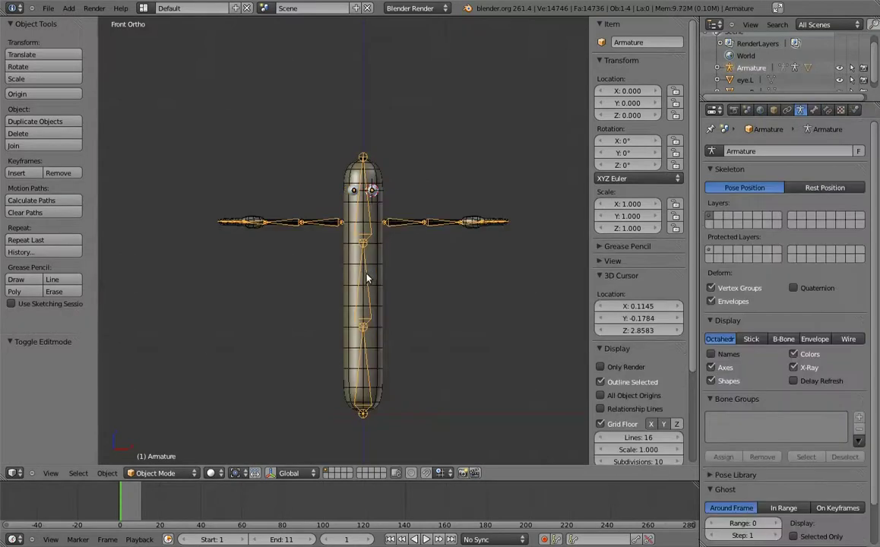
pyautogui.hotkey('ctrl', 'Tab')
pyautogui.rightClick(367, 278)
pyautogui.press('r')
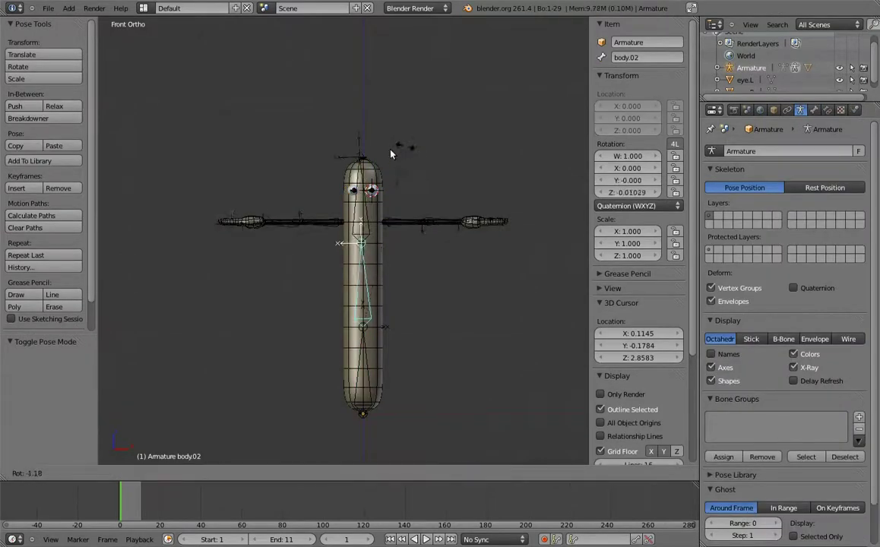
pyautogui.click(297, 244)
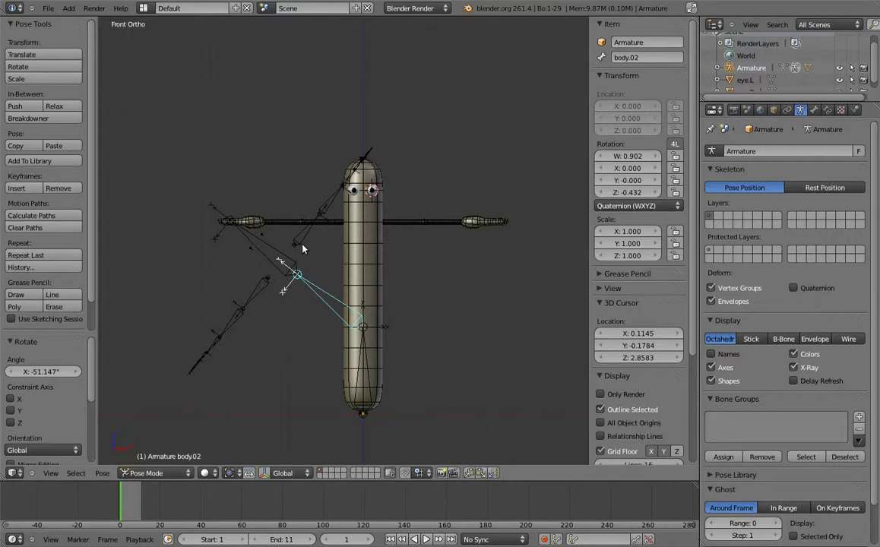
# Step: Leave Pose Mode and enter Edit Mode on the hotdog mesh
pyautogui.hotkey('ctrl', 'Tab')
pyautogui.rightClick(359, 259)
pyautogui.press('Tab')
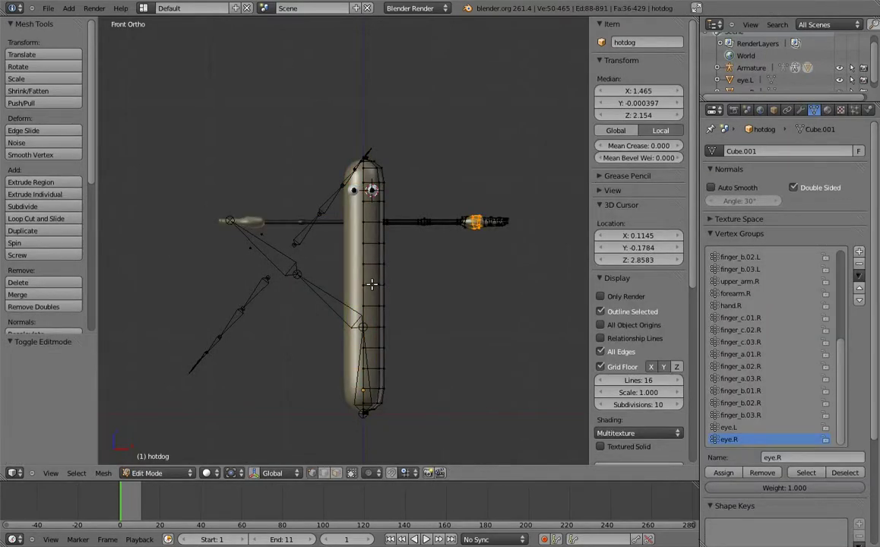
# Step: Assign the middle vertex ring to body.02 at weight 1.000
pyautogui.keyDown('alt'); pyautogui.rightClick(371, 283); pyautogui.keyUp('alt')
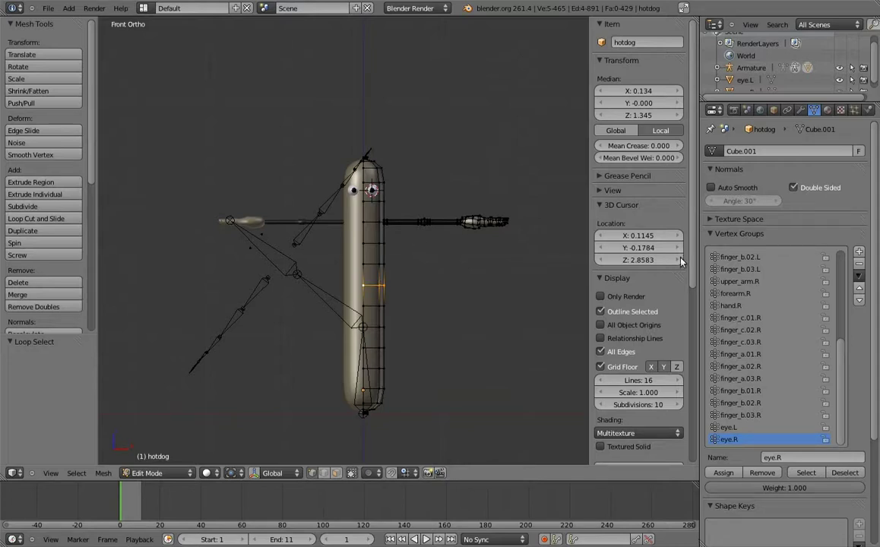
pyautogui.moveTo(843, 355); pyautogui.dragTo(817, 275)
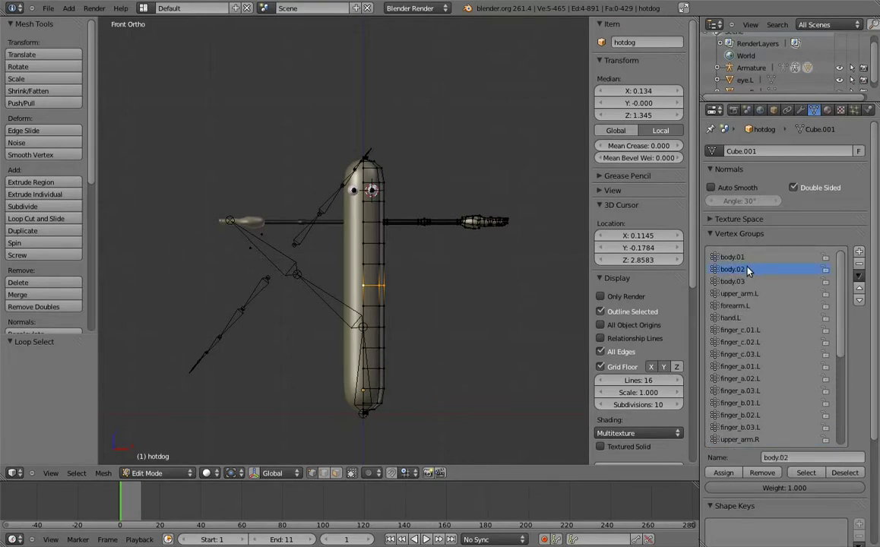
pyautogui.click(724, 472)
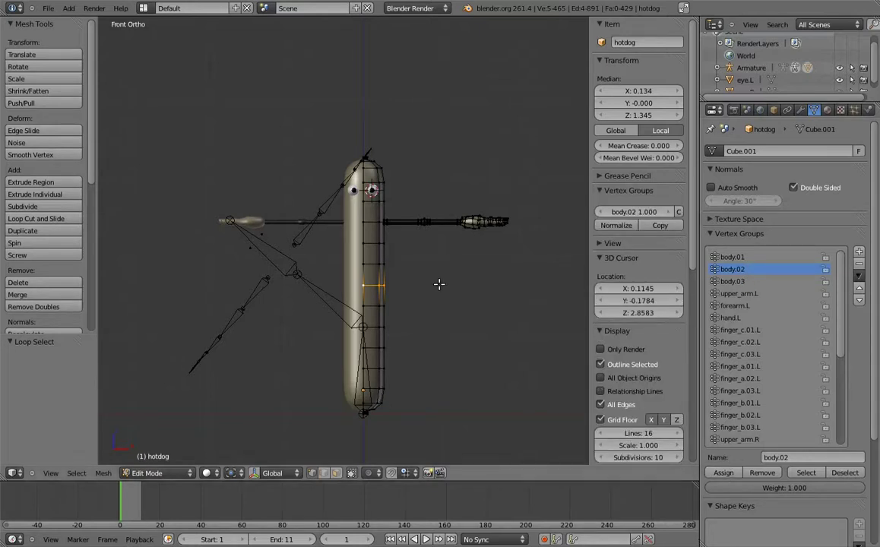
# Step: Re-pose body.02 to check the bend, then go back to editing the hotdog mesh
pyautogui.press('Tab')
pyautogui.rightClick(318, 290)
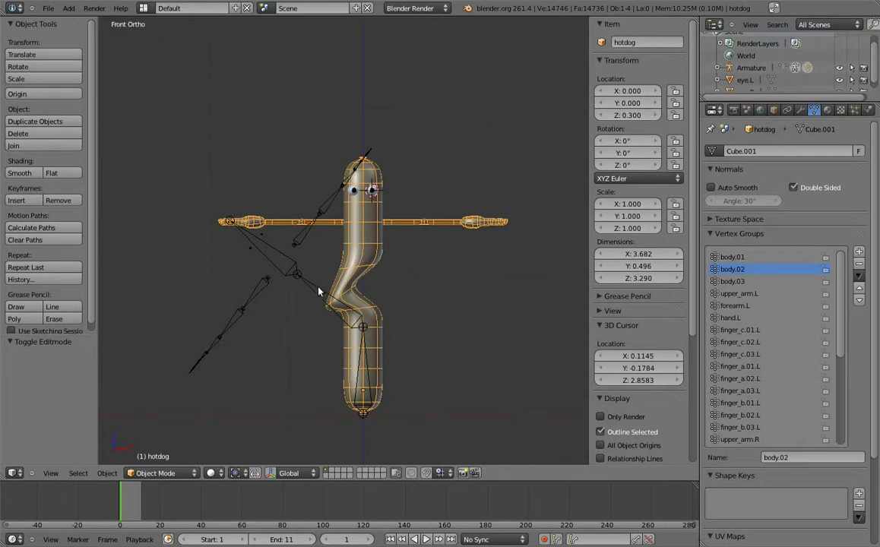
pyautogui.hotkey('ctrl', 'Tab')
pyautogui.press('r')
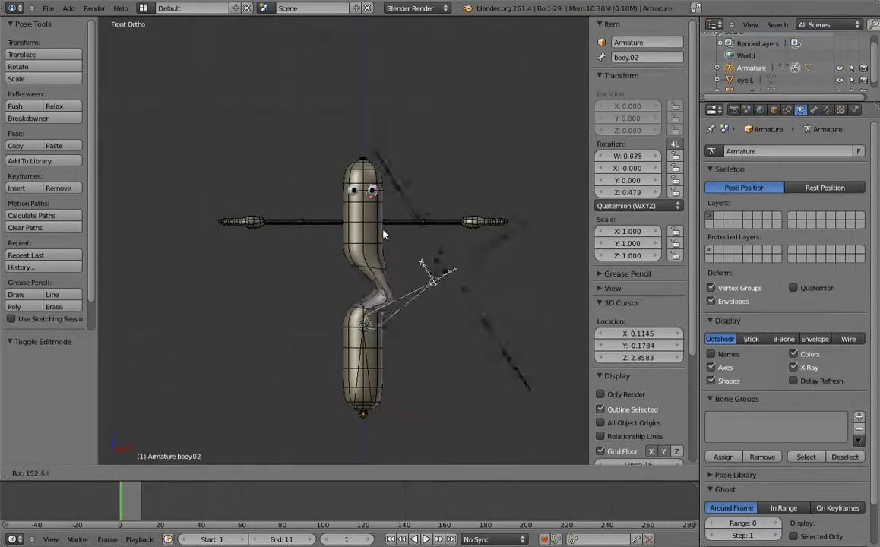
pyautogui.click(292, 302)
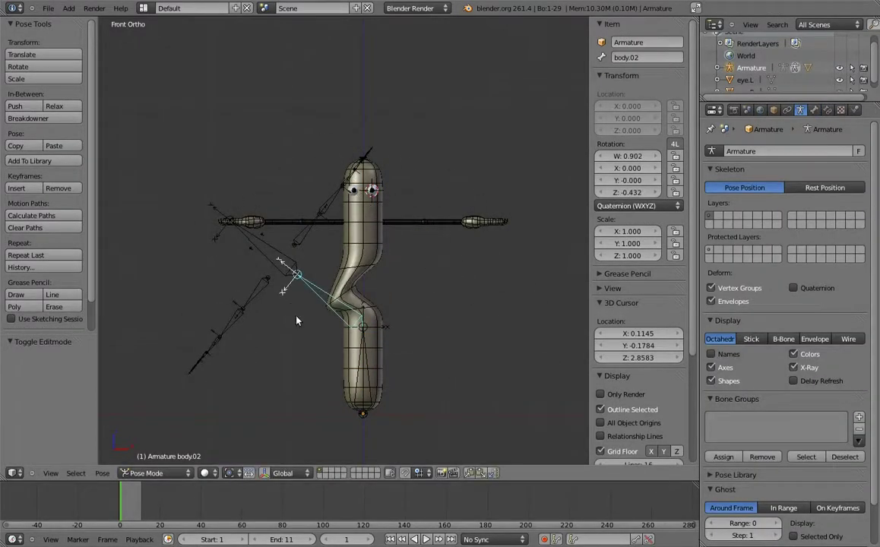
pyautogui.rightClick(375, 267)
pyautogui.press('Tab')
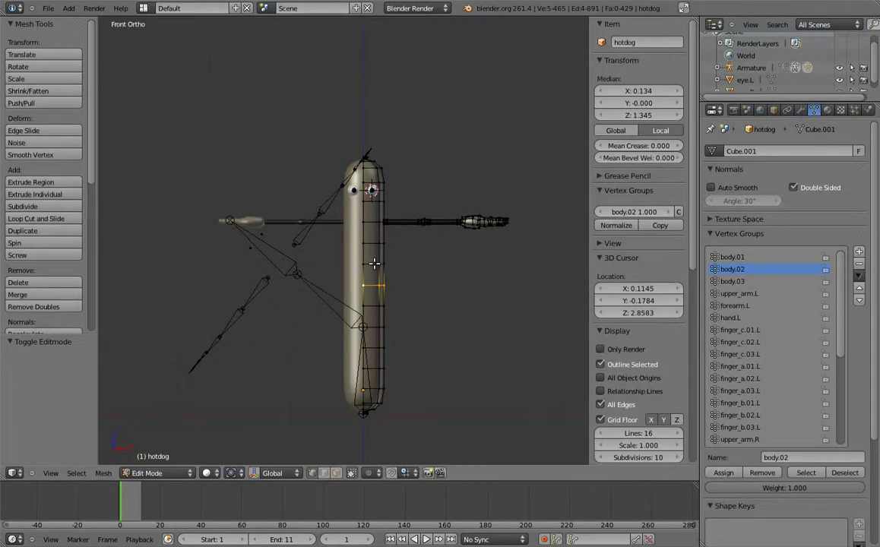
# Step: Enable the Armature modifier's edit-mode and on-cage display, then return to the vertex groups
pyautogui.click(802, 110)
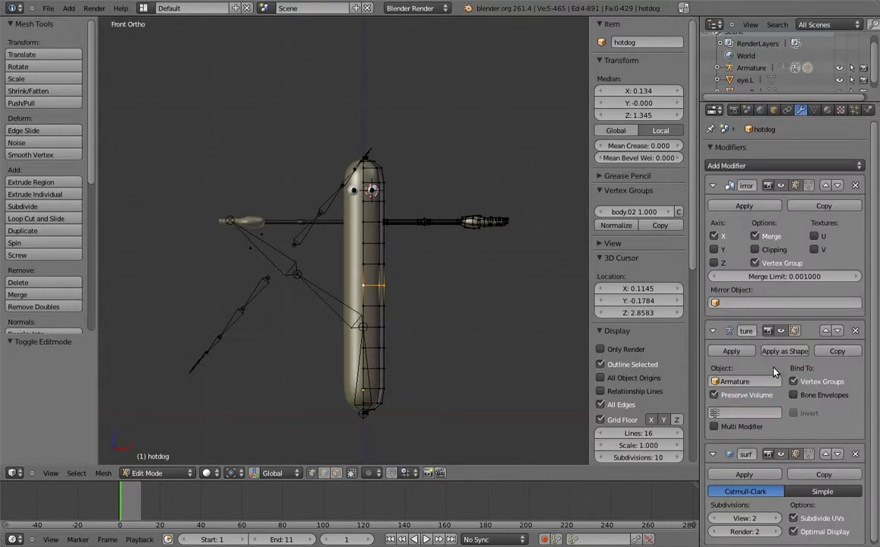
pyautogui.click(796, 331)
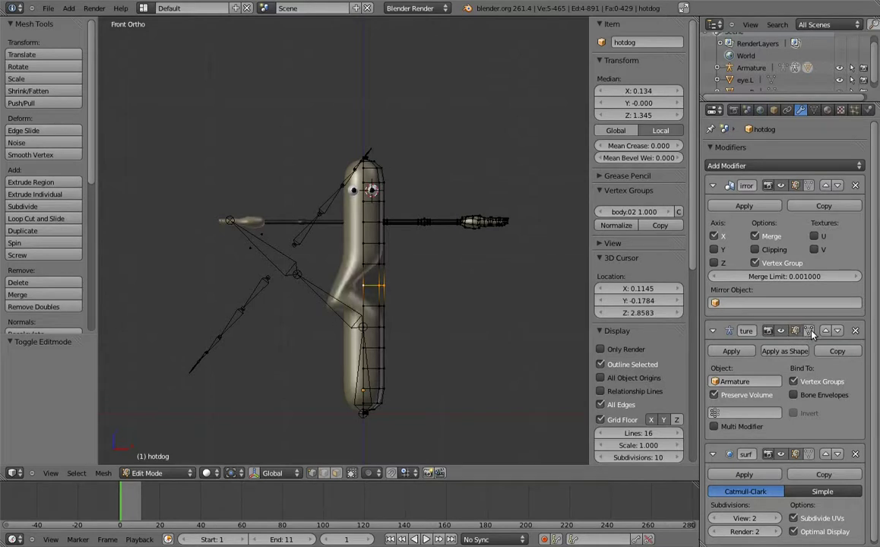
pyautogui.click(808, 332)
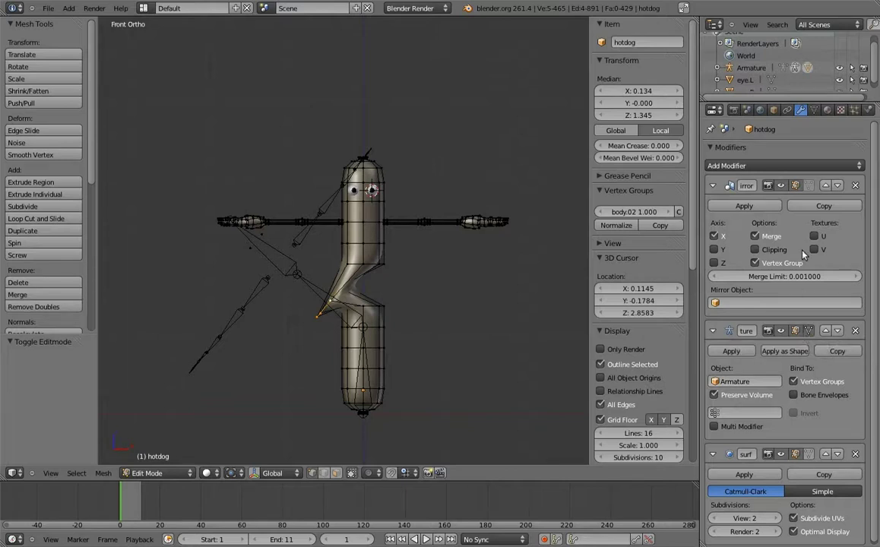
pyautogui.click(816, 110)
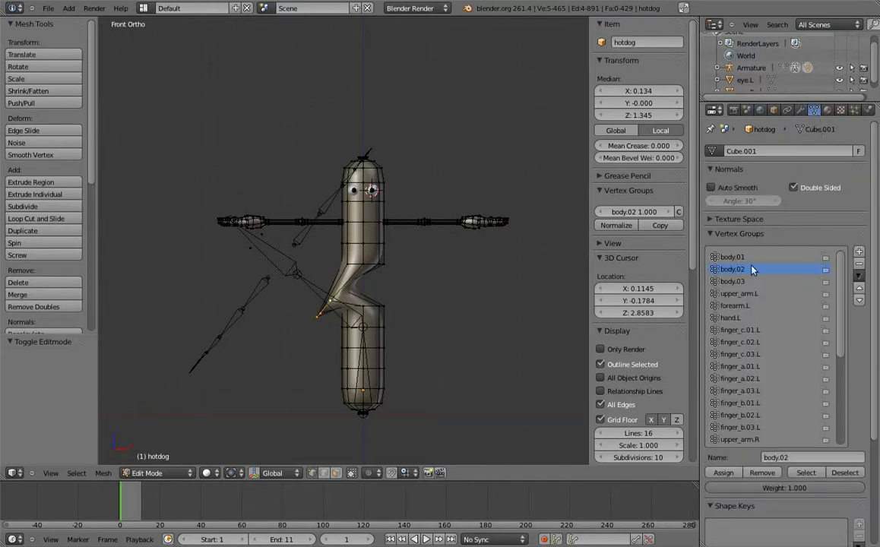
# Step: Assign the middle vertices to body.03, then test-bend body.03 and body.02 (about 77.8°) in Pose Mode
pyautogui.click(726, 473)
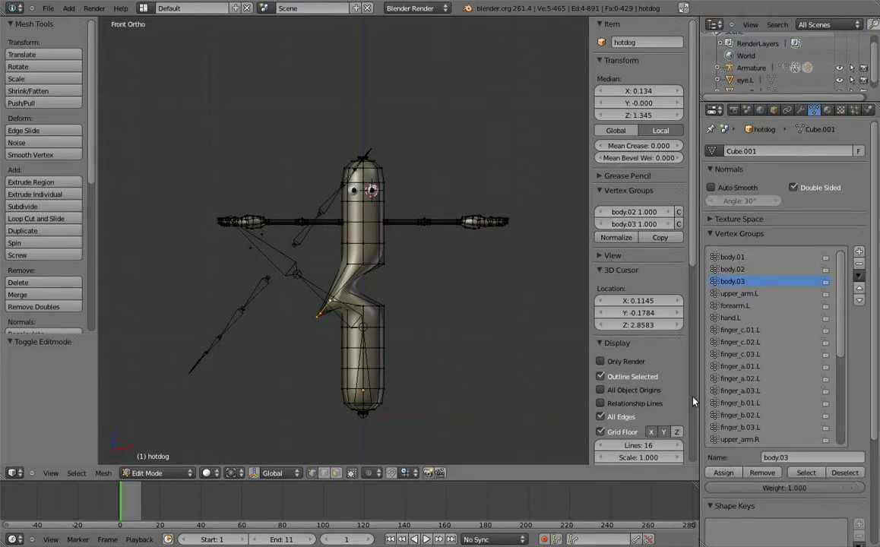
pyautogui.press('Tab')
pyautogui.rightClick(266, 240)
pyautogui.hotkey('ctrl', 'Tab')
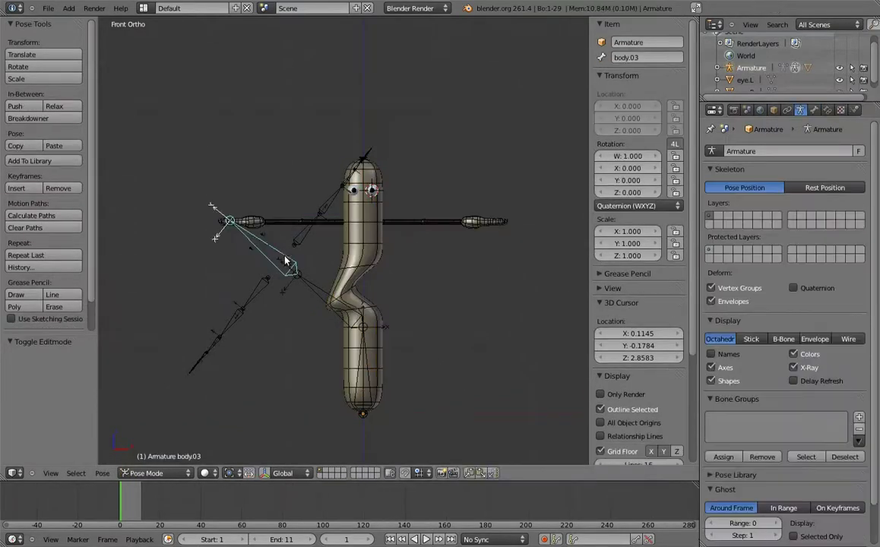
pyautogui.press('r')
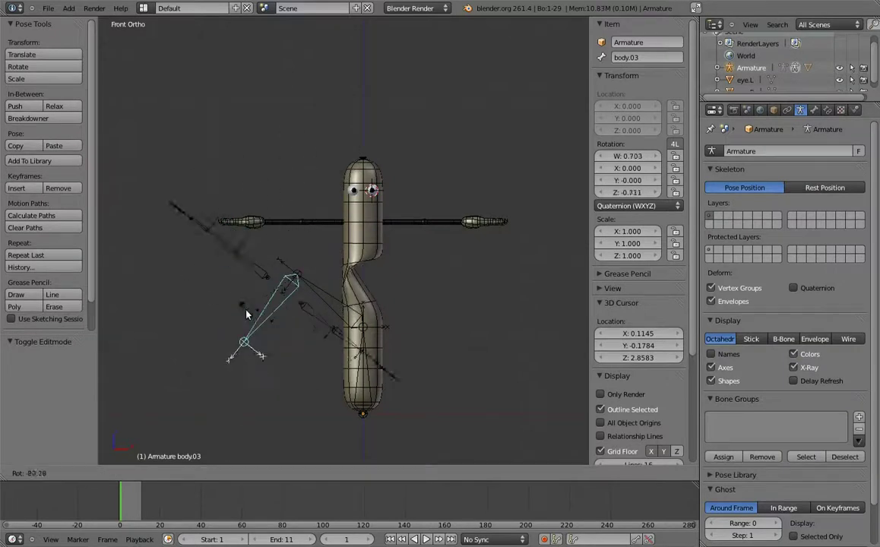
pyautogui.click(246, 299)
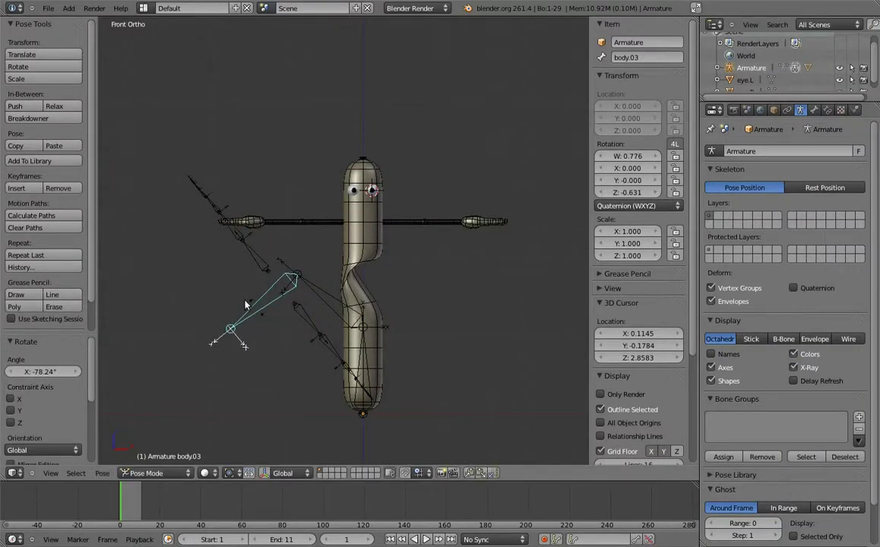
pyautogui.rightClick(262, 258)
pyautogui.press('r')
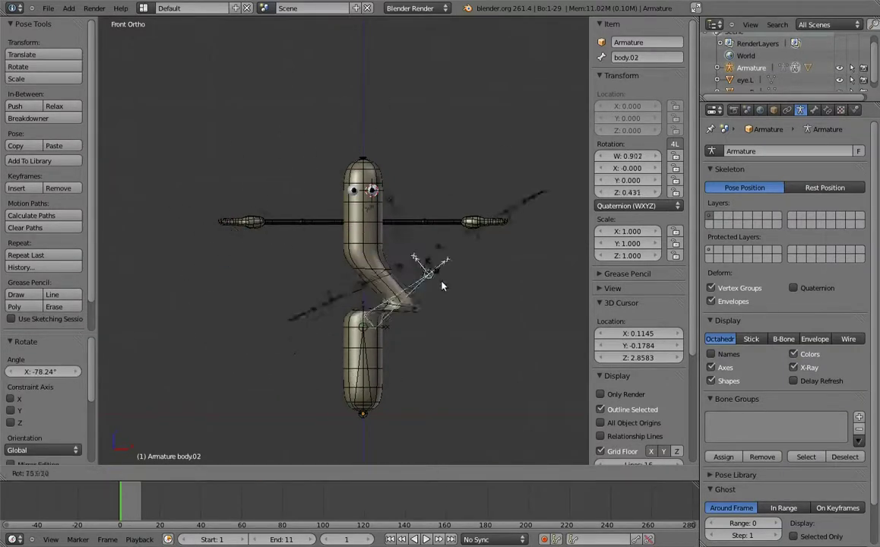
pyautogui.click(410, 266)
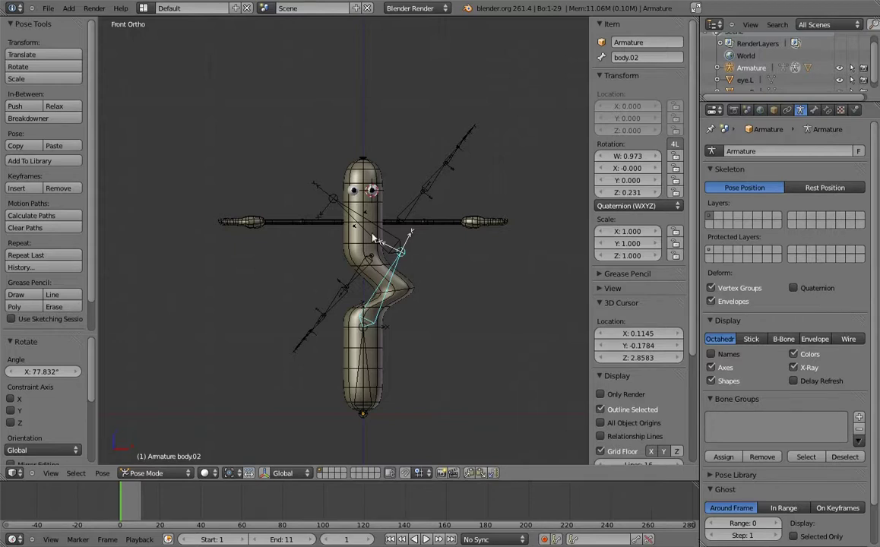
# Step: In the mesh's Edit Mode, set the bend vertex to body.03 0.368 and body.02 1.000, and copy these weights to the selection
pyautogui.hotkey('ctrl', 'Tab')
pyautogui.rightClick(345, 253)
pyautogui.press('Tab')
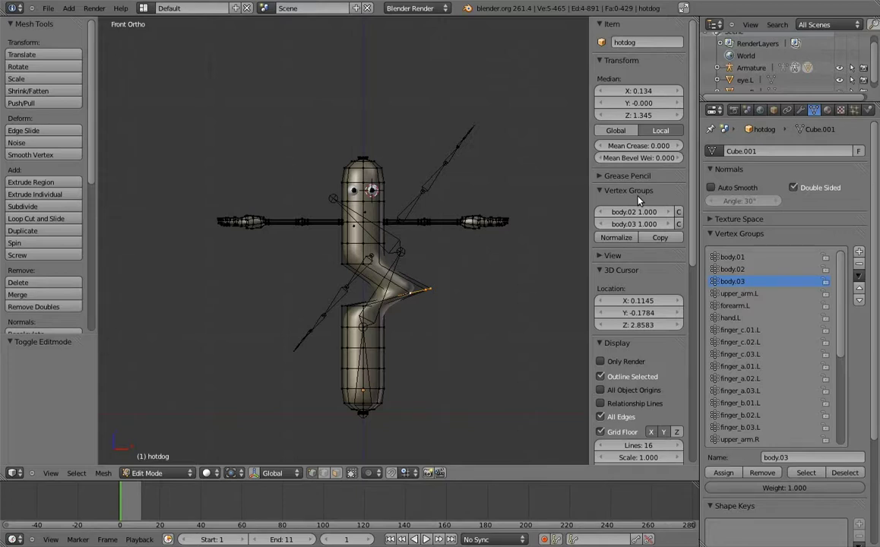
pyautogui.moveTo(639, 212); pyautogui.dragTo(447, 213)
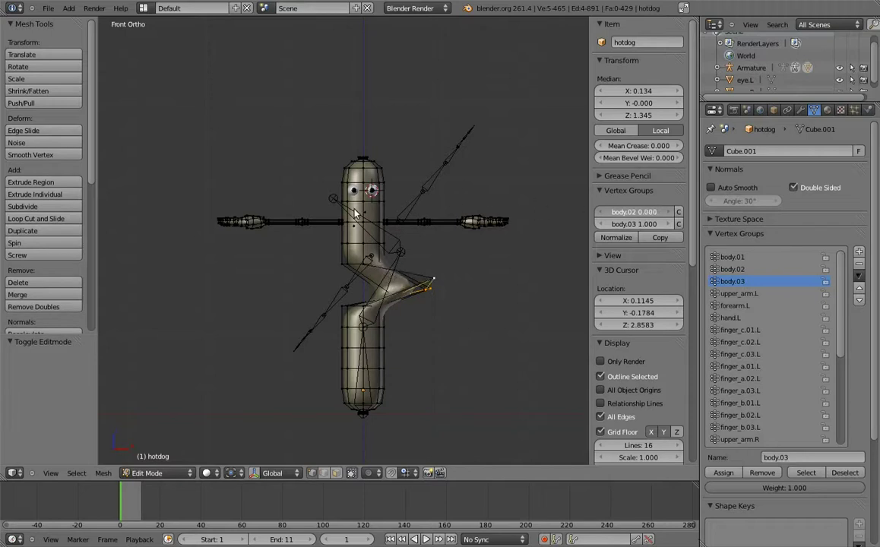
pyautogui.moveTo(447, 213)
pyautogui.mouseDown()
pyautogui.moveTo(661, 240)
pyautogui.moveTo(723, 223)
pyautogui.moveTo(433, 225)
pyautogui.mouseUp()
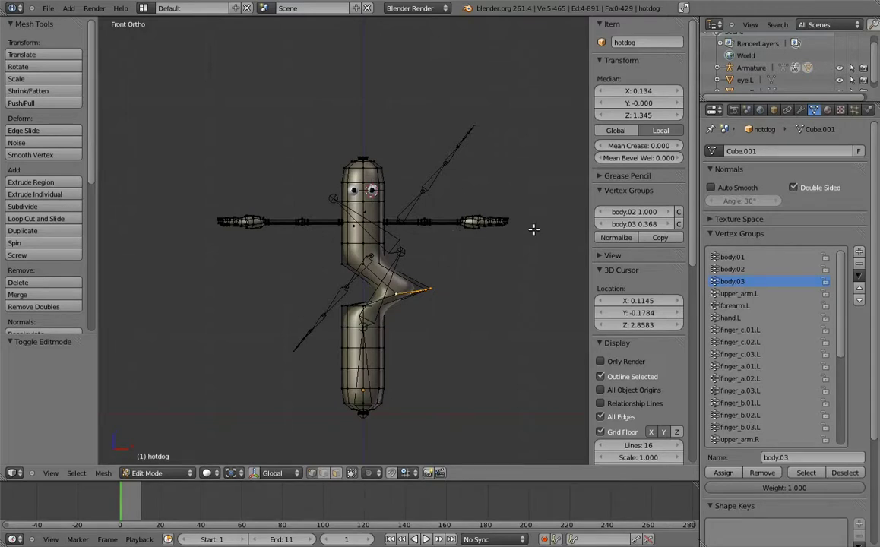
pyautogui.click(661, 239)
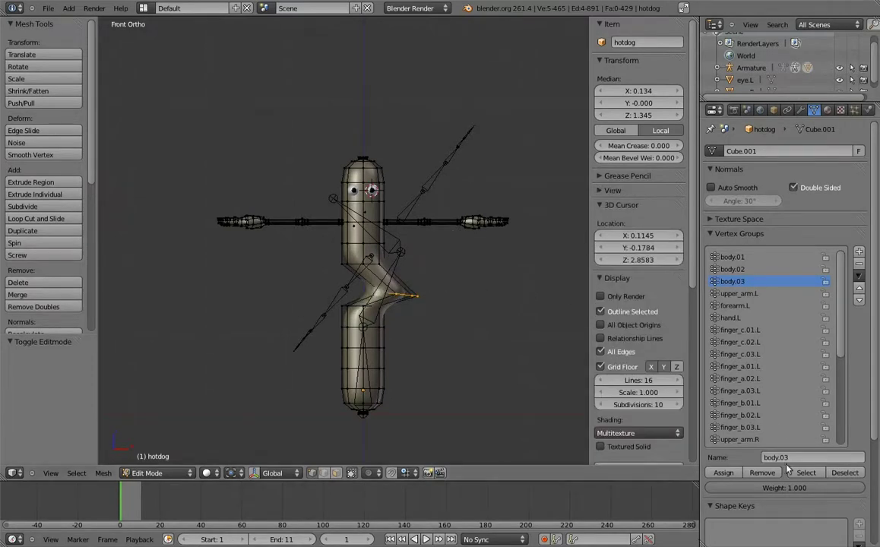
# Step: Undo the weight change, remove the middle vertices from body.02, and hide the linked arm geometry
pyautogui.hotkey('ctrl', 'z')
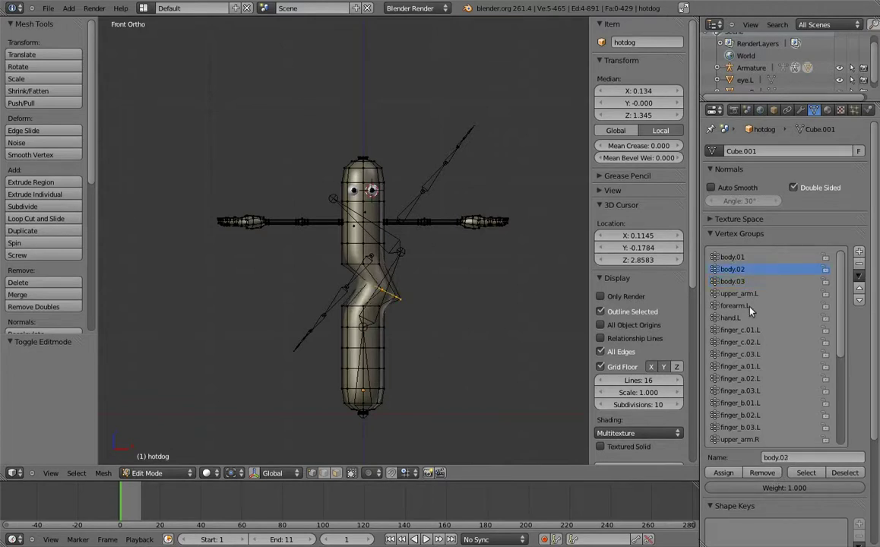
pyautogui.click(763, 475)
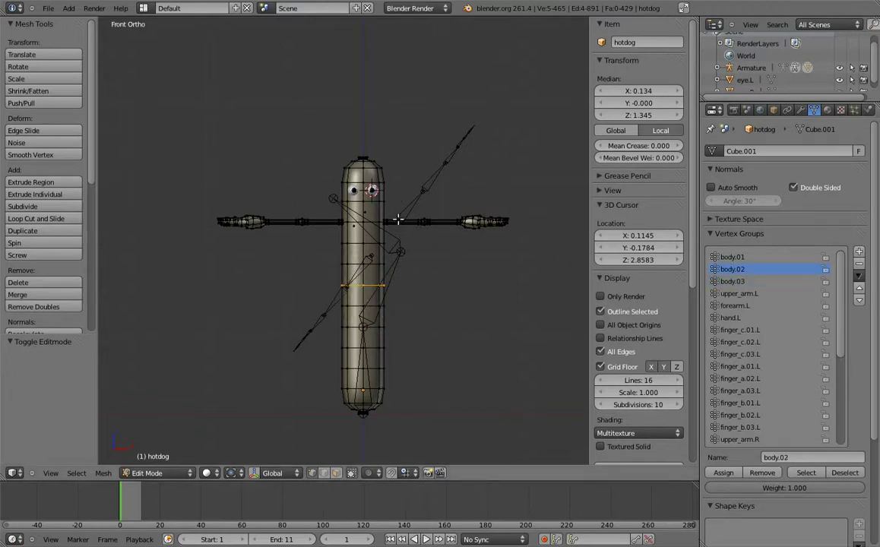
pyautogui.press('a')
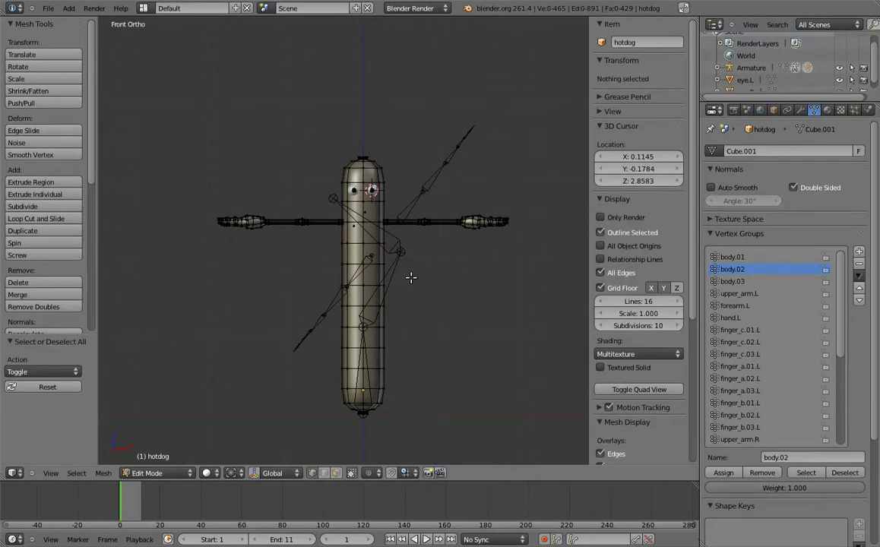
pyautogui.press('l')
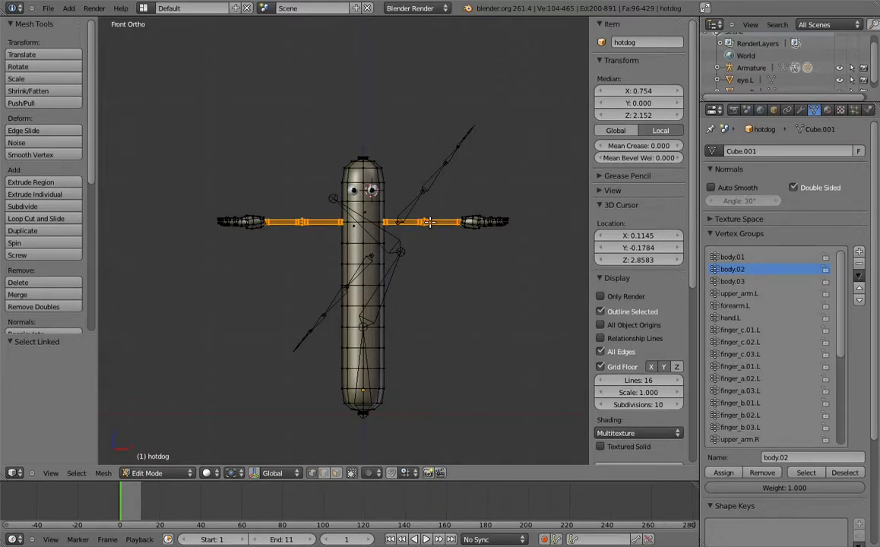
pyautogui.press('h')
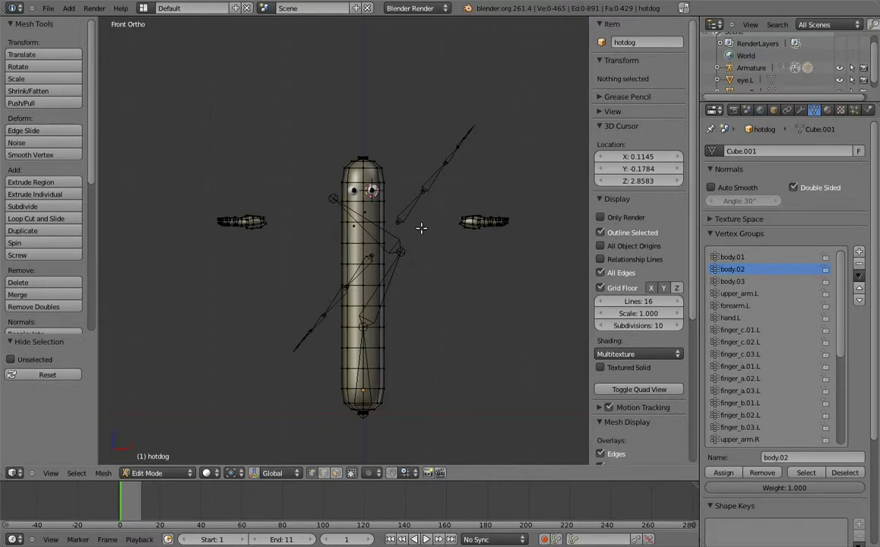
# Step: In wireframe view, box-select the head vertices and assign them to body.03
pyautogui.press('z')
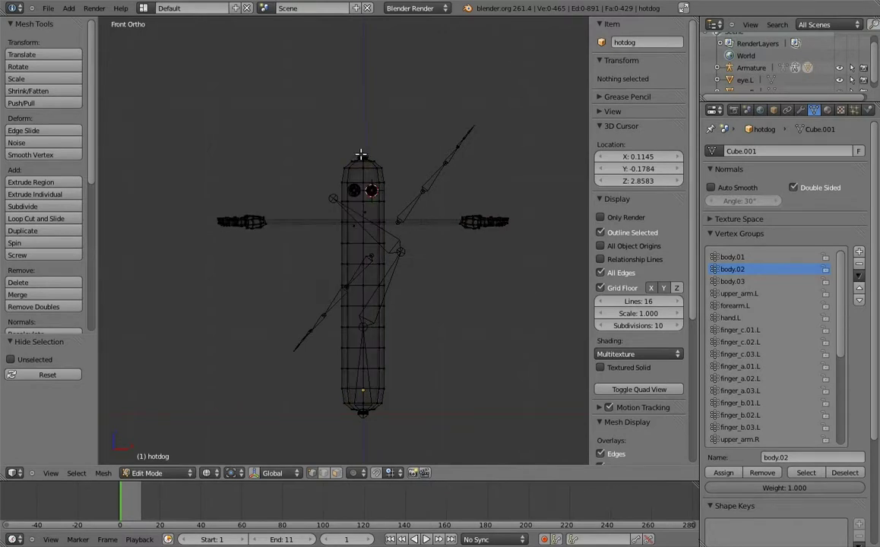
pyautogui.press('b')
pyautogui.moveTo(307, 124); pyautogui.dragTo(419, 229)
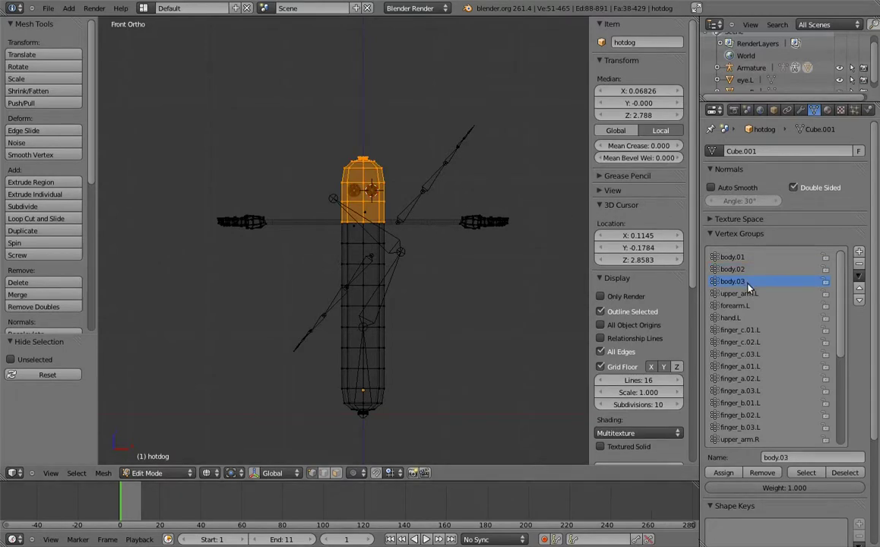
pyautogui.click(724, 474)
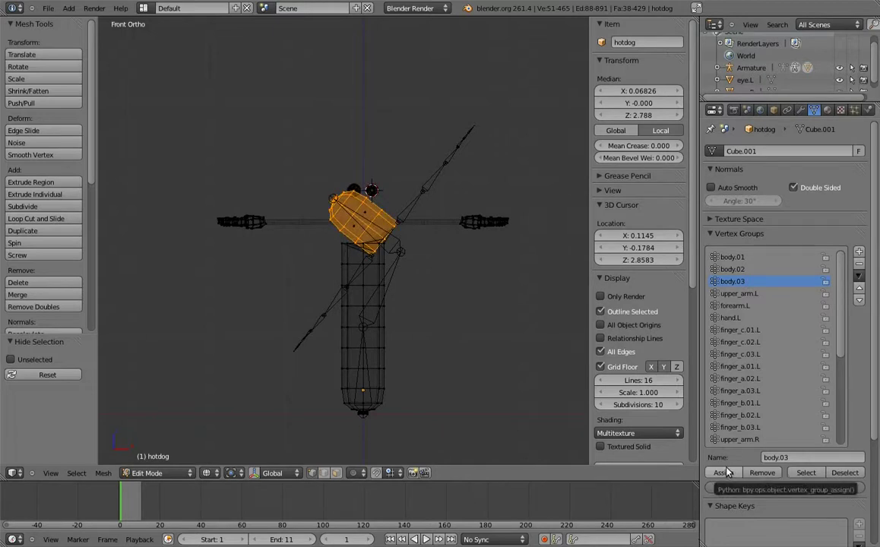
# Step: Box-select the lower body vertices and assign them to body.01
pyautogui.rightClick(363, 411)
pyautogui.press('b')
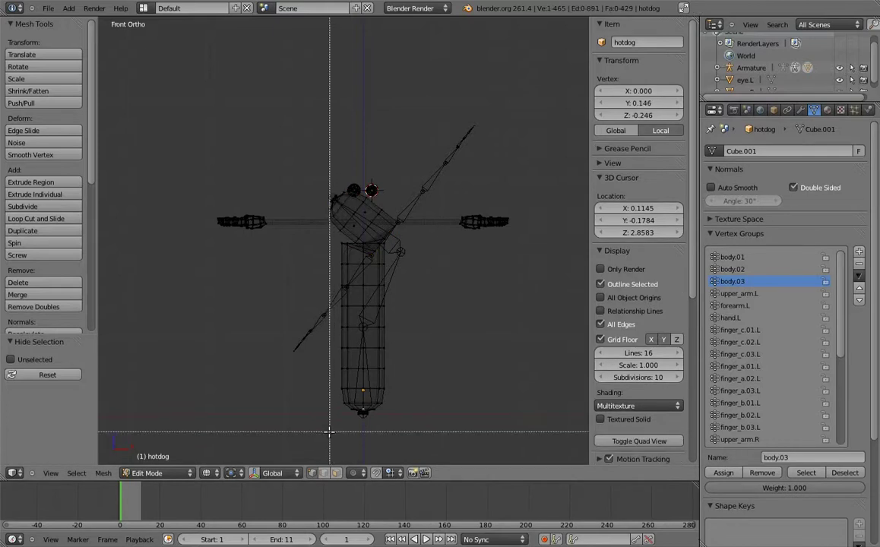
pyautogui.moveTo(333, 428); pyautogui.dragTo(415, 355)
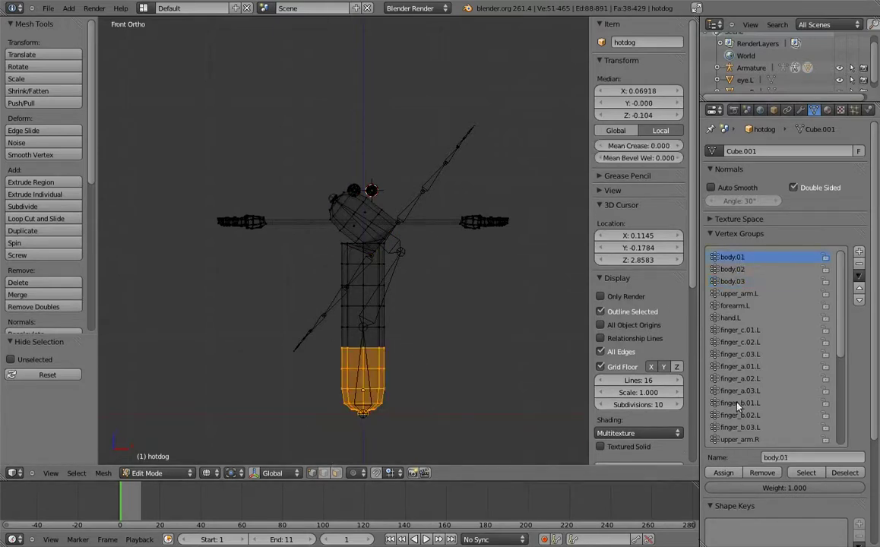
pyautogui.click(726, 474)
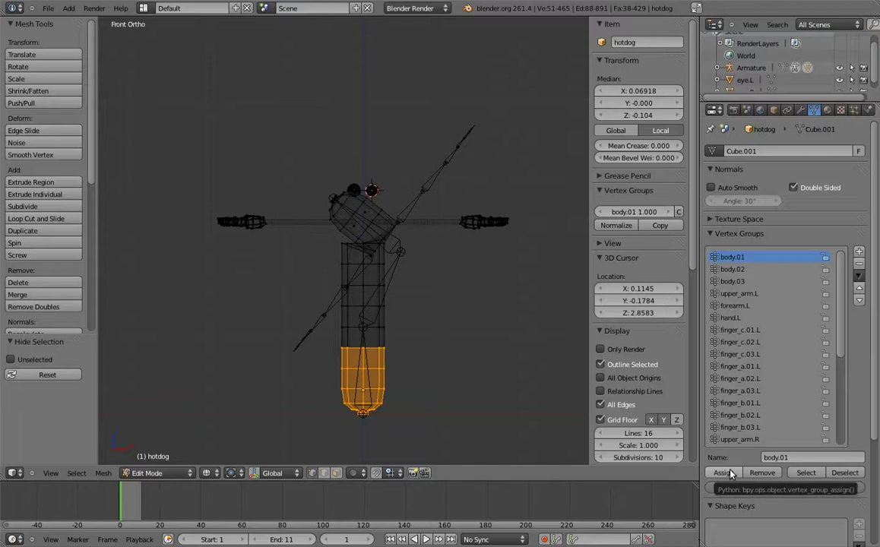
pyautogui.click(728, 473)
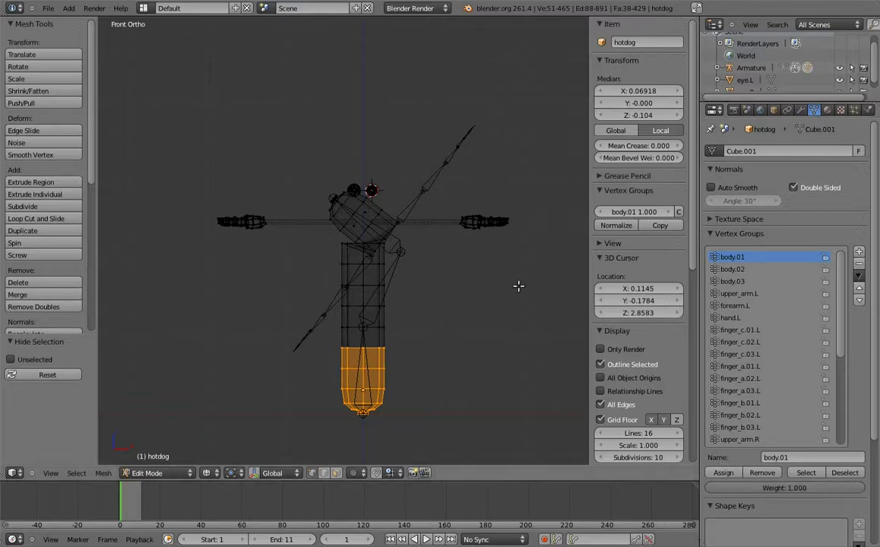
# Step: Select the five torso edge loops, assign them to body.03, body.02 and body.01, and leave Edit Mode
pyautogui.keyDown('alt'); pyautogui.rightClick(353, 243); pyautogui.keyUp('alt')
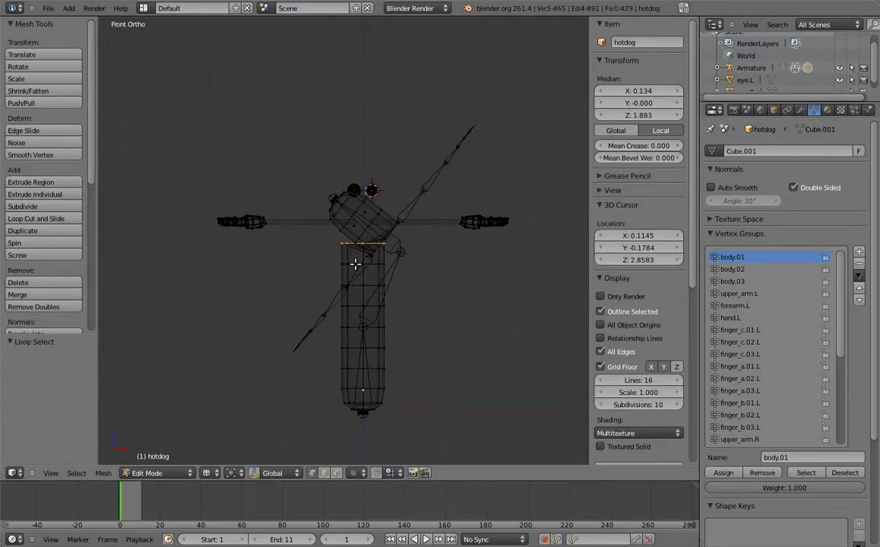
pyautogui.keyDown('alt'); pyautogui.keyDown('shift'); pyautogui.rightClick(355, 263); pyautogui.keyUp('shift'); pyautogui.keyUp('alt')
pyautogui.keyDown('alt'); pyautogui.keyDown('shift'); pyautogui.rightClick(355, 281); pyautogui.keyUp('shift'); pyautogui.keyUp('alt')
pyautogui.keyDown('alt'); pyautogui.keyDown('shift'); pyautogui.rightClick(355, 307); pyautogui.keyUp('shift'); pyautogui.keyUp('alt')
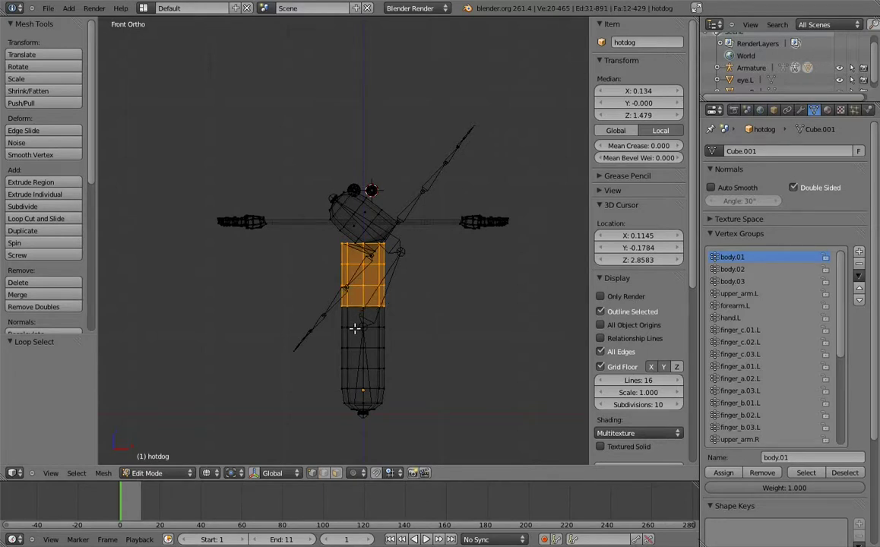
pyautogui.keyDown('alt'); pyautogui.keyDown('shift'); pyautogui.rightClick(355, 327); pyautogui.keyUp('shift'); pyautogui.keyUp('alt')
pyautogui.click(732, 281)
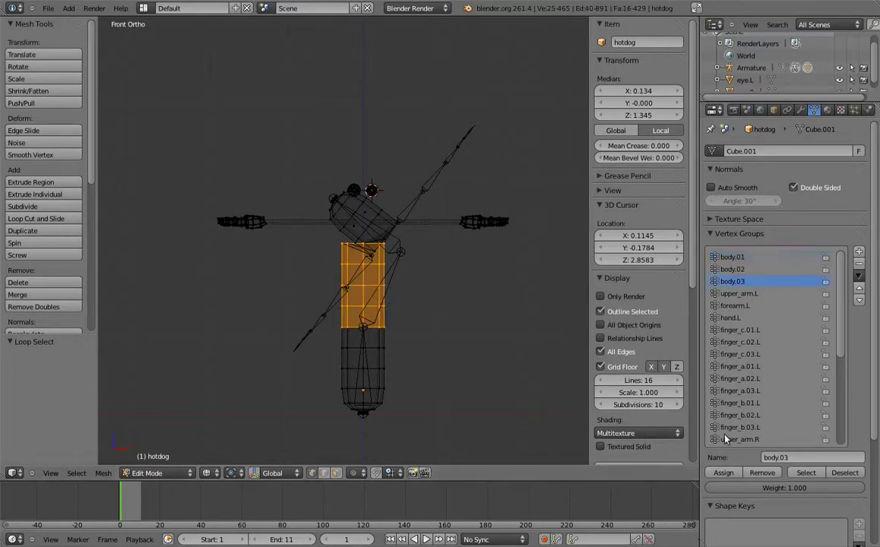
pyautogui.click(724, 473)
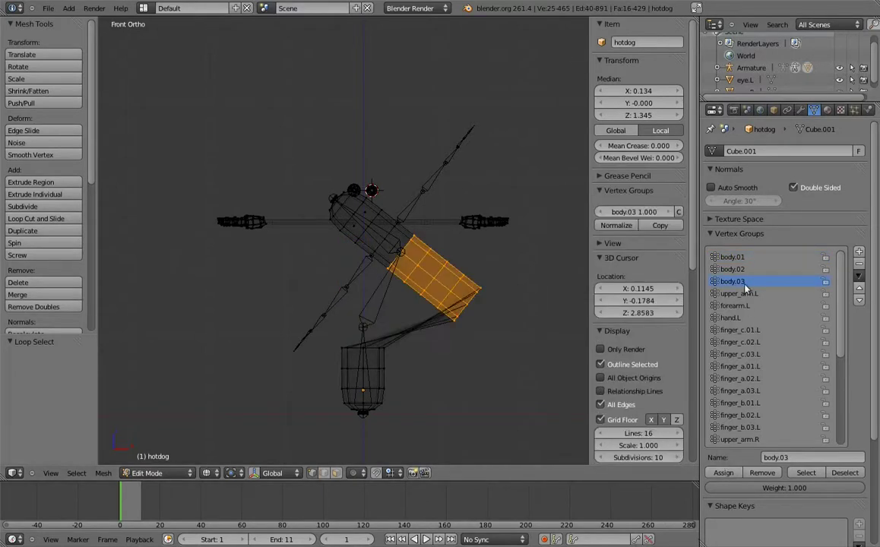
pyautogui.click(724, 472)
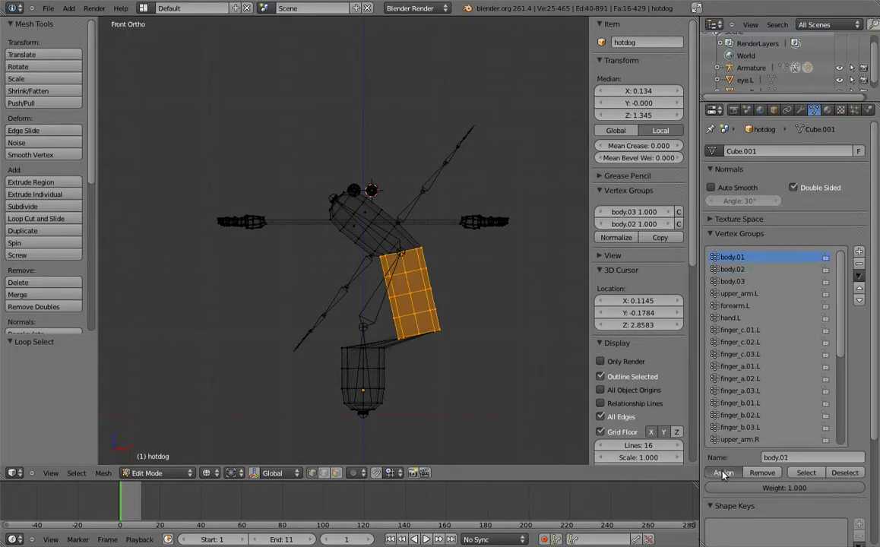
pyautogui.click(719, 472)
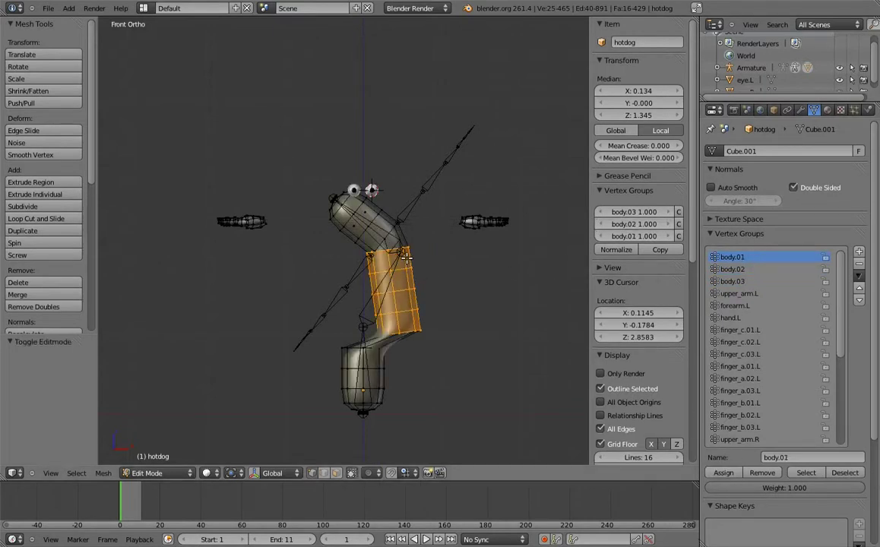
pyautogui.press('Tab')
# Step: Clear all bone rotations with Alt+R, rotate body.03 by 45°, and reopen the hotdog mesh in Edit Mode
pyautogui.rightClick(354, 282)
pyautogui.hotkey('ctrl', 'Tab')
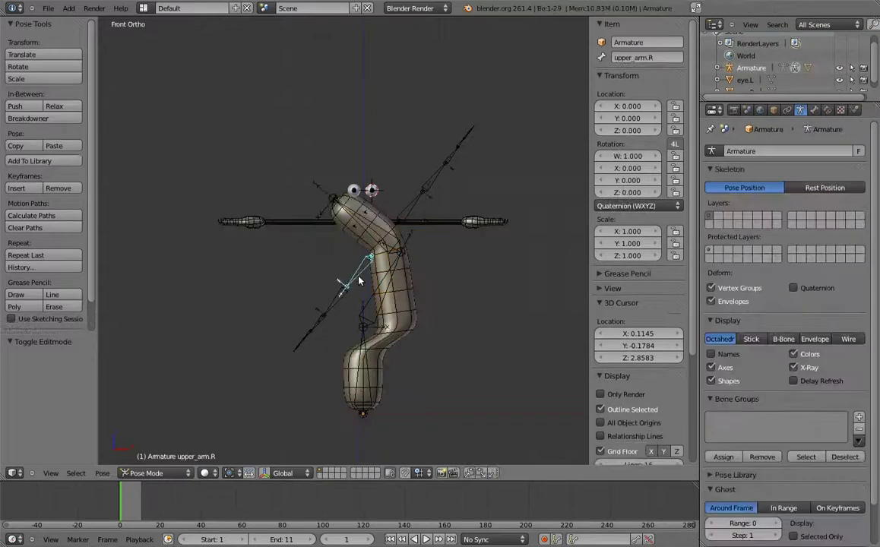
pyautogui.press('a')
pyautogui.hotkey('alt', 'r')
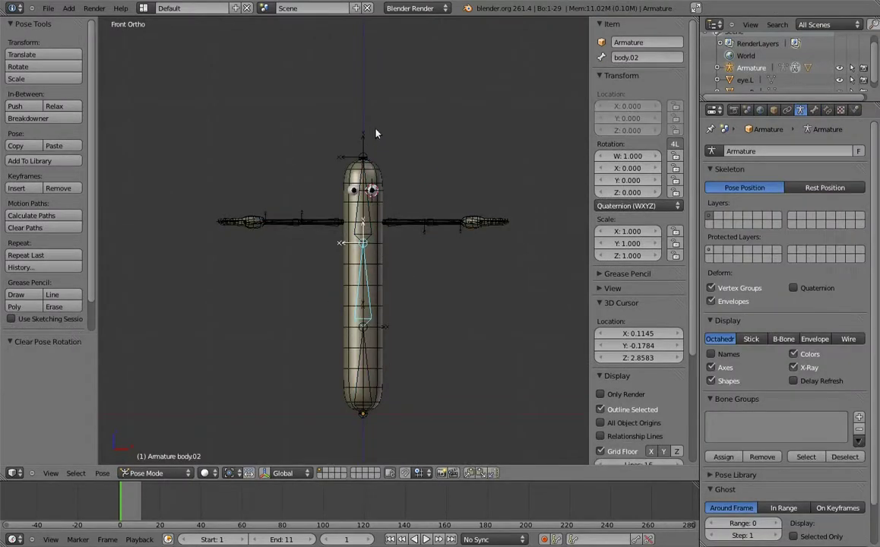
pyautogui.press('Return')
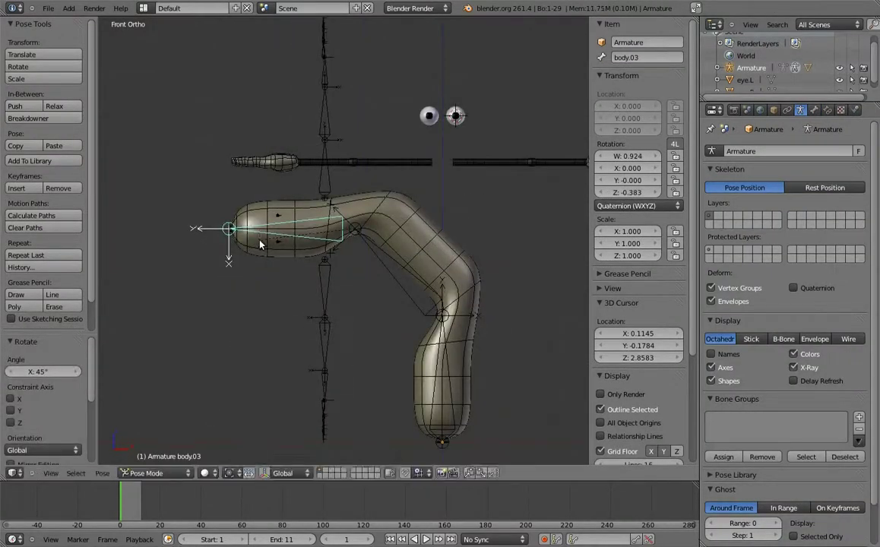
pyautogui.keyDown('shift'); pyautogui.moveTo(386, 194); pyautogui.dragTo(345, 228, button='middle'); pyautogui.keyUp('shift')
pyautogui.rightClick(383, 259)
pyautogui.press('Tab')
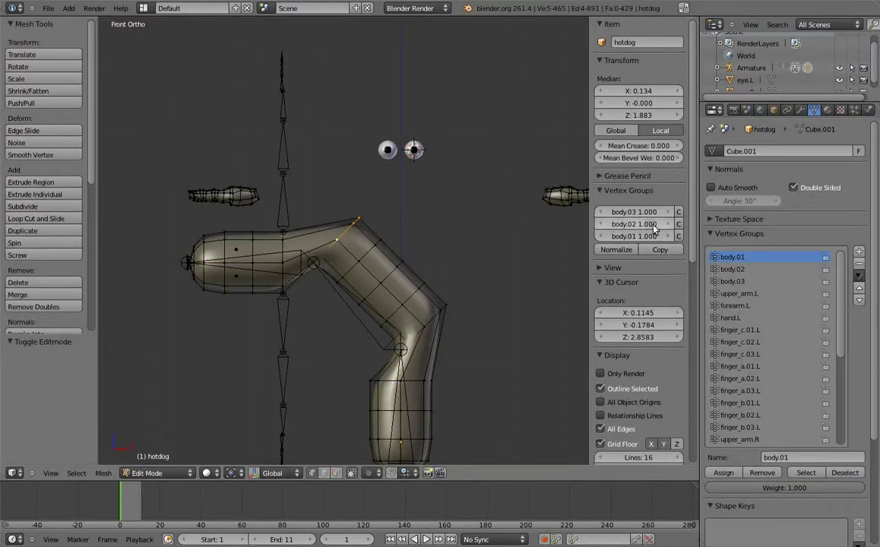
# Step: Copy the active vertex's weights, lower body.01 on the joint loop, and adjust body.02 on the neighbouring loop
pyautogui.moveTo(643, 236); pyautogui.dragTo(390, 237)
pyautogui.rightClick(390, 237)
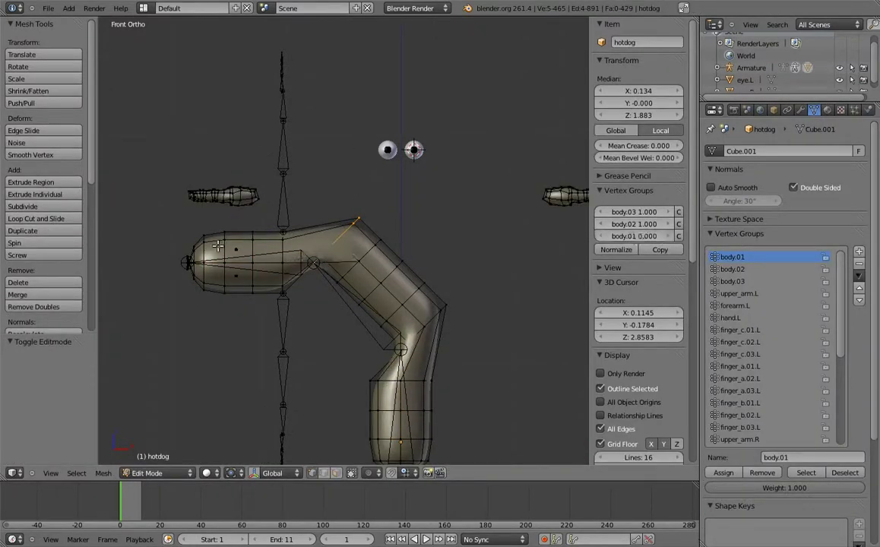
pyautogui.click(661, 250)
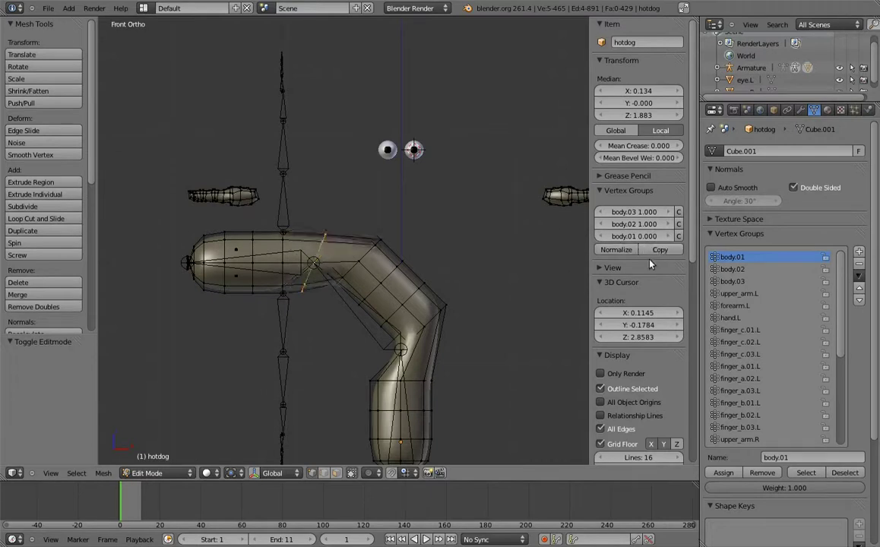
pyautogui.keyDown('shift'); pyautogui.moveTo(518, 295); pyautogui.dragTo(473, 246, button='middle'); pyautogui.keyUp('shift')
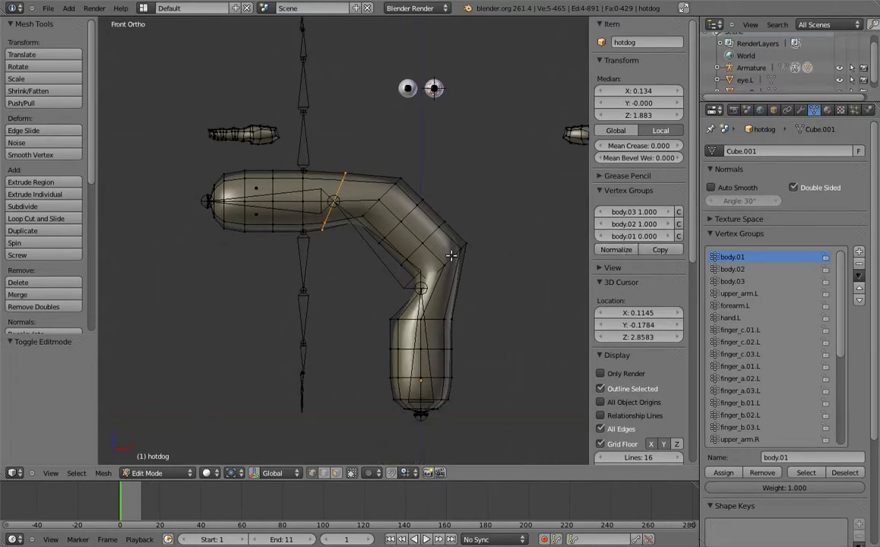
pyautogui.keyDown('alt'); pyautogui.rightClick(385, 195); pyautogui.keyUp('alt')
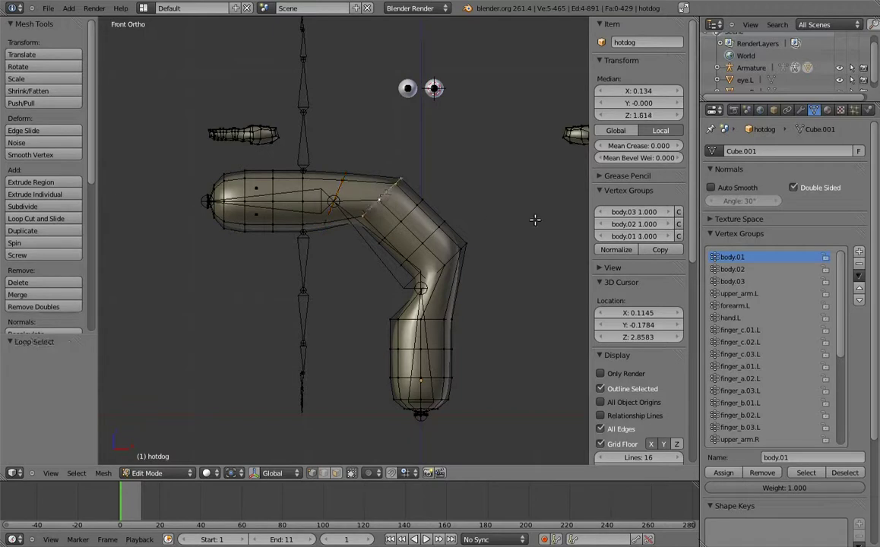
pyautogui.moveTo(660, 240); pyautogui.dragTo(392, 247)
pyautogui.keyDown('alt'); pyautogui.rightClick(346, 203); pyautogui.keyUp('alt')
pyautogui.keyDown('alt'); pyautogui.rightClick(337, 189); pyautogui.keyUp('alt')
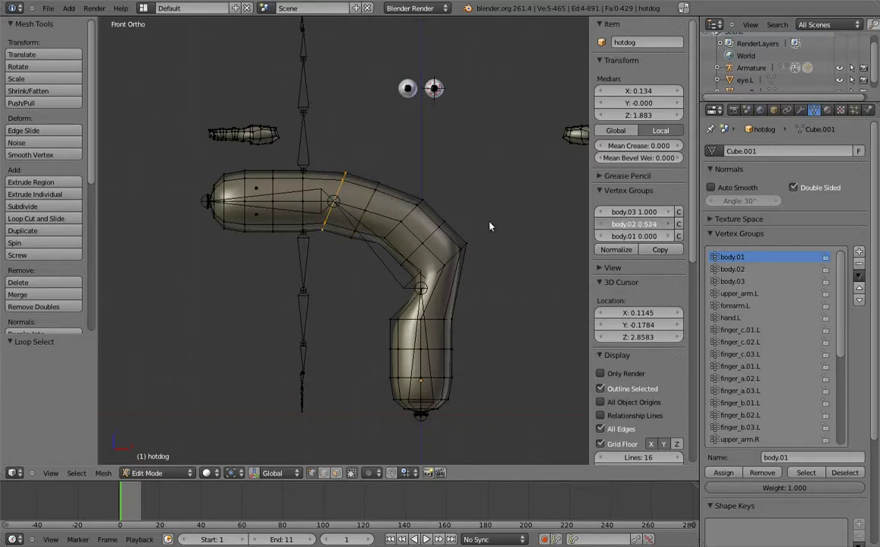
pyautogui.moveTo(424, 226); pyautogui.dragTo(450, 216)
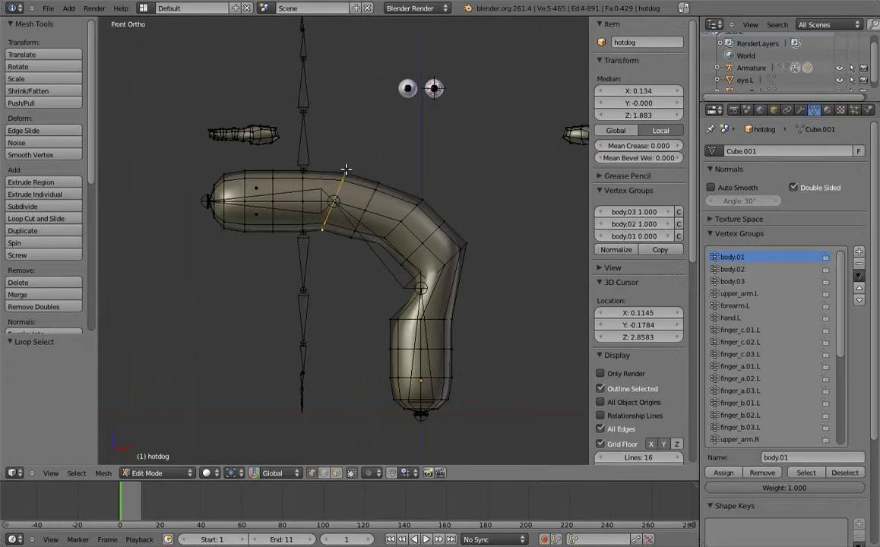
pyautogui.moveTo(635, 225)
pyautogui.mouseDown()
pyautogui.moveTo(454, 232)
pyautogui.moveTo(367, 212)
pyautogui.mouseUp()
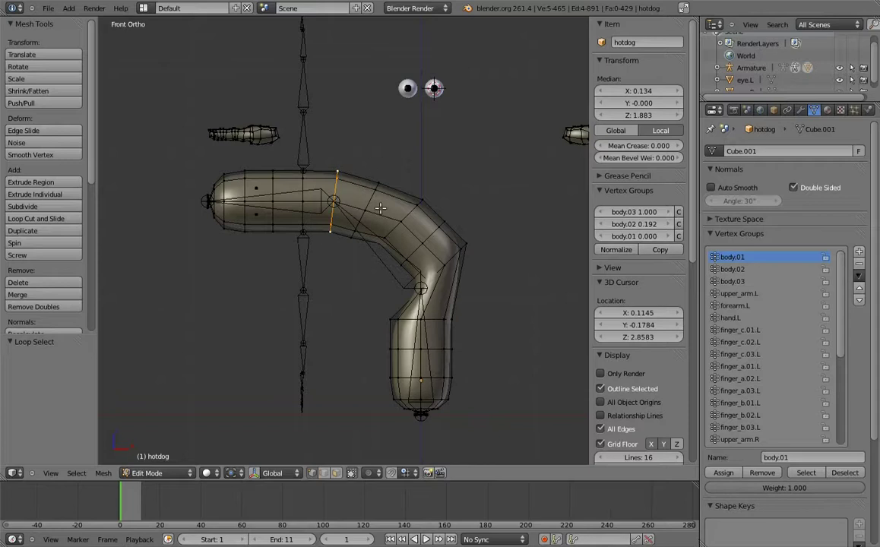
# Step: Set body.01 and body.03 to 0.700 on the loop across the bend, then raise body.01 on the adjacent loop
pyautogui.keyDown('alt'); pyautogui.rightClick(411, 217); pyautogui.keyUp('alt')
pyautogui.moveTo(635, 236); pyautogui.dragTo(631, 239)
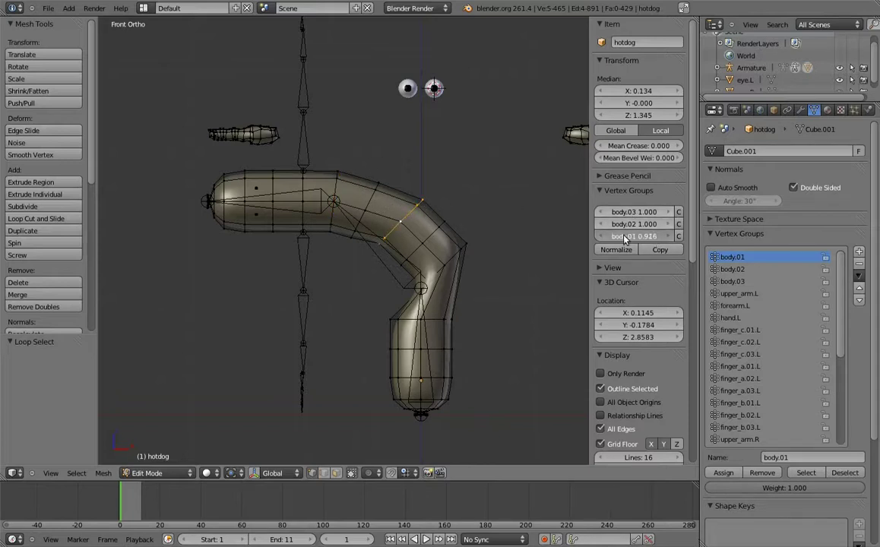
pyautogui.click(643, 238)
pyautogui.press('Return')
pyautogui.click(647, 212)
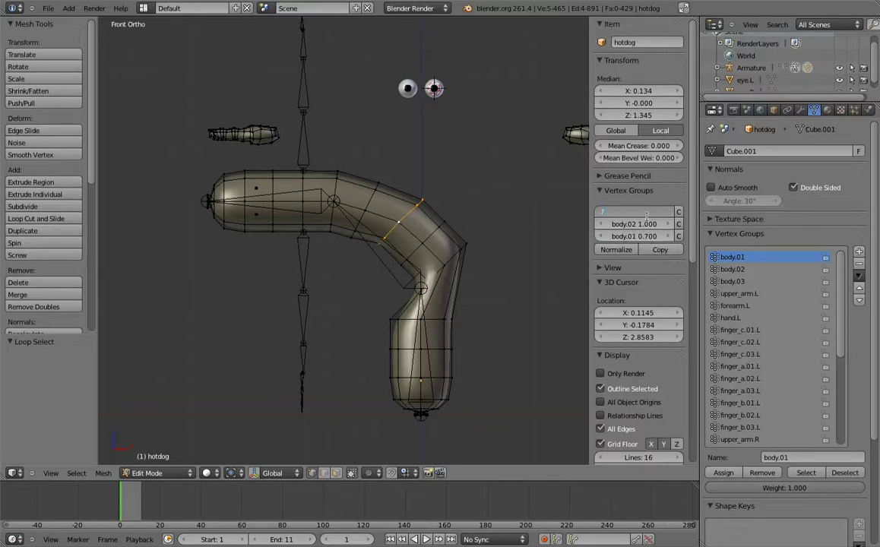
pyautogui.write('0.7')
pyautogui.press('Return')
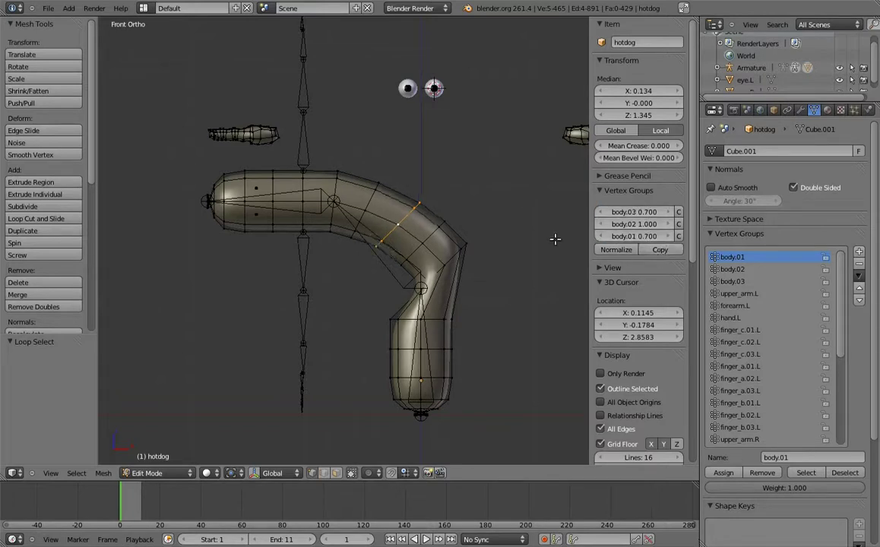
pyautogui.keyDown('alt'); pyautogui.rightClick(368, 201); pyautogui.keyUp('alt')
pyautogui.moveTo(656, 240)
pyautogui.mouseDown()
pyautogui.moveTo(679, 249)
pyautogui.moveTo(668, 254)
pyautogui.mouseUp()
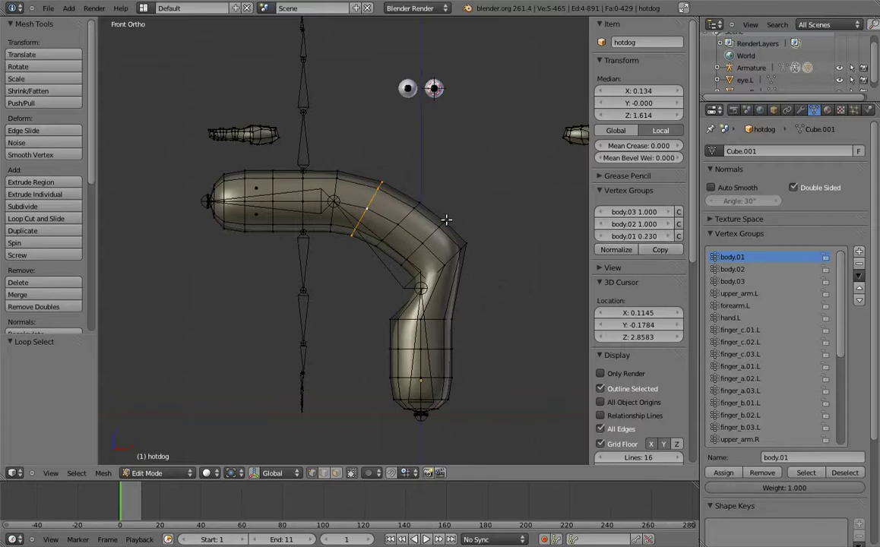
# Step: Set body.02 to 0.250 on the upper joint loop, and on the lower bend edge set body.03 to 0 and body.02 to 0.250
pyautogui.keyDown('shift'); pyautogui.moveTo(508, 230); pyautogui.dragTo(467, 257, button='middle'); pyautogui.keyUp('shift')
pyautogui.keyDown('alt'); pyautogui.rightClick(293, 220); pyautogui.keyUp('alt')
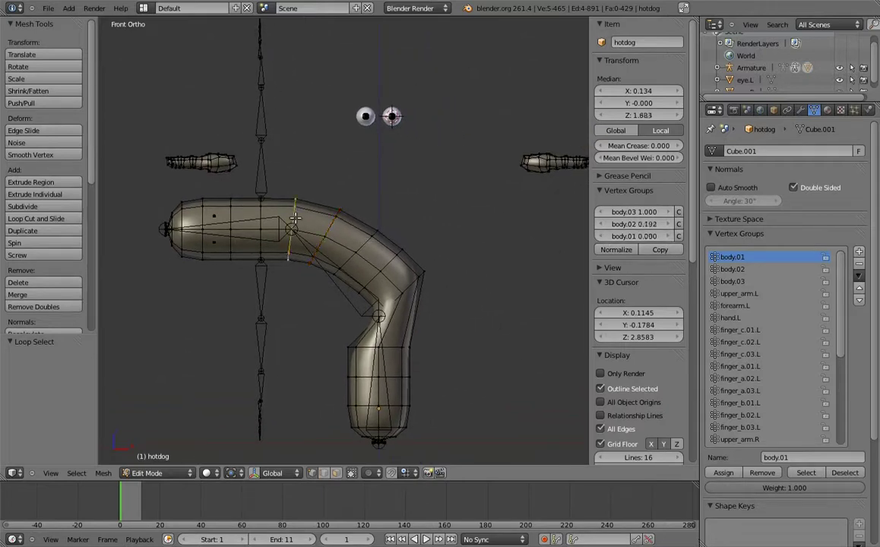
pyautogui.click(640, 224)
pyautogui.press('BackSpace')
pyautogui.press('Return')
pyautogui.rightClick(410, 284)
pyautogui.moveTo(661, 216); pyautogui.dragTo(600, 216)
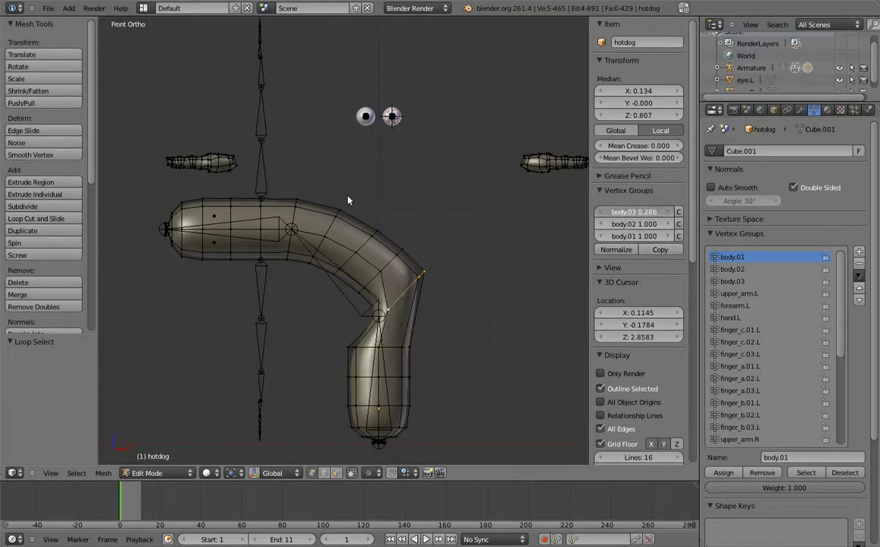
pyautogui.moveTo(648, 230); pyautogui.dragTo(651, 228)
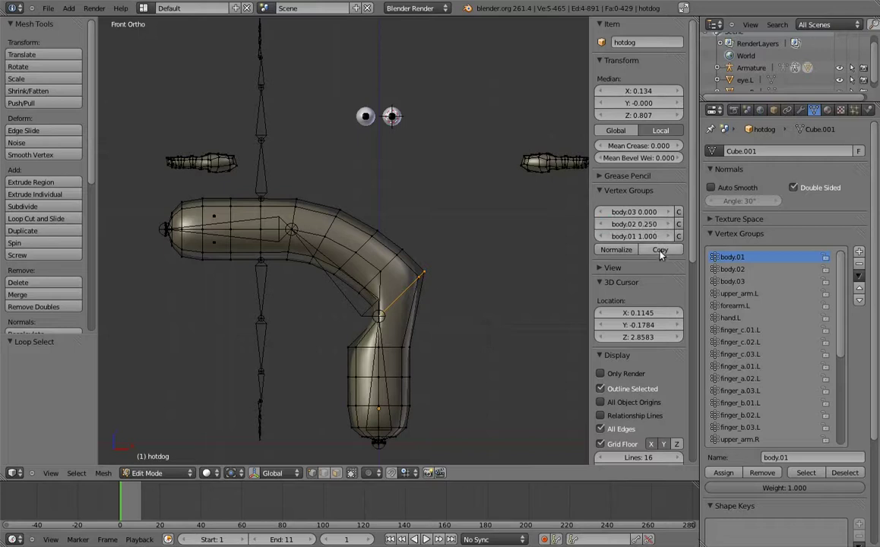
pyautogui.press('Return')
# Step: On the upper bend loop, set body.01 to 0.250 and enter a new body.02 weight
pyautogui.keyDown('shift'); pyautogui.moveTo(397, 262); pyautogui.dragTo(421, 277, button='middle'); pyautogui.keyUp('shift')
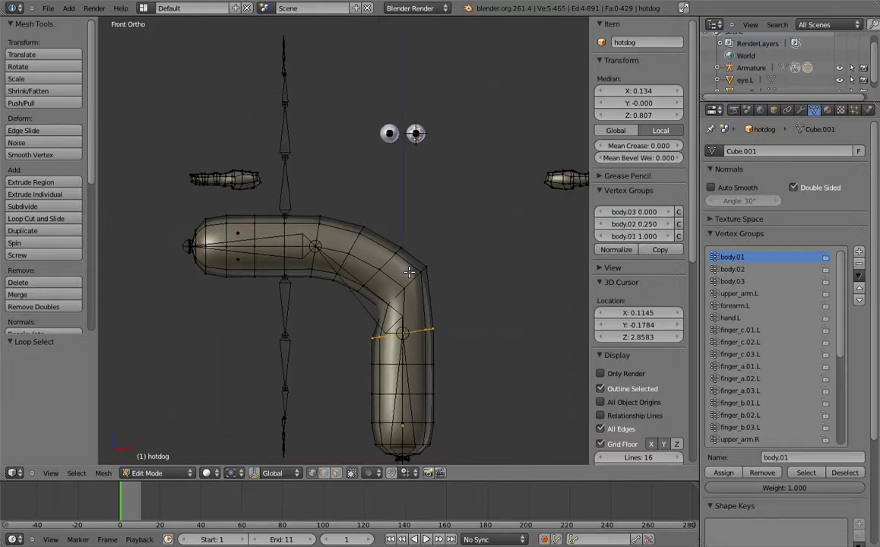
pyautogui.keyDown('alt'); pyautogui.rightClick(354, 231); pyautogui.keyUp('alt')
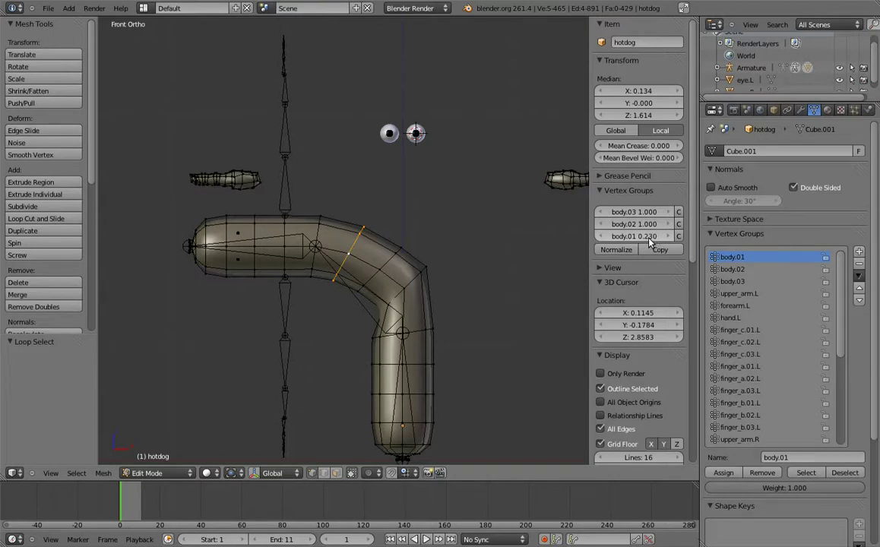
pyautogui.click(650, 237)
pyautogui.press('BackSpace')
pyautogui.press('Return')
pyautogui.click(651, 224)
pyautogui.press('BackSpace')
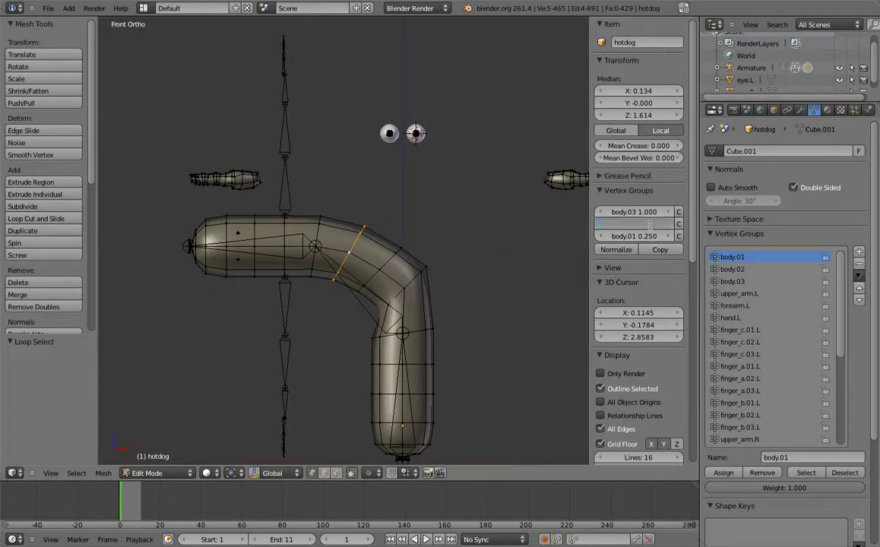
pyautogui.write('.9')
pyautogui.press('Return')
# Step: Give the next bend edge body.02 0.900 and body.03 0.250, and copy these weights to the whole loop
pyautogui.rightClick(420, 284)
pyautogui.click(652, 224)
pyautogui.press('BackSpace')
pyautogui.press('Return')
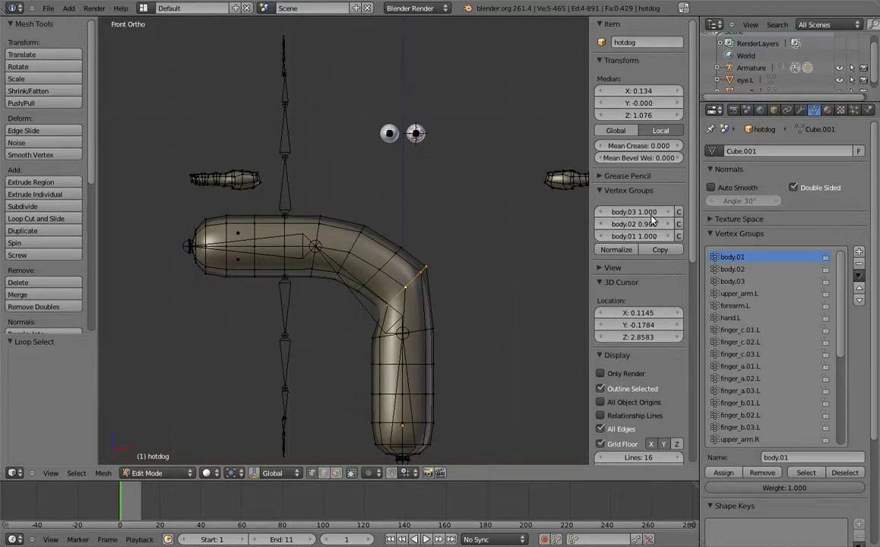
pyautogui.moveTo(620, 212); pyautogui.dragTo(552, 194)
pyautogui.click(642, 213)
pyautogui.press('BackSpace')
pyautogui.write('0.25')
pyautogui.press('Return')
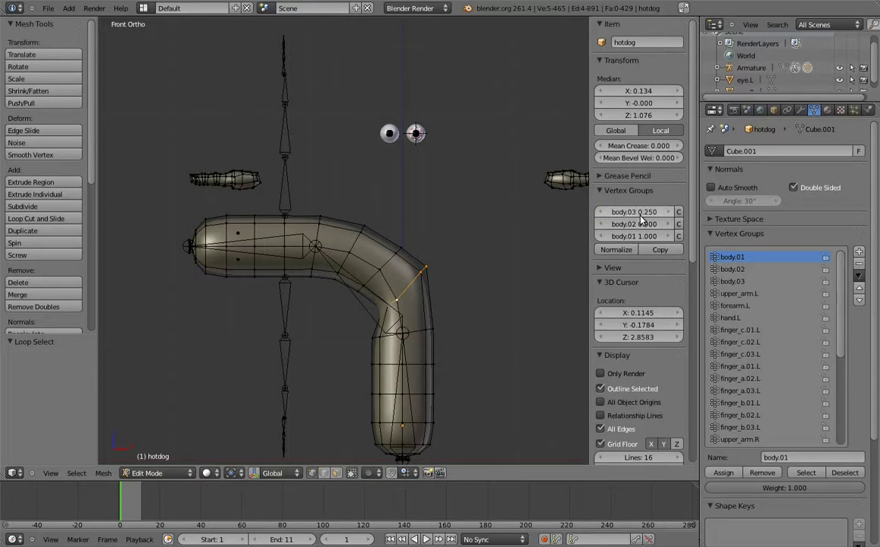
pyautogui.click(660, 250)
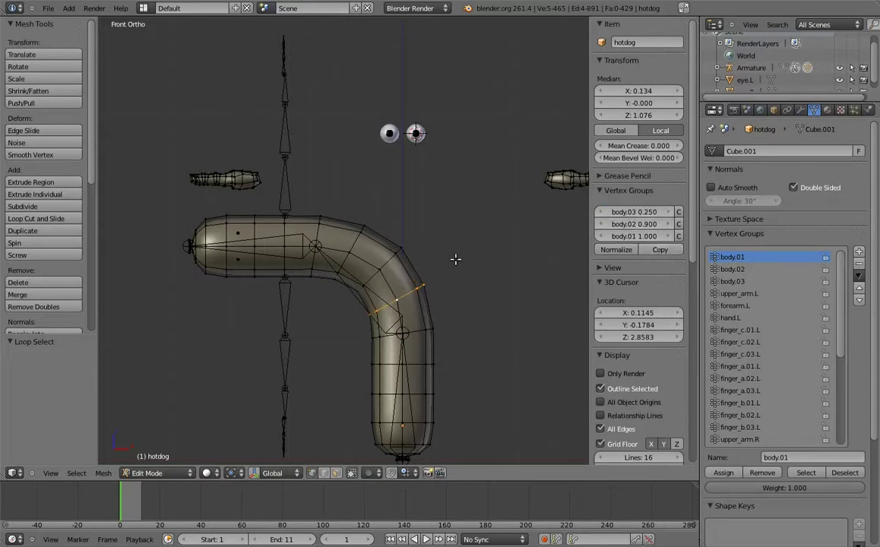
pyautogui.keyDown('ctrl'); pyautogui.scroll(5, 508, 258); pyautogui.keyUp('ctrl')
pyautogui.scroll(-2, 494, 239)
# Step: In Pose Mode, bend body.02 and body.03 by 45° each into a U-shaped test fold
pyautogui.press('Tab')
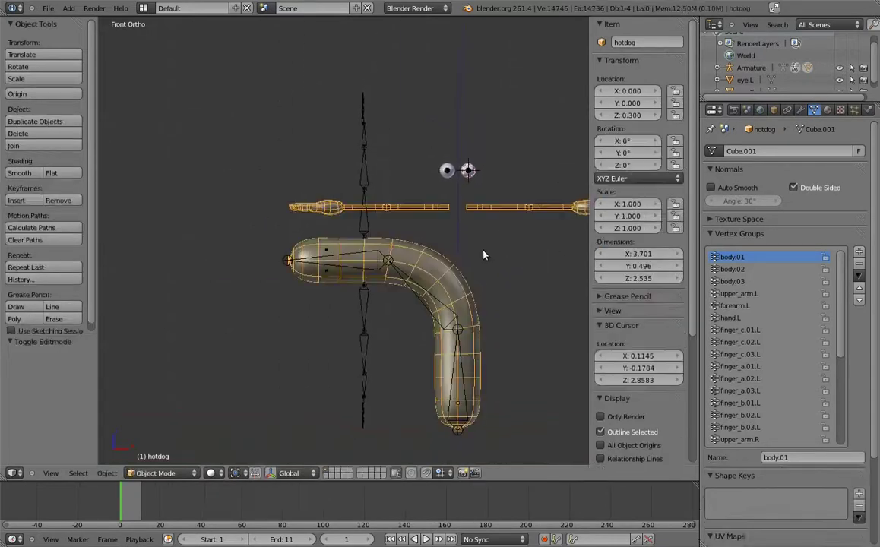
pyautogui.rightClick(378, 260)
pyautogui.rightClick(409, 276)
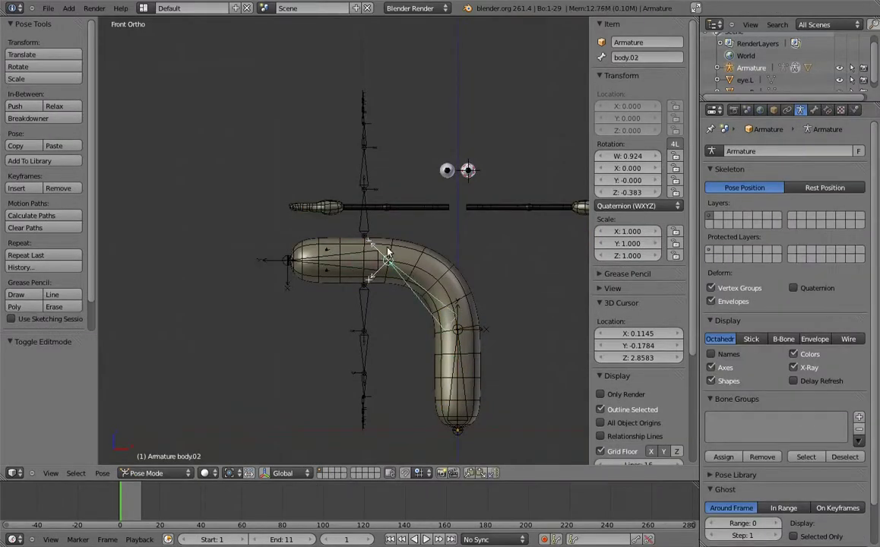
pyautogui.press('r')
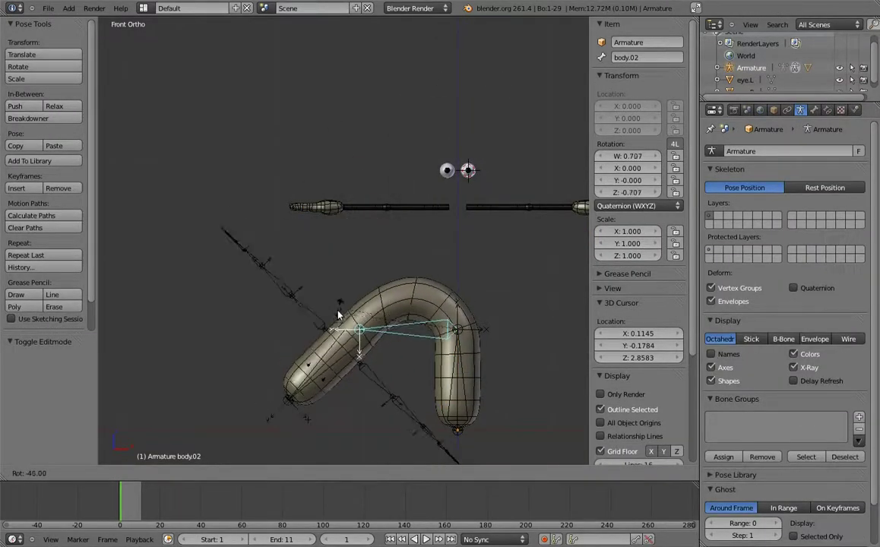
pyautogui.click(339, 313)
pyautogui.rightClick(327, 372)
pyautogui.press('r')
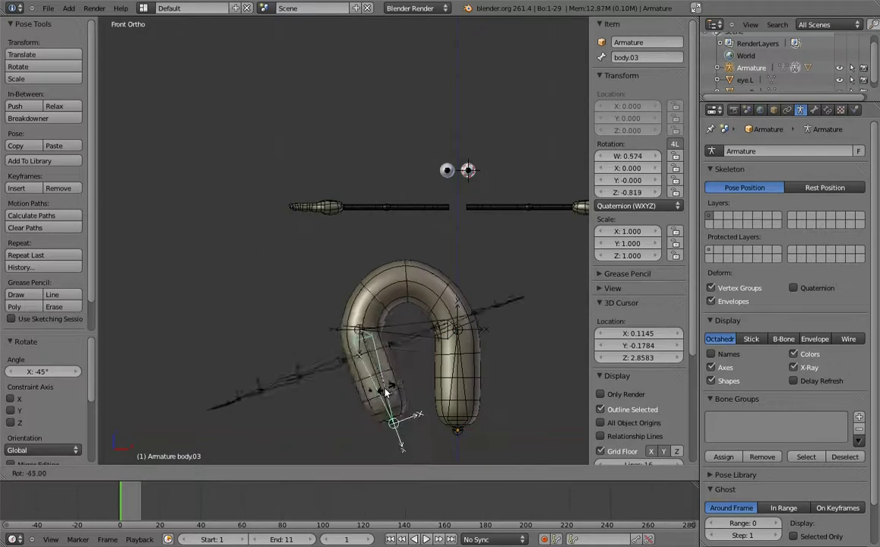
pyautogui.click(365, 401)
pyautogui.scroll(-2, 380, 320)
# Step: Clear all bone rotations so the hotdog stands upright, and reopen the hotdog mesh in Edit Mode
pyautogui.press('a')
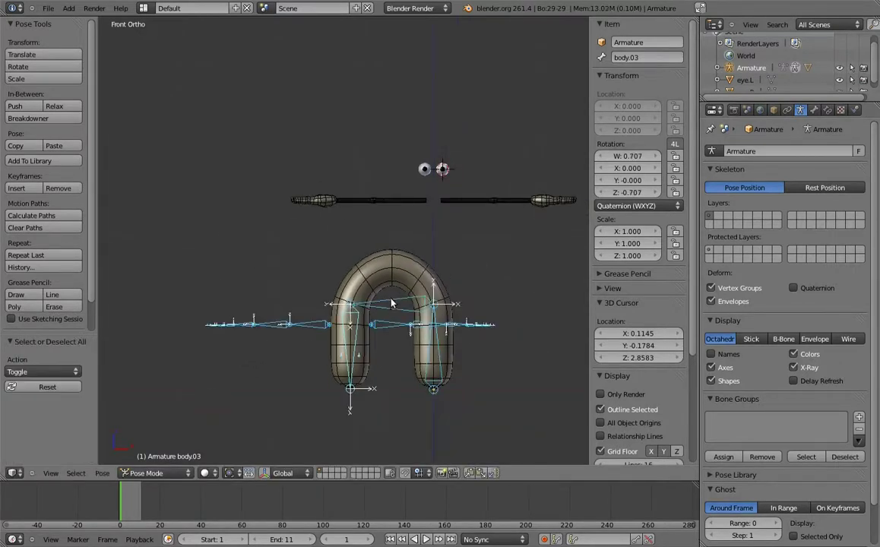
pyautogui.hotkey('alt', 'r')
pyautogui.press('a')
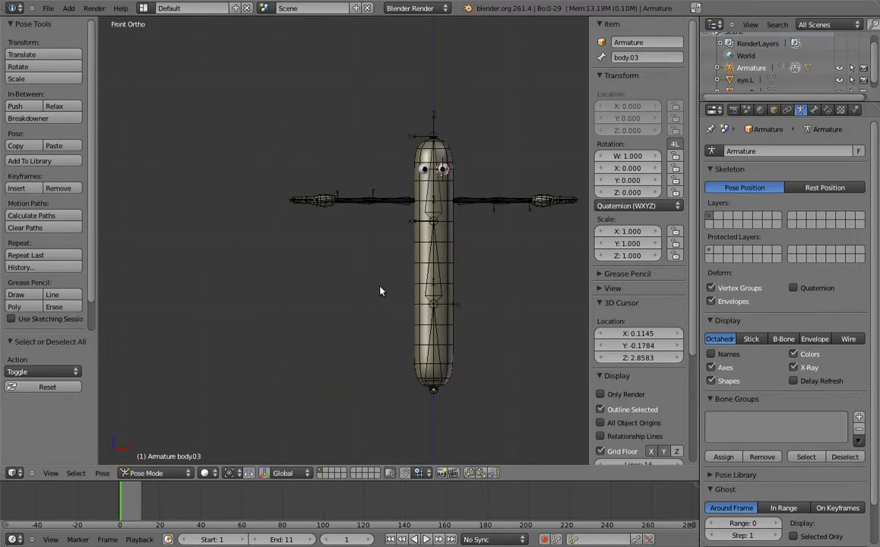
pyautogui.hotkey('ctrl', 'Tab')
pyautogui.rightClick(450, 239)
pyautogui.press('Tab')
# Step: Reveal the hidden arm vertices with Alt+H and deselect everything
pyautogui.keyDown('shift'); pyautogui.moveTo(464, 236); pyautogui.dragTo(410, 271, button='middle'); pyautogui.keyUp('shift')
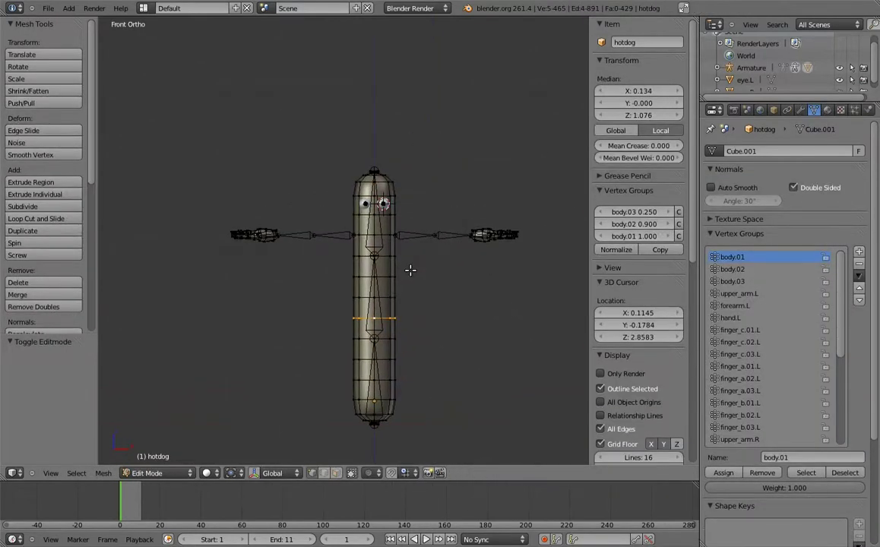
pyautogui.hotkey('alt', 'h')
pyautogui.press('a')
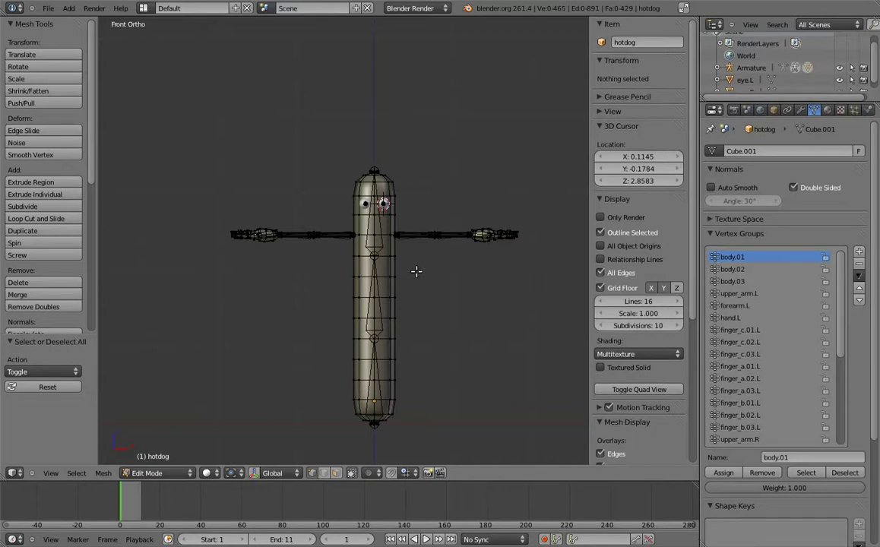
pyautogui.keyDown('shift'); pyautogui.moveTo(416, 272); pyautogui.dragTo(441, 179, button='middle'); pyautogui.keyUp('shift')
pyautogui.scroll(4, 458, 184)
pyautogui.scroll(2, 369, 202)
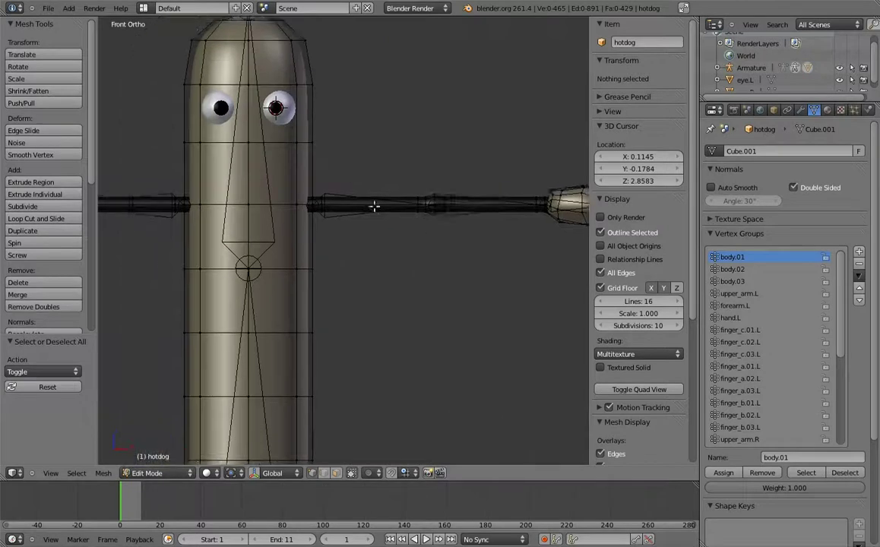
# Step: In Pose Mode, rotate the upper_arm.L bone 60° downward
pyautogui.press('Tab')
pyautogui.rightClick(345, 197)
pyautogui.hotkey('ctrl', 'Tab')
pyautogui.press('r')
pyautogui.click(355, 298)
pyautogui.scroll(1, 382, 268)
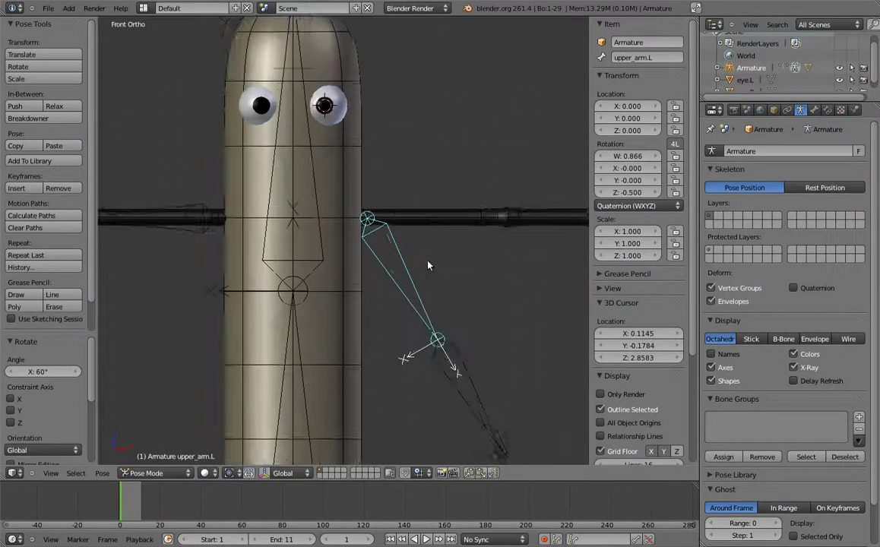
# Step: Reopen the hotdog mesh in Edit Mode with see-through wireframe, framed on the arm
pyautogui.hotkey('ctrl', 'Tab')
pyautogui.rightClick(425, 220)
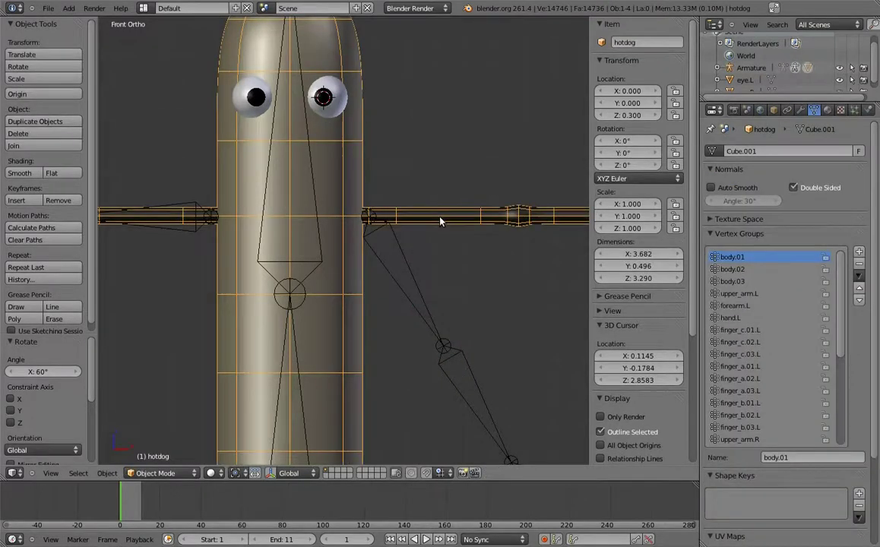
pyautogui.press('Tab')
pyautogui.keyDown('shift'); pyautogui.moveTo(451, 206); pyautogui.dragTo(392, 270, button='middle'); pyautogui.keyUp('shift')
pyautogui.scroll(2, 391, 270)
pyautogui.scroll(2, 387, 250)
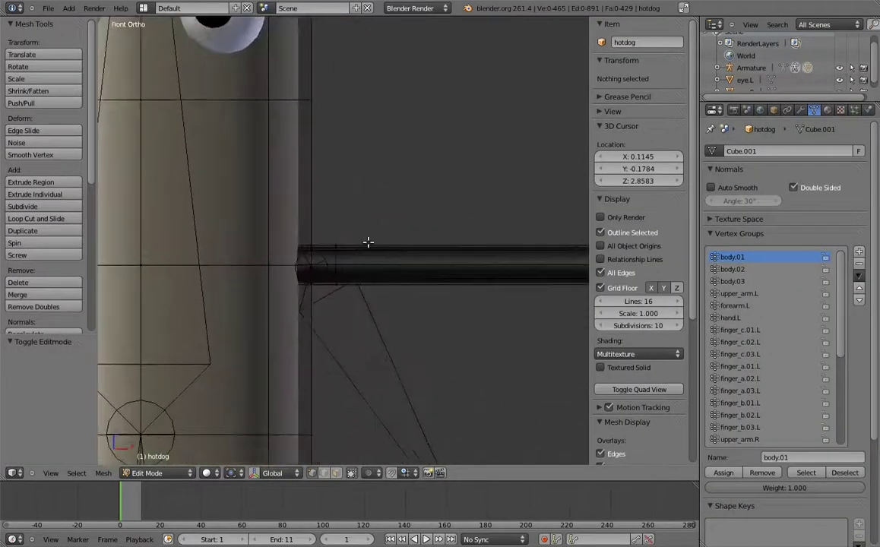
pyautogui.press('z')
pyautogui.scroll(-2, 285, 210)
# Step: Box-select the left upper arm's vertices and assign them to the upper_arm.L group
pyautogui.rightClick(271, 210)
pyautogui.press('b')
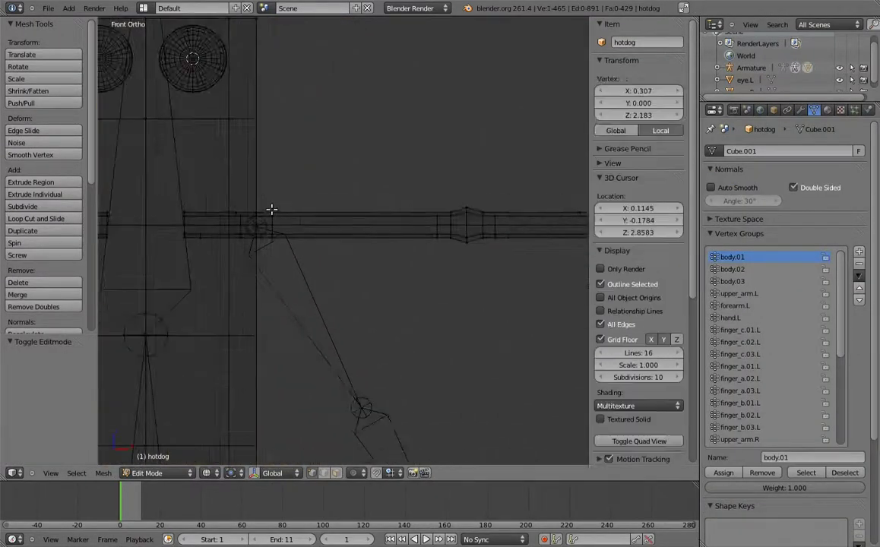
pyautogui.moveTo(268, 193); pyautogui.dragTo(477, 276)
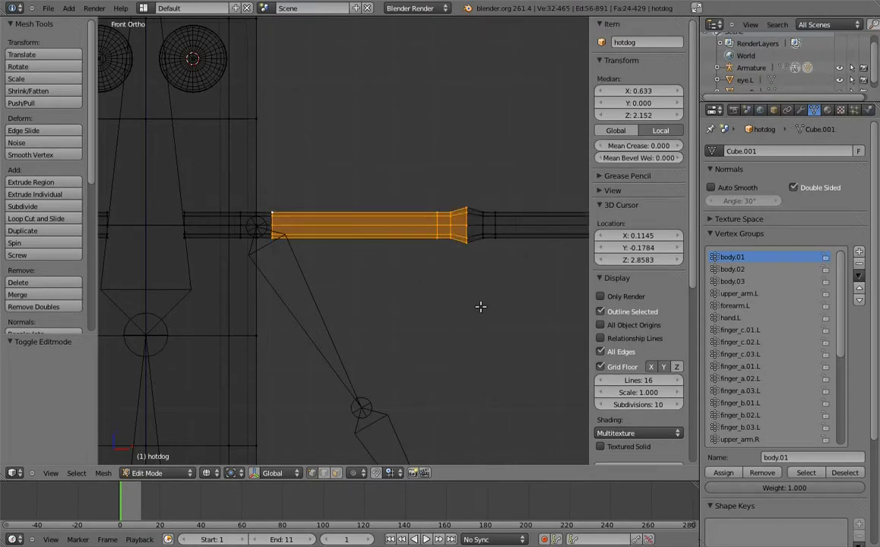
pyautogui.click(754, 294)
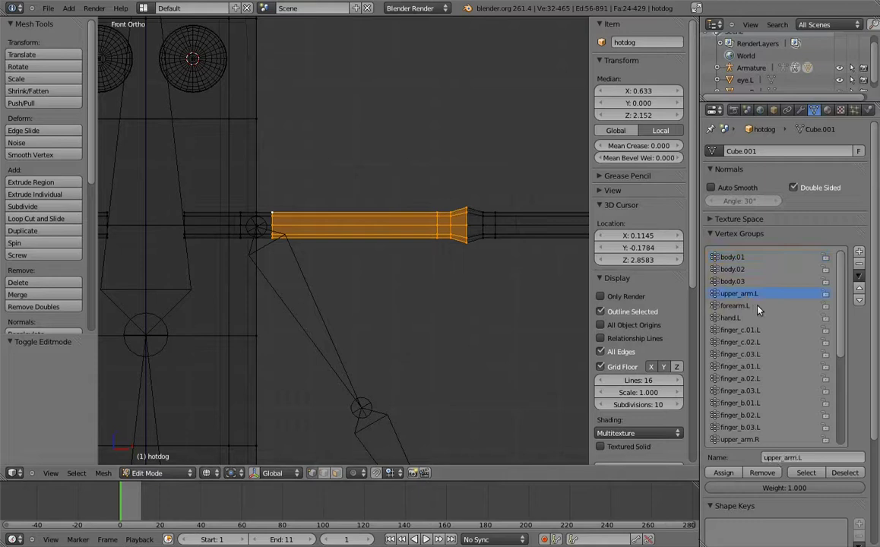
pyautogui.click(724, 474)
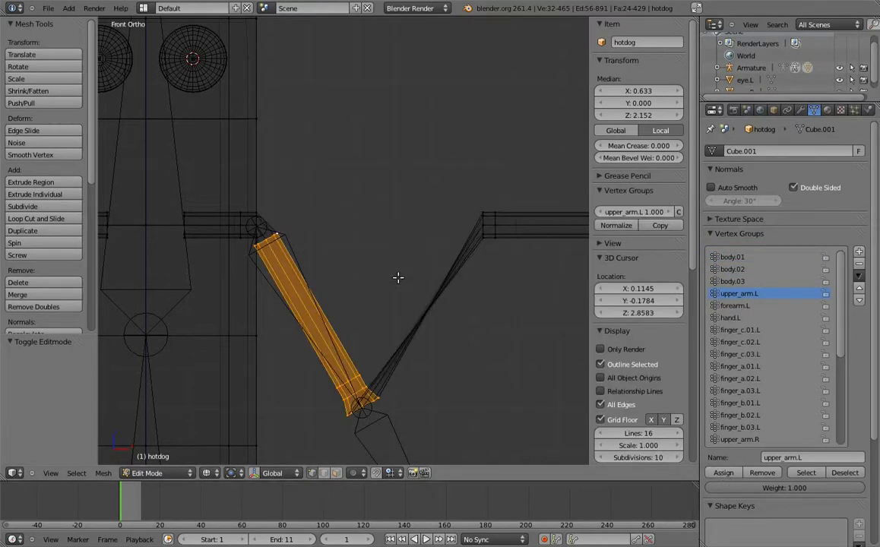
pyautogui.keyDown('shift'); pyautogui.moveTo(392, 273); pyautogui.dragTo(448, 304, button='middle'); pyautogui.keyUp('shift')
pyautogui.scroll(2, 470, 307)
# Step: Box-select the shoulder section edge loops and assign them to the body.03 vertex group
pyautogui.scroll(1, 423, 315)
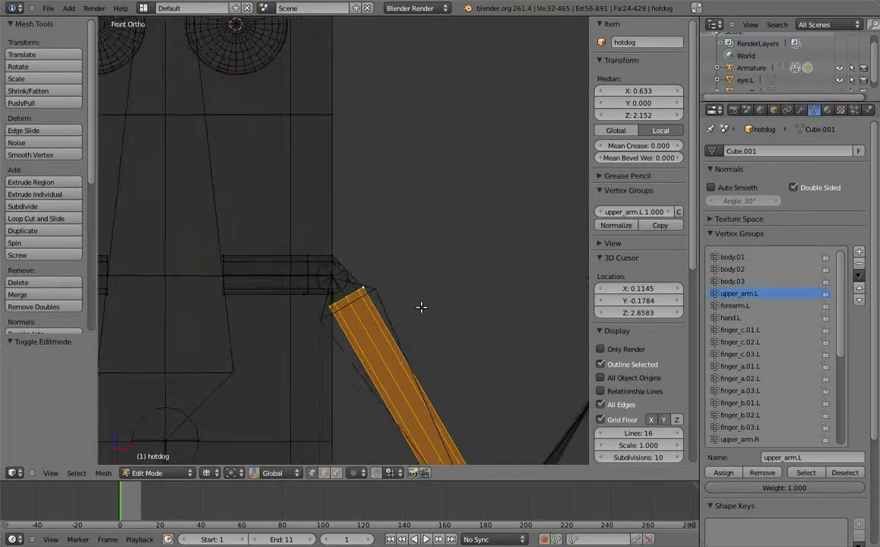
pyautogui.rightClick(222, 252)
pyautogui.moveTo(199, 230); pyautogui.dragTo(338, 298)
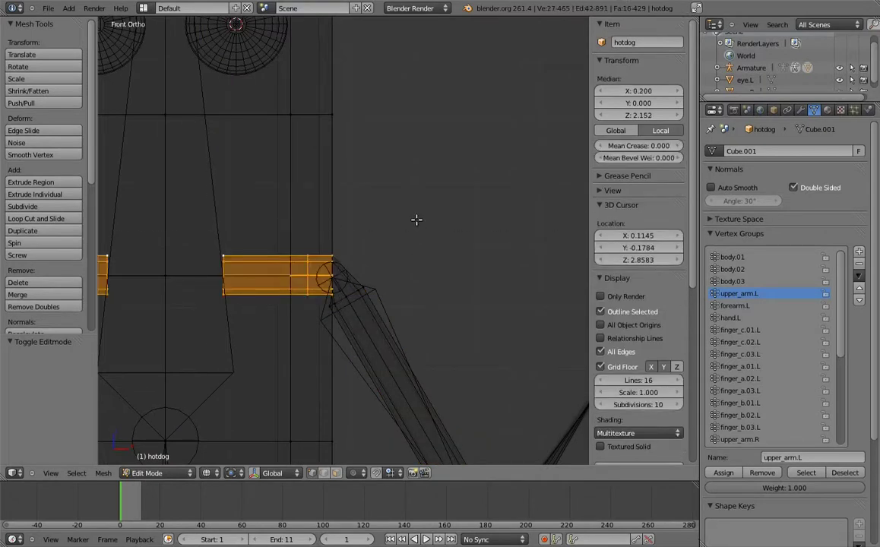
pyautogui.scroll(-3, 401, 191)
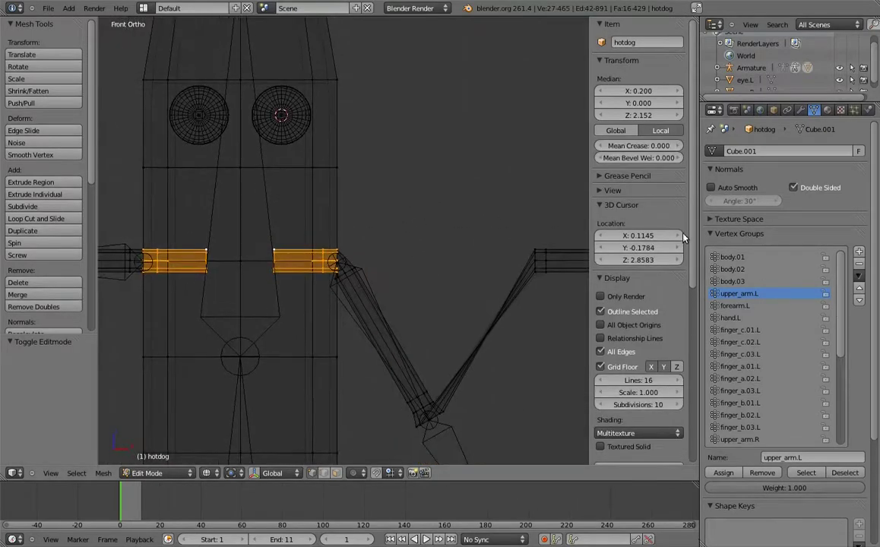
pyautogui.click(732, 281)
pyautogui.click(718, 473)
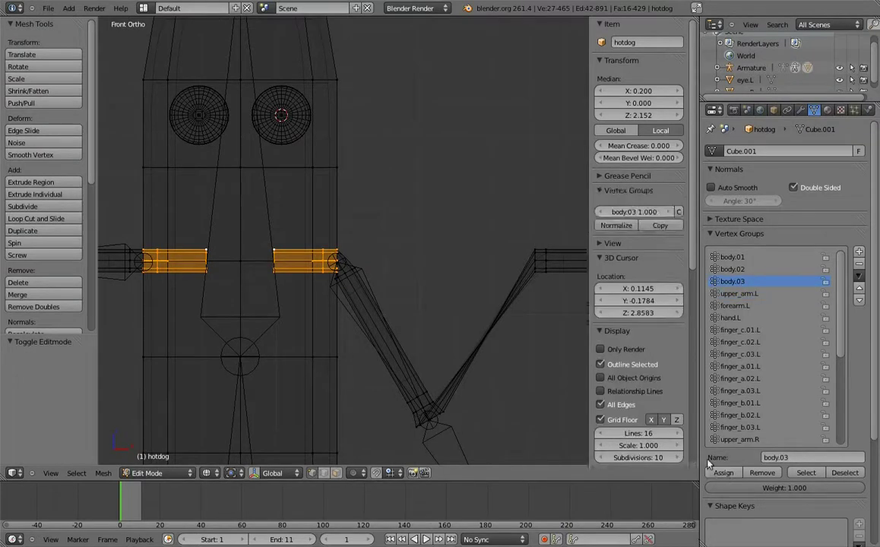
# Step: Add the elbow edge loop to body.03 as well
pyautogui.scroll(5, 373, 274)
pyautogui.keyDown('alt'); pyautogui.click(364, 322); pyautogui.keyUp('alt')
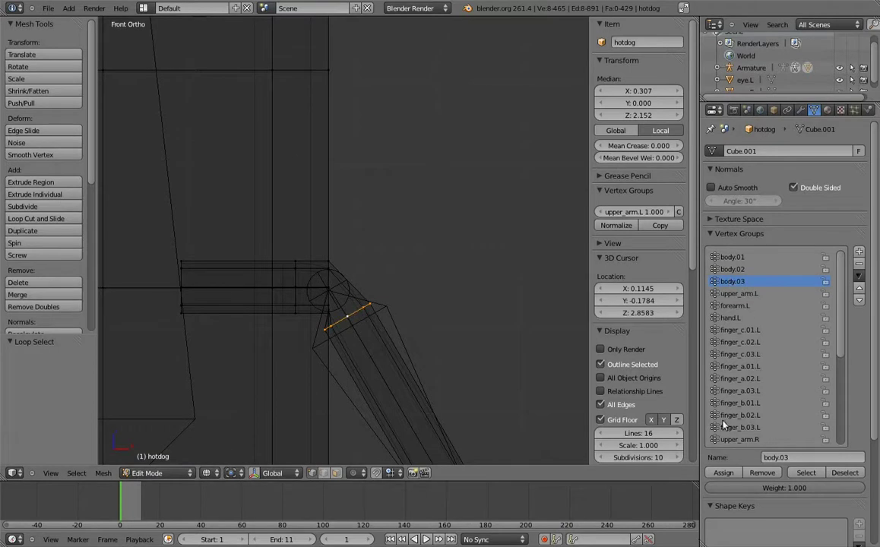
pyautogui.click(724, 473)
pyautogui.scroll(-2, 393, 273)
pyautogui.scroll(-3, 429, 231)
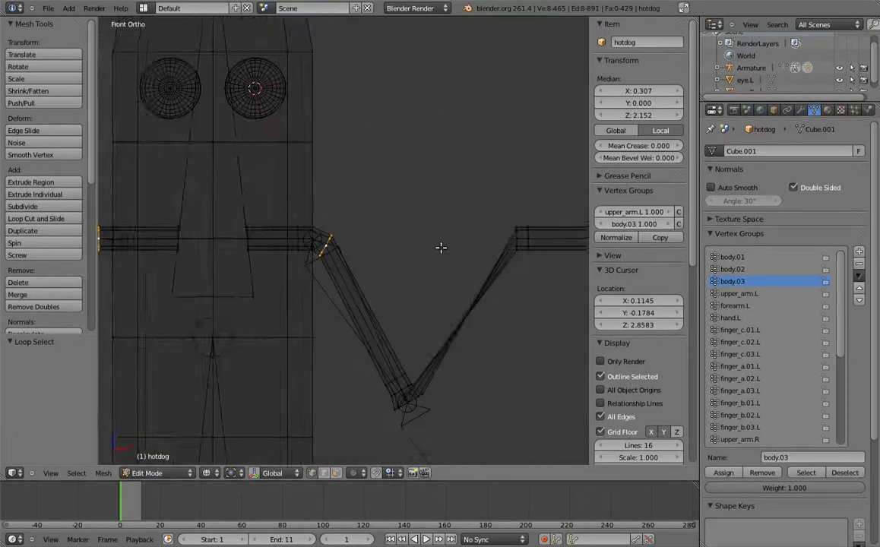
pyautogui.scroll(2, 429, 231)
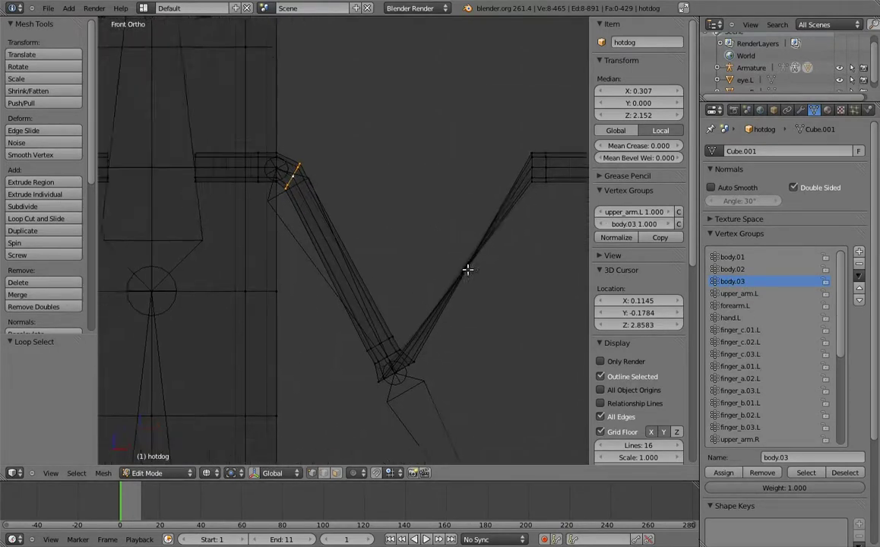
pyautogui.scroll(-1, 460, 283)
# Step: In Pose Mode, clear upper_arm.L's rotation so the upper arm is straight again
pyautogui.press('Tab')
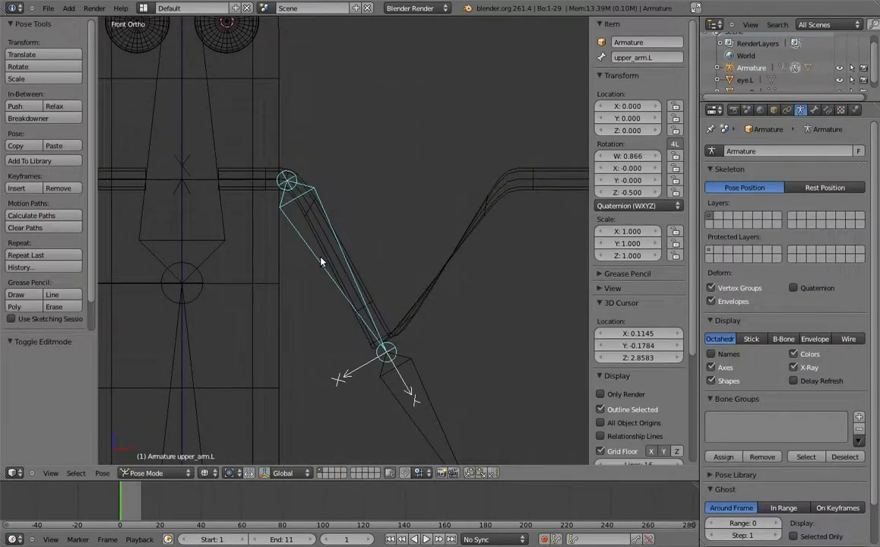
pyautogui.press('r')
pyautogui.rightClick(419, 264)
pyautogui.hotkey('alt', 'r')
# Step: Rotate the forearm.L bone 90° in Top view
pyautogui.scroll(2, 422, 274)
pyautogui.rightClick(439, 262)
pyautogui.press('KP_7')
pyautogui.scroll(-2, 467, 289)
pyautogui.press('r')
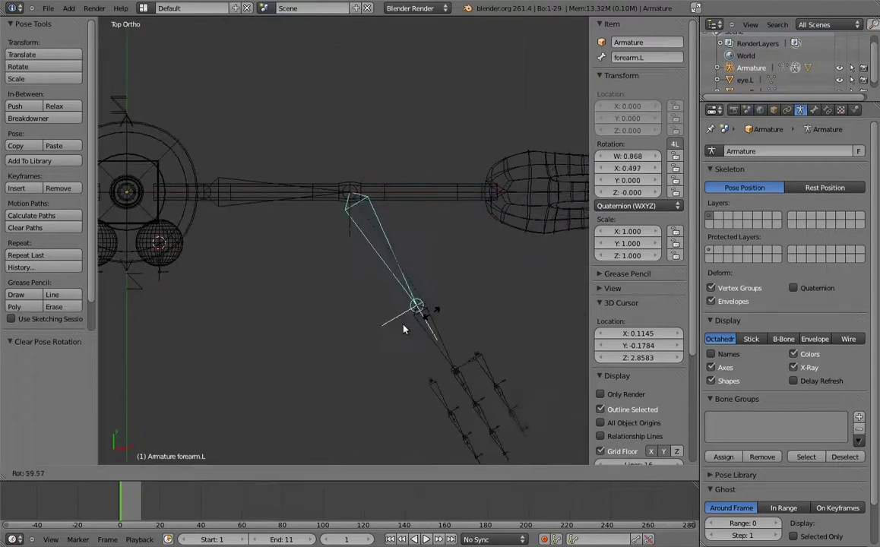
pyautogui.click(354, 324)
# Step: Box-select the forearm vertices of the hotdog mesh
pyautogui.scroll(2, 380, 323)
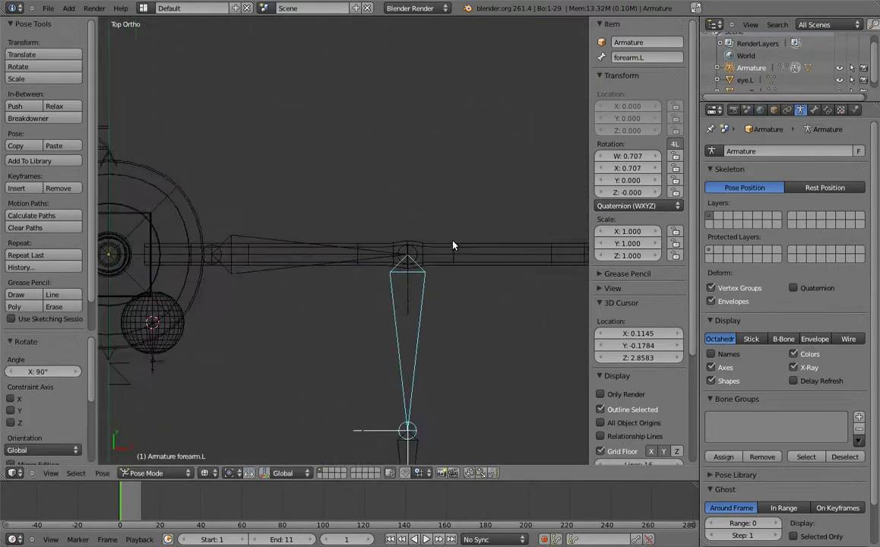
pyautogui.keyDown('shift'); pyautogui.moveTo(451, 242); pyautogui.dragTo(371, 221, button='middle'); pyautogui.keyUp('shift')
pyautogui.press('b')
pyautogui.moveTo(364, 202); pyautogui.dragTo(558, 293)
pyautogui.keyDown('shift'); pyautogui.moveTo(558, 292); pyautogui.dragTo(450, 316, button='middle'); pyautogui.keyUp('shift')
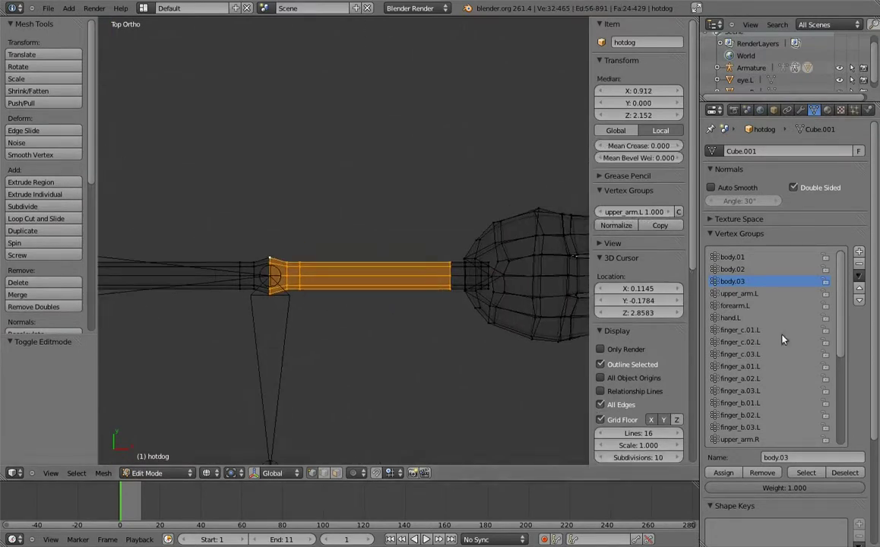
# Step: Assign the forearm vertices to forearm.L and test-rotate the forearm bone
pyautogui.click(751, 307)
pyautogui.click(729, 473)
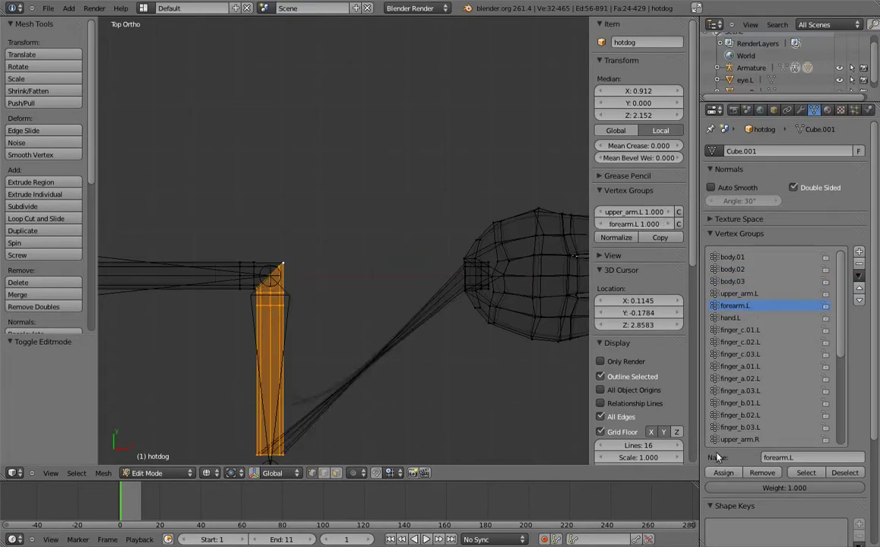
pyautogui.moveTo(344, 304)
pyautogui.keyDown('shift'); pyautogui.mouseDown(button='middle')
pyautogui.moveTo(443, 239)
pyautogui.moveTo(431, 242)
pyautogui.mouseUp(button='middle'); pyautogui.keyUp('shift')
pyautogui.press('Tab')
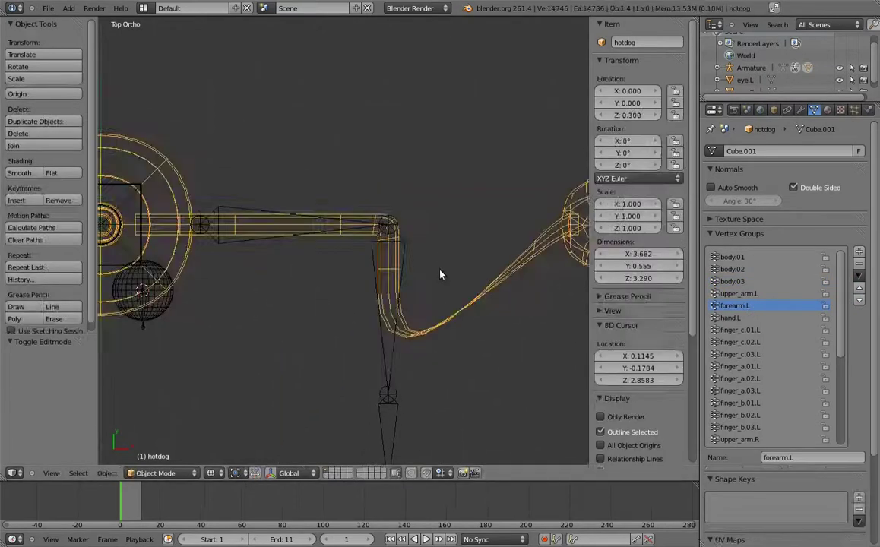
pyautogui.rightClick(393, 346)
pyautogui.hotkey('ctrl', 'Tab')
pyautogui.press('r')
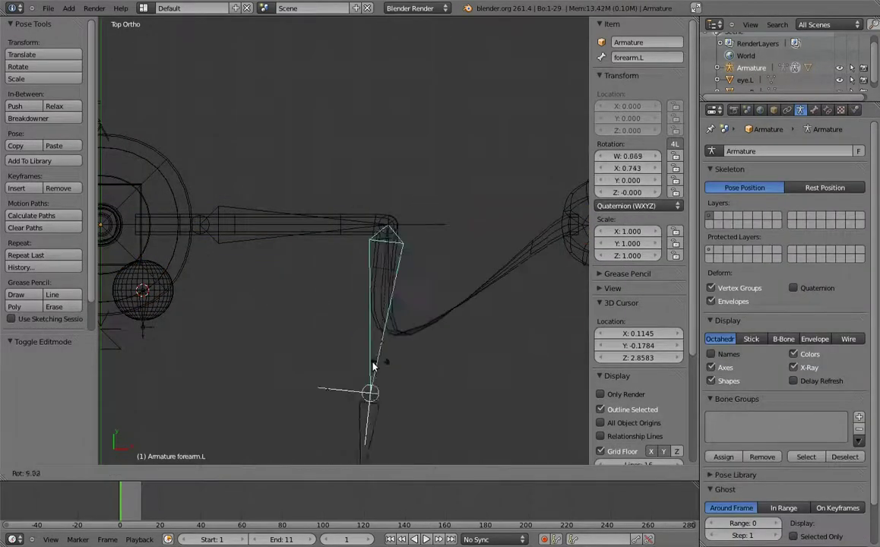
pyautogui.click(515, 272)
# Step: Switch between the hotdog mesh and armature pose to check the forearm bend
pyautogui.hotkey('ctrl', 'Tab')
pyautogui.rightClick(458, 265)
pyautogui.press('Tab')
pyautogui.press('Tab')
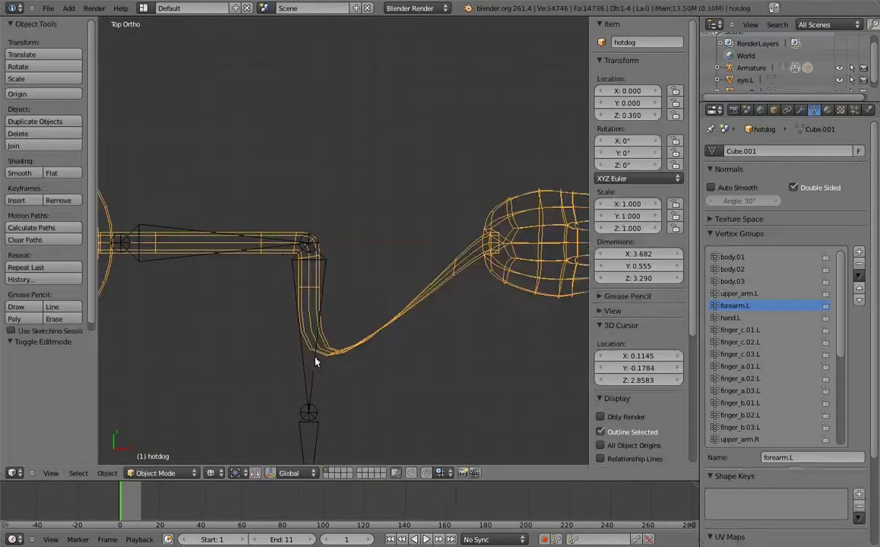
pyautogui.rightClick(319, 366)
pyautogui.hotkey('ctrl', 'Tab')
pyautogui.hotkey('alt', 'r')
pyautogui.keyDown('shift'); pyautogui.moveTo(399, 304); pyautogui.dragTo(304, 375, button='middle'); pyautogui.keyUp('shift')
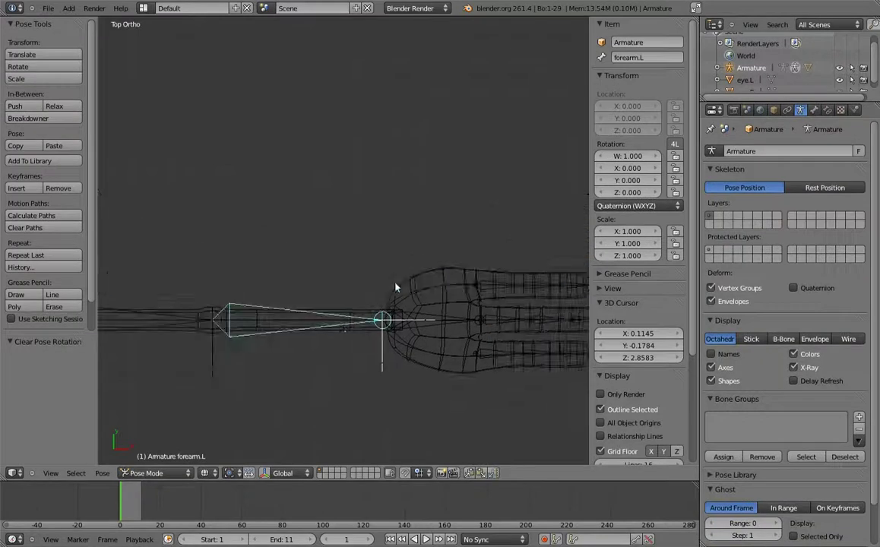
pyautogui.scroll(2, 422, 343)
# Step: Back in mesh editing, select three wrist edge loops and assign them to hand.L
pyautogui.hotkey('ctrl', 'Tab')
pyautogui.rightClick(448, 295)
pyautogui.press('Tab')
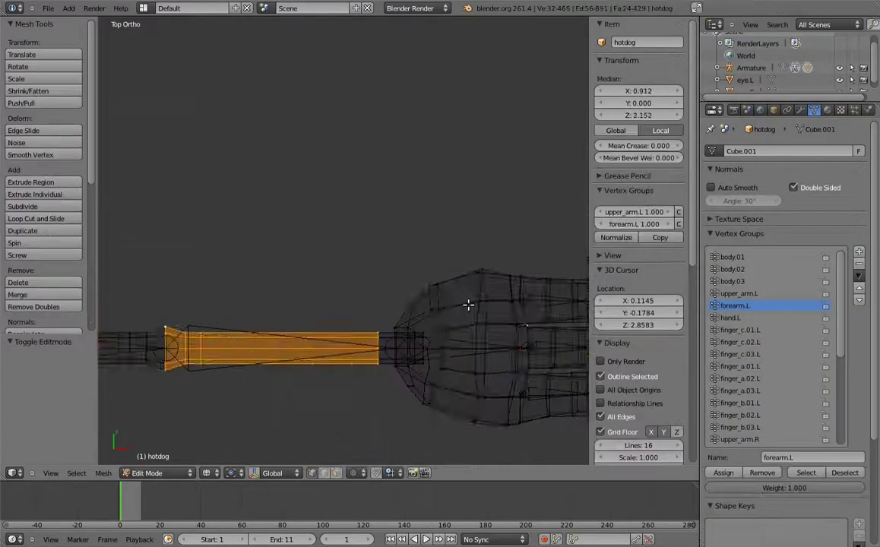
pyautogui.keyDown('shift'); pyautogui.moveTo(458, 300); pyautogui.dragTo(395, 329, button='middle'); pyautogui.keyUp('shift')
pyautogui.scroll(1, 384, 320)
pyautogui.scroll(3, 416, 285)
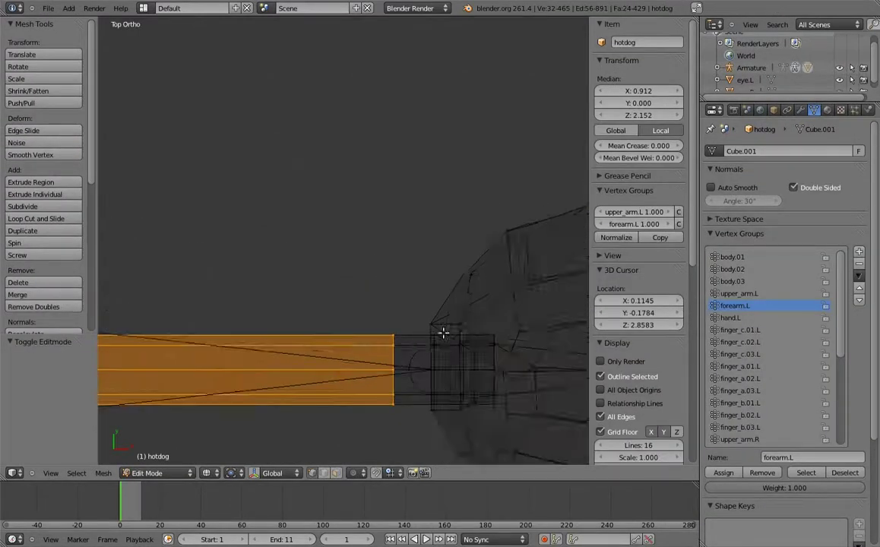
pyautogui.scroll(-2, 419, 349)
pyautogui.scroll(4, 376, 262)
pyautogui.keyDown('alt'); pyautogui.rightClick(345, 304); pyautogui.keyUp('alt')
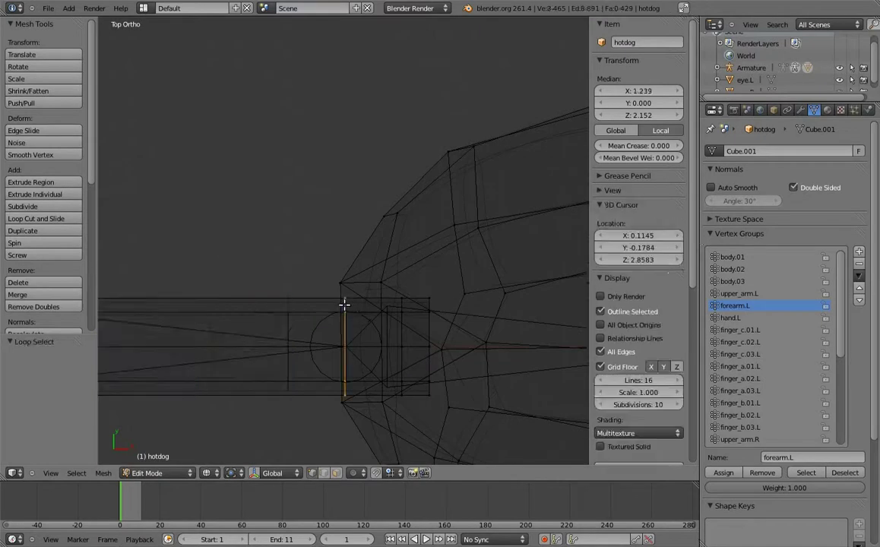
pyautogui.keyDown('alt'); pyautogui.keyDown('shift'); pyautogui.rightClick(405, 303); pyautogui.keyUp('shift'); pyautogui.keyUp('alt')
pyautogui.keyDown('alt'); pyautogui.keyDown('shift'); pyautogui.rightClick(430, 303); pyautogui.keyUp('shift'); pyautogui.keyUp('alt')
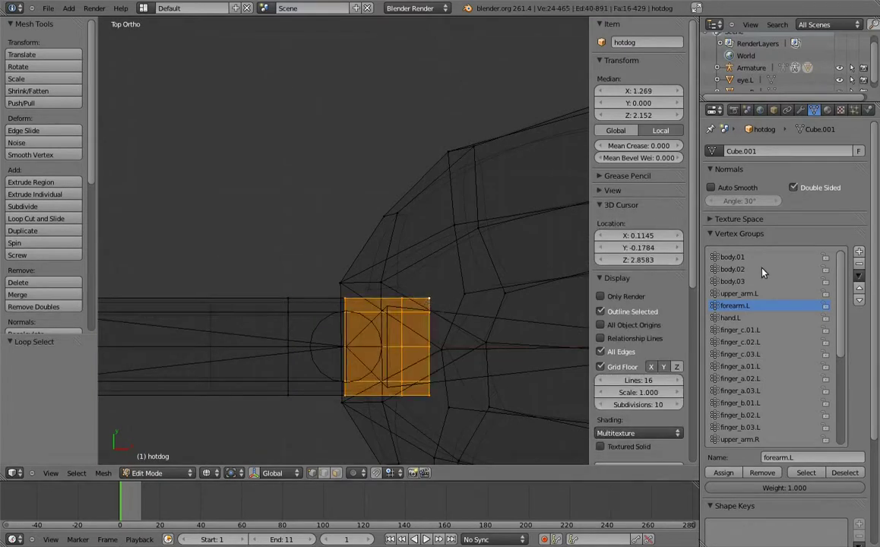
pyautogui.click(722, 476)
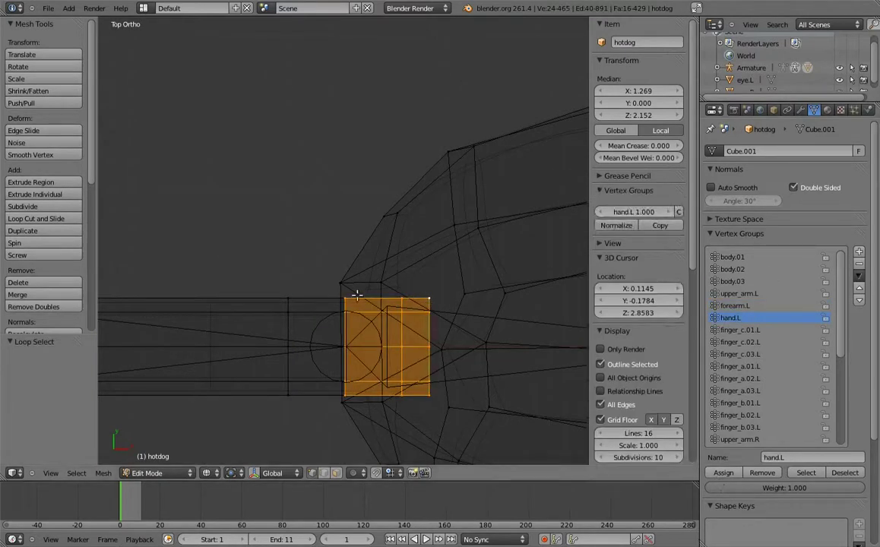
pyautogui.scroll(-5, 419, 315)
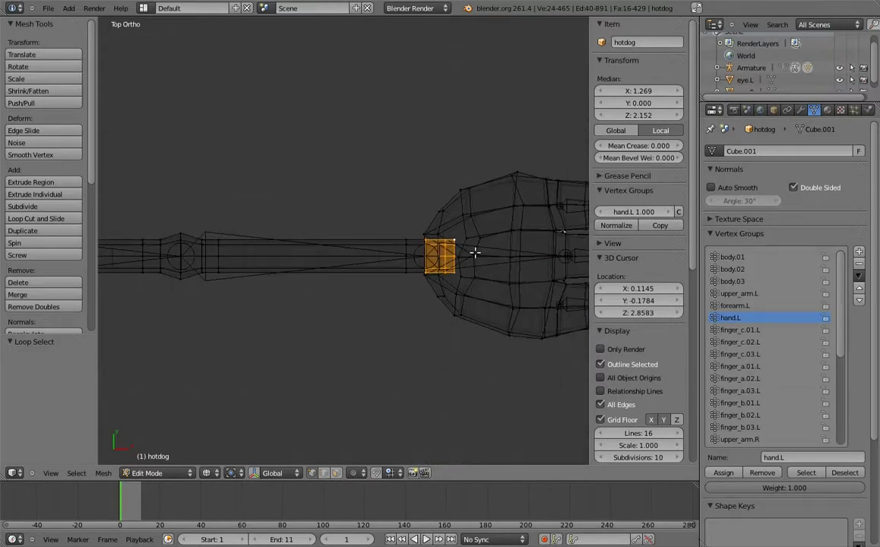
# Step: Test-bend the hand.L bone to check the wrist deformation
pyautogui.press('Tab')
pyautogui.rightClick(459, 257)
pyautogui.press('r')
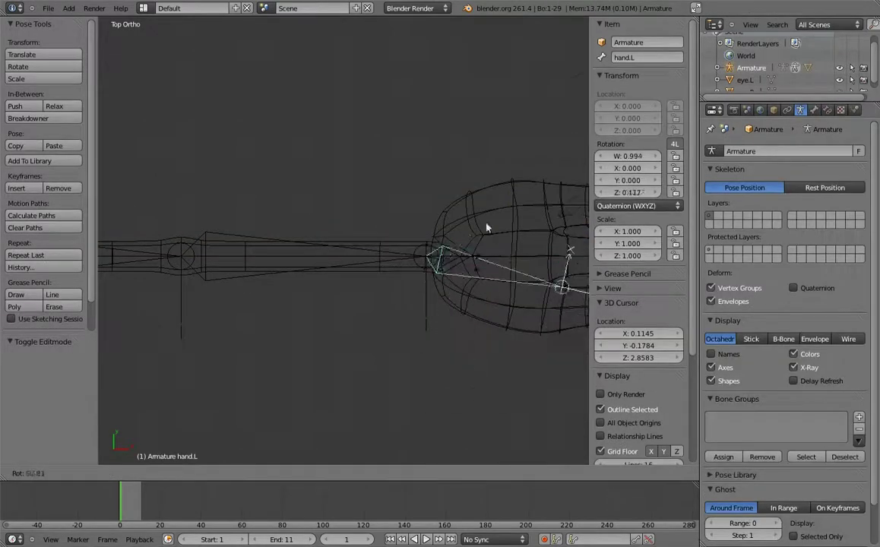
pyautogui.click(456, 159)
# Step: Select the wrist joint edge loop and also assign it to forearm.L
pyautogui.rightClick(385, 247)
pyautogui.rightClick(387, 244)
pyautogui.press('Tab')
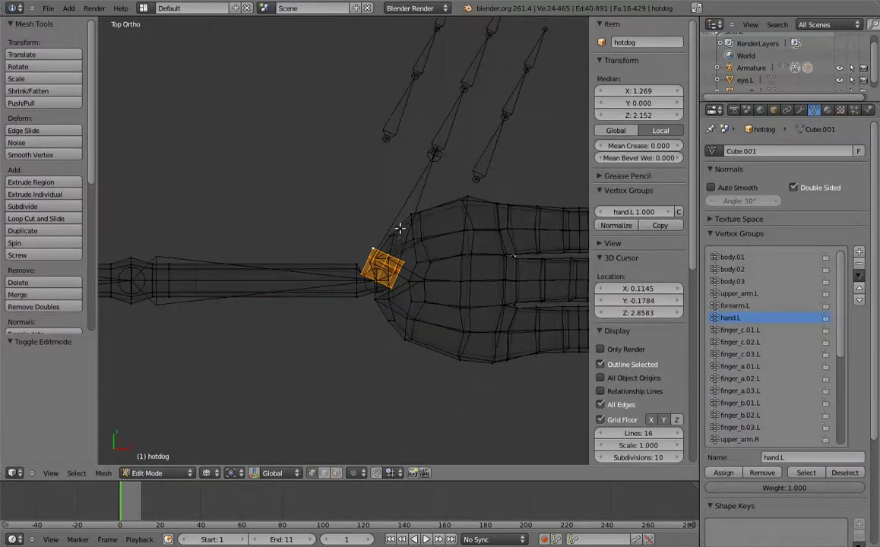
pyautogui.scroll(5, 402, 251)
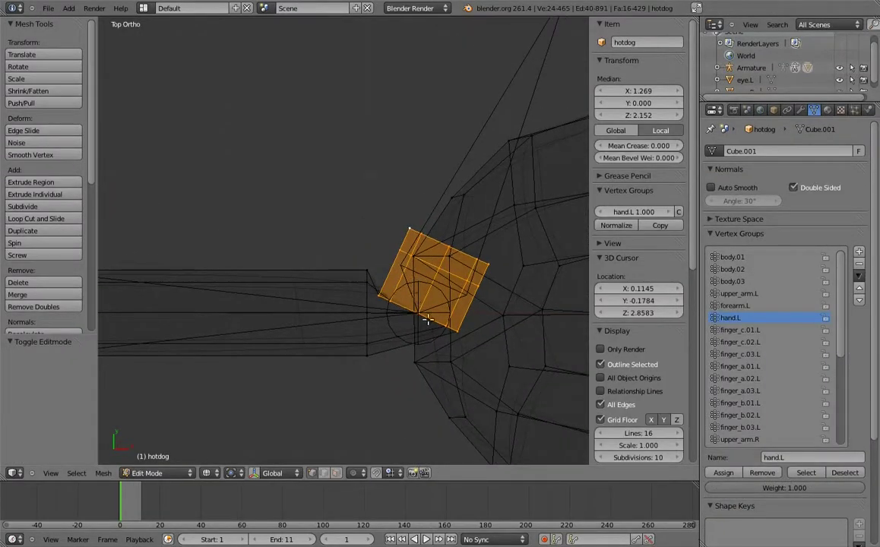
pyautogui.keyDown('alt'); pyautogui.rightClick(430, 319); pyautogui.keyUp('alt')
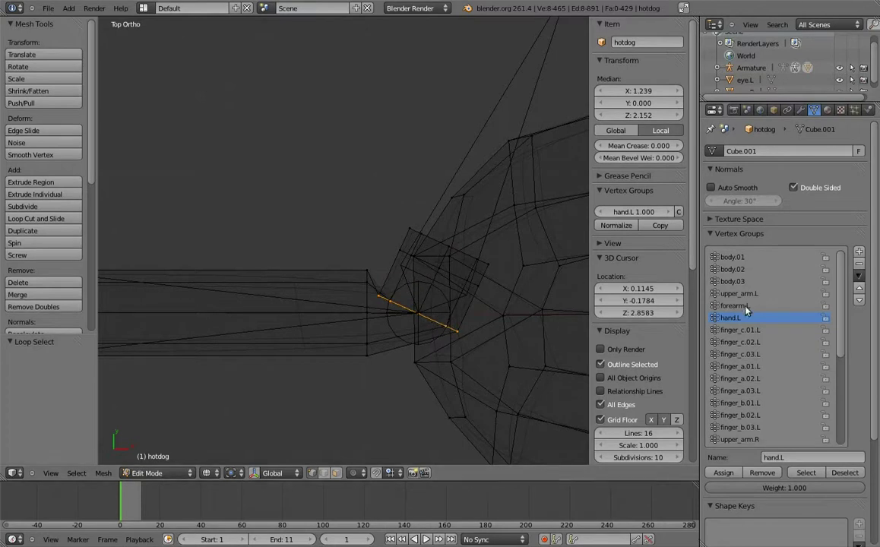
pyautogui.click(724, 473)
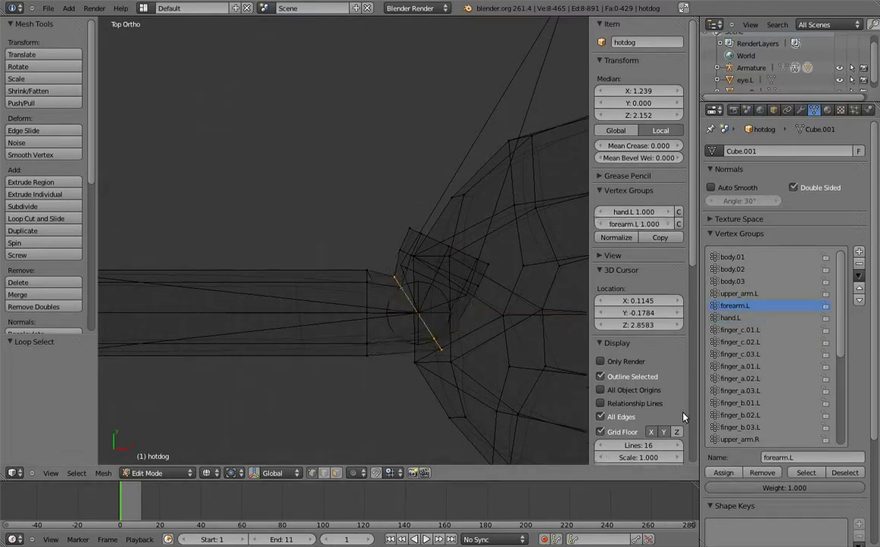
# Step: Test-rotate hand.L in Pose Mode again, then clear its rotation
pyautogui.press('Tab')
pyautogui.rightClick(409, 212)
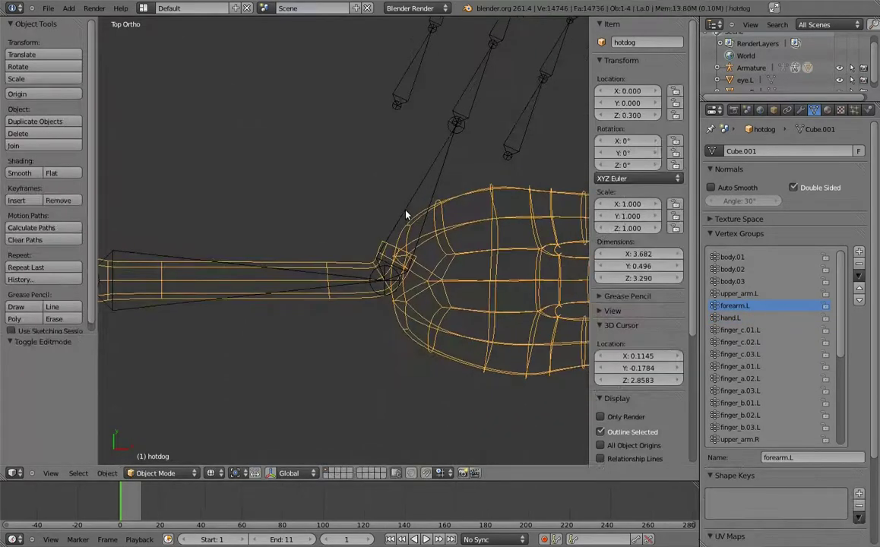
pyautogui.hotkey('ctrl', 'Tab')
pyautogui.press('r')
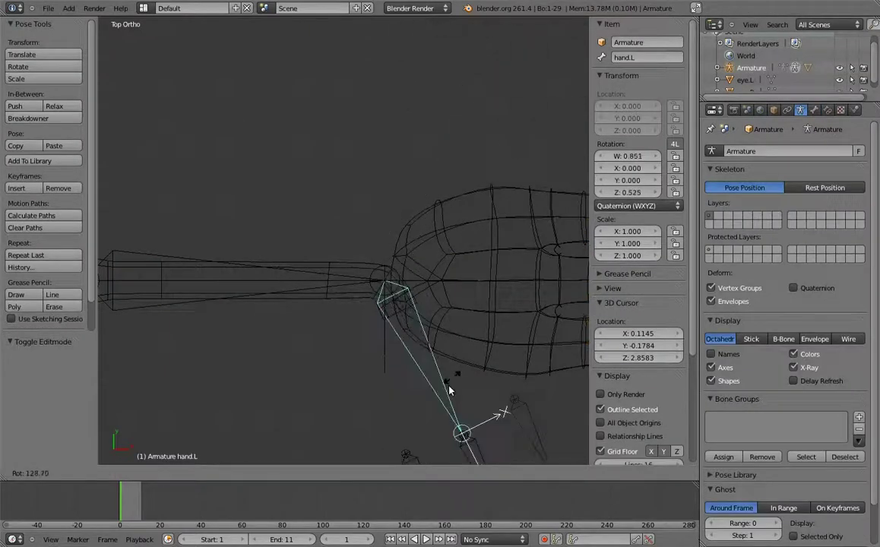
pyautogui.click(445, 243)
pyautogui.hotkey('alt', 'r')
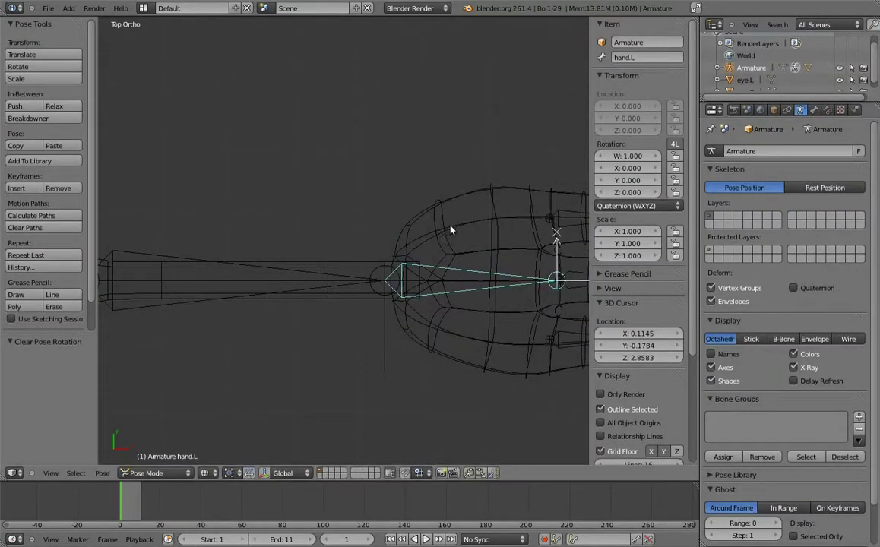
# Step: In mesh editing, select the whole connected forearm piece with Ctrl+L
pyautogui.keyDown('shift'); pyautogui.moveTo(450, 225); pyautogui.dragTo(403, 269, button='middle'); pyautogui.keyUp('shift')
pyautogui.scroll(-2, 407, 237)
pyautogui.rightClick(407, 243)
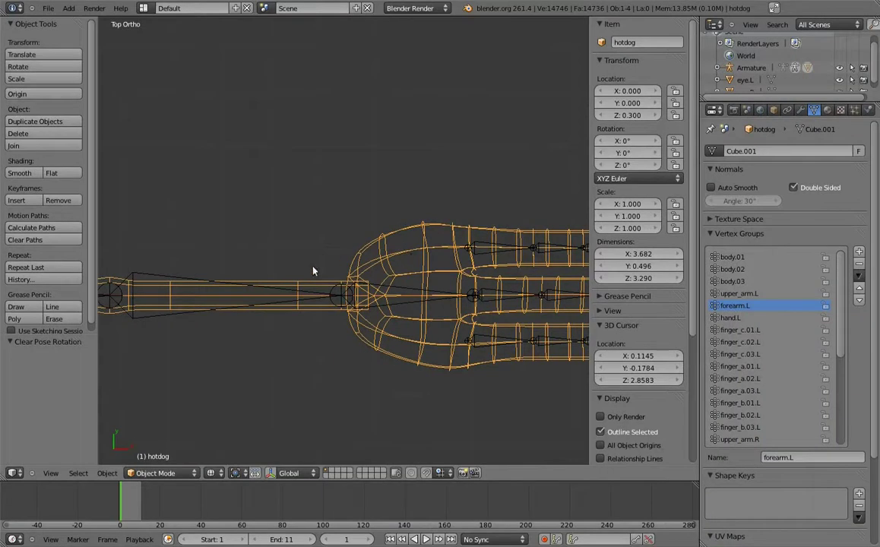
pyautogui.press('Tab')
pyautogui.rightClick(298, 277)
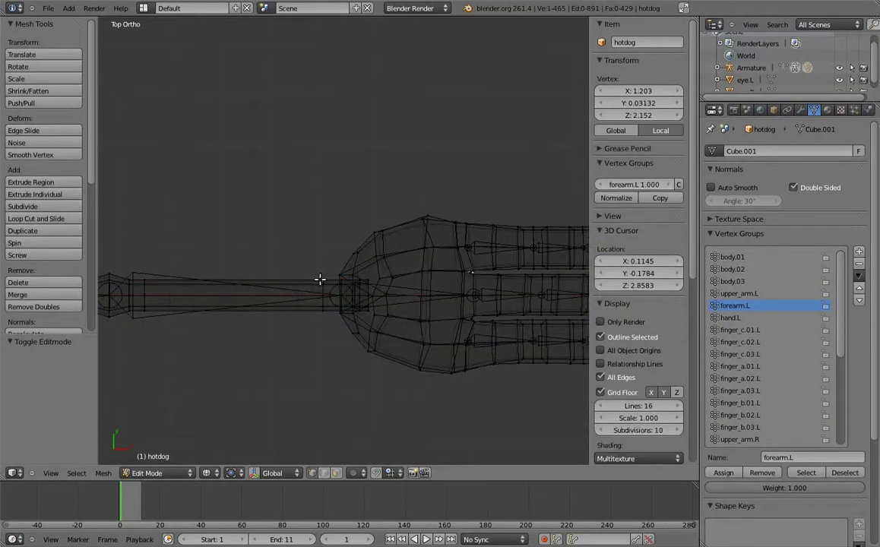
pyautogui.hotkey('ctrl', 'l')
# Step: Hide the forearm piece and assign the box-selected palm to hand.L from Front view
pyautogui.press('h')
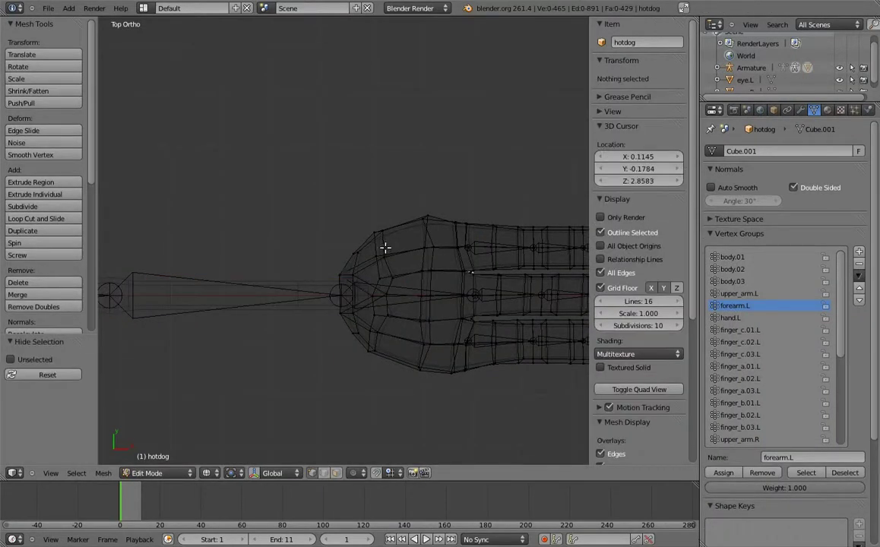
pyautogui.press('KP_1')
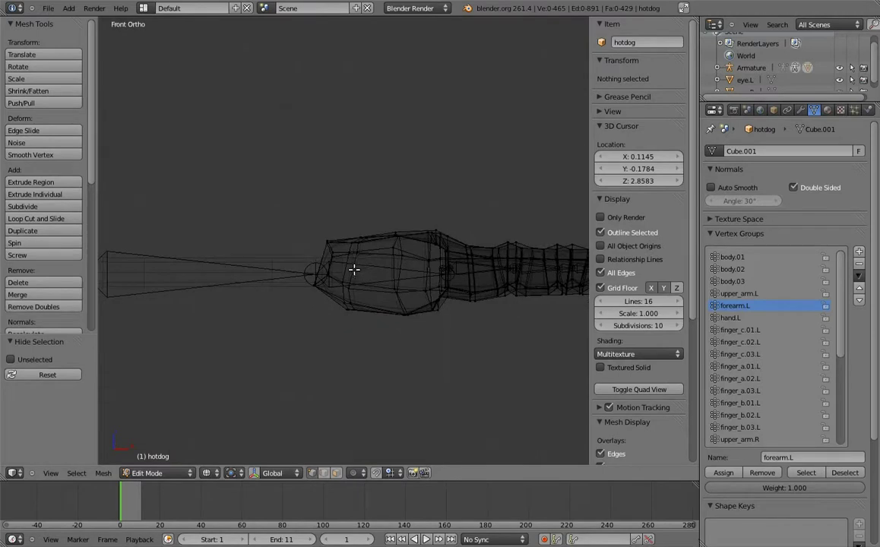
pyautogui.keyDown('shift'); pyautogui.moveTo(355, 268); pyautogui.dragTo(333, 255, button='middle'); pyautogui.keyUp('shift')
pyautogui.rightClick(333, 248)
pyautogui.moveTo(275, 216); pyautogui.dragTo(419, 366)
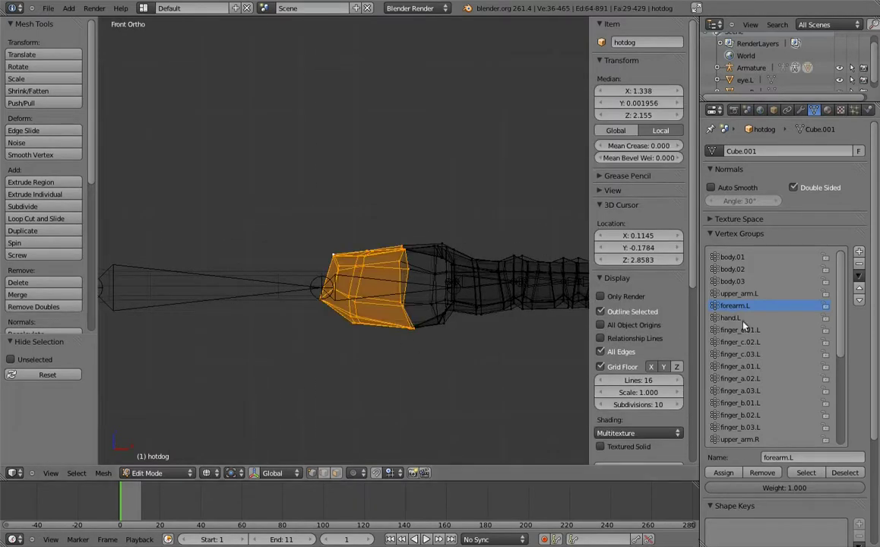
pyautogui.click(726, 475)
# Step: In Top view, select the finger-base edge loop and assign it to hand.L
pyautogui.moveTo(514, 291)
pyautogui.mouseDown(button='middle')
pyautogui.moveTo(344, 269)
pyautogui.moveTo(335, 409)
pyautogui.mouseUp(button='middle')
pyautogui.press('z')
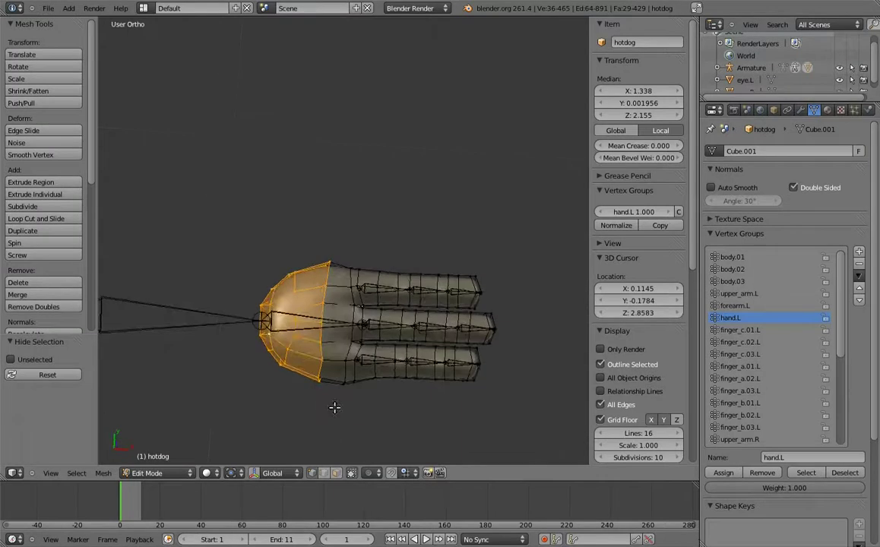
pyautogui.press('KP_7')
pyautogui.scroll(5, 437, 322)
pyautogui.scroll(-1, 335, 320)
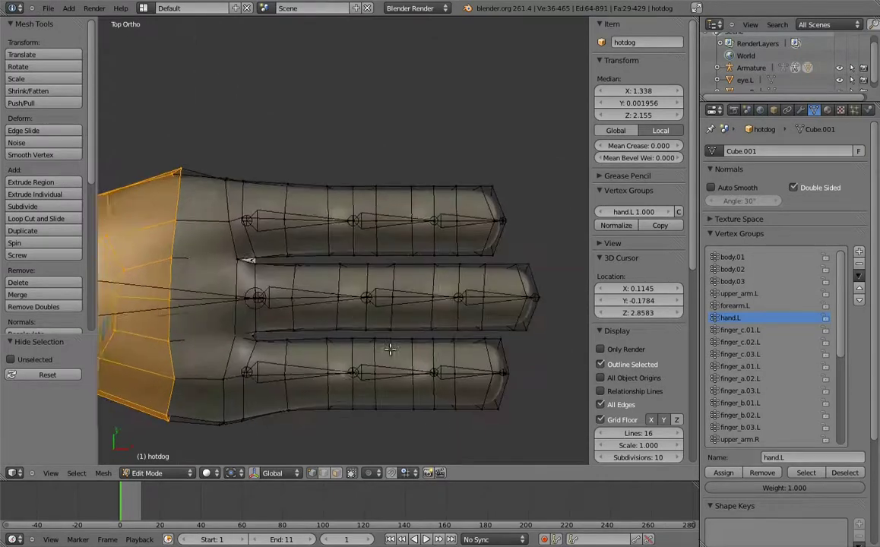
pyautogui.press('z')
pyautogui.keyDown('alt'); pyautogui.rightClick(240, 210); pyautogui.keyUp('alt')
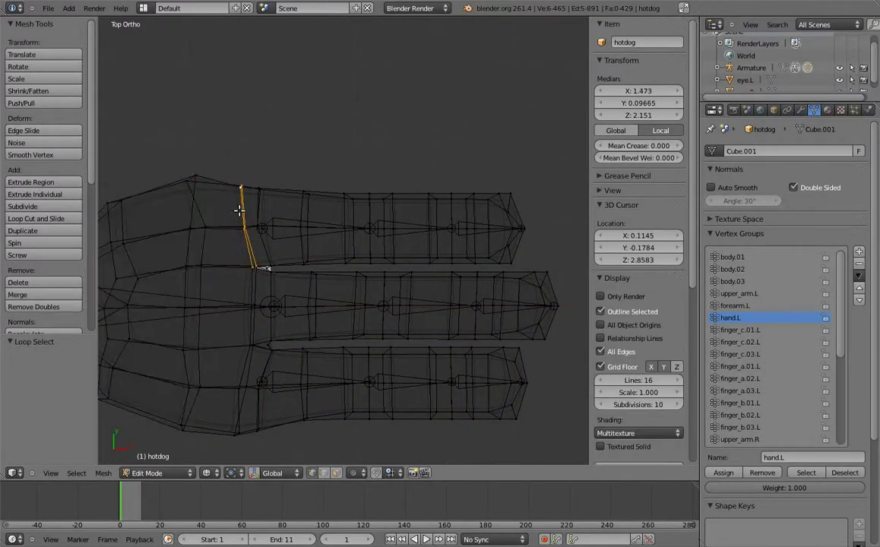
pyautogui.keyDown('alt'); pyautogui.keyDown('shift'); pyautogui.rightClick(241, 364); pyautogui.keyUp('shift'); pyautogui.keyUp('alt')
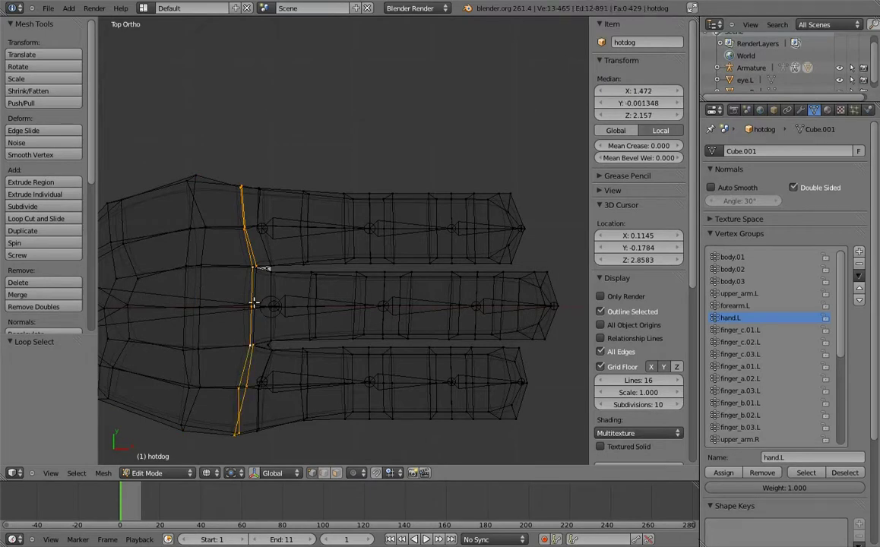
pyautogui.keyDown('shift'); pyautogui.moveTo(266, 281); pyautogui.dragTo(275, 281, button='middle'); pyautogui.keyUp('shift')
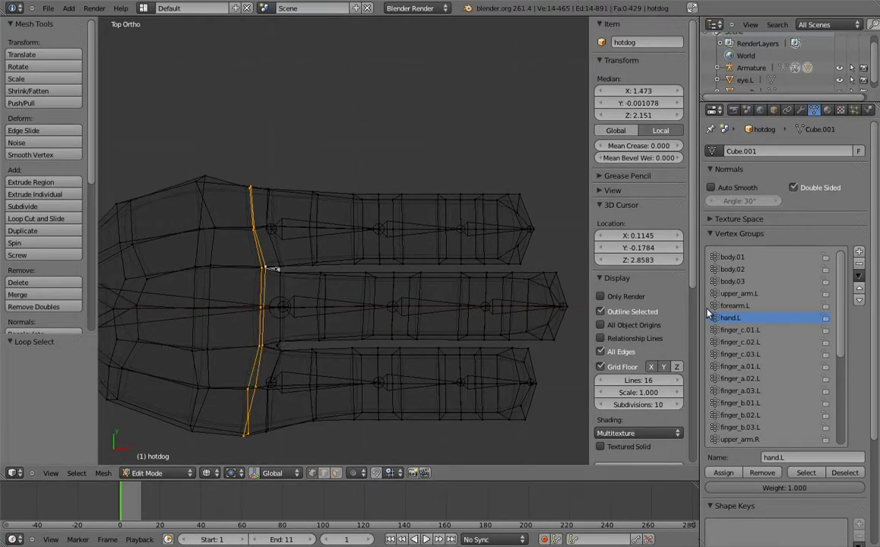
pyautogui.click(722, 473)
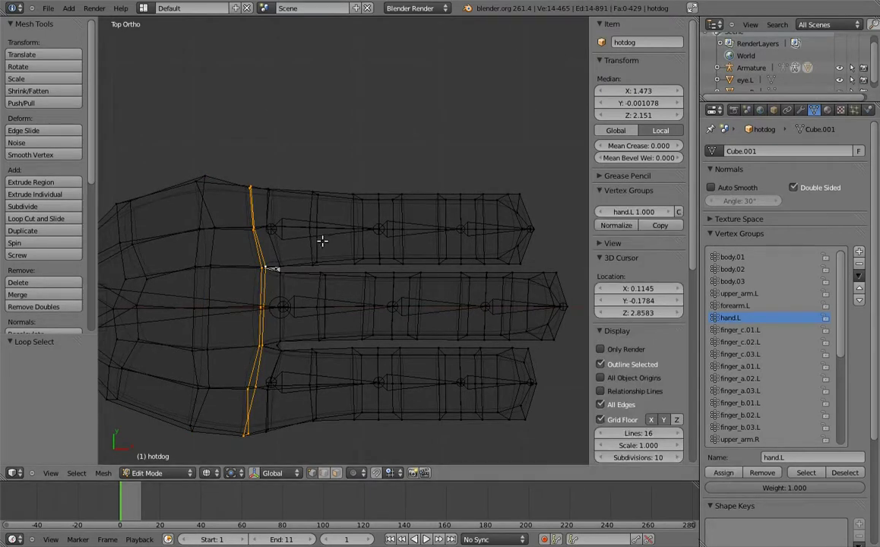
pyautogui.scroll(-2, 363, 281)
pyautogui.scroll(-2, 290, 257)
# Step: Test-rotate the hand.L bone, then cancel the rotation
pyautogui.press('Tab')
pyautogui.rightClick(284, 281)
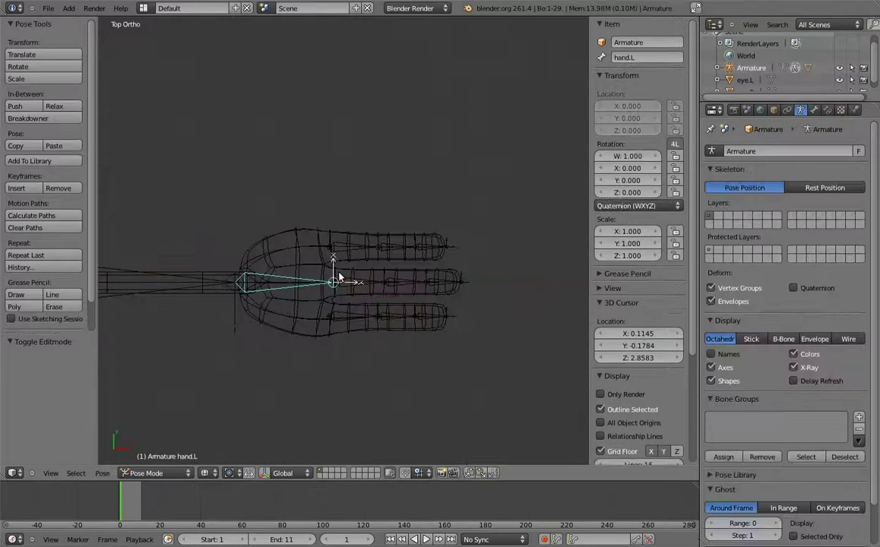
pyautogui.press('r')
pyautogui.rightClick(363, 279)
# Step: Back in mesh editing, box-select the tip of the lower finger in Top view
pyautogui.rightClick(406, 307)
pyautogui.press('Tab')
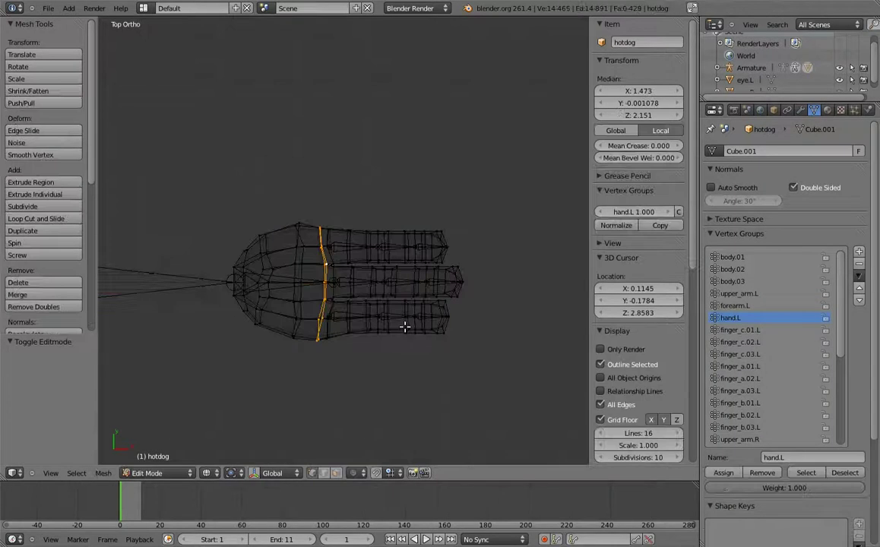
pyautogui.press('KP_1')
pyautogui.moveTo(431, 298)
pyautogui.mouseDown(button='middle')
pyautogui.moveTo(352, 299)
pyautogui.moveTo(285, 347)
pyautogui.moveTo(308, 372)
pyautogui.mouseUp(button='middle')
pyautogui.press('KP_7')
pyautogui.moveTo(397, 353)
pyautogui.keyDown('shift'); pyautogui.mouseDown(button='middle')
pyautogui.moveTo(472, 245)
pyautogui.moveTo(405, 287)
pyautogui.mouseUp(button='middle'); pyautogui.keyUp('shift')
pyautogui.rightClick(407, 288)
pyautogui.press('b')
pyautogui.moveTo(399, 278); pyautogui.dragTo(501, 383)
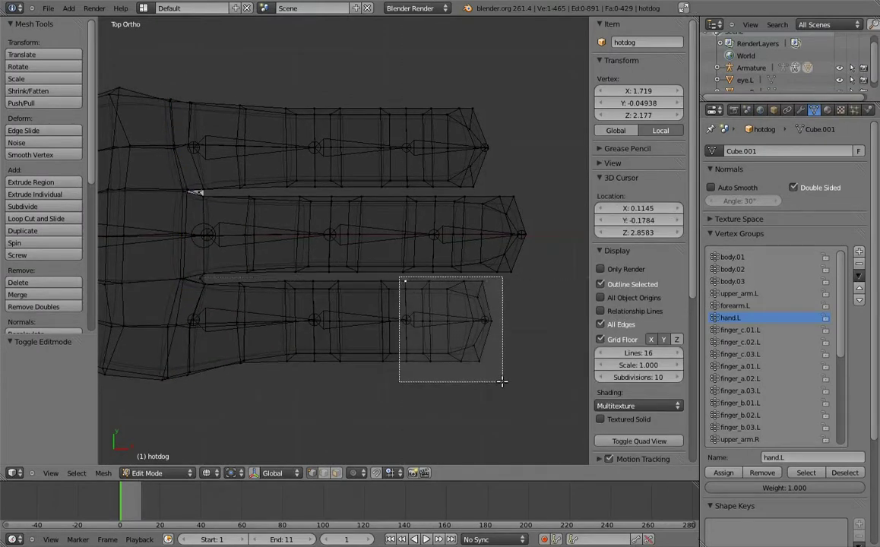
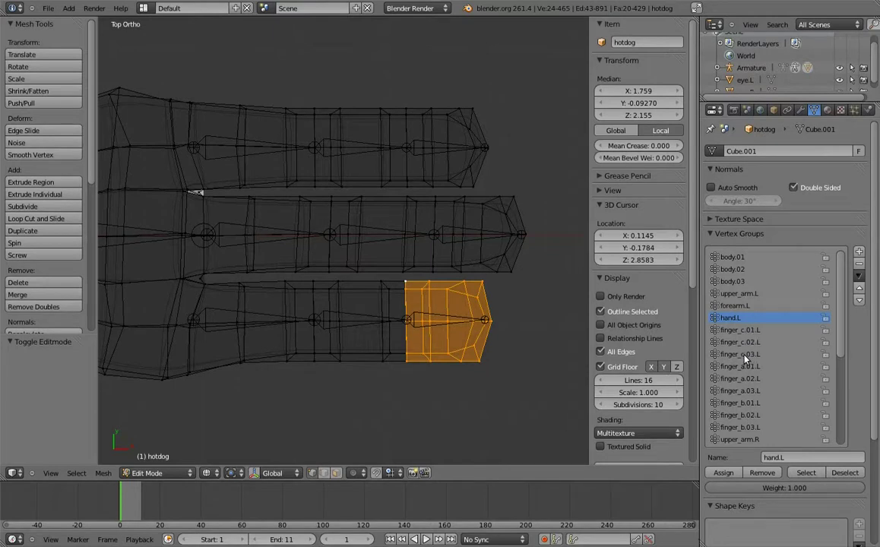
# Step: Assign the bottom fingertip faces to finger_c.03.L and the middle segment's faces to finger_c.02.L
pyautogui.click(723, 472)
pyautogui.keyDown('shift'); pyautogui.moveTo(333, 289); pyautogui.dragTo(374, 322, button='middle'); pyautogui.keyUp('shift')
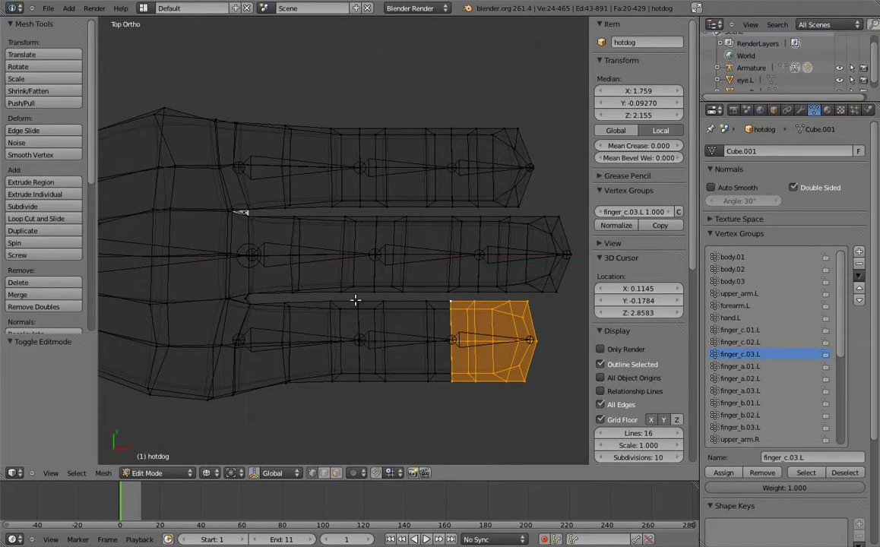
pyautogui.press('a')
pyautogui.press('b')
pyautogui.moveTo(352, 296); pyautogui.dragTo(459, 398)
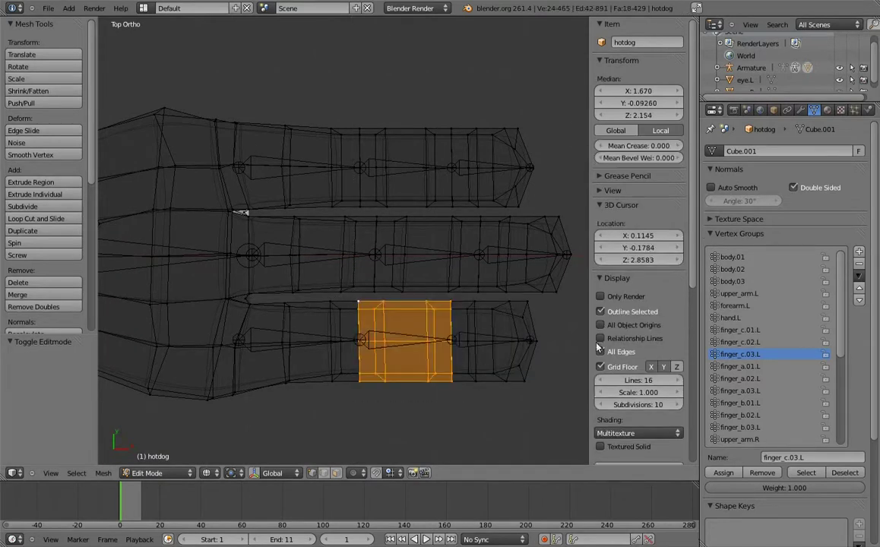
pyautogui.click(723, 473)
# Step: Box-select the bottom finger's base segment plus knuckle face, assign it to finger_c.01.L, and exit Edit Mode
pyautogui.press('a')
pyautogui.press('b')
pyautogui.moveTo(366, 297); pyautogui.dragTo(272, 403)
pyautogui.press('b')
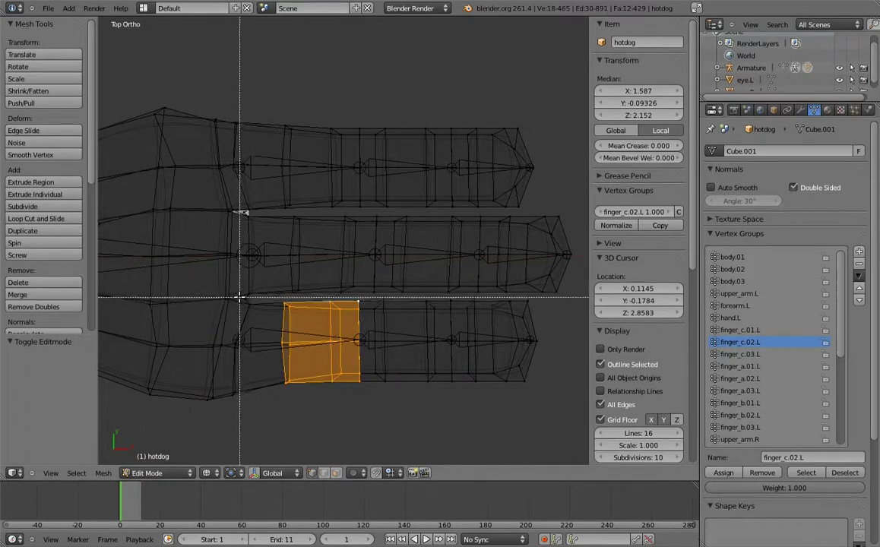
pyautogui.moveTo(240, 297); pyautogui.dragTo(232, 333)
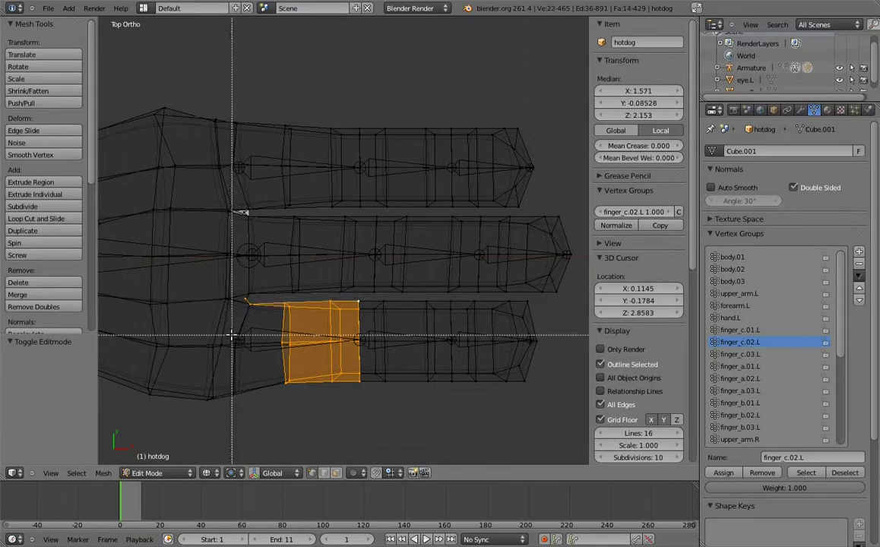
pyautogui.keyDown('shift'); pyautogui.rightClick(236, 386); pyautogui.keyUp('shift')
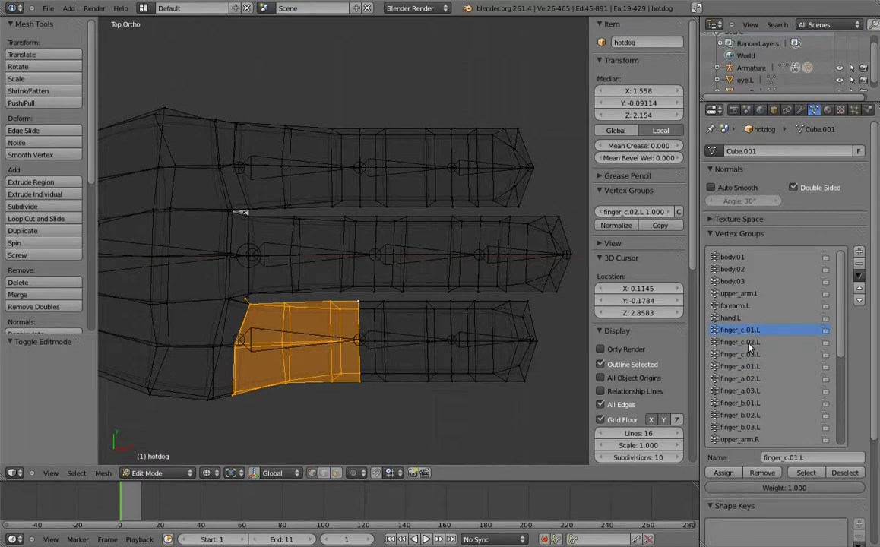
pyautogui.click(724, 473)
pyautogui.keyDown('shift'); pyautogui.moveTo(362, 328); pyautogui.dragTo(400, 329, button='middle'); pyautogui.keyUp('shift')
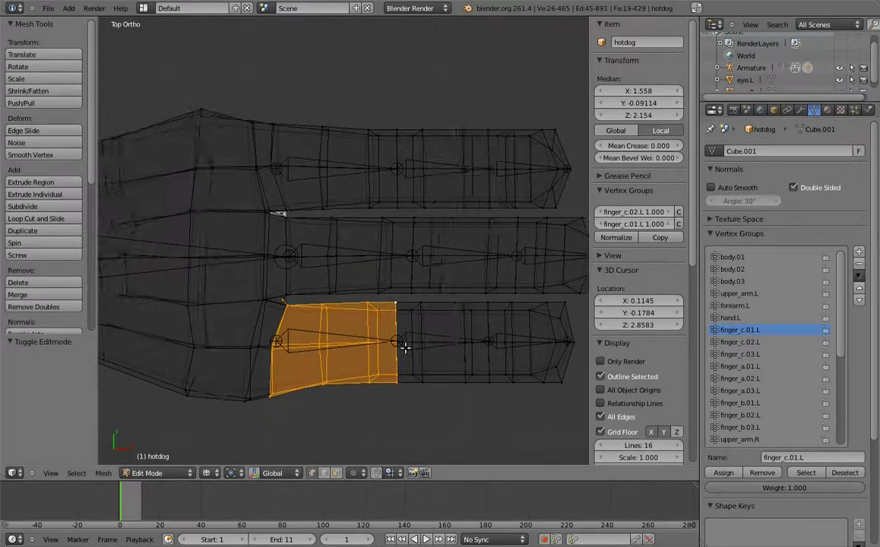
pyautogui.press('Tab')
# Step: Cancel a test rotation of hand.L, then bend finger_c.02.L downward in front view
pyautogui.press('r')
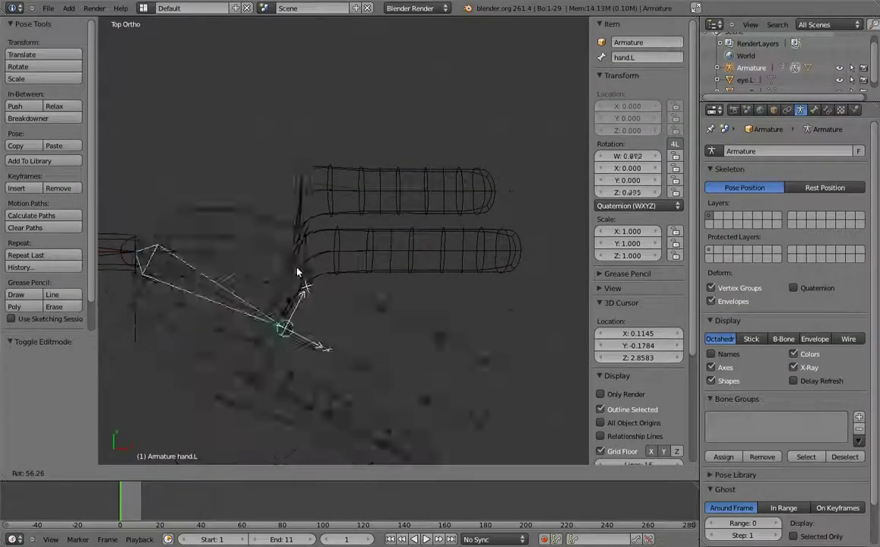
pyautogui.rightClick(422, 314)
pyautogui.rightClick(462, 310)
pyautogui.moveTo(458, 309); pyautogui.dragTo(408, 309, button='middle')
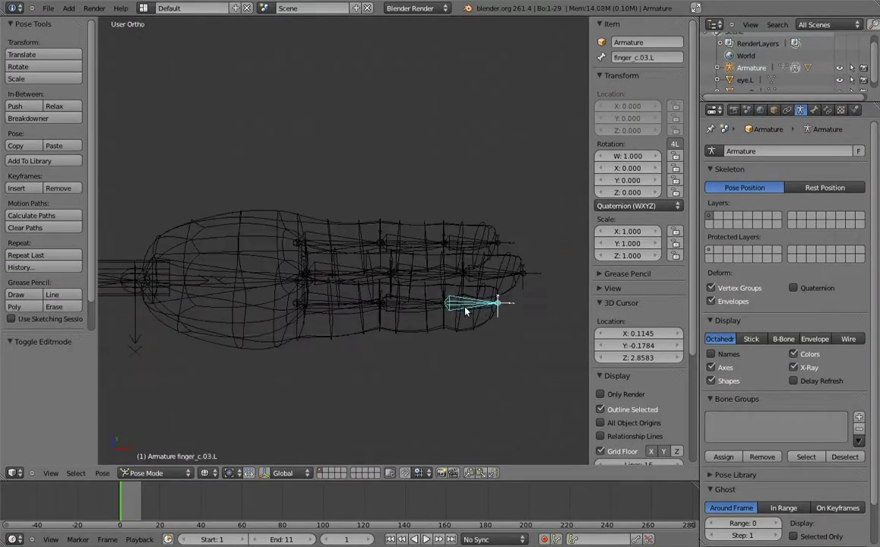
pyautogui.rightClick(408, 308)
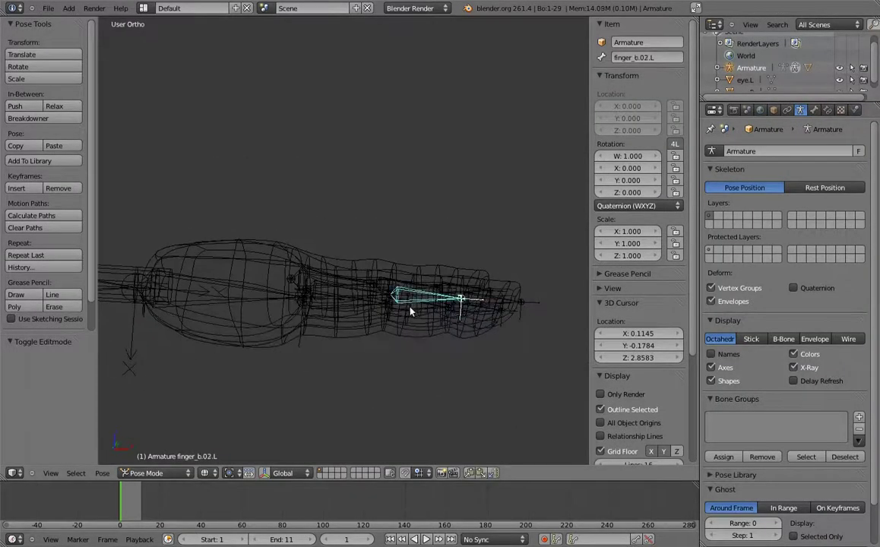
pyautogui.press('z')
pyautogui.press('KP_1')
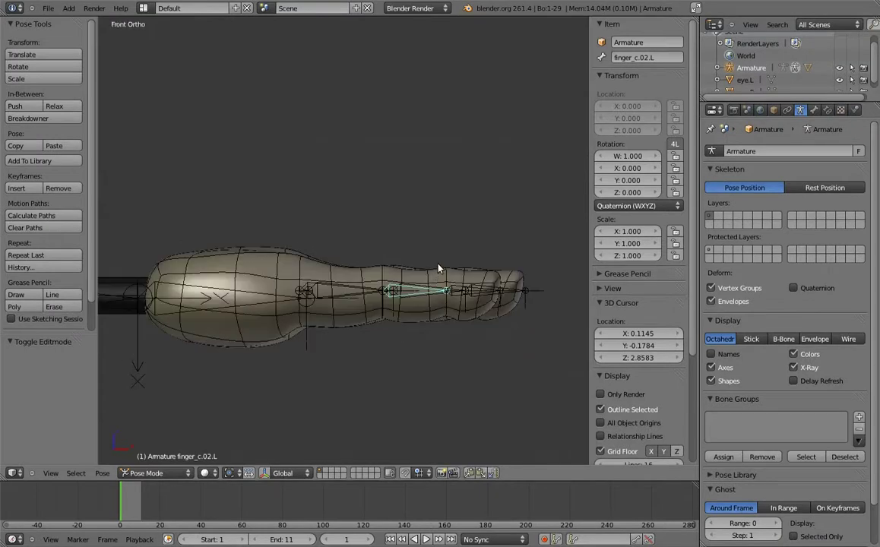
pyautogui.press('r')
pyautogui.click(382, 316)
# Step: Bend the finger_c.03.L tip and finger_c.01.L base bones to test the finger weights
pyautogui.rightClick(362, 348)
pyautogui.press('r')
pyautogui.click(323, 384)
pyautogui.moveTo(331, 379); pyautogui.dragTo(327, 323, button='middle')
pyautogui.rightClick(327, 322)
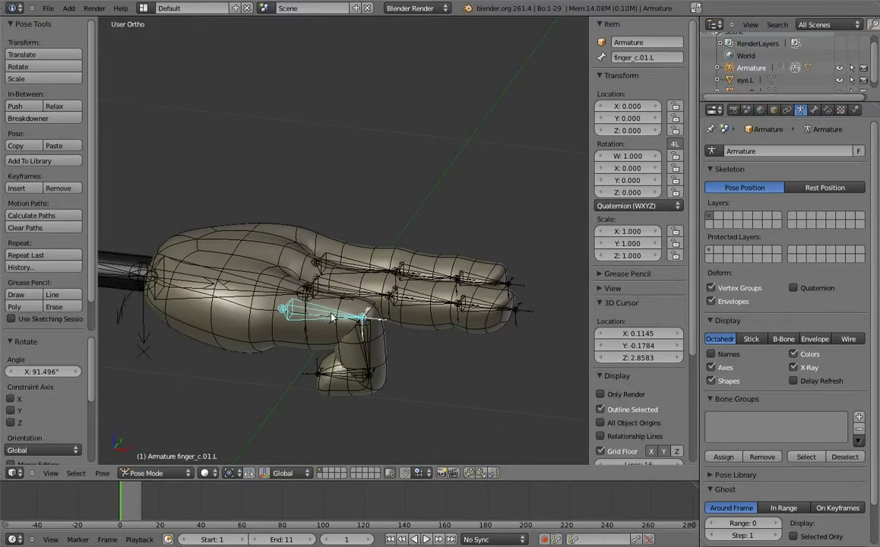
pyautogui.press('KP_1')
pyautogui.press('r')
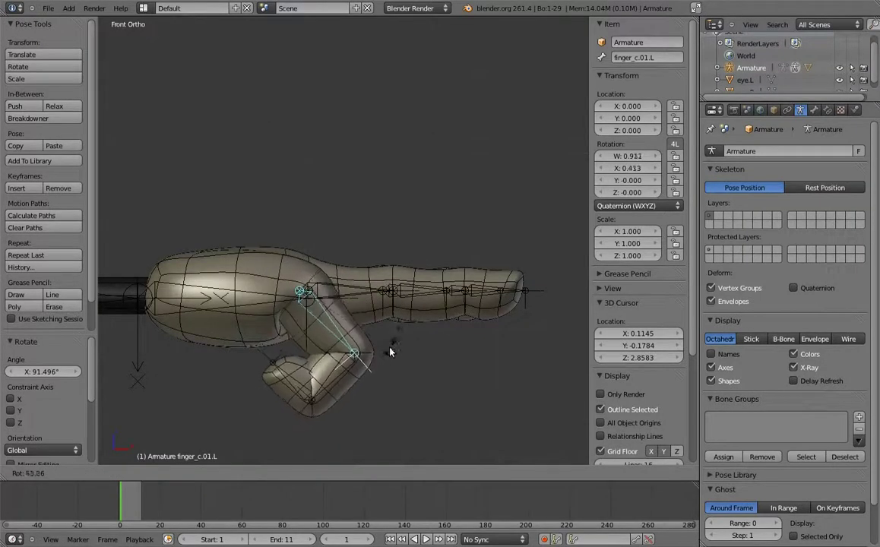
pyautogui.click(390, 352)
pyautogui.scroll(2, 379, 263)
pyautogui.scroll(2, 379, 263)
# Step: In the hotdog mesh's Edit Mode, select the finger's knuckle edge loop and assign it to hand.L
pyautogui.hotkey('ctrl', 'Tab')
pyautogui.rightClick(379, 263)
pyautogui.press('Tab')
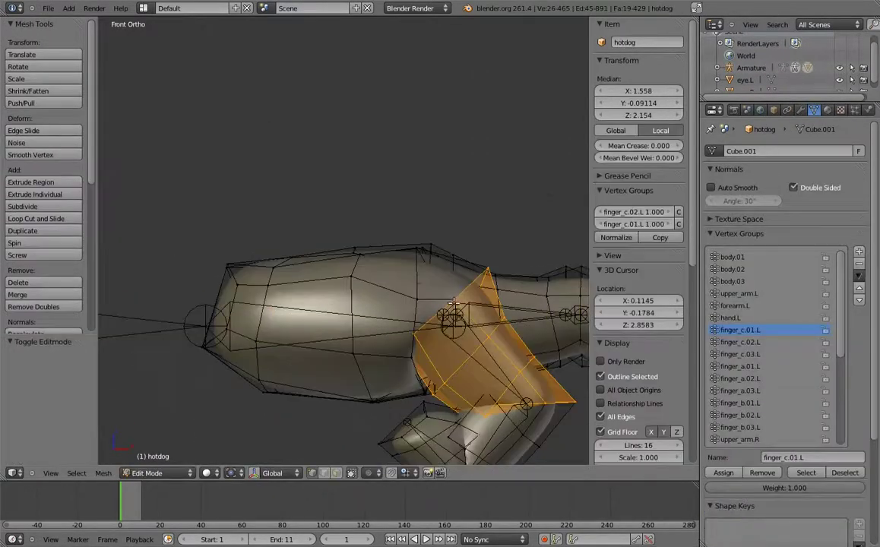
pyautogui.scroll(2, 454, 303)
pyautogui.press('z')
pyautogui.moveTo(454, 302)
pyautogui.mouseDown(button='middle')
pyautogui.moveTo(337, 329)
pyautogui.moveTo(385, 271)
pyautogui.moveTo(399, 283)
pyautogui.mouseUp(button='middle')
pyautogui.press('z')
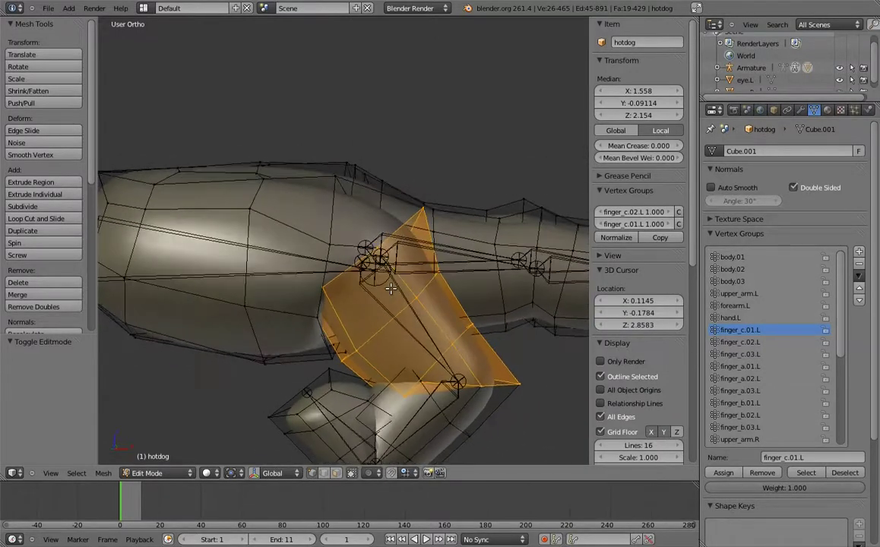
pyautogui.keyDown('alt'); pyautogui.rightClick(363, 203); pyautogui.keyUp('alt')
pyautogui.press('z')
pyautogui.moveTo(371, 214)
pyautogui.mouseDown(button='middle')
pyautogui.moveTo(343, 255)
pyautogui.moveTo(240, 247)
pyautogui.moveTo(366, 210)
pyautogui.moveTo(269, 282)
pyautogui.moveTo(330, 379)
pyautogui.moveTo(323, 406)
pyautogui.moveTo(411, 261)
pyautogui.moveTo(426, 266)
pyautogui.mouseUp(button='middle')
pyautogui.press('z')
pyautogui.click(724, 473)
# Step: Back in Pose Mode, bend finger_c.01.L again to check the knuckle deformation
pyautogui.moveTo(578, 357)
pyautogui.mouseDown(button='middle')
pyautogui.moveTo(422, 255)
pyautogui.moveTo(409, 226)
pyautogui.moveTo(406, 302)
pyautogui.mouseUp(button='middle')
pyautogui.press('Tab')
pyautogui.press('KP_1')
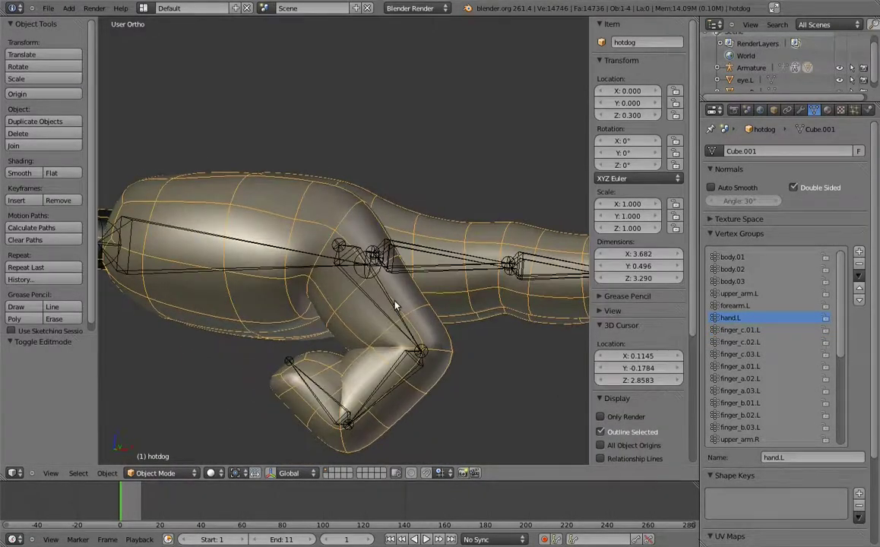
pyautogui.rightClick(394, 310)
pyautogui.press('r')
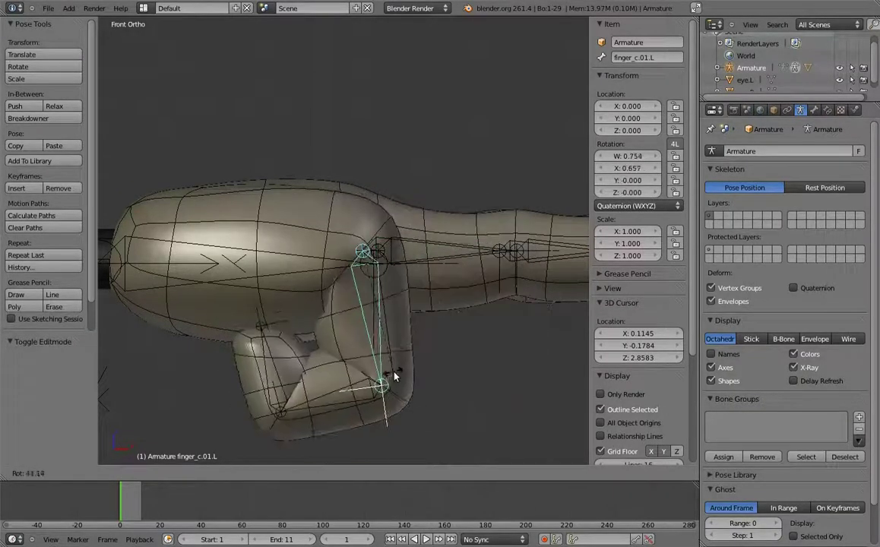
pyautogui.click(402, 327)
# Step: Select all bones in top view and clear their pose rotation with Alt+R
pyautogui.scroll(-3, 429, 247)
pyautogui.moveTo(430, 247); pyautogui.dragTo(343, 343, button='middle')
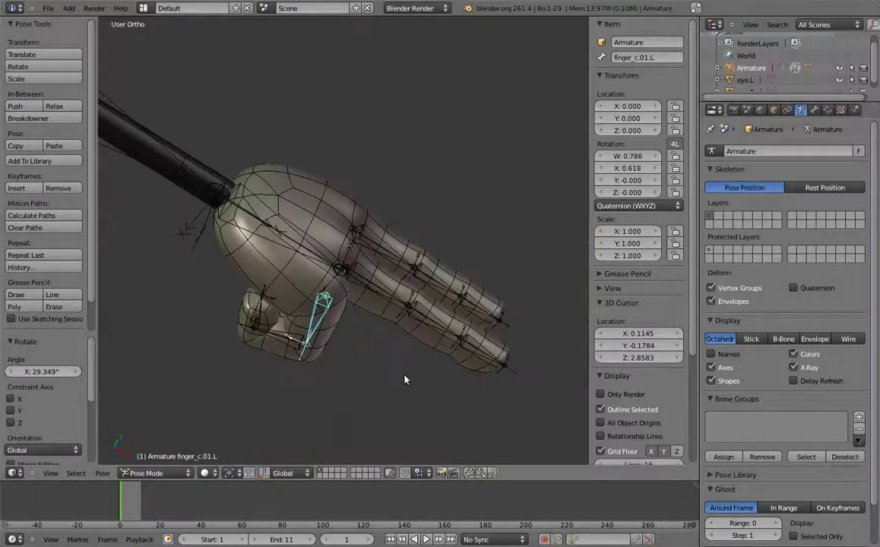
pyautogui.press('KP_7')
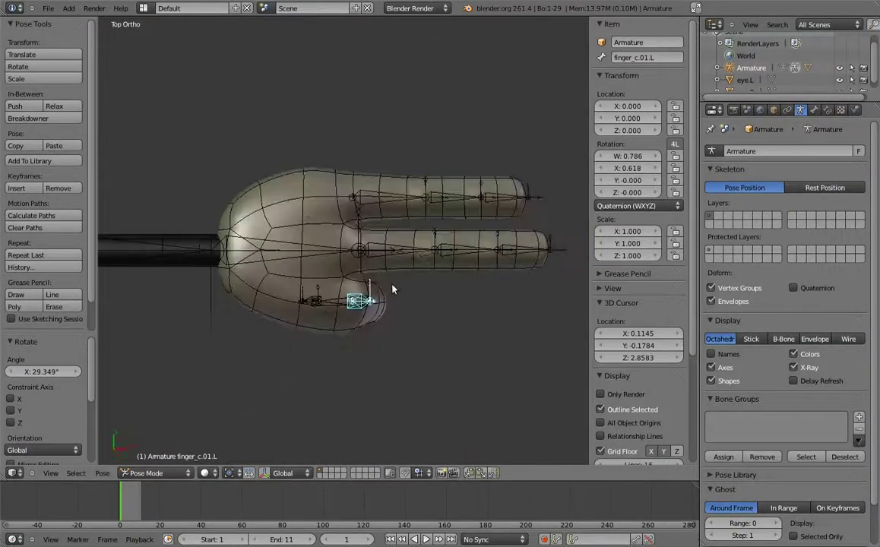
pyautogui.scroll(3, 395, 329)
pyautogui.press('a')
pyautogui.hotkey('alt', 'r')
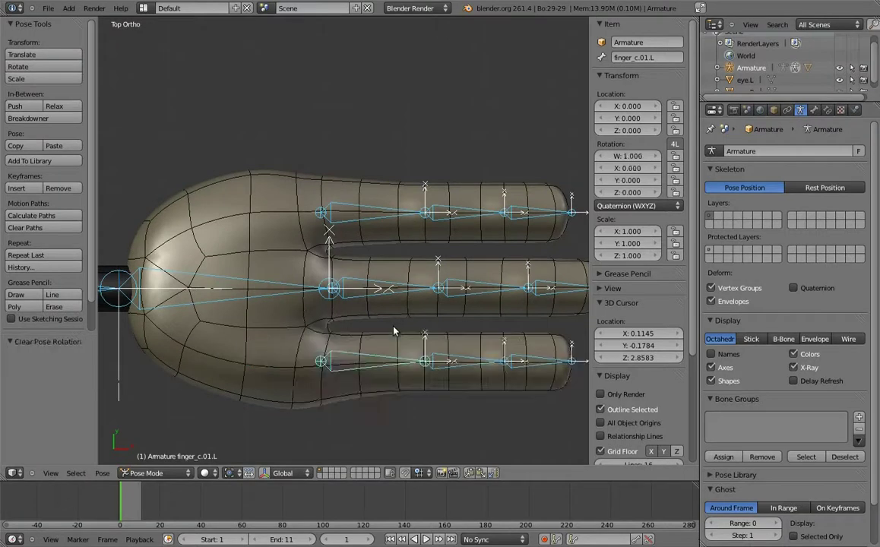
# Step: Edit the hotdog mesh, box-select the middle fingertip's vertices, and choose the finger_b.03.L group
pyautogui.rightClick(500, 266)
pyautogui.press('Tab')
pyautogui.scroll(2, 440, 307)
pyautogui.keyDown('shift'); pyautogui.moveTo(454, 293); pyautogui.dragTo(490, 280, button='middle'); pyautogui.keyUp('shift')
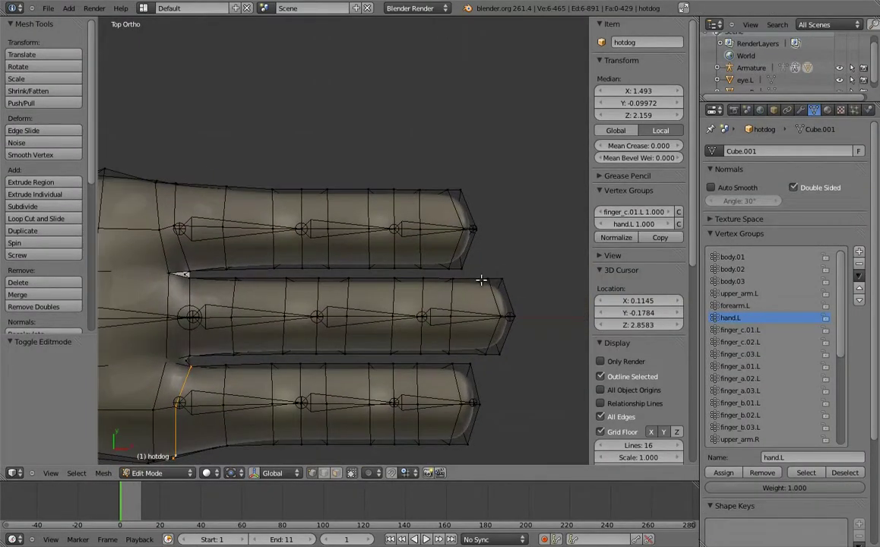
pyautogui.press('z')
pyautogui.rightClick(420, 277)
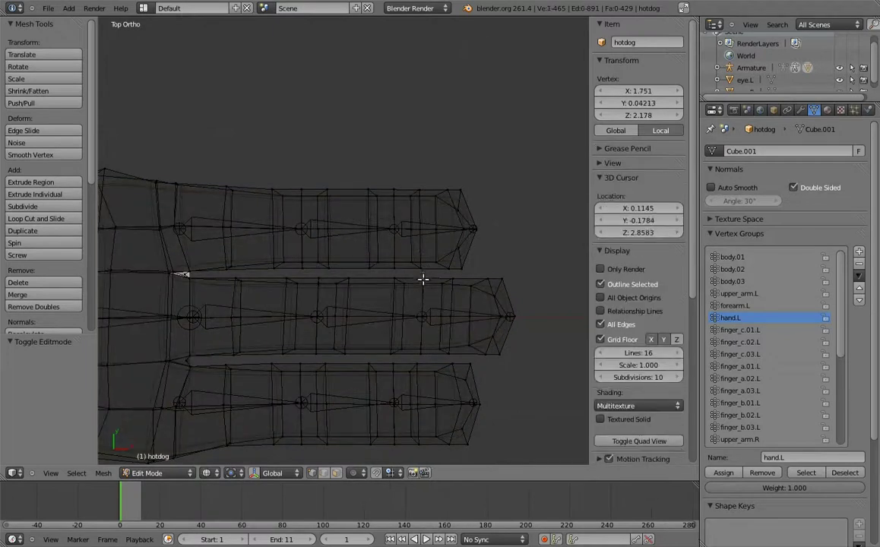
pyautogui.press('b')
pyautogui.moveTo(417, 275); pyautogui.dragTo(533, 358)
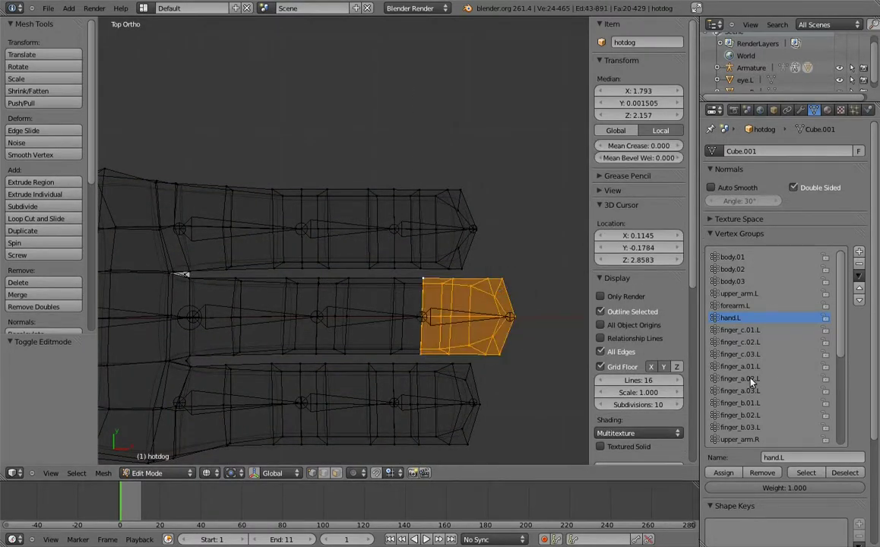
pyautogui.click(749, 427)
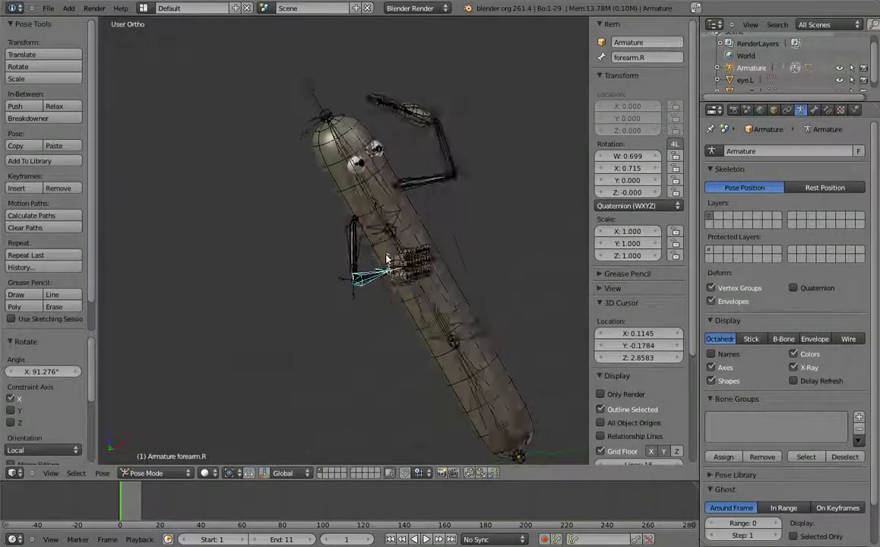
# Step: Curl finger_c.03.R and the next right-hand finger bone about the X axis
pyautogui.scroll(4, 393, 288)
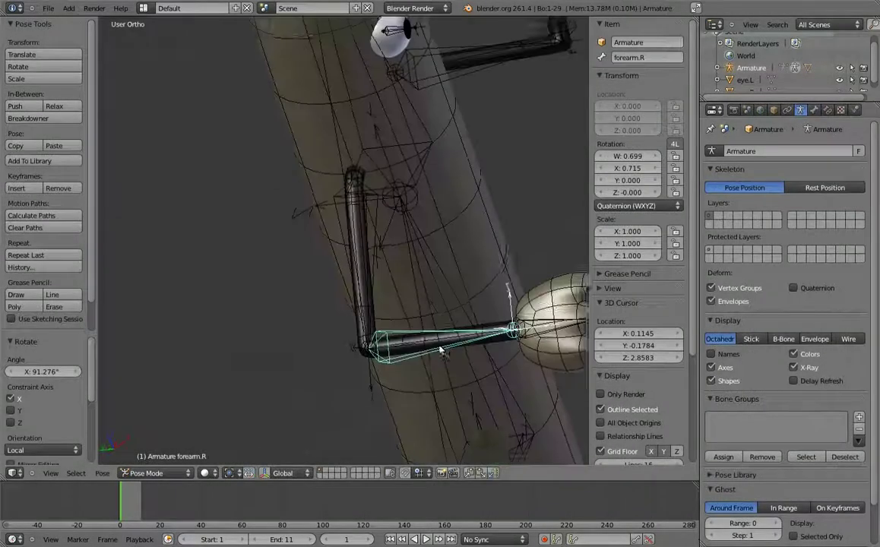
pyautogui.scroll(4, 293, 208)
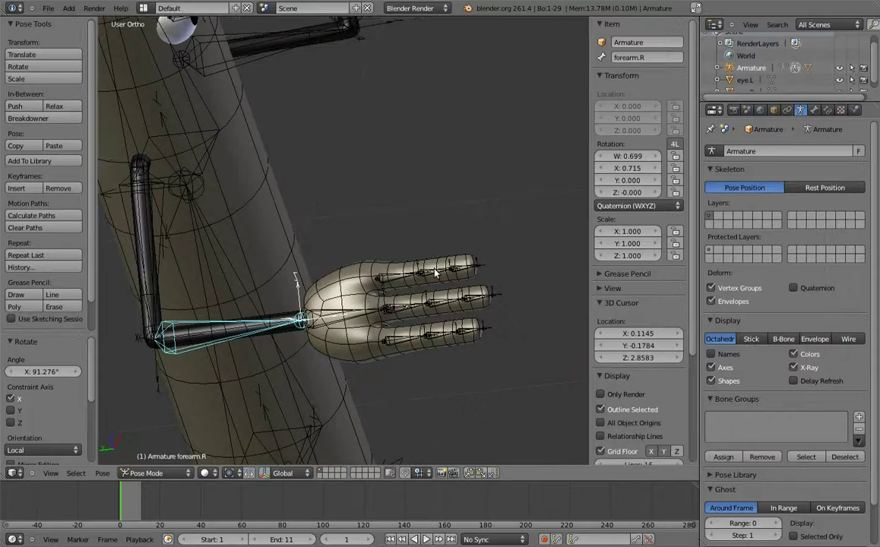
pyautogui.rightClick(466, 269)
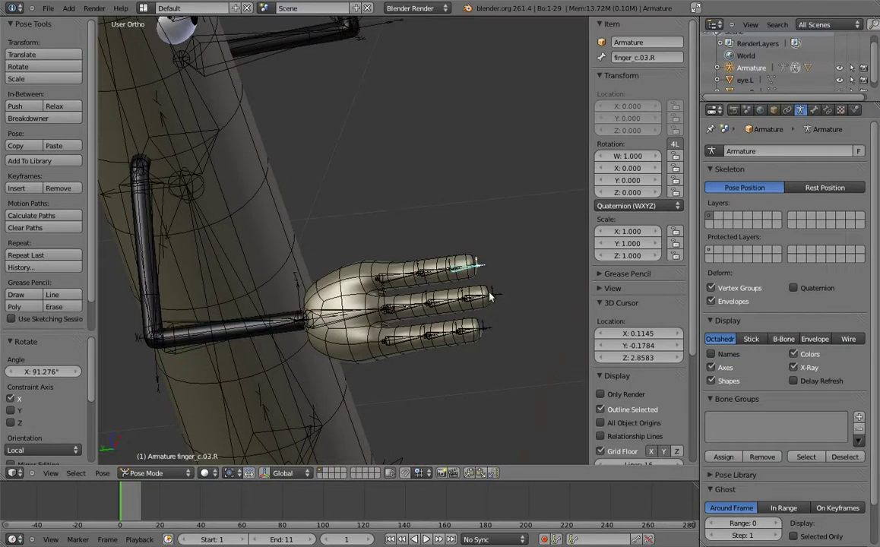
pyautogui.press('r')
pyautogui.press('x')
pyautogui.press('x')
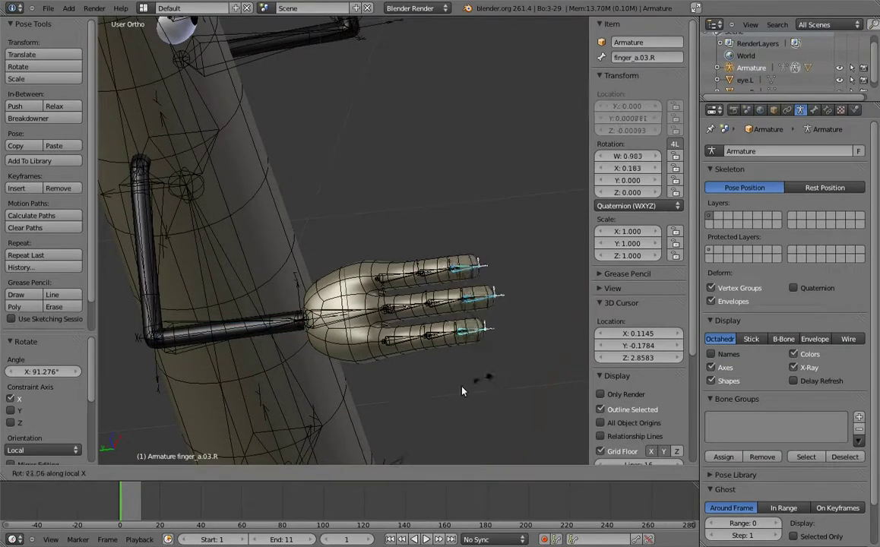
pyautogui.click(372, 374)
pyautogui.rightClick(424, 269)
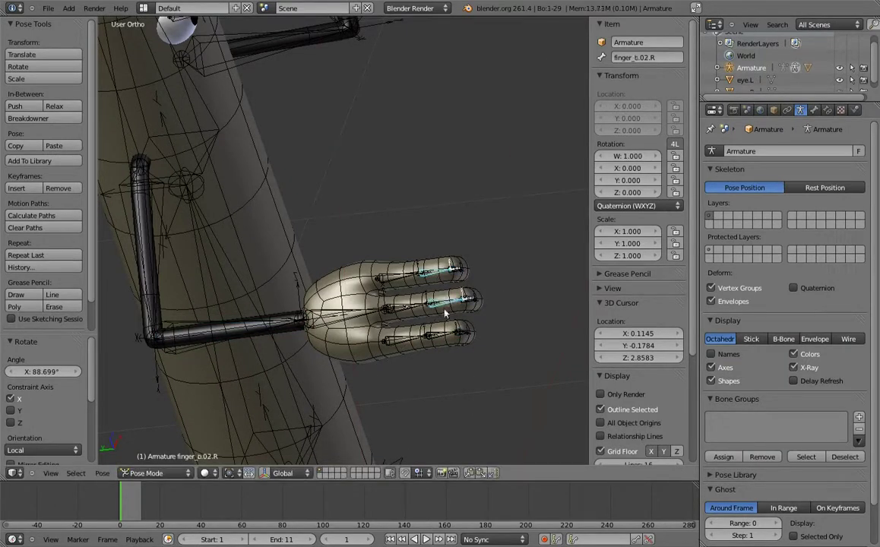
pyautogui.press('r')
pyautogui.press('x')
pyautogui.press('x')
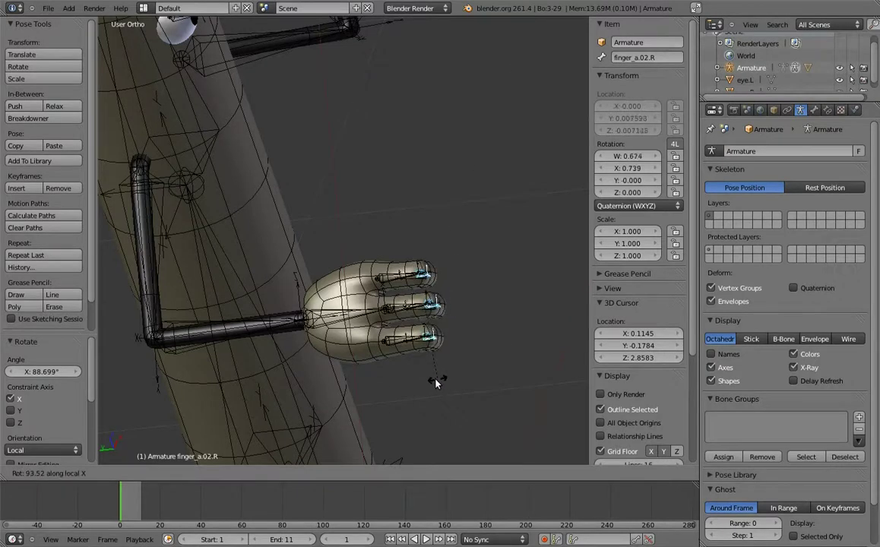
pyautogui.click(393, 293)
# Step: Select hand.R and the three finger base bones and try an X rotation, cancelling it
pyautogui.rightClick(385, 282)
pyautogui.rightClick(389, 308)
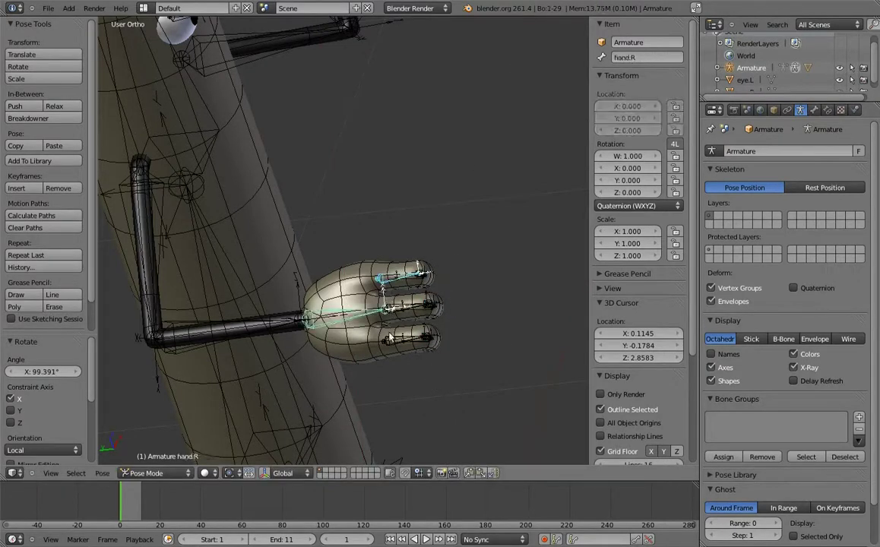
pyautogui.rightClick(411, 277)
pyautogui.keyDown('shift'); pyautogui.rightClick(410, 306); pyautogui.keyUp('shift')
pyautogui.keyDown('shift'); pyautogui.rightClick(410, 340); pyautogui.keyUp('shift')
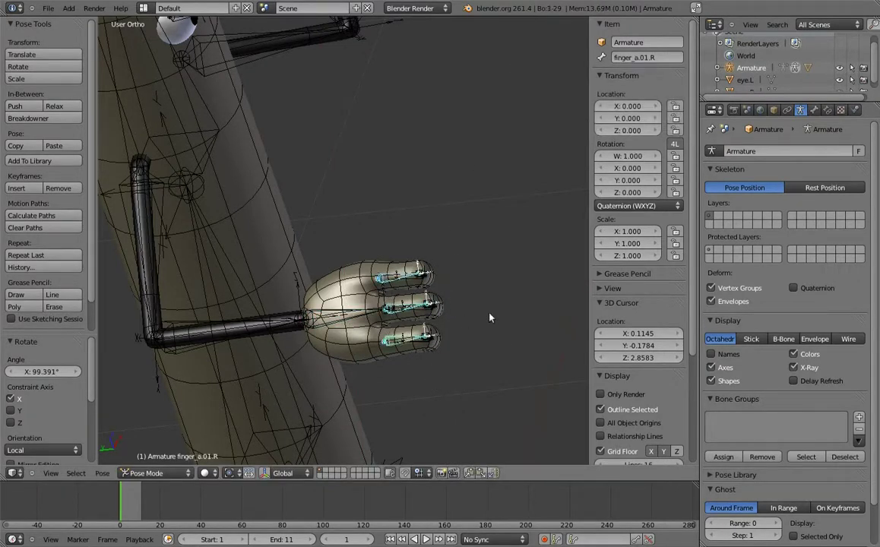
pyautogui.press('r')
pyautogui.press('x')
pyautogui.press('Escape')
# Step: Undo the curls, clear all bone rotations back to the rest pose, and view from the front
pyautogui.hotkey('ctrl', 'z')
pyautogui.scroll(-5, 406, 319)
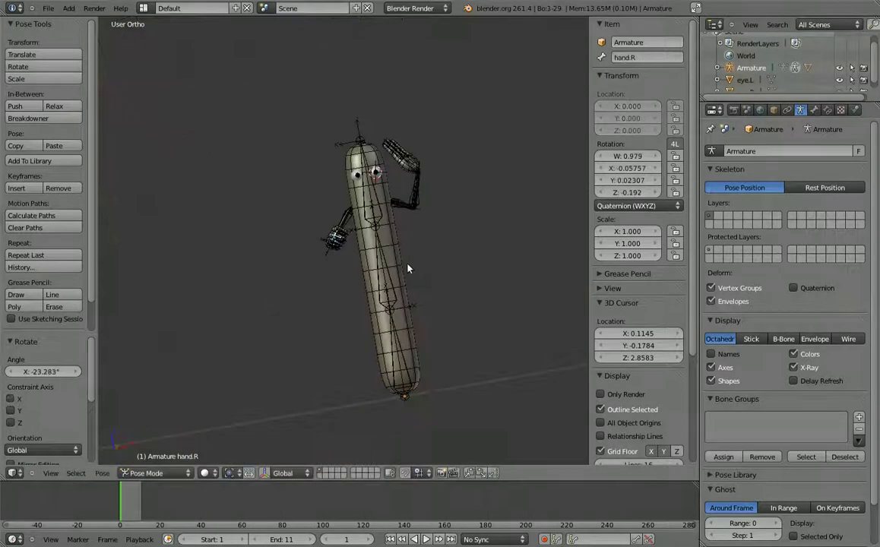
pyautogui.hotkey('ctrl', 'z')
pyautogui.press('a')
pyautogui.hotkey('alt', 'r')
pyautogui.press('a')
pyautogui.press('KP_1')
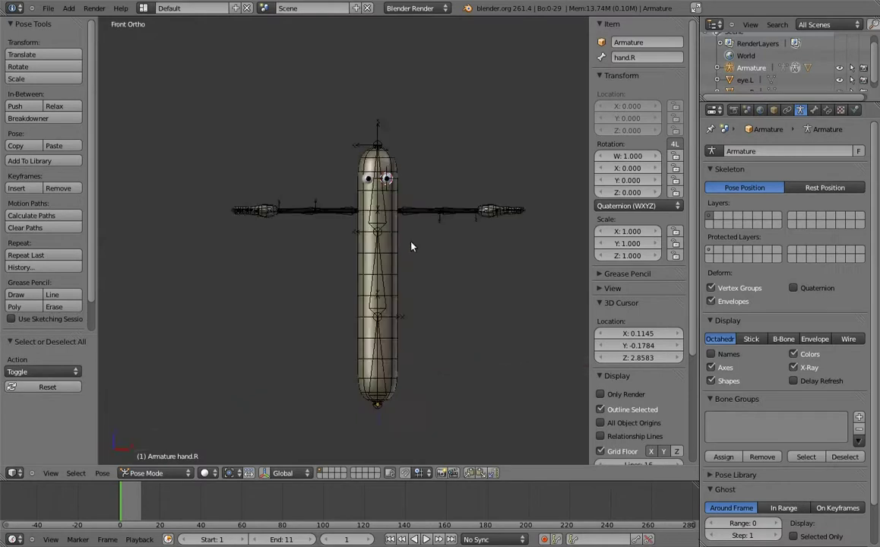
# Step: Leave Pose Mode and select the left eyeball object eye.L
pyautogui.rightClick(389, 251)
pyautogui.scroll(5, 423, 212)
pyautogui.scroll(5, 349, 291)
pyautogui.moveTo(349, 291)
pyautogui.mouseDown(button='middle')
pyautogui.moveTo(387, 257)
pyautogui.moveTo(353, 177)
pyautogui.mouseUp(button='middle')
pyautogui.hotkey('ctrl', 'Tab')
pyautogui.rightClick(352, 174)
# Step: Parent the left eyeball to the eye.L bone with Ctrl+P > Bone
pyautogui.keyDown('shift'); pyautogui.rightClick(366, 189); pyautogui.keyUp('shift')
pyautogui.hotkey('ctrl', 'Tab')
pyautogui.hotkey('ctrl', 'p')
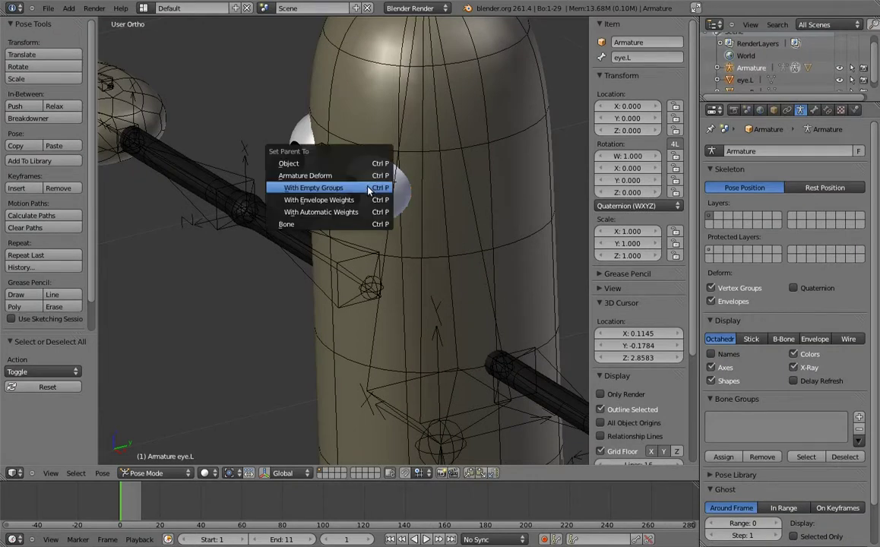
pyautogui.click(323, 225)
pyautogui.moveTo(323, 225); pyautogui.dragTo(316, 175, button='middle')
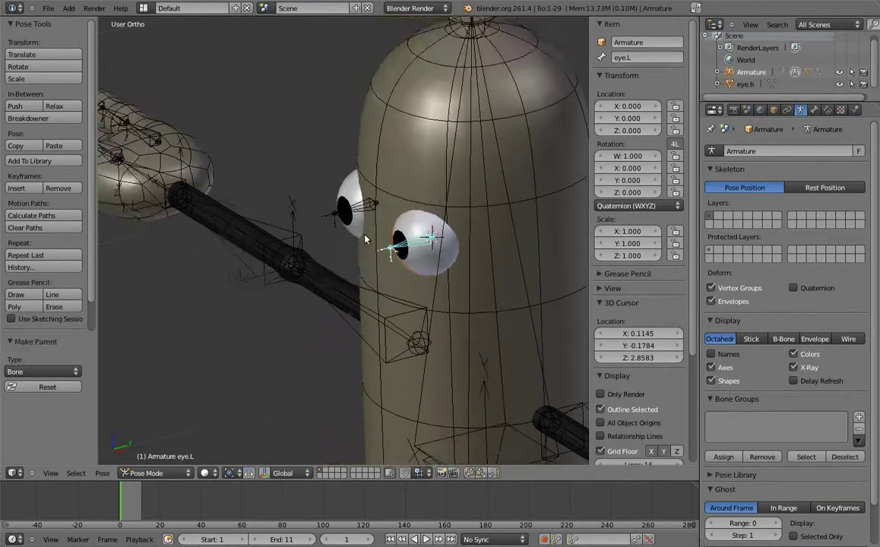
# Step: Parent the right eyeball mesh to the eye.R bone the same way
pyautogui.hotkey('ctrl', 'Tab')
pyautogui.rightClick(346, 199)
pyautogui.keyDown('shift'); pyautogui.rightClick(362, 218); pyautogui.keyUp('shift')
pyautogui.hotkey('ctrl', 'Tab')
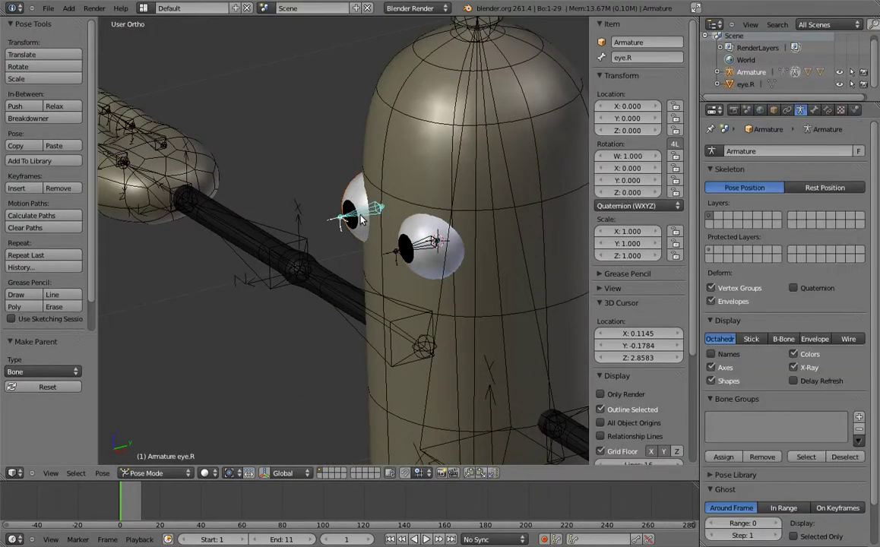
pyautogui.hotkey('ctrl', 'p')
pyautogui.click(362, 221)
pyautogui.moveTo(362, 220); pyautogui.dragTo(368, 225, button='middle')
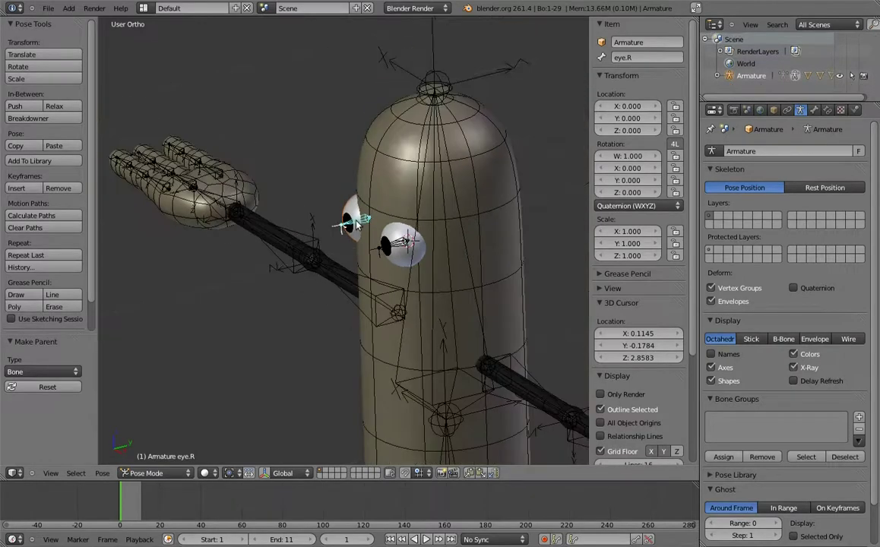
# Step: Test-rotate the eye.L and eye.R bones to check the eyeballs follow them
pyautogui.rightClick(387, 251)
pyautogui.press('r')
pyautogui.press('r')
pyautogui.click(422, 281)
pyautogui.rightClick(354, 224)
pyautogui.press('r')
pyautogui.press('r')
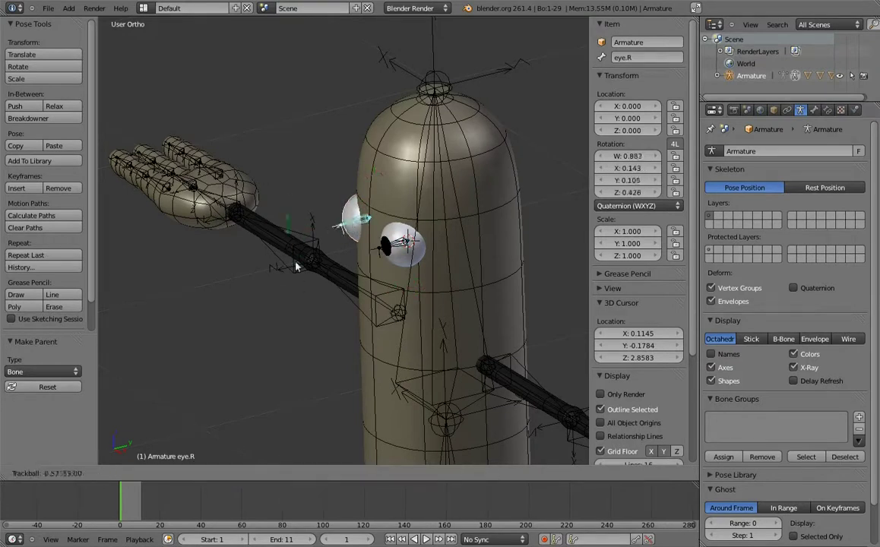
pyautogui.press('Escape')
pyautogui.moveTo(321, 262); pyautogui.dragTo(437, 254, button='middle')
# Step: In front view, bend body.03 and then body.02 by about -29.7°, then select body.01
pyautogui.rightClick(440, 255)
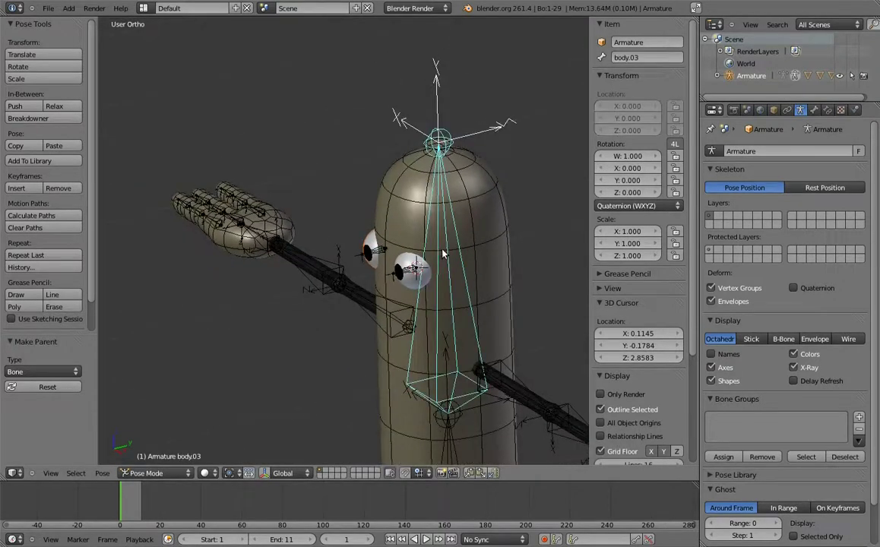
pyautogui.press('KP_1')
pyautogui.scroll(-7, 454, 315)
pyautogui.press('r')
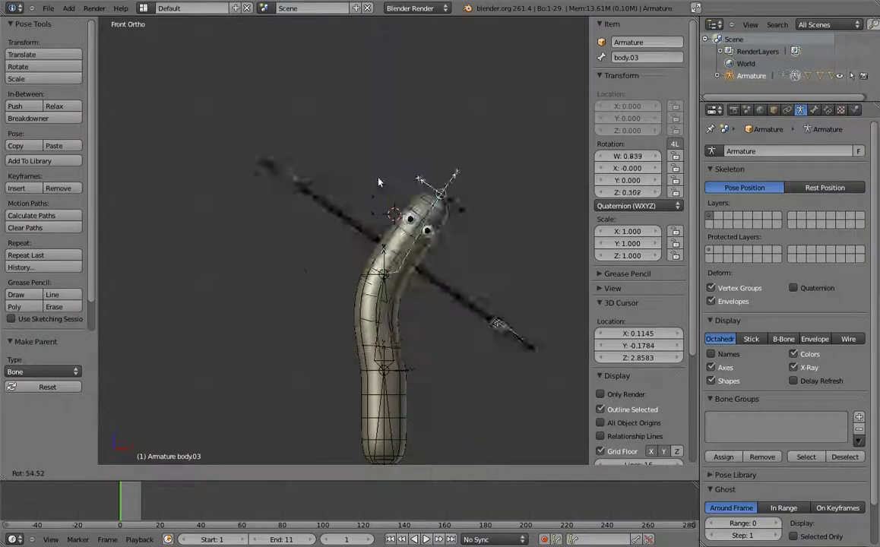
pyautogui.click(357, 208)
pyautogui.rightClick(348, 263)
pyautogui.press('r')
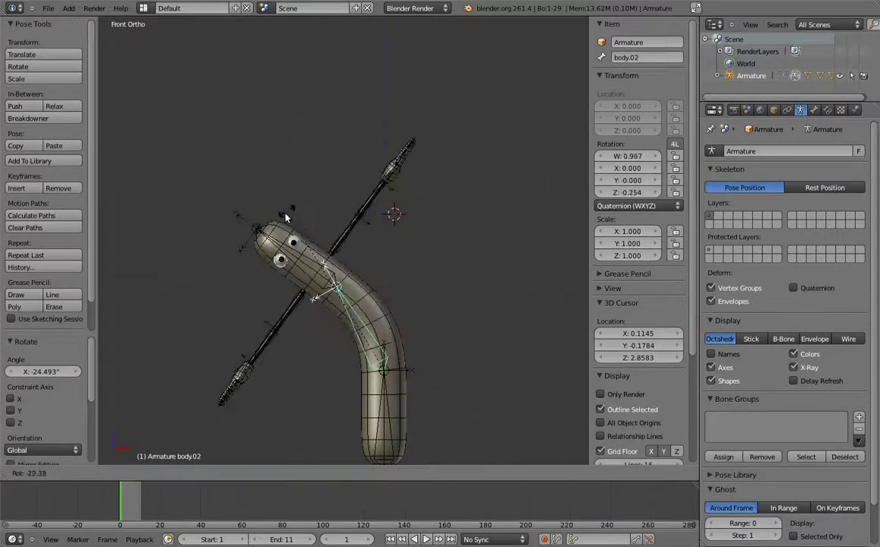
pyautogui.click(338, 173)
pyautogui.scroll(-3, 338, 173)
pyautogui.rightClick(381, 339)
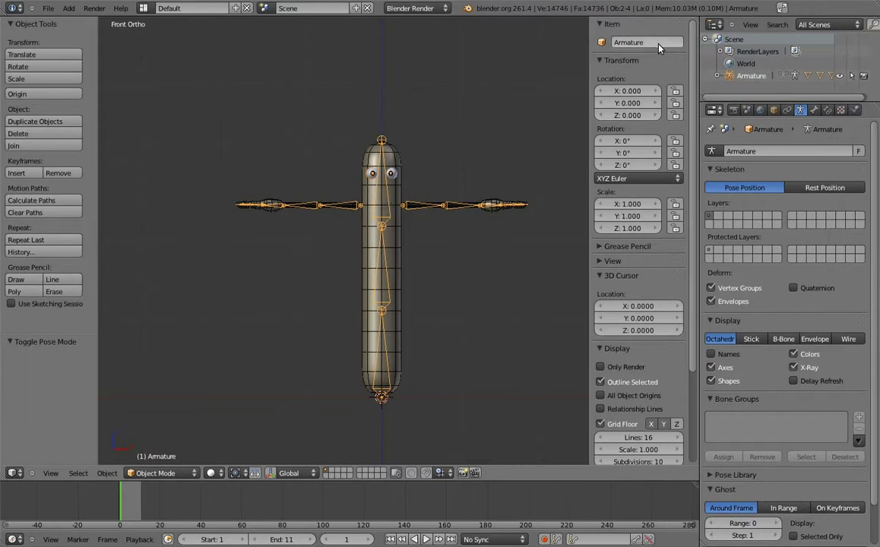
pyautogui.write('rig')
# Step: Rename the armature to rig and add a new bone at the origin, viewed from the side
pyautogui.press('Return')
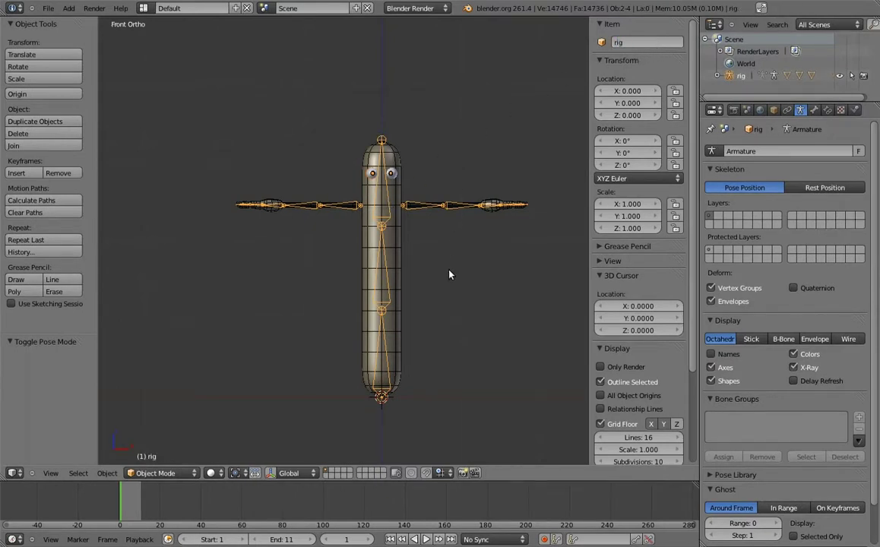
pyautogui.press('Tab')
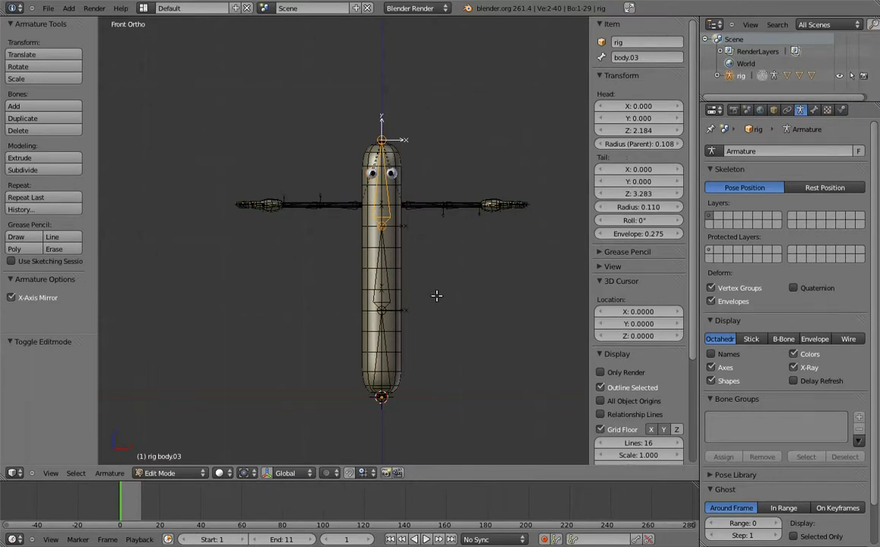
pyautogui.hotkey('shift', 'a')
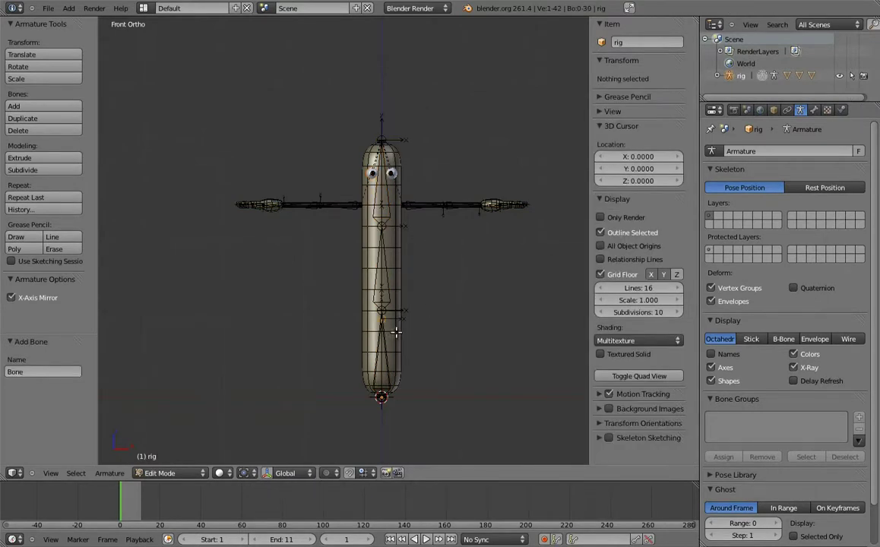
pyautogui.press('KP_3')
pyautogui.scroll(2, 411, 304)
pyautogui.scroll(3, 437, 297)
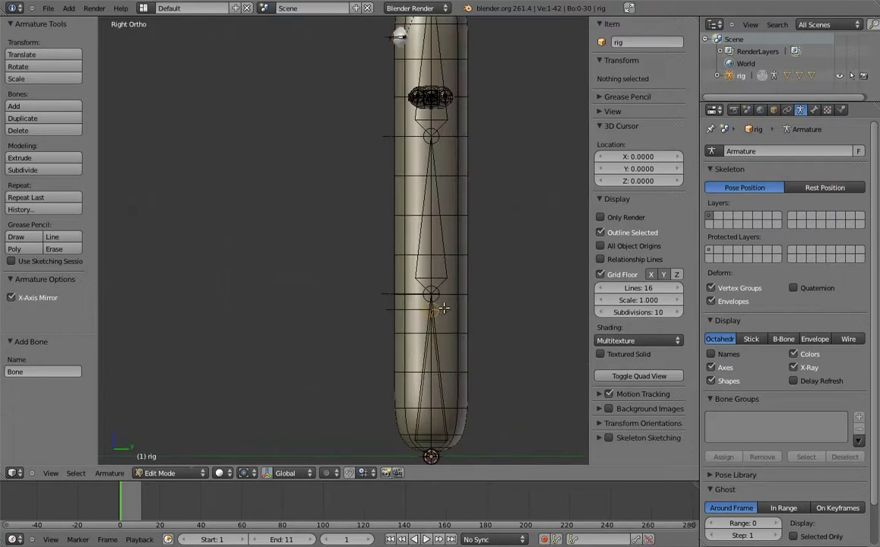
pyautogui.keyDown('shift'); pyautogui.moveTo(454, 319); pyautogui.dragTo(371, 262, button='middle'); pyautogui.keyUp('shift')
# Step: Lay the new bone flat by moving its tail along Y to 2
pyautogui.press('g')
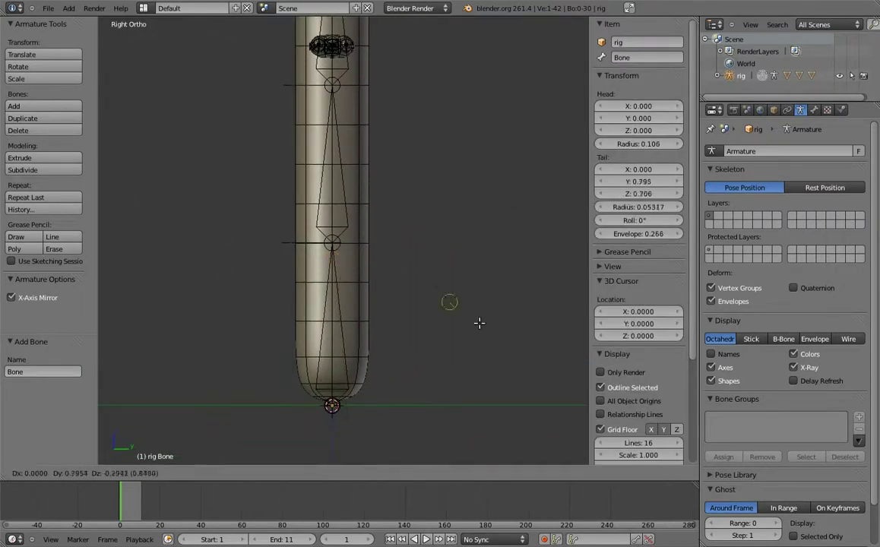
pyautogui.click(500, 414)
pyautogui.scroll(-1, 456, 349)
pyautogui.keyDown('shift'); pyautogui.moveTo(486, 380); pyautogui.dragTo(427, 299, button='middle'); pyautogui.keyUp('shift')
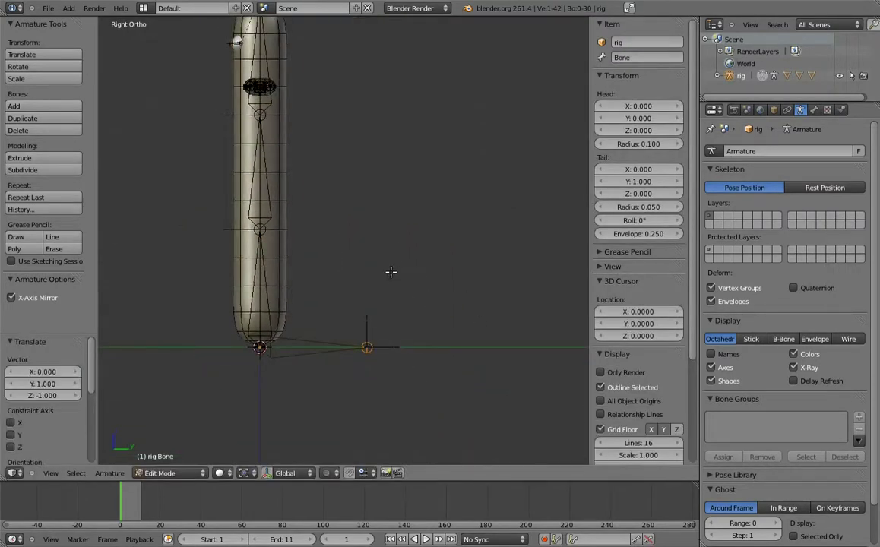
pyautogui.press('g')
pyautogui.press('y')
pyautogui.click(486, 272)
# Step: Parent body.01 to the flat root bone, keeping its offset
pyautogui.scroll(-2, 461, 266)
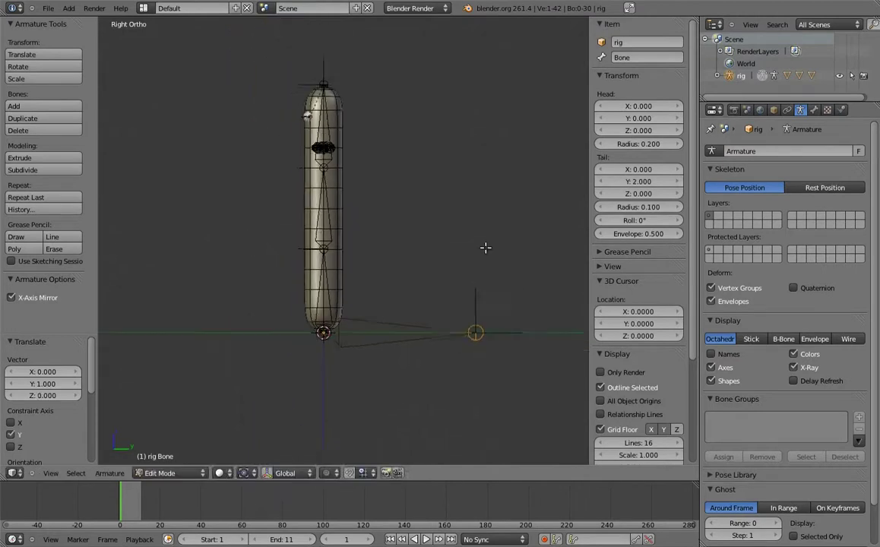
pyautogui.keyDown('shift'); pyautogui.moveTo(485, 266); pyautogui.dragTo(476, 272, button='middle'); pyautogui.keyUp('shift')
pyautogui.rightClick(417, 347)
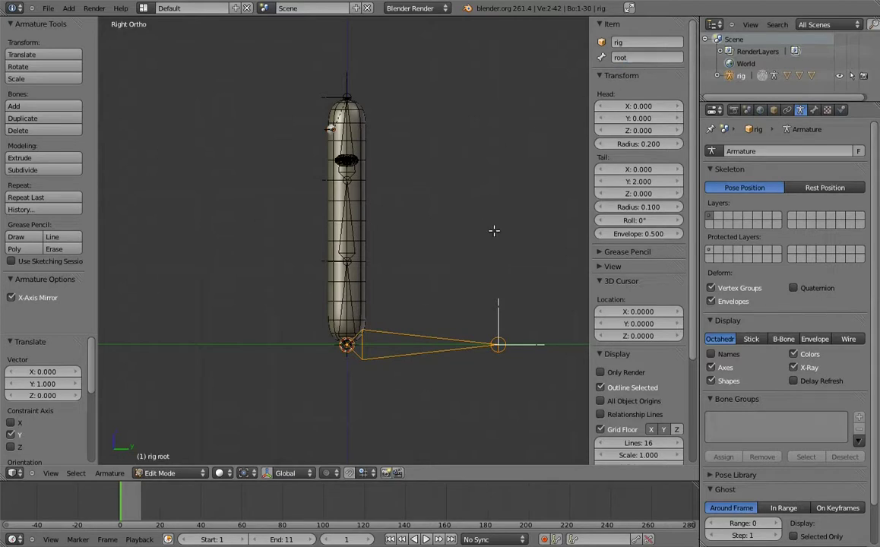
pyautogui.rightClick(345, 297)
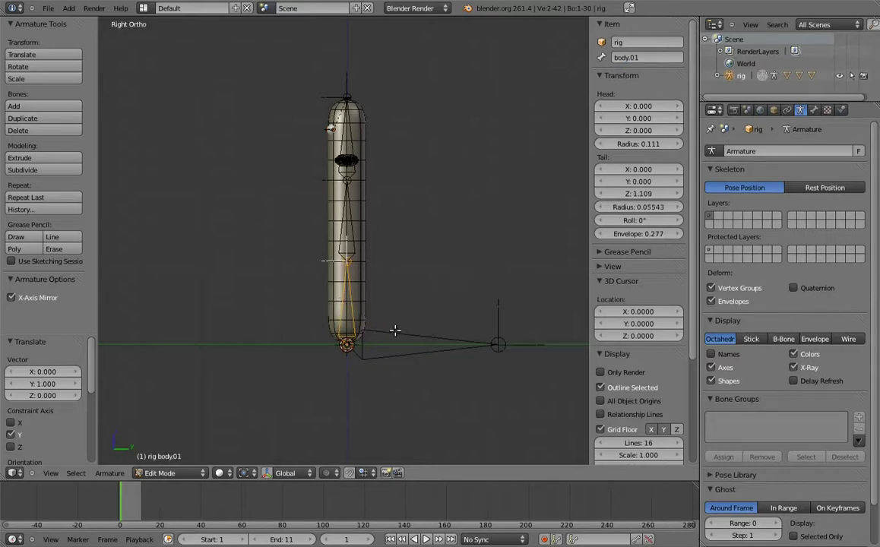
pyautogui.rightClick(395, 331)
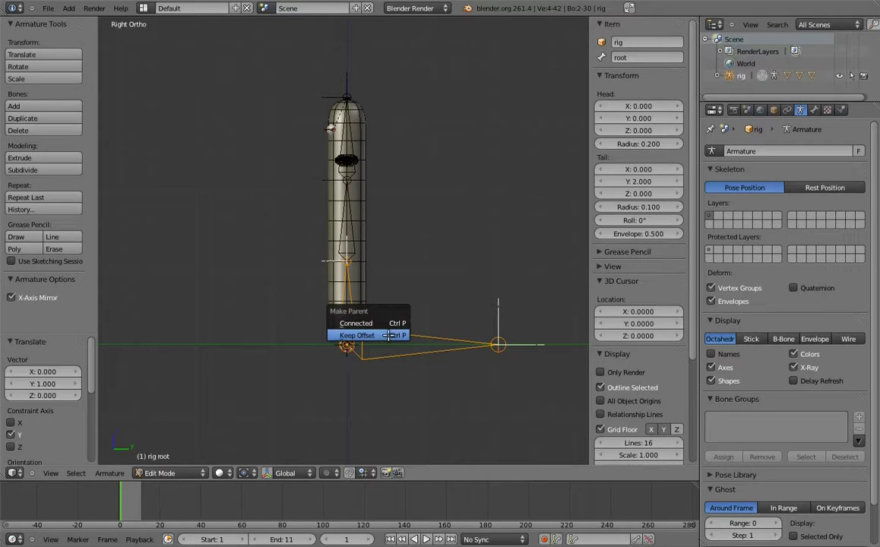
pyautogui.click(389, 336)
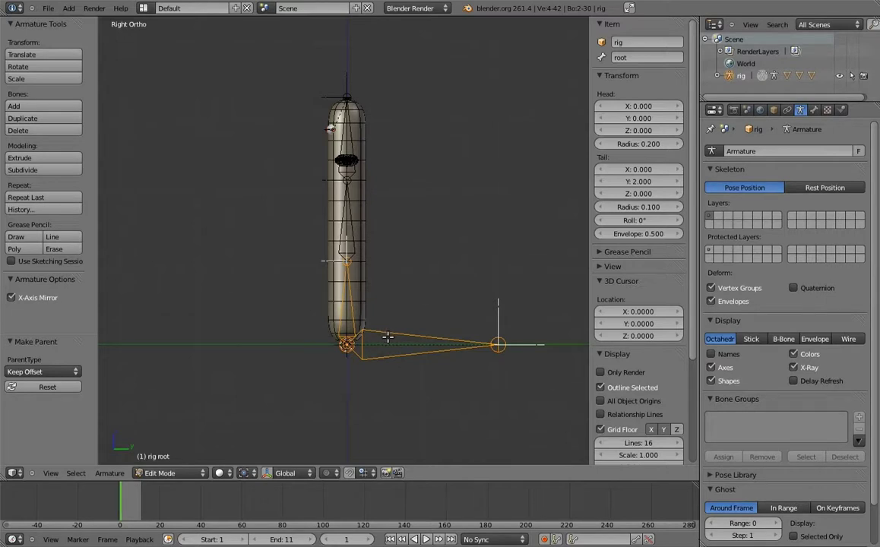
pyautogui.press('Tab')
# Step: In Pose Mode, test moving and rotating the root bone, cancelling each test
pyautogui.hotkey('ctrl', 'Tab')
pyautogui.press('g')
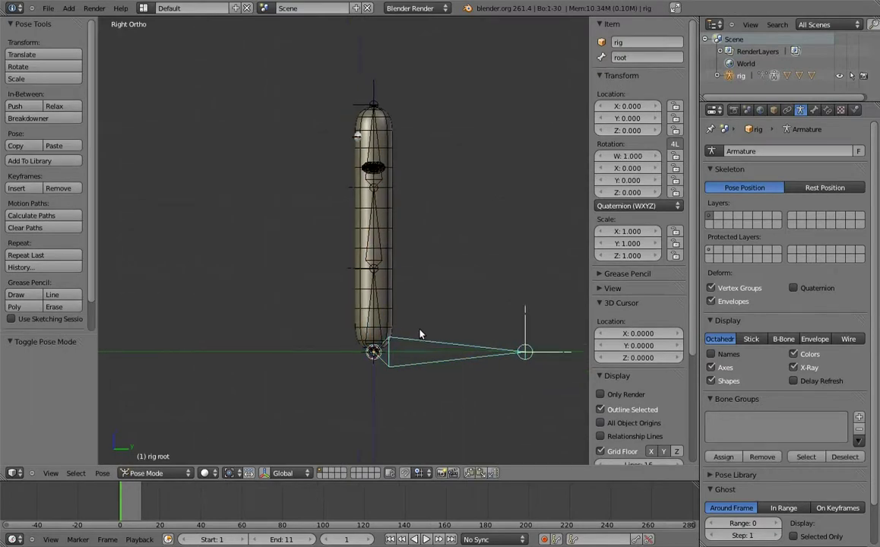
pyautogui.press('Escape')
pyautogui.press('KP_1')
pyautogui.press('r')
pyautogui.press('Escape')
pyautogui.press('g')
pyautogui.press('Escape')
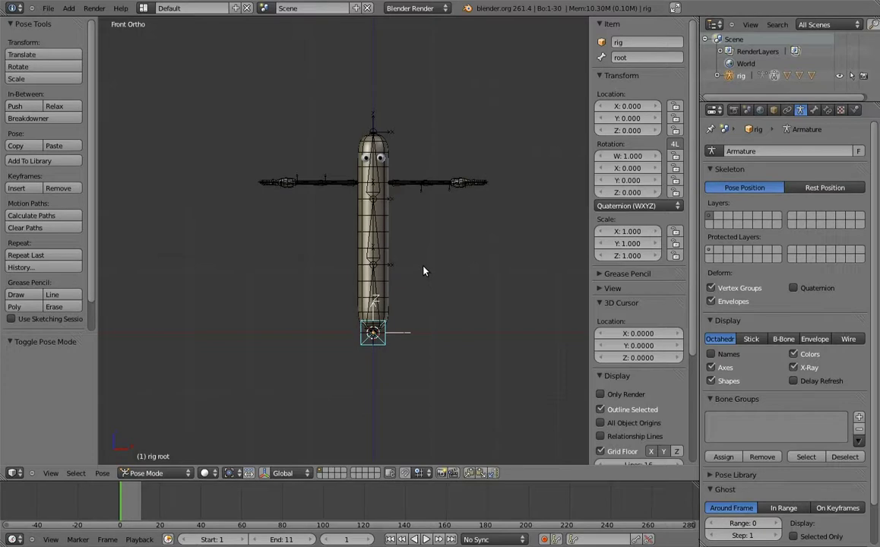
# Step: Select upper_arm.L, show its Bone settings, and undo the last change
pyautogui.rightClick(403, 184)
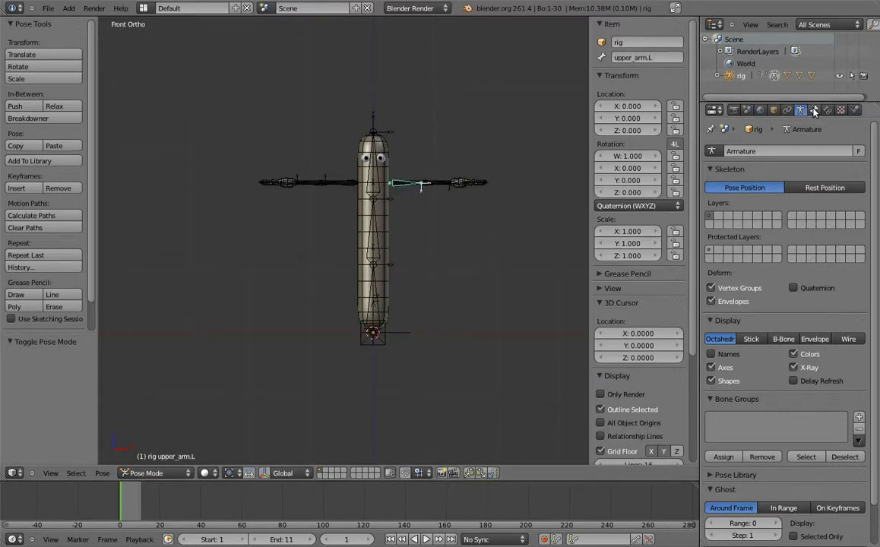
pyautogui.click(814, 111)
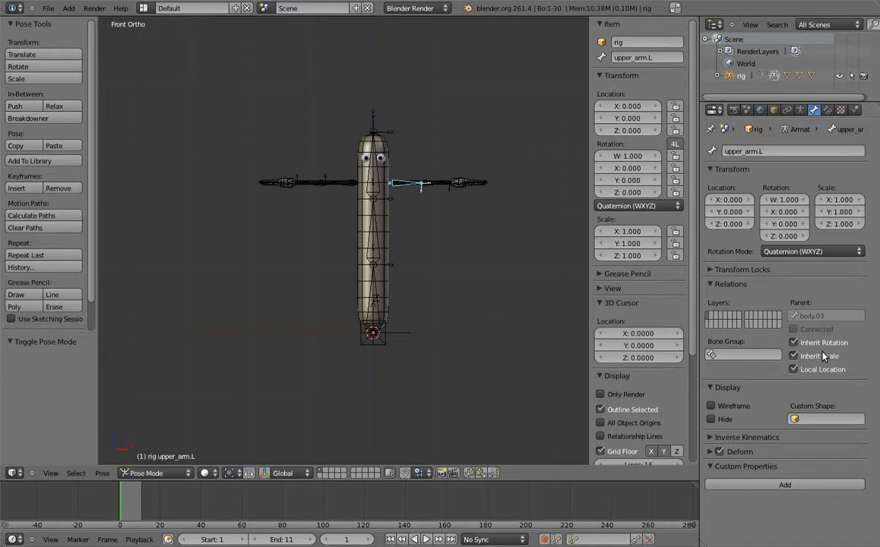
pyautogui.hotkey('ctrl', 'z')
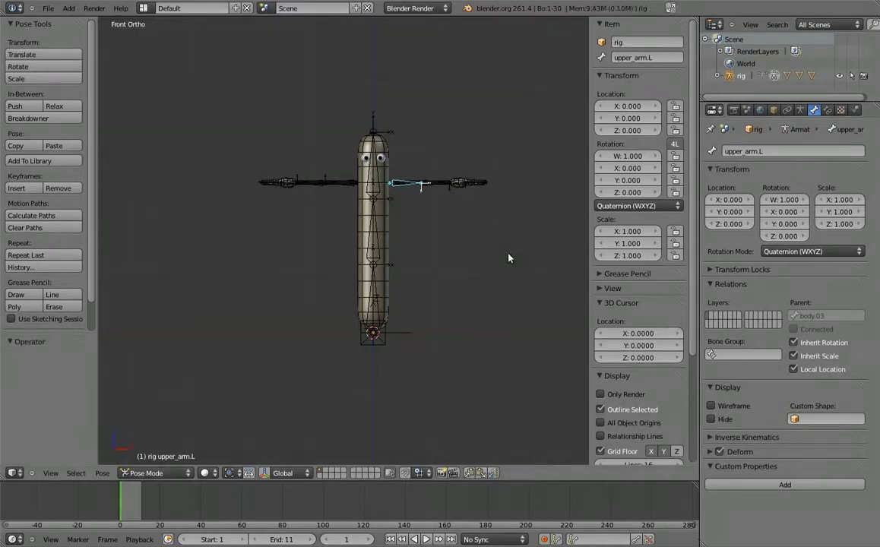
# Step: Duplicate body.03 and body.02 and place the copies beside the body along X
pyautogui.press('Tab')
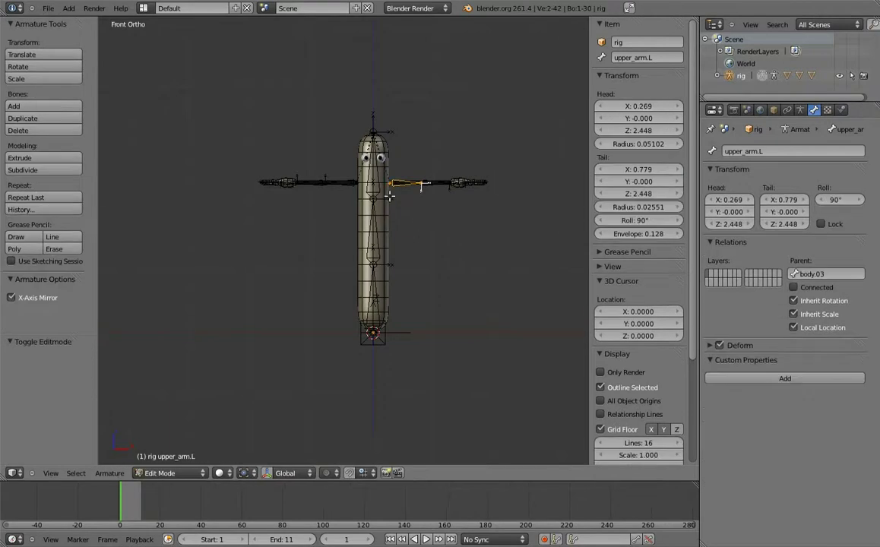
pyautogui.rightClick(385, 203)
pyautogui.hotkey('shift', 'd')
pyautogui.press('x')
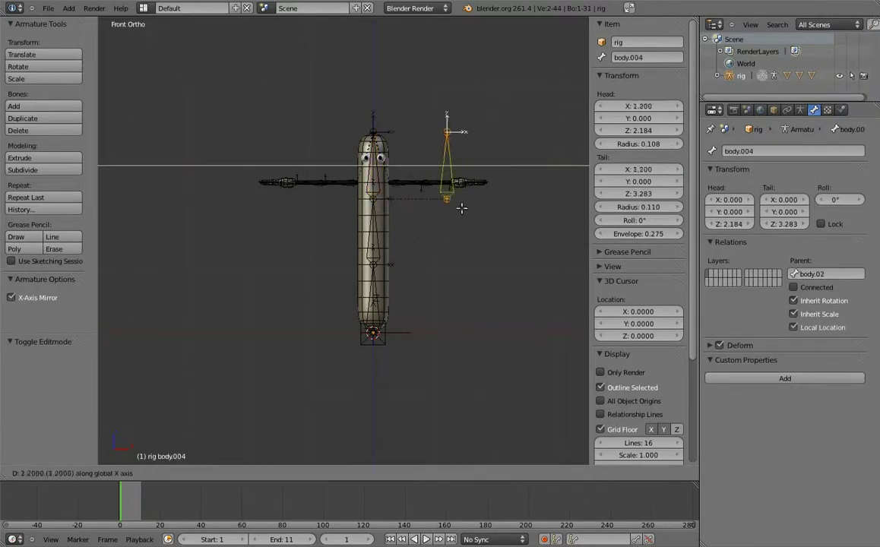
pyautogui.click(511, 219)
pyautogui.rightClick(390, 305)
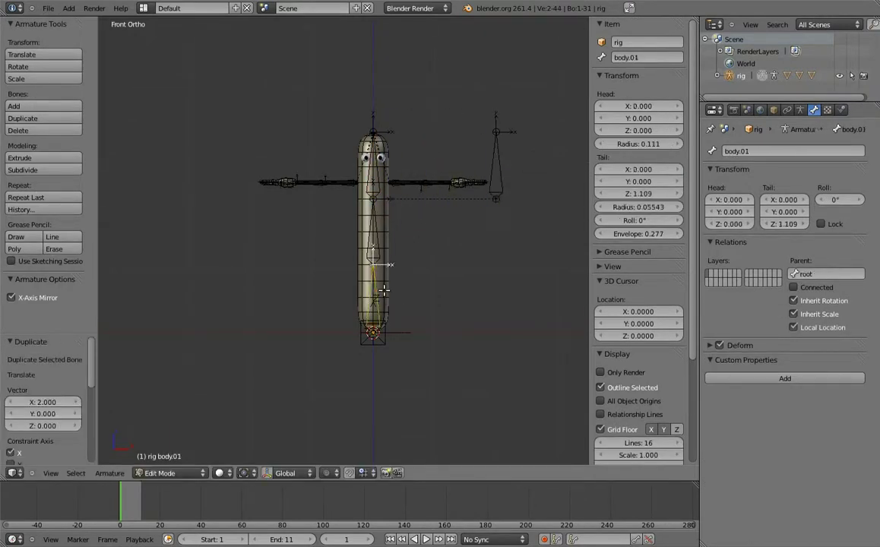
pyautogui.hotkey('shift', 'd')
pyautogui.press('x')
pyautogui.click(520, 287)
# Step: Raise the lower duplicate's tail 0.5 and body.004's head 0.3 along Z
pyautogui.rightClick(525, 261)
pyautogui.press('g')
pyautogui.press('z')
pyautogui.click(526, 232)
pyautogui.rightClick(508, 136)
pyautogui.press('g')
pyautogui.press('z')
pyautogui.click(526, 135)
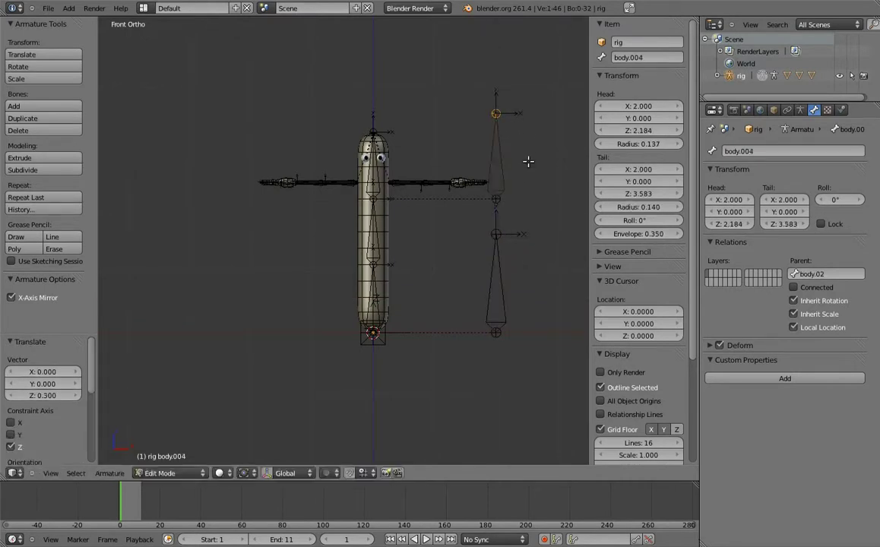
# Step: Parent both duplicate bones to root, keeping their offset
pyautogui.rightClick(498, 164)
pyautogui.keyDown('shift'); pyautogui.rightClick(498, 275); pyautogui.keyUp('shift')
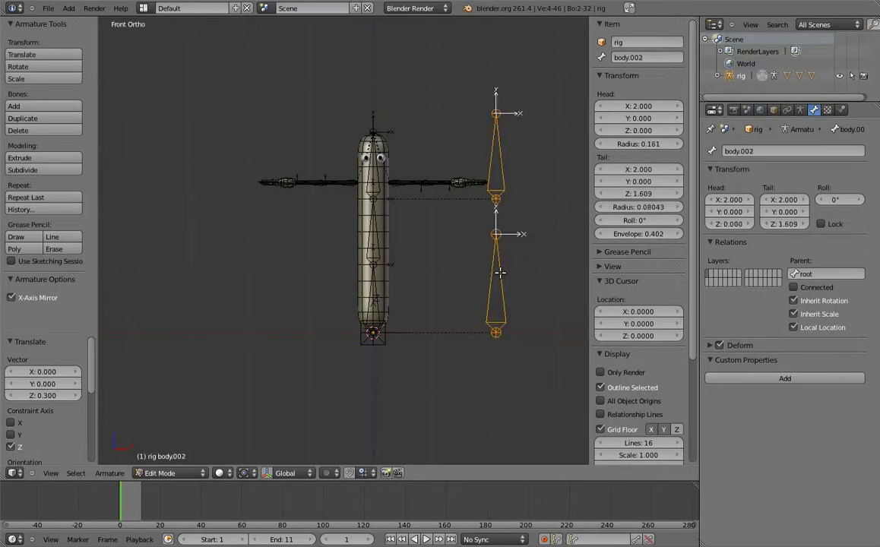
pyautogui.moveTo(446, 167); pyautogui.dragTo(431, 246, button='middle')
pyautogui.keyDown('shift'); pyautogui.rightClick(435, 304); pyautogui.keyUp('shift')
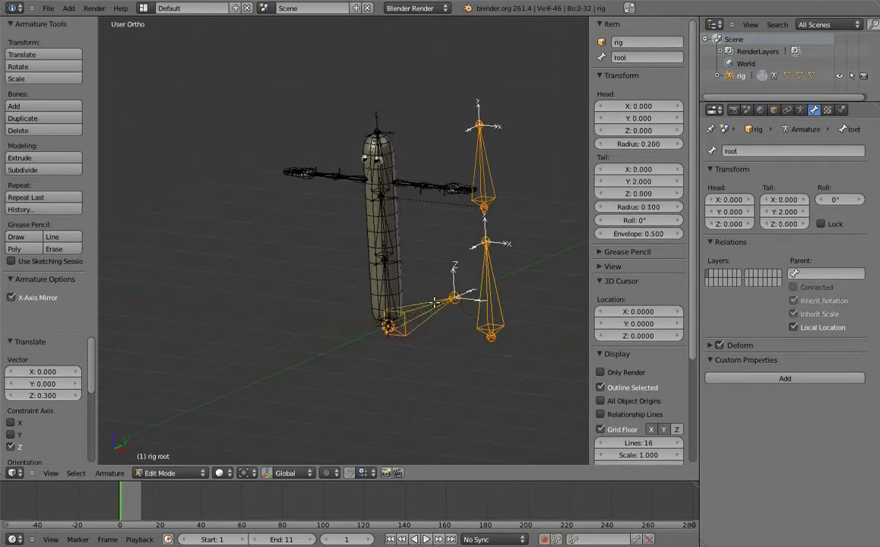
pyautogui.hotkey('ctrl', 'p')
pyautogui.click(435, 305)
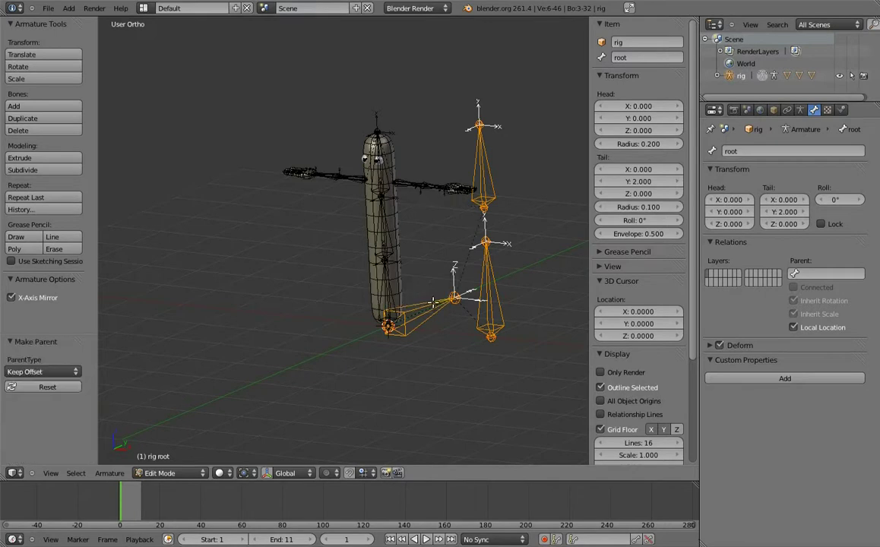
# Step: Rename the upper duplicate to body_top and the lower one to body_bottom
pyautogui.press('KP_1')
pyautogui.press('KP_1')
pyautogui.rightClick(464, 137)
pyautogui.click(652, 58)
pyautogui.write('body')
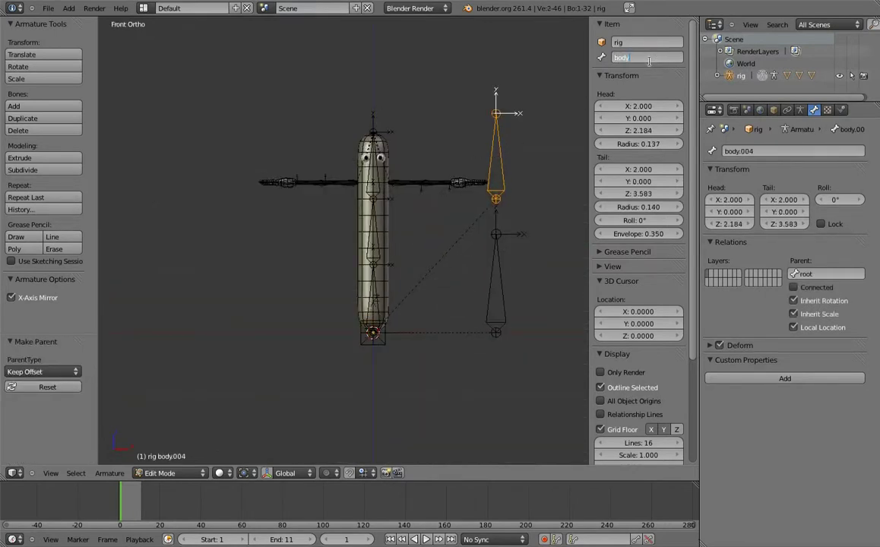
pyautogui.write('_top')
pyautogui.press('Return')
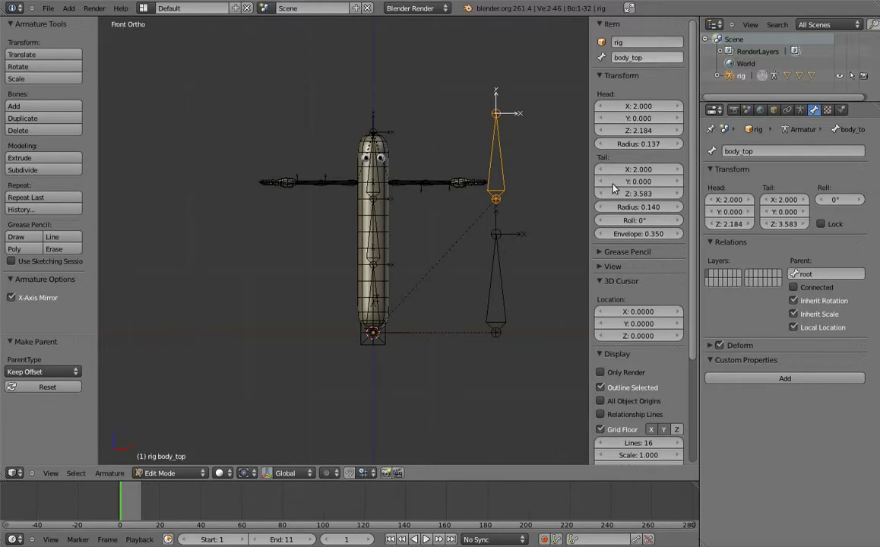
pyautogui.rightClick(496, 287)
pyautogui.click(641, 59)
pyautogui.write('bot')
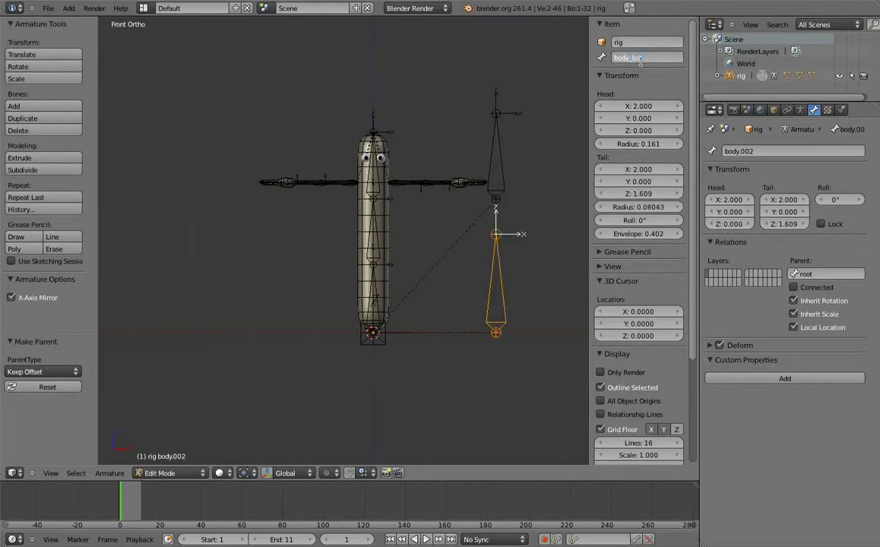
pyautogui.write('tom')
pyautogui.press('Return')
# Step: In Pose Mode, make body.01 and body.02 copy body_bottom's transforms
pyautogui.hotkey('ctrl', 'Tab')
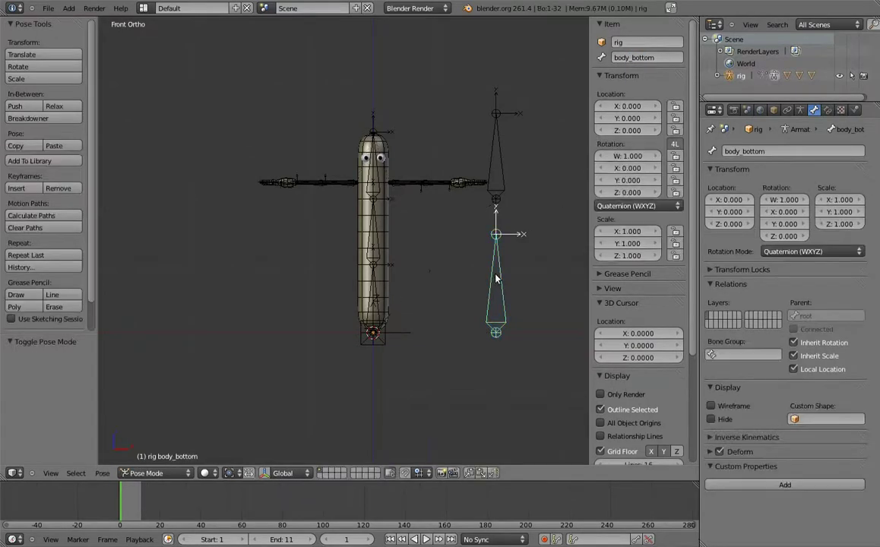
pyautogui.keyDown('shift'); pyautogui.rightClick(379, 290); pyautogui.keyUp('shift')
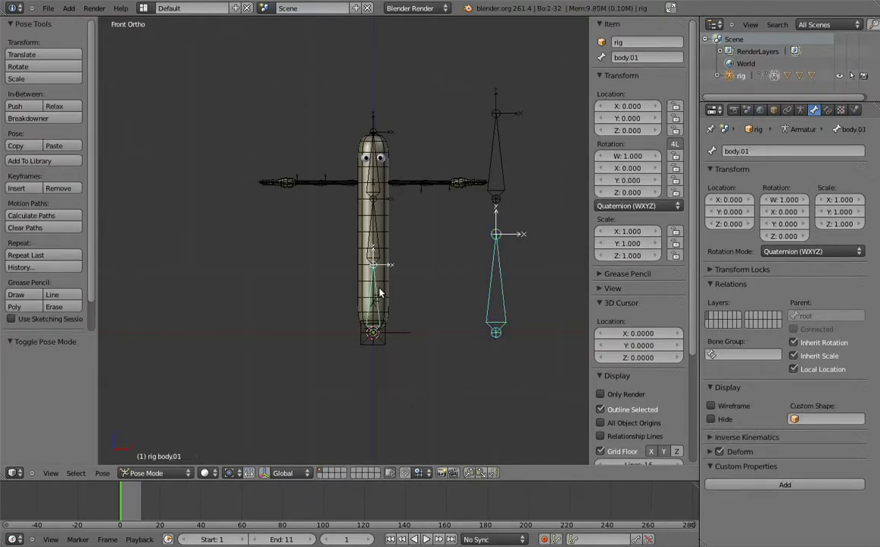
pyautogui.hotkey('ctrl', 'shift', 'c')
pyautogui.click(372, 293)
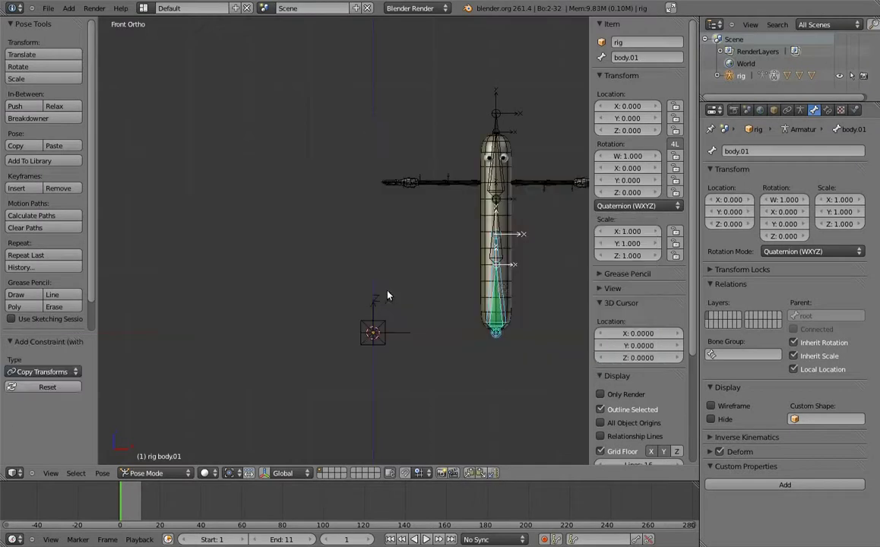
pyautogui.rightClick(430, 303)
pyautogui.hotkey('ctrl', 'shift', 'c')
pyautogui.click(422, 299)
# Step: Add Copy Transforms constraints targeting body_top to body.02 and body.03
pyautogui.keyDown('shift'); pyautogui.moveTo(418, 66); pyautogui.dragTo(398, 150, button='middle'); pyautogui.keyUp('shift')
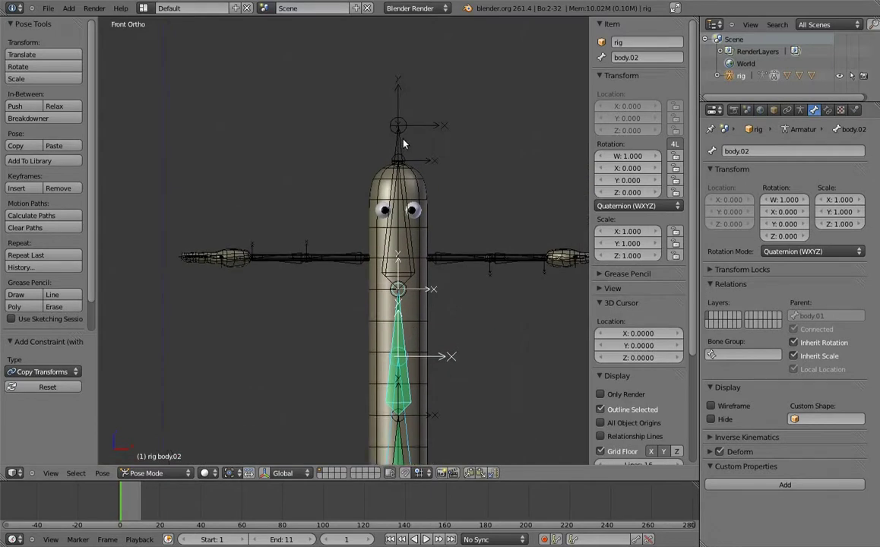
pyautogui.rightClick(401, 145)
pyautogui.keyDown('shift'); pyautogui.rightClick(403, 344); pyautogui.keyUp('shift')
pyautogui.hotkey('ctrl', 'shift', 'c')
pyautogui.click(403, 342)
pyautogui.rightClick(405, 149)
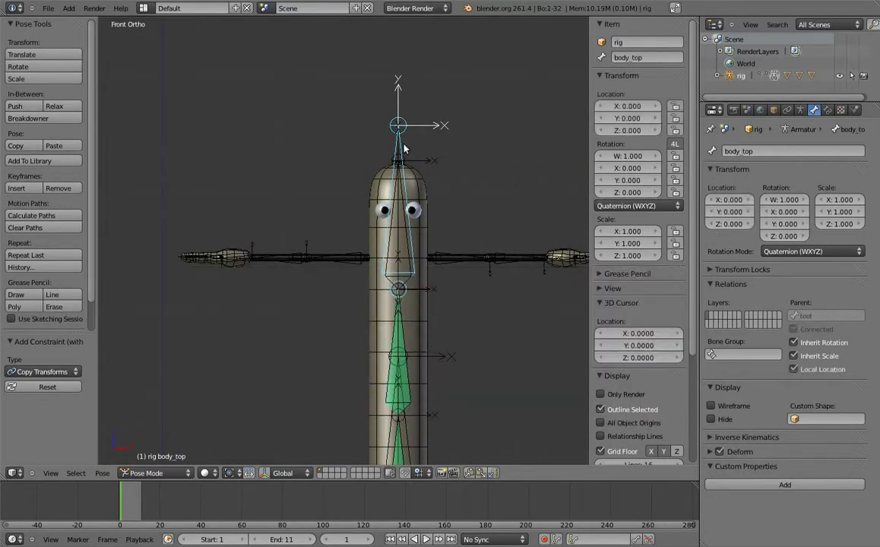
pyautogui.keyDown('shift'); pyautogui.rightClick(408, 225); pyautogui.keyUp('shift')
pyautogui.hotkey('ctrl', 'shift', 'c')
pyautogui.click(406, 232)
# Step: Rotate body_top to test how the spine bends
pyautogui.keyDown('shift'); pyautogui.moveTo(448, 266); pyautogui.dragTo(511, 231, button='middle'); pyautogui.keyUp('shift')
pyautogui.scroll(-4, 510, 232)
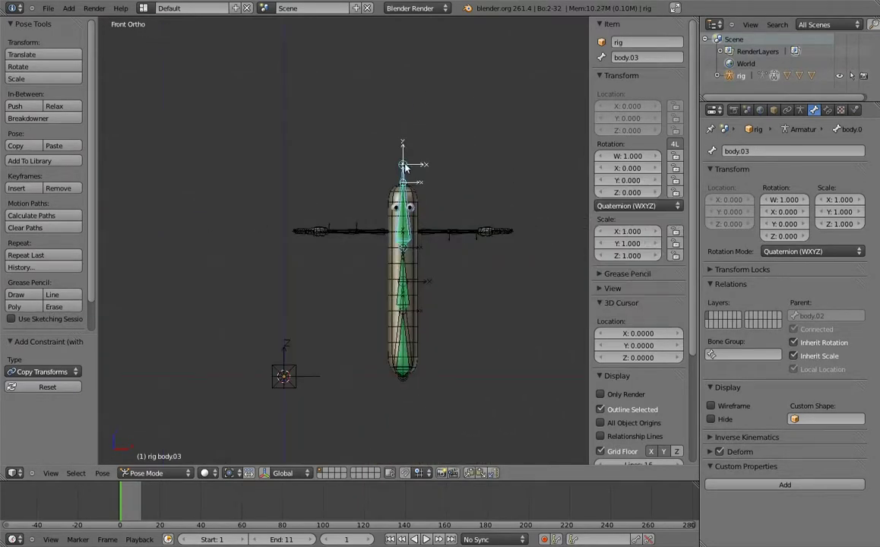
pyautogui.rightClick(405, 149)
pyautogui.press('r')
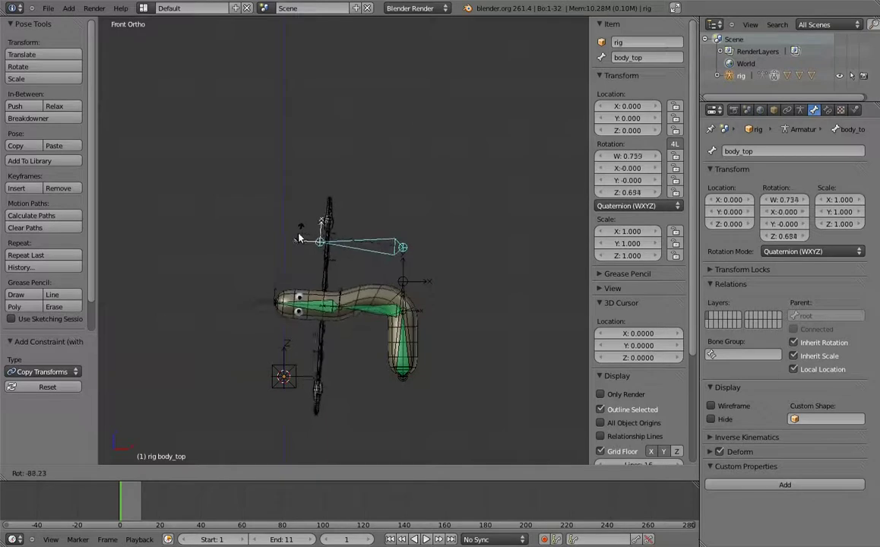
pyautogui.click(301, 245)
# Step: Set body.02's second Copy Transforms constraint influence to 0.500
pyautogui.rightClick(335, 285)
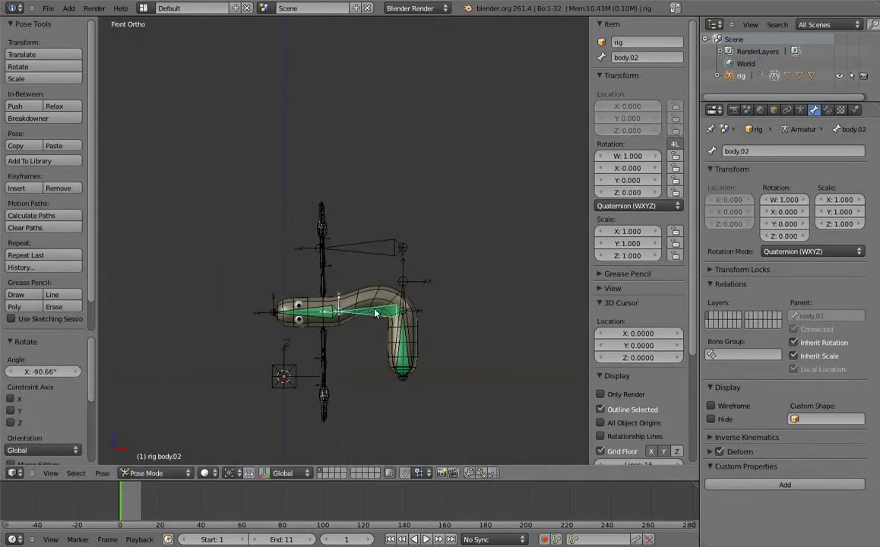
pyautogui.click(829, 110)
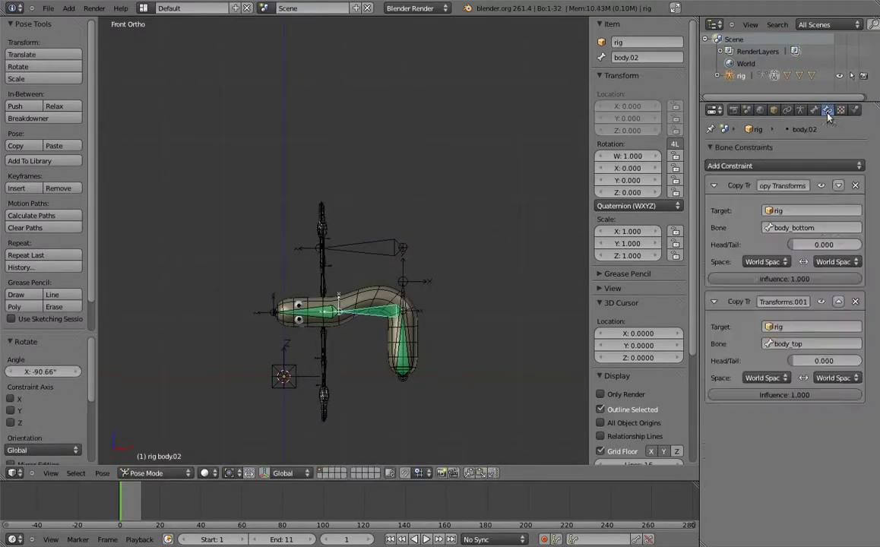
pyautogui.click(815, 395)
pyautogui.press('BackSpace')
pyautogui.write('.5')
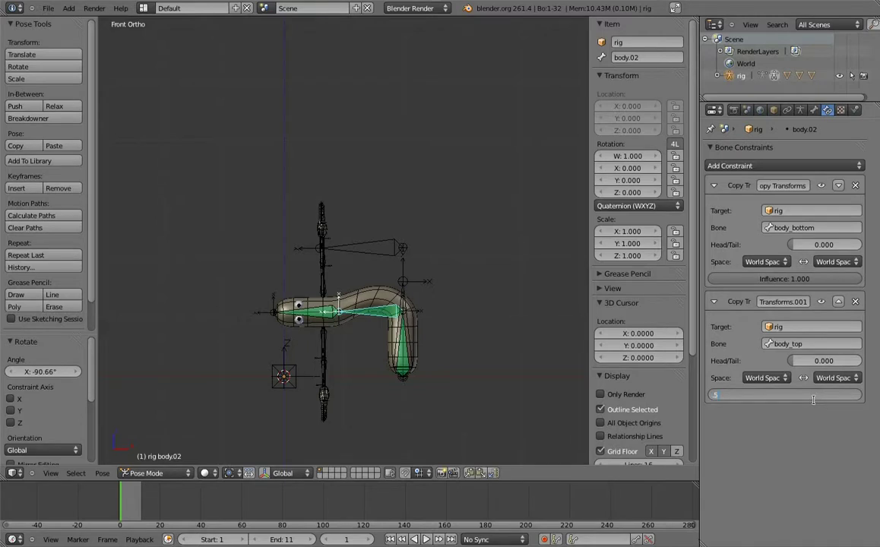
pyautogui.press('Return')
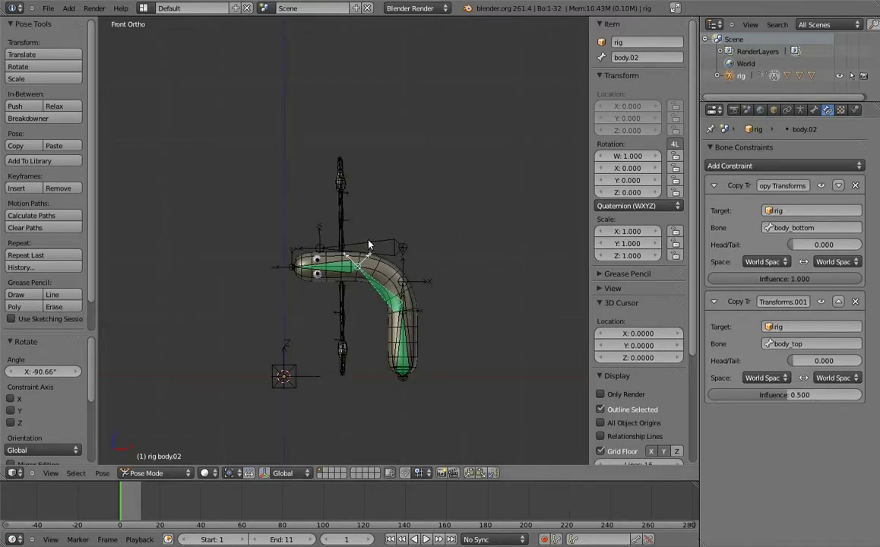
# Step: Test the smoother bend by rotating body_top and body_bottom, then return to Edit Mode
pyautogui.rightClick(320, 238)
pyautogui.press('r')
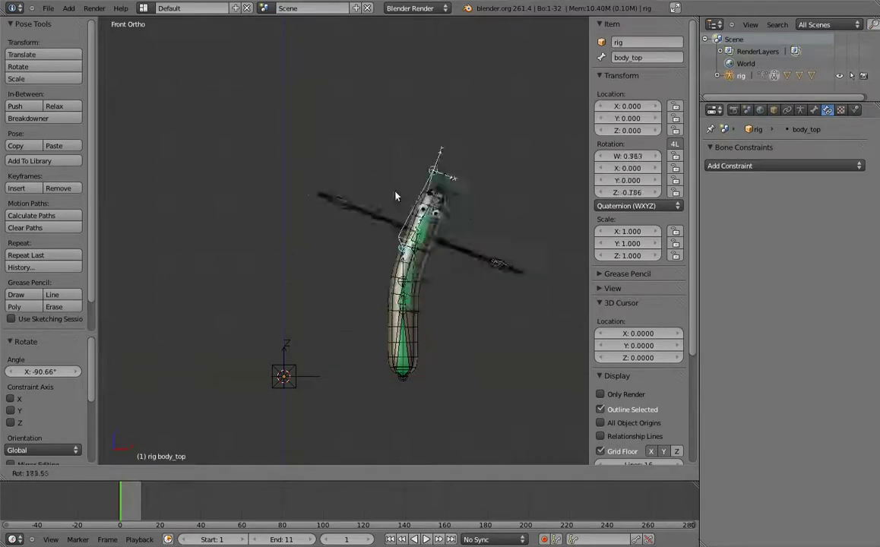
pyautogui.click(368, 260)
pyautogui.rightClick(368, 259)
pyautogui.press('r')
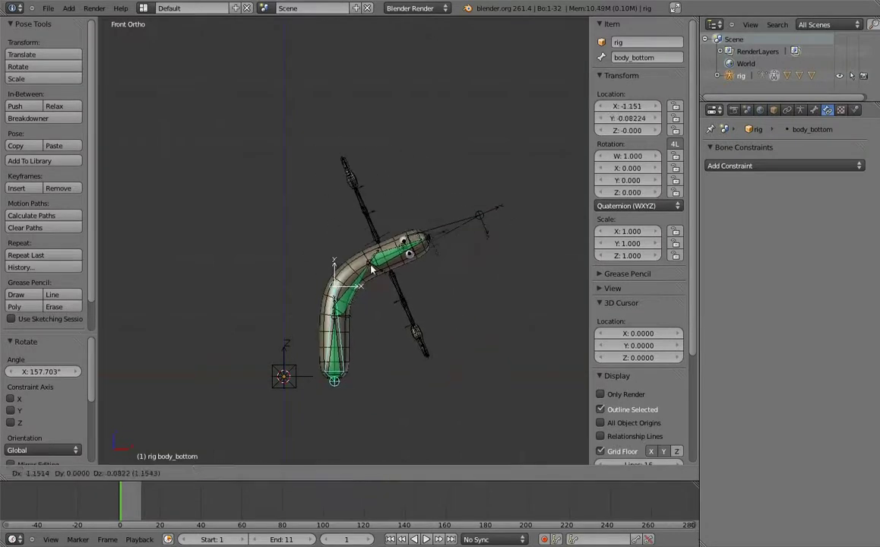
pyautogui.rightClick(382, 289)
pyautogui.press('Tab')
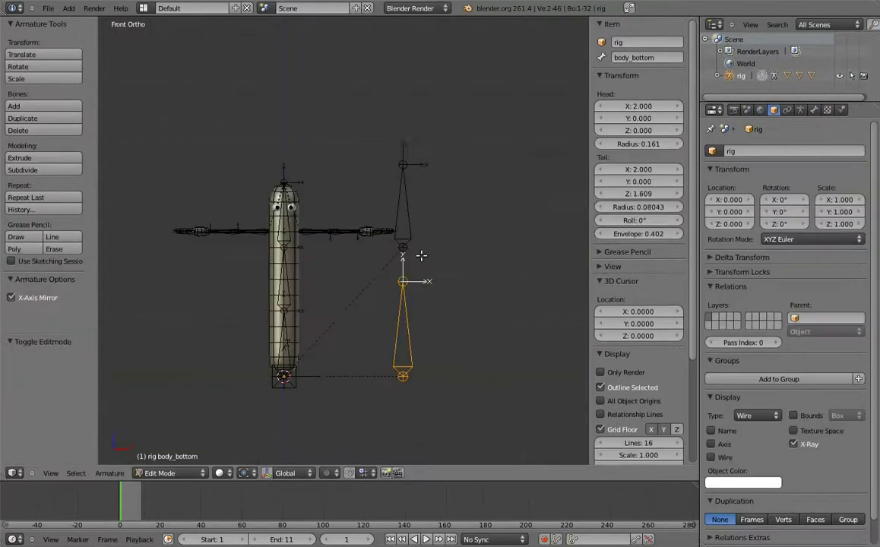
# Step: Move body_bottom along X into the body centre and nudge it vertically along Z
pyautogui.keyDown('shift'); pyautogui.moveTo(424, 251); pyautogui.dragTo(470, 267, button='middle'); pyautogui.keyUp('shift')
pyautogui.press('g')
pyautogui.press('x')
pyautogui.click(395, 352)
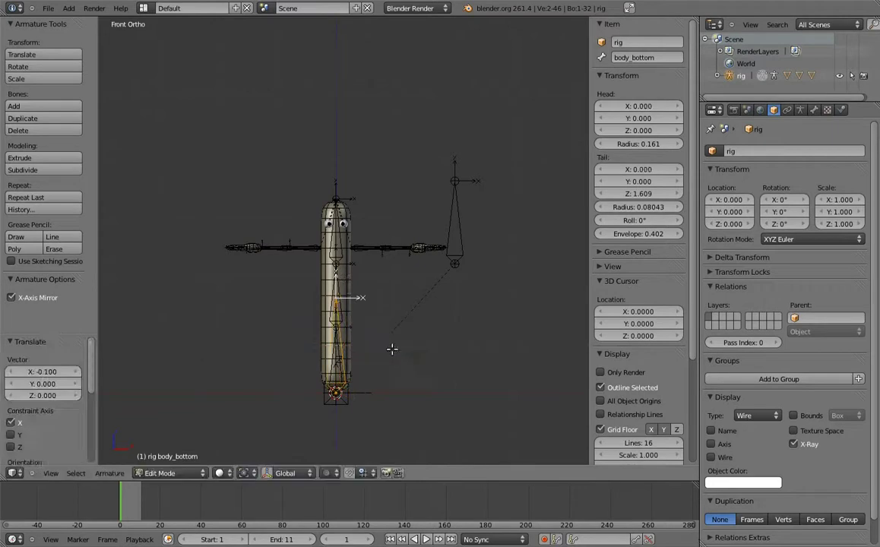
pyautogui.keyDown('shift'); pyautogui.moveTo(395, 352); pyautogui.dragTo(435, 304, button='middle'); pyautogui.keyUp('shift')
pyautogui.scroll(3, 435, 304)
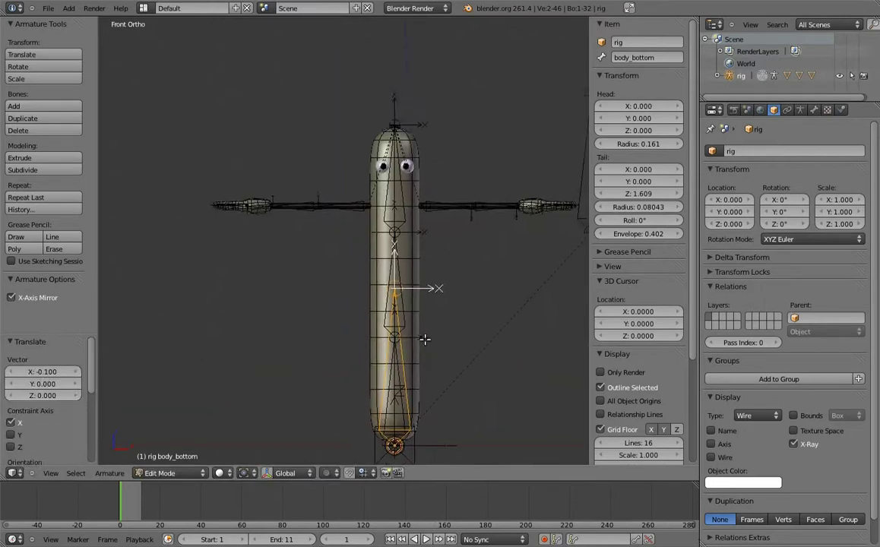
pyautogui.press('g')
pyautogui.press('z')
pyautogui.click(449, 306)
pyautogui.scroll(-2, 471, 285)
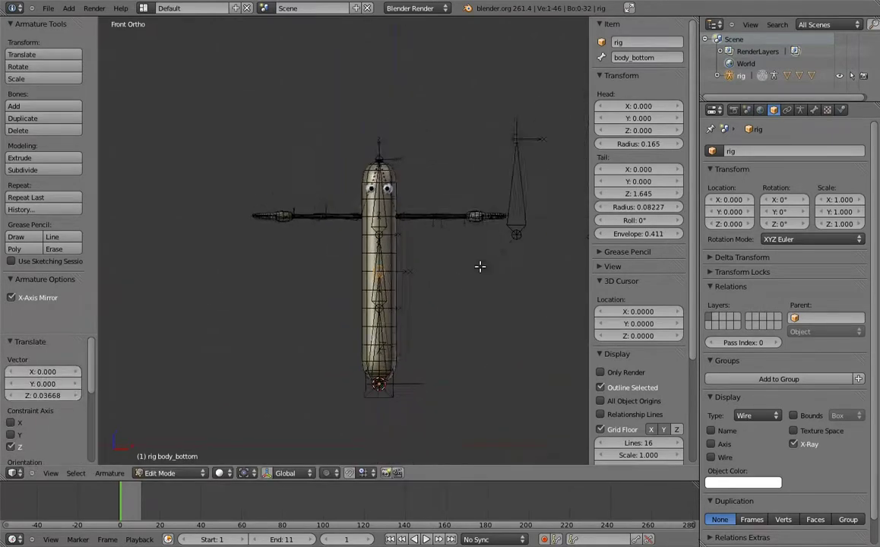
pyautogui.scroll(-1, 489, 208)
# Step: Snap body_top to the 3D cursor and adjust its height along Z
pyautogui.rightClick(490, 206)
pyautogui.hotkey('shift', 's')
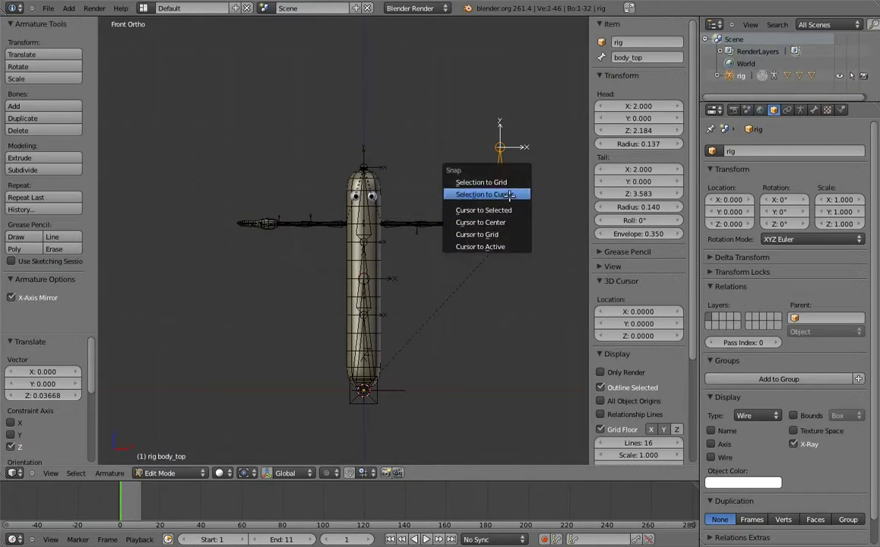
pyautogui.click(508, 196)
pyautogui.scroll(3, 511, 222)
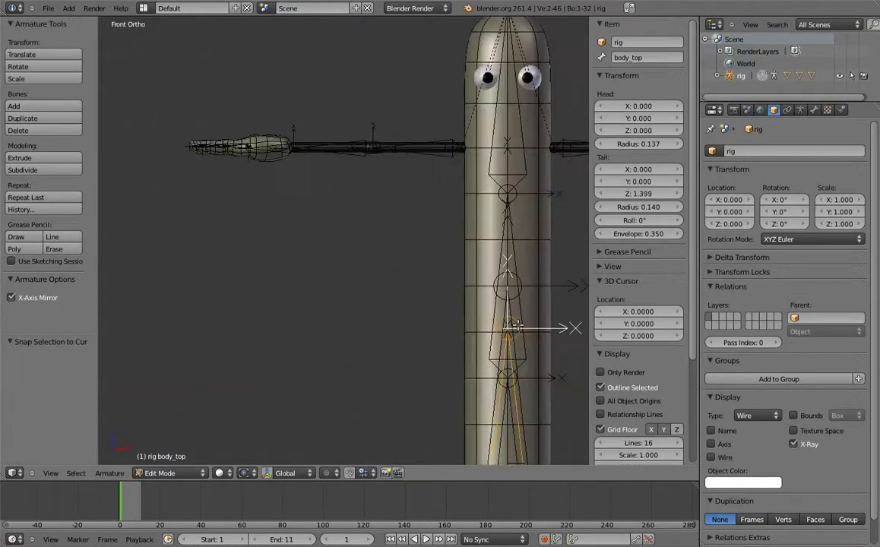
pyautogui.scroll(2, 472, 308)
pyautogui.press('g')
pyautogui.press('z')
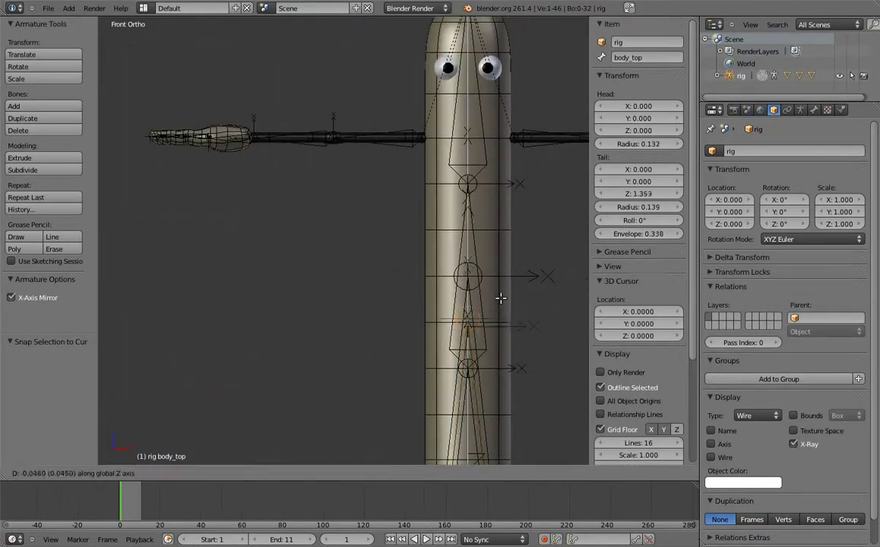
pyautogui.click(505, 292)
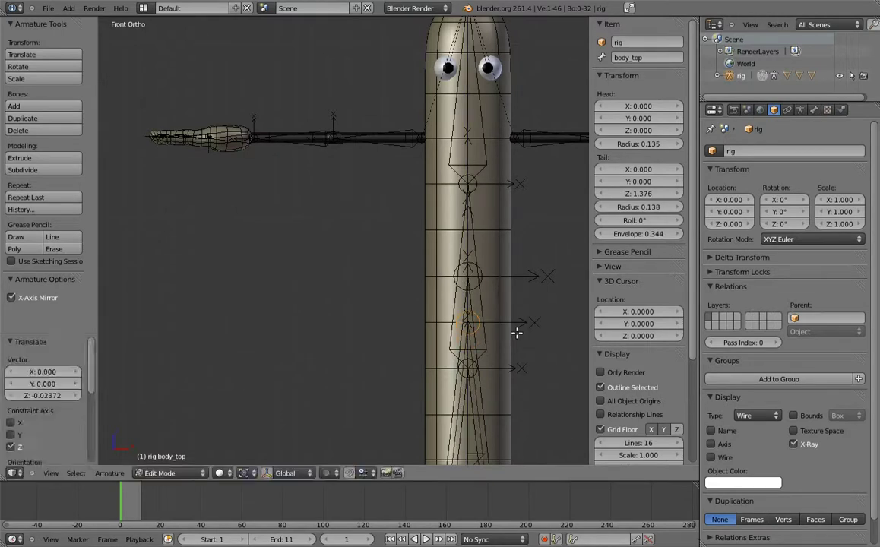
pyautogui.scroll(-3, 498, 268)
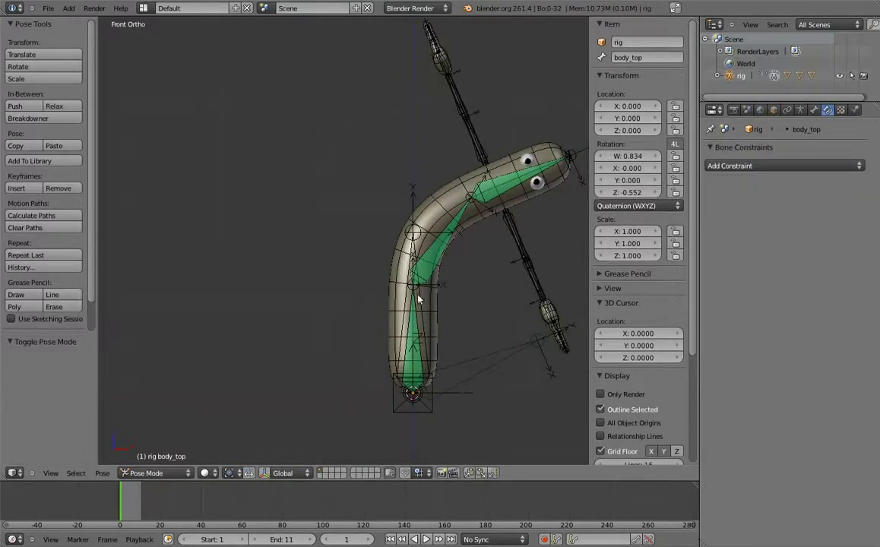
pyautogui.scroll(2, 392, 322)
pyautogui.scroll(2, 451, 248)
# Step: Add a Copy Location constraint so body_top follows body_bottom's location
pyautogui.keyDown('shift'); pyautogui.moveTo(452, 248); pyautogui.dragTo(367, 188, button='middle'); pyautogui.keyUp('shift')
pyautogui.rightClick(384, 335)
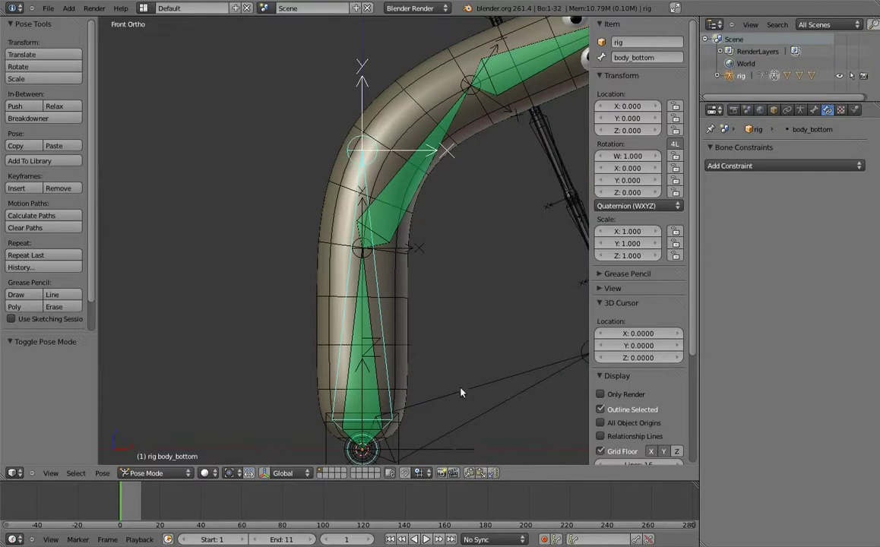
pyautogui.hotkey('ctrl', 'shift', 'c')
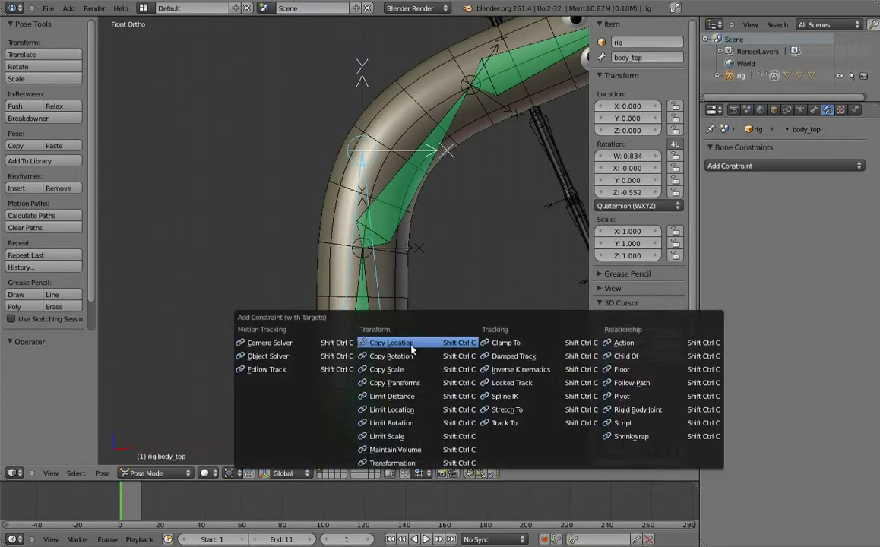
pyautogui.click(395, 343)
# Step: Test the body bend by moving and rotating body_bottom and body_top several times
pyautogui.scroll(-2, 419, 301)
pyautogui.scroll(-3, 428, 292)
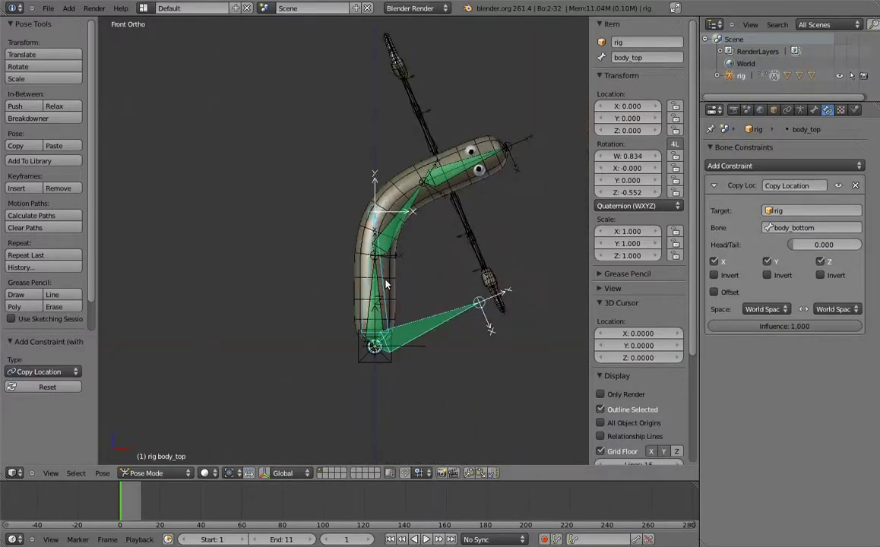
pyautogui.rightClick(385, 283)
pyautogui.press('g')
pyautogui.click(391, 243)
pyautogui.press('r')
pyautogui.click(436, 265)
pyautogui.rightClick(357, 144)
pyautogui.press('r')
pyautogui.click(327, 198)
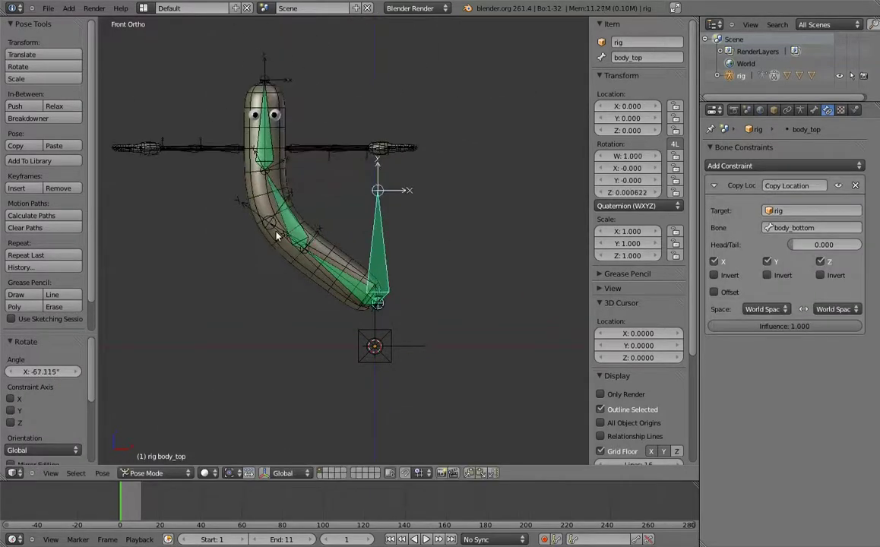
pyautogui.rightClick(365, 251)
pyautogui.press('g')
pyautogui.click(374, 230)
pyautogui.press('r')
pyautogui.click(425, 244)
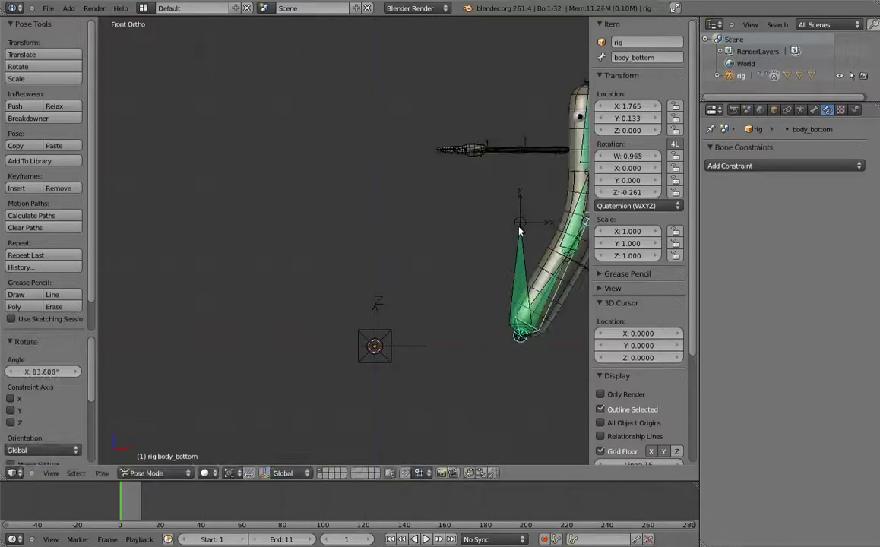
pyautogui.rightClick(502, 274)
pyautogui.press('r')
pyautogui.click(425, 247)
# Step: Test the whole rig by rotating, tumbling and moving the root bone
pyautogui.rightClick(373, 346)
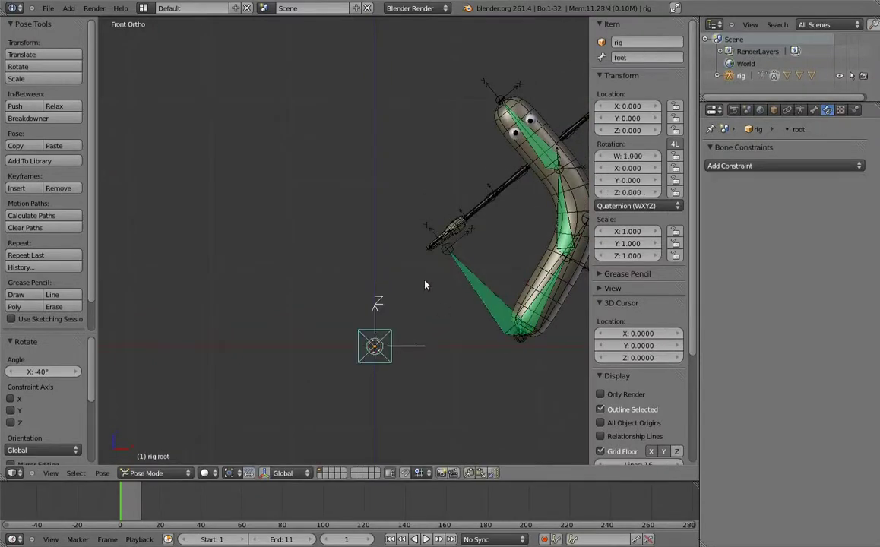
pyautogui.press('r')
pyautogui.click(376, 268)
pyautogui.press('r')
pyautogui.press('r')
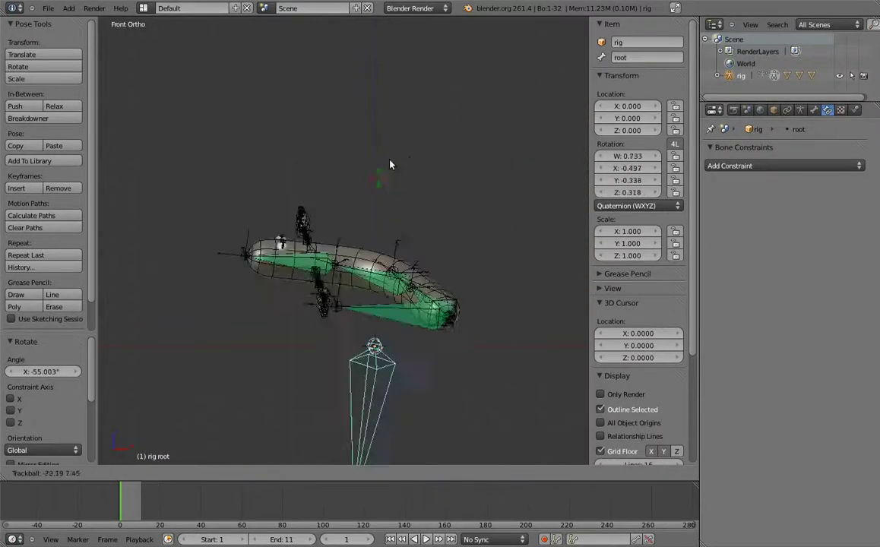
pyautogui.click(353, 250)
pyautogui.press('g')
pyautogui.click(368, 221)
# Step: Clear every bone's rotation and location, then zoom in on the head and arms
pyautogui.press('a')
pyautogui.hotkey('alt', 'g')
pyautogui.hotkey('alt', 'r')
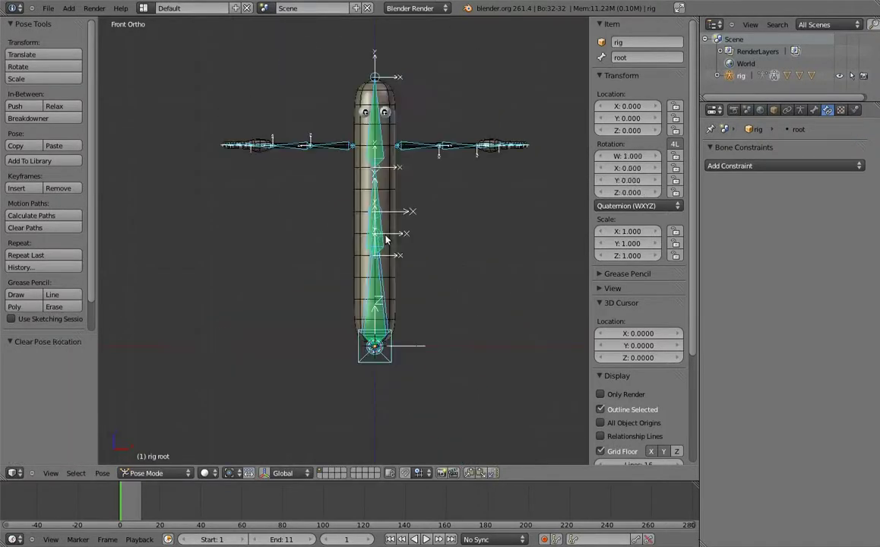
pyautogui.press('a')
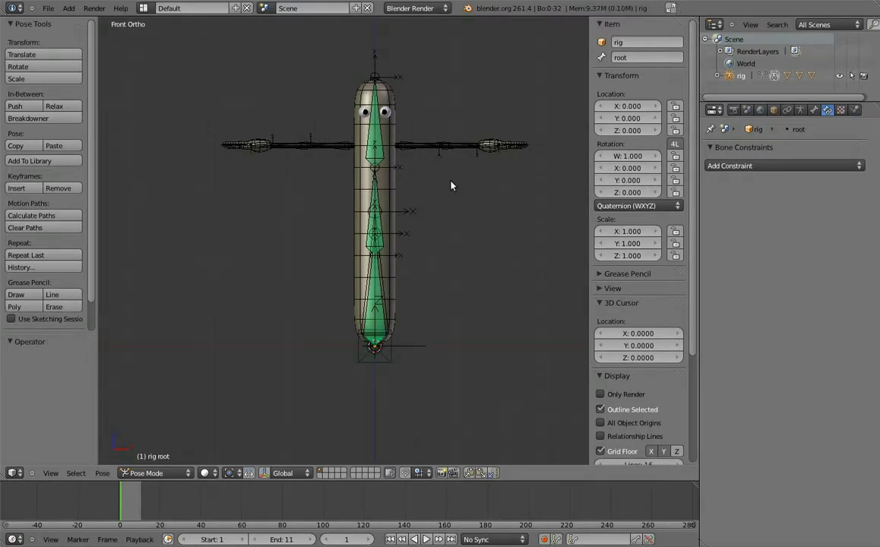
pyautogui.keyDown('shift'); pyautogui.moveTo(454, 182); pyautogui.dragTo(452, 212, button='middle'); pyautogui.keyUp('shift')
pyautogui.scroll(2, 452, 212)
pyautogui.scroll(2, 462, 249)
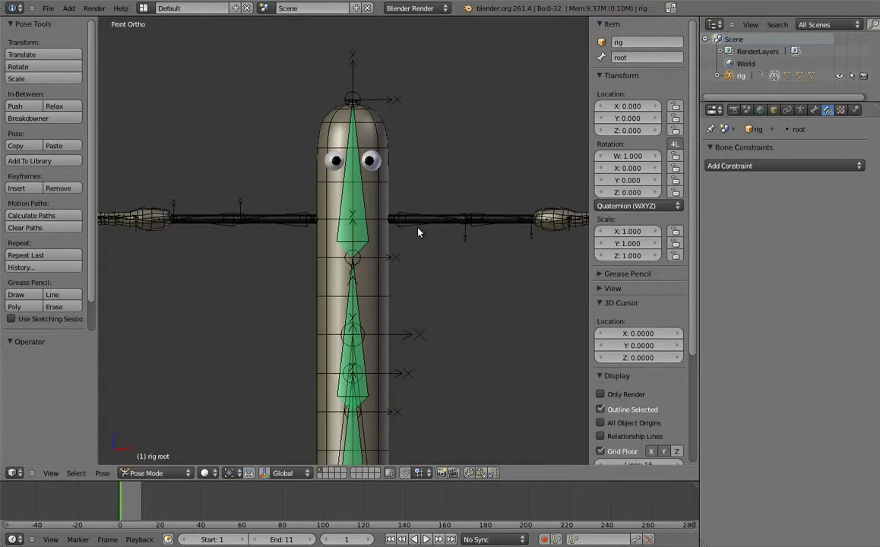
# Step: In Edit Mode, duplicate the left upper arm, forearm and hand bones 0.3 up, then place a second copy below the arm
pyautogui.press('Tab')
pyautogui.keyDown('shift'); pyautogui.rightClick(425, 218); pyautogui.keyUp('shift')
pyautogui.keyDown('shift'); pyautogui.rightClick(494, 218); pyautogui.keyUp('shift')
pyautogui.keyDown('shift'); pyautogui.rightClick(547, 219); pyautogui.keyUp('shift')
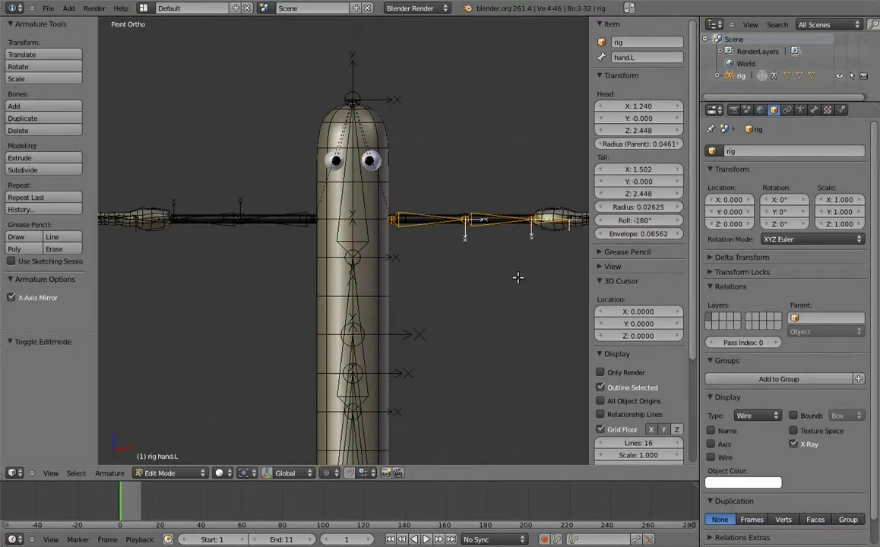
pyautogui.hotkey('shift', 'd')
pyautogui.write('z0.3')
pyautogui.press('Return')
pyautogui.press('g')
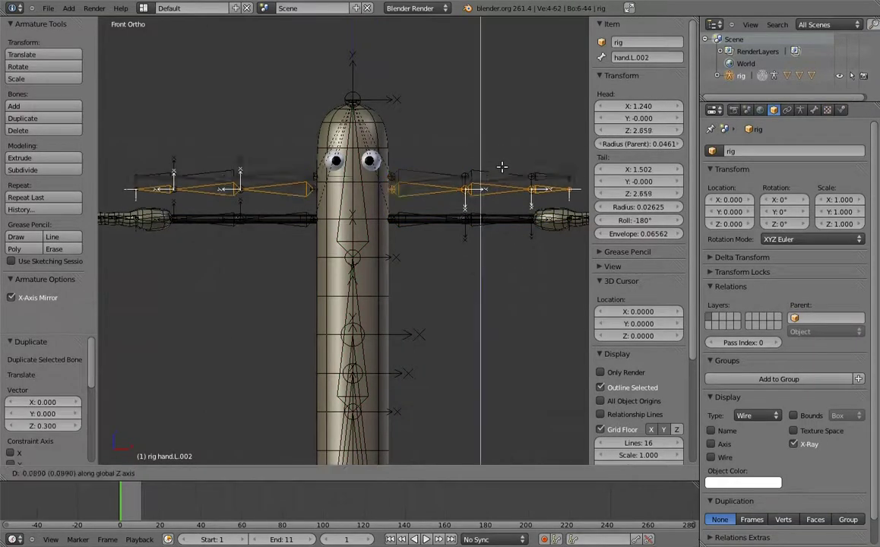
pyautogui.click(507, 232)
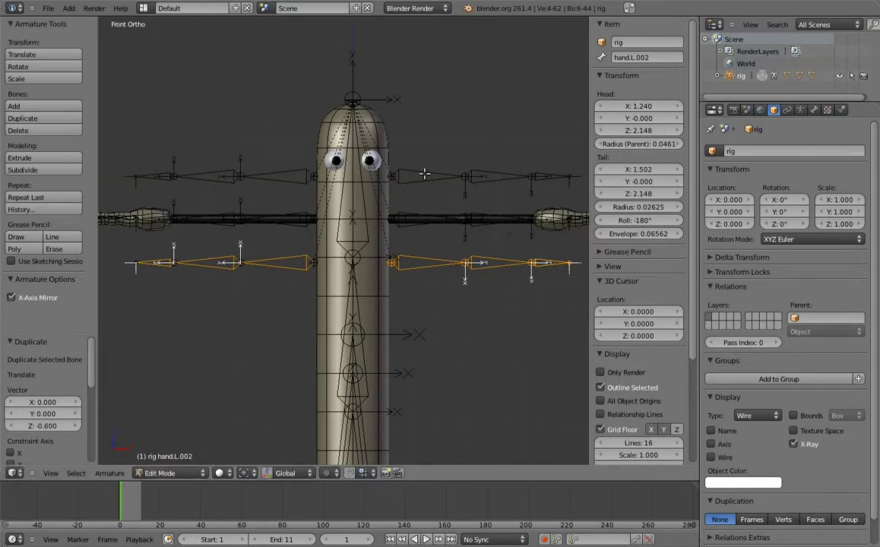
# Step: Rename the raised copies to upper_arm.fk.L, forearm.fk.L and hand.fk.L, checking the mirrored right side
pyautogui.rightClick(384, 159)
pyautogui.click(672, 60)
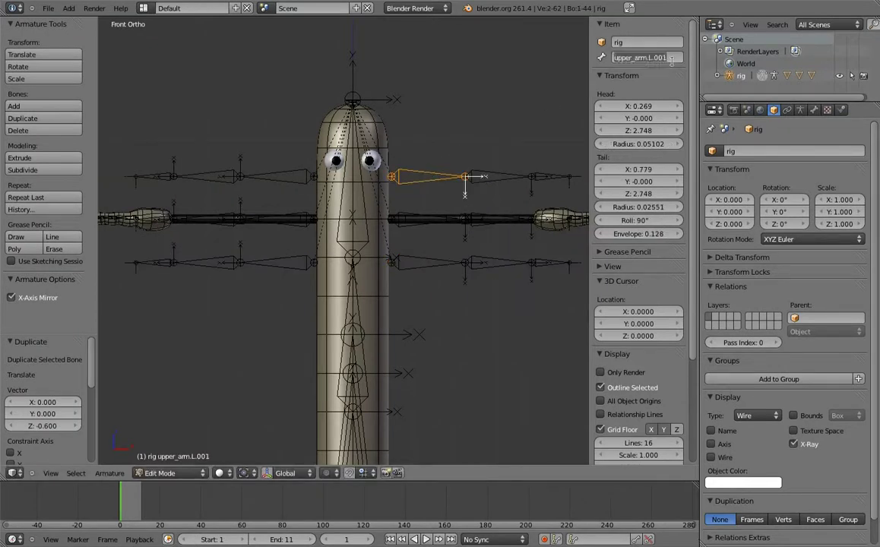
pyautogui.press('BackSpace')
pyautogui.press('BackSpace')
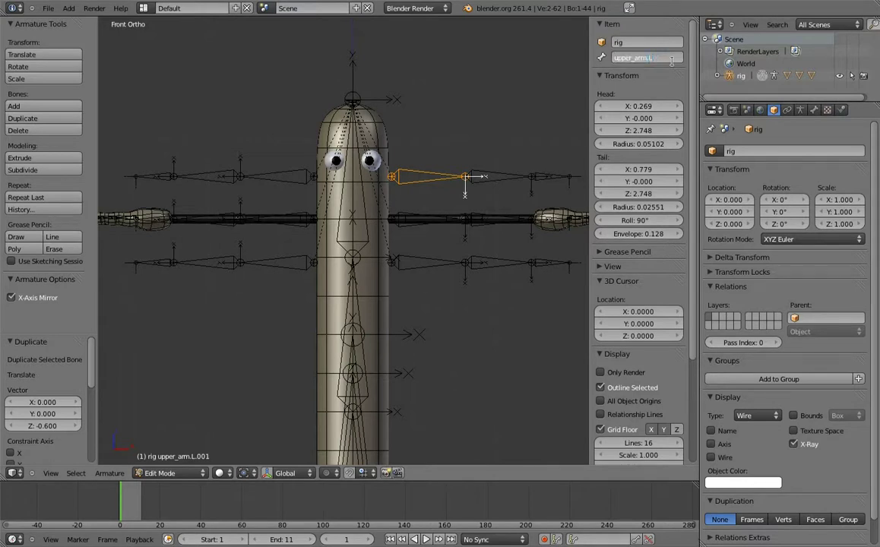
pyautogui.write('fk.')
pyautogui.press('Return')
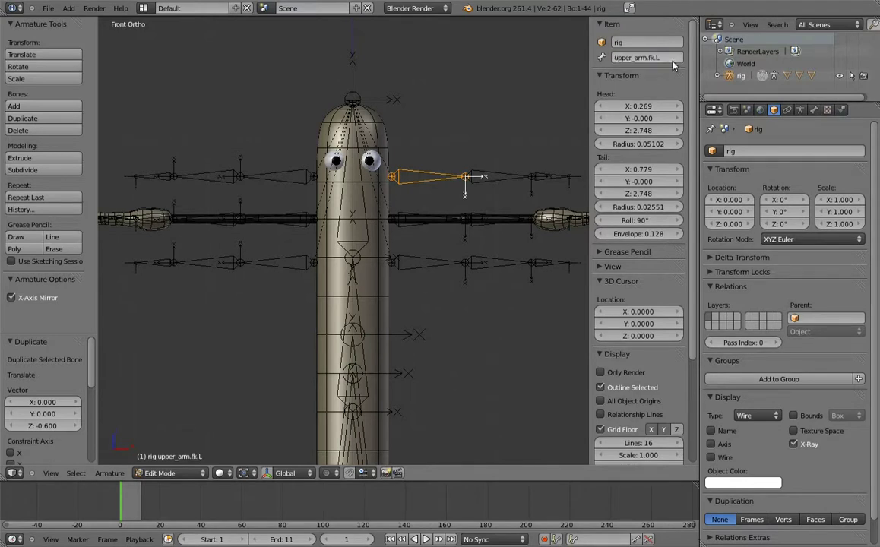
pyautogui.rightClick(448, 156)
pyautogui.click(649, 59)
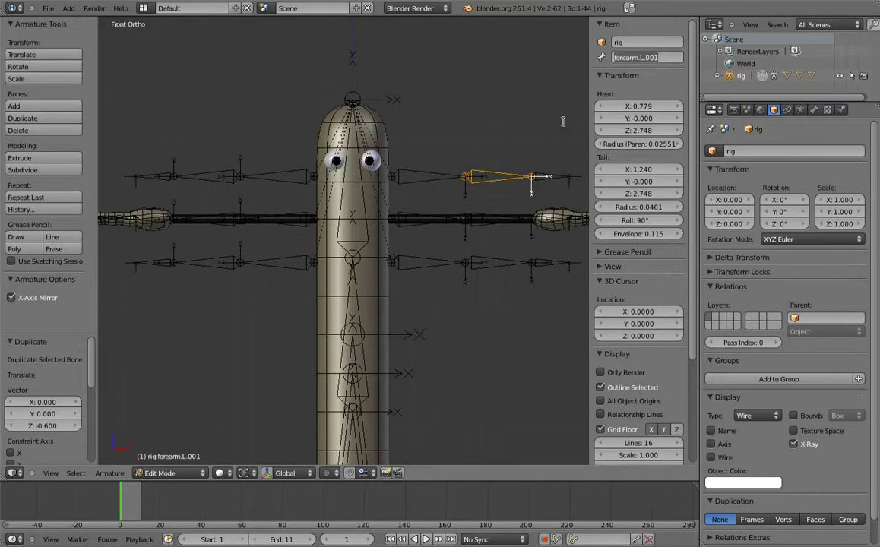
pyautogui.press('BackSpace')
pyautogui.press('BackSpace')
pyautogui.press('BackSpace')
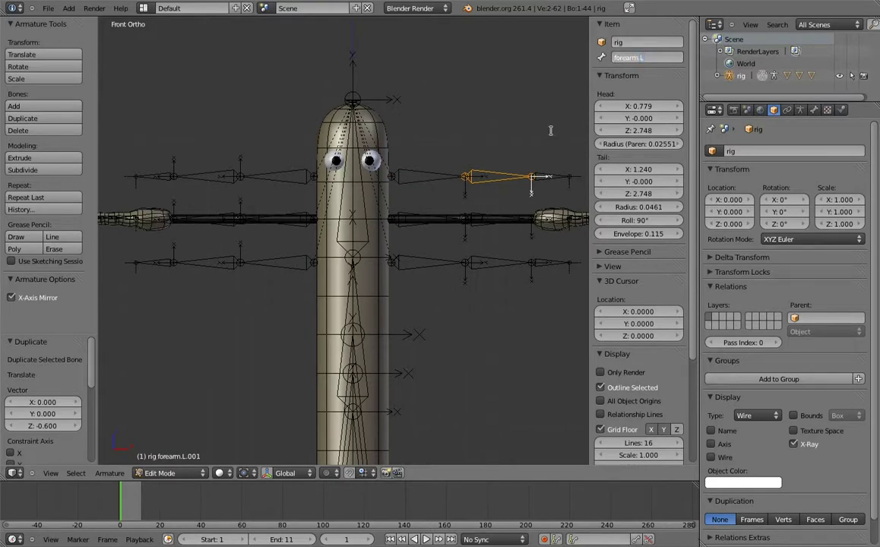
pyautogui.write('fk.')
pyautogui.press('Return')
pyautogui.rightClick(555, 177)
pyautogui.click(659, 57)
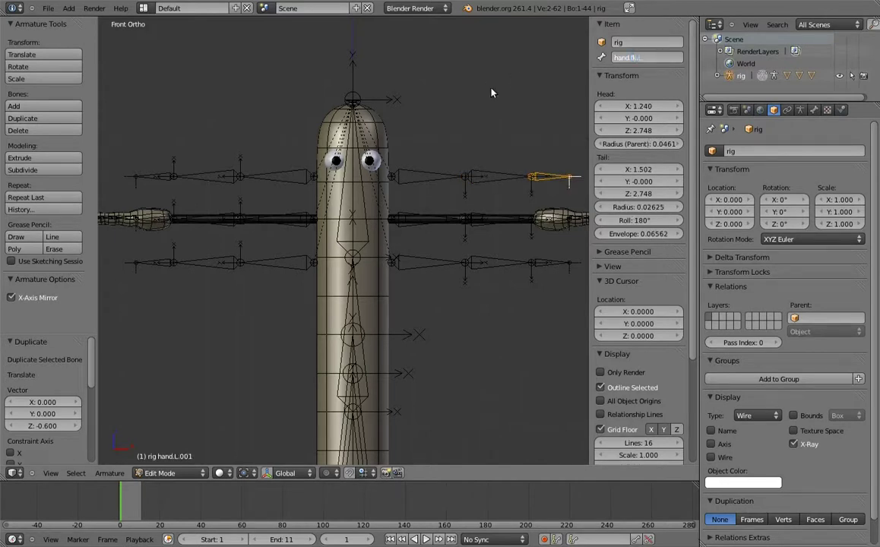
pyautogui.rightClick(285, 177)
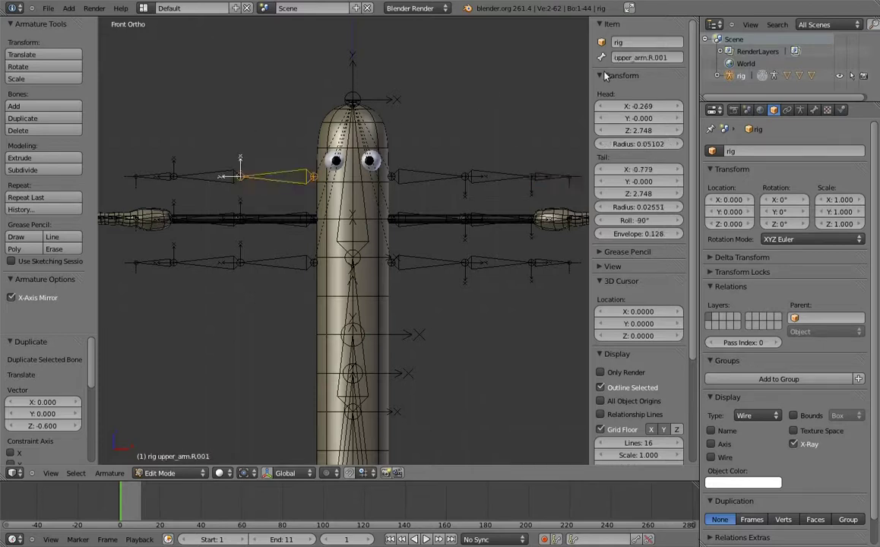
pyautogui.press(']')
pyautogui.press(']')
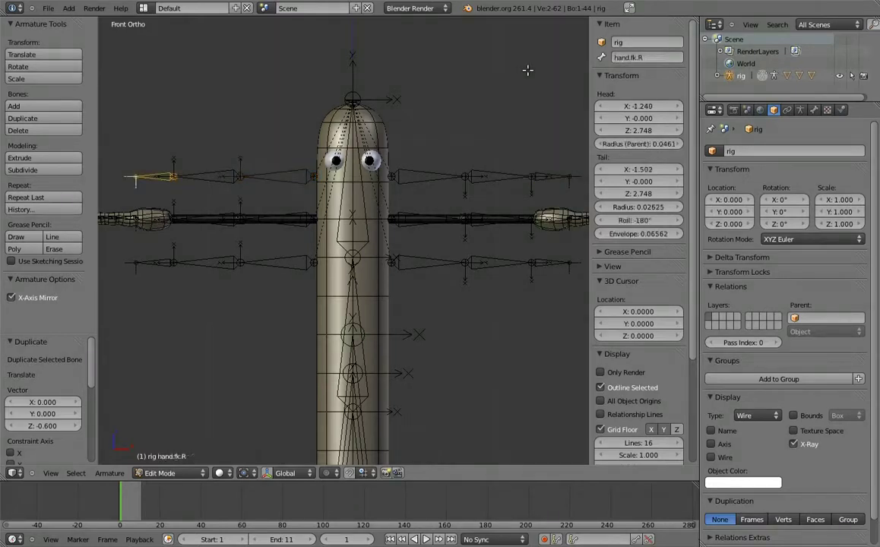
# Step: Rename the lower copies to hand.ik.L, MCH-forearm.ik.L and MCH-upper_arm.ik.L
pyautogui.rightClick(536, 262)
pyautogui.click(631, 57)
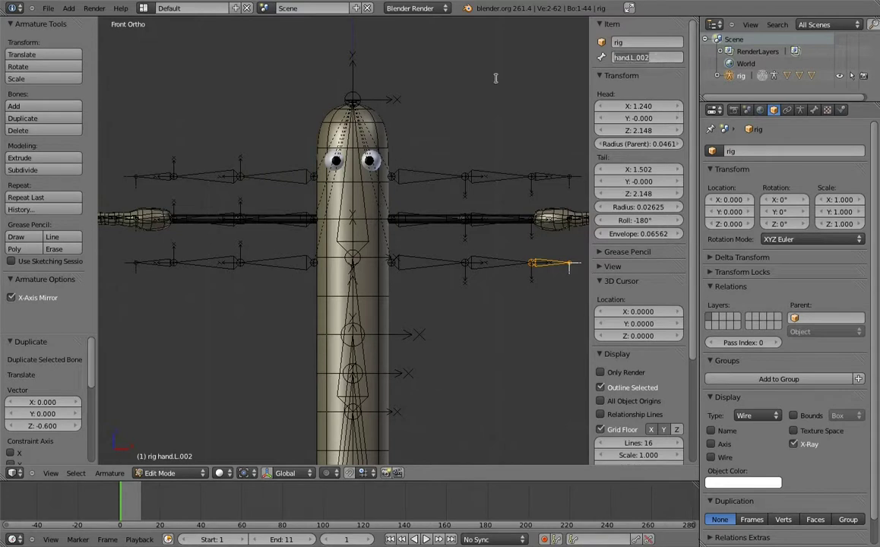
pyautogui.hotkey('shift', 'Left')
pyautogui.rightClick(498, 259)
pyautogui.click(615, 59)
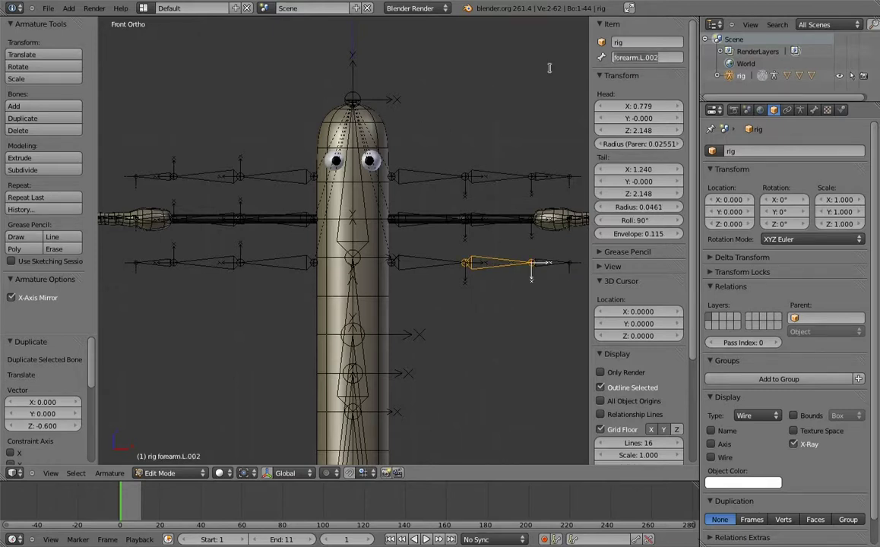
pyautogui.hotkey('ctrl', 'a')
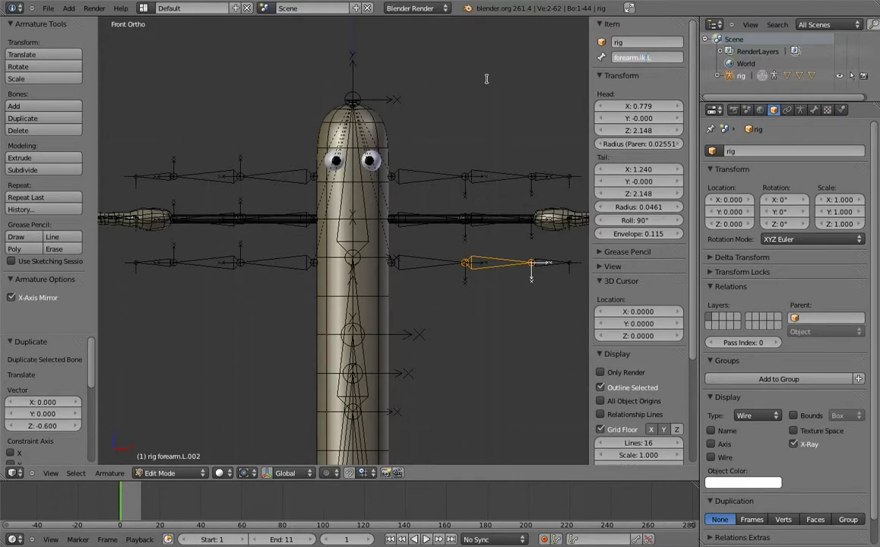
pyautogui.write('MCH-')
pyautogui.press('Return')
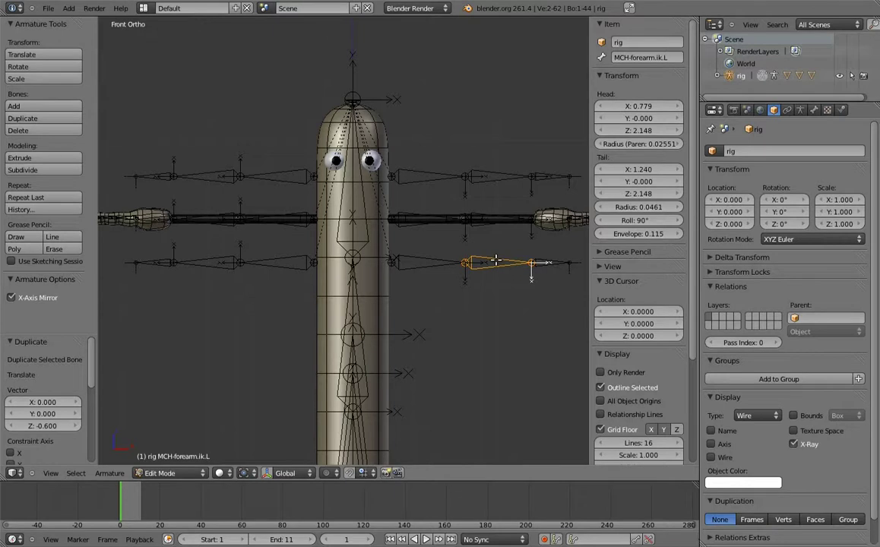
pyautogui.rightClick(421, 262)
pyautogui.doubleClick(635, 57)
pyautogui.hotkey('ctrl', 'a')
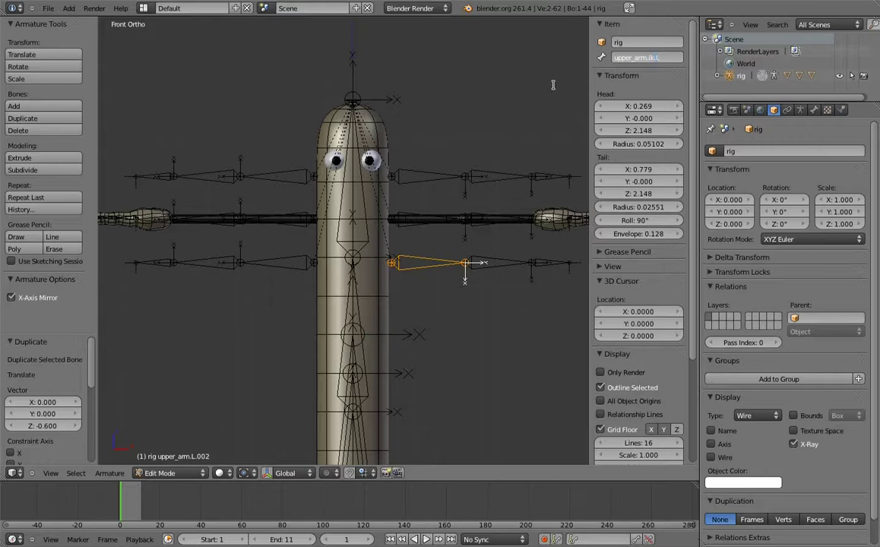
pyautogui.press('Home')
pyautogui.write('MCH-')
pyautogui.press('Return')
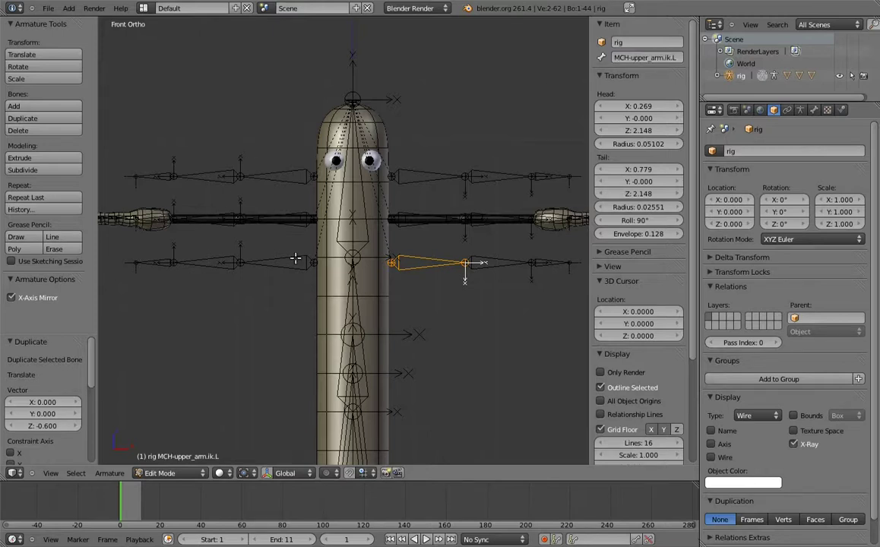
pyautogui.rightClick(292, 257)
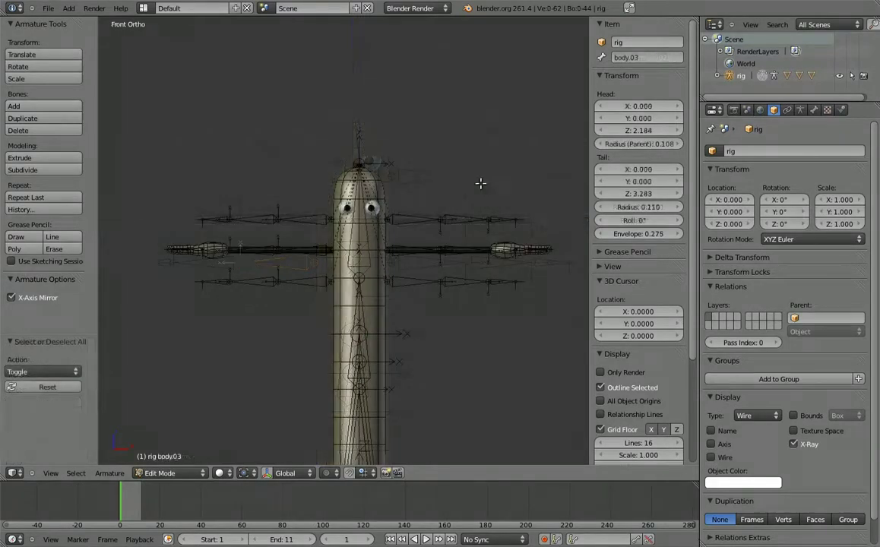
# Step: Extrude a 0.1-tall vertical bone from the left shoulder and overlay a longer copy on it
pyautogui.scroll(1, 481, 184)
pyautogui.scroll(3, 457, 191)
pyautogui.scroll(2, 451, 225)
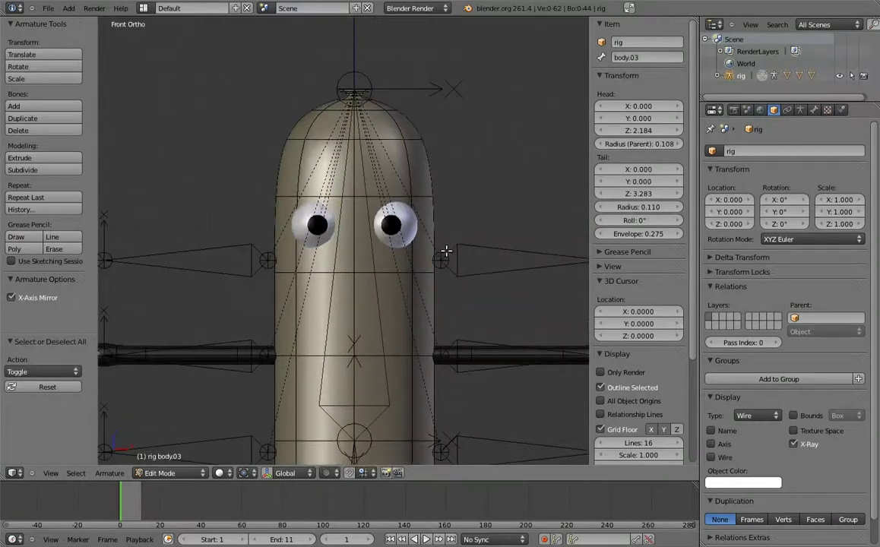
pyautogui.rightClick(447, 251)
pyautogui.press('g')
pyautogui.press('z')
pyautogui.click(462, 228)
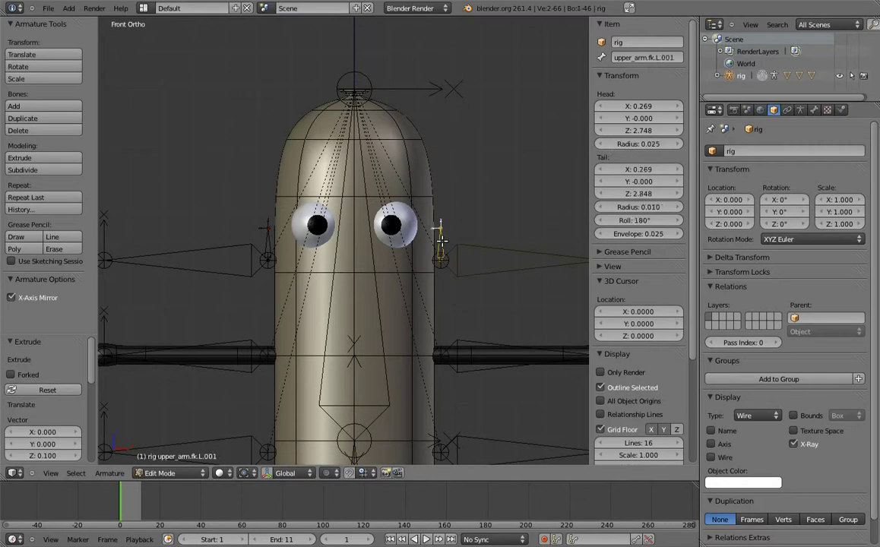
pyautogui.press('g')
pyautogui.press('x')
pyautogui.click(474, 238)
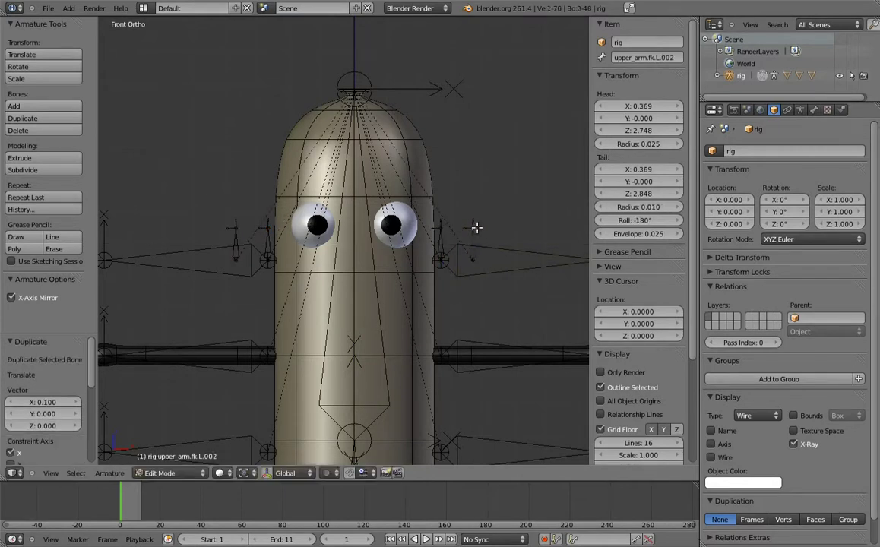
pyautogui.press('g')
pyautogui.press('z')
pyautogui.click(482, 222)
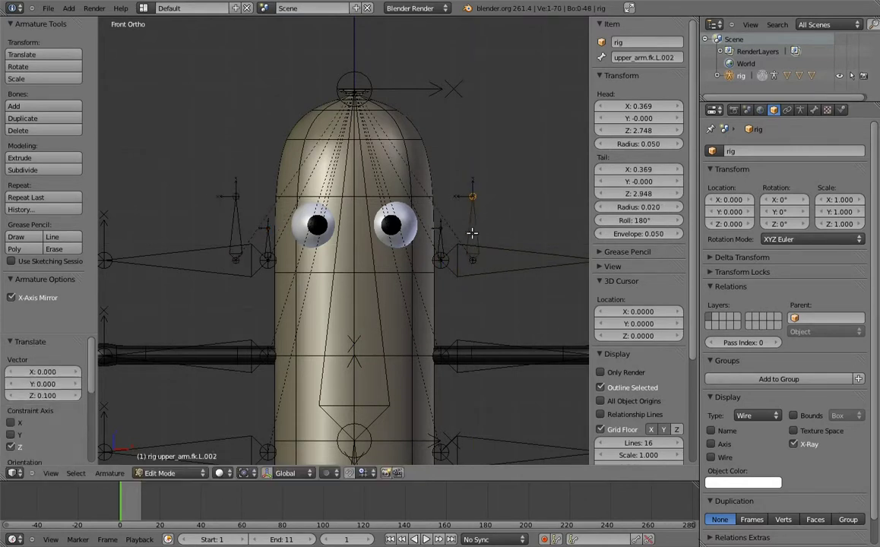
pyautogui.press('g')
pyautogui.press('x')
pyautogui.click(471, 238)
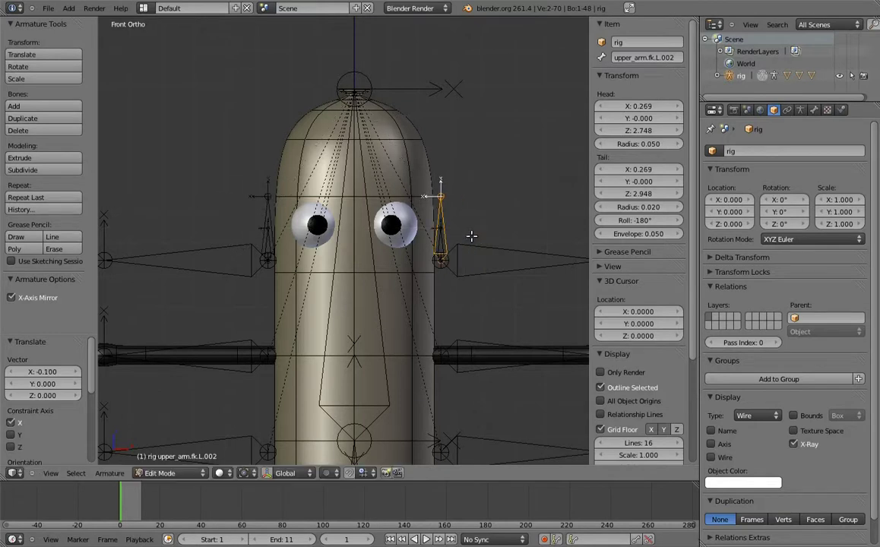
# Step: Clear the longer bone's parent and name the bones MCH-arm_socket.L and MCH-arm_parent.L
pyautogui.scroll(1, 456, 236)
pyautogui.scroll(1, 456, 251)
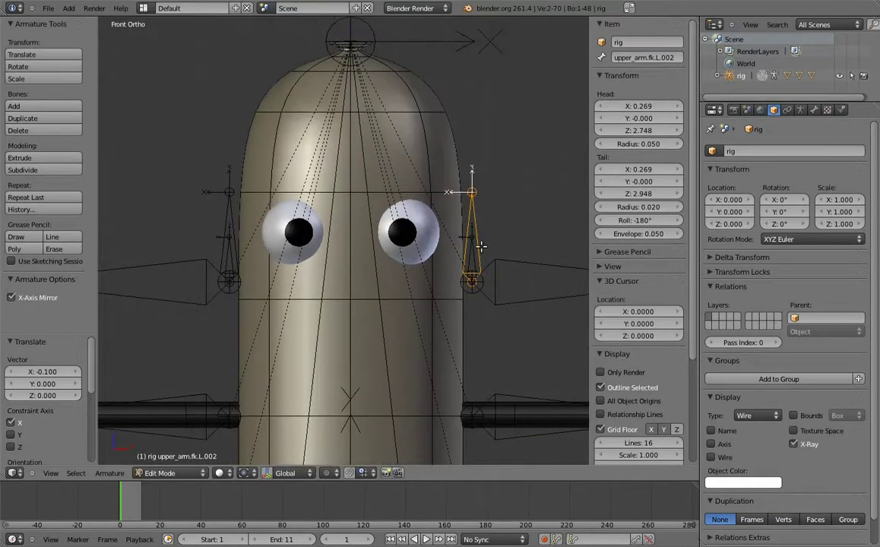
pyautogui.hotkey('alt', 'p')
pyautogui.click(471, 259)
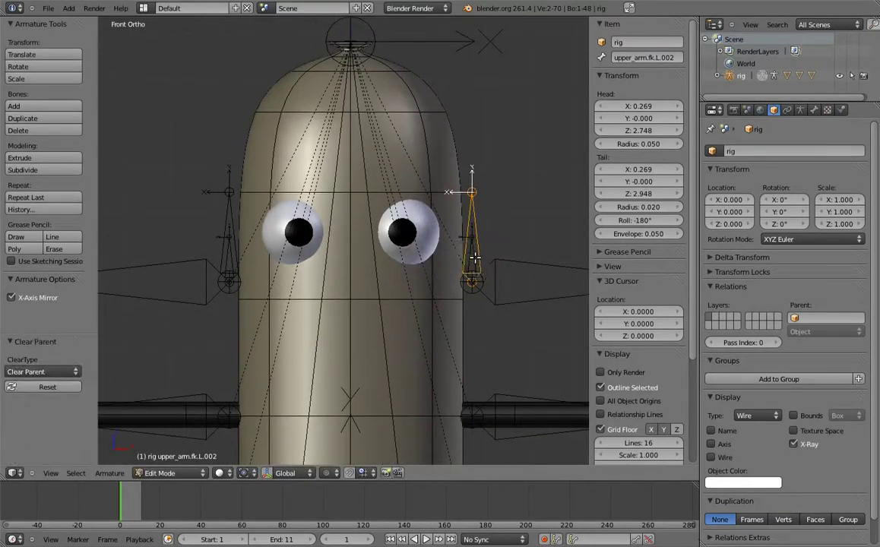
pyautogui.rightClick(469, 237)
pyautogui.write('MCH-arm_socket.L')
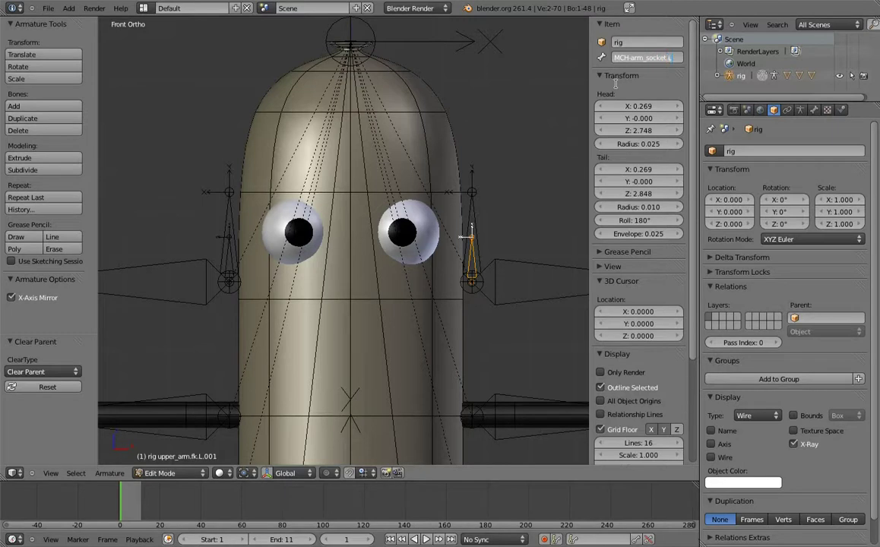
pyautogui.press('Return')
pyautogui.rightClick(473, 203)
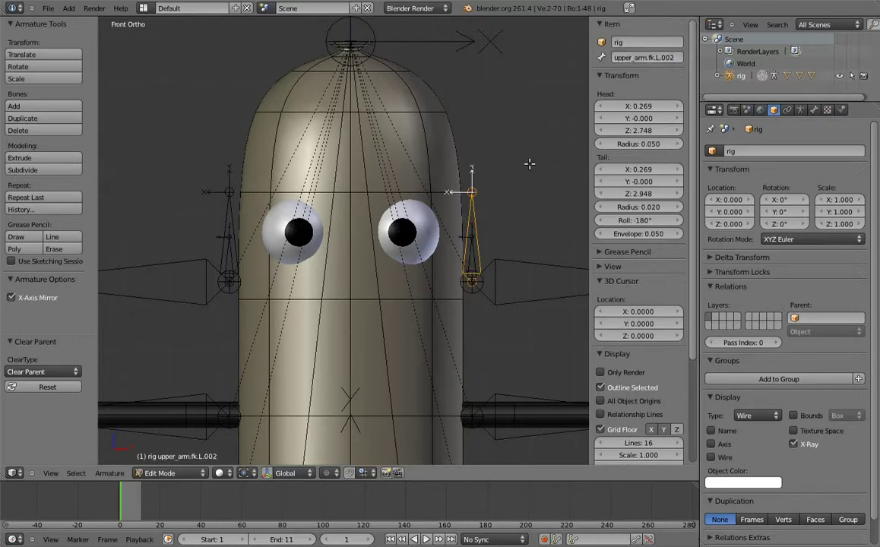
pyautogui.click(631, 57)
pyautogui.write('M')
pyautogui.write('.L')
pyautogui.press('Return')
pyautogui.rightClick(229, 248)
pyautogui.click(621, 58)
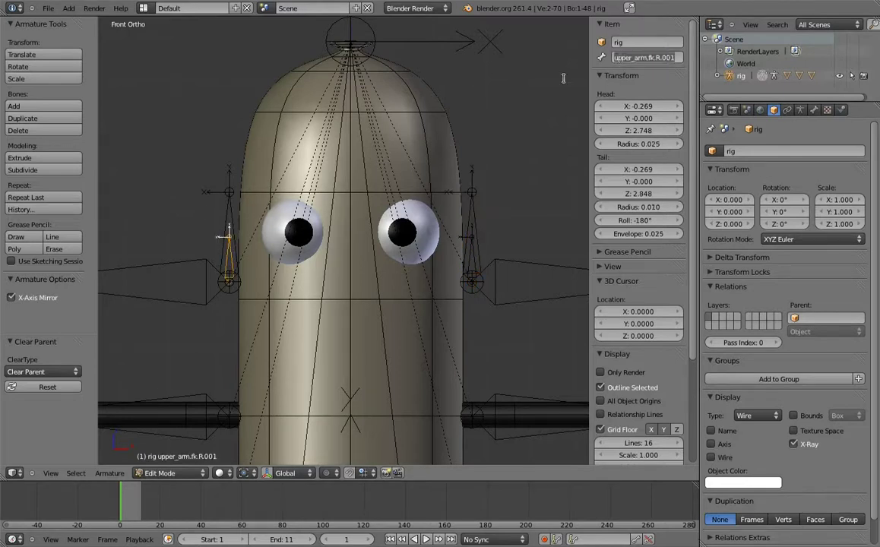
# Step: Parent upper_arm.fk.L to MCH-arm_parent.L with Keep Offset
pyautogui.rightClick(485, 221)
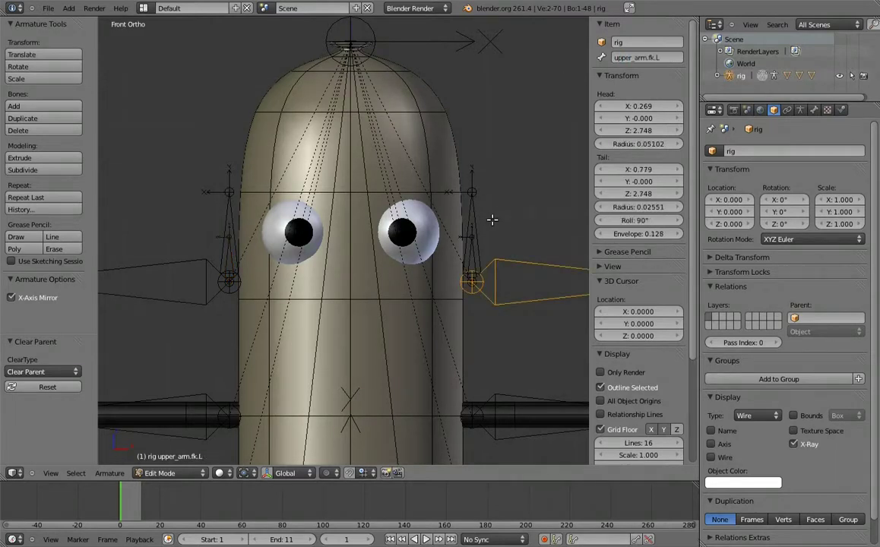
pyautogui.rightClick(476, 221)
pyautogui.hotkey('ctrl', 'p')
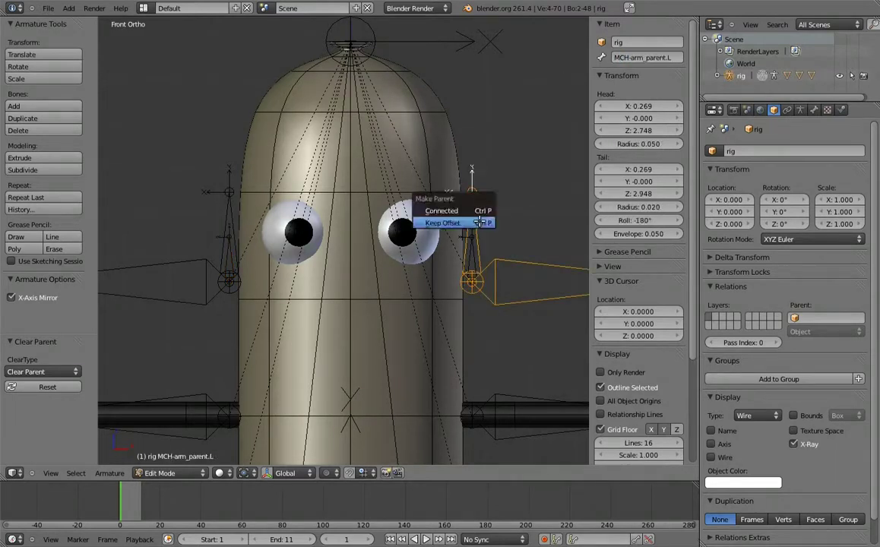
pyautogui.click(434, 204)
# Step: In Pose Mode, give MCH-arm_parent.L and MCH-arm_parent.R Copy Location constraints to their socket bones
pyautogui.hotkey('ctrl', 'Tab')
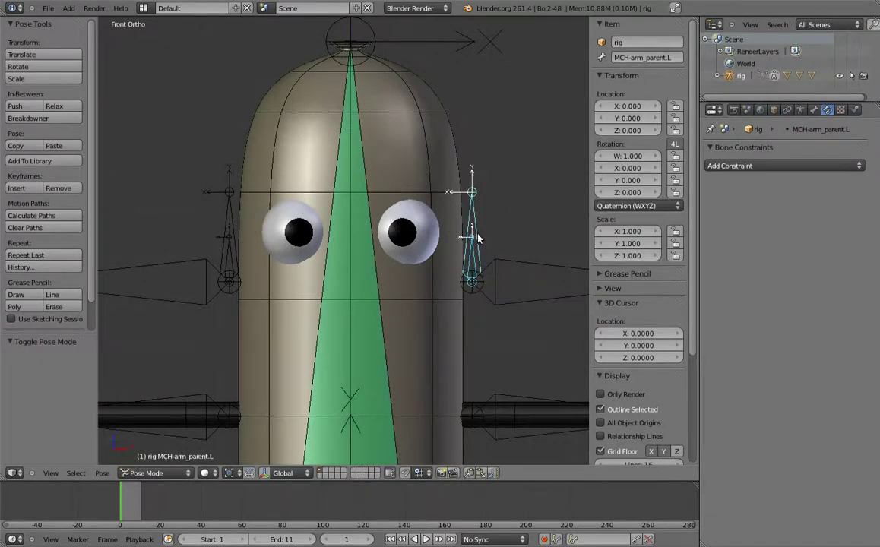
pyautogui.hotkey('ctrl', 'shift', 'c')
pyautogui.click(470, 237)
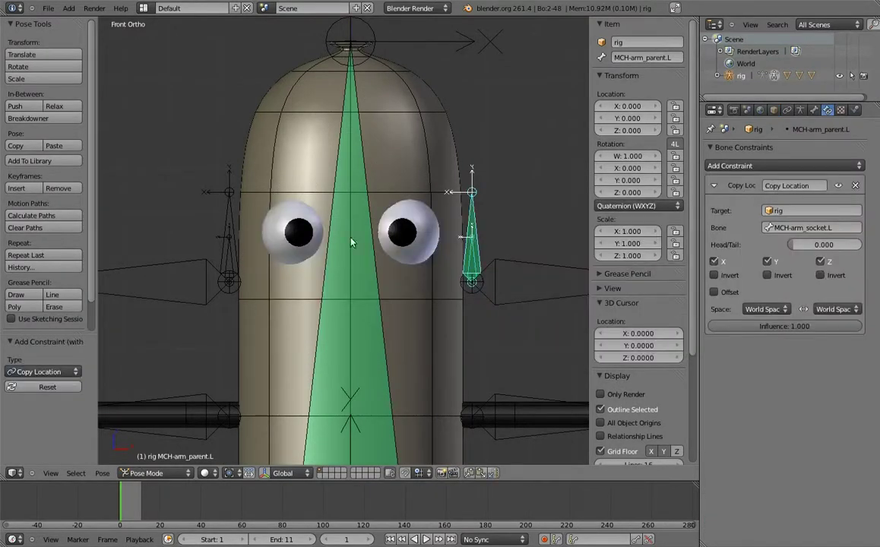
pyautogui.rightClick(232, 258)
pyautogui.keyDown('shift'); pyautogui.rightClick(224, 223); pyautogui.keyUp('shift')
pyautogui.hotkey('ctrl', 'shift', 'c')
pyautogui.click(214, 229)
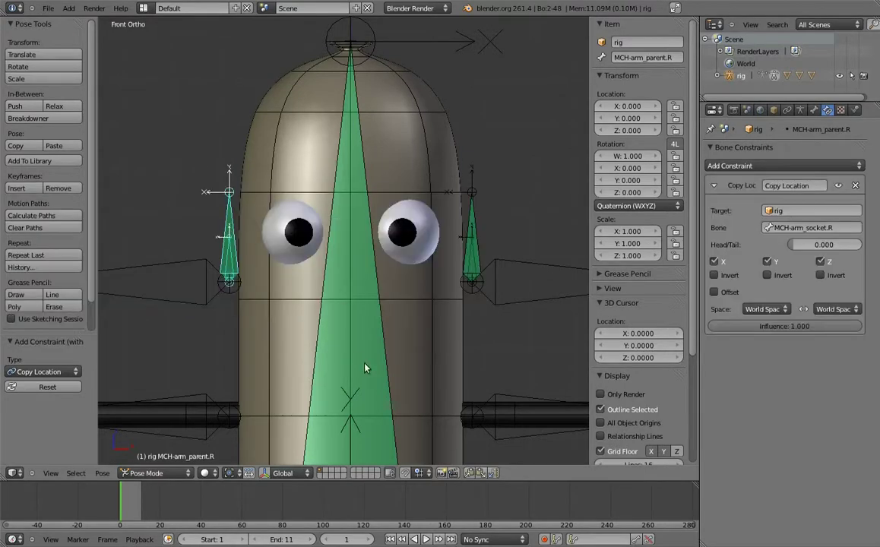
# Step: Zoom out and start rotating body_top to test the arm setup
pyautogui.scroll(-3, 365, 270)
pyautogui.scroll(-2, 388, 281)
pyautogui.rightClick(370, 341)
pyautogui.press('r')
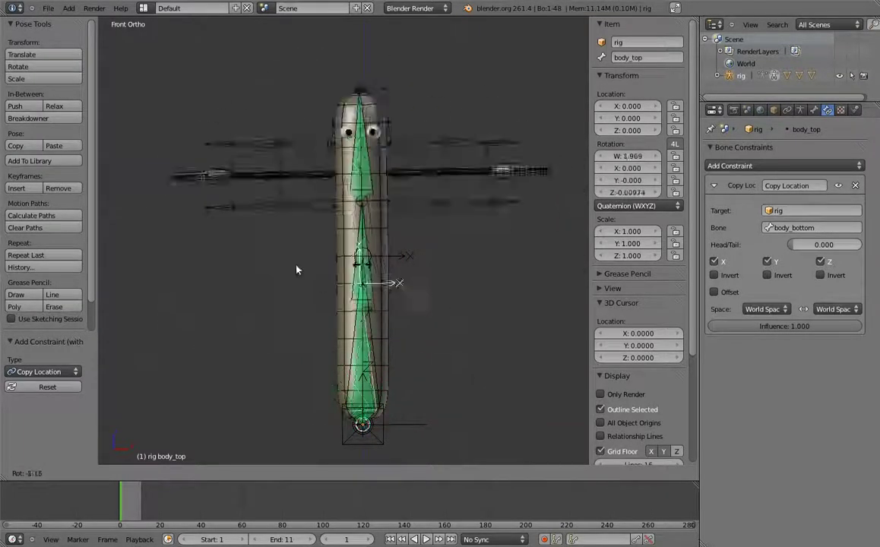
# Step: Cancel the body_top test rotation, then test-rotate the root bone and cancel it
pyautogui.rightClick(365, 250)
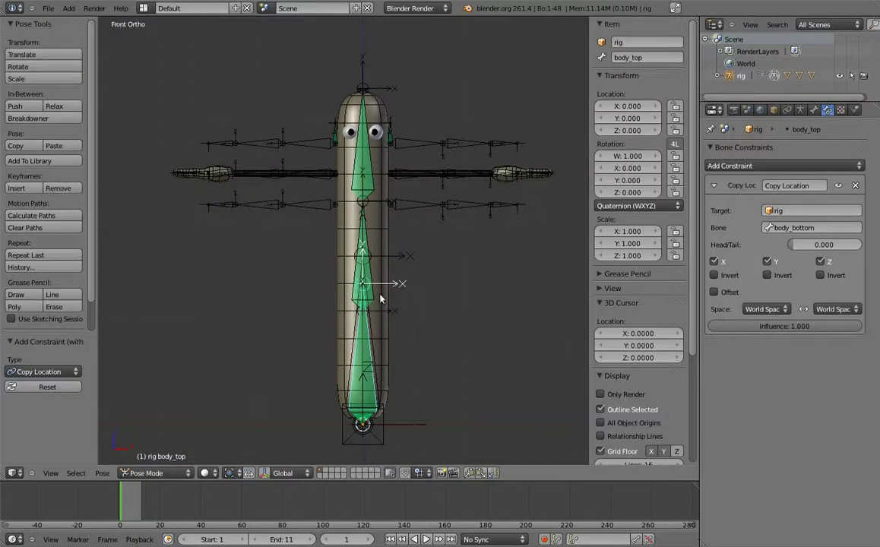
pyautogui.rightClick(346, 399)
pyautogui.press('r')
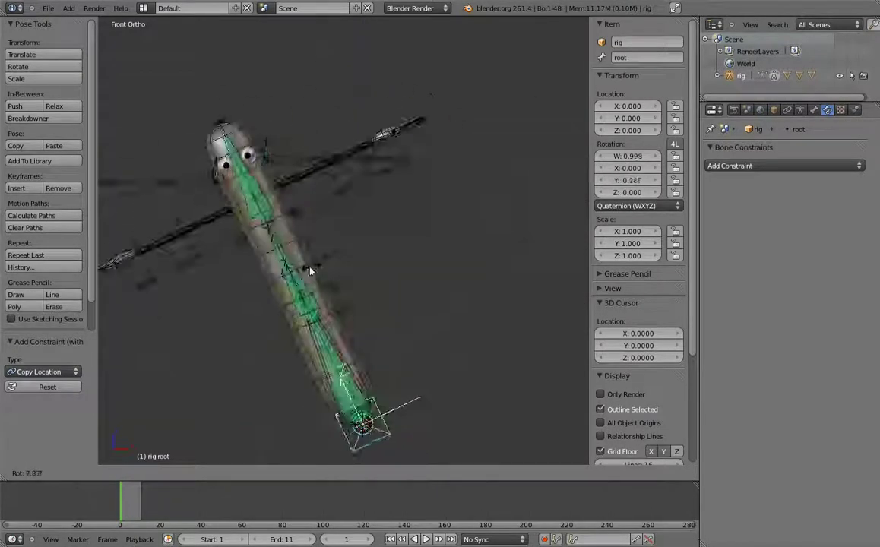
pyautogui.rightClick(402, 261)
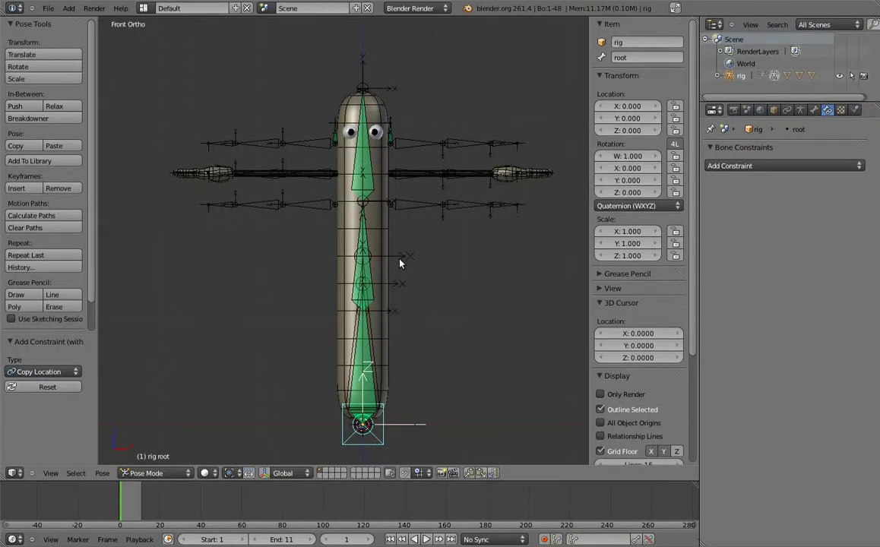
# Step: Zoom in on the rig and switch the armature into Edit Mode
pyautogui.scroll(3, 390, 205)
pyautogui.scroll(3, 388, 213)
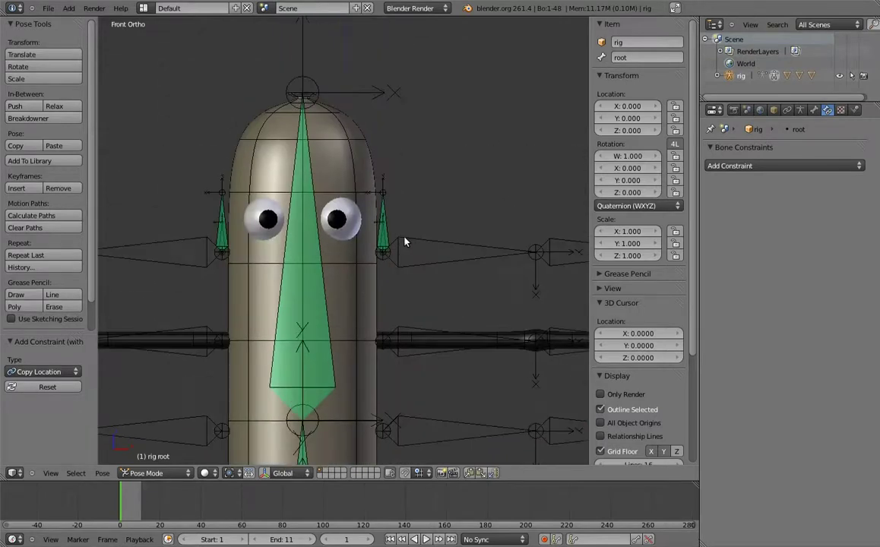
pyautogui.press('Tab')
# Step: Parent MCH-arm_parent.L to the root bone with Keep Offset
pyautogui.rightClick(387, 207)
pyautogui.moveTo(409, 288); pyautogui.dragTo(406, 273, button='middle')
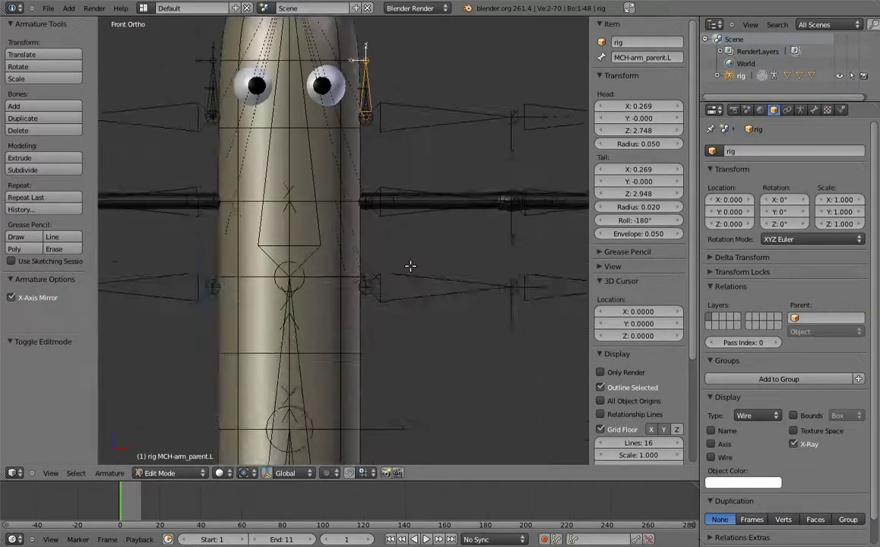
pyautogui.rightClick(446, 358)
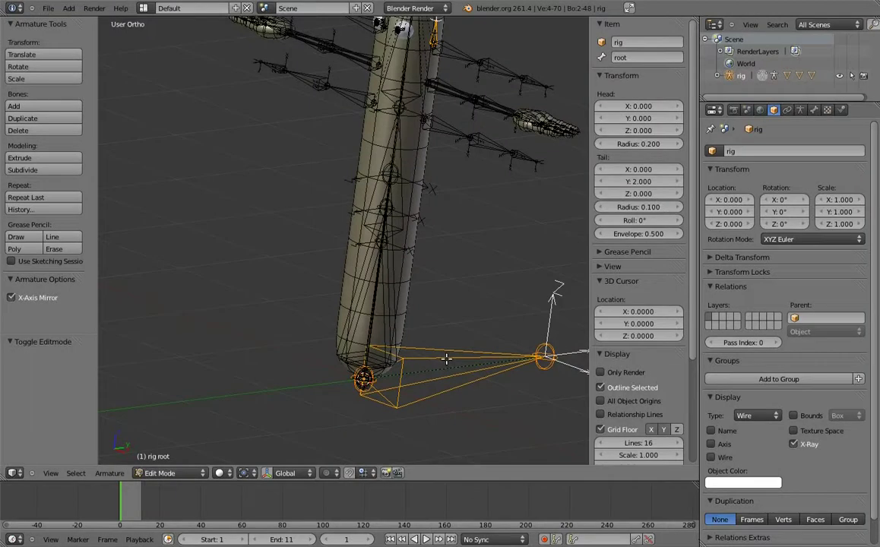
pyautogui.hotkey('ctrl', 'p')
pyautogui.click(402, 328)
# Step: Go to front view in Pose Mode and test-rotate the whole rig
pyautogui.moveTo(426, 315); pyautogui.dragTo(428, 305, button='middle')
pyautogui.press('KP_1')
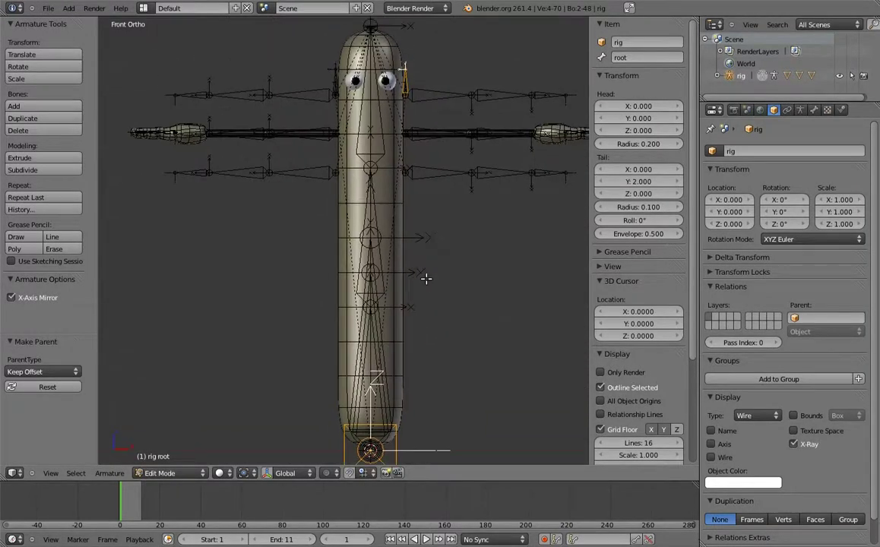
pyautogui.hotkey('ctrl', 'Tab')
pyautogui.scroll(-1, 428, 305)
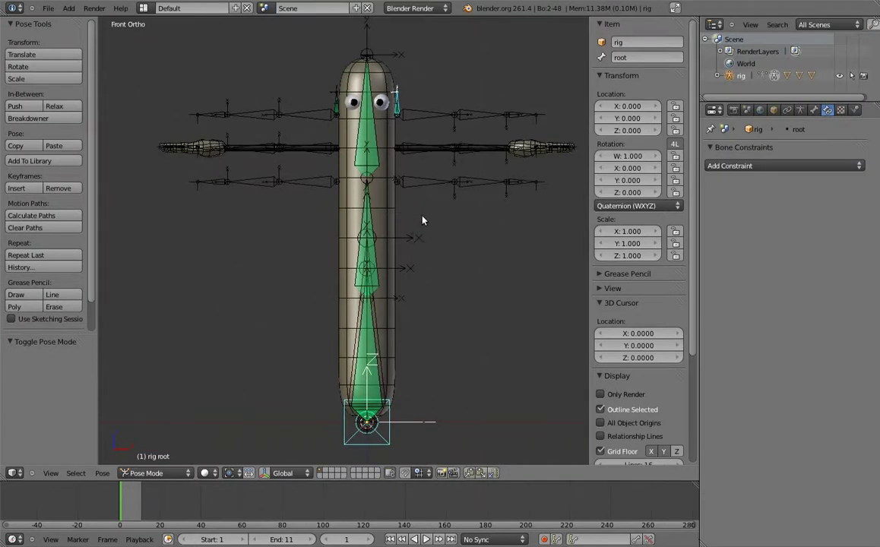
pyautogui.press('r')
pyautogui.click(384, 243)
# Step: Test-rotate body_top, cancel it, and deselect all bones
pyautogui.rightClick(403, 328)
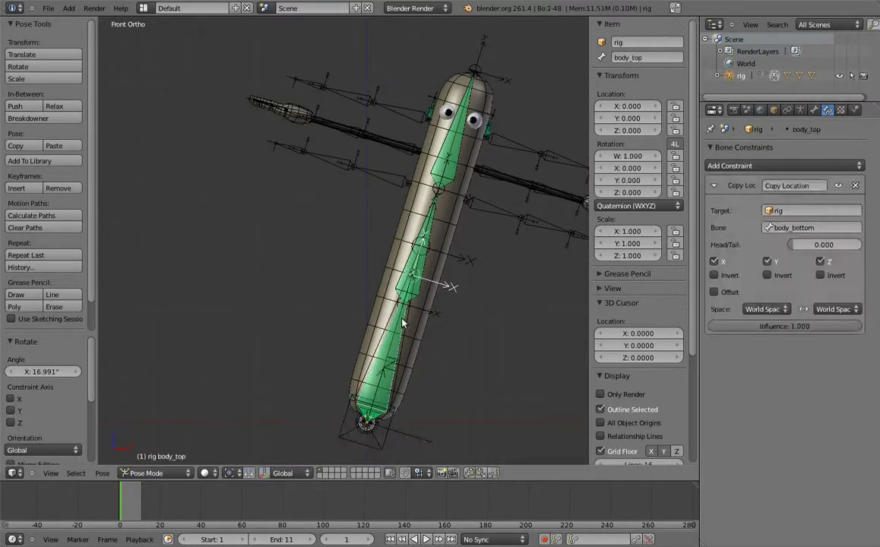
pyautogui.press('r')
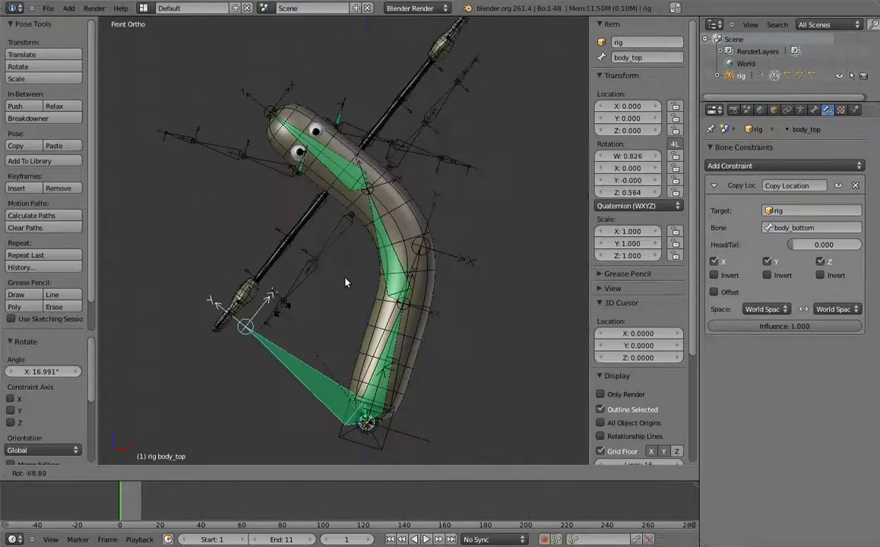
pyautogui.rightClick(501, 290)
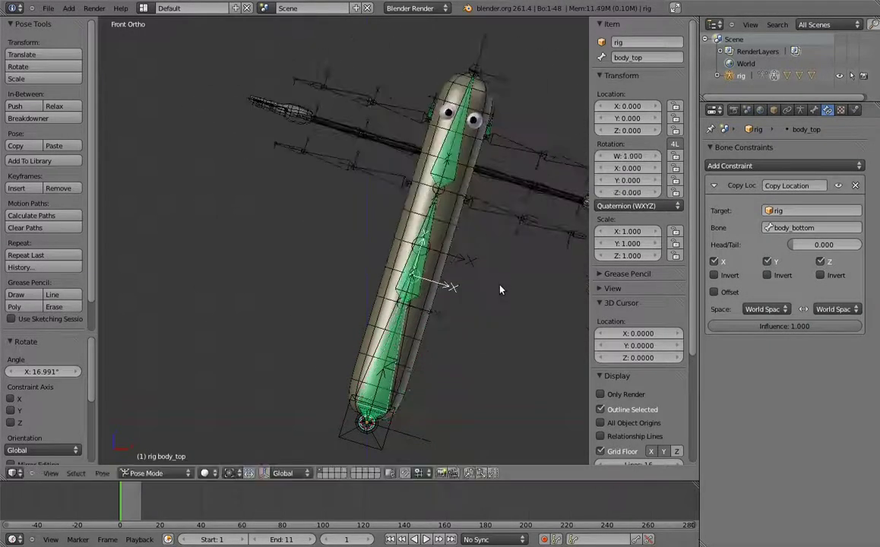
pyautogui.press('a')
pyautogui.press('a')
pyautogui.press('a')
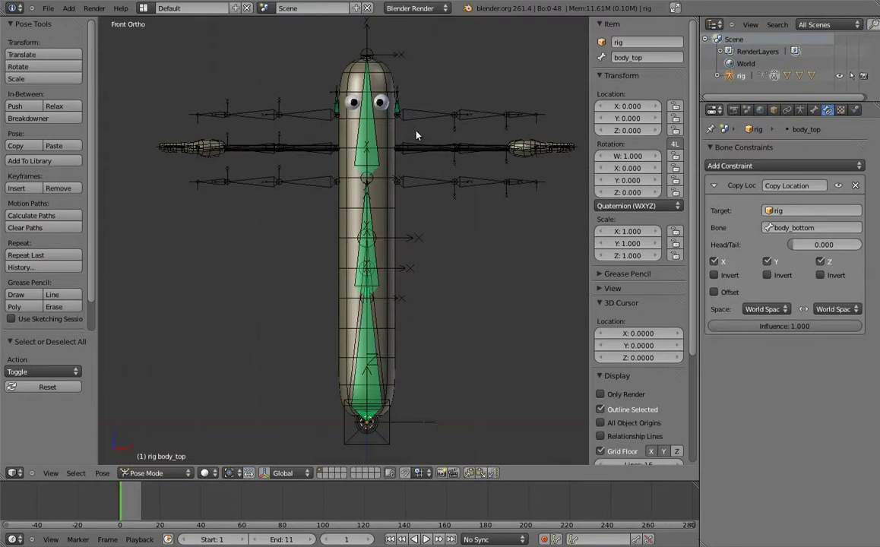
pyautogui.scroll(2, 415, 141)
pyautogui.scroll(3, 403, 191)
pyautogui.scroll(3, 450, 168)
# Step: Add a Copy Transforms constraint on MCH-arm_parent.L targeting the left arm socket bone
pyautogui.rightClick(423, 230)
pyautogui.keyDown('shift'); pyautogui.rightClick(435, 199); pyautogui.keyUp('shift')
pyautogui.hotkey('ctrl', 'shift', 'c')
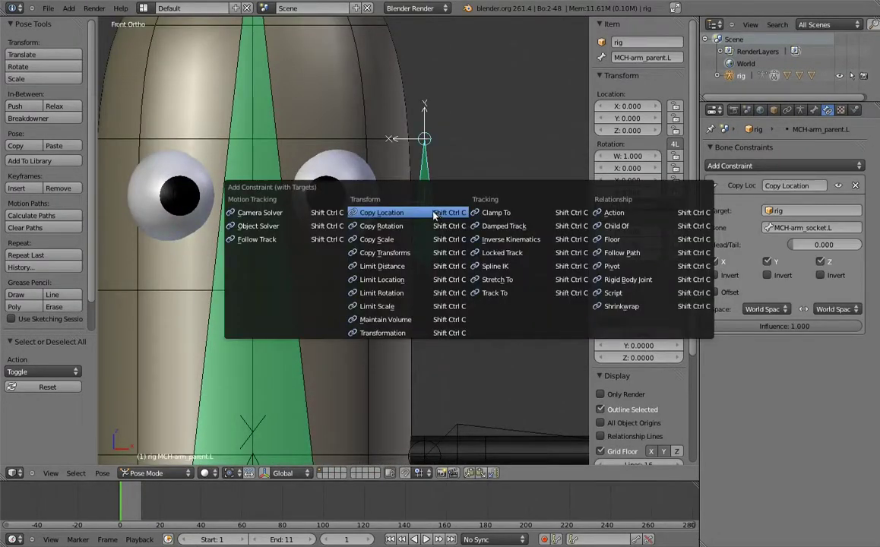
pyautogui.click(380, 252)
pyautogui.press('KP_Decimal')
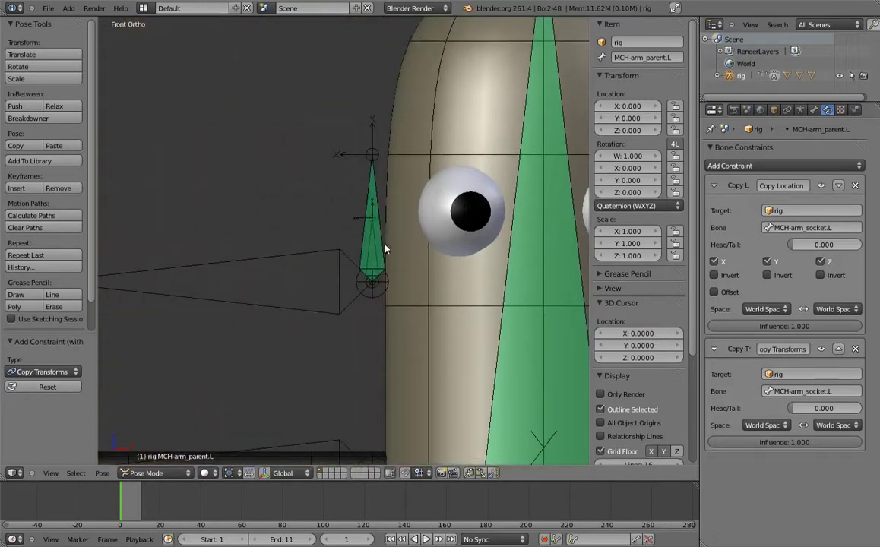
# Step: Add a Copy Transforms constraint on MCH-arm_parent.R targeting the right arm socket bone
pyautogui.rightClick(368, 232)
pyautogui.keyDown('shift'); pyautogui.rightClick(363, 222); pyautogui.keyUp('shift')
pyautogui.hotkey('ctrl', 'shift', 'c')
pyautogui.click(362, 226)
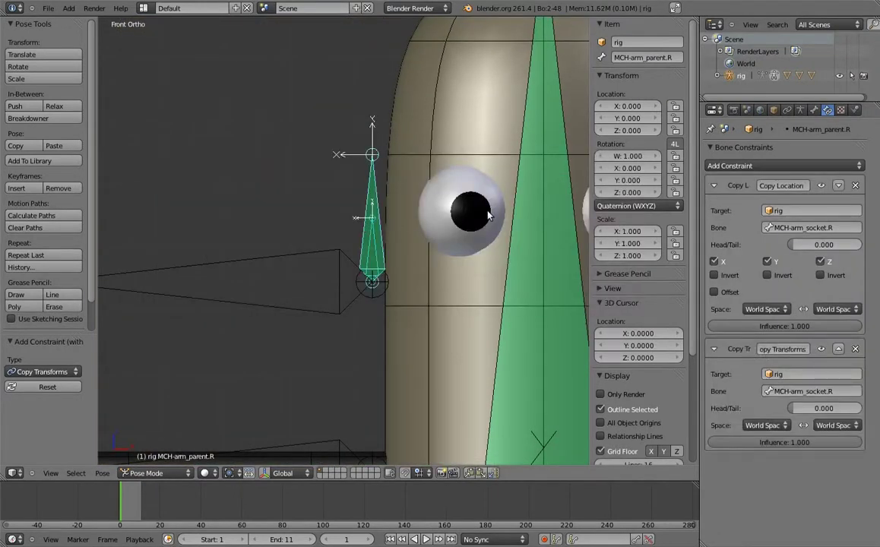
pyautogui.press('KP_Decimal')
# Step: Test-rotate body_top to check the arms follow, then snap the 3D cursor to world origin
pyautogui.scroll(-6, 411, 175)
pyautogui.scroll(-1, 460, 167)
pyautogui.scroll(-2, 460, 201)
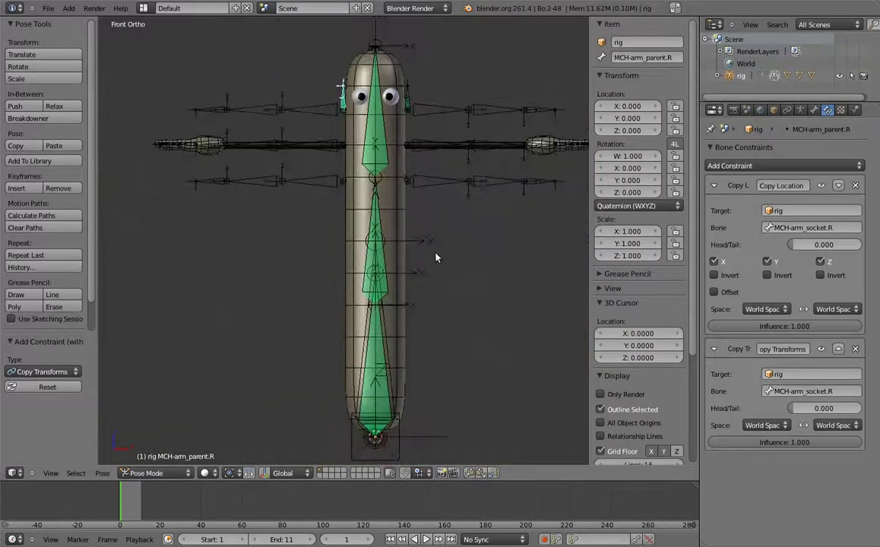
pyautogui.rightClick(379, 335)
pyautogui.press('r')
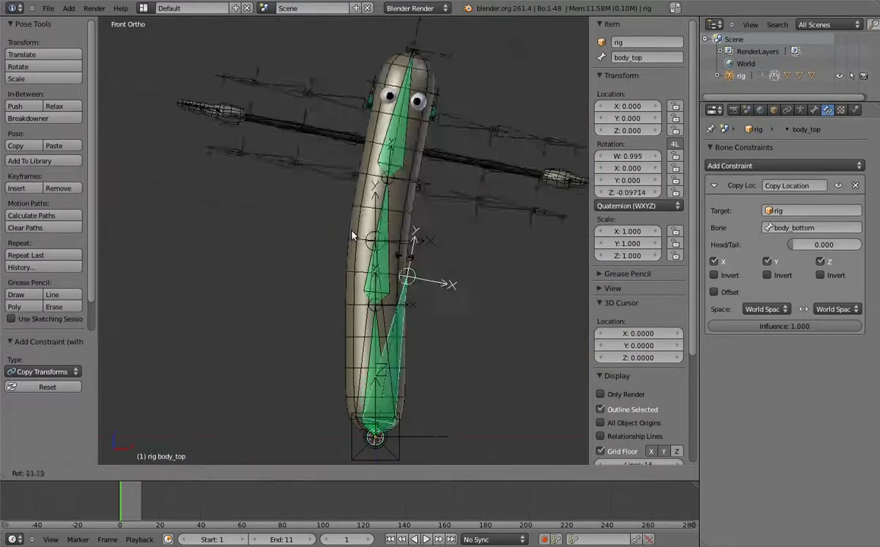
pyautogui.press('Escape')
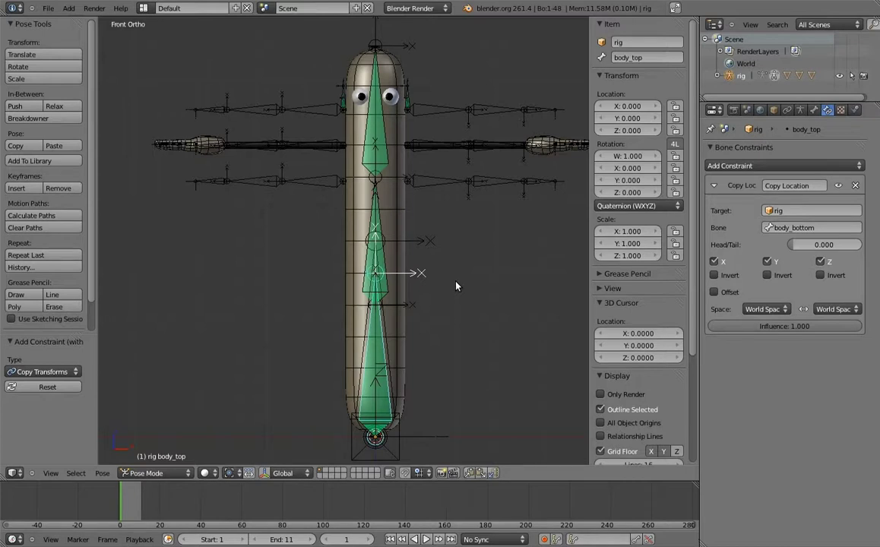
pyautogui.hotkey('shift', 's')
pyautogui.click(402, 144)
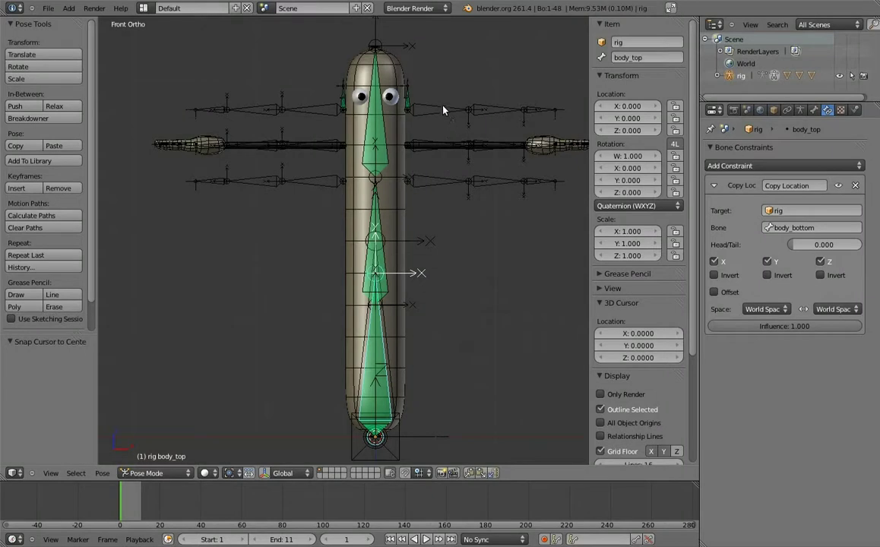
# Step: Add a custom property named isolate_rotation (1.0, range 0–1) to upper_arm.fk.L
pyautogui.rightClick(404, 105)
pyautogui.click(814, 110)
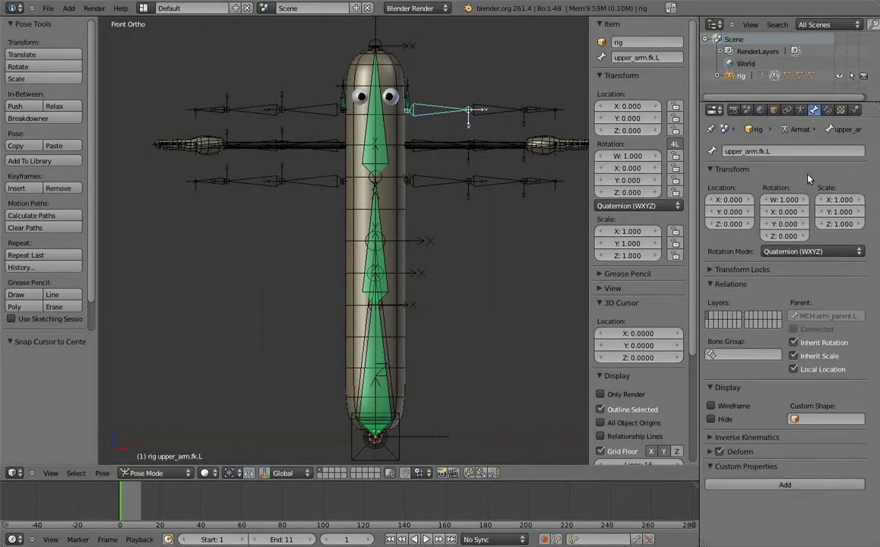
pyautogui.click(783, 487)
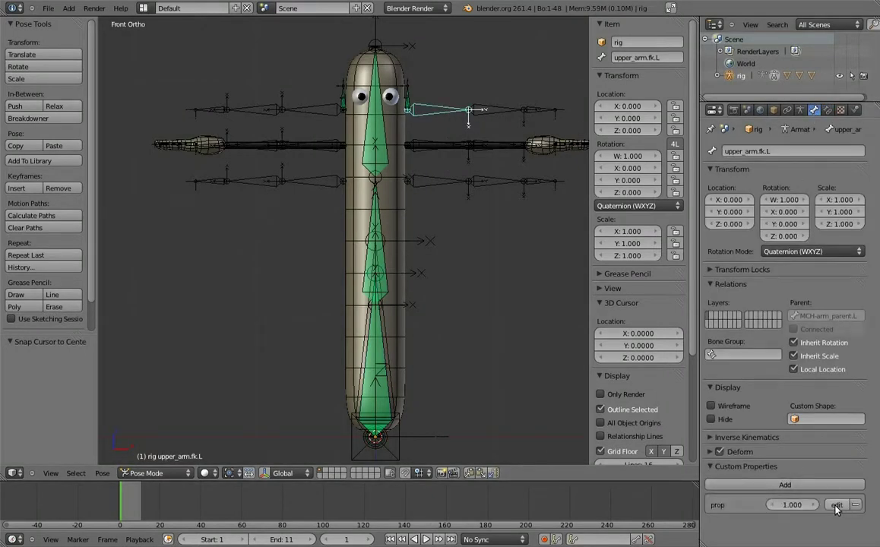
pyautogui.click(834, 522)
pyautogui.click(821, 440)
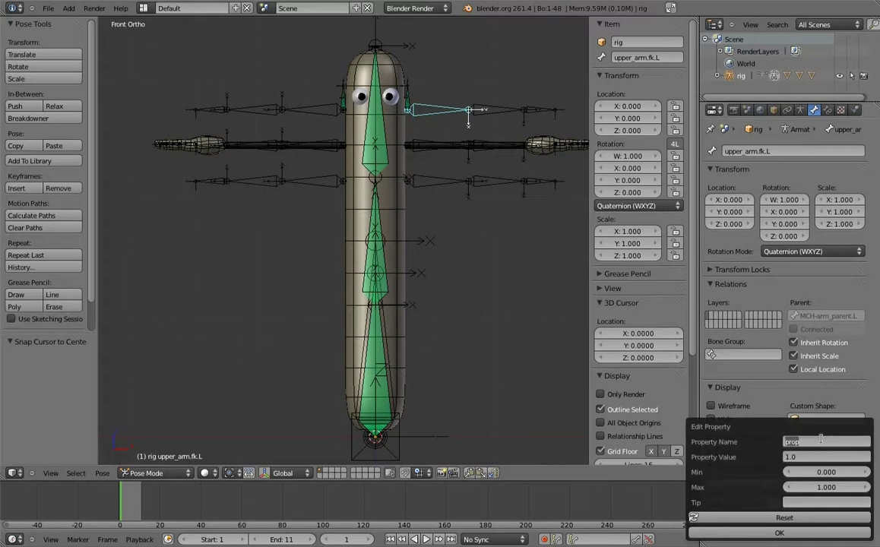
pyautogui.press('BackSpace')
pyautogui.write('on')
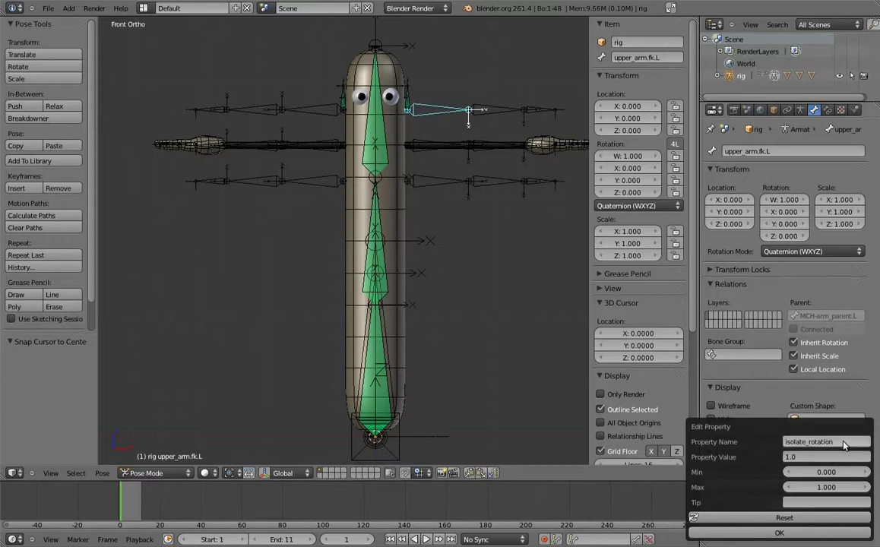
pyautogui.press('Return')
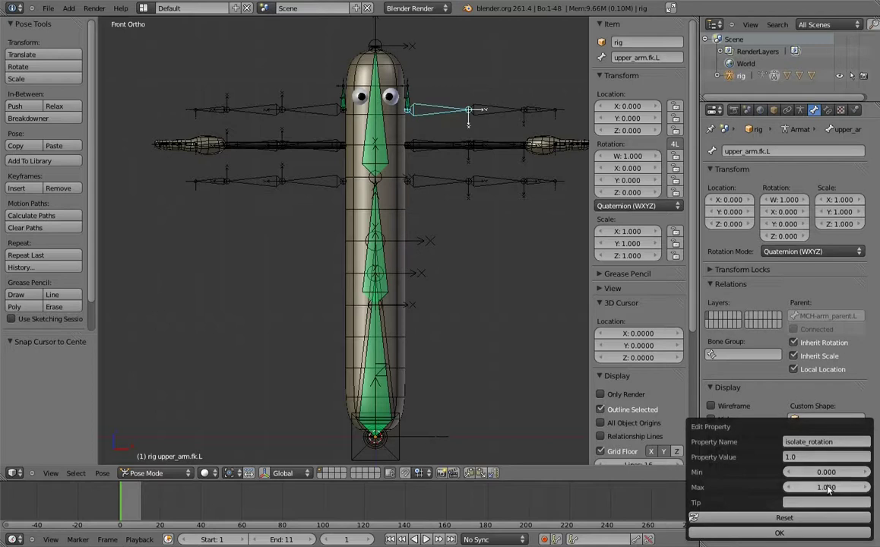
pyautogui.click(783, 532)
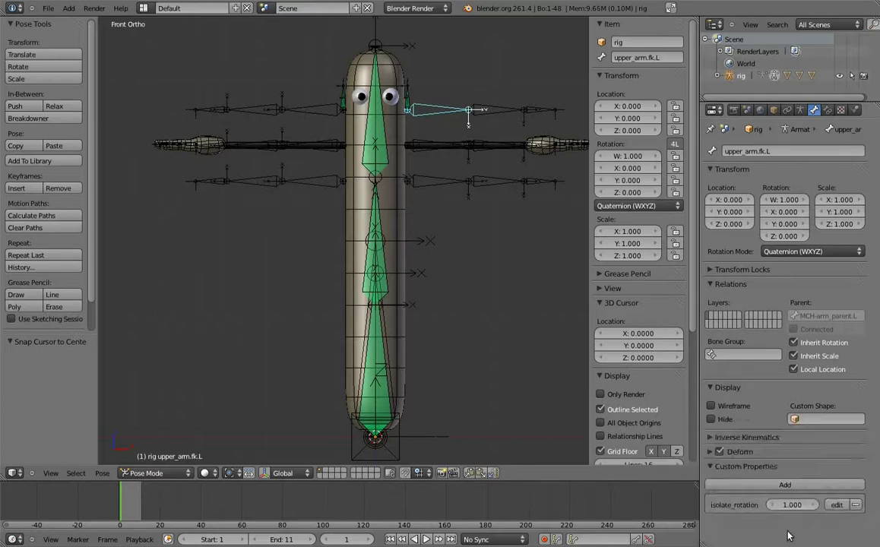
# Step: Copy the isolate_rotation data path and select MCH-arm_parent.L
pyautogui.rightClick(790, 504)
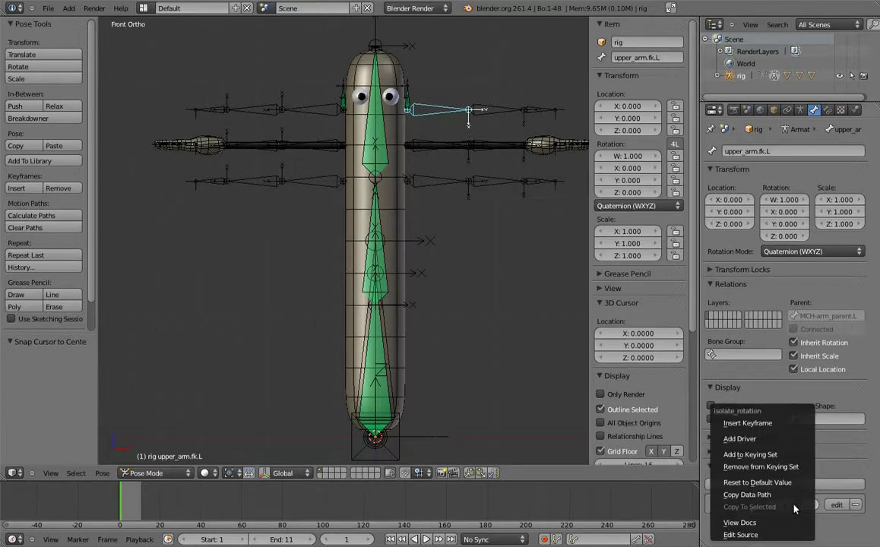
pyautogui.click(787, 497)
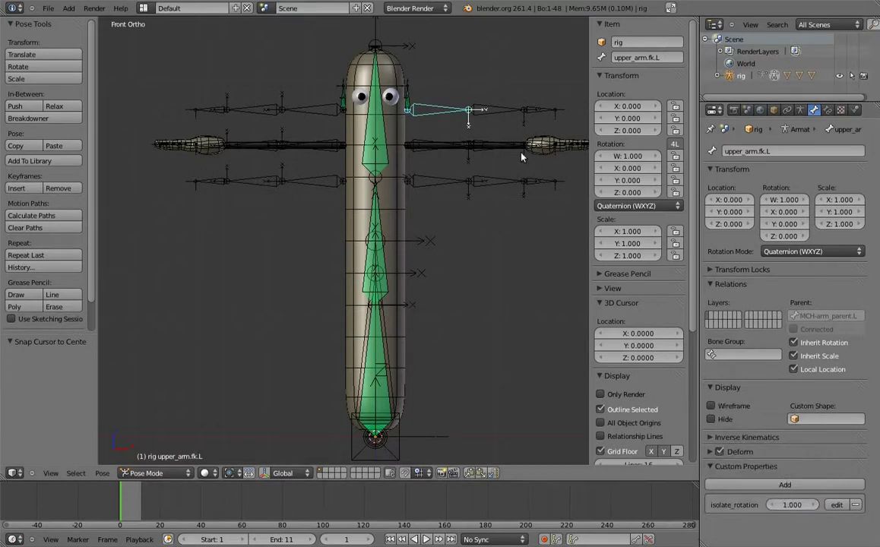
pyautogui.rightClick(411, 89)
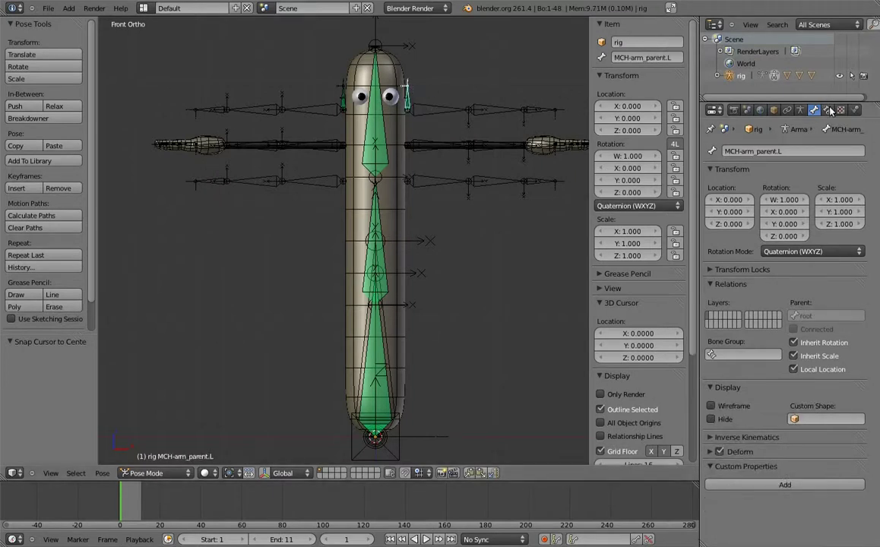
# Step: Add a driver to the Copy Transforms influence and show a Drivers editor in a split area
pyautogui.click(828, 110)
pyautogui.rightClick(787, 447)
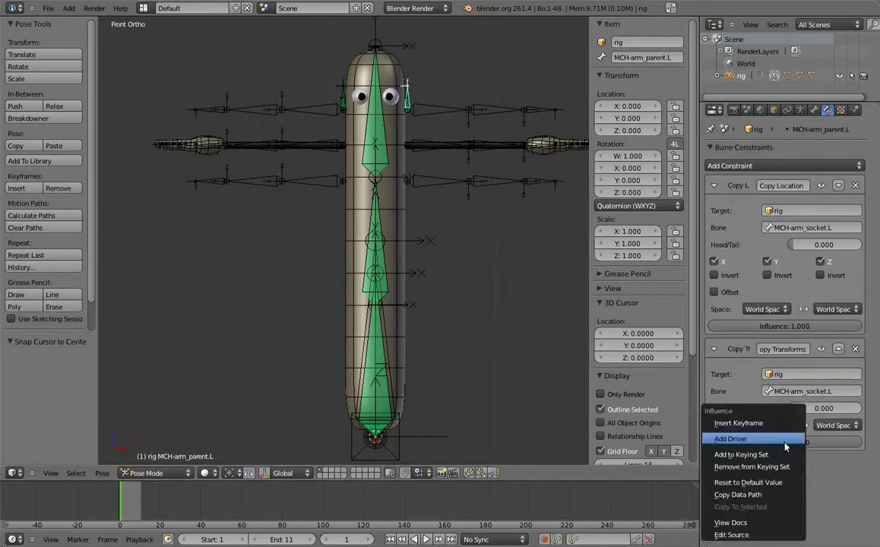
pyautogui.click(753, 494)
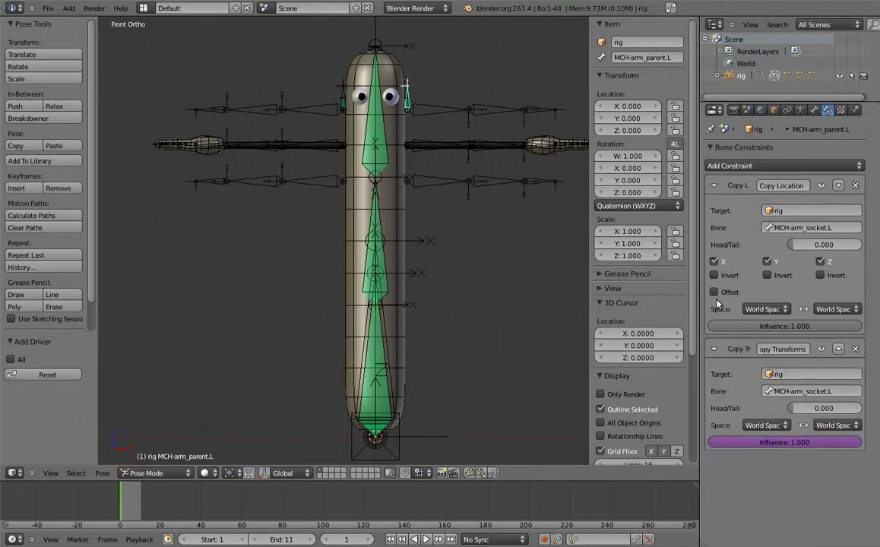
pyautogui.moveTo(694, 17); pyautogui.dragTo(330, 61)
pyautogui.click(15, 473)
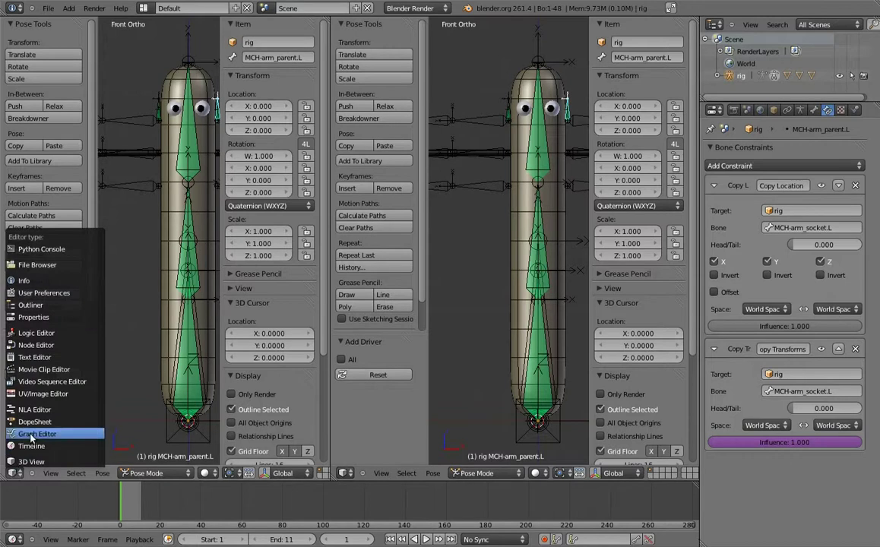
pyautogui.click(46, 434)
pyautogui.click(218, 474)
pyautogui.click(199, 451)
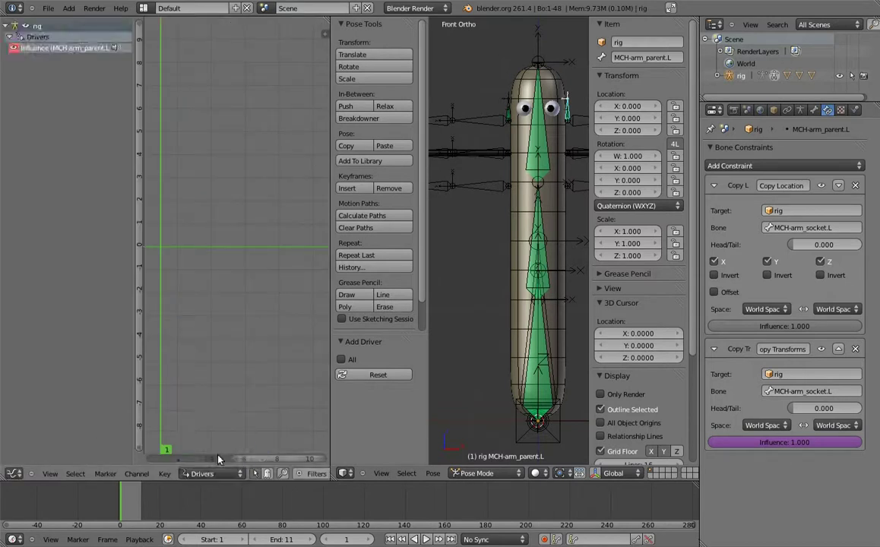
# Step: Make the Influence driver channel active and collapse the extra sidebar panels
pyautogui.click(71, 52)
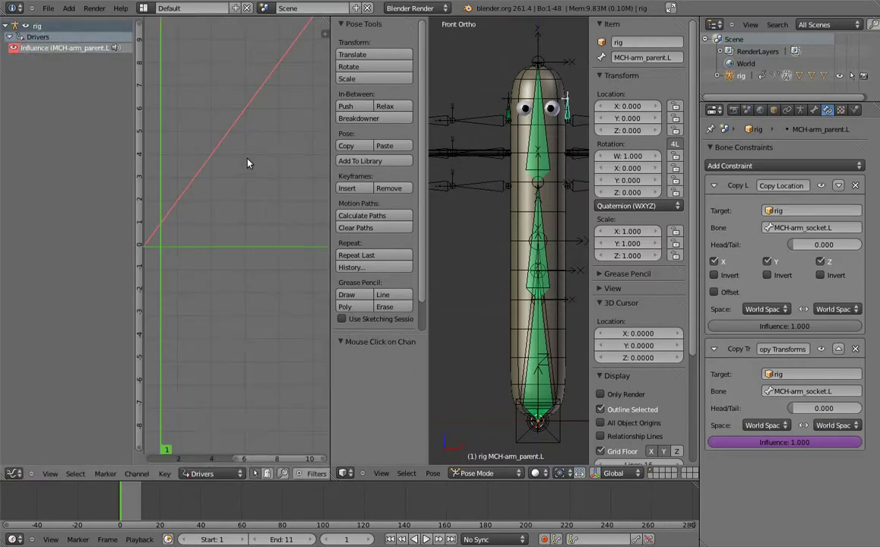
pyautogui.press('n')
pyautogui.click(196, 38)
pyautogui.click(197, 52)
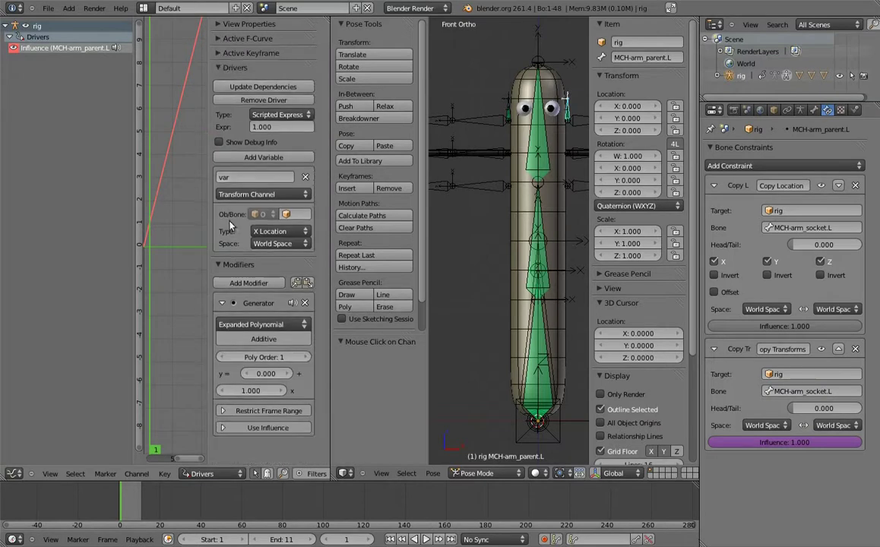
pyautogui.click(228, 265)
# Step: Set the driver variable to Single Property on the rig with the pasted isolate_rotation path, type Sum Values
pyautogui.click(287, 195)
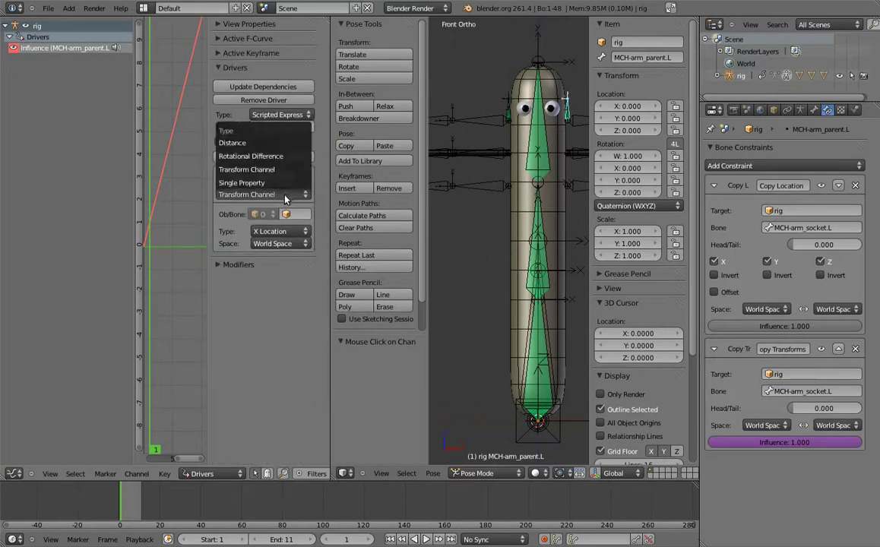
pyautogui.click(254, 183)
pyautogui.click(298, 215)
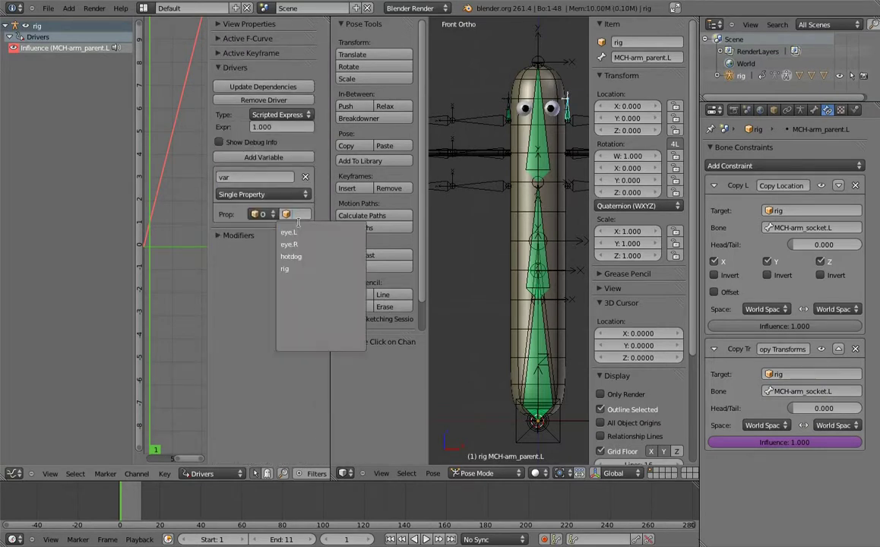
pyautogui.click(285, 268)
pyautogui.hotkey('ctrl', 'v')
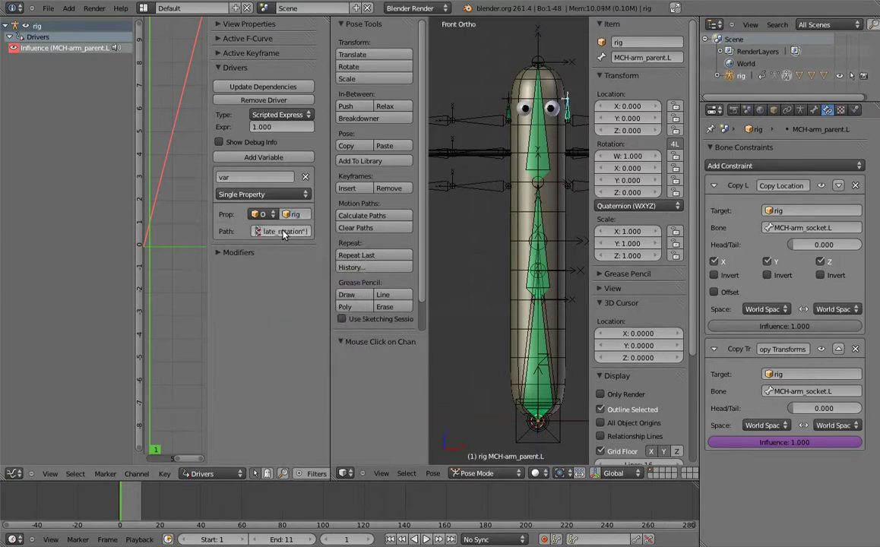
pyautogui.click(280, 114)
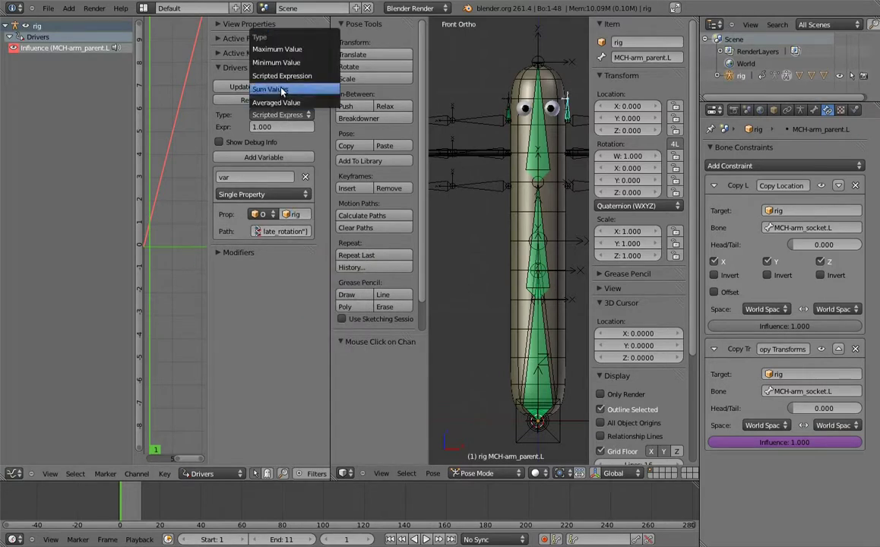
pyautogui.click(278, 88)
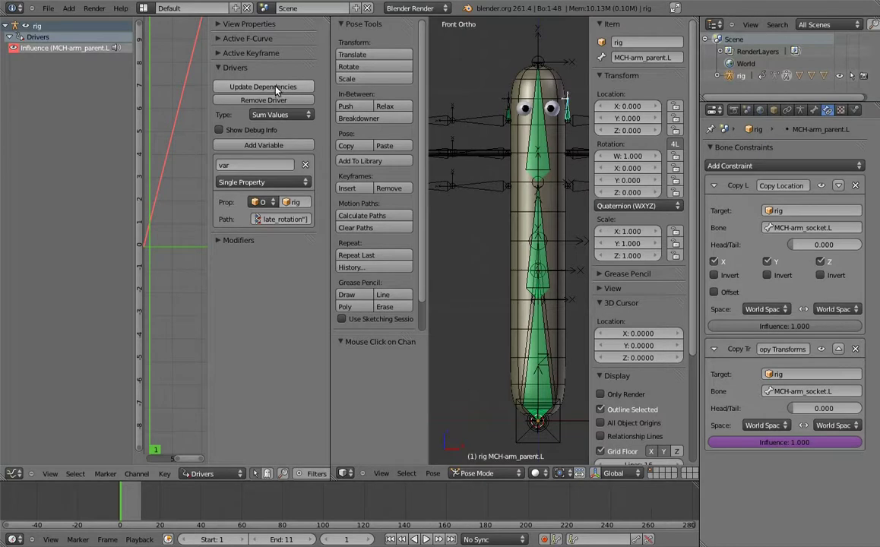
# Step: Bend body_top about -59.6° to test, then select upper_arm.fk.L
pyautogui.scroll(-2, 519, 225)
pyautogui.scroll(-1, 520, 225)
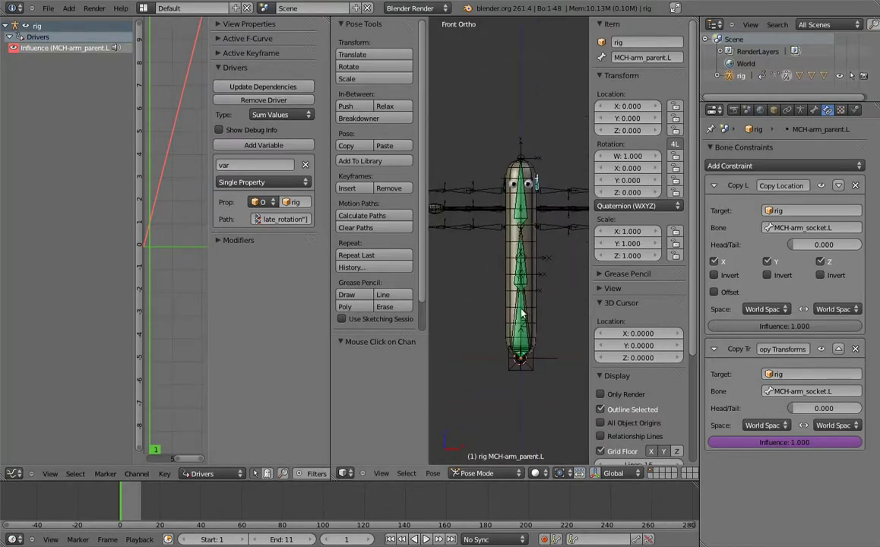
pyautogui.rightClick(524, 297)
pyautogui.rightClick(524, 228)
pyautogui.press('r')
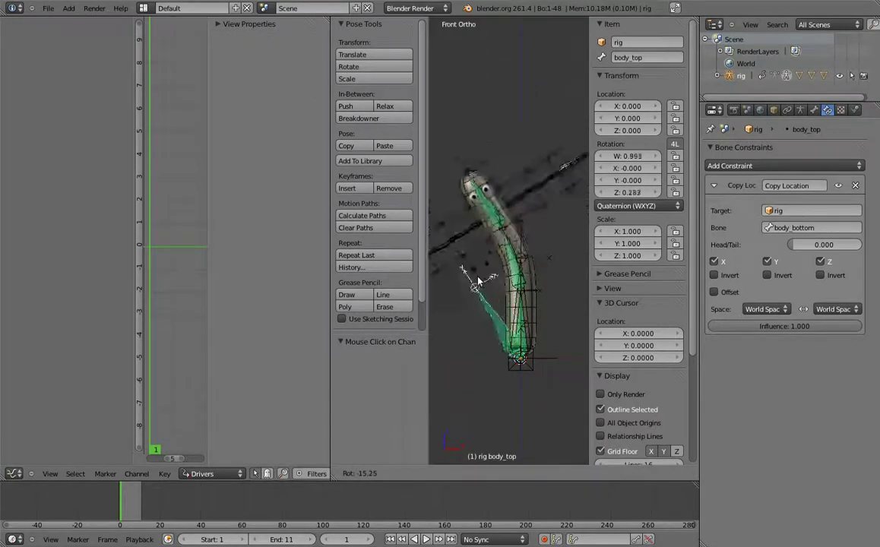
pyautogui.click(475, 325)
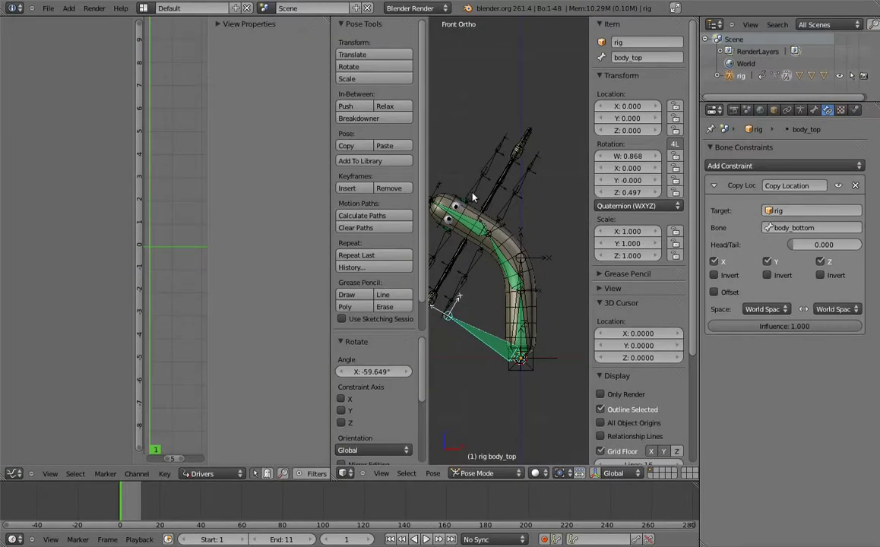
pyautogui.rightClick(426, 174)
# Step: Reveal isolate_rotation in the sidebar and sweep it from 0 up to 1 and back to 0
pyautogui.click(600, 302)
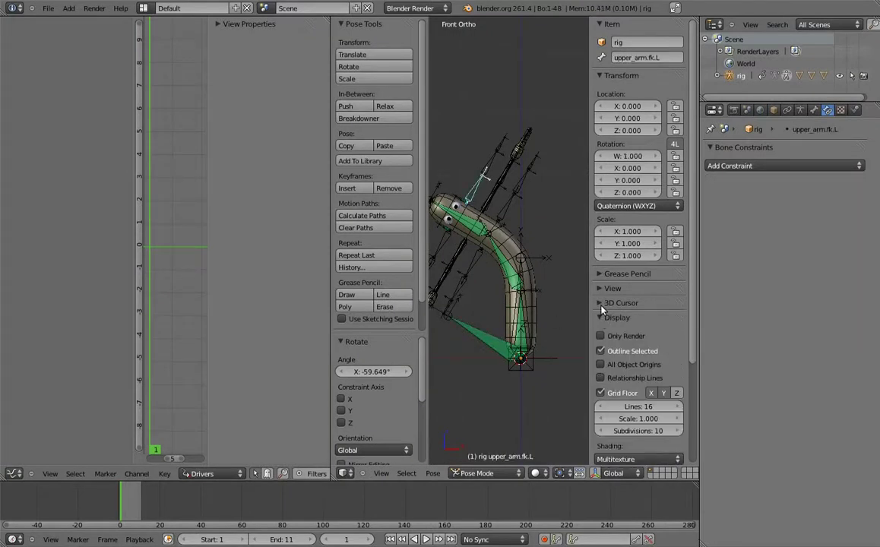
pyautogui.click(602, 317)
pyautogui.moveTo(656, 410)
pyautogui.mouseDown()
pyautogui.moveTo(488, 432)
pyautogui.moveTo(695, 417)
pyautogui.moveTo(236, 424)
pyautogui.moveTo(737, 422)
pyautogui.moveTo(457, 341)
pyautogui.mouseUp()
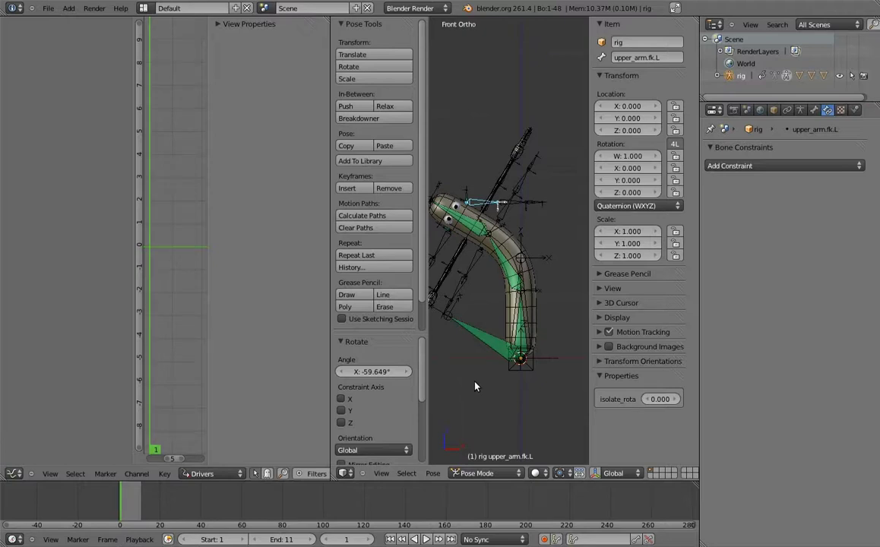
pyautogui.moveTo(648, 399); pyautogui.dragTo(745, 399)
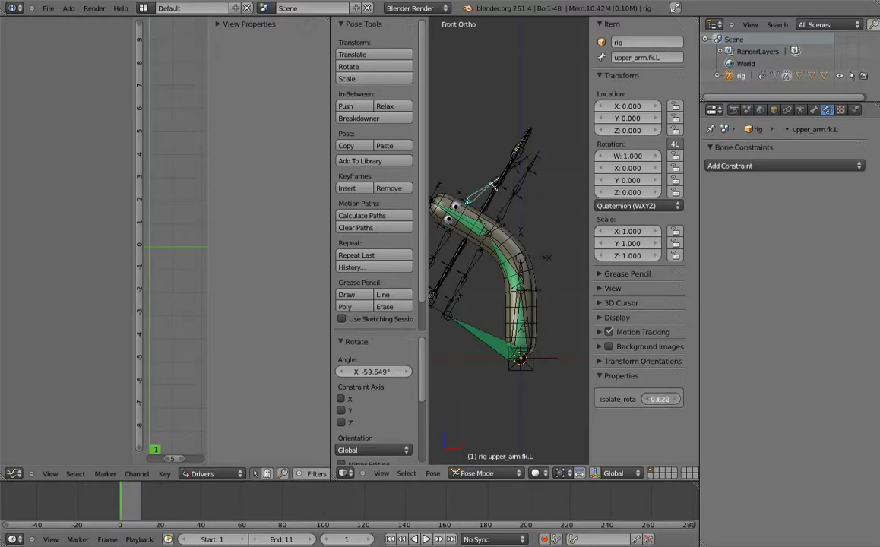
pyautogui.moveTo(660, 400); pyautogui.dragTo(760, 399)
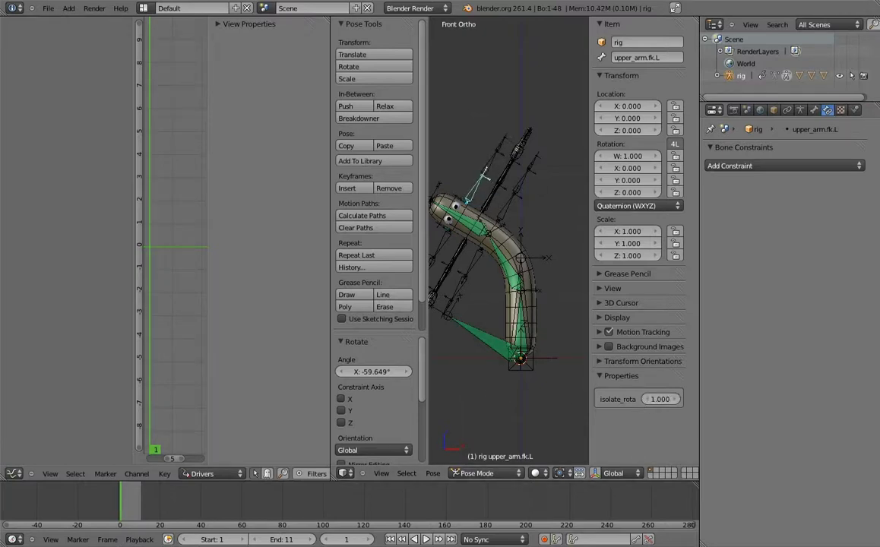
pyautogui.moveTo(654, 399); pyautogui.dragTo(285, 385)
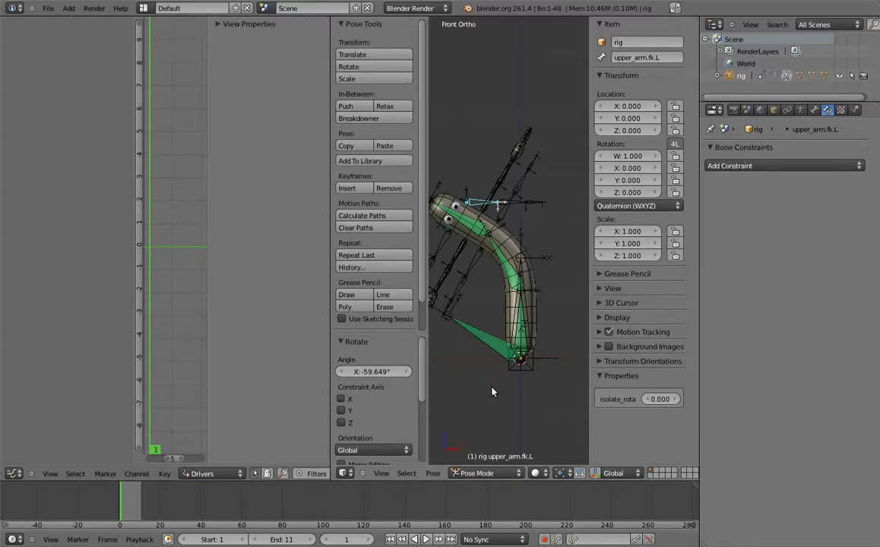
# Step: Try a Scripted Expression driver of '1.000-var' on MCH-arm_parent.L
pyautogui.rightClick(466, 194)
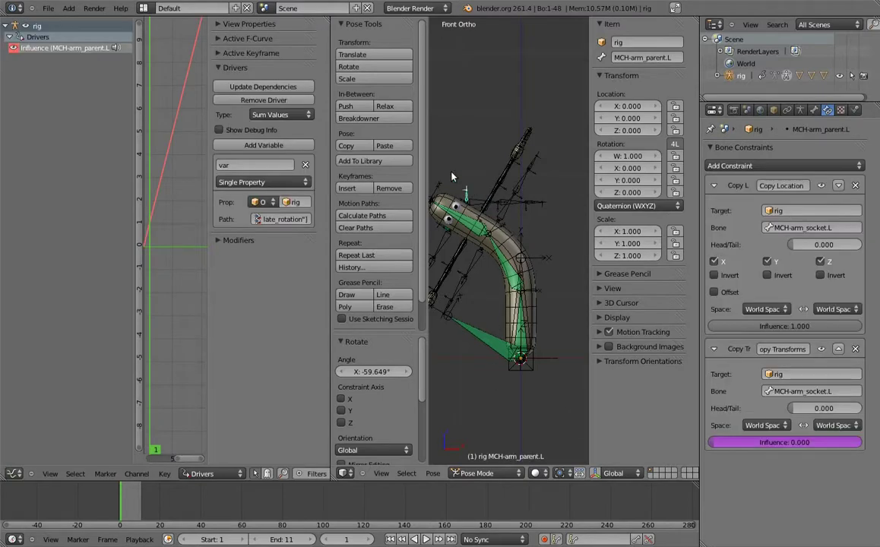
pyautogui.click(280, 114)
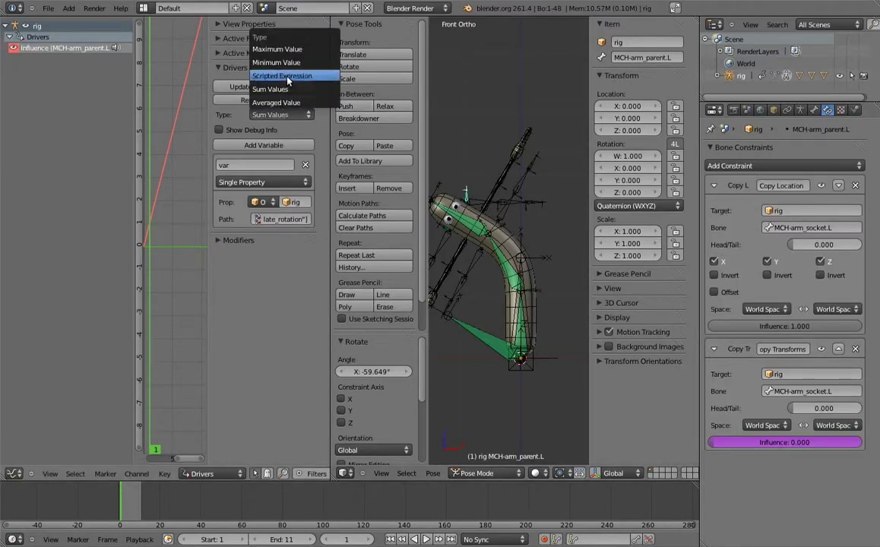
pyautogui.click(287, 76)
pyautogui.click(297, 128)
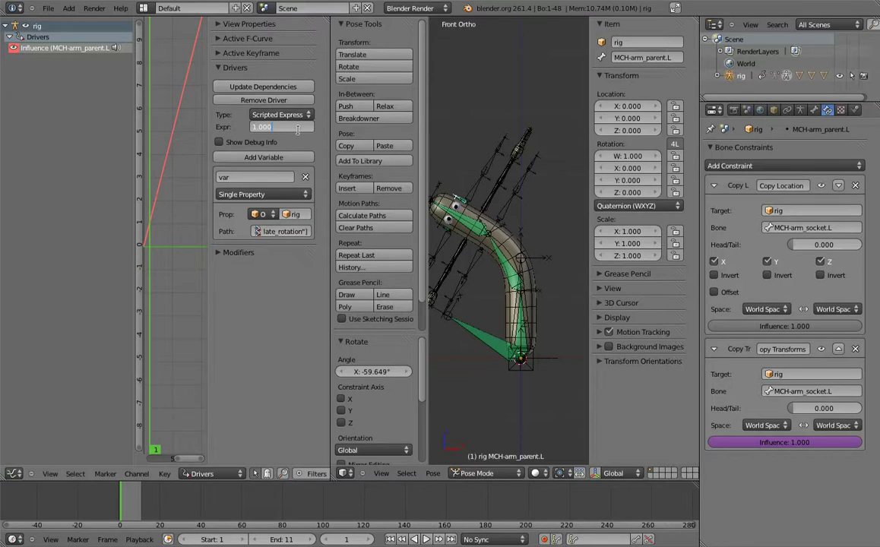
pyautogui.write('-var')
pyautogui.press('Return')
# Step: Revert the driver to Sum Values and widen the driver graph area
pyautogui.click(277, 114)
pyautogui.click(260, 85)
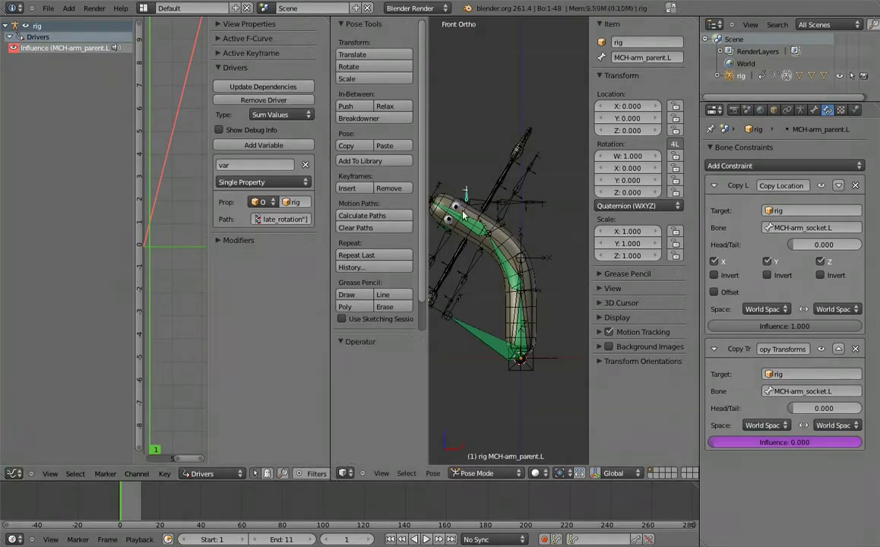
pyautogui.press('t')
pyautogui.moveTo(330, 206); pyautogui.dragTo(504, 213)
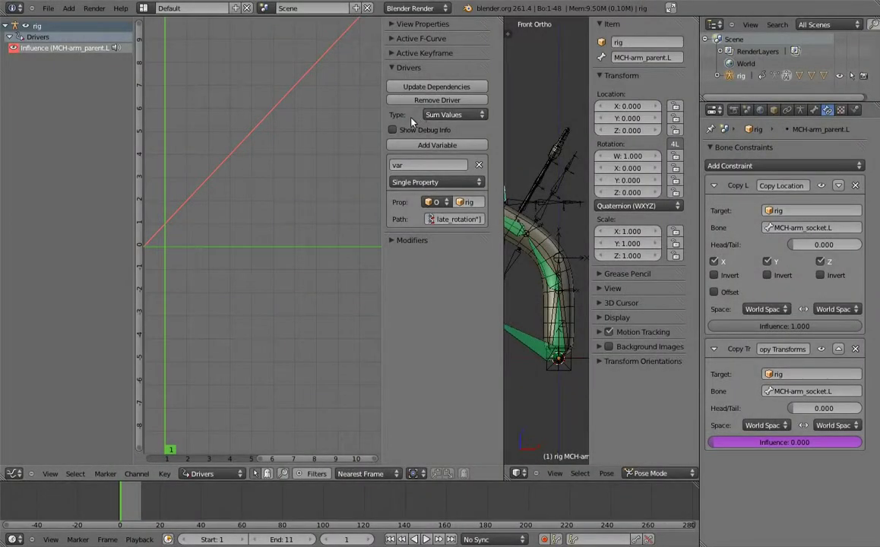
# Step: Zoom the driver graph onto the curve and expand its Generator modifier panel
pyautogui.moveTo(214, 233)
pyautogui.keyDown('ctrl'); pyautogui.mouseDown(button='middle')
pyautogui.moveTo(310, 198)
pyautogui.moveTo(193, 357)
pyautogui.mouseUp(button='middle'); pyautogui.keyUp('ctrl')
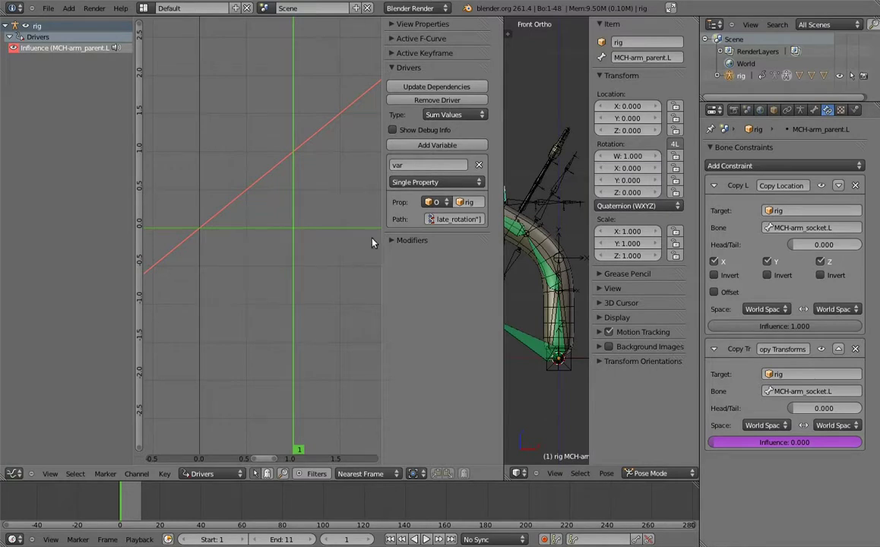
pyautogui.click(392, 240)
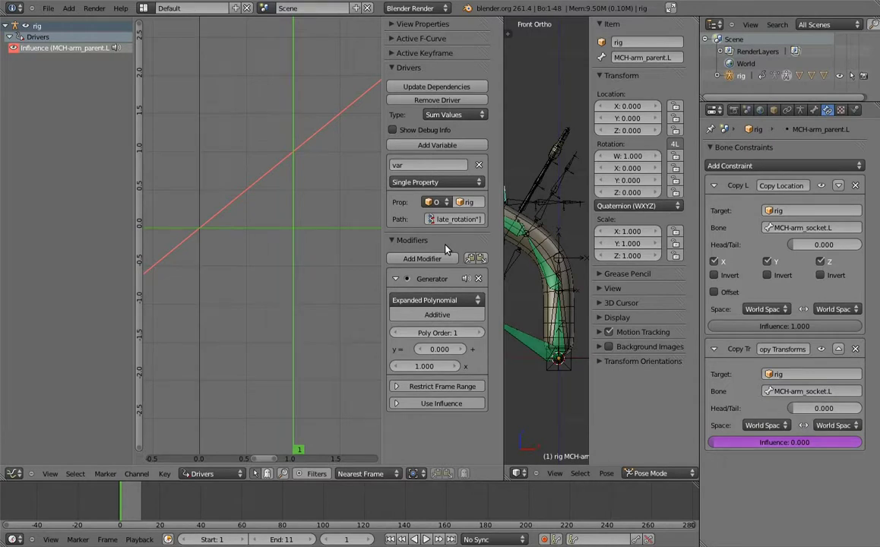
# Step: Remove the Generator modifier, add a keyframe dropping the curve to 0, and test isolate_rotation
pyautogui.click(479, 279)
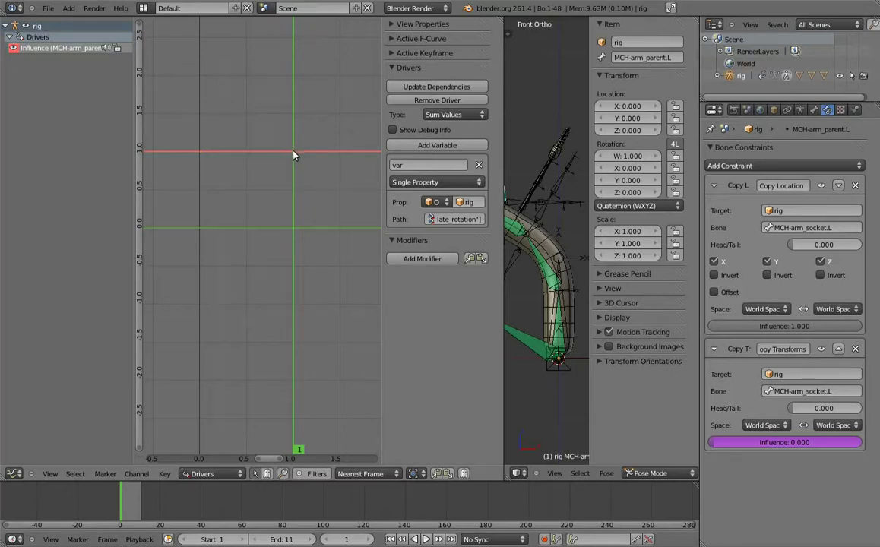
pyautogui.keyDown('ctrl'); pyautogui.click(294, 229); pyautogui.keyUp('ctrl')
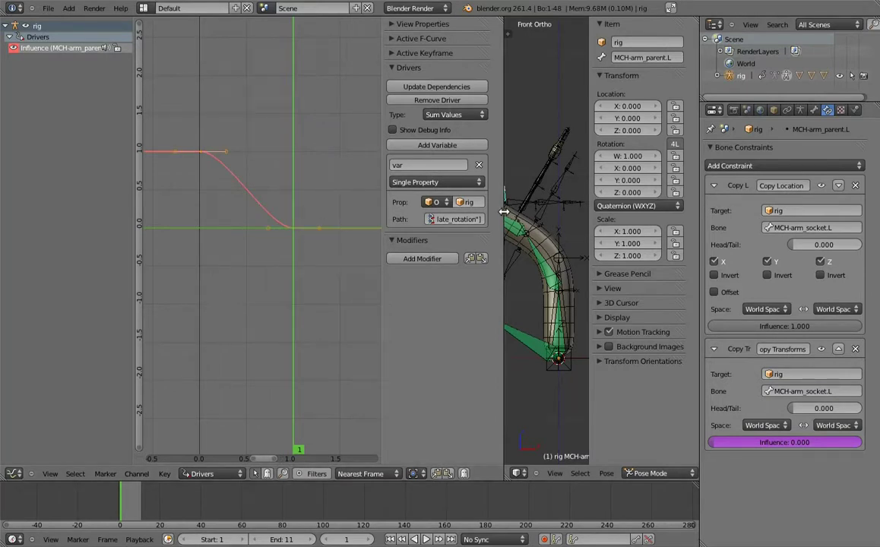
pyautogui.moveTo(504, 213); pyautogui.dragTo(369, 213)
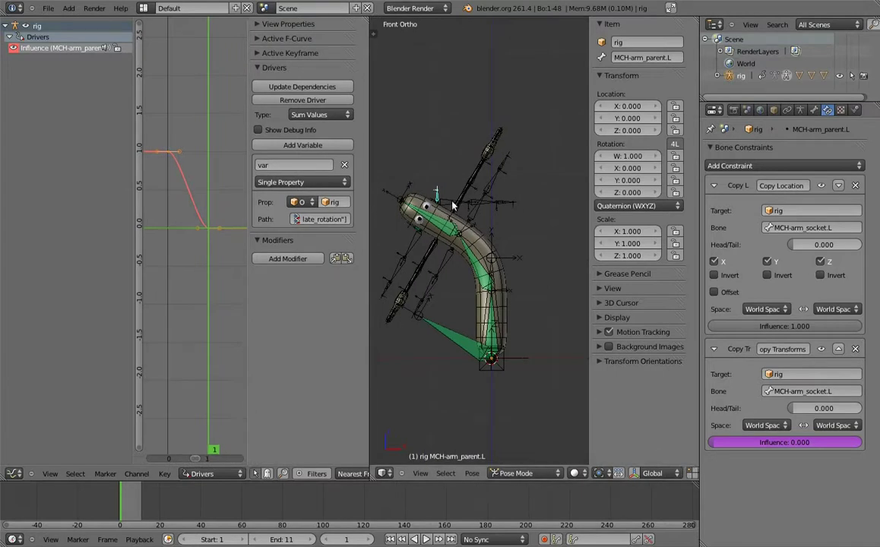
pyautogui.rightClick(411, 187)
pyautogui.moveTo(663, 406)
pyautogui.mouseDown()
pyautogui.moveTo(795, 402)
pyautogui.moveTo(586, 393)
pyautogui.mouseUp()
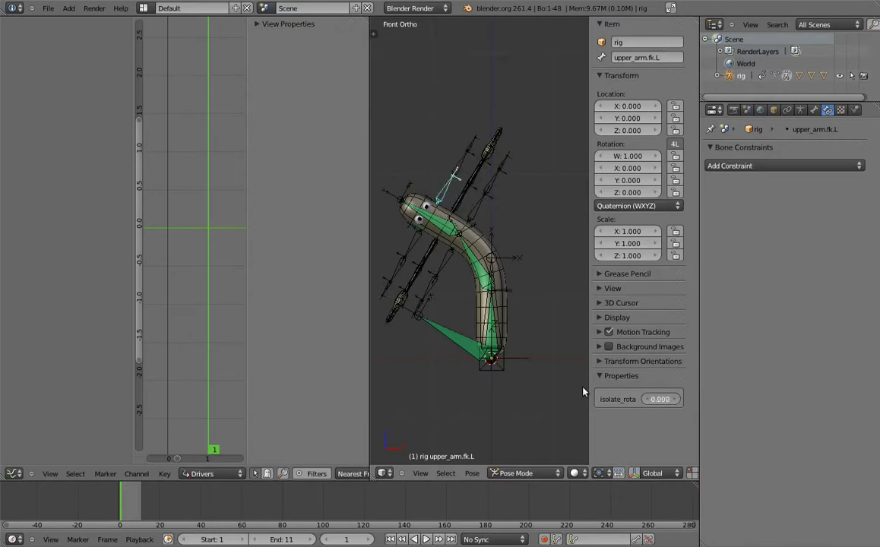
# Step: Reselect MCH-arm_parent.L and widen the driver graph again
pyautogui.moveTo(371, 357); pyautogui.dragTo(346, 357)
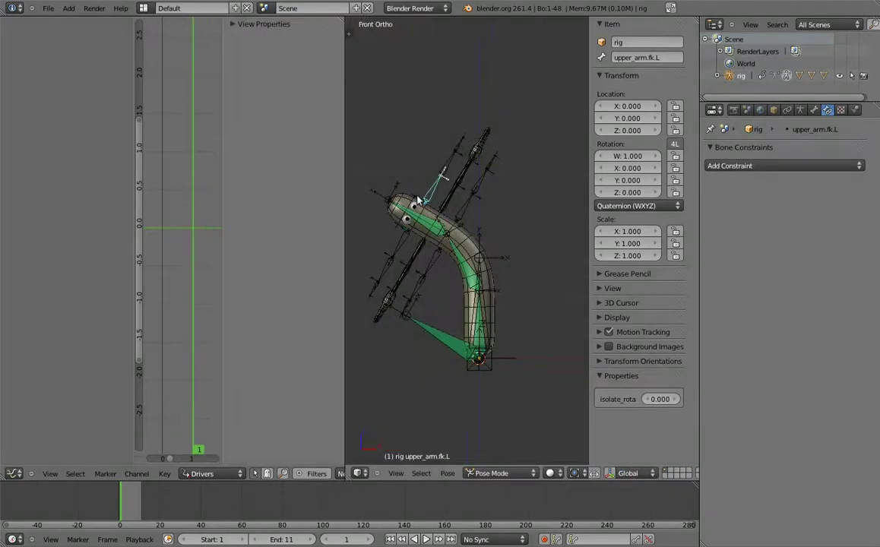
pyautogui.click(418, 200)
pyautogui.click(415, 201)
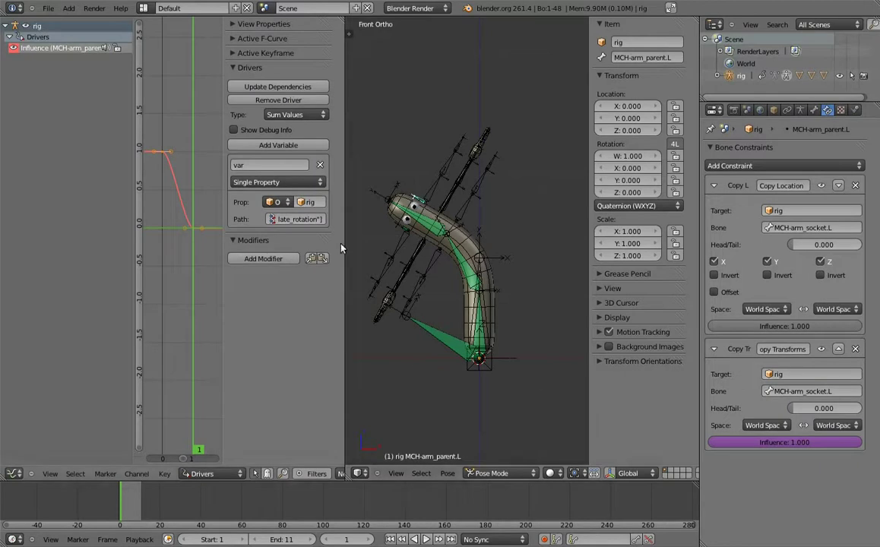
pyautogui.moveTo(343, 241); pyautogui.dragTo(547, 236)
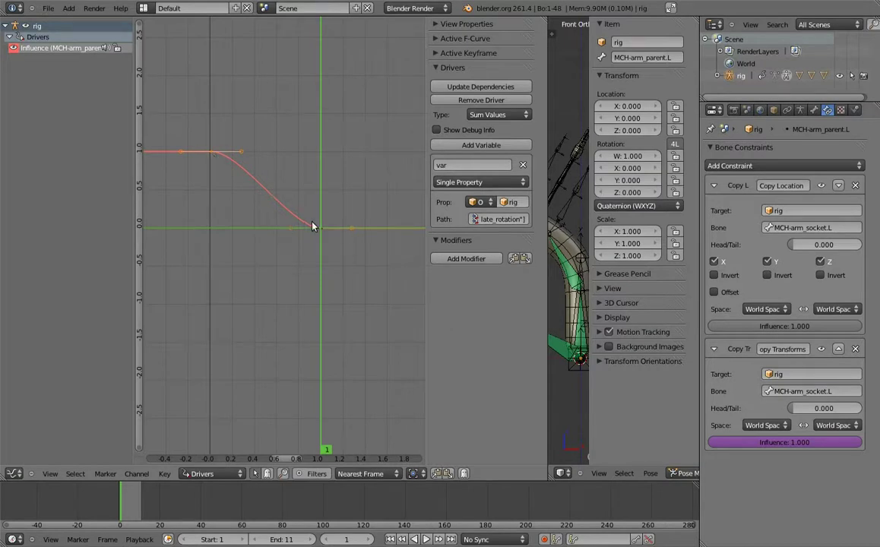
# Step: Make the driver curve Linear and set its first key to frame 0, value 1
pyautogui.press('t')
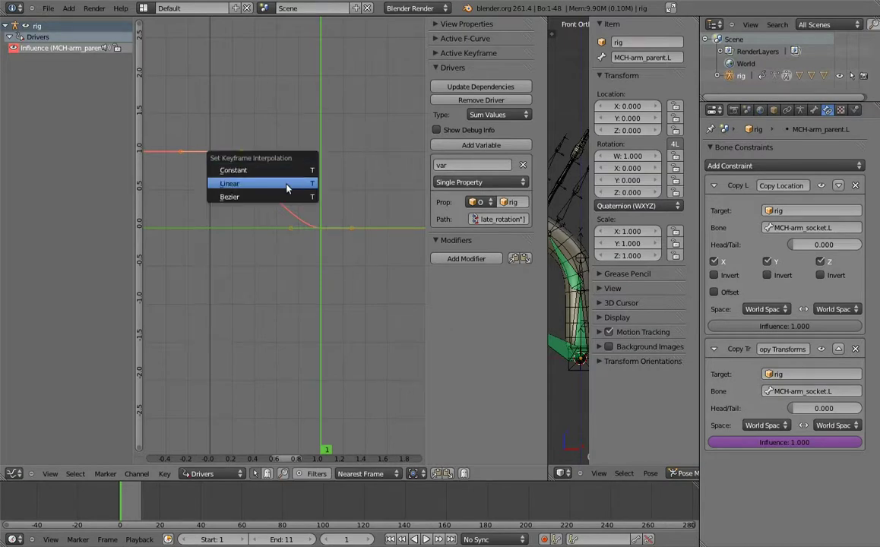
pyautogui.click(288, 191)
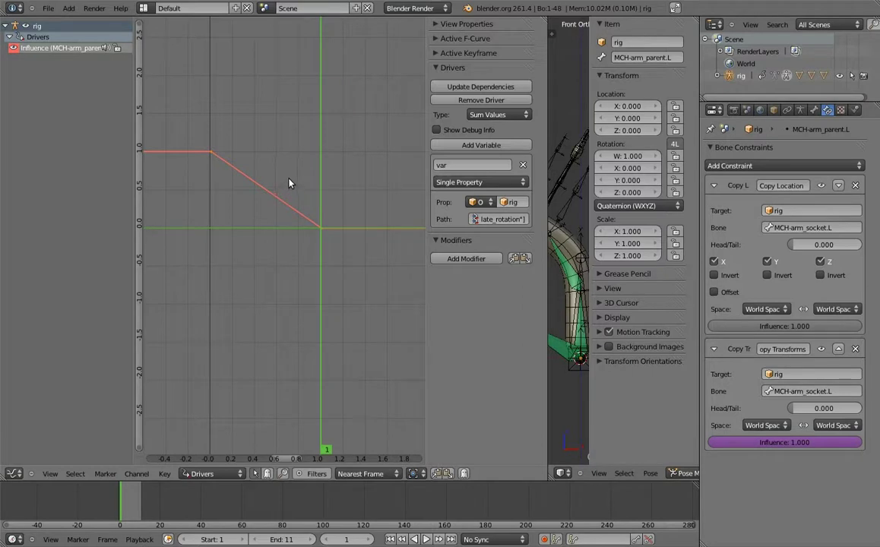
pyautogui.click(439, 53)
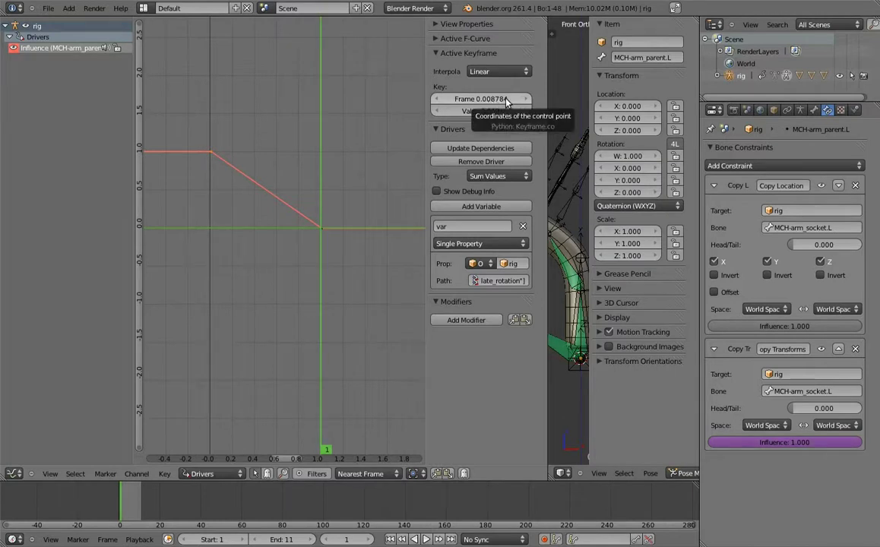
pyautogui.click(504, 100)
pyautogui.write('0')
pyautogui.press('Return')
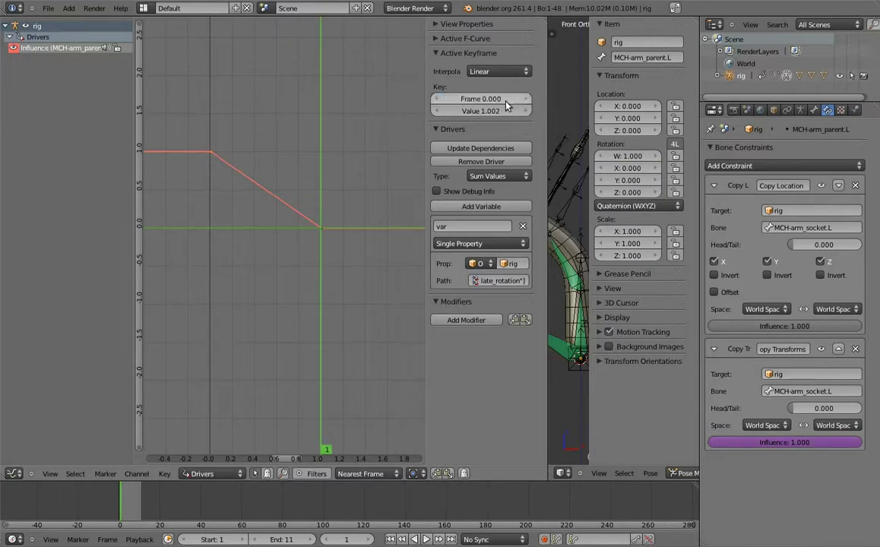
pyautogui.click(508, 112)
pyautogui.write('1')
pyautogui.press('Return')
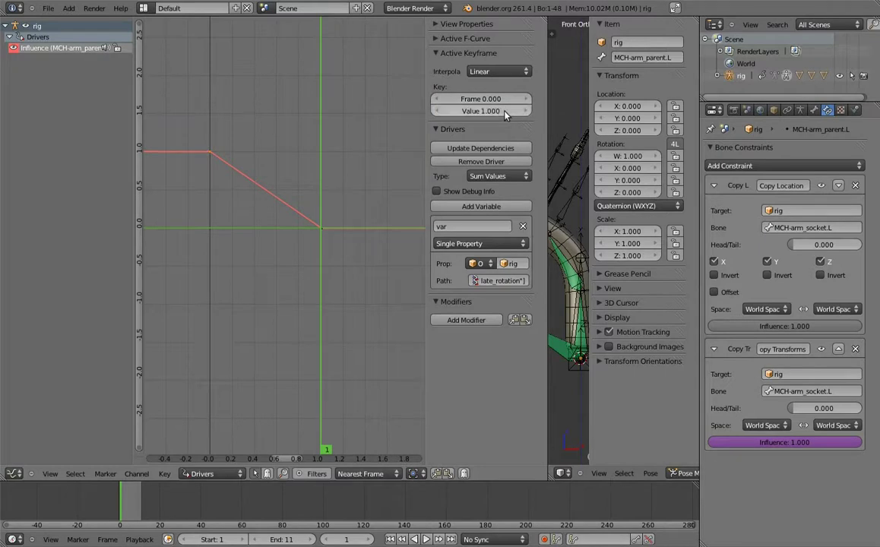
# Step: Set the end key to frame 1, value 0, and widen the 3D view
pyautogui.click(323, 232)
pyautogui.click(511, 100)
pyautogui.press('Return')
pyautogui.click(507, 112)
pyautogui.write('0')
pyautogui.press('Return')
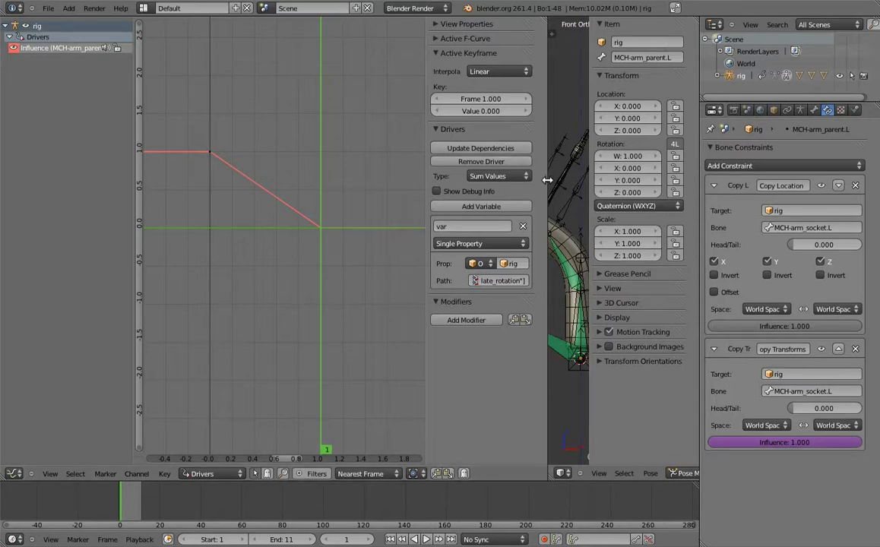
pyautogui.moveTo(547, 181); pyautogui.dragTo(320, 183)
# Step: Undo the body bend, then set forearm.fk.L to XYZ Euler rotation with locked rotation axes
pyautogui.hotkey('ctrl', 'z')
pyautogui.hotkey('ctrl', 'z')
pyautogui.hotkey('ctrl', 'z')
pyautogui.hotkey('ctrl', 'z')
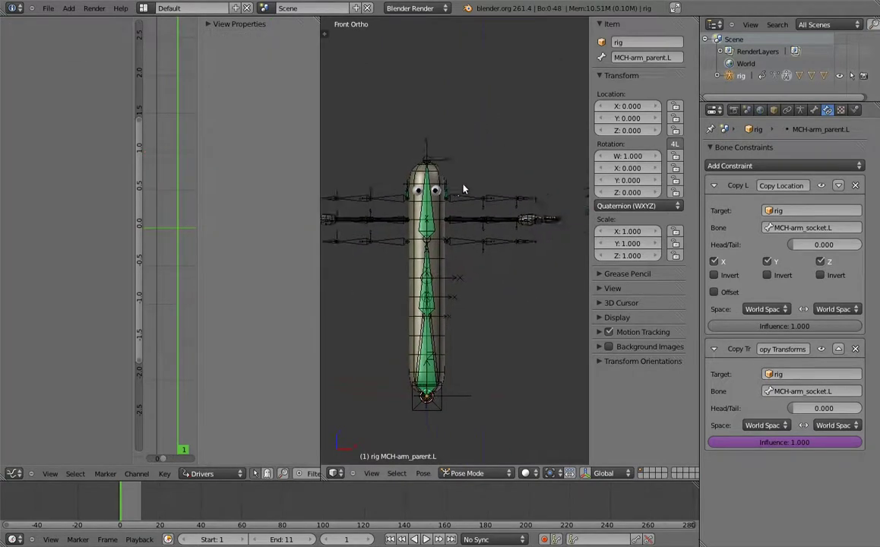
pyautogui.scroll(5, 454, 190)
pyautogui.rightClick(478, 145)
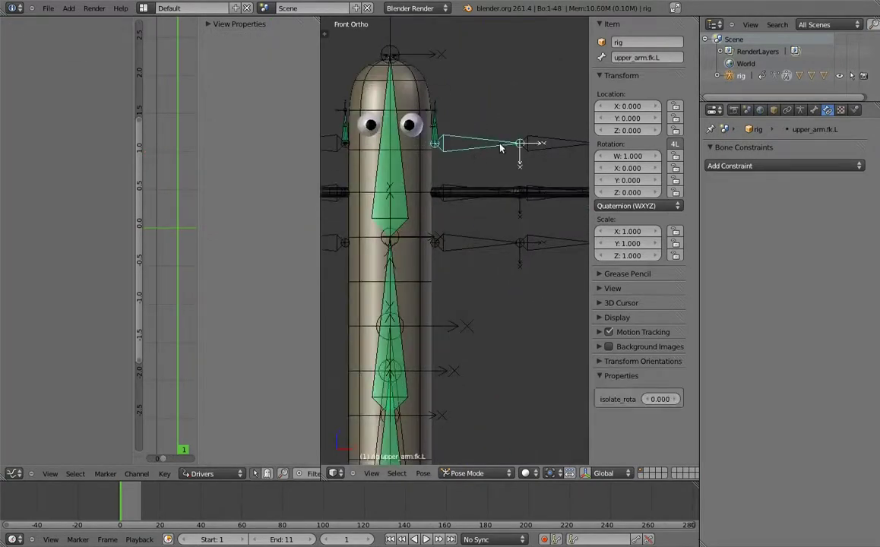
pyautogui.rightClick(555, 142)
pyautogui.click(638, 205)
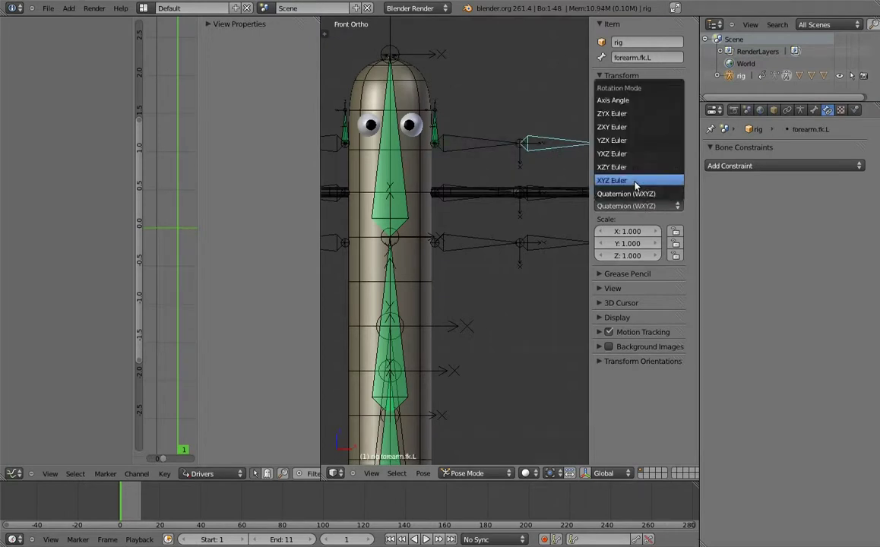
pyautogui.click(637, 181)
pyautogui.moveTo(675, 155); pyautogui.dragTo(675, 181)
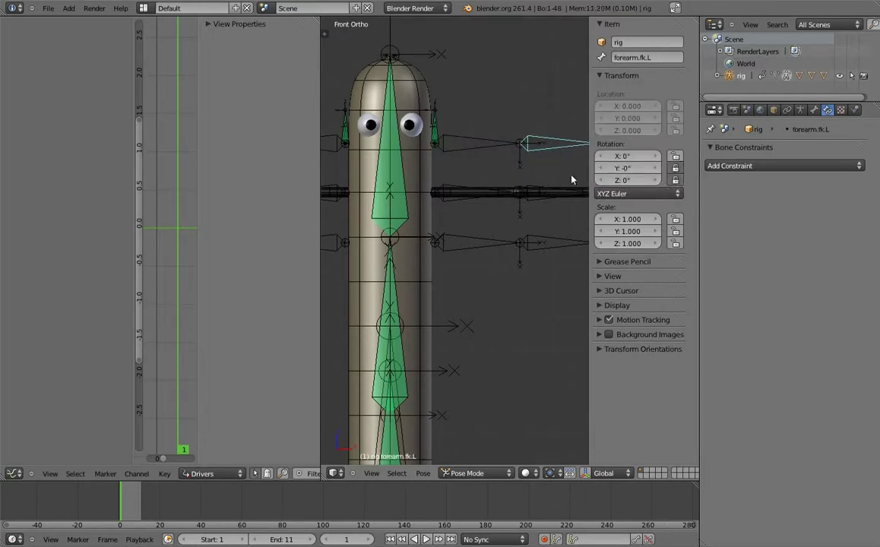
pyautogui.keyDown('shift'); pyautogui.moveTo(530, 171); pyautogui.dragTo(516, 201, button='middle'); pyautogui.keyUp('shift')
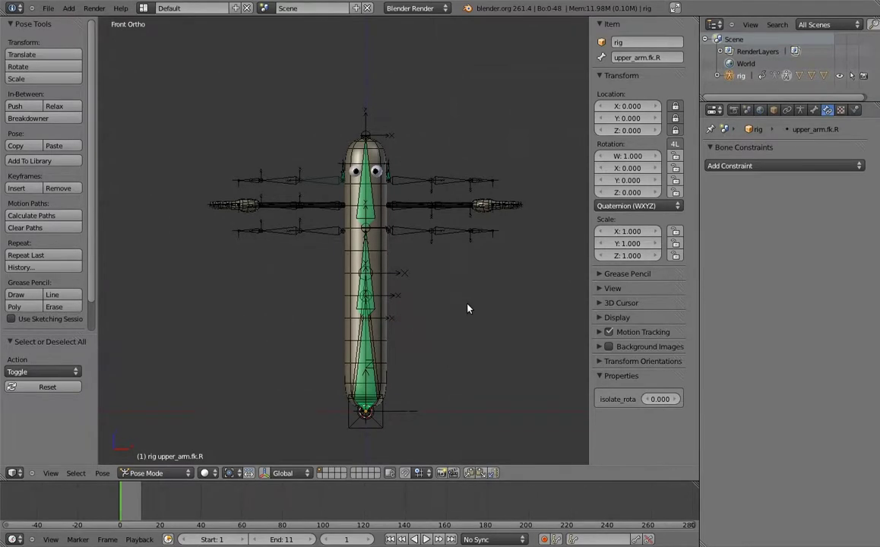
# Step: In Edit Mode, clear hand.ik.L's parent and reparent it to root with Keep Offset
pyautogui.rightClick(483, 236)
pyautogui.scroll(3, 498, 247)
pyautogui.press('Tab')
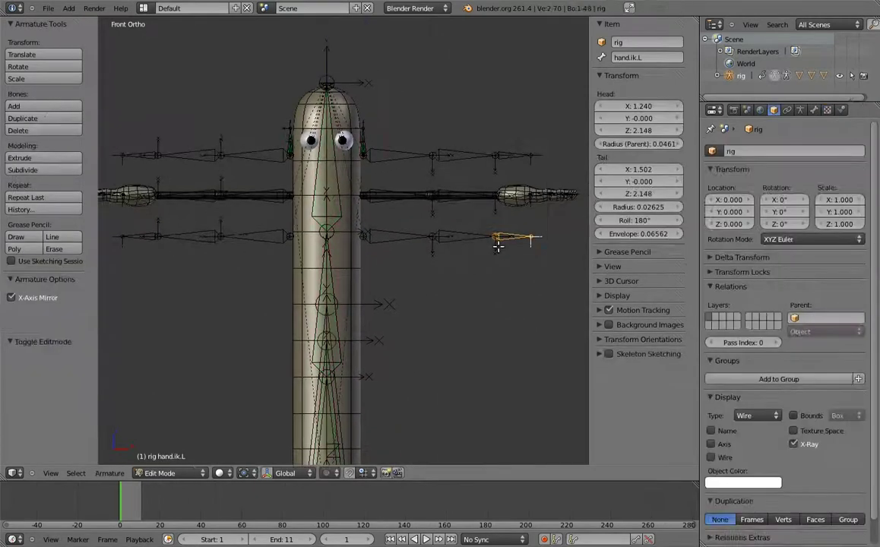
pyautogui.hotkey('alt', 'p')
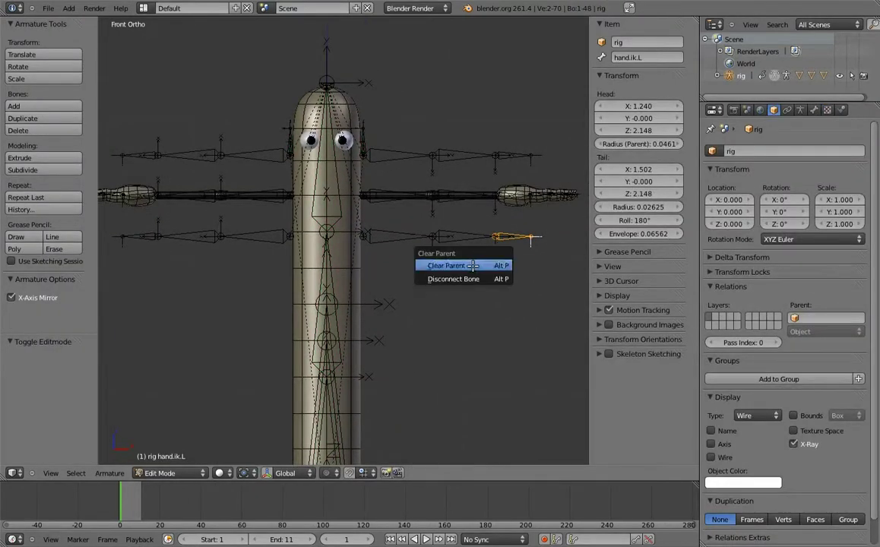
pyautogui.click(473, 265)
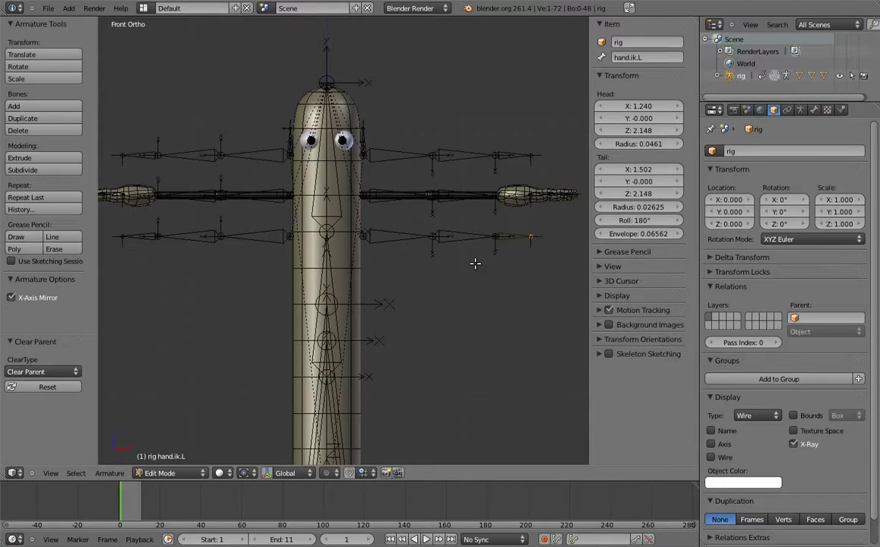
pyautogui.rightClick(515, 238)
pyautogui.moveTo(453, 316)
pyautogui.keyDown('shift'); pyautogui.mouseDown(button='middle')
pyautogui.moveTo(491, 235)
pyautogui.moveTo(423, 244)
pyautogui.mouseUp(button='middle'); pyautogui.keyUp('shift')
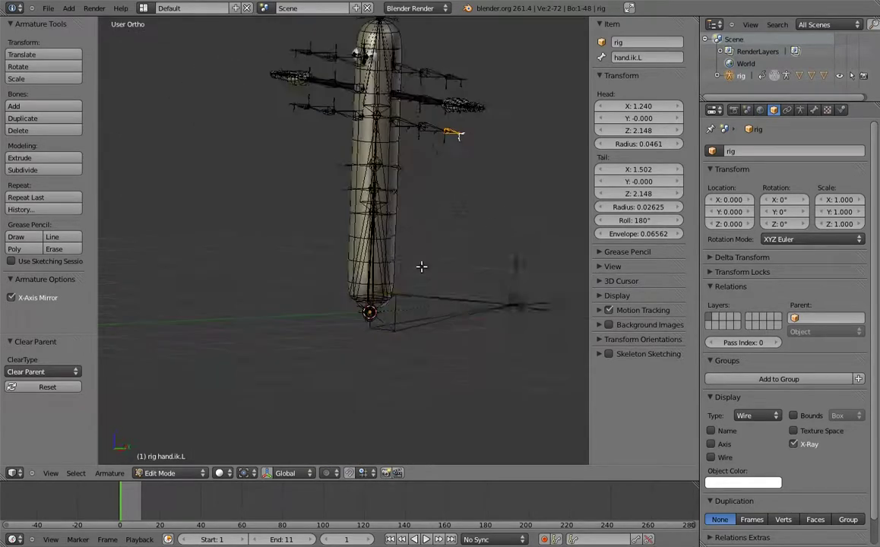
pyautogui.keyDown('shift'); pyautogui.rightClick(514, 305); pyautogui.keyUp('shift')
pyautogui.hotkey('ctrl', 'p')
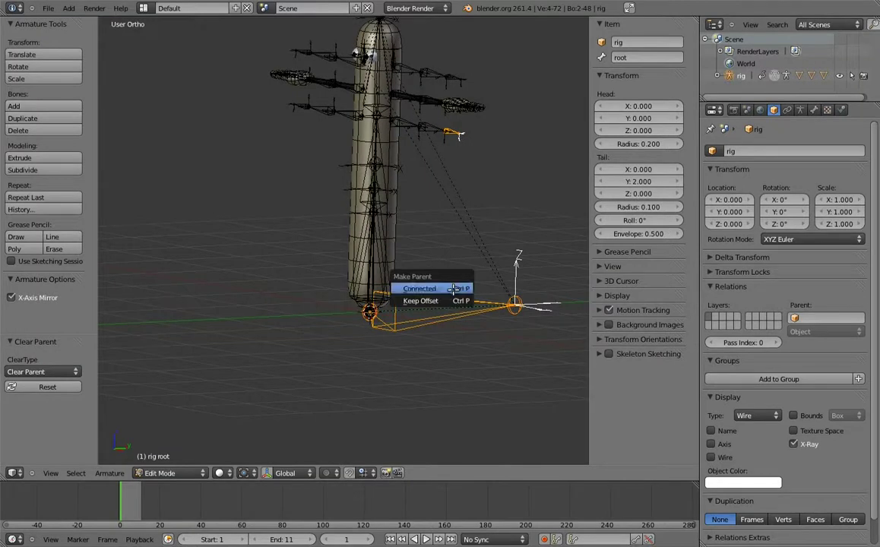
pyautogui.click(446, 302)
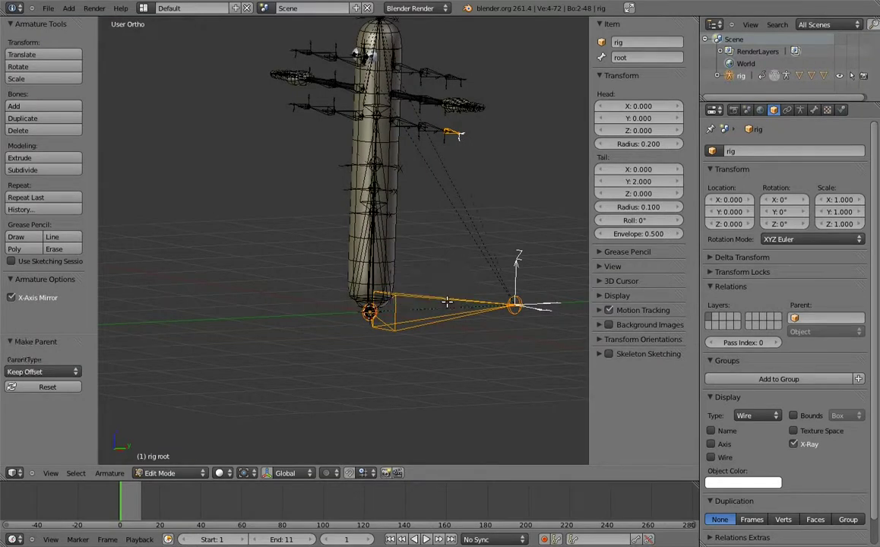
# Step: Extrude a new 0.2-long bone along Y from the elbow of MCH-upper_arm.ik.L
pyautogui.press('KP_1')
pyautogui.keyDown('shift'); pyautogui.moveTo(389, 132); pyautogui.dragTo(407, 228, button='middle'); pyautogui.keyUp('shift')
pyautogui.scroll(3, 408, 229)
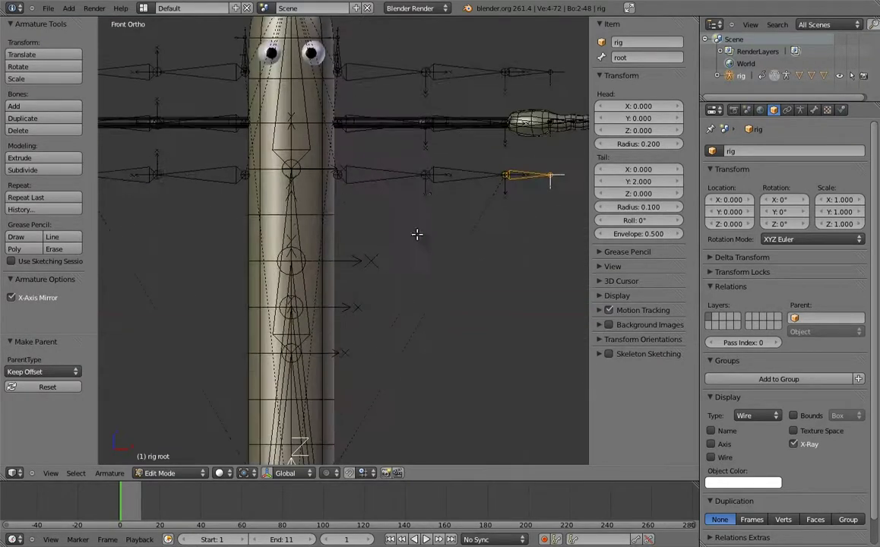
pyautogui.rightClick(377, 219)
pyautogui.press('KP_3')
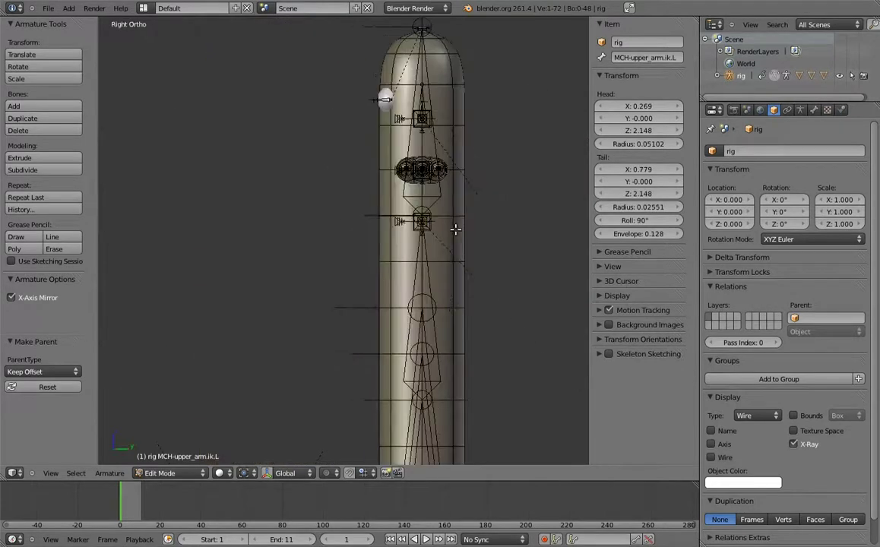
pyautogui.keyDown('shift'); pyautogui.moveTo(450, 233); pyautogui.dragTo(413, 239, button='middle'); pyautogui.keyUp('shift')
pyautogui.press('g')
pyautogui.press('y')
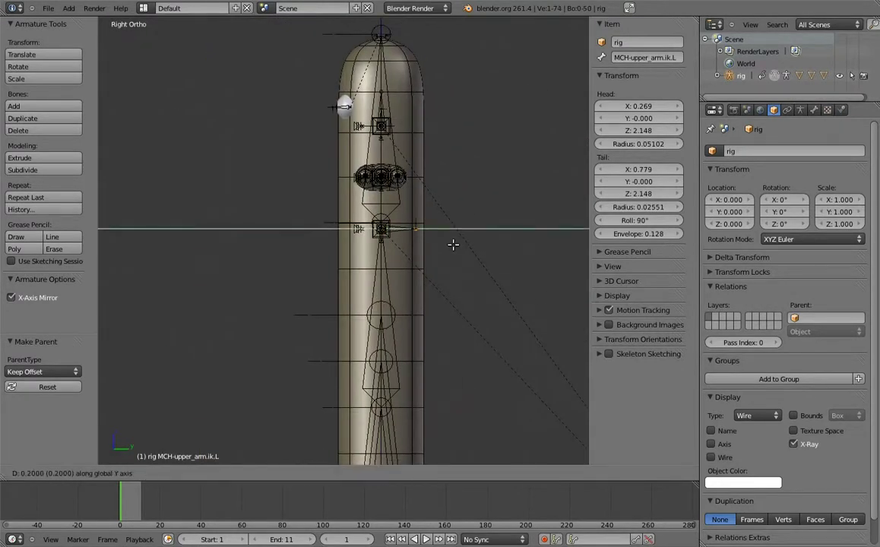
pyautogui.press('Return')
# Step: Unparent the new elbow bone and move it 0.9 along Y behind the elbow
pyautogui.keyDown('shift'); pyautogui.moveTo(406, 236); pyautogui.dragTo(403, 134, button='middle'); pyautogui.keyUp('shift')
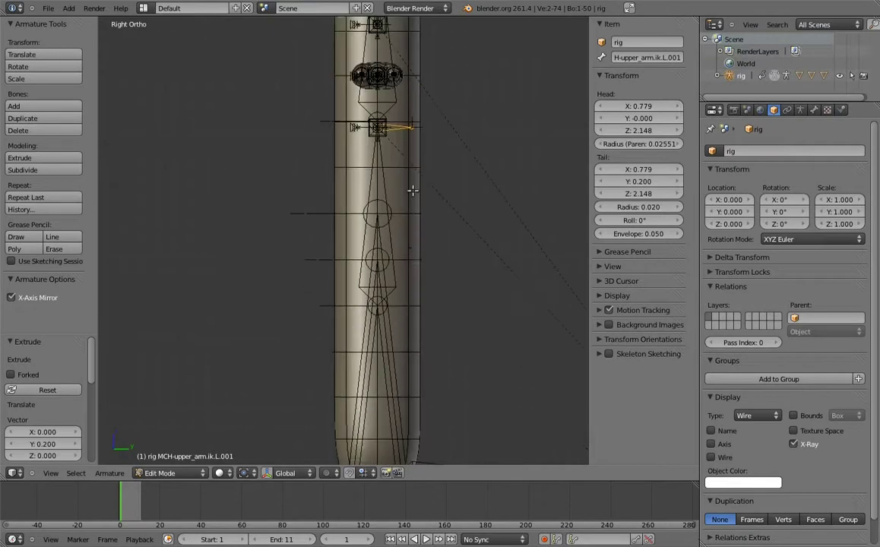
pyautogui.hotkey('alt', 'p')
pyautogui.click(372, 238)
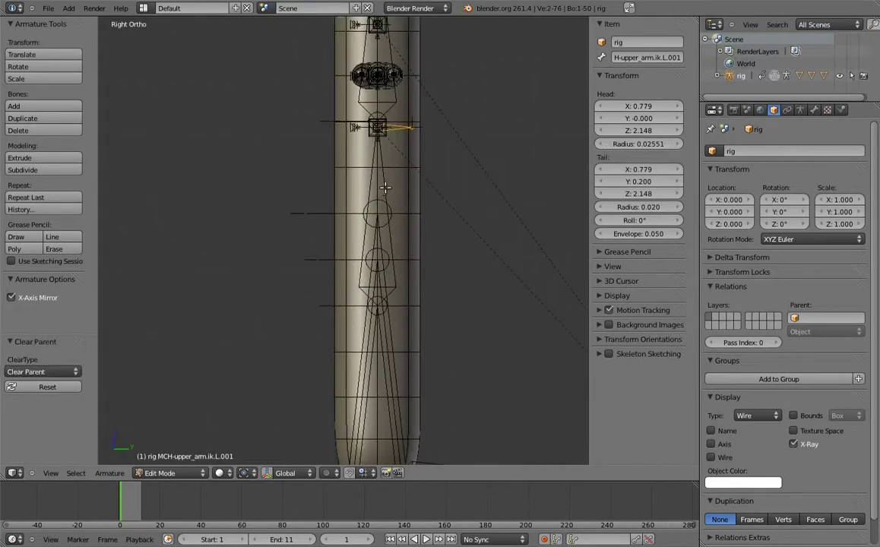
pyautogui.press('g')
pyautogui.press('y')
pyautogui.click(537, 197)
# Step: Rename the new left bone to elbow_target.L
pyautogui.scroll(-2, 482, 228)
pyautogui.moveTo(470, 228)
pyautogui.mouseDown(button='middle')
pyautogui.moveTo(377, 273)
pyautogui.moveTo(412, 191)
pyautogui.mouseUp(button='middle')
pyautogui.click(614, 57)
pyautogui.press('BackSpace')
pyautogui.write('bow')
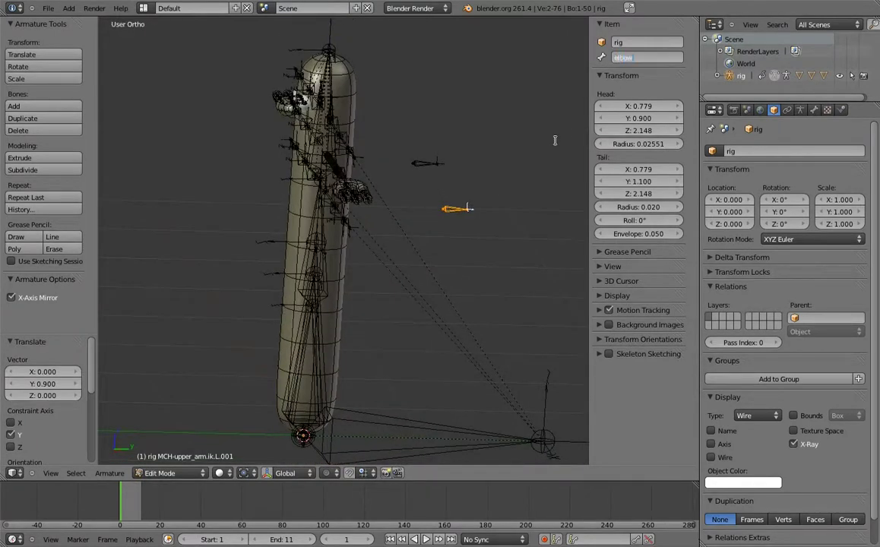
pyautogui.write('_target.L')
pyautogui.press('Return')
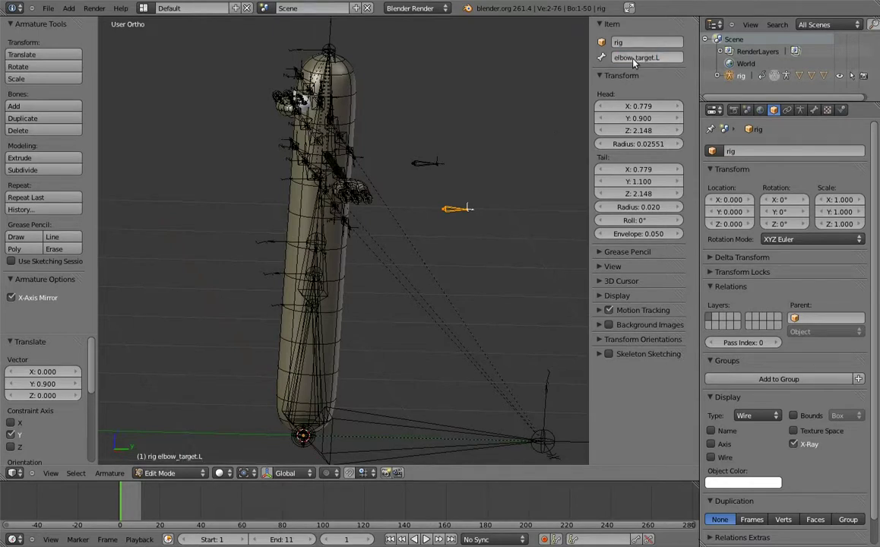
# Step: Rename the mirrored right-side elbow bone to elbow_target.R
pyautogui.rightClick(426, 161)
pyautogui.doubleClick(646, 57)
pyautogui.hotkey('ctrl', 'v')
pyautogui.write('R')
pyautogui.press('Return')
# Step: Parent elbow_target.L to body.03 with Keep Offset
pyautogui.moveTo(475, 154)
pyautogui.mouseDown(button='middle')
pyautogui.moveTo(479, 187)
pyautogui.moveTo(347, 128)
pyautogui.mouseUp(button='middle')
pyautogui.rightClick(455, 211)
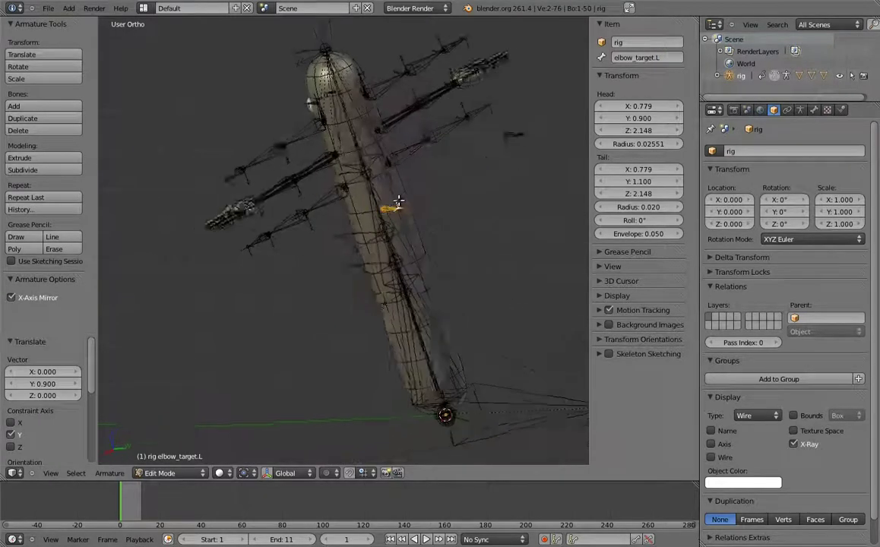
pyautogui.rightClick(348, 128)
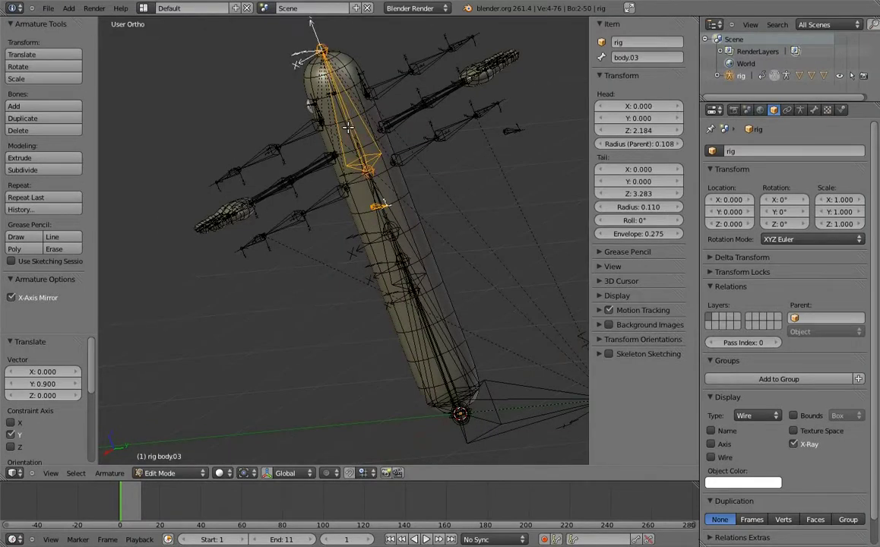
pyautogui.hotkey('ctrl', 'p')
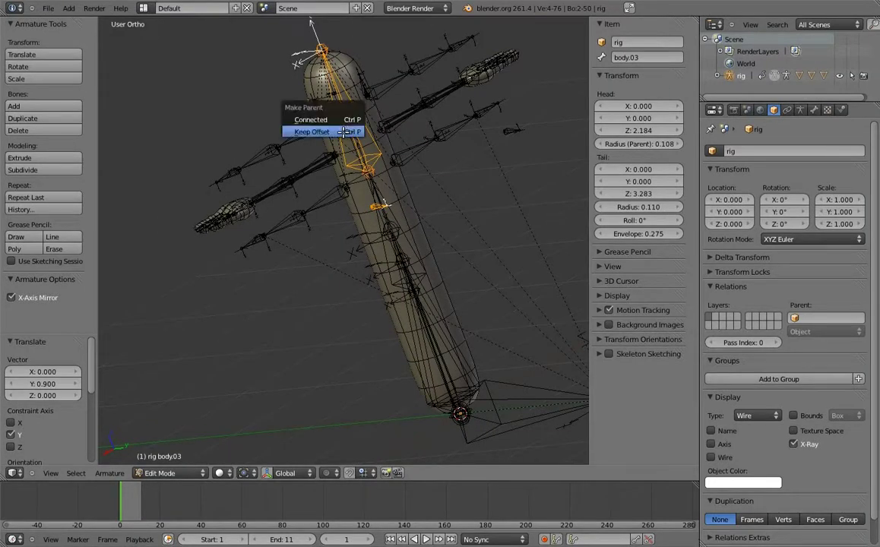
pyautogui.click(347, 132)
pyautogui.moveTo(308, 218)
pyautogui.mouseDown(button='middle')
pyautogui.moveTo(357, 249)
pyautogui.moveTo(420, 232)
pyautogui.mouseUp(button='middle')
# Step: In Pose Mode, rotate MCH-forearm.ik.L by 25° and add drivers to all its rotation channels
pyautogui.hotkey('ctrl', 'Tab')
pyautogui.moveTo(338, 244)
pyautogui.mouseDown(button='middle')
pyautogui.moveTo(357, 274)
pyautogui.moveTo(394, 226)
pyautogui.mouseUp(button='middle')
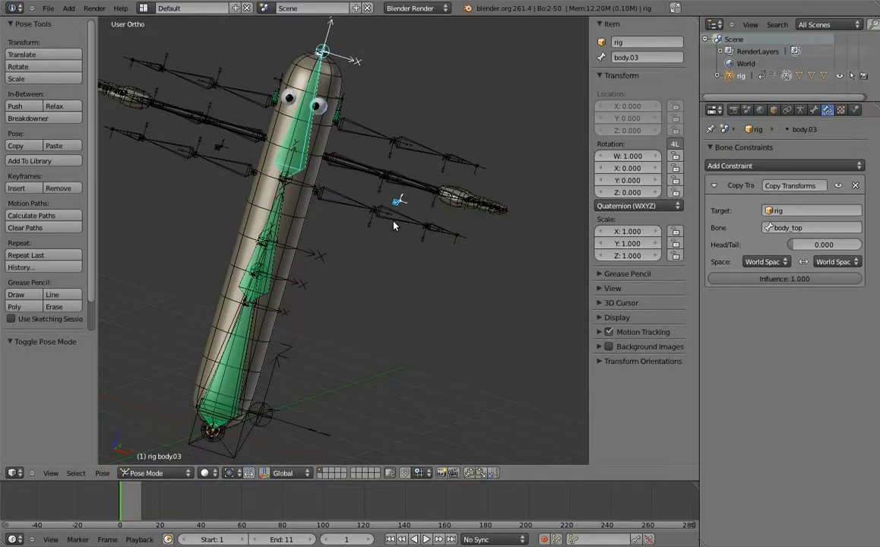
pyautogui.rightClick(402, 224)
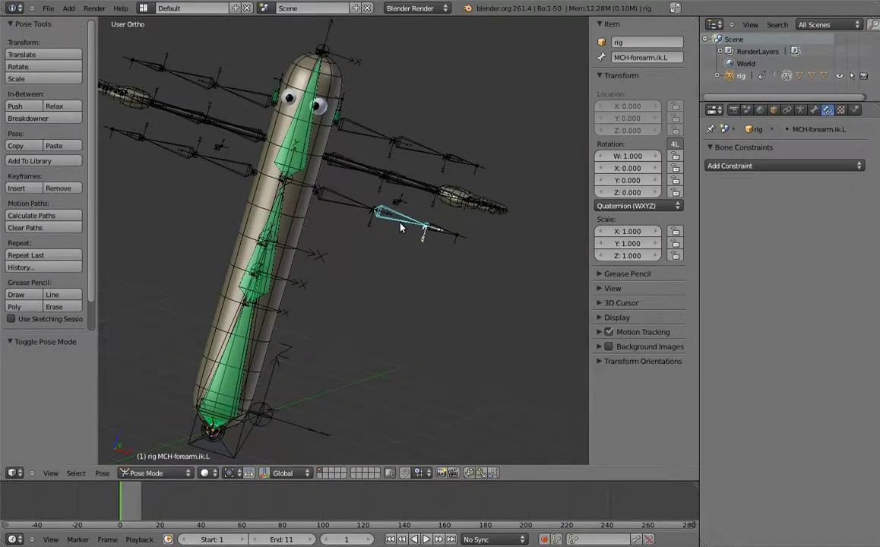
pyautogui.press('KP_7')
pyautogui.scroll(2, 415, 234)
pyautogui.scroll(2, 409, 230)
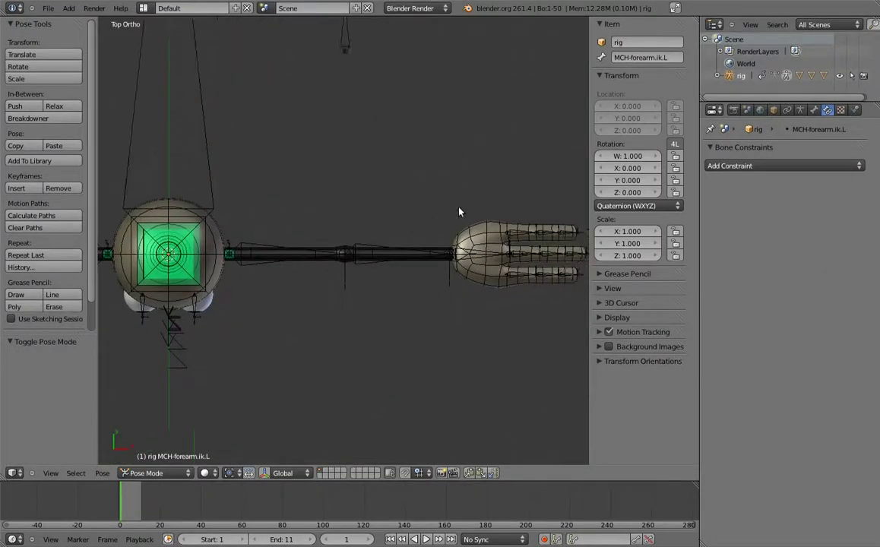
pyautogui.press('r')
pyautogui.click(445, 241)
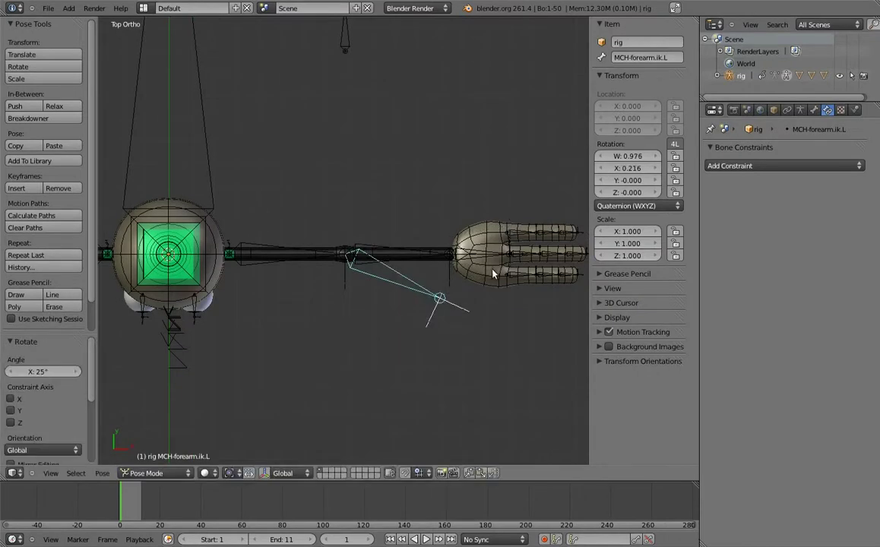
pyautogui.rightClick(637, 157)
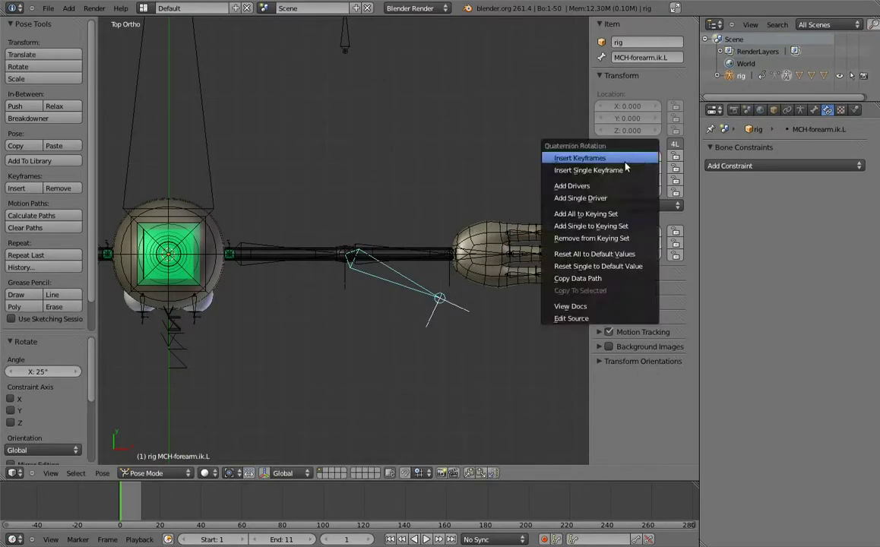
pyautogui.click(606, 187)
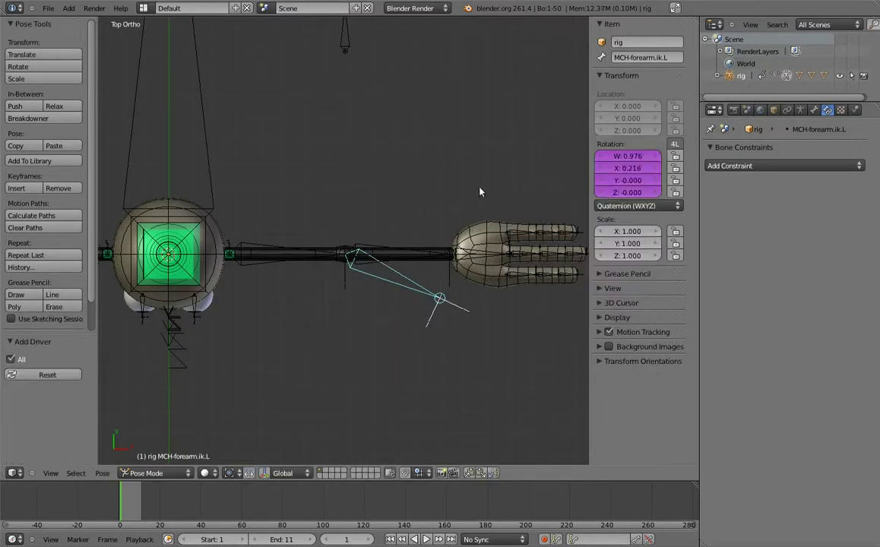
# Step: Add an Inverse Kinematics constraint to MCH-forearm.ik.L targeting hand.ik.L
pyautogui.press('KP_1')
pyautogui.scroll(-2, 457, 232)
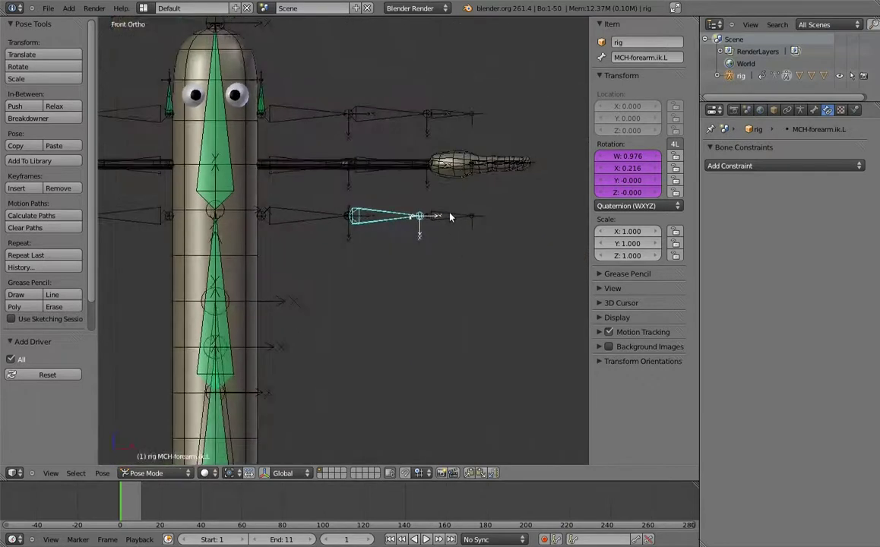
pyautogui.rightClick(448, 218)
pyautogui.keyDown('shift'); pyautogui.rightClick(403, 213); pyautogui.keyUp('shift')
pyautogui.hotkey('shift', 'ctrl', 'c')
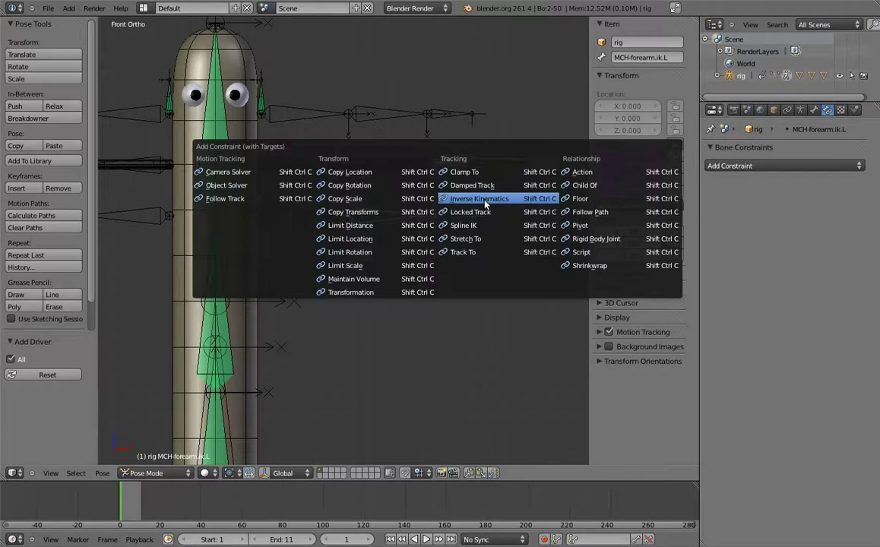
pyautogui.click(443, 199)
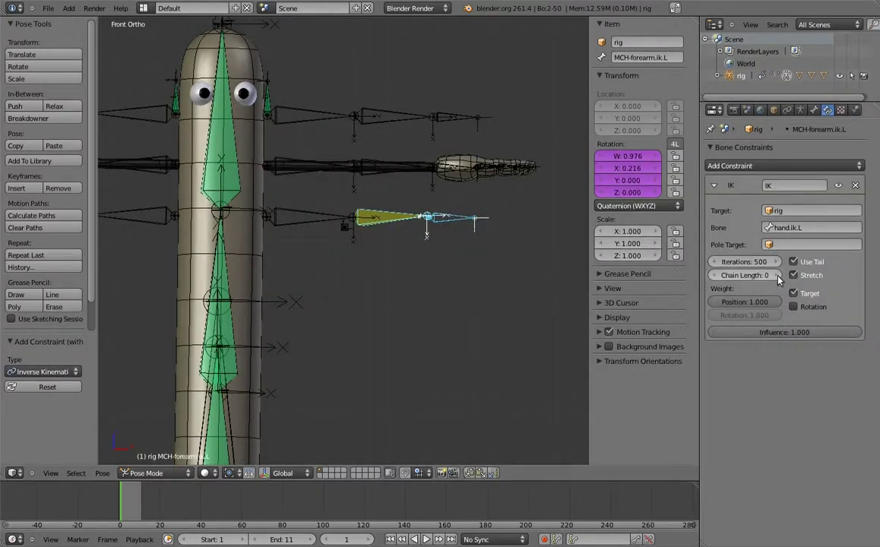
# Step: Set the IK chain length to 2 and the pole target to rig / elbow_target.L
pyautogui.click(777, 275)
pyautogui.click(776, 275)
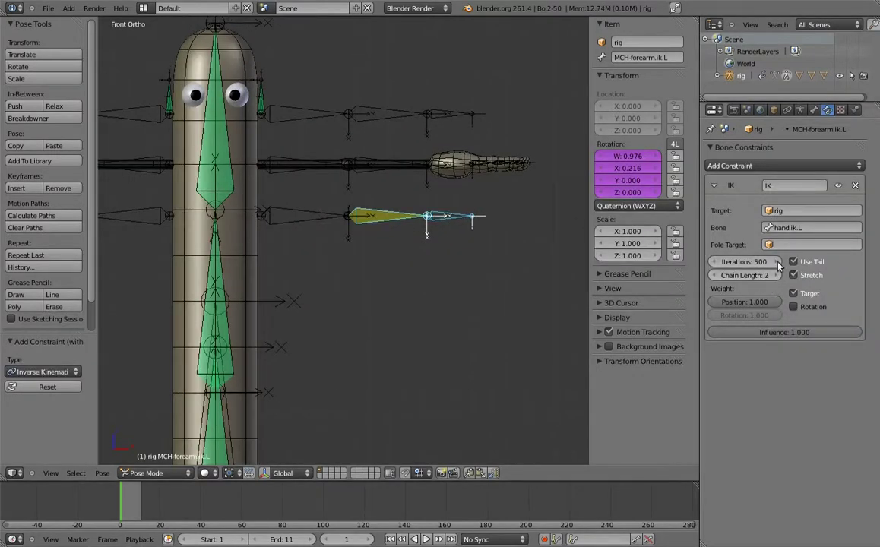
pyautogui.click(768, 244)
pyautogui.click(711, 269)
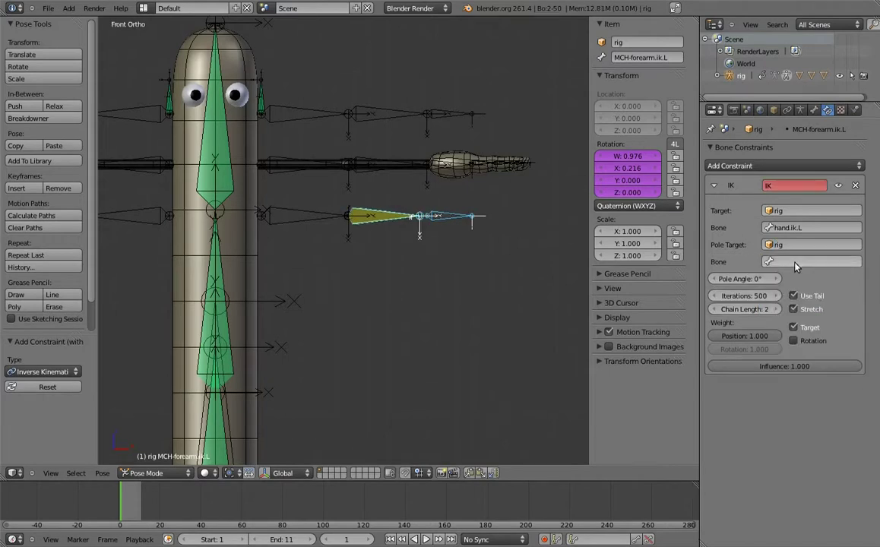
pyautogui.click(794, 263)
pyautogui.write('elbow')
pyautogui.click(799, 280)
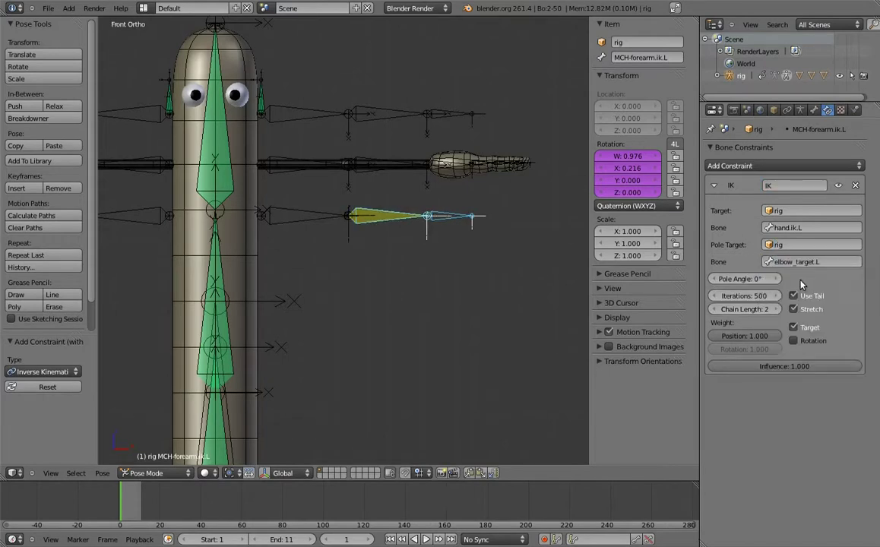
# Step: Test the IK chain by moving hand.ik.L along X
pyautogui.rightClick(468, 218)
pyautogui.press('g')
pyautogui.press('x')
pyautogui.click(490, 237)
pyautogui.moveTo(489, 237)
pyautogui.mouseDown(button='middle')
pyautogui.moveTo(339, 176)
pyautogui.moveTo(305, 184)
pyautogui.moveTo(404, 225)
pyautogui.mouseUp(button='middle')
# Step: Set the forearm IK pole angle to -90° and test by moving hand.ik.L again
pyautogui.rightClick(339, 176)
pyautogui.press('KP_3')
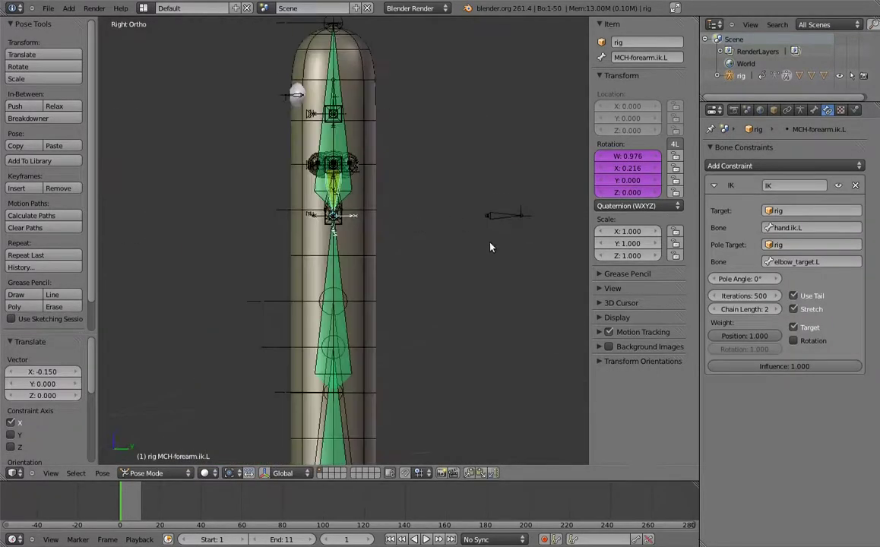
pyautogui.moveTo(730, 288); pyautogui.dragTo(679, 296)
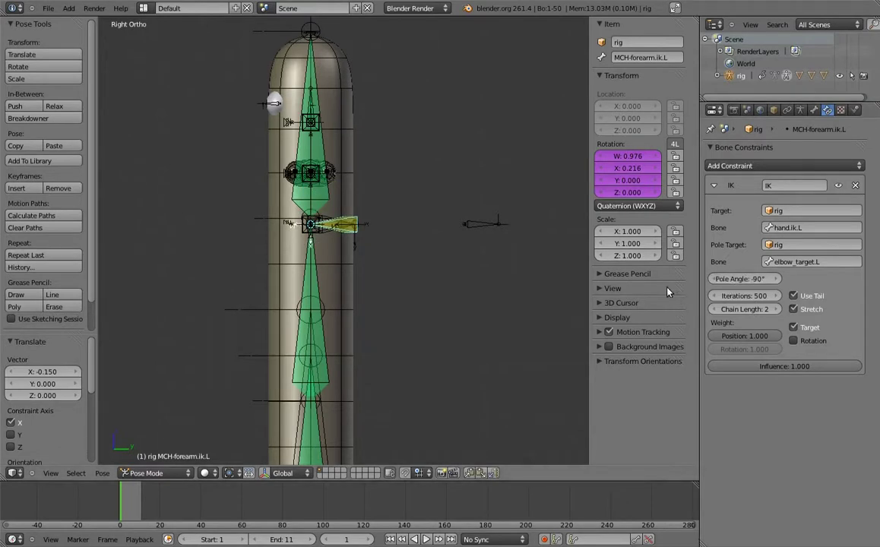
pyautogui.moveTo(248, 252); pyautogui.dragTo(388, 244, button='middle')
pyautogui.rightClick(387, 231)
pyautogui.press('g')
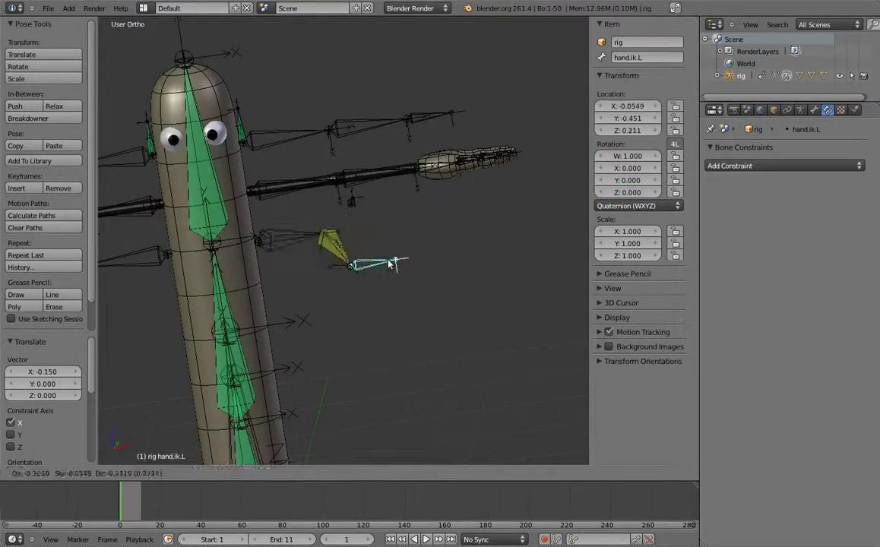
pyautogui.click(399, 222)
# Step: Lock IK rotation on Y and Z in the forearm bone's Inverse Kinematics panel
pyautogui.rightClick(358, 225)
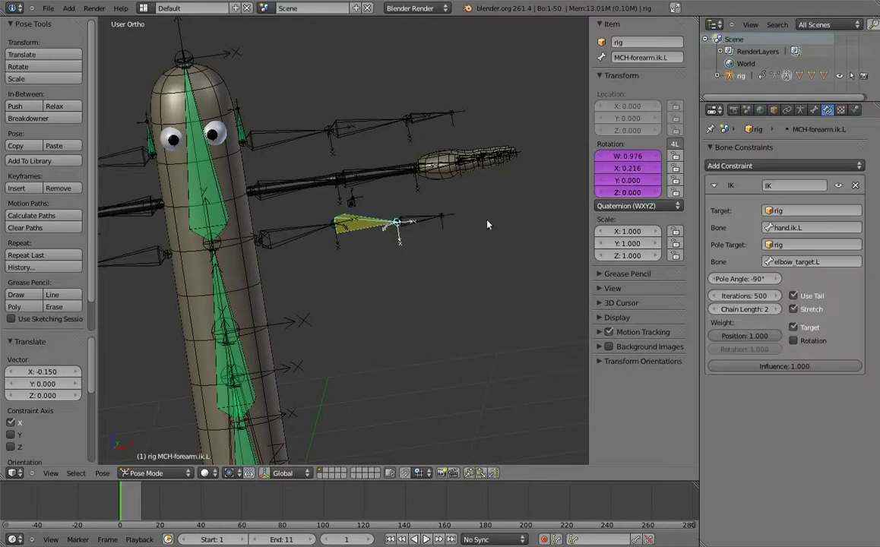
pyautogui.click(815, 110)
pyautogui.click(709, 438)
pyautogui.scroll(-3, 723, 456)
pyautogui.click(727, 427)
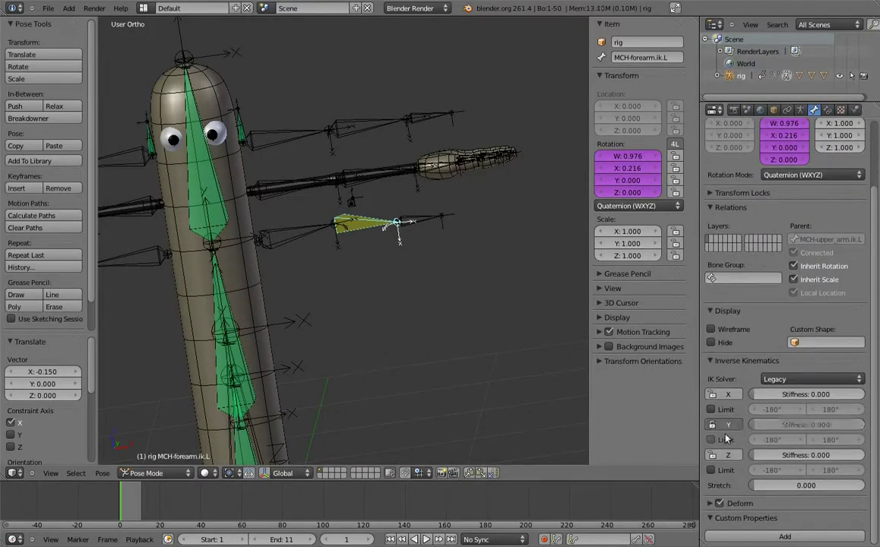
pyautogui.click(727, 455)
# Step: Test the locked IK by moving hand.ik.L and the elbow_target.L pole
pyautogui.rightClick(414, 221)
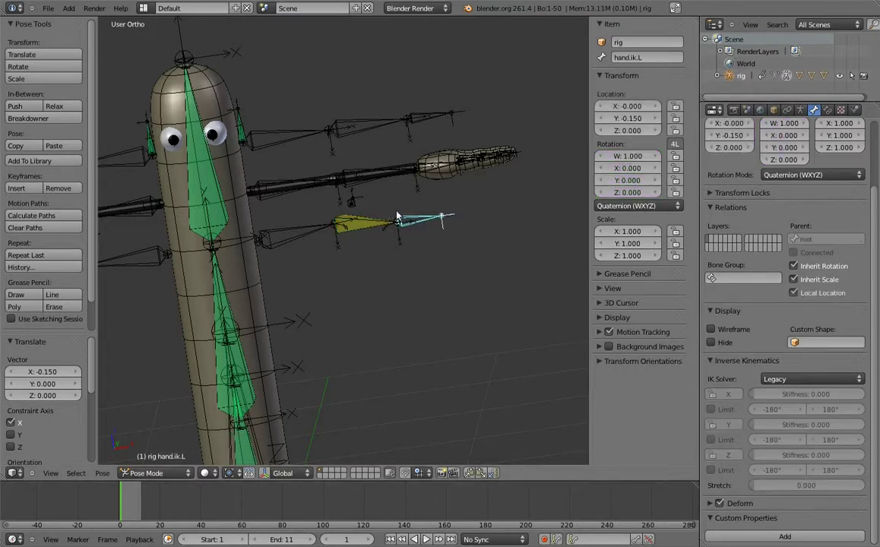
pyautogui.moveTo(414, 222); pyautogui.dragTo(369, 217, button='middle')
pyautogui.press('g')
pyautogui.click(409, 261)
pyautogui.moveTo(410, 258)
pyautogui.mouseDown(button='middle')
pyautogui.moveTo(407, 205)
pyautogui.moveTo(466, 220)
pyautogui.mouseUp(button='middle')
pyautogui.rightClick(451, 197)
pyautogui.press('g')
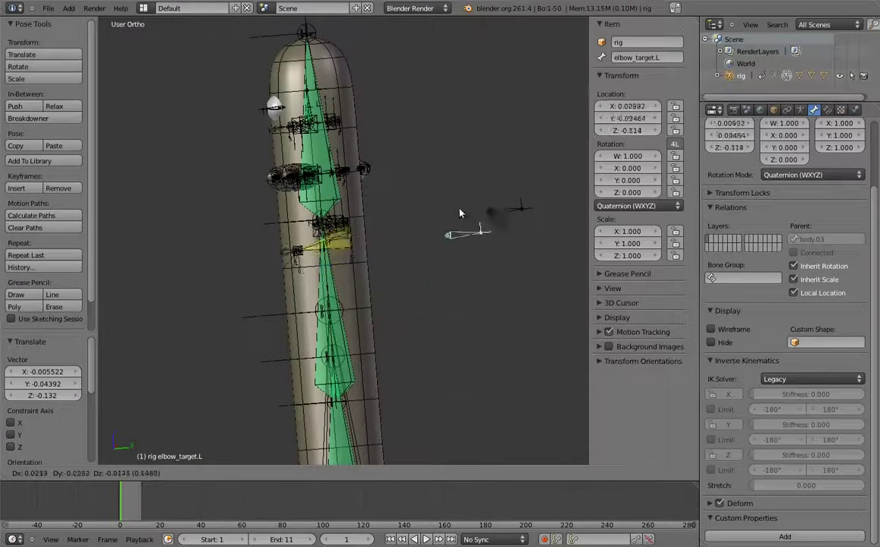
pyautogui.click(382, 271)
pyautogui.moveTo(382, 271); pyautogui.dragTo(456, 258, button='middle')
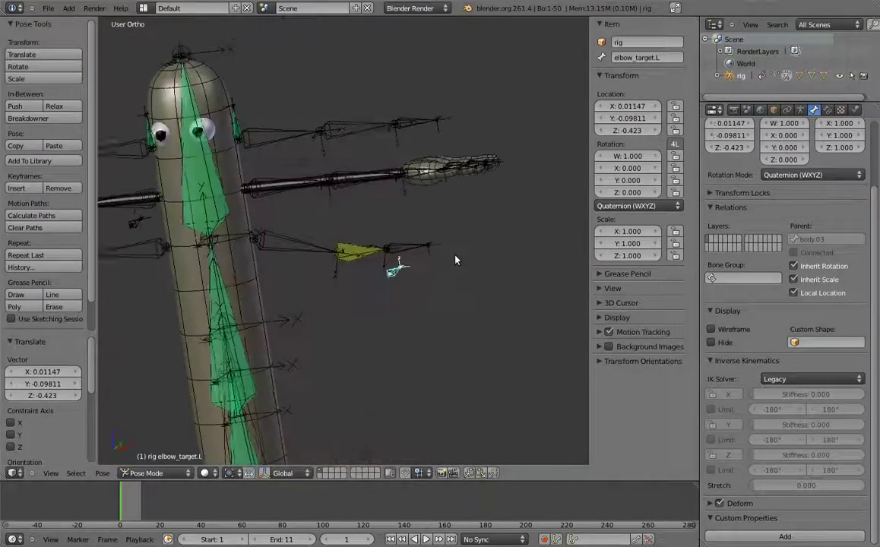
# Step: Select all bones and clear their test poses back to rest
pyautogui.press('KP_1')
pyautogui.scroll(-2, 471, 243)
pyautogui.press('a')
pyautogui.hotkey('alt', 'g')
pyautogui.press('a')
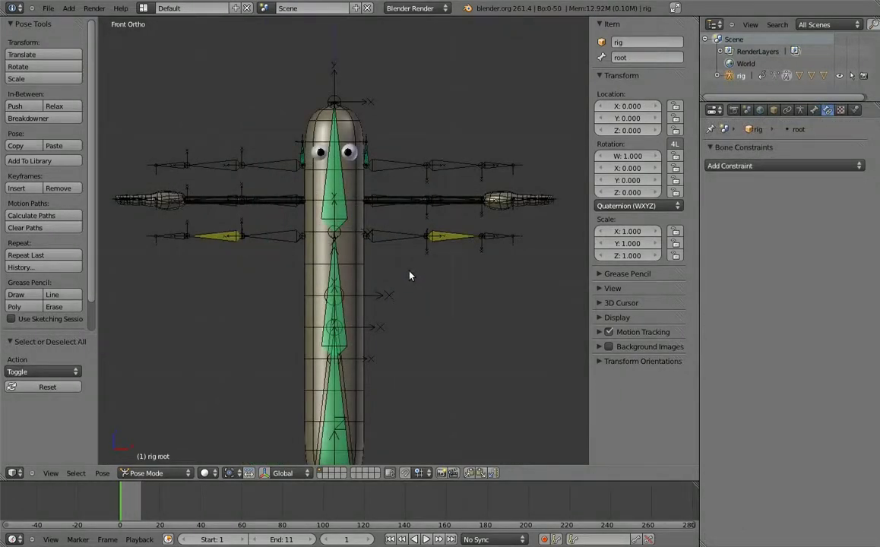
# Step: Add Copy Rotation constraints so upper_arm.L, forearm.L and hand.L follow their .fk.L bones
pyautogui.rightClick(386, 172)
pyautogui.keyDown('shift'); pyautogui.rightClick(389, 200); pyautogui.keyUp('shift')
pyautogui.hotkey('shift', 'ctrl', 'c')
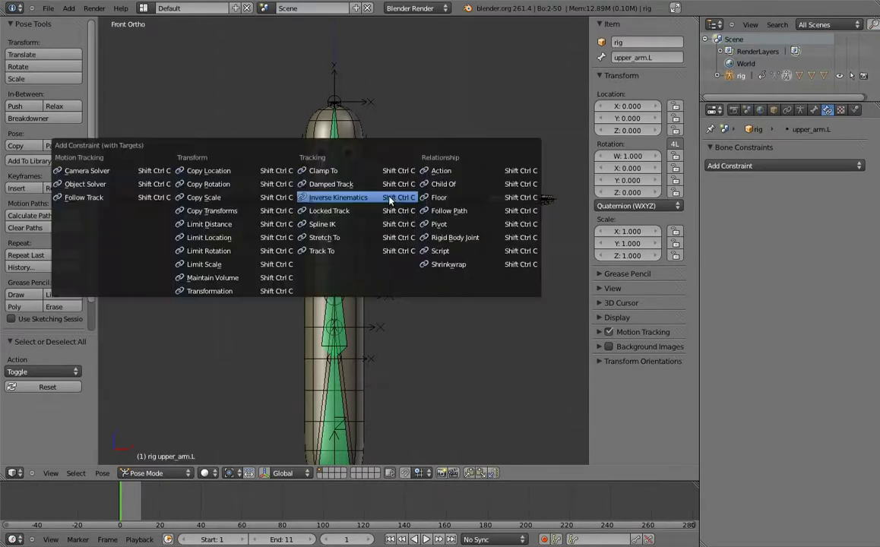
pyautogui.click(203, 184)
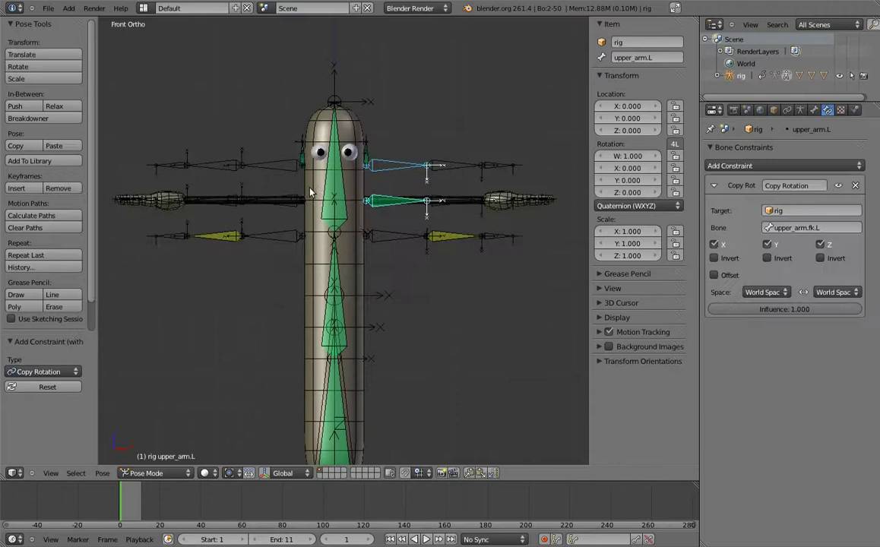
pyautogui.rightClick(454, 168)
pyautogui.keyDown('shift'); pyautogui.rightClick(452, 199); pyautogui.keyUp('shift')
pyautogui.hotkey('shift', 'ctrl', 'c')
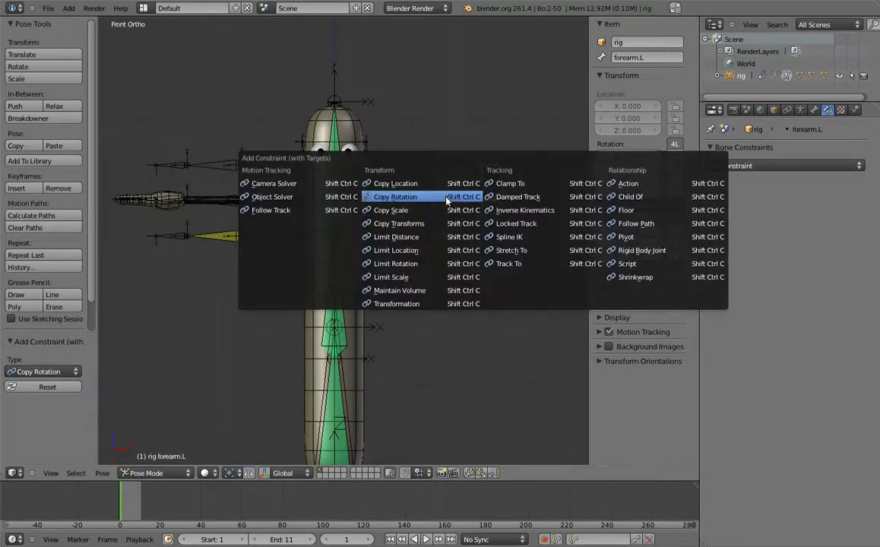
pyautogui.click(451, 200)
pyautogui.scroll(2, 452, 200)
pyautogui.scroll(2, 425, 243)
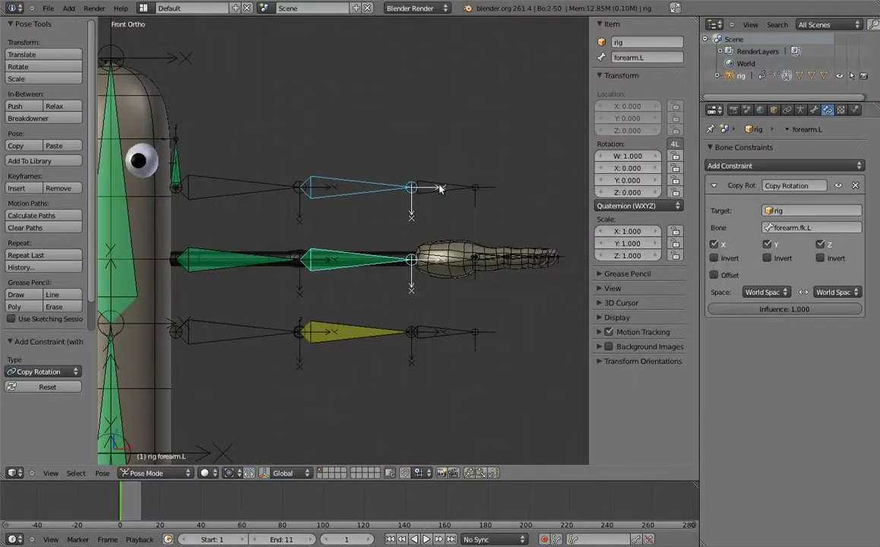
pyautogui.rightClick(438, 257)
pyautogui.keyDown('shift'); pyautogui.rightClick(438, 257); pyautogui.keyUp('shift')
pyautogui.hotkey('shift', 'ctrl', 'c')
pyautogui.click(432, 258)
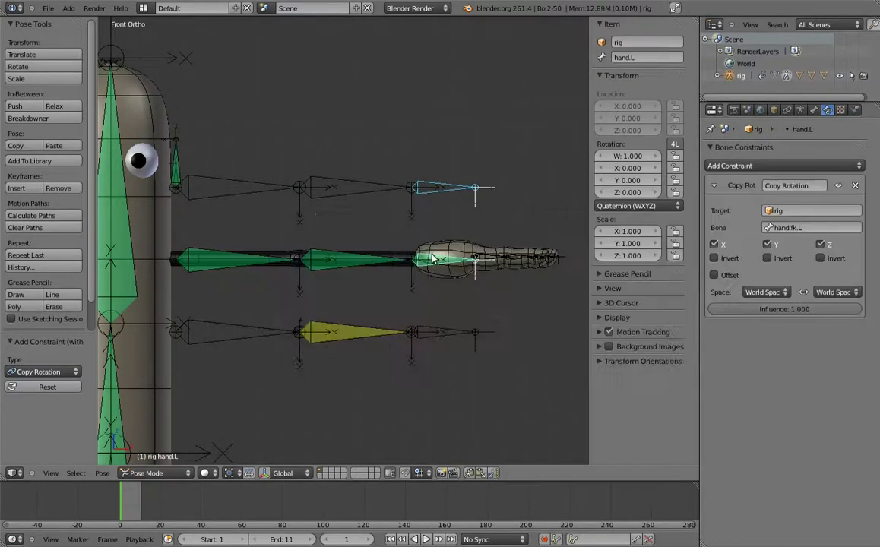
# Step: Add second Copy Rotation constraints copying MCH-upper_arm.ik.L, MCH-forearm.ik.L and hand.ik.L
pyautogui.rightClick(240, 323)
pyautogui.keyDown('shift'); pyautogui.rightClick(224, 260); pyautogui.keyUp('shift')
pyautogui.hotkey('shift', 'ctrl', 'c')
pyautogui.click(224, 261)
pyautogui.rightClick(352, 337)
pyautogui.keyDown('shift'); pyautogui.rightClick(346, 258); pyautogui.keyUp('shift')
pyautogui.hotkey('shift', 'ctrl', 'c')
pyautogui.click(346, 258)
pyautogui.rightClick(443, 332)
pyautogui.keyDown('shift'); pyautogui.rightClick(428, 268); pyautogui.keyUp('shift')
pyautogui.hotkey('shift', 'ctrl', 'c')
pyautogui.click(428, 267)
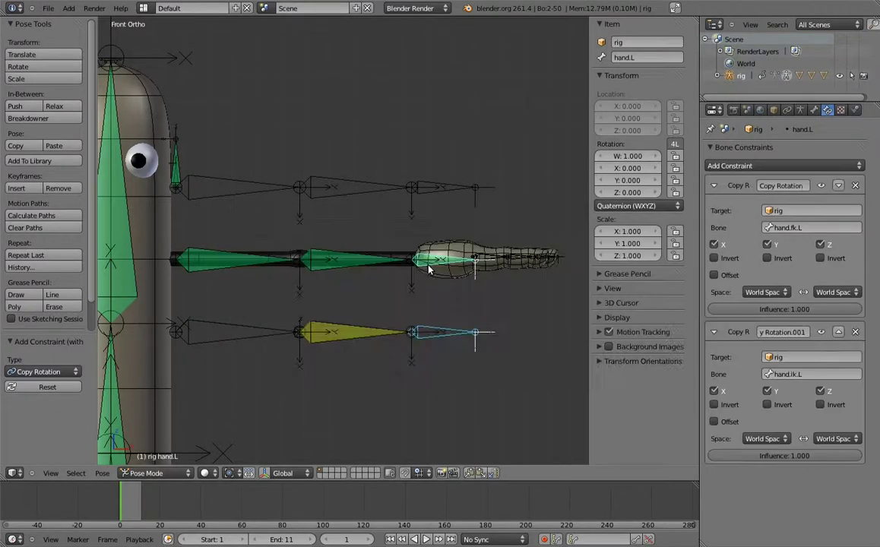
# Step: Name hand.L's two Copy Rotation constraints FK and IK
pyautogui.click(777, 186)
pyautogui.press('BackSpace')
pyautogui.write('FK')
pyautogui.click(789, 333)
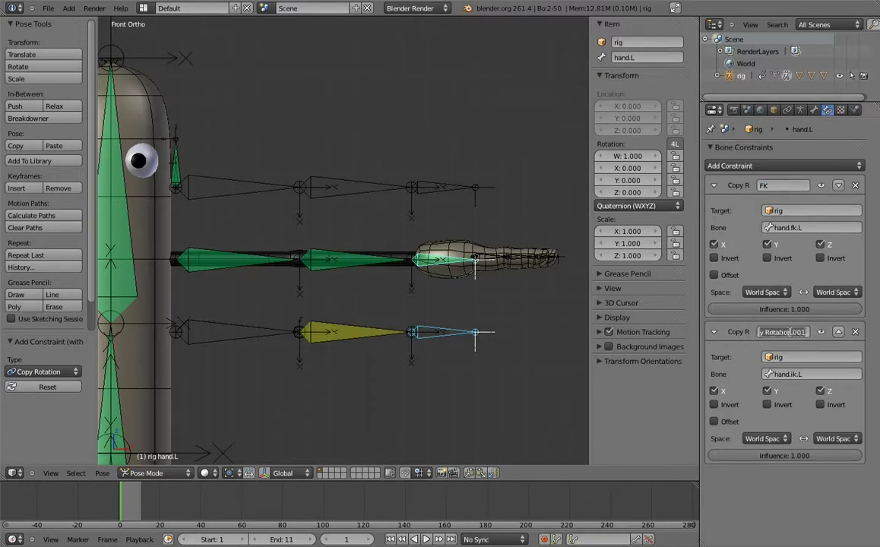
pyautogui.write('IK')
pyautogui.press('Return')
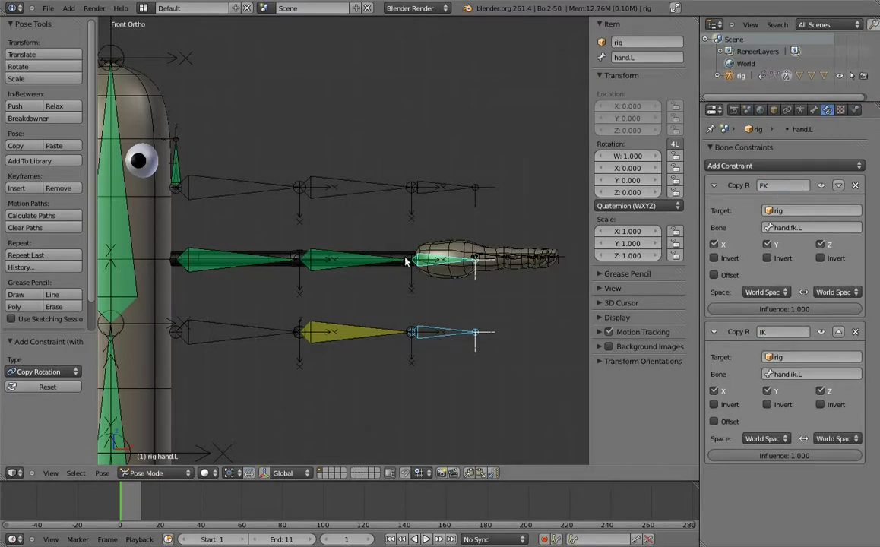
# Step: Rename forearm.L's and upper_arm.L's Copy Rotation constraints to FK and IK
pyautogui.rightClick(378, 262)
pyautogui.click(774, 187)
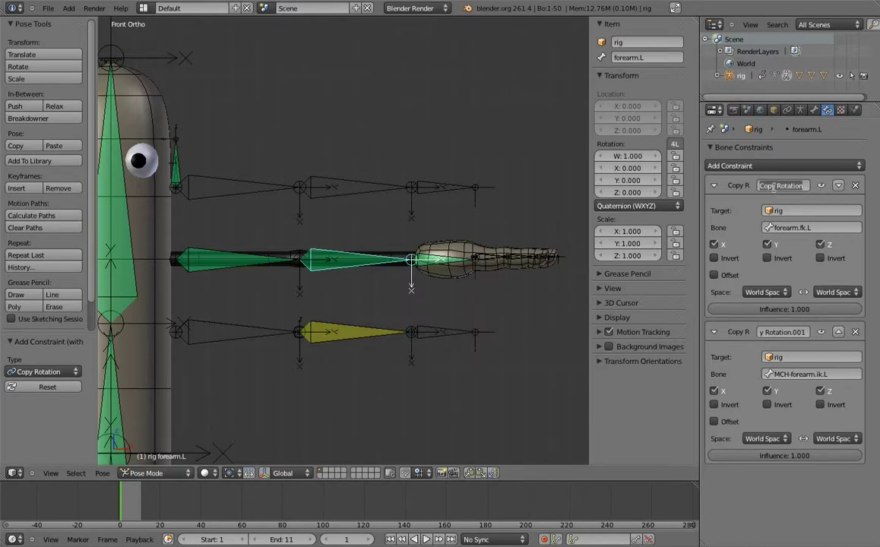
pyautogui.write('FK')
pyautogui.click(785, 331)
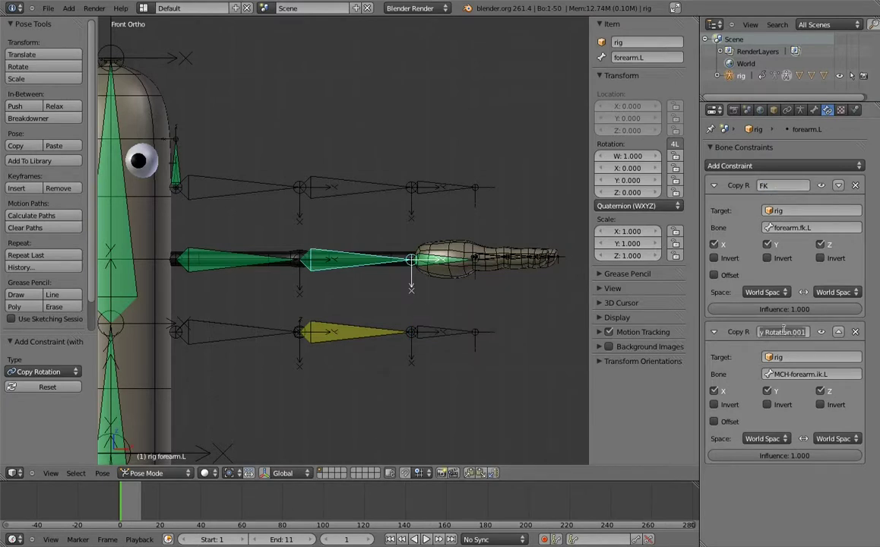
pyautogui.write('IK')
pyautogui.press('Return')
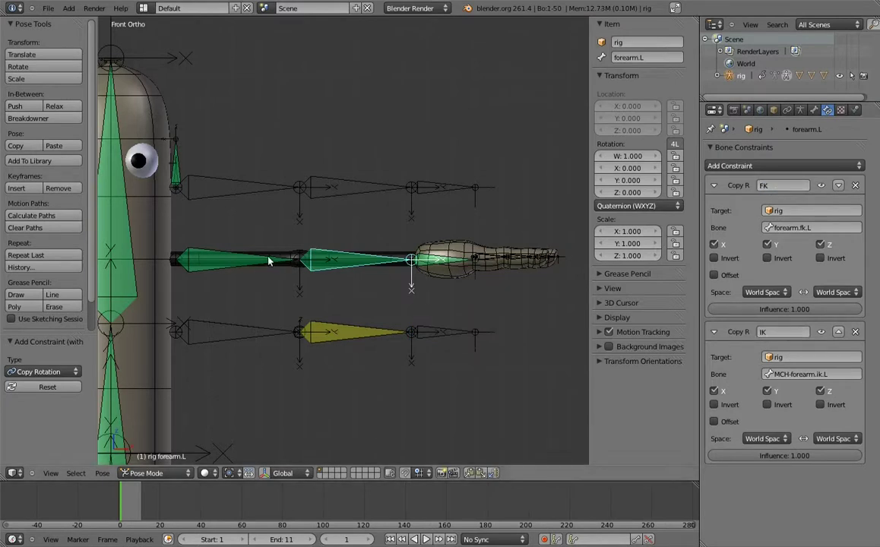
pyautogui.rightClick(268, 261)
pyautogui.click(795, 186)
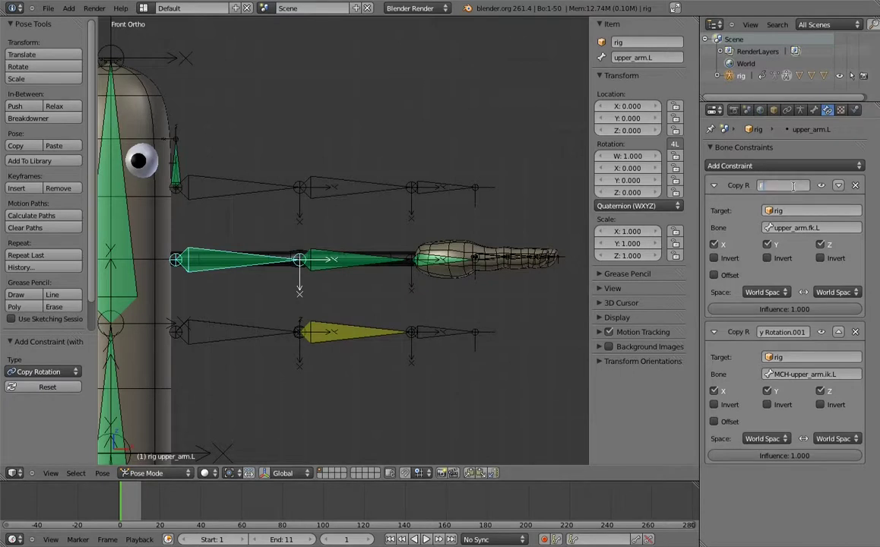
pyautogui.write('IK')
pyautogui.press('Return')
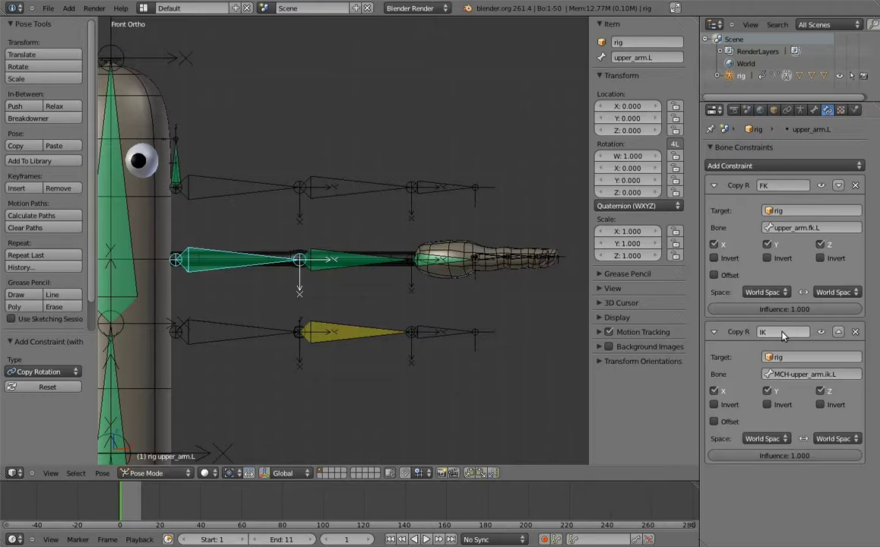
# Step: Add a custom property with default value 1.000 to the hand.ik.L bone, named fk_ik
pyautogui.rightClick(443, 337)
pyautogui.click(815, 110)
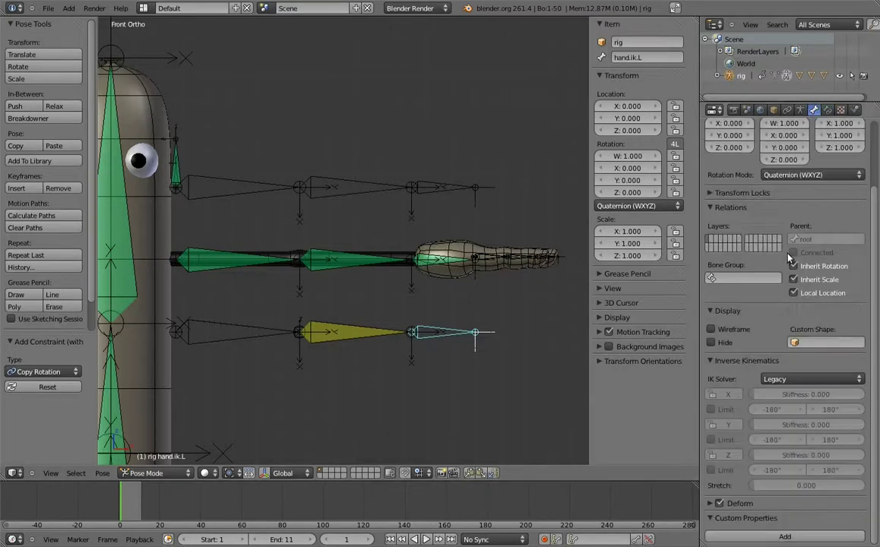
pyautogui.scroll(-1, 792, 517)
pyautogui.click(792, 514)
pyautogui.click(838, 536)
pyautogui.click(821, 442)
pyautogui.press('BackSpace')
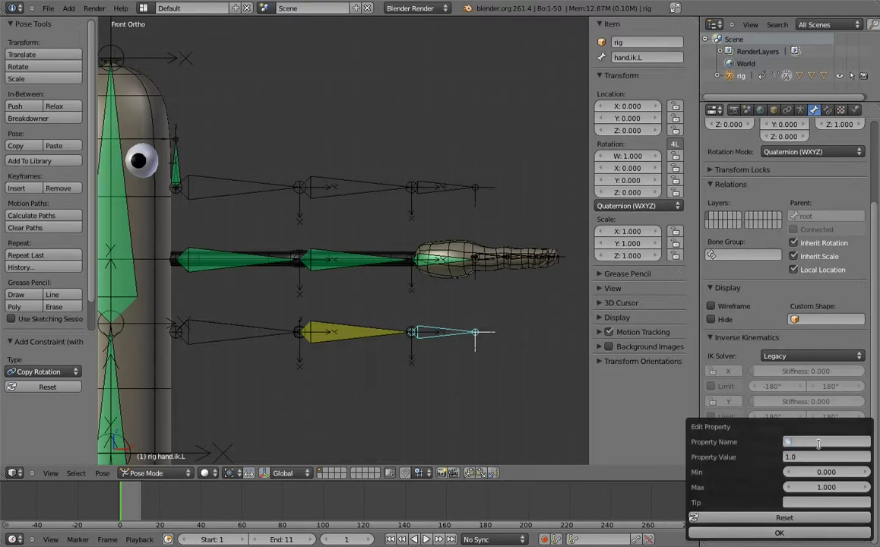
pyautogui.press('Return')
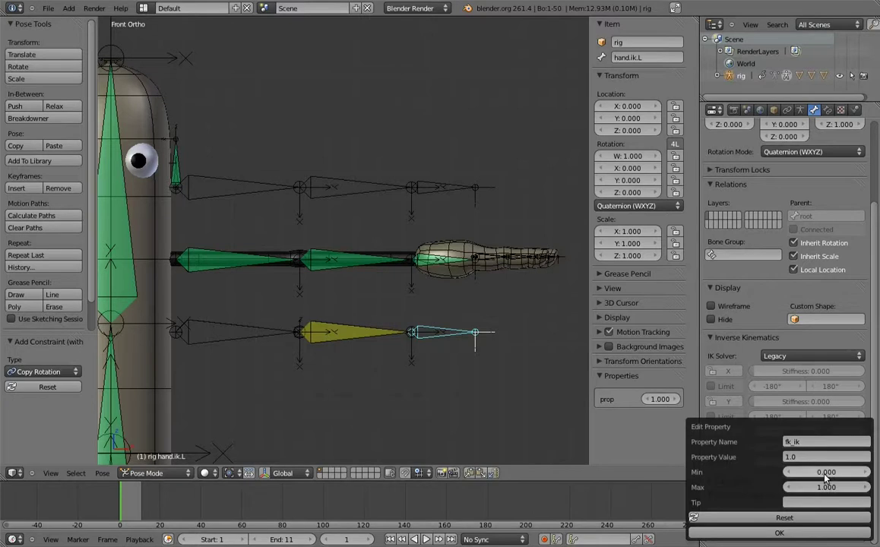
# Step: Rename the hand.ik.L custom property to fk_ik and move the hand IK bone to test the arm
pyautogui.click(786, 533)
pyautogui.keyDown('shift'); pyautogui.moveTo(413, 360); pyautogui.dragTo(464, 346, button='middle'); pyautogui.keyUp('shift')
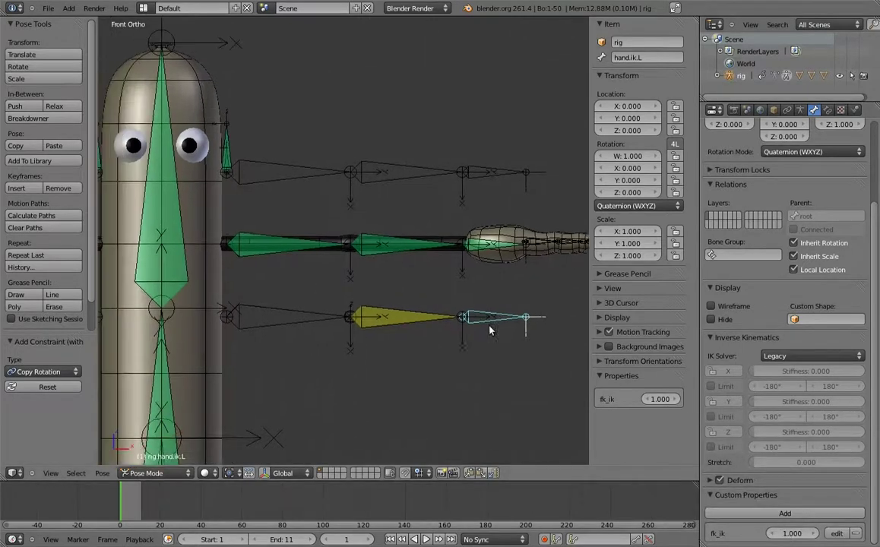
pyautogui.press('g')
pyautogui.click(413, 320)
pyautogui.moveTo(357, 367); pyautogui.dragTo(388, 374, button='middle')
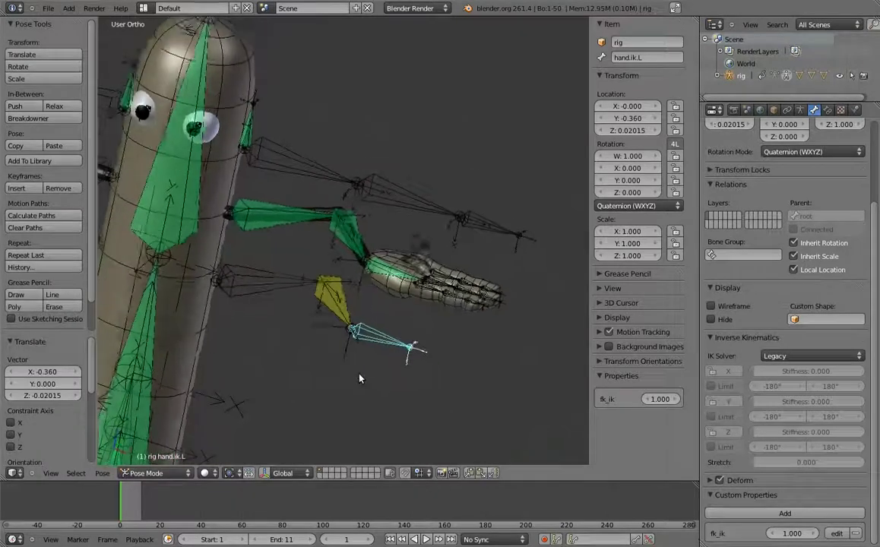
pyautogui.moveTo(376, 221); pyautogui.dragTo(387, 199, button='middle')
# Step: Reposition the elbow_target.L bone to test the arm's bend
pyautogui.rightClick(560, 242)
pyautogui.press('g')
pyautogui.click(393, 352)
pyautogui.moveTo(393, 353); pyautogui.dragTo(428, 318, button='middle')
# Step: Copy the data path of hand.ik.L's fk_ik property
pyautogui.rightClick(426, 308)
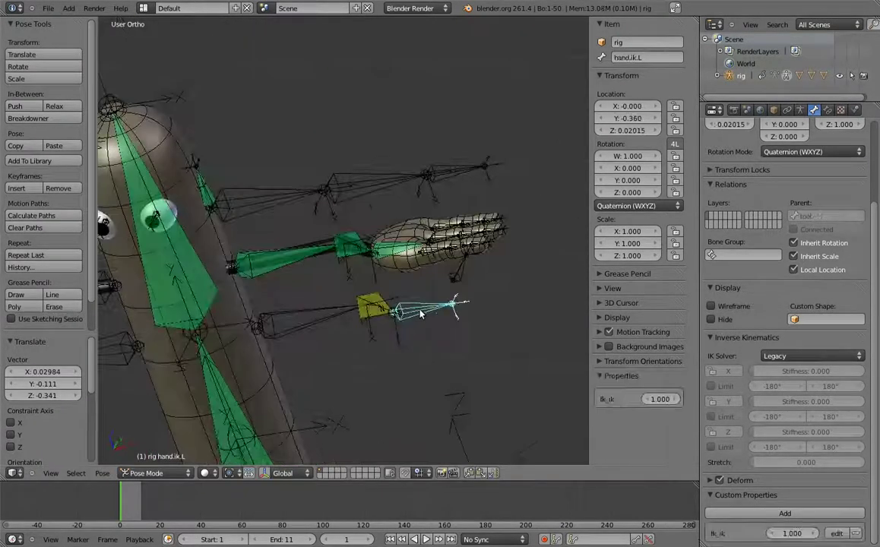
pyautogui.rightClick(660, 401)
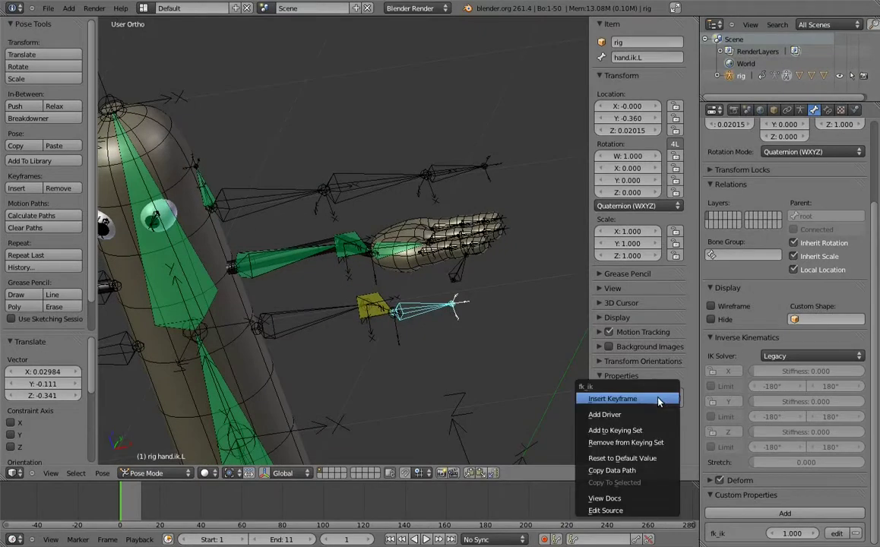
pyautogui.click(630, 473)
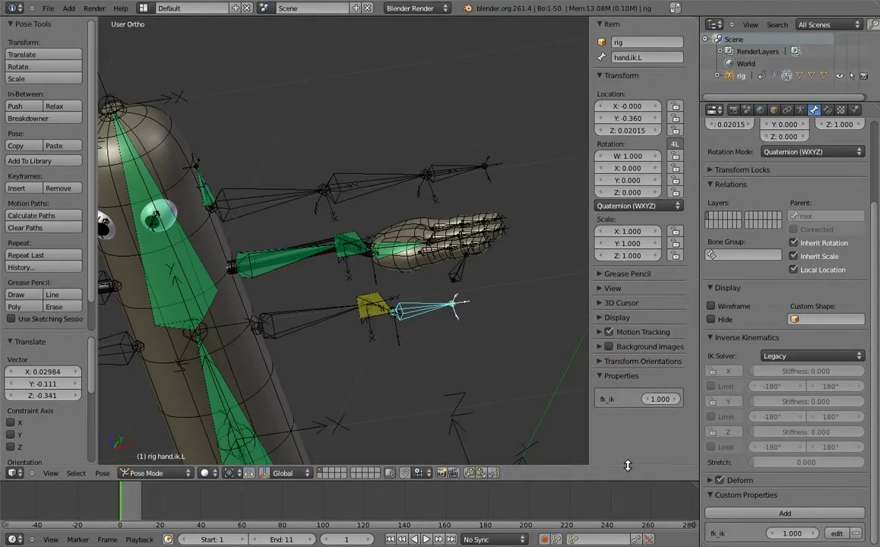
# Step: Add a driver to the influence of upper_arm.L's IK constraint
pyautogui.rightClick(289, 258)
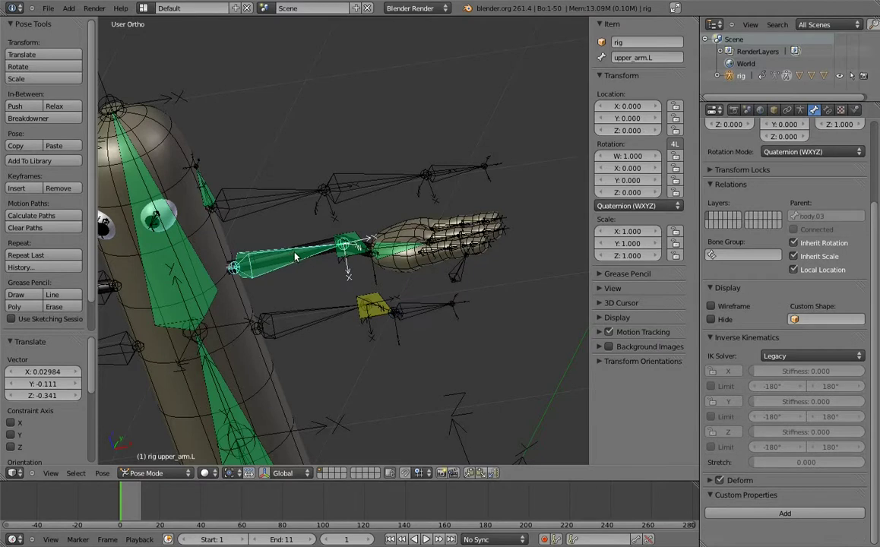
pyautogui.click(828, 110)
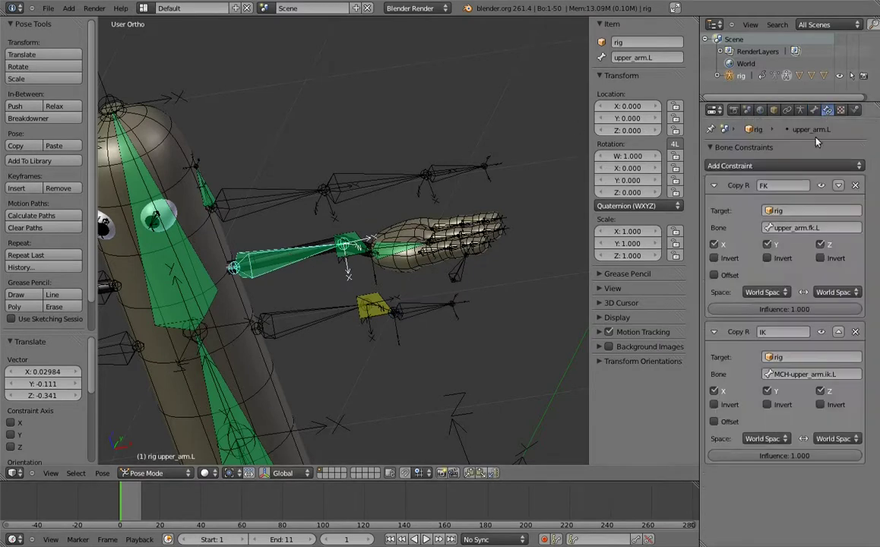
pyautogui.rightClick(773, 455)
pyautogui.click(769, 436)
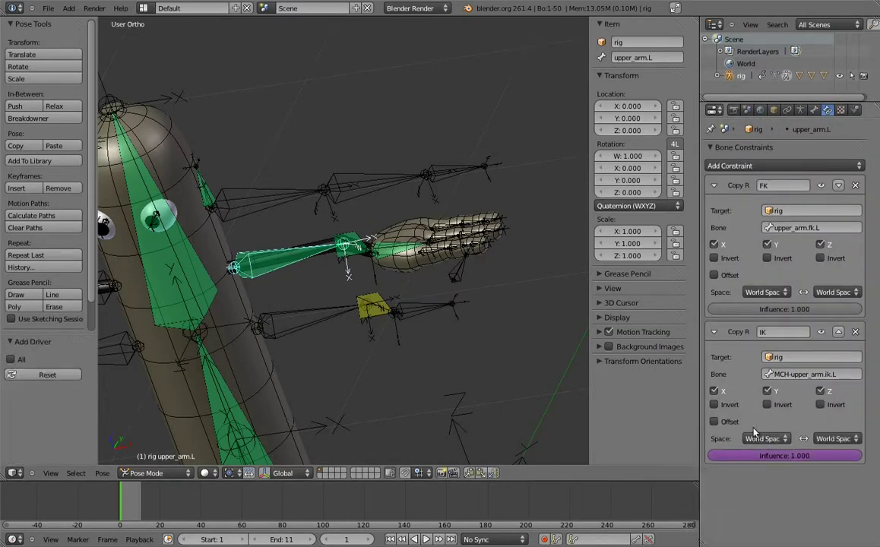
# Step: Split the 3D view and make the left area a Graph Editor in Drivers mode
pyautogui.moveTo(693, 18); pyautogui.dragTo(368, 30)
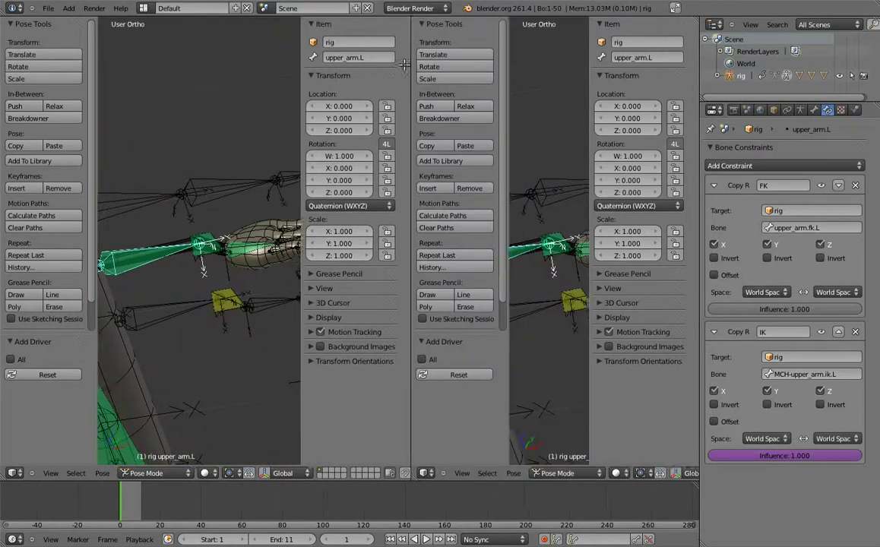
pyautogui.click(13, 473)
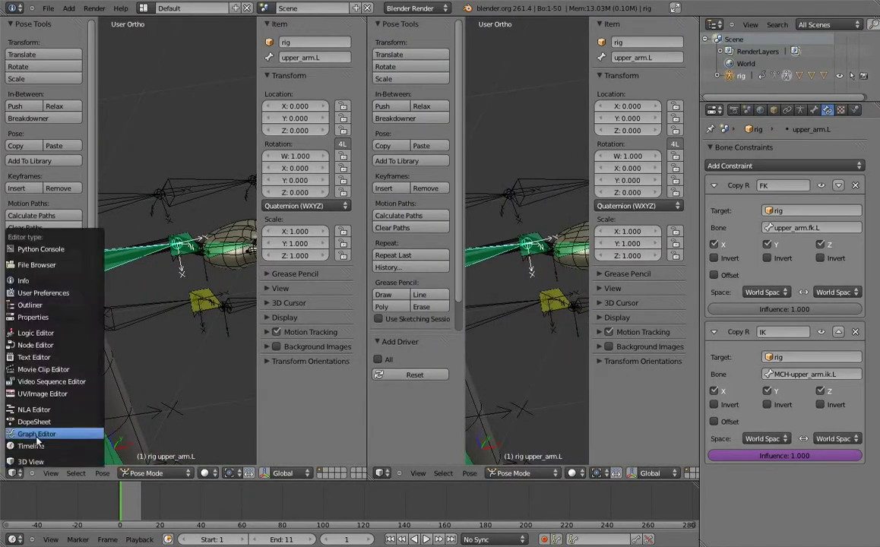
pyautogui.click(36, 434)
pyautogui.click(212, 474)
pyautogui.click(216, 451)
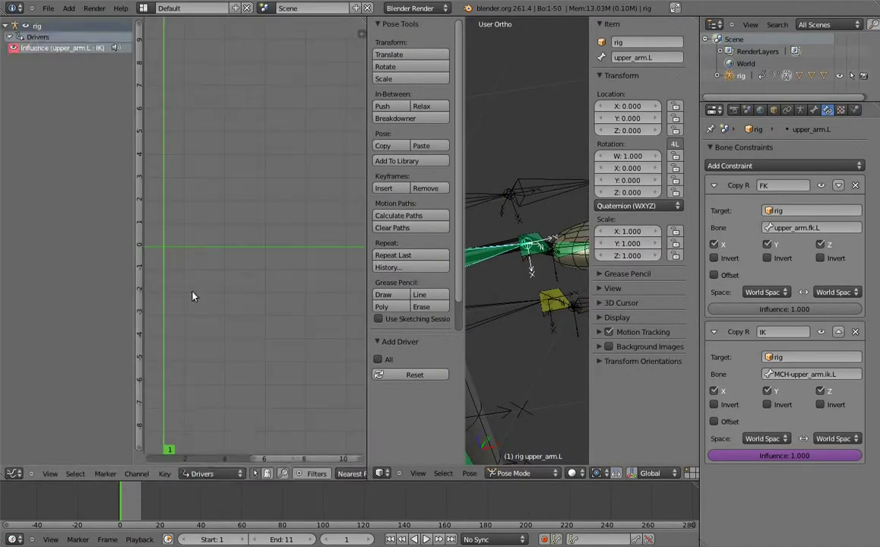
# Step: Select the Influence driver channel and show its driver settings in the sidebar
pyautogui.click(75, 51)
pyautogui.press('n')
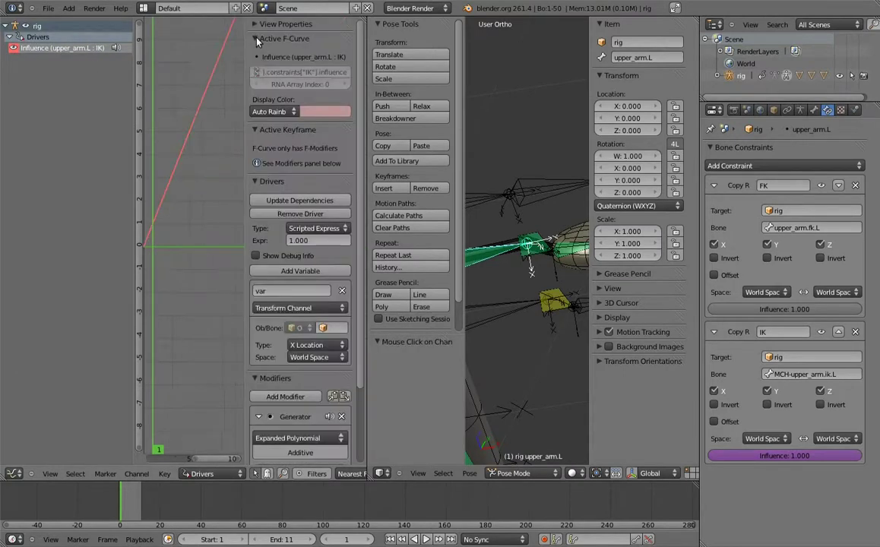
pyautogui.click(257, 53)
pyautogui.click(256, 265)
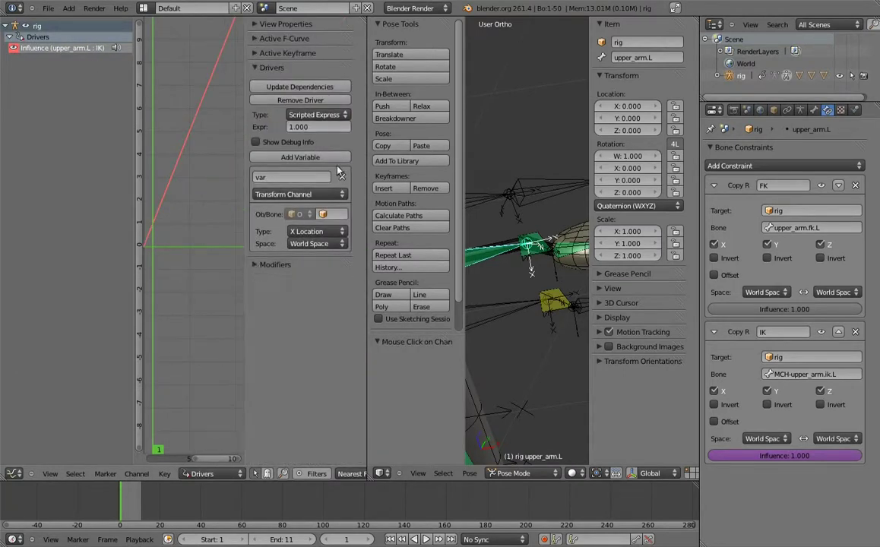
# Step: Set the driver to Sum Values with a Single Property variable reading the rig's pasted fk_ik path
pyautogui.click(316, 115)
pyautogui.click(320, 88)
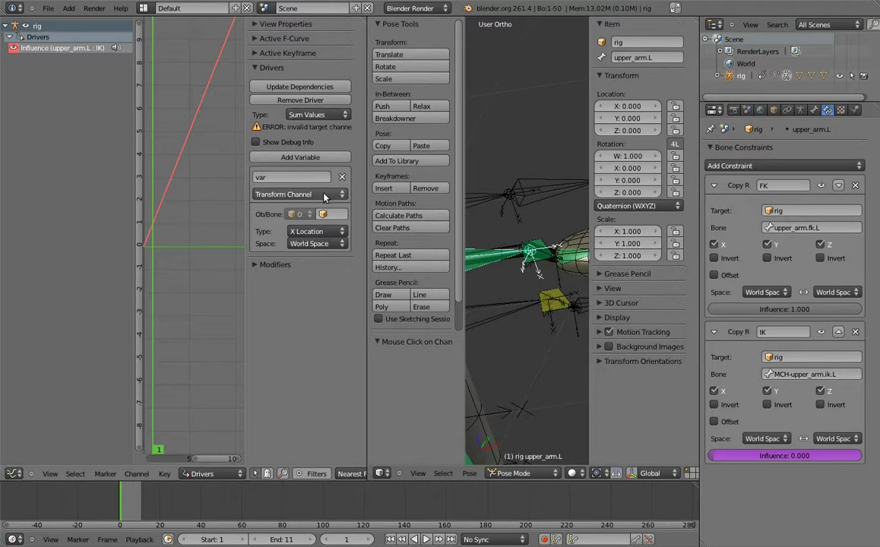
pyautogui.click(295, 194)
pyautogui.click(280, 182)
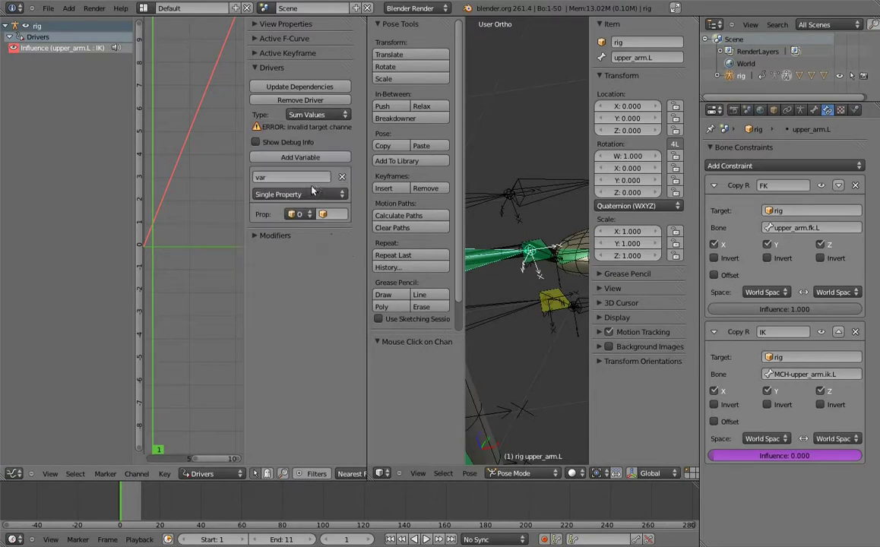
pyautogui.click(339, 218)
pyautogui.click(332, 268)
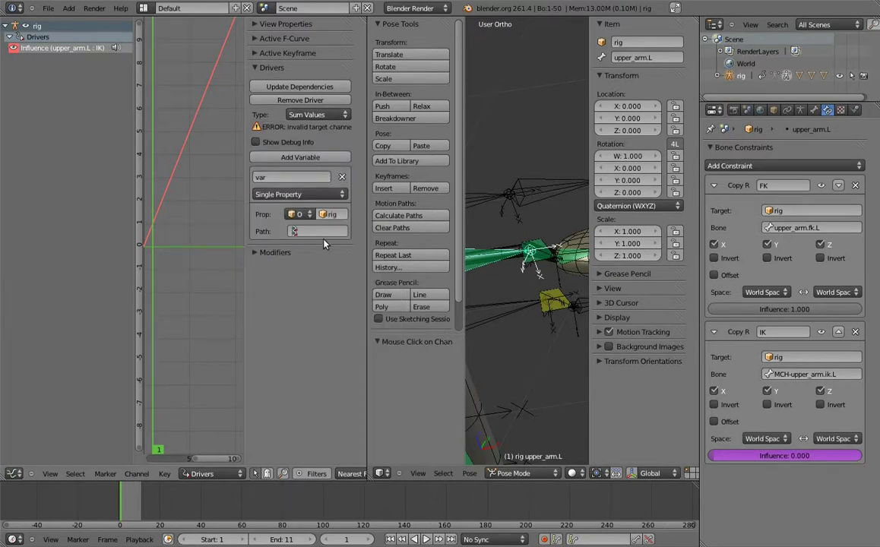
pyautogui.hotkey('ctrl', 'v')
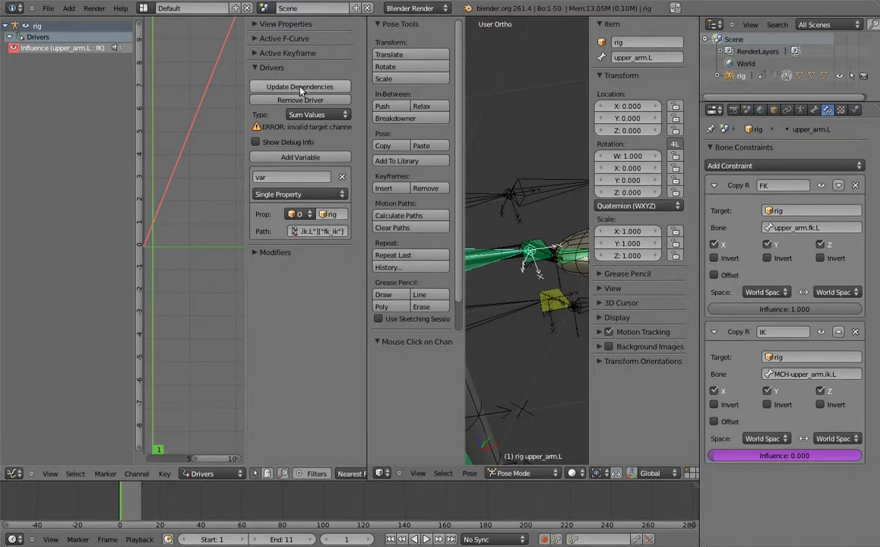
pyautogui.click(285, 86)
pyautogui.moveTo(368, 251); pyautogui.dragTo(248, 228)
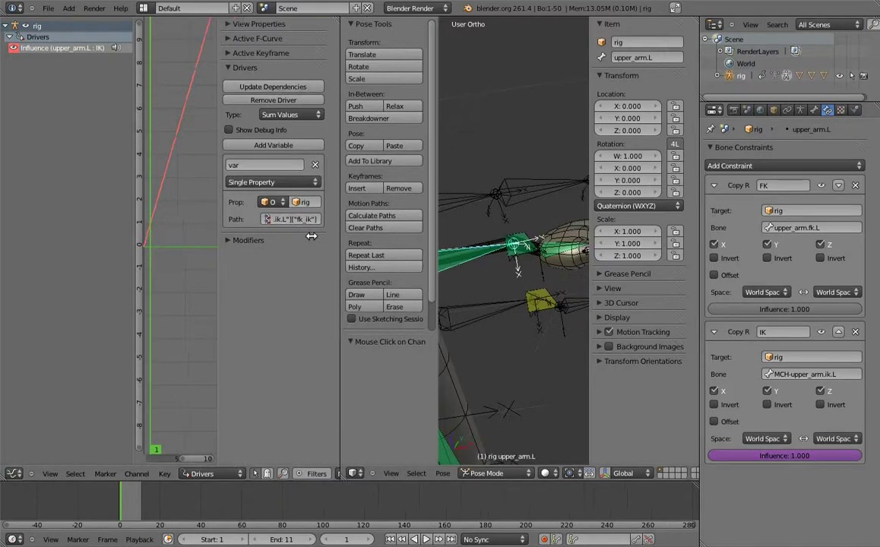
pyautogui.press('KP_1')
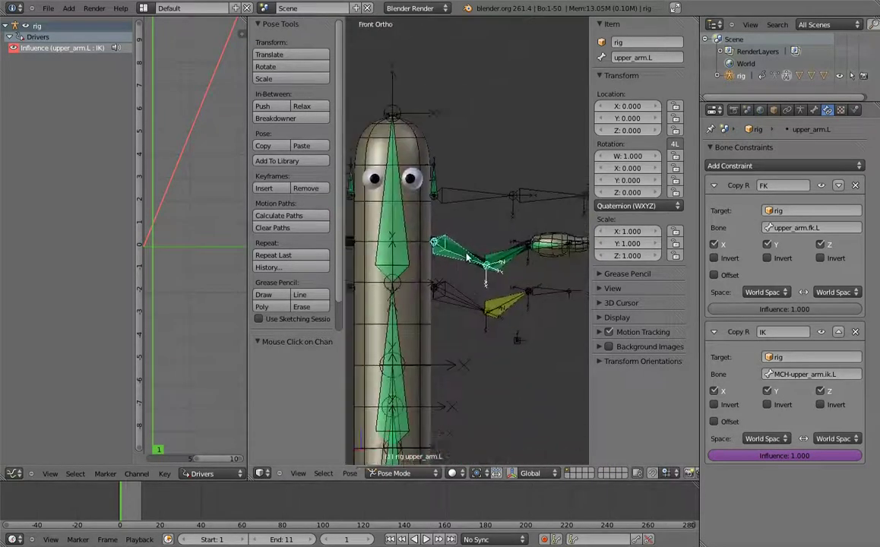
# Step: Test lowering fk_ik on hand.ik.L, then copy upper_arm.L's IK influence driver
pyautogui.rightClick(534, 267)
pyautogui.moveTo(660, 399)
pyautogui.mouseDown()
pyautogui.moveTo(469, 396)
pyautogui.moveTo(464, 423)
pyautogui.moveTo(417, 405)
pyautogui.mouseUp()
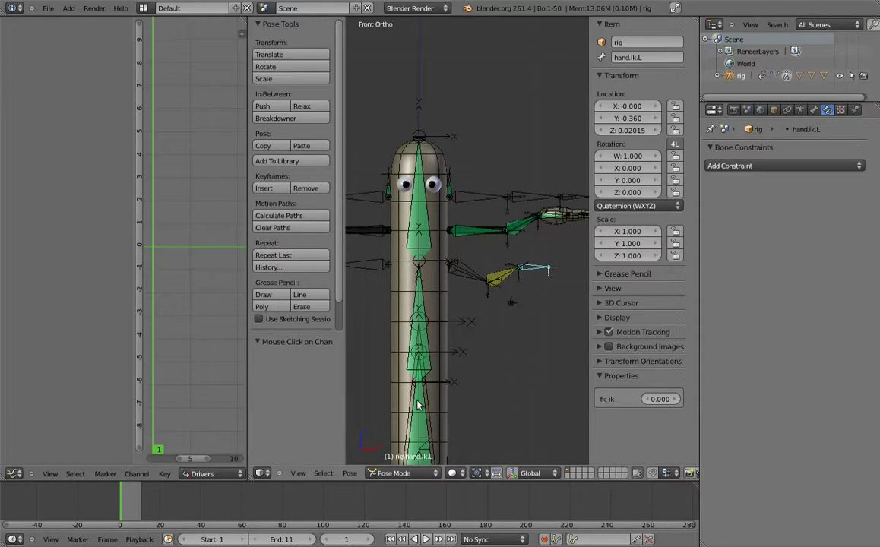
pyautogui.rightClick(473, 235)
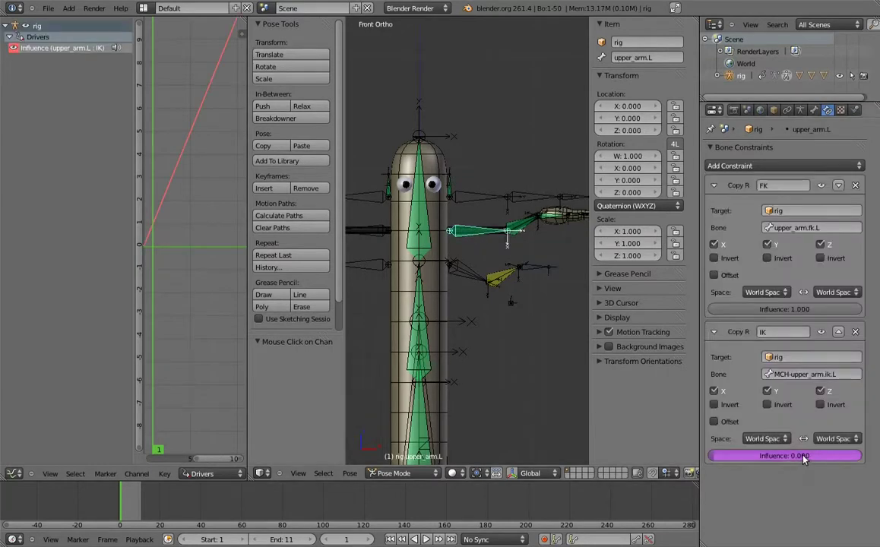
pyautogui.rightClick(798, 455)
pyautogui.click(791, 441)
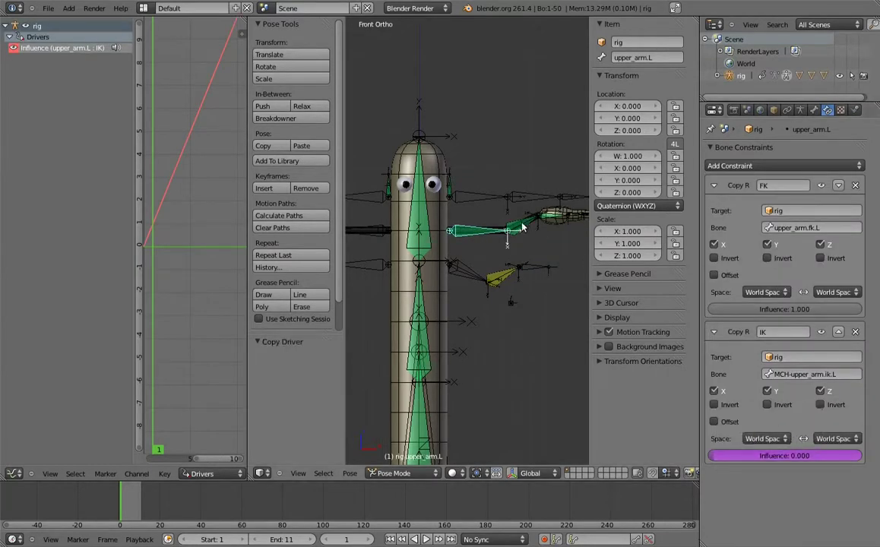
# Step: Paste the driver onto the IK influence of forearm.L and hand.L
pyautogui.rightClick(527, 225)
pyautogui.rightClick(780, 450)
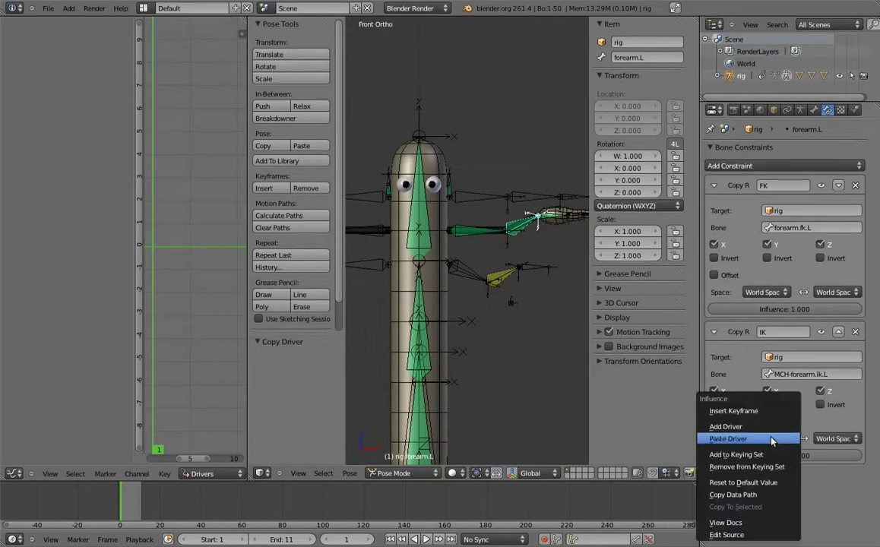
pyautogui.click(777, 441)
pyautogui.keyDown('shift'); pyautogui.moveTo(495, 236); pyautogui.dragTo(404, 279, button='middle'); pyautogui.keyUp('shift')
pyautogui.scroll(2, 404, 278)
pyautogui.rightClick(417, 237)
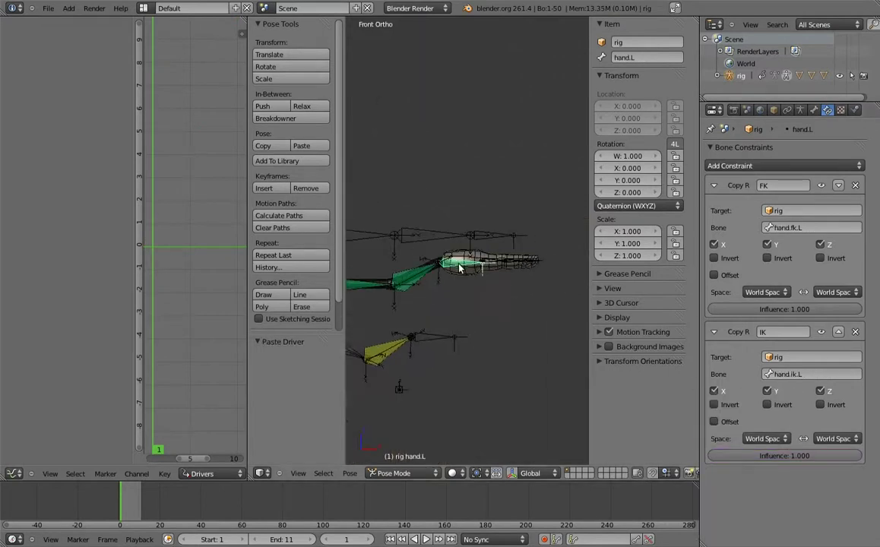
pyautogui.rightClick(786, 456)
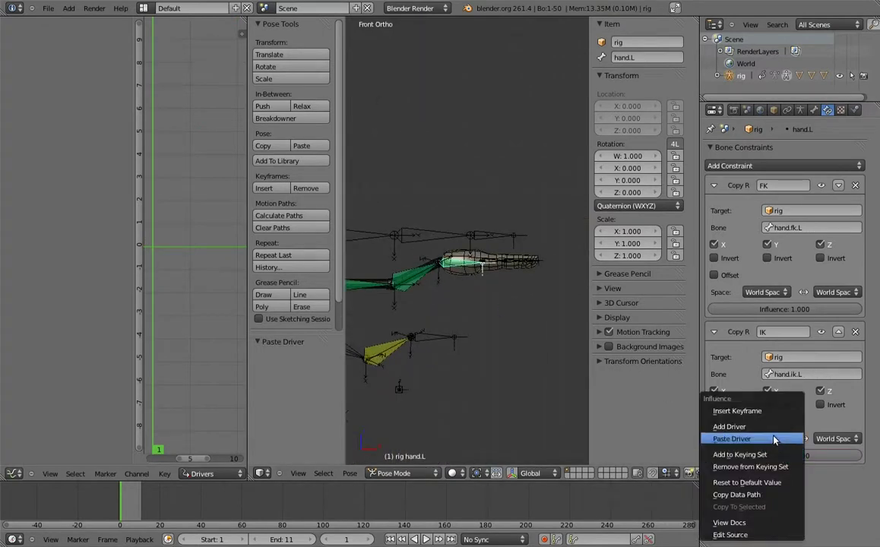
pyautogui.click(783, 440)
# Step: Set hand.ik.L's fk_ik property to 0
pyautogui.keyDown('shift'); pyautogui.moveTo(401, 277); pyautogui.dragTo(515, 221, button='middle'); pyautogui.keyUp('shift')
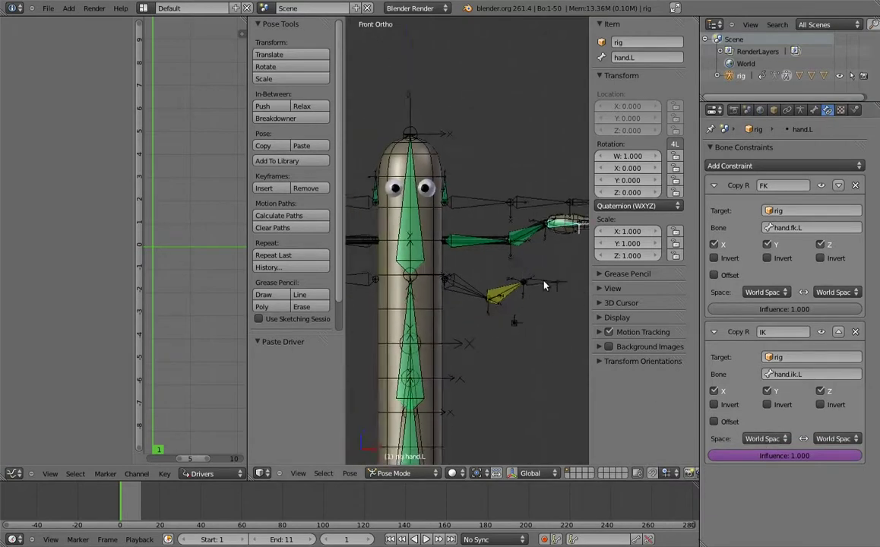
pyautogui.rightClick(545, 285)
pyautogui.moveTo(755, 408)
pyautogui.mouseDown()
pyautogui.moveTo(808, 408)
pyautogui.moveTo(444, 383)
pyautogui.moveTo(614, 357)
pyautogui.moveTo(448, 403)
pyautogui.moveTo(446, 210)
pyautogui.mouseUp()
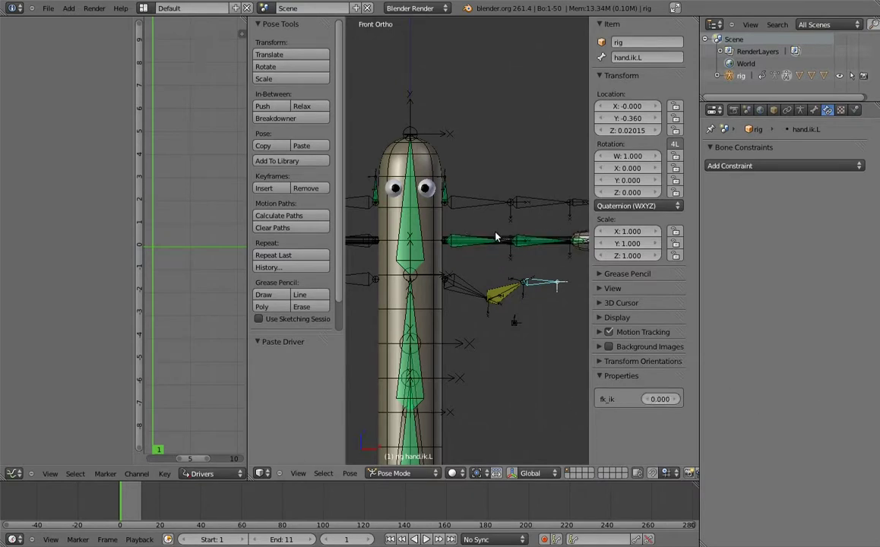
# Step: In Edit Mode, move the arm mechanism (MCH) bones to an unused bone layer
pyautogui.press('Tab')
pyautogui.rightClick(426, 200)
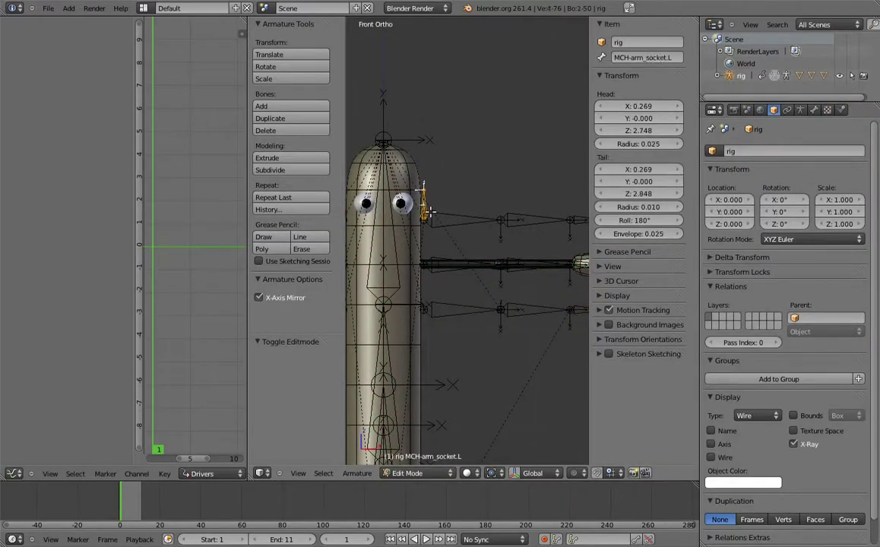
pyautogui.keyDown('shift'); pyautogui.moveTo(446, 303); pyautogui.dragTo(555, 315, button='middle'); pyautogui.keyUp('shift')
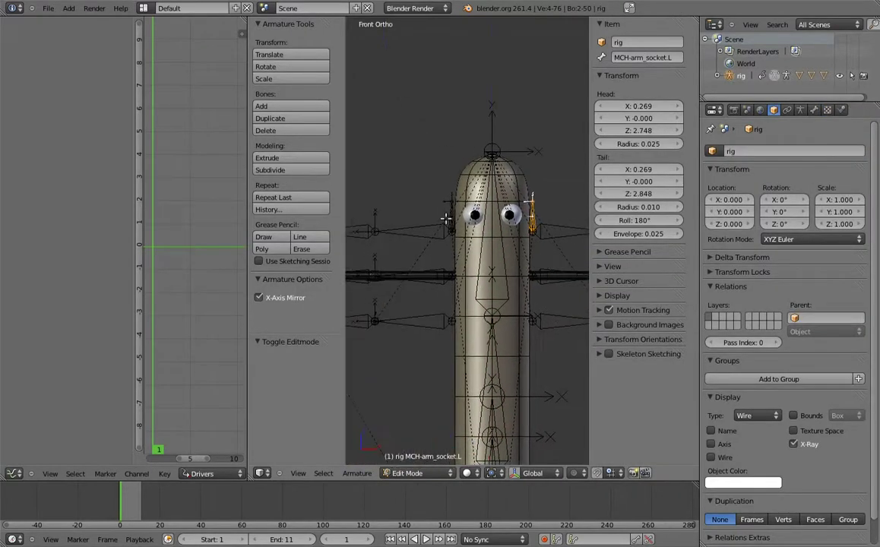
pyautogui.rightClick(451, 217)
pyautogui.keyDown('shift'); pyautogui.moveTo(411, 262); pyautogui.dragTo(465, 244, button='middle'); pyautogui.keyUp('shift')
pyautogui.rightClick(461, 296)
pyautogui.keyDown('shift'); pyautogui.moveTo(578, 296); pyautogui.dragTo(400, 300, button='middle'); pyautogui.keyUp('shift')
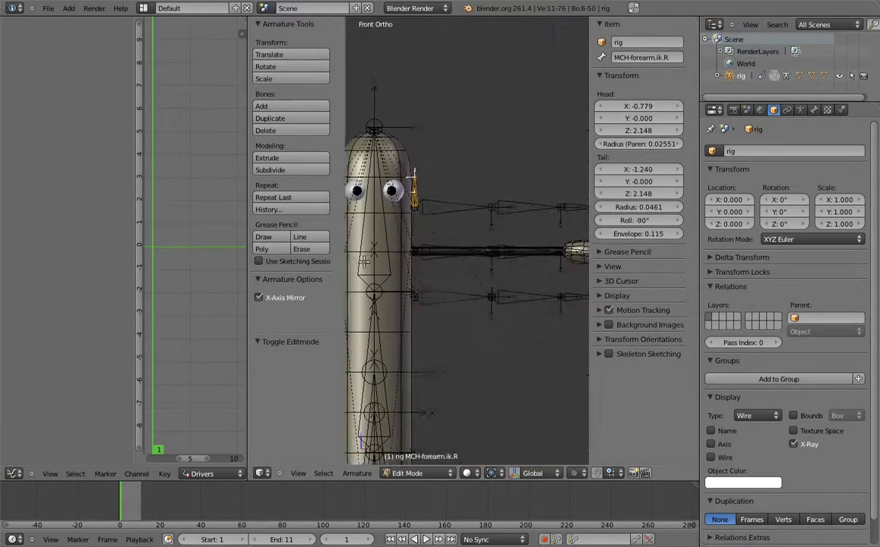
pyautogui.rightClick(456, 298)
pyautogui.rightClick(508, 292)
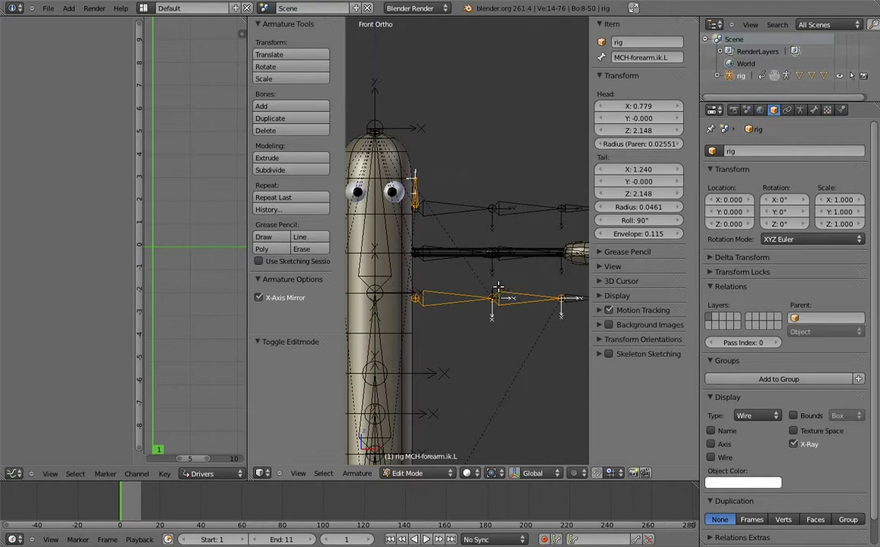
pyautogui.press('m')
pyautogui.click(597, 316)
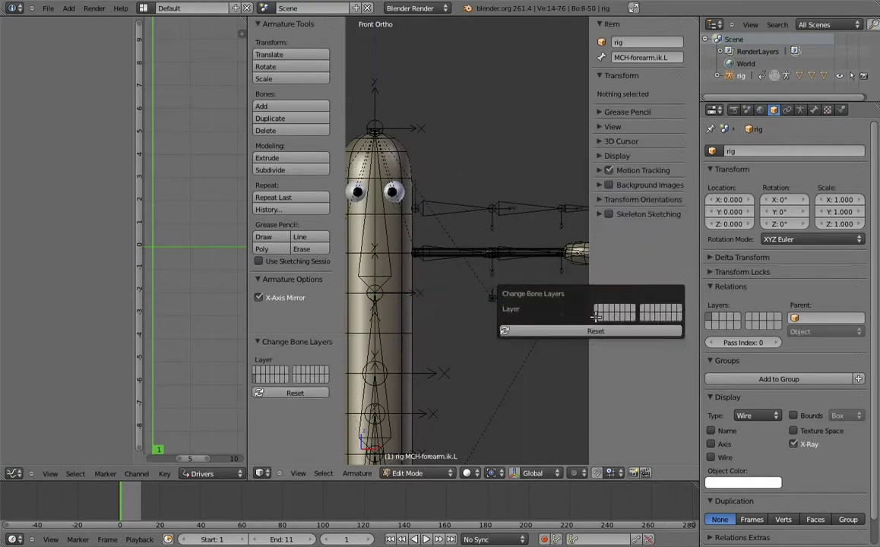
# Step: Move hand.L, hand.R and the right arm bones to a hidden layer
pyautogui.rightClick(555, 232)
pyautogui.keyDown('shift'); pyautogui.moveTo(556, 232); pyautogui.dragTo(513, 253, button='middle'); pyautogui.keyUp('shift')
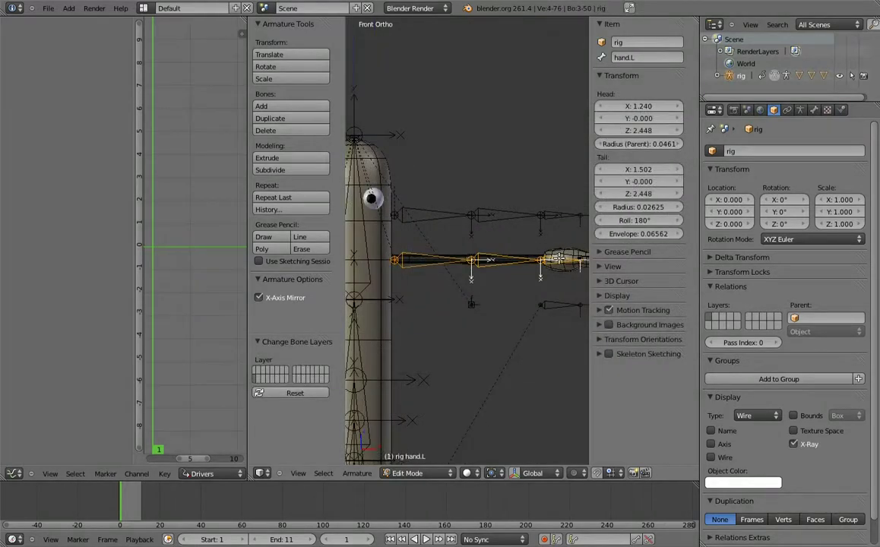
pyautogui.keyDown('ctrl'); pyautogui.scroll(5, 456, 265); pyautogui.keyUp('ctrl')
pyautogui.rightClick(456, 262)
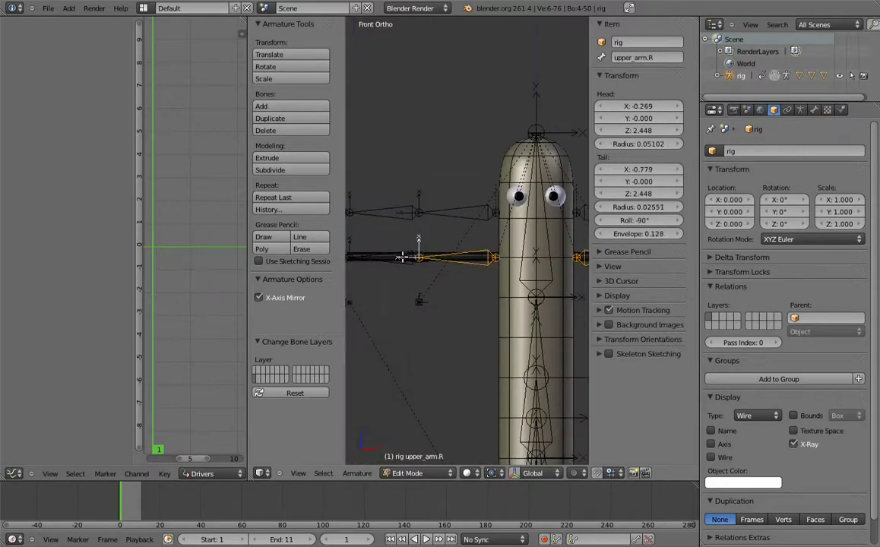
pyautogui.rightClick(407, 251)
pyautogui.keyDown('shift'); pyautogui.moveTo(430, 249); pyautogui.dragTo(409, 229, button='middle'); pyautogui.keyUp('shift')
pyautogui.rightClick(409, 229)
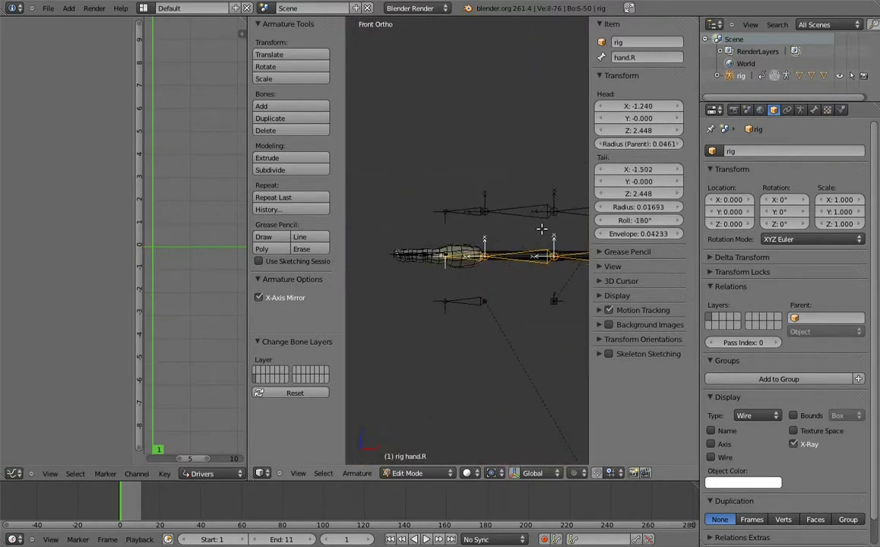
pyautogui.keyDown('ctrl'); pyautogui.scroll(-5, 464, 228); pyautogui.keyUp('ctrl')
pyautogui.press('m')
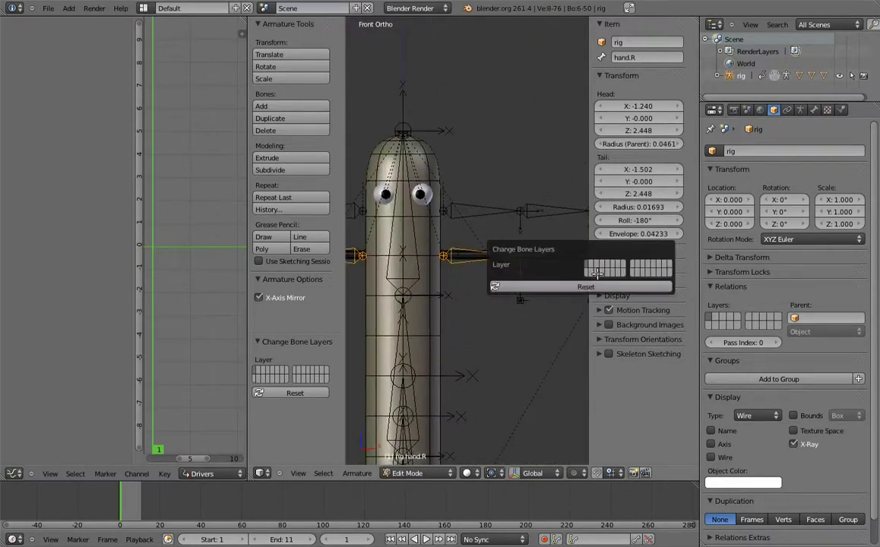
pyautogui.click(586, 271)
# Step: Move the left and right FK upper arm, forearm and hand bones to a hidden layer
pyautogui.keyDown('ctrl'); pyautogui.scroll(-3, 491, 234); pyautogui.keyUp('ctrl')
pyautogui.keyDown('ctrl'); pyautogui.scroll(-2, 425, 225); pyautogui.keyUp('ctrl')
pyautogui.rightClick(395, 225)
pyautogui.keyDown('shift'); pyautogui.rightClick(471, 226); pyautogui.keyUp('shift')
pyautogui.keyDown('shift'); pyautogui.rightClick(523, 228); pyautogui.keyUp('shift')
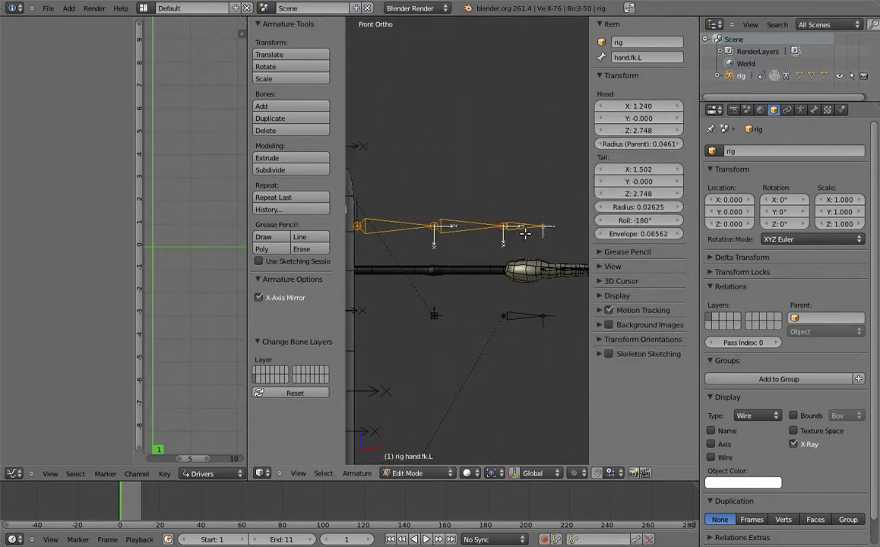
pyautogui.keyDown('ctrl'); pyautogui.scroll(2, 516, 237); pyautogui.keyUp('ctrl')
pyautogui.keyDown('ctrl'); pyautogui.scroll(3, 456, 224); pyautogui.keyUp('ctrl')
pyautogui.keyDown('shift'); pyautogui.rightClick(418, 220); pyautogui.keyUp('shift')
pyautogui.keyDown('shift'); pyautogui.rightClick(388, 218); pyautogui.keyUp('shift')
pyautogui.keyDown('ctrl'); pyautogui.scroll(-3, 425, 220); pyautogui.keyUp('ctrl')
pyautogui.keyDown('shift'); pyautogui.rightClick(479, 216); pyautogui.keyUp('shift')
pyautogui.keyDown('ctrl'); pyautogui.scroll(3, 494, 205); pyautogui.keyUp('ctrl')
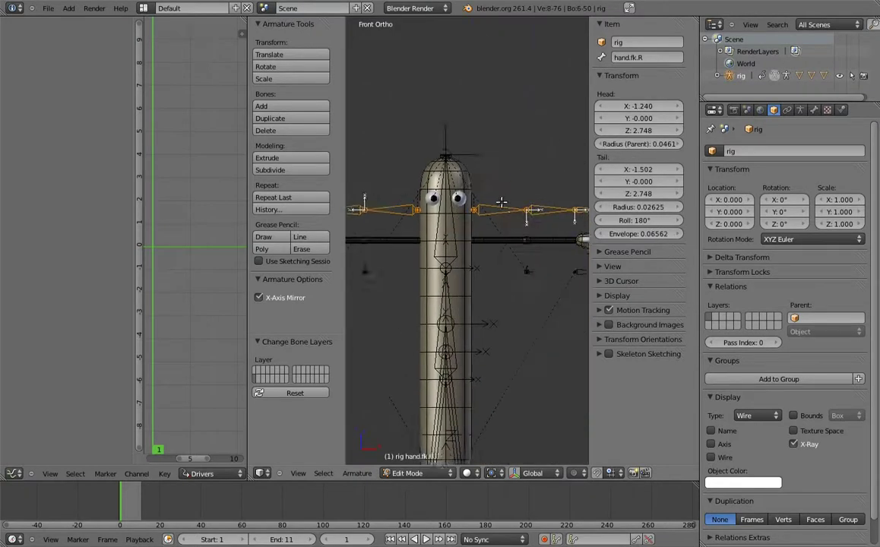
pyautogui.keyDown('ctrl'); pyautogui.scroll(1, 472, 226); pyautogui.keyUp('ctrl')
pyautogui.press('m')
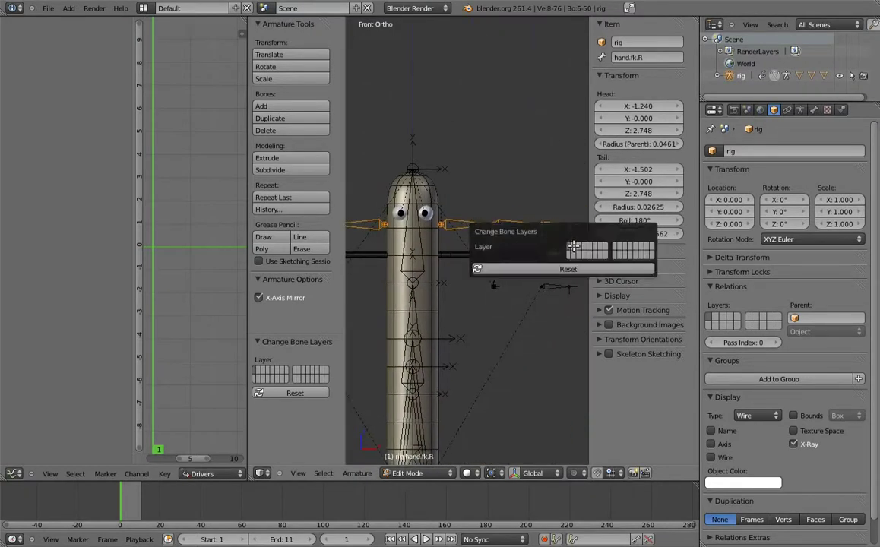
pyautogui.click(574, 244)
# Step: Send elbow_target.R to a hidden layer and view the rig from the front
pyautogui.rightClick(556, 285)
pyautogui.moveTo(556, 286); pyautogui.dragTo(554, 274, button='middle')
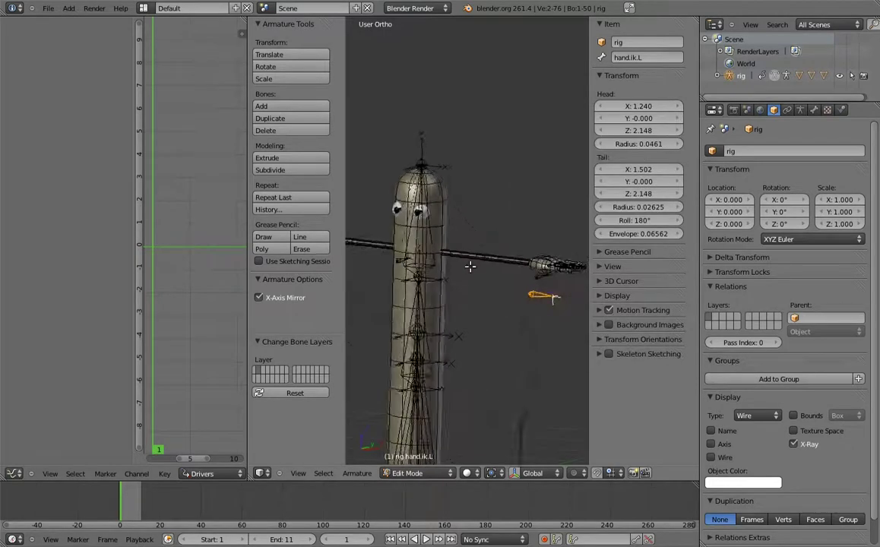
pyautogui.scroll(3, 430, 282)
pyautogui.rightClick(447, 243)
pyautogui.scroll(-3, 514, 281)
pyautogui.rightClick(511, 284)
pyautogui.moveTo(514, 281)
pyautogui.mouseDown(button='middle')
pyautogui.moveTo(429, 273)
pyautogui.moveTo(459, 268)
pyautogui.mouseUp(button='middle')
pyautogui.rightClick(426, 275)
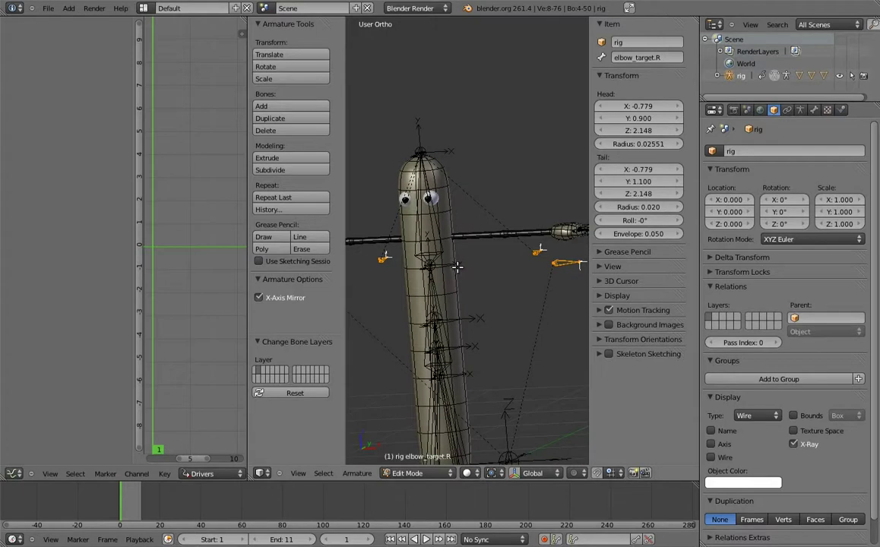
pyautogui.press('m')
pyautogui.click(560, 282)
pyautogui.moveTo(560, 281)
pyautogui.mouseDown(button='middle')
pyautogui.moveTo(570, 228)
pyautogui.moveTo(545, 242)
pyautogui.mouseUp(button='middle')
pyautogui.press('KP_1')
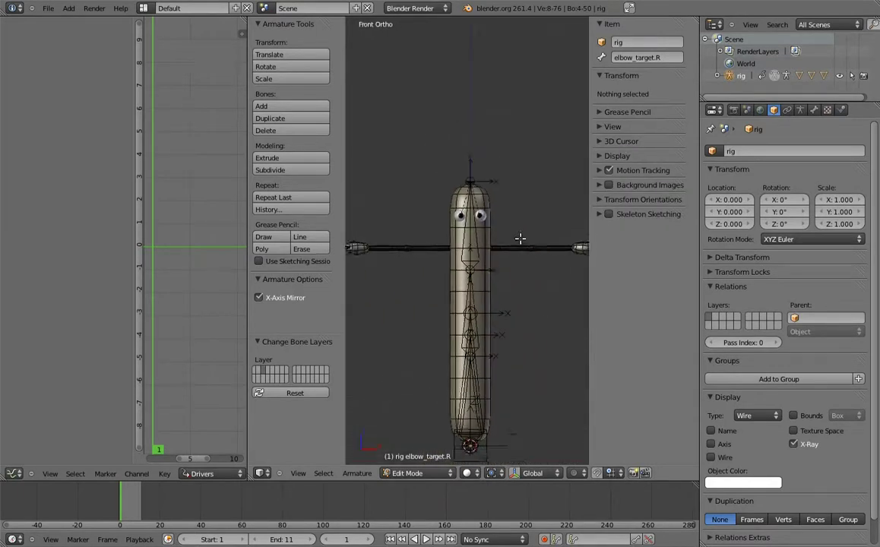
# Step: Make the hidden bone layer visible again in the Armature's Skeleton layers
pyautogui.click(800, 110)
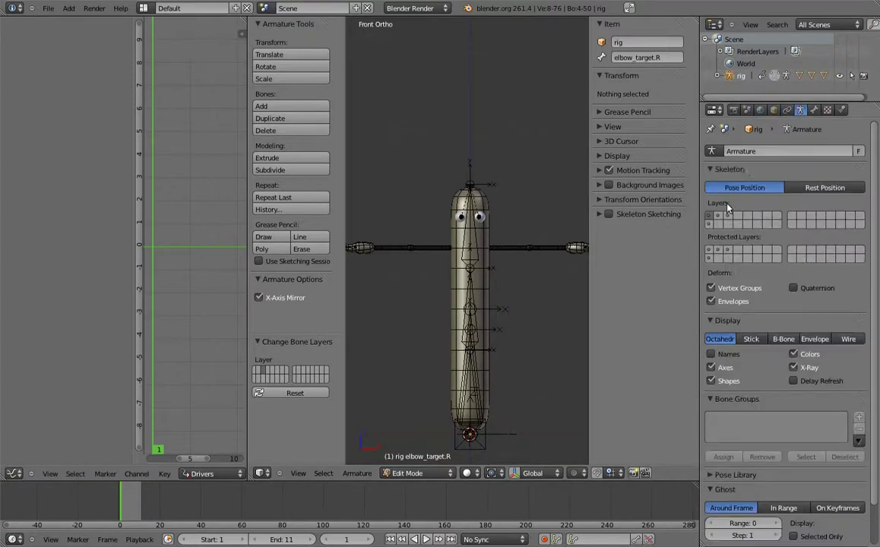
pyautogui.keyDown('shift'); pyautogui.click(711, 221); pyautogui.keyUp('shift')
pyautogui.moveTo(476, 182); pyautogui.dragTo(440, 179, button='middle')
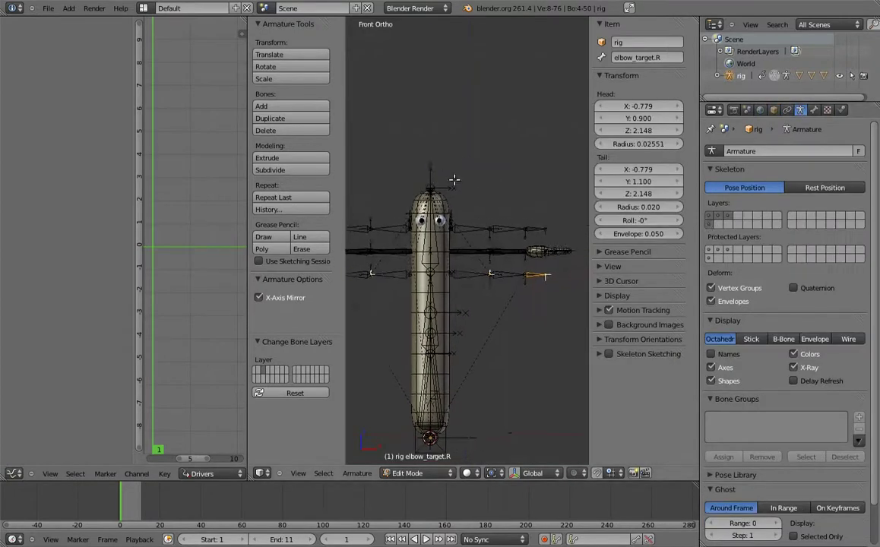
pyautogui.scroll(4, 440, 178)
pyautogui.scroll(1, 507, 236)
# Step: Select the left FK arm chain (upper_arm, forearm, hand.fk.L) and lower it 0.3 along Z
pyautogui.rightClick(438, 197)
pyautogui.press(']')
pyautogui.keyDown('shift'); pyautogui.moveTo(571, 211); pyautogui.dragTo(447, 219, button='middle'); pyautogui.keyUp('shift')
pyautogui.press(']')
pyautogui.keyDown('shift'); pyautogui.moveTo(482, 260); pyautogui.dragTo(505, 249, button='middle'); pyautogui.keyUp('shift')
pyautogui.scroll(2, 505, 250)
pyautogui.press('g')
pyautogui.press('z')
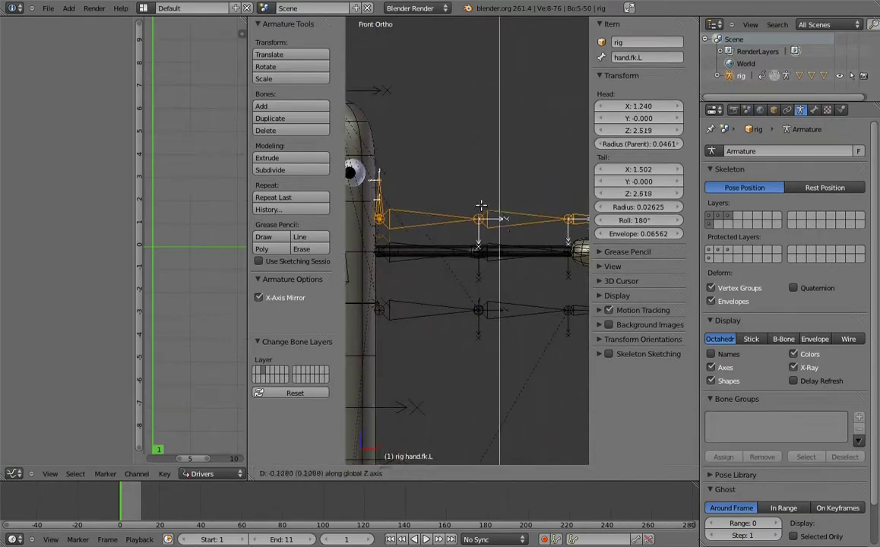
pyautogui.click(481, 229)
pyautogui.rightClick(423, 302)
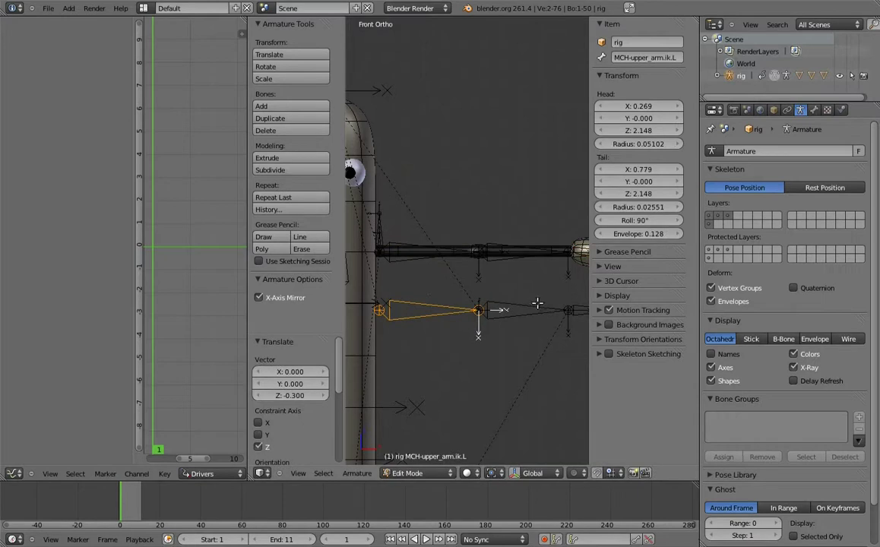
# Step: Select the left IK arm chain plus elbow_target.L and raise them 0.3 along Z
pyautogui.keyDown('shift'); pyautogui.moveTo(538, 302); pyautogui.dragTo(434, 291, button='middle'); pyautogui.keyUp('shift')
pyautogui.hotkey('shift', ']')
pyautogui.hotkey('shift', ']')
pyautogui.moveTo(509, 293)
pyautogui.mouseDown(button='middle')
pyautogui.moveTo(411, 295)
pyautogui.moveTo(505, 271)
pyautogui.mouseUp(button='middle')
pyautogui.keyDown('shift'); pyautogui.rightClick(559, 252); pyautogui.keyUp('shift')
pyautogui.press('KP_1')
pyautogui.scroll(-2, 503, 287)
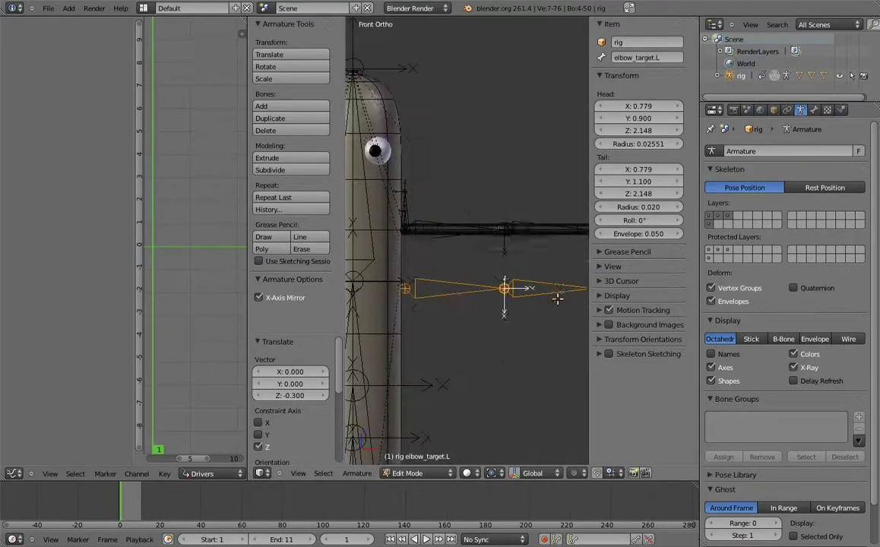
pyautogui.press('g')
pyautogui.press('z')
pyautogui.click(533, 264)
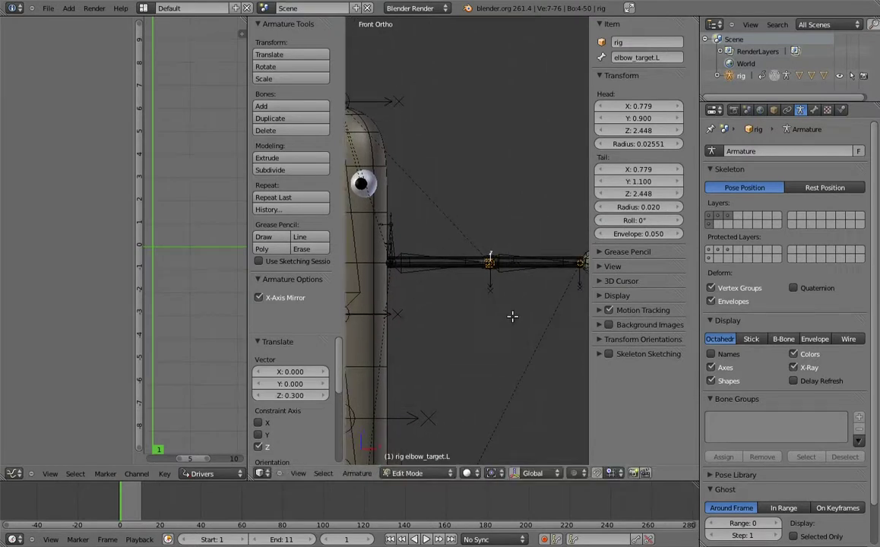
# Step: Test FK by rotating the left FK upper arm and forearm.fk.L bones upward
pyautogui.rightClick(384, 226)
pyautogui.press('r')
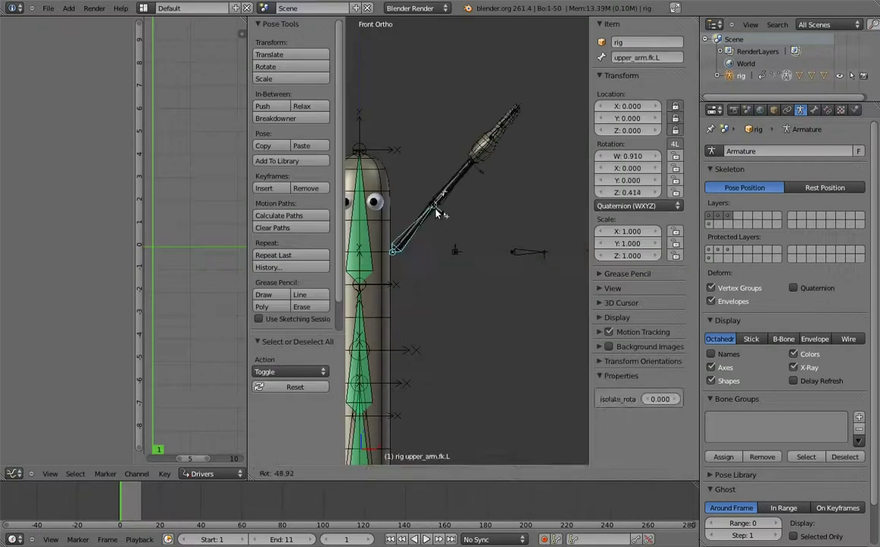
pyautogui.click(453, 205)
pyautogui.rightClick(472, 201)
pyautogui.press('r')
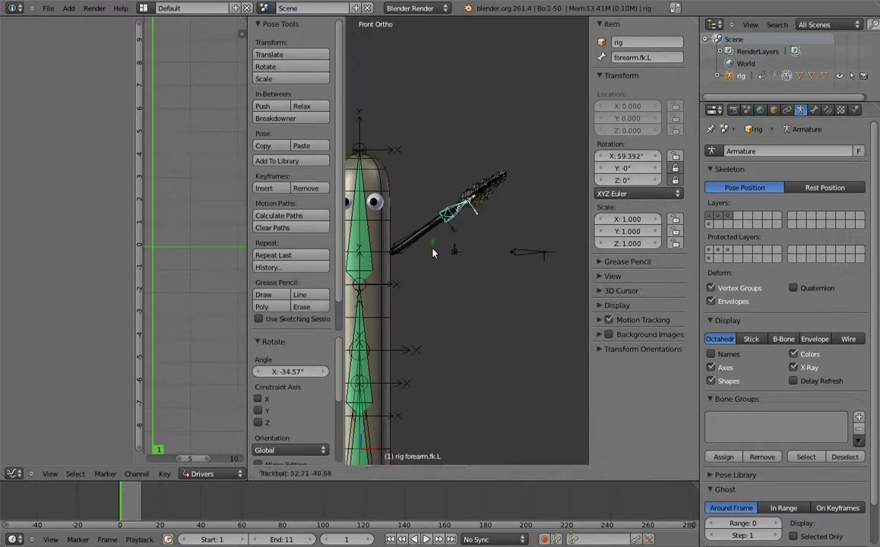
pyautogui.click(443, 227)
# Step: Test IK by moving and rotating the left IK hand target and moving elbow_target.L
pyautogui.moveTo(534, 251); pyautogui.dragTo(526, 338, button='right')
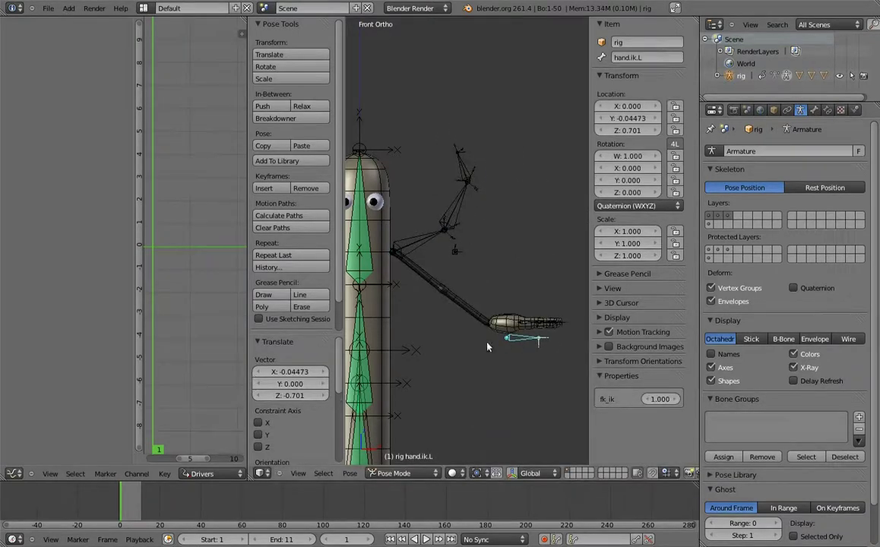
pyautogui.press('g')
pyautogui.click(441, 302)
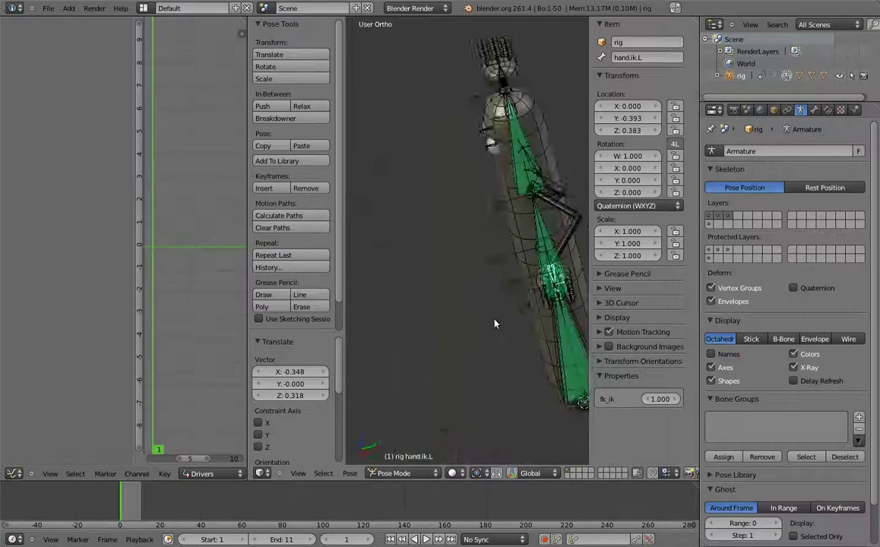
pyautogui.moveTo(441, 302); pyautogui.dragTo(445, 350, button='middle')
pyautogui.press('r')
pyautogui.click(421, 361)
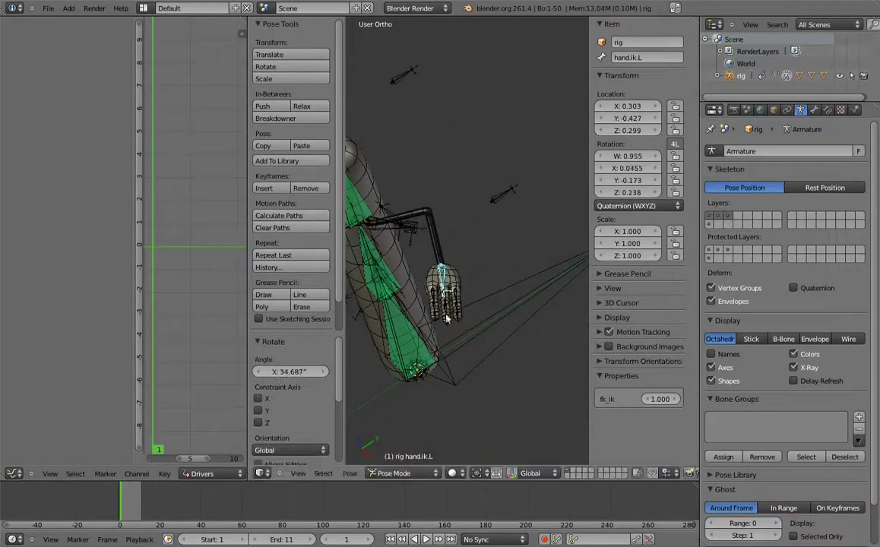
pyautogui.rightClick(498, 202)
pyautogui.moveTo(498, 202); pyautogui.dragTo(362, 261, button='middle')
pyautogui.press('g')
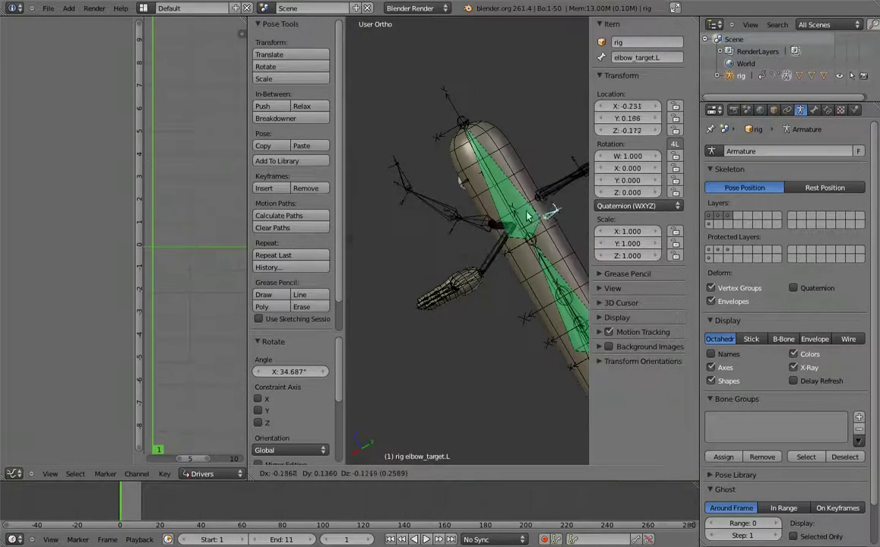
pyautogui.click(508, 333)
pyautogui.moveTo(508, 333); pyautogui.dragTo(494, 279, button='middle')
# Step: Slide the fk_ik property on hand.ik.L to switch the left arm to FK
pyautogui.rightClick(494, 279)
pyautogui.moveTo(664, 403)
pyautogui.mouseDown()
pyautogui.moveTo(536, 363)
pyautogui.moveTo(286, 399)
pyautogui.moveTo(574, 355)
pyautogui.moveTo(671, 350)
pyautogui.moveTo(289, 373)
pyautogui.moveTo(329, 386)
pyautogui.moveTo(704, 345)
pyautogui.moveTo(311, 333)
pyautogui.moveTo(436, 336)
pyautogui.mouseUp()
pyautogui.press('KP_1')
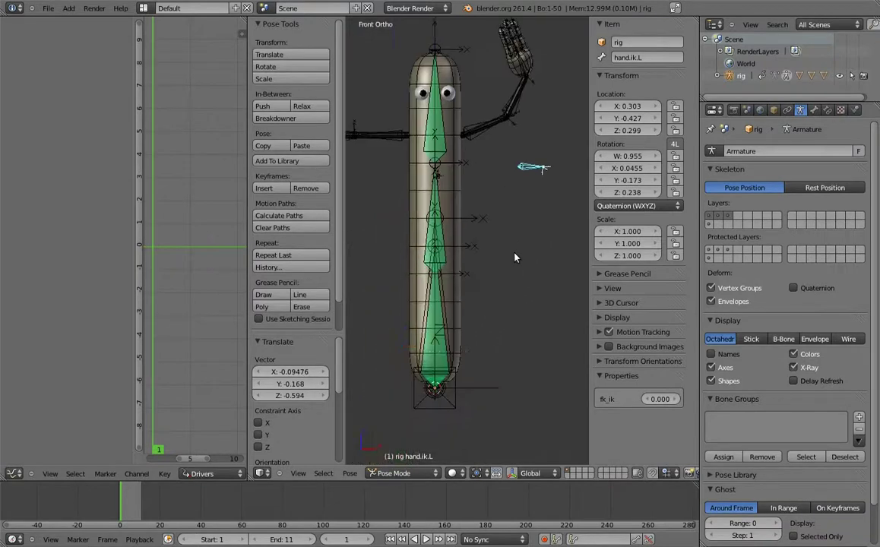
# Step: Rotate and move the whole rig by its root bone, undo, then blend fk_ik on hand.ik.L
pyautogui.rightClick(459, 352)
pyautogui.press('r')
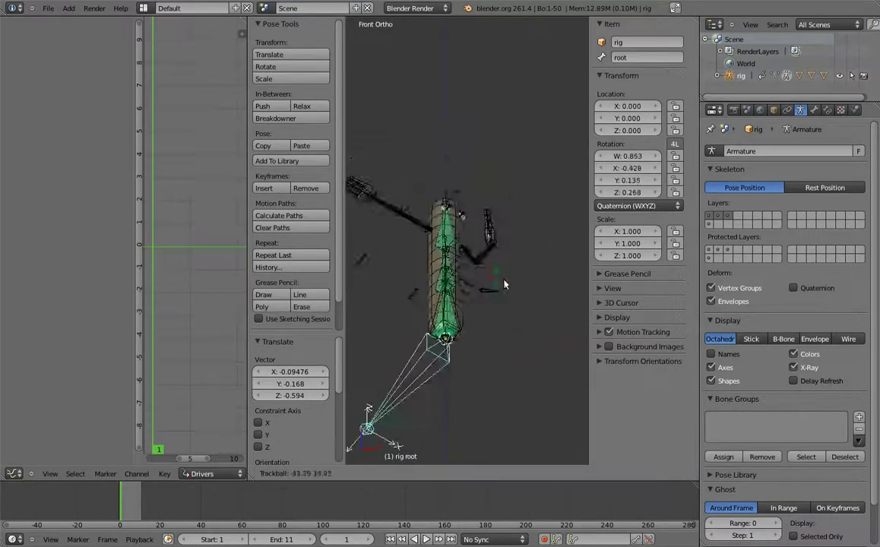
pyautogui.click(517, 324)
pyautogui.press('g')
pyautogui.click(456, 278)
pyautogui.press('r')
pyautogui.click(425, 282)
pyautogui.hotkey('ctrl', 'z')
pyautogui.rightClick(457, 251)
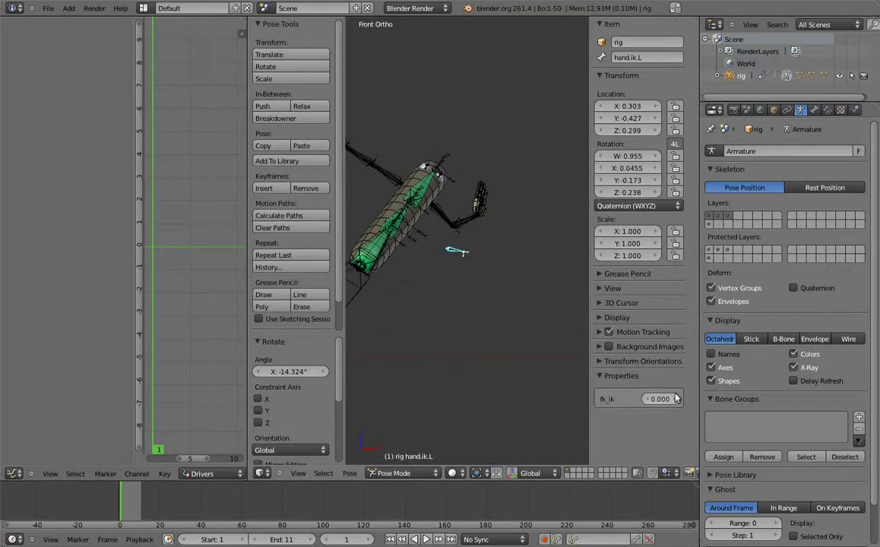
pyautogui.moveTo(654, 399); pyautogui.dragTo(666, 399)
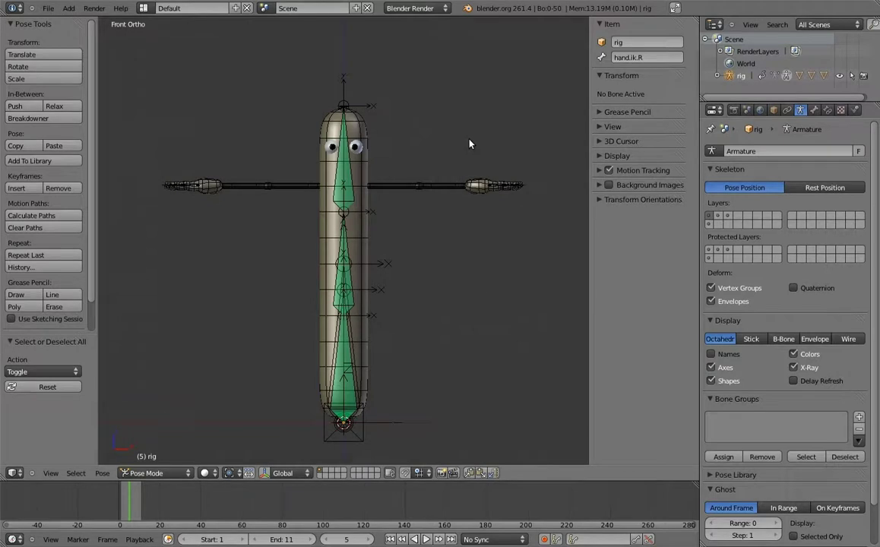
# Step: View the left hand from above and set finger_c.01.L to YZX Euler rotation
pyautogui.keyDown('shift'); pyautogui.moveTo(511, 138); pyautogui.dragTo(429, 157, button='middle'); pyautogui.keyUp('shift')
pyautogui.scroll(4, 444, 202)
pyautogui.scroll(2, 430, 162)
pyautogui.scroll(2, 431, 161)
pyautogui.scroll(2, 420, 172)
pyautogui.moveTo(357, 204)
pyautogui.mouseDown(button='middle')
pyautogui.moveTo(320, 268)
pyautogui.moveTo(322, 283)
pyautogui.moveTo(349, 141)
pyautogui.mouseUp(button='middle')
pyautogui.press('KP_7')
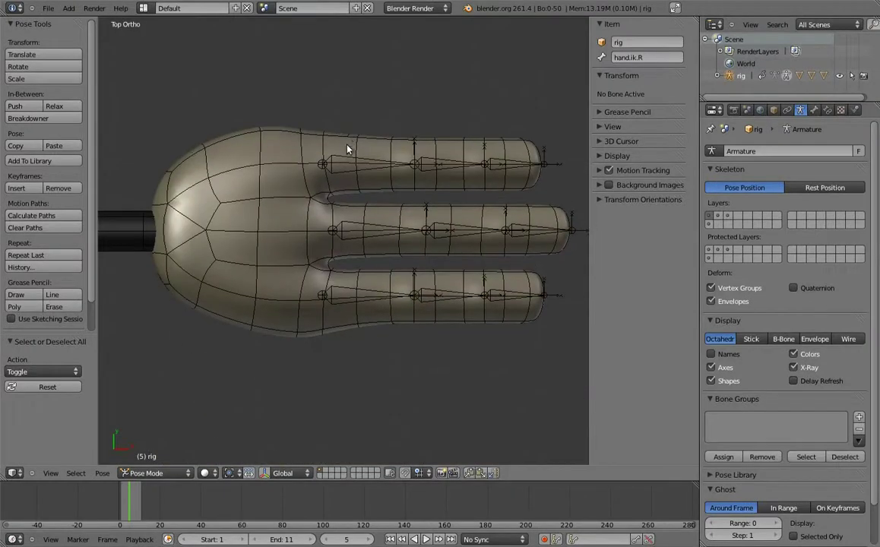
pyautogui.scroll(-2, 374, 193)
pyautogui.rightClick(330, 275)
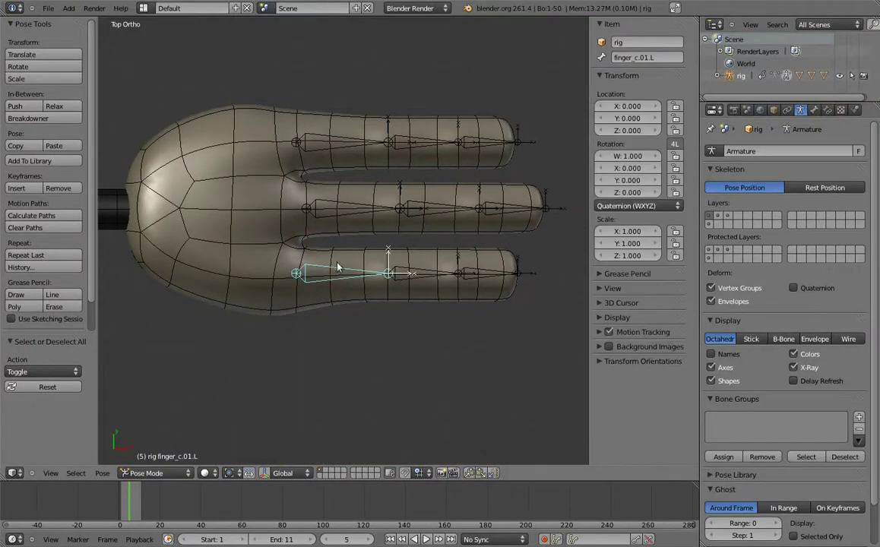
pyautogui.click(620, 206)
pyautogui.click(620, 166)
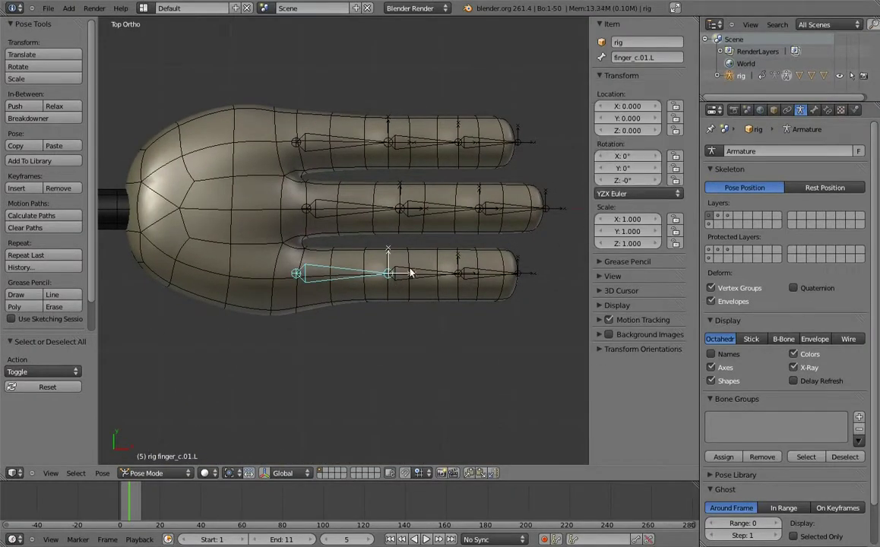
# Step: Set finger_c.02.L, finger_c.03.L and finger_b.01.L to YZX Euler rotation
pyautogui.rightClick(410, 273)
pyautogui.click(631, 206)
pyautogui.click(625, 141)
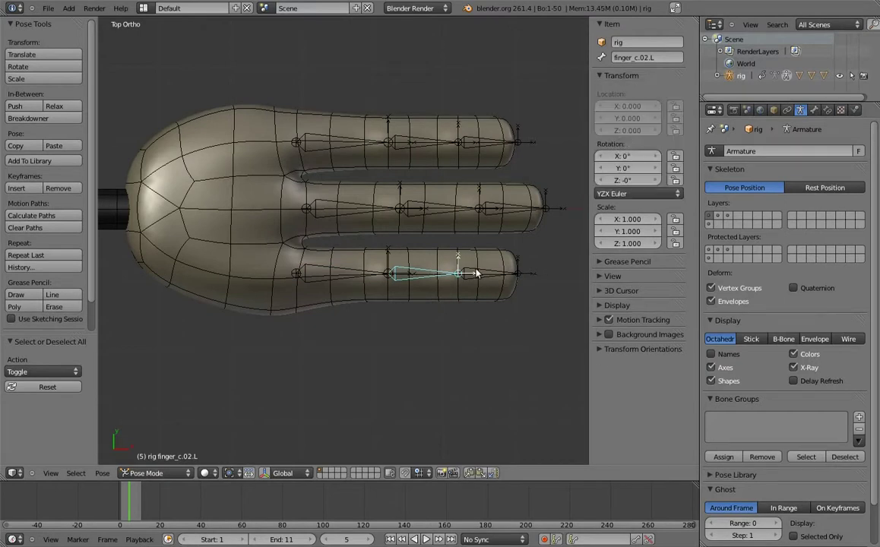
pyautogui.rightClick(475, 272)
pyautogui.click(630, 205)
pyautogui.click(617, 143)
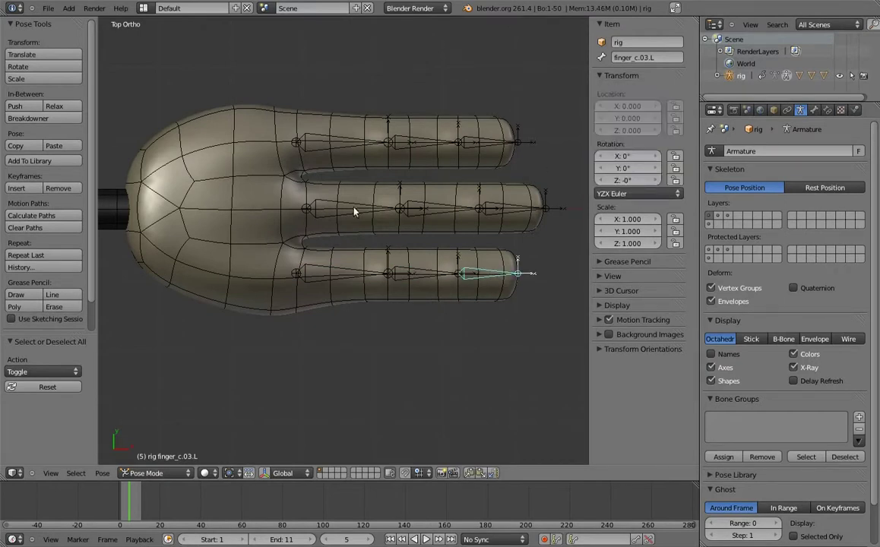
pyautogui.rightClick(348, 206)
pyautogui.click(637, 206)
pyautogui.keyDown('ctrl'); pyautogui.scroll(5, 570, 126); pyautogui.keyUp('ctrl')
pyautogui.keyDown('ctrl'); pyautogui.scroll(5, 561, 126); pyautogui.keyUp('ctrl')
pyautogui.click(617, 141)
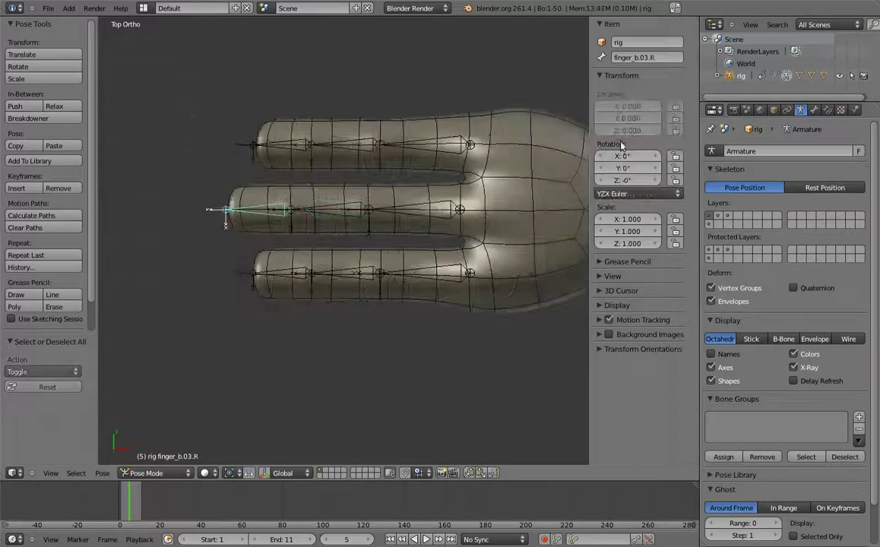
# Step: Set finger_a.01.R, finger_a.02.R and finger_a.03.R to YZX Euler rotation
pyautogui.rightClick(425, 145)
pyautogui.click(629, 205)
pyautogui.click(616, 141)
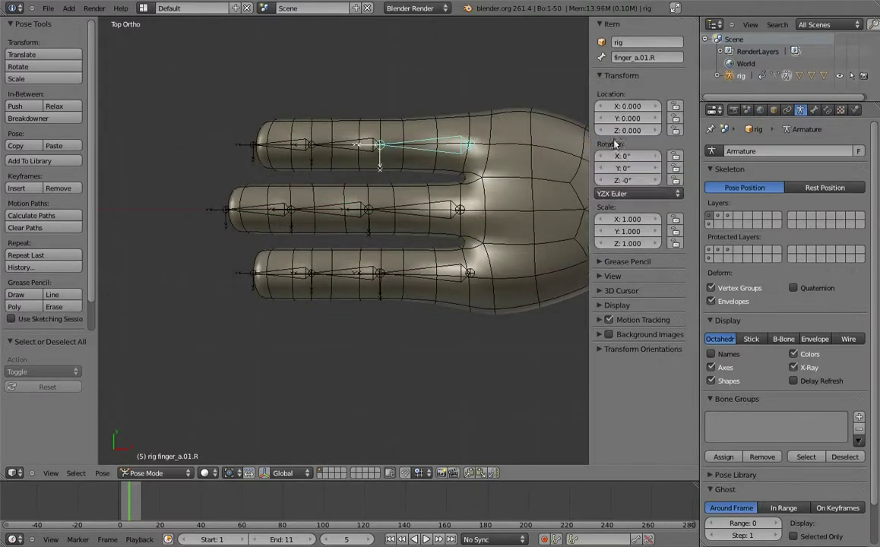
pyautogui.rightClick(325, 137)
pyautogui.click(616, 204)
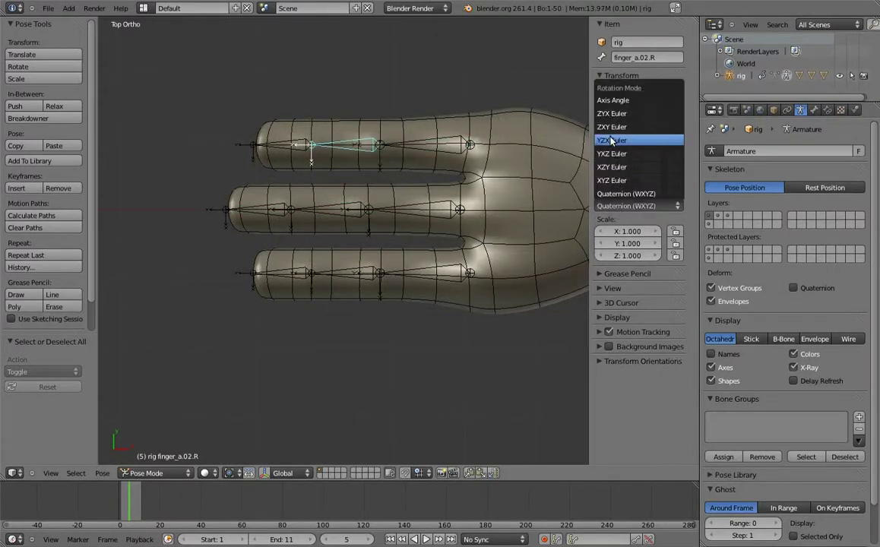
pyautogui.click(617, 142)
pyautogui.rightClick(281, 145)
pyautogui.click(616, 206)
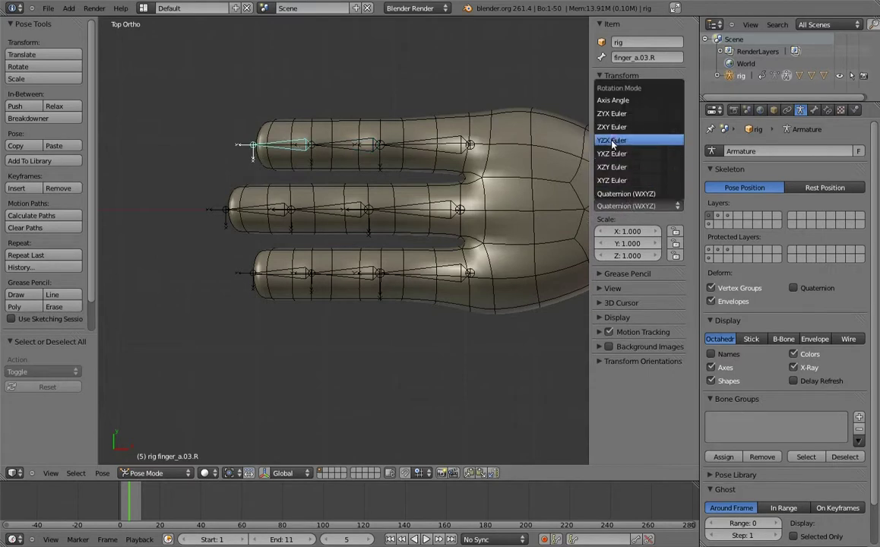
pyautogui.click(618, 144)
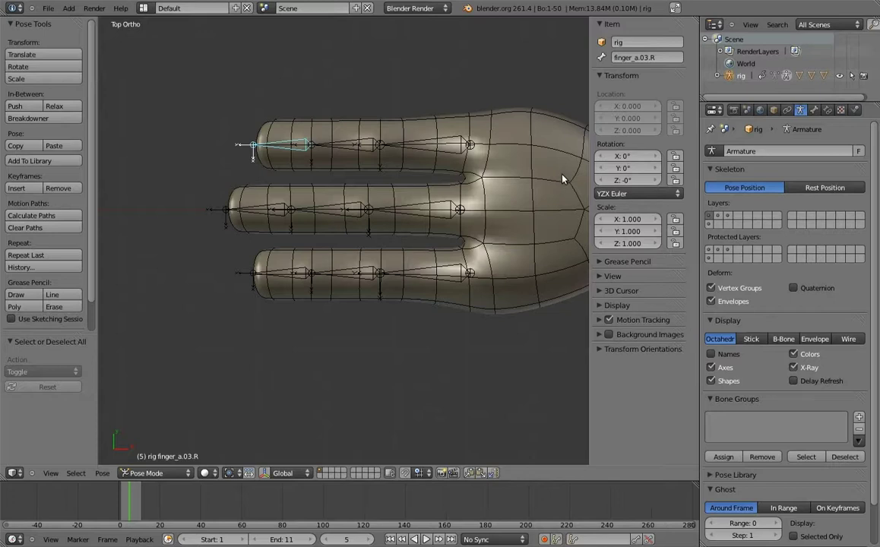
pyautogui.click(347, 540)
pyautogui.write('1')
# Step: At frame 1, box-select the hand's finger bones and keyframe their rotation
pyautogui.press('Return')
pyautogui.press('b')
pyautogui.moveTo(225, 98); pyautogui.dragTo(436, 314)
pyautogui.scroll(-2, 515, 171)
pyautogui.scroll(-4, 515, 171)
pyautogui.moveTo(515, 171); pyautogui.dragTo(344, 193, button='middle')
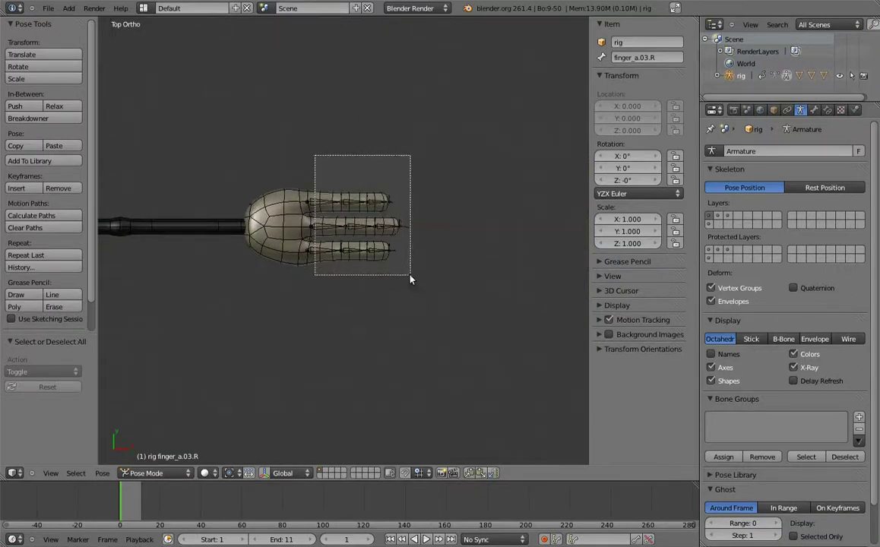
pyautogui.moveTo(314, 160); pyautogui.dragTo(393, 271)
pyautogui.press('KP_1')
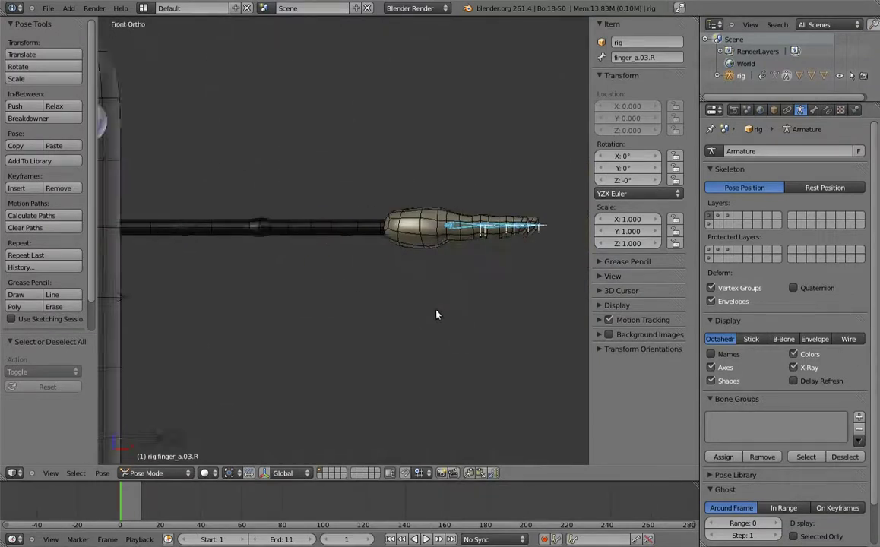
pyautogui.press('i')
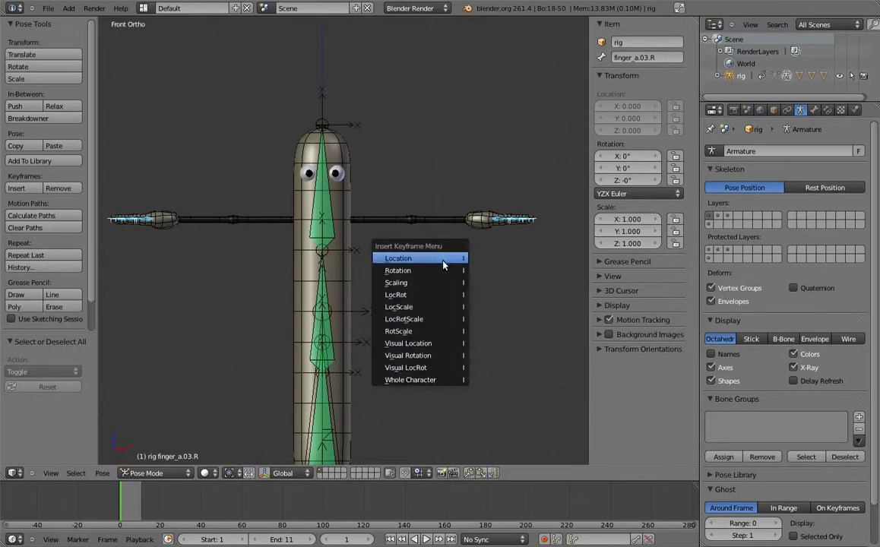
pyautogui.click(436, 276)
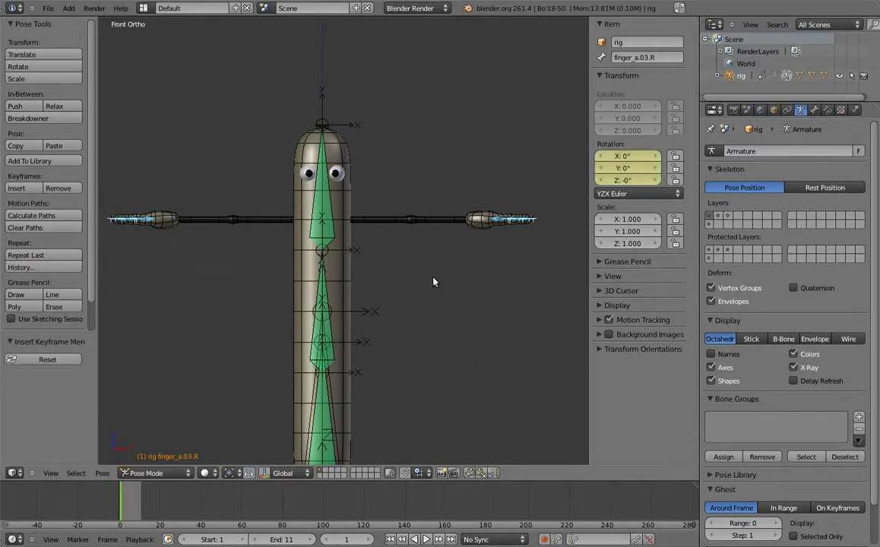
# Step: At frame 11, bend the fingertip bones down 105°, then adjust them back to 75°
pyautogui.click(350, 541)
pyautogui.press('Return')
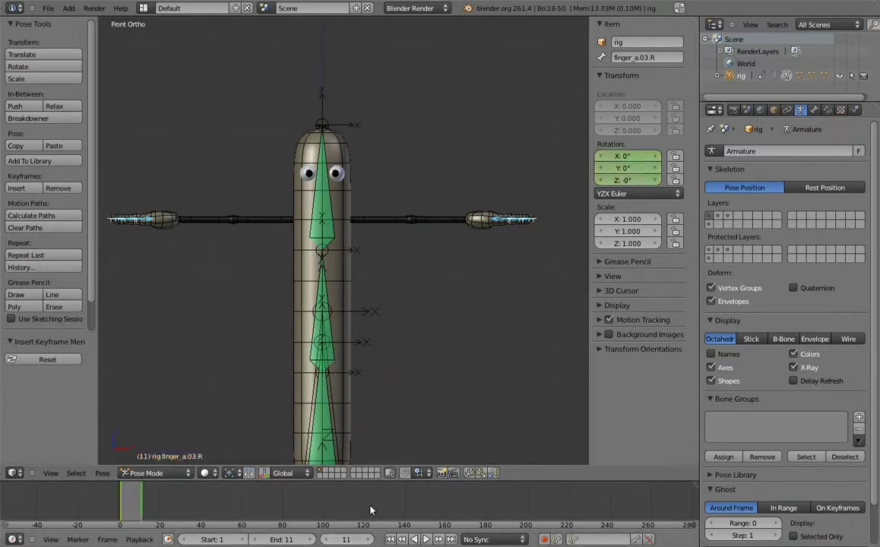
pyautogui.keyDown('shift'); pyautogui.moveTo(536, 207); pyautogui.dragTo(309, 222, button='middle'); pyautogui.keyUp('shift')
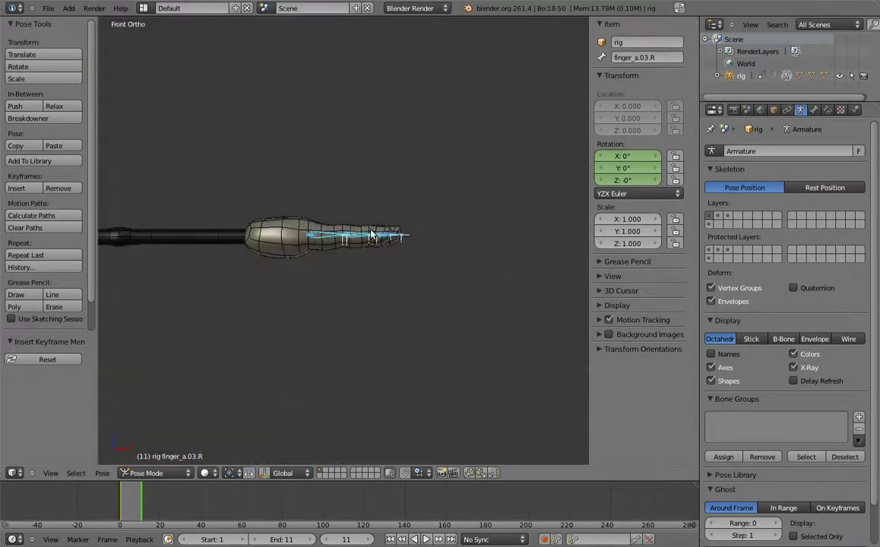
pyautogui.scroll(5, 359, 226)
pyautogui.press('a')
pyautogui.press('b')
pyautogui.moveTo(369, 216); pyautogui.dragTo(521, 298)
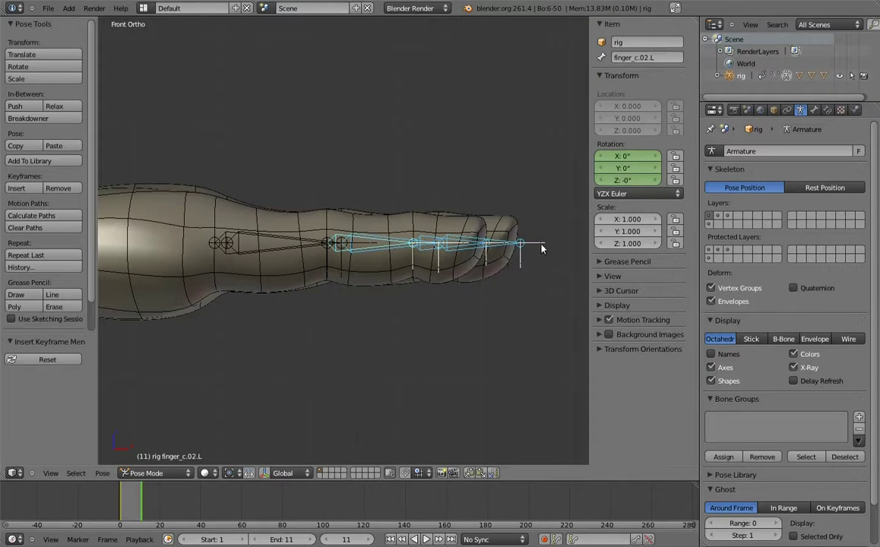
pyautogui.press('r')
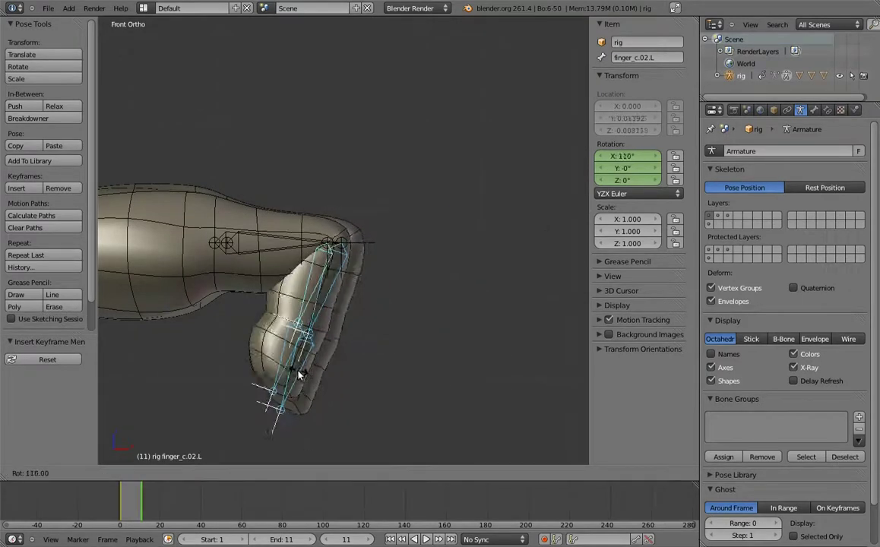
pyautogui.click(307, 382)
pyautogui.rightClick(295, 384)
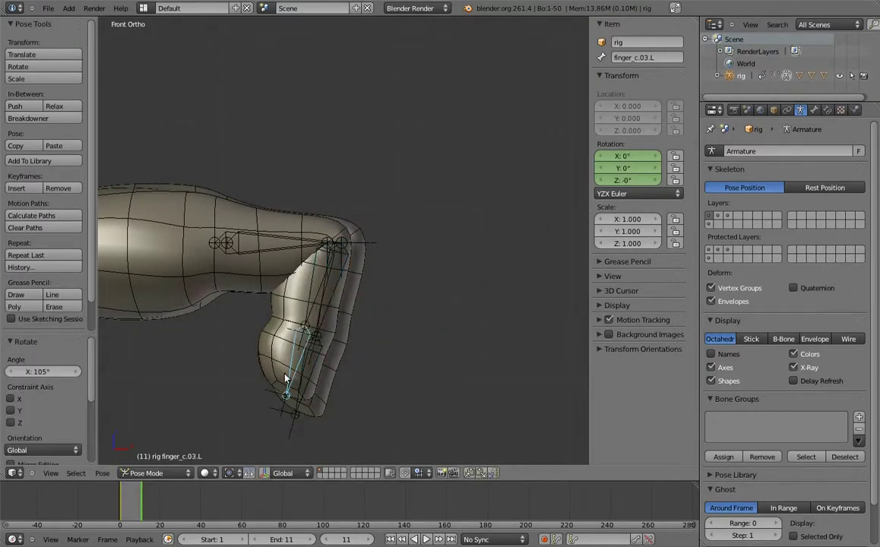
pyautogui.moveTo(300, 392); pyautogui.dragTo(333, 408)
pyautogui.press('r')
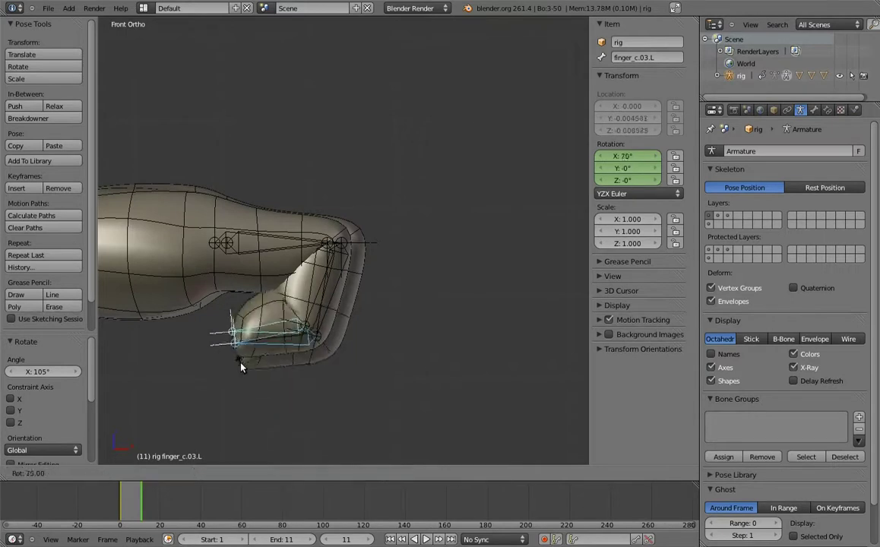
pyautogui.click(238, 351)
# Step: Move over to the other hand and box-select its finger bones
pyautogui.keyDown('shift'); pyautogui.moveTo(273, 373); pyautogui.dragTo(409, 355, button='middle'); pyautogui.keyUp('shift')
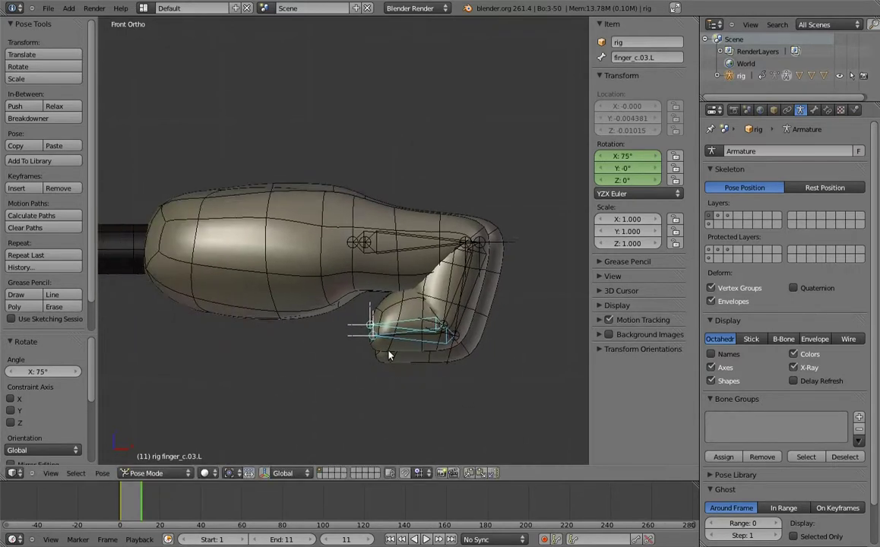
pyautogui.scroll(-2, 387, 334)
pyautogui.scroll(-2, 440, 275)
pyautogui.scroll(-3, 530, 287)
pyautogui.moveTo(530, 287)
pyautogui.keyDown('shift'); pyautogui.mouseDown(button='middle')
pyautogui.moveTo(438, 250)
pyautogui.moveTo(246, 273)
pyautogui.moveTo(479, 229)
pyautogui.mouseUp(button='middle'); pyautogui.keyUp('shift')
pyautogui.scroll(3, 428, 251)
pyautogui.scroll(2, 410, 247)
pyautogui.rightClick(387, 243)
pyautogui.press('b')
pyautogui.moveTo(258, 217); pyautogui.dragTo(384, 308)
# Step: Select the remaining hand's finger bones and keyframe their rotation at frame 11
pyautogui.scroll(-2, 340, 228)
pyautogui.scroll(-2, 317, 222)
pyautogui.moveTo(344, 295)
pyautogui.keyDown('shift'); pyautogui.mouseDown(button='middle')
pyautogui.moveTo(141, 230)
pyautogui.moveTo(161, 172)
pyautogui.mouseUp(button='middle'); pyautogui.keyUp('shift')
pyautogui.rightClick(384, 232)
pyautogui.keyDown('shift'); pyautogui.moveTo(353, 297); pyautogui.dragTo(451, 288, button='middle'); pyautogui.keyUp('shift')
pyautogui.press('i')
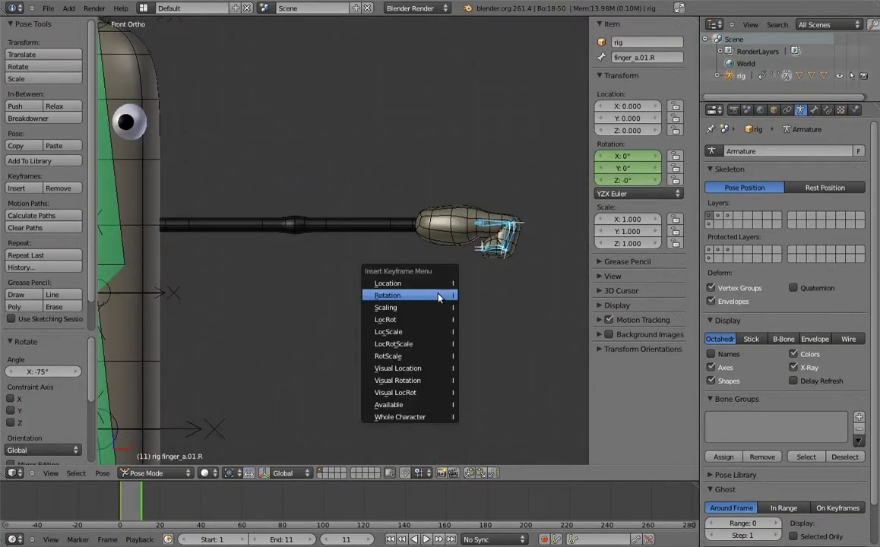
pyautogui.click(438, 299)
# Step: Frame the whole character, deselect all, and scrub frames 8 to 5 to preview the bend
pyautogui.keyDown('shift'); pyautogui.moveTo(356, 289); pyautogui.dragTo(368, 256, button='middle'); pyautogui.keyUp('shift')
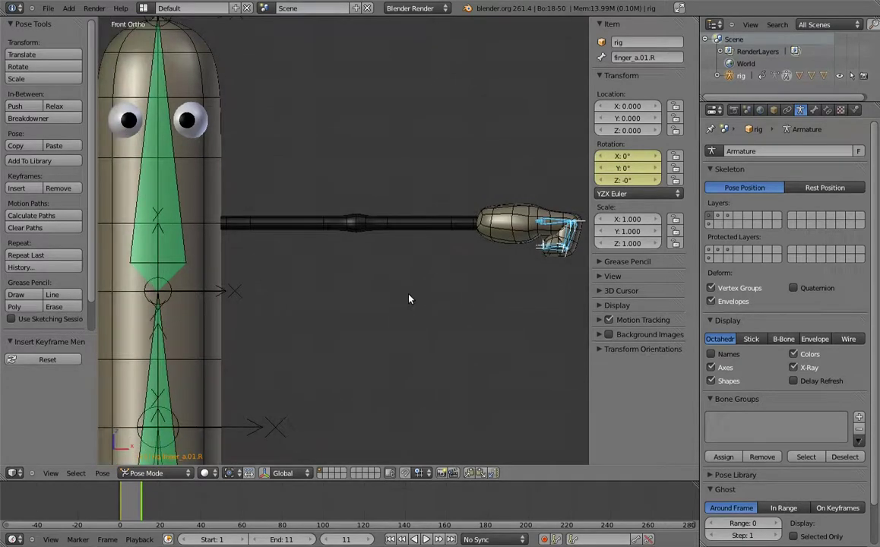
pyautogui.scroll(-3, 417, 235)
pyautogui.moveTo(416, 236)
pyautogui.keyDown('shift'); pyautogui.mouseDown(button='middle')
pyautogui.moveTo(488, 257)
pyautogui.moveTo(461, 256)
pyautogui.mouseUp(button='middle'); pyautogui.keyUp('shift')
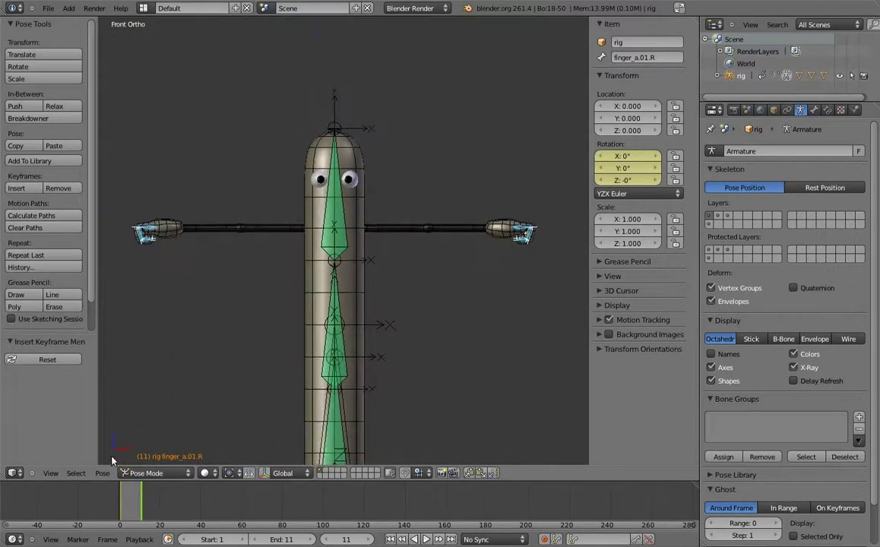
pyautogui.press('a')
pyautogui.click(131, 502)
pyautogui.moveTo(131, 503); pyautogui.dragTo(123, 505)
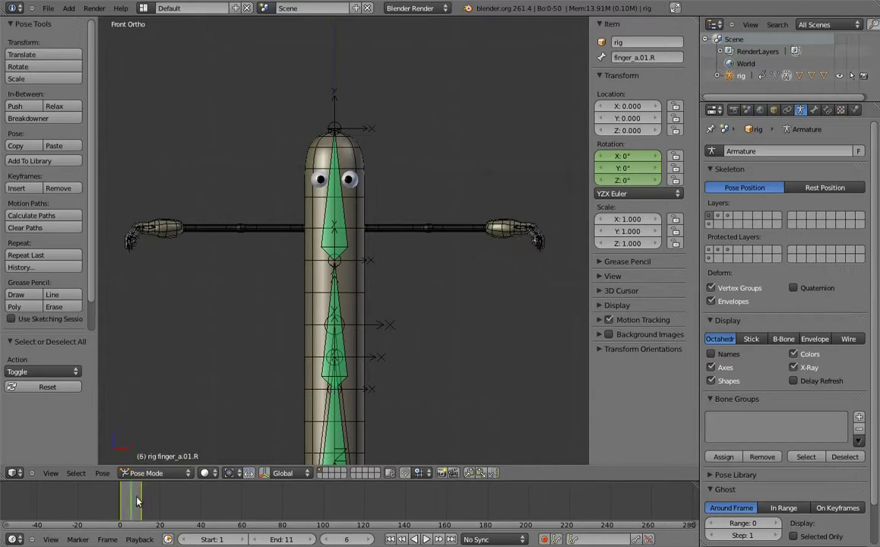
pyautogui.moveTo(123, 506); pyautogui.dragTo(120, 506)
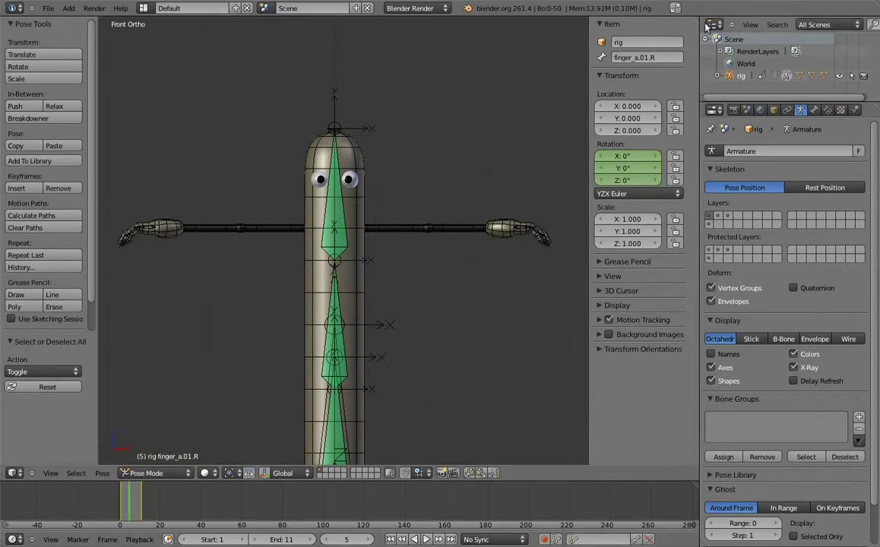
# Step: Split the 3D view and turn the left area into the Dope Sheet's Action Editor
pyautogui.moveTo(698, 16); pyautogui.dragTo(302, 30)
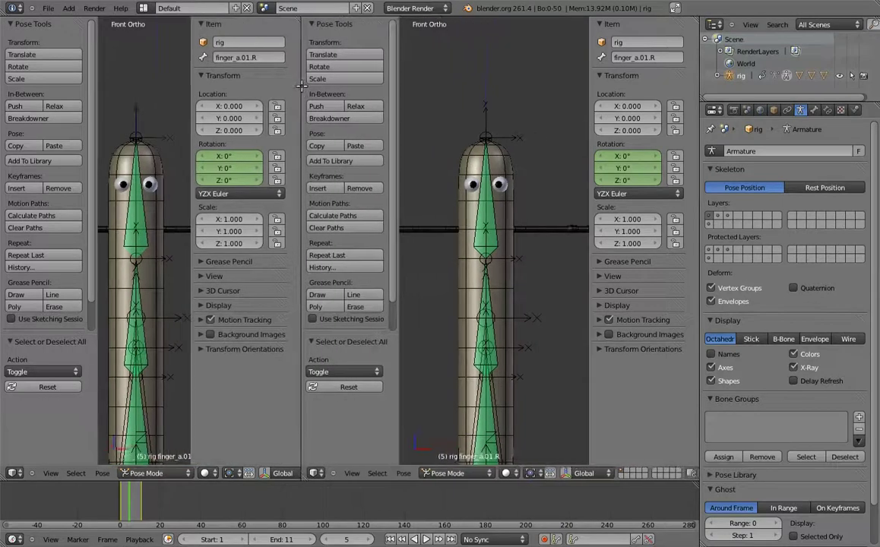
pyautogui.click(13, 473)
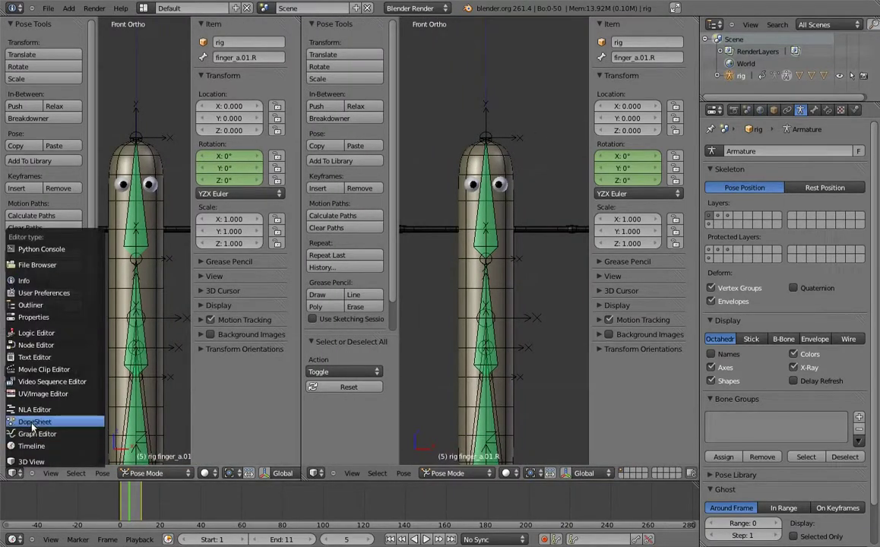
pyautogui.click(32, 387)
pyautogui.click(203, 476)
pyautogui.click(211, 454)
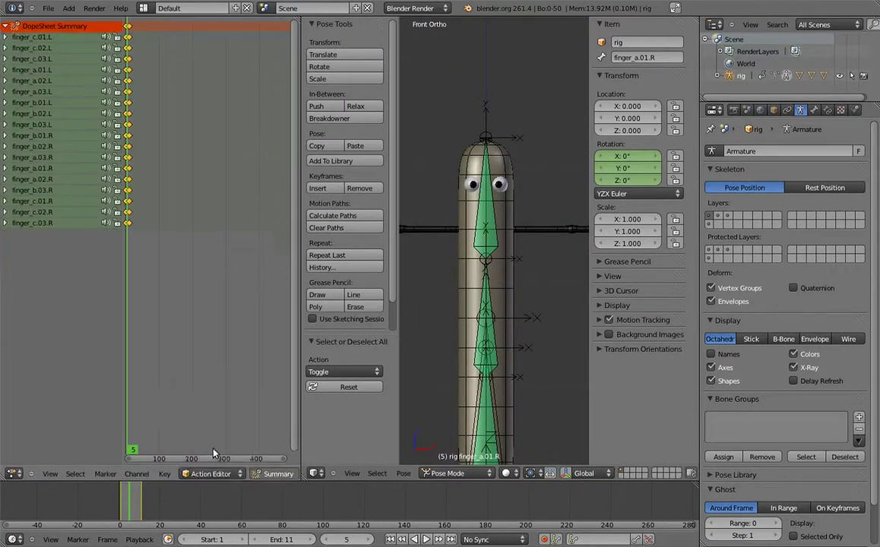
pyautogui.scroll(-5, 204, 471)
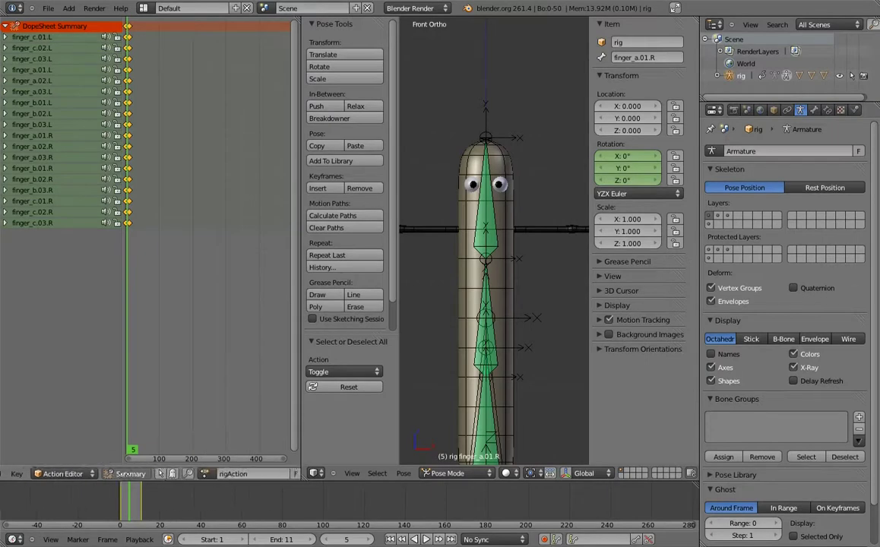
# Step: Rename rigAction to finger_bend and change the interpolation of all its keyframes
pyautogui.click(268, 472)
pyautogui.press('BackSpace')
pyautogui.write('finger_bend')
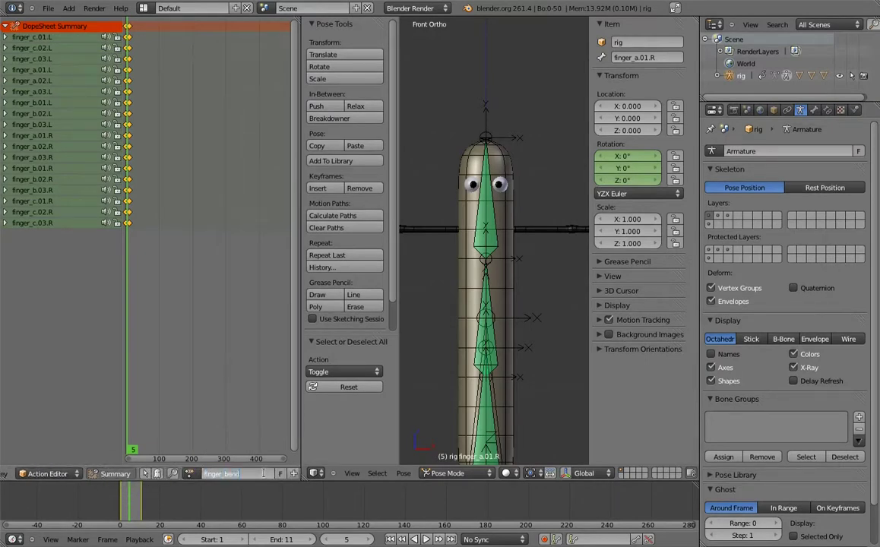
pyautogui.press('Return')
pyautogui.press('a')
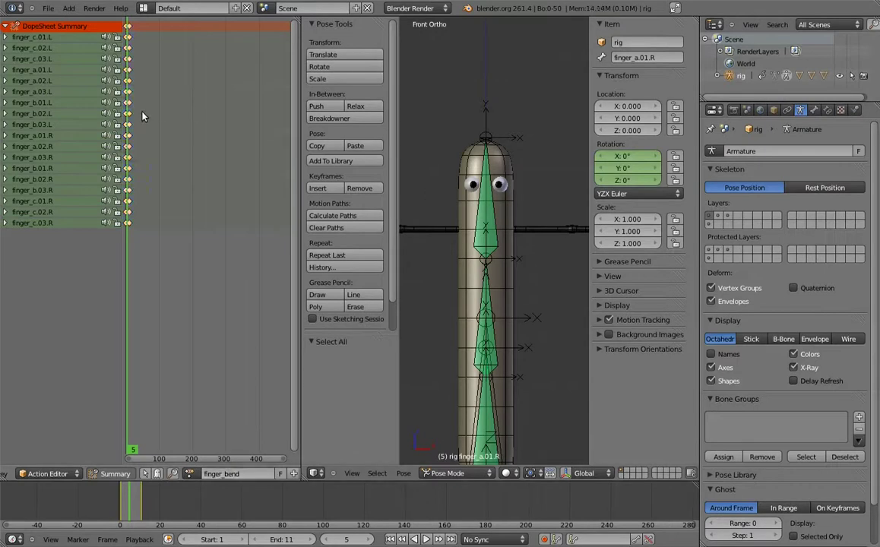
pyautogui.press('t')
pyautogui.click(153, 120)
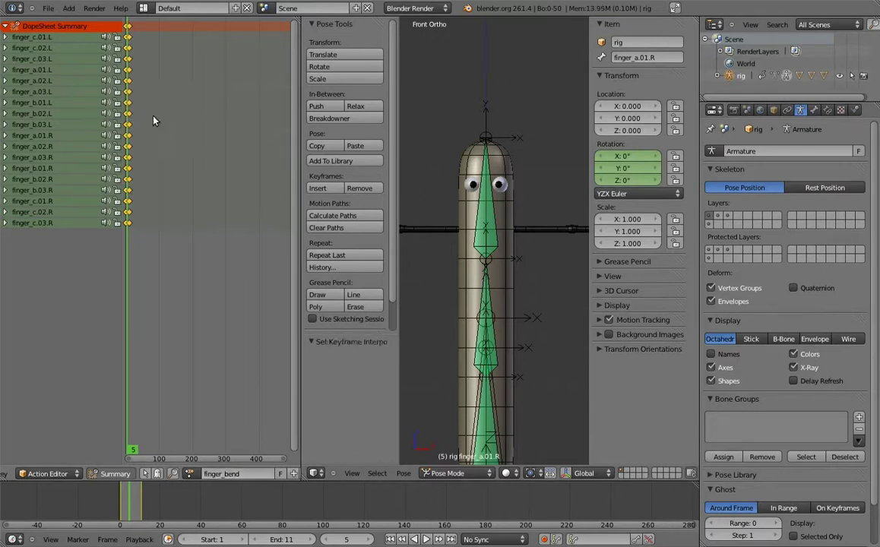
# Step: Unlink the finger_bend action from the rig and merge the Dope Sheet back into the 3D view
pyautogui.scroll(-3, 243, 477)
pyautogui.click(247, 475)
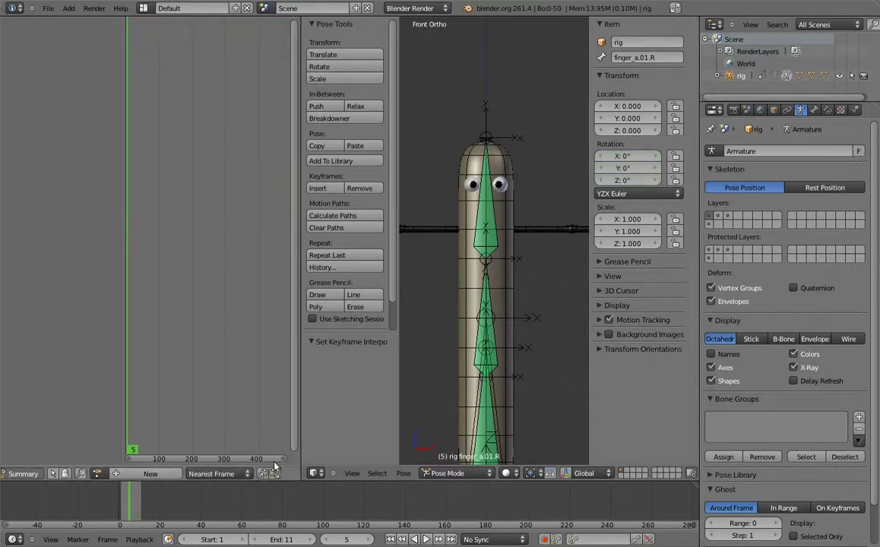
pyautogui.moveTo(298, 475); pyautogui.dragTo(287, 431)
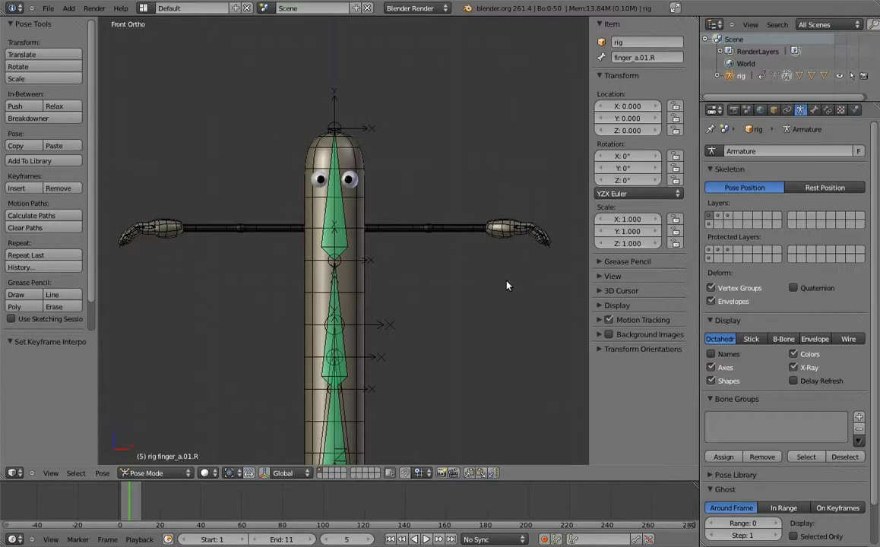
# Step: Step back to frame 5, clear all bone rotations to straighten the fingers, then deselect
pyautogui.press('Left')
pyautogui.press('Left')
pyautogui.press('Left')
pyautogui.press('a')
pyautogui.hotkey('alt', 'r')
pyautogui.press('a')
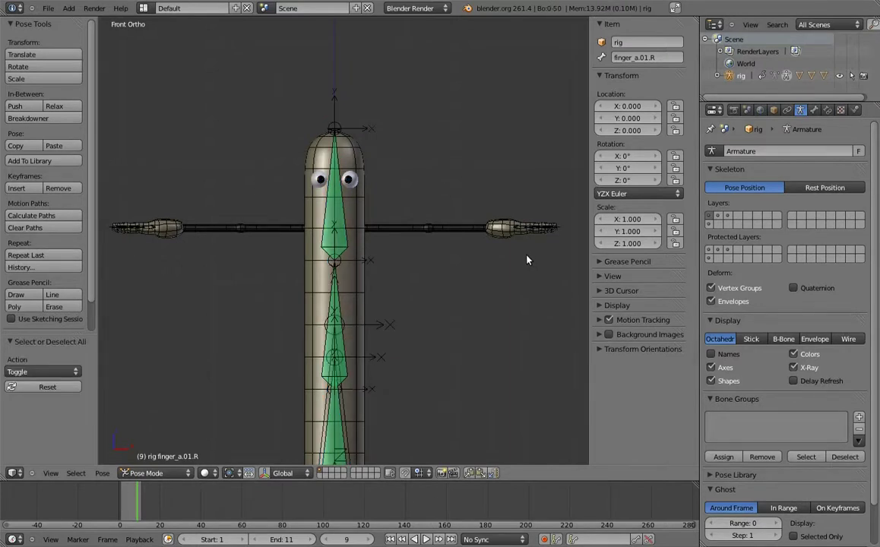
# Step: Pan and zoom the view in close on the left-side finger
pyautogui.keyDown('shift'); pyautogui.moveTo(573, 226); pyautogui.dragTo(452, 222, button='middle'); pyautogui.keyUp('shift')
pyautogui.scroll(3, 442, 281)
pyautogui.scroll(2, 402, 232)
pyautogui.scroll(1, 435, 243)
pyautogui.scroll(3, 436, 244)
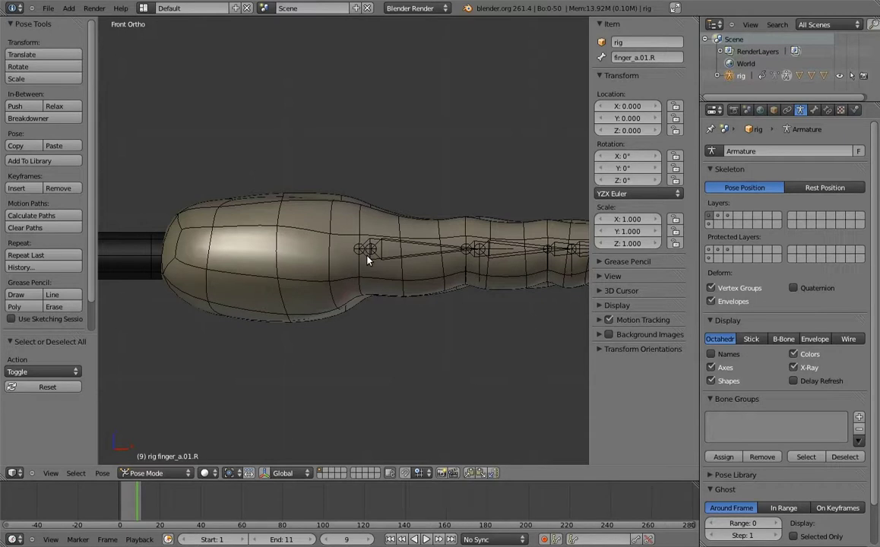
pyautogui.moveTo(368, 260)
pyautogui.mouseDown(button='middle')
pyautogui.moveTo(360, 285)
pyautogui.moveTo(402, 271)
pyautogui.mouseUp(button='middle')
# Step: In front view, duplicate the base bone finger_c.01.L in Edit Mode and raise the copy straight up in Z
pyautogui.rightClick(405, 272)
pyautogui.press('KP_1')
pyautogui.press('Tab')
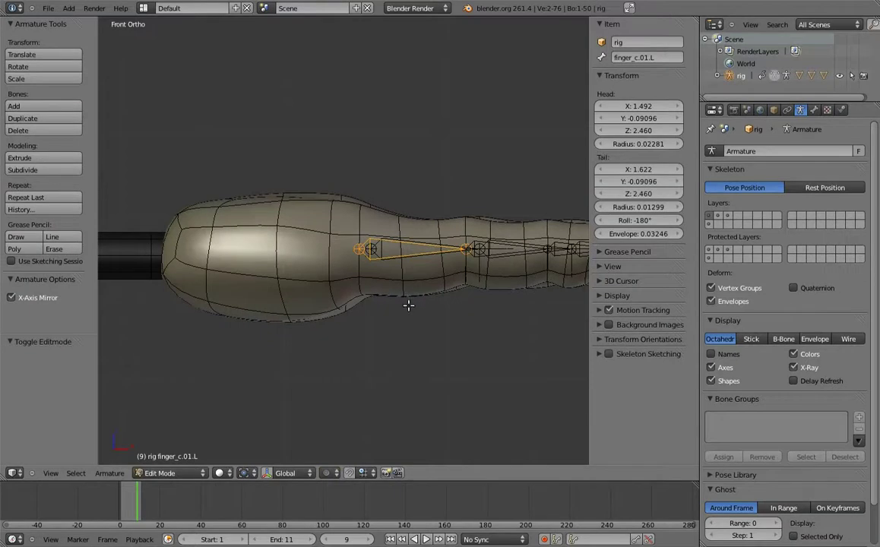
pyautogui.hotkey('shift', 'd')
pyautogui.press('z')
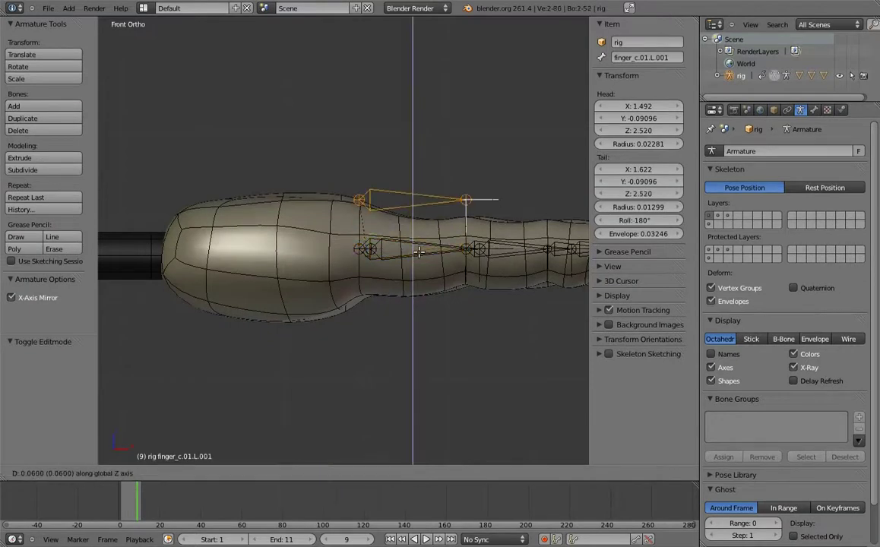
pyautogui.press('Return')
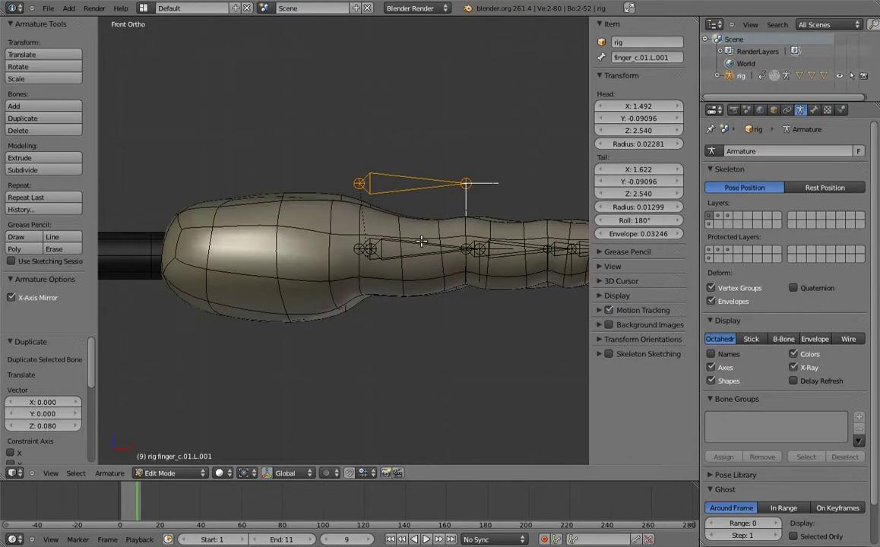
# Step: Stretch the new bone's tail 0.25 further along X
pyautogui.keyDown('shift'); pyautogui.moveTo(428, 205); pyautogui.dragTo(327, 203, button='middle'); pyautogui.keyUp('shift')
pyautogui.scroll(-1, 374, 226)
pyautogui.rightClick(373, 227)
pyautogui.press('g')
pyautogui.press('x')
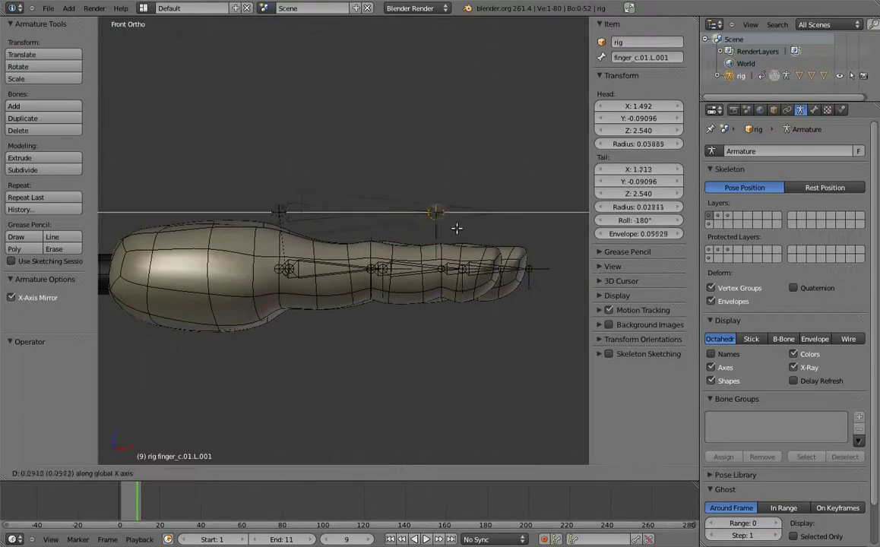
pyautogui.click(548, 233)
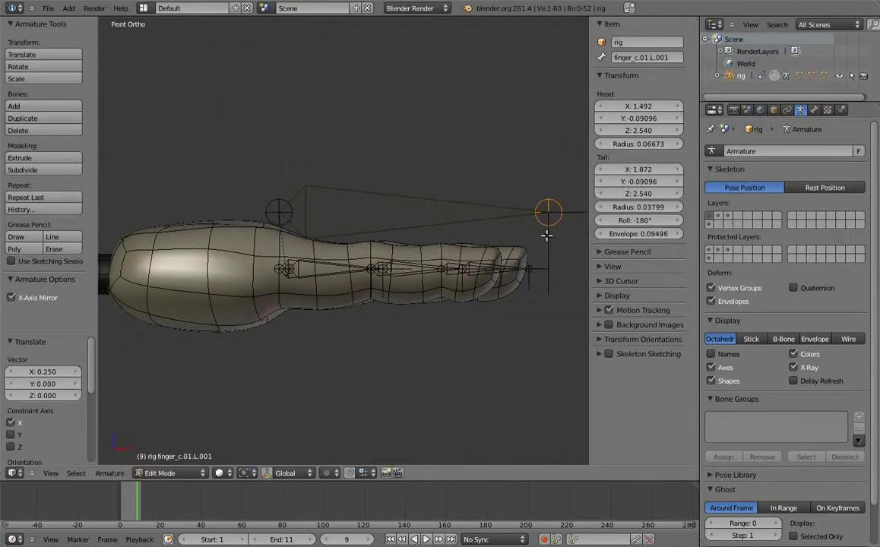
# Step: Rename the new bone finger_c.L and return the armature to Pose Mode
pyautogui.rightClick(460, 203)
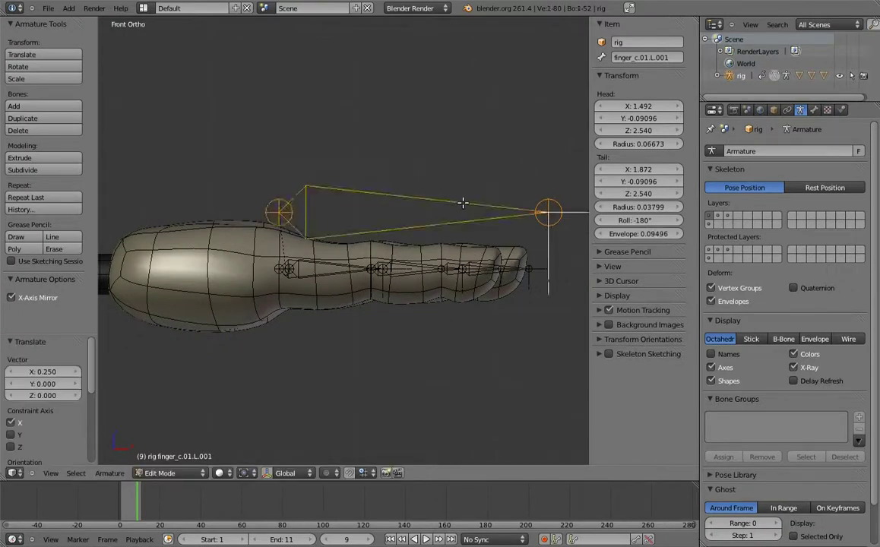
pyautogui.click(668, 60)
pyautogui.write('L')
pyautogui.press('Return')
pyautogui.hotkey('ctrl', 'Tab')
pyautogui.moveTo(403, 206); pyautogui.dragTo(298, 205, button='middle')
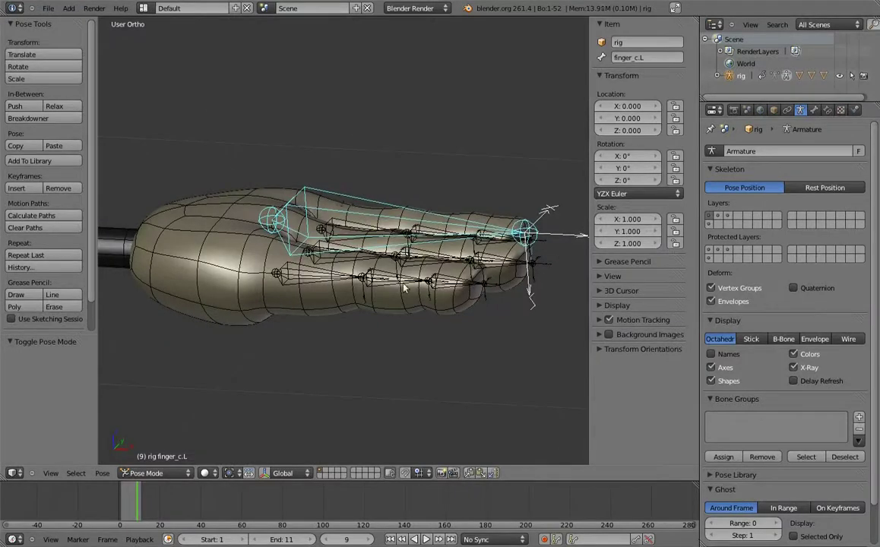
# Step: Add an Action constraint on finger_c.02.L targeting finger_c.L and playing the finger_bend action
pyautogui.keyDown('shift'); pyautogui.rightClick(392, 282); pyautogui.keyUp('shift')
pyautogui.hotkey('shift', 'ctrl', 'c')
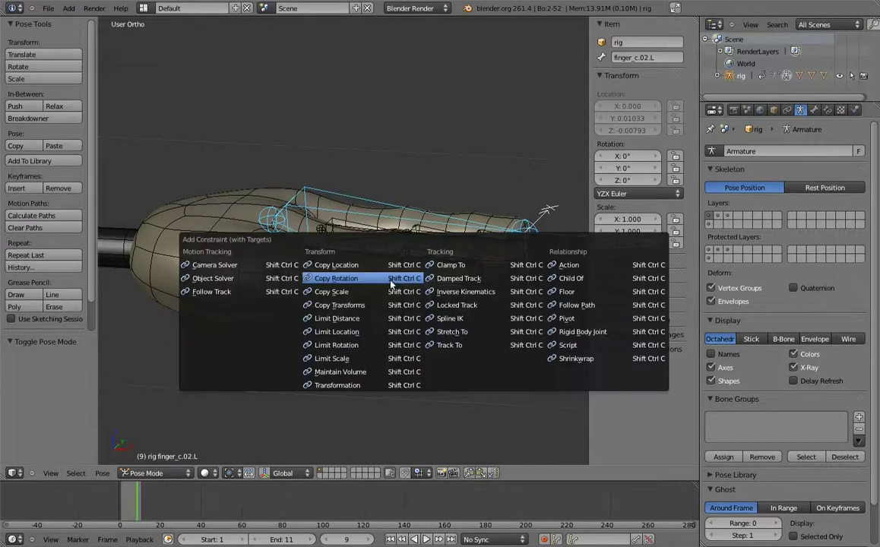
pyautogui.click(570, 266)
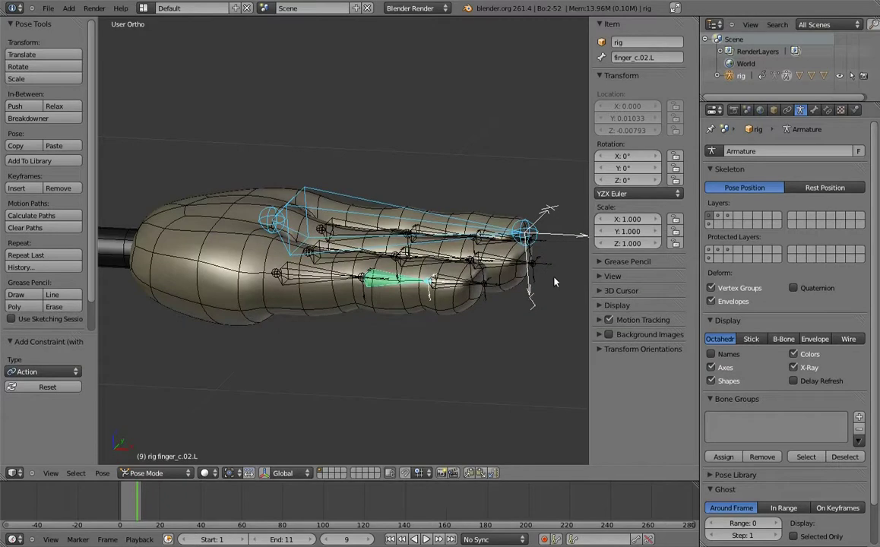
pyautogui.click(828, 111)
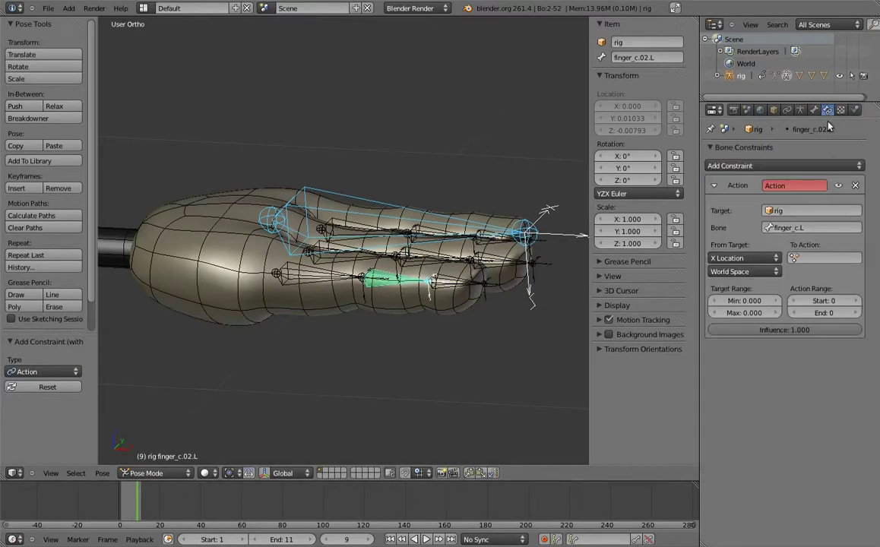
pyautogui.click(821, 258)
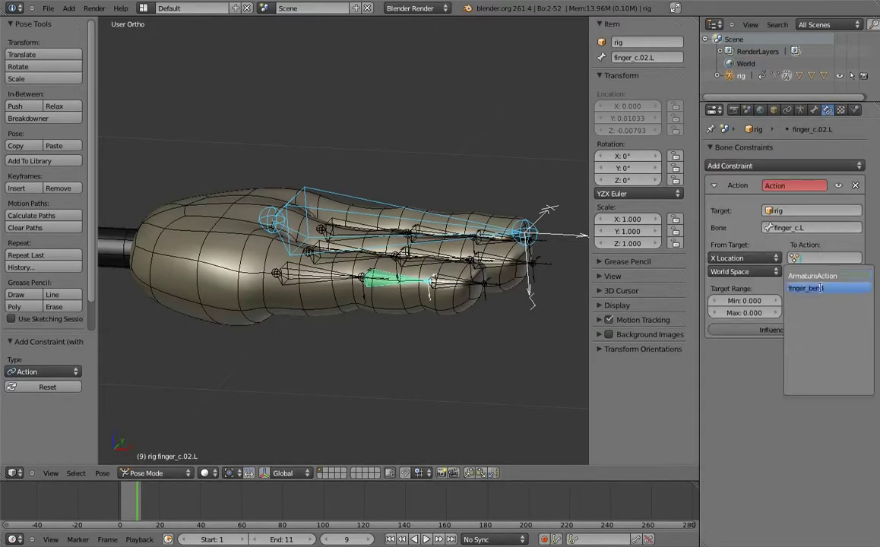
pyautogui.click(820, 289)
# Step: Drive the constraint from Y Scale, target range 1 to 0.5, action frames 1 to 11
pyautogui.click(753, 260)
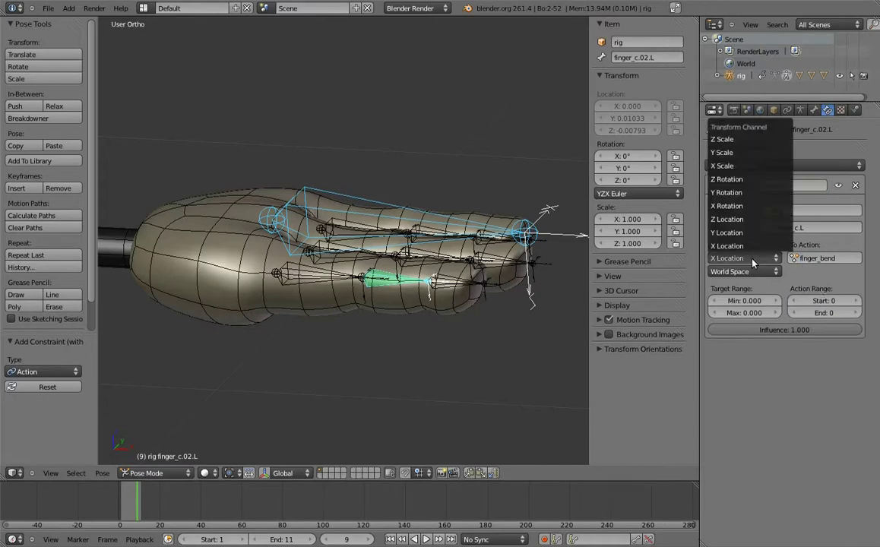
pyautogui.click(724, 153)
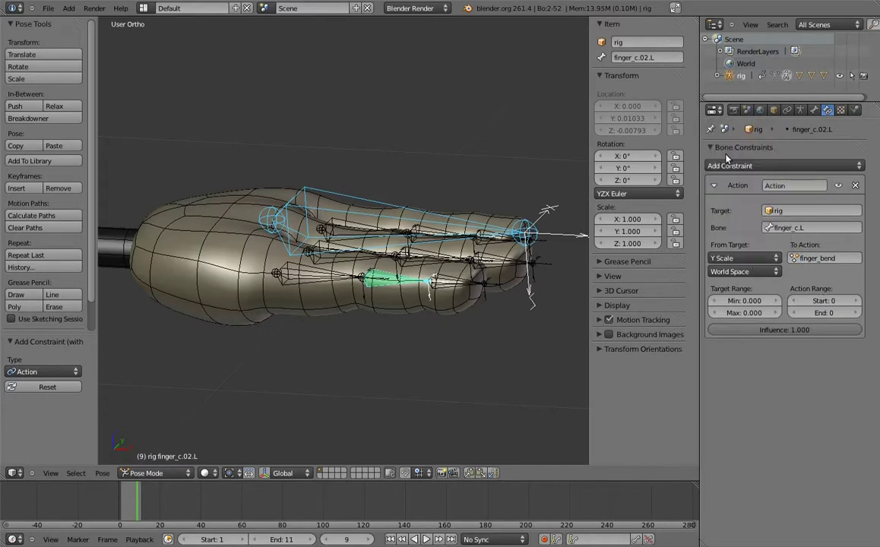
pyautogui.click(759, 301)
pyautogui.write('1')
pyautogui.press('Return')
pyautogui.click(757, 315)
pyautogui.press('Return')
pyautogui.click(838, 302)
pyautogui.press('Return')
pyautogui.click(837, 314)
pyautogui.press('Return')
pyautogui.moveTo(494, 243); pyautogui.dragTo(539, 190, button='middle')
# Step: After a cancelled test scale of finger_c.L, copy finger_c.02.L's Action constraint to finger_c.03.L
pyautogui.rightClick(489, 171)
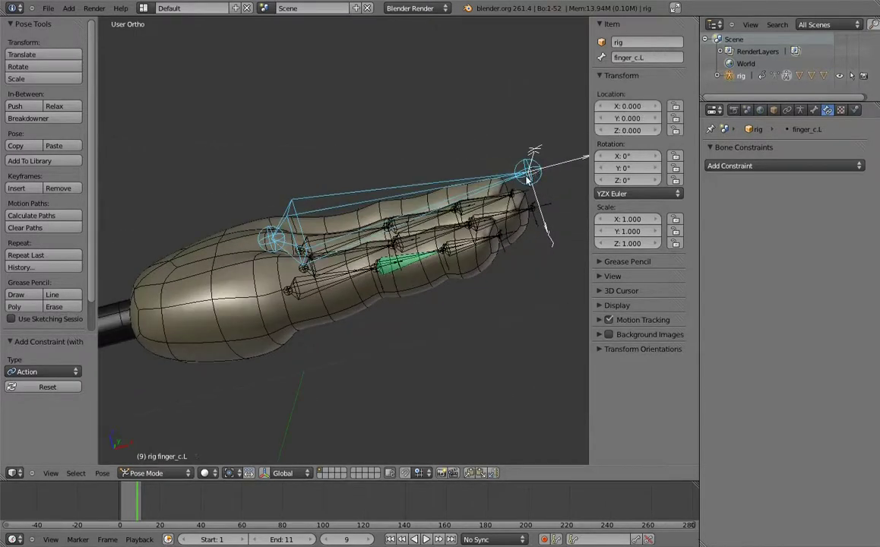
pyautogui.press('s')
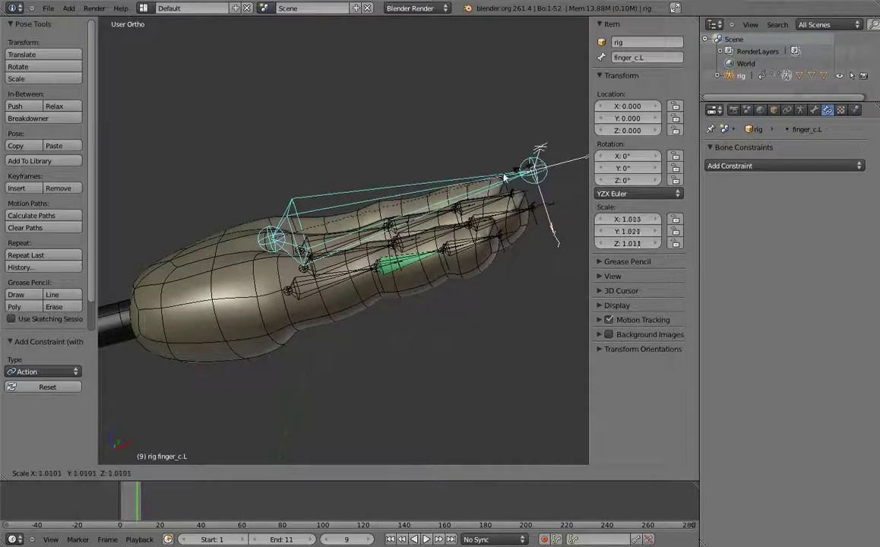
pyautogui.rightClick(473, 186)
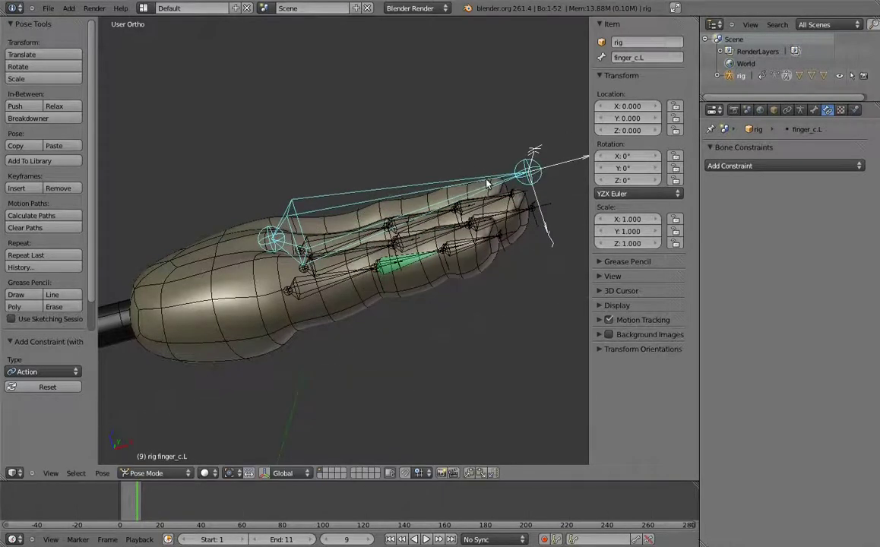
pyautogui.rightClick(425, 255)
pyautogui.rightClick(422, 263)
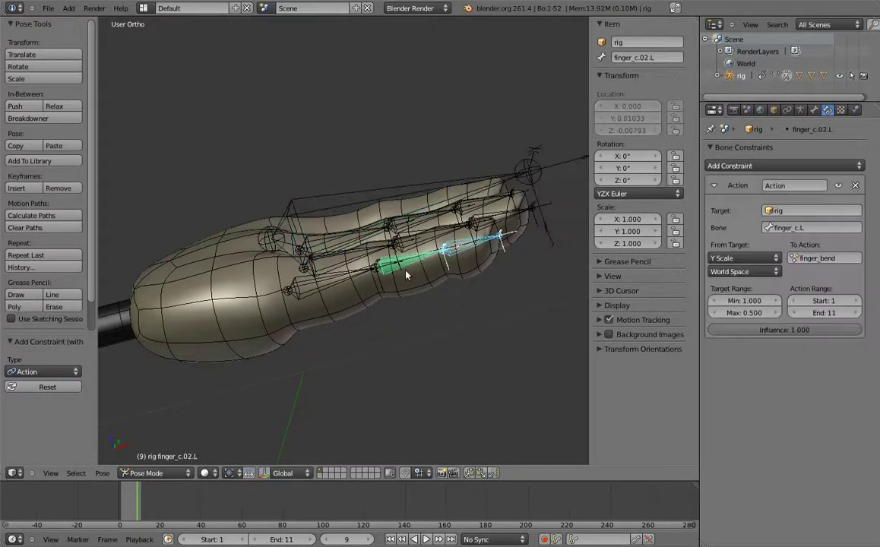
pyautogui.click(102, 473)
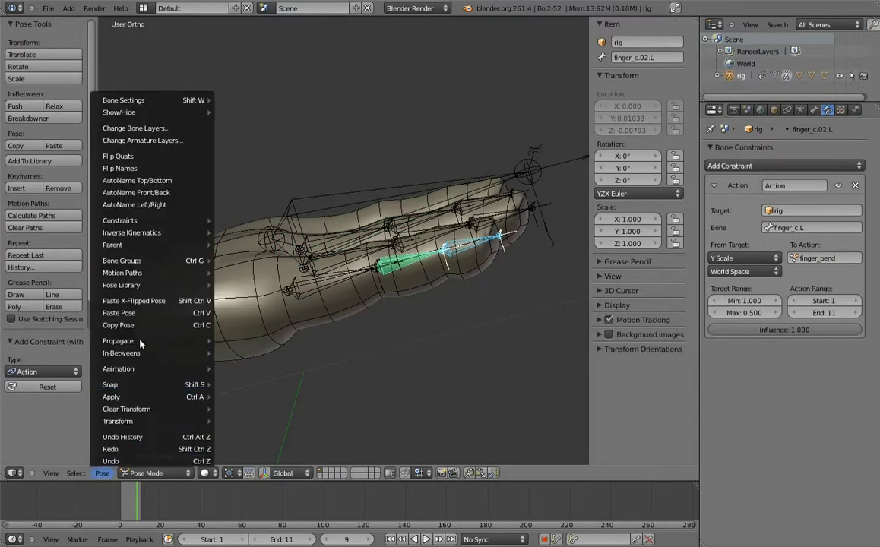
pyautogui.moveTo(120, 221)
pyautogui.click(272, 234)
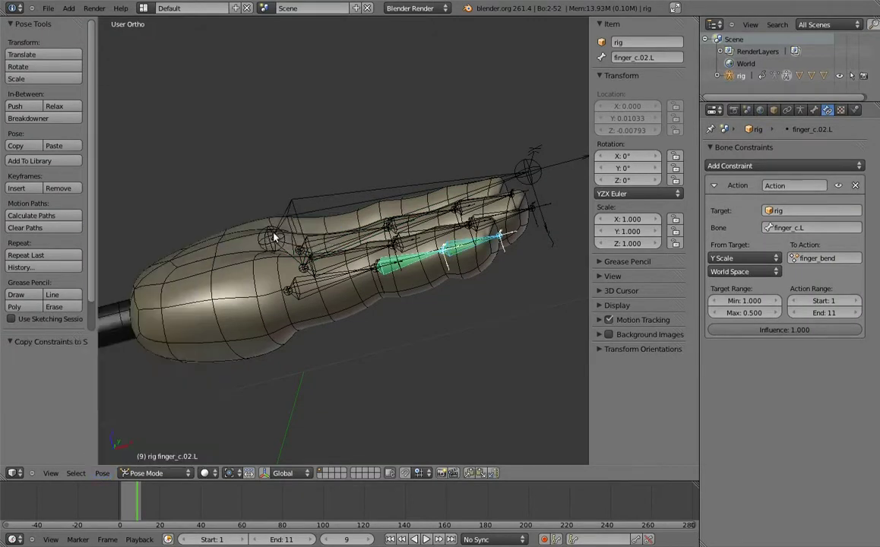
# Step: Give finger_c.01.L a Copy Rotation constraint targeting finger_c.L
pyautogui.rightClick(335, 196)
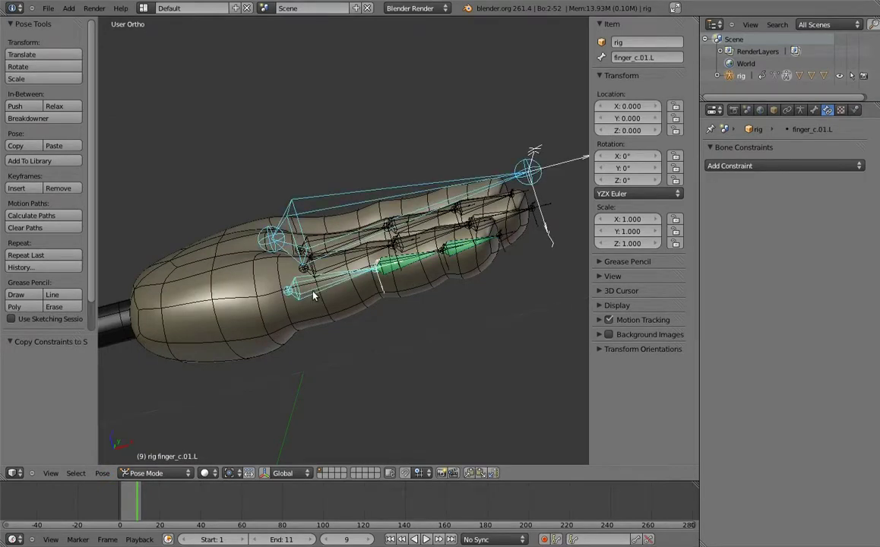
pyautogui.hotkey('shift', 'ctrl', 'c')
pyautogui.click(190, 310)
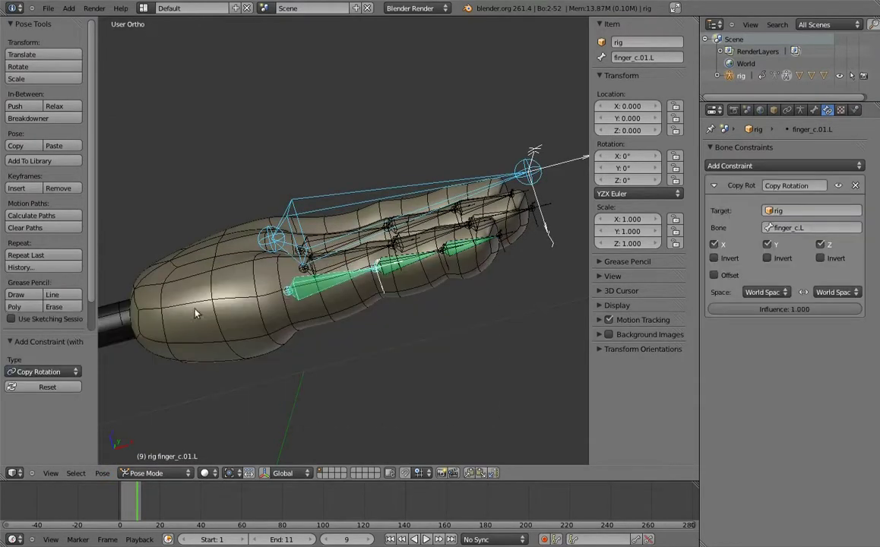
# Step: Scale and rotate finger_c.L to test the curl, then clear its rotation and scale
pyautogui.rightClick(448, 181)
pyautogui.press('s')
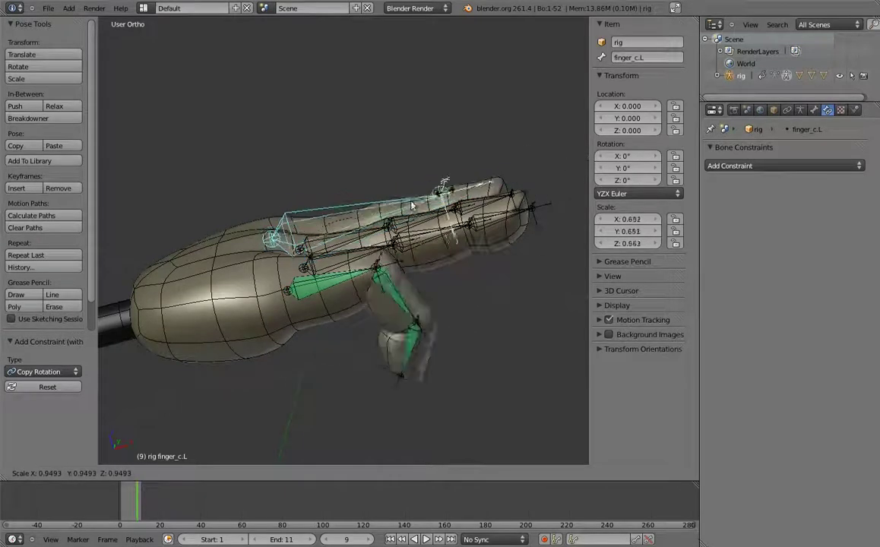
pyautogui.click(426, 217)
pyautogui.press('r')
pyautogui.click(417, 375)
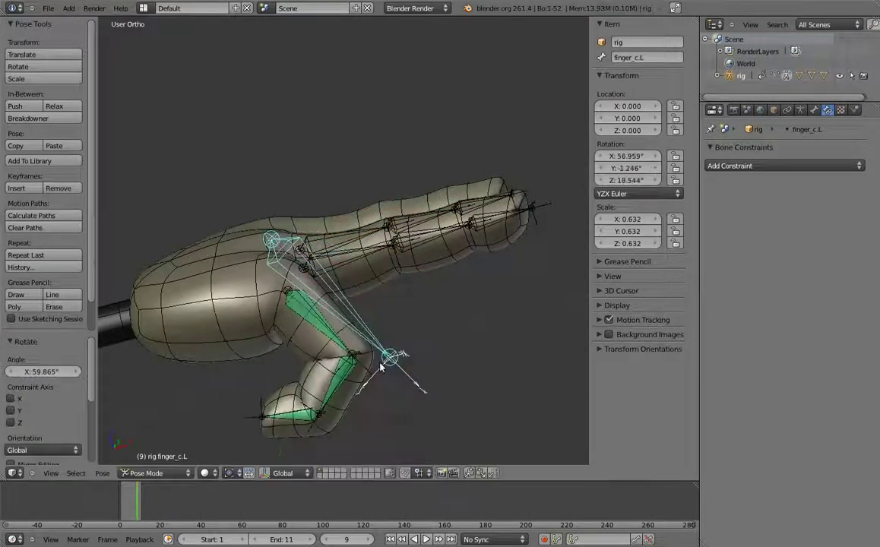
pyautogui.press('s')
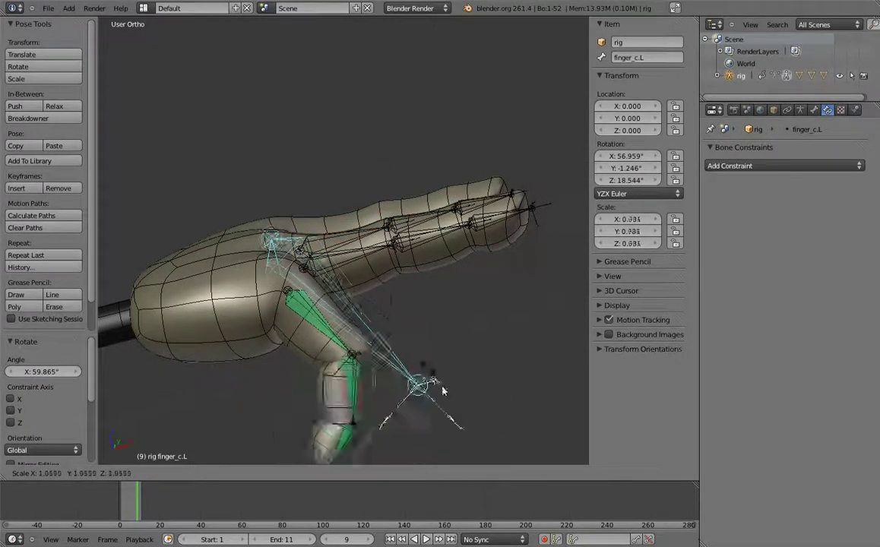
pyautogui.click(444, 396)
pyautogui.hotkey('alt', 'r')
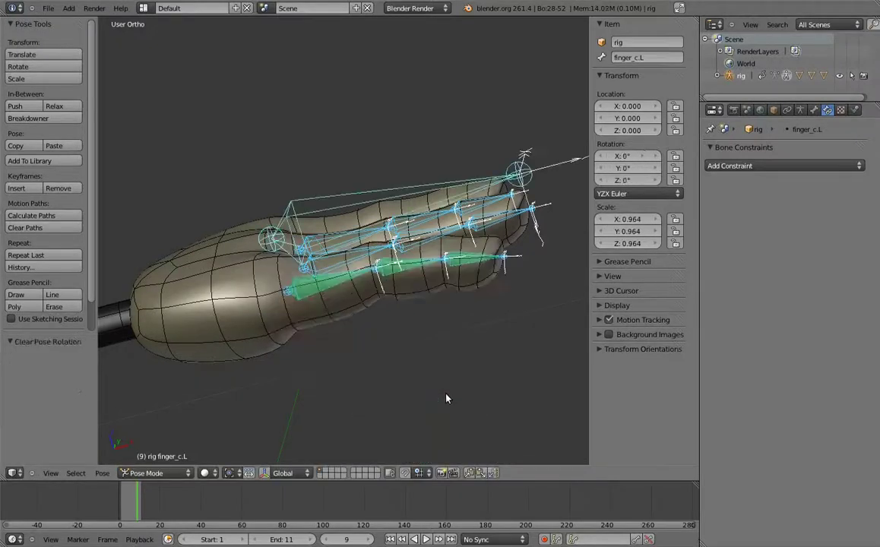
pyautogui.hotkey('alt', 's')
pyautogui.press('a')
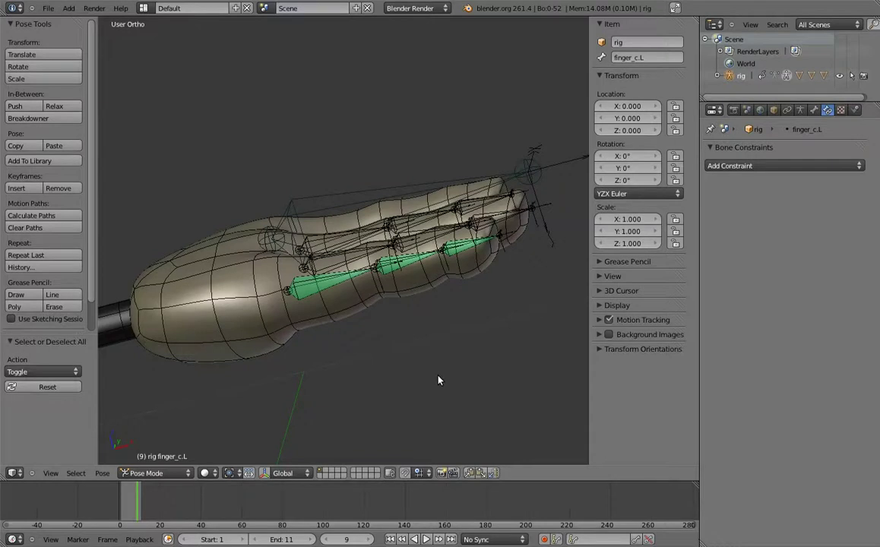
pyautogui.press('KP_1')
pyautogui.scroll(-5, 414, 255)
# Step: Select the root bone and try a test scale of the rig, then cancel it
pyautogui.scroll(-4, 414, 255)
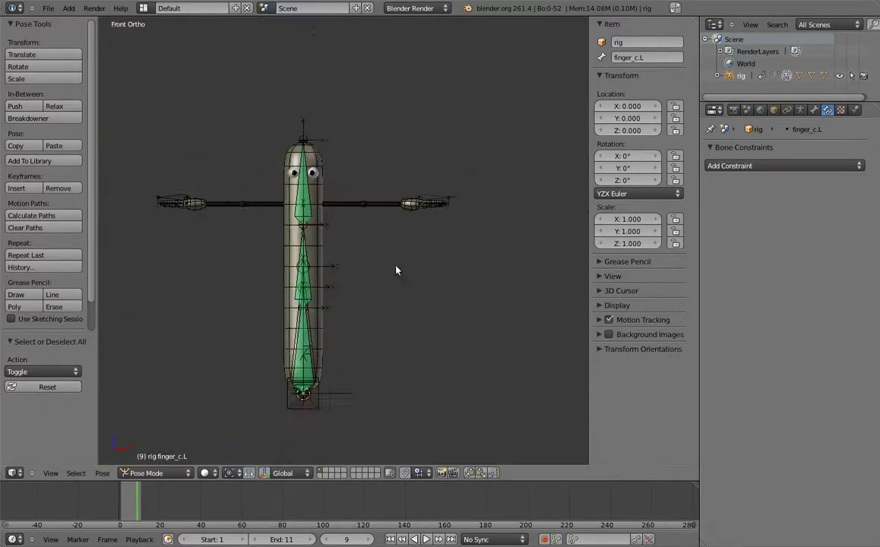
pyautogui.rightClick(329, 374)
pyautogui.scroll(1, 393, 329)
pyautogui.scroll(2, 386, 345)
pyautogui.scroll(1, 441, 289)
pyautogui.press('s')
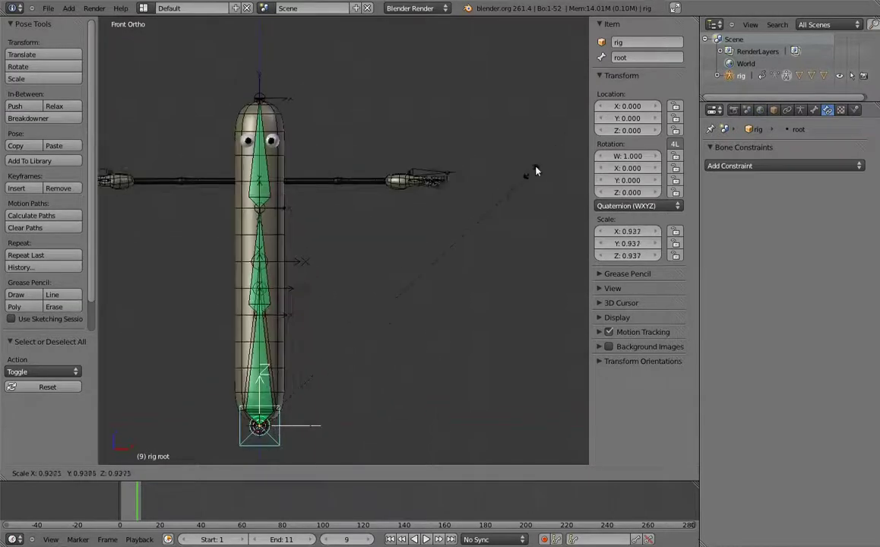
pyautogui.rightClick(523, 182)
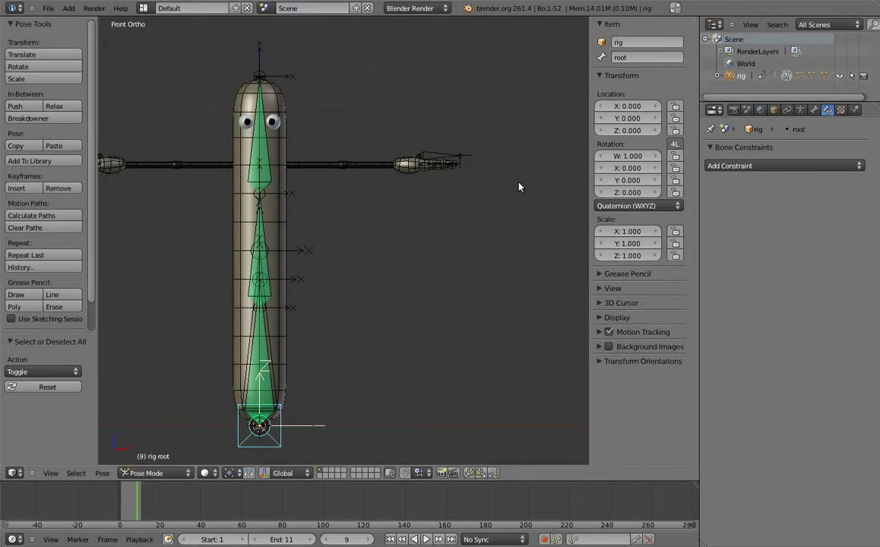
# Step: Switch the target space of the finger_c.02.L and finger_c.03.L Action constraints to Local Space
pyautogui.moveTo(523, 182); pyautogui.dragTo(397, 256, button='middle')
pyautogui.scroll(4, 397, 256)
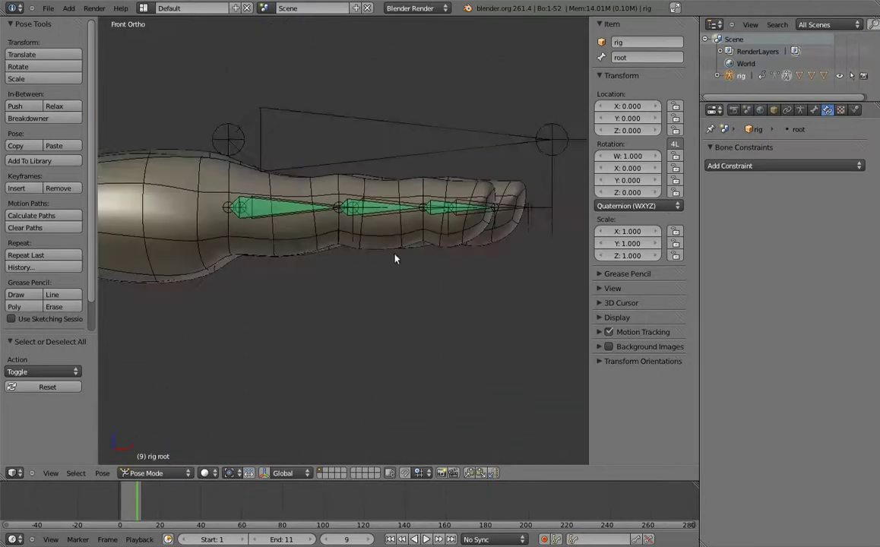
pyautogui.moveTo(389, 315); pyautogui.dragTo(356, 289, button='middle')
pyautogui.rightClick(365, 232)
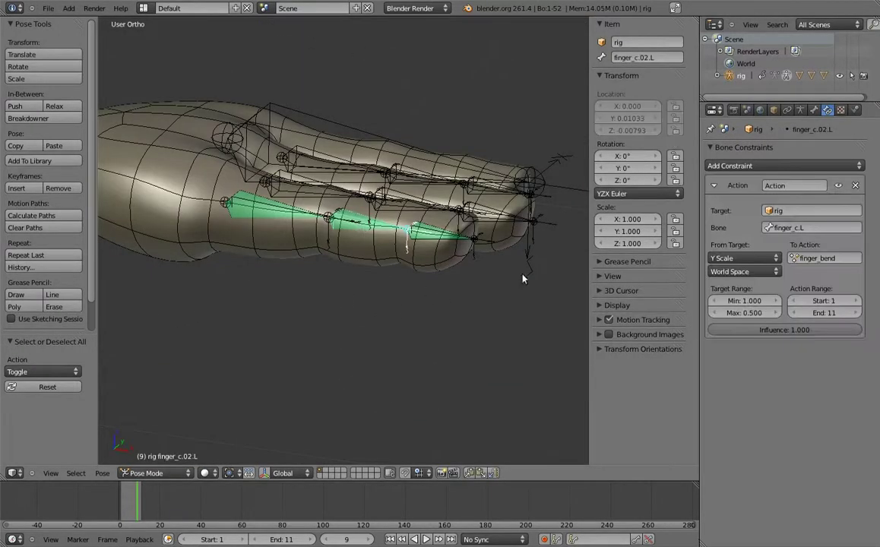
pyautogui.click(741, 271)
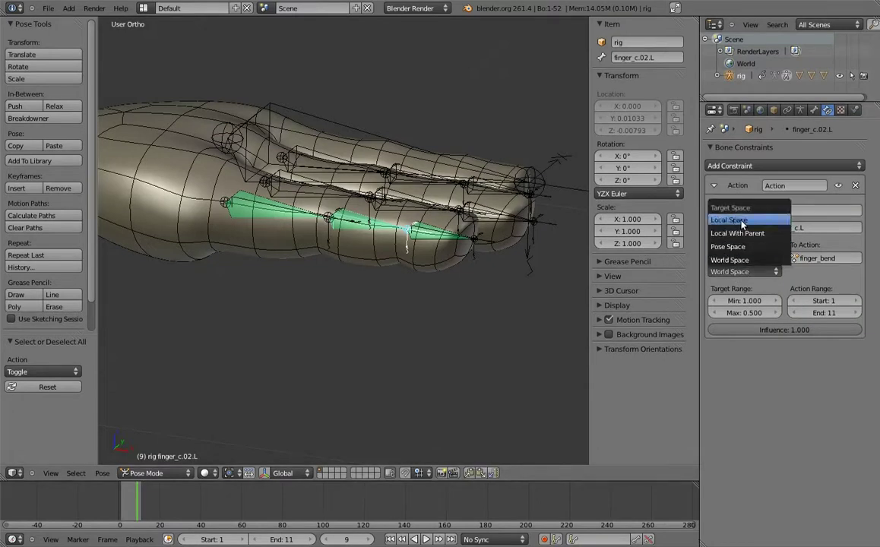
pyautogui.click(742, 220)
pyautogui.rightClick(411, 229)
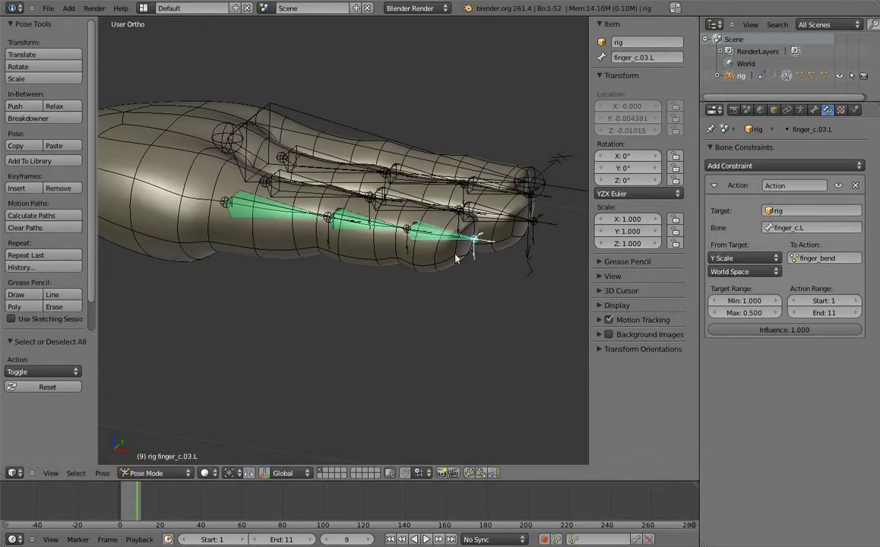
pyautogui.click(746, 272)
pyautogui.click(741, 220)
pyautogui.moveTo(365, 301)
pyautogui.mouseDown(button='middle')
pyautogui.moveTo(367, 333)
pyautogui.moveTo(361, 326)
pyautogui.moveTo(467, 200)
pyautogui.moveTo(421, 197)
pyautogui.mouseUp(button='middle')
pyautogui.scroll(-2, 421, 198)
# Step: Test-scale the rig from its root bone, cancel, and zoom in on the hand
pyautogui.rightClick(283, 405)
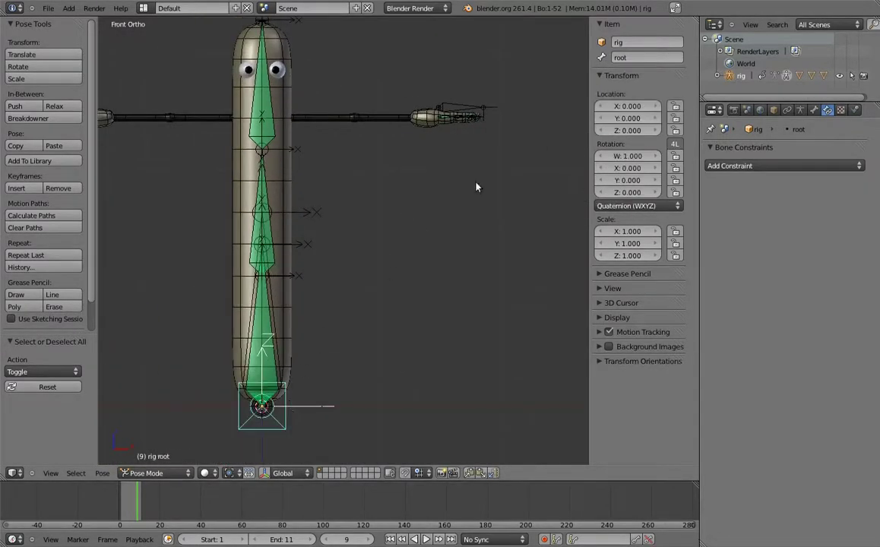
pyautogui.press('s')
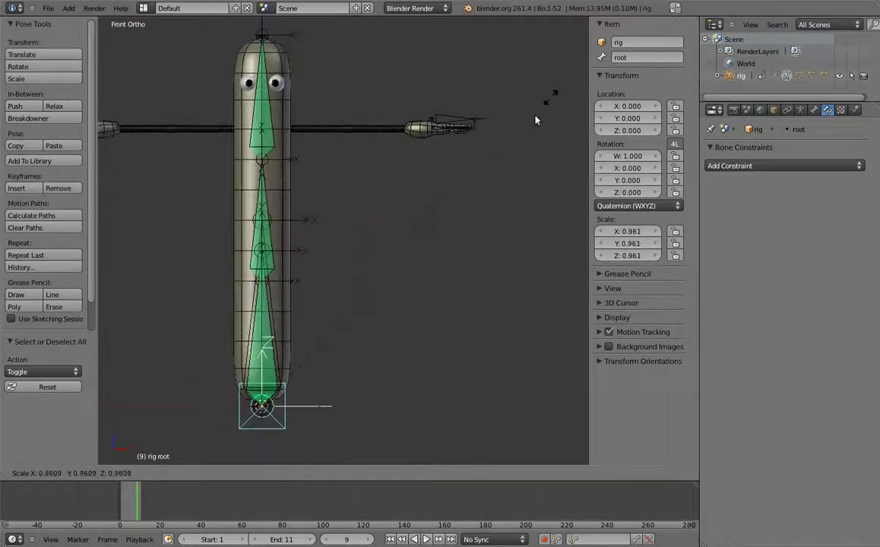
pyautogui.rightClick(483, 169)
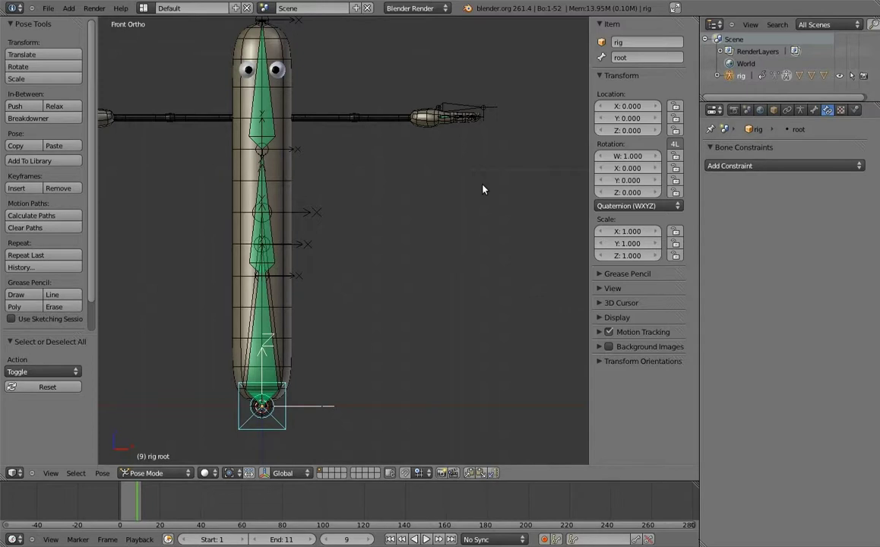
pyautogui.keyDown('shift'); pyautogui.moveTo(458, 153); pyautogui.dragTo(405, 203, button='middle'); pyautogui.keyUp('shift')
pyautogui.scroll(5, 390, 253)
pyautogui.scroll(2, 390, 253)
# Step: In Edit Mode, move finger_c.L straight down in Z onto the finger
pyautogui.rightClick(391, 192)
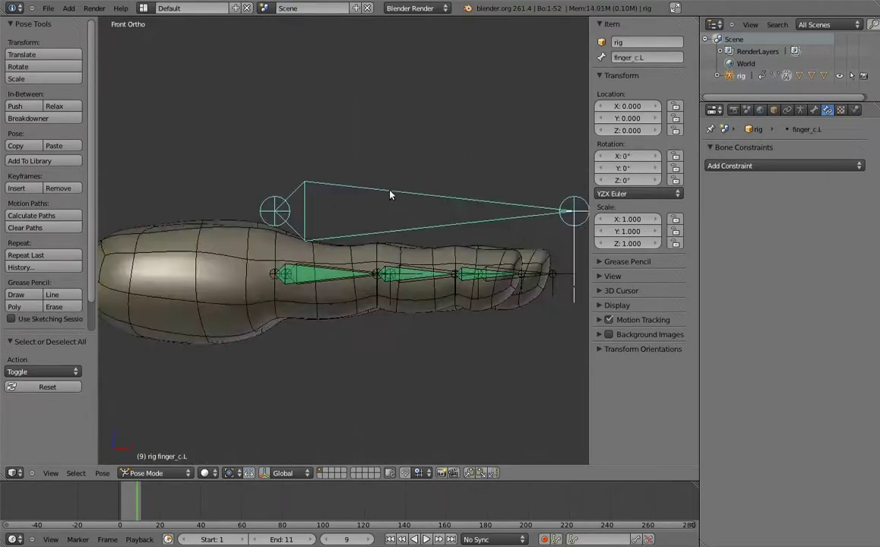
pyautogui.press('Tab')
pyautogui.press('g')
pyautogui.press('z')
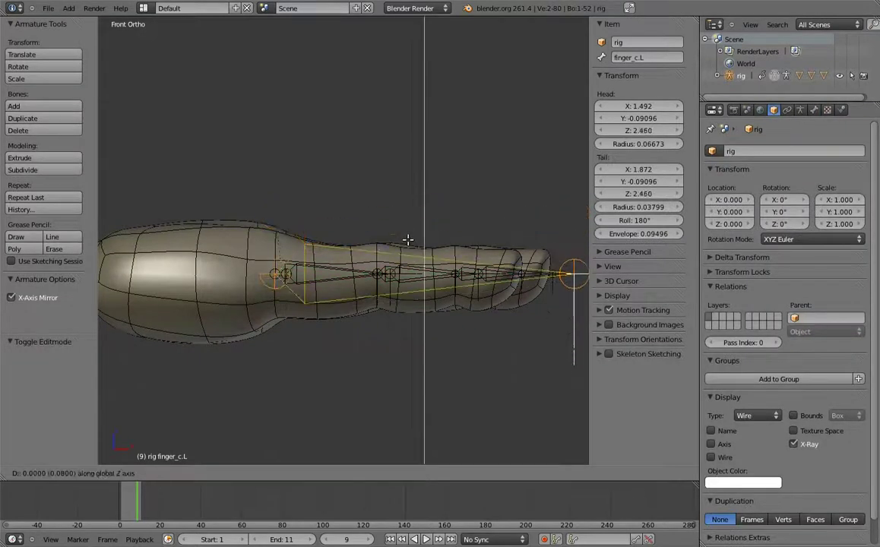
pyautogui.click(407, 241)
pyautogui.press('Tab')
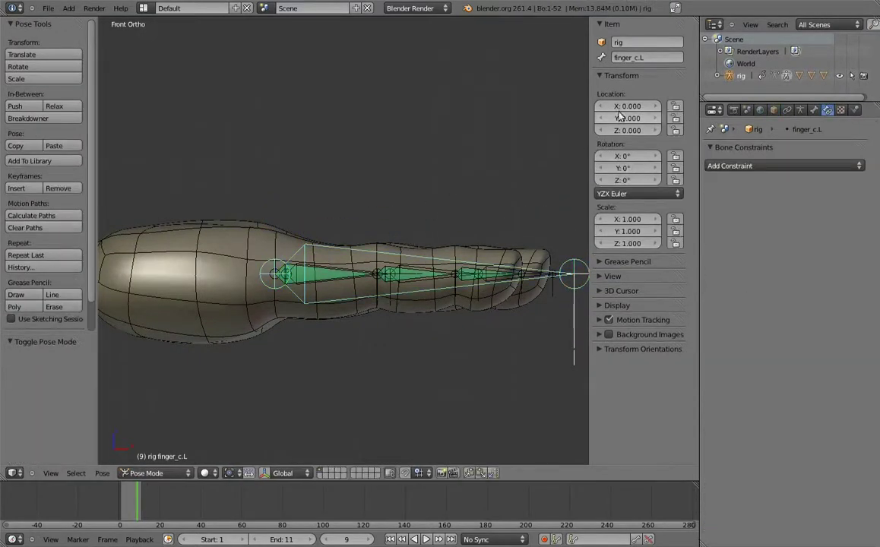
# Step: Lock finger_c.L's location on all axes and its X/Z scale
pyautogui.moveTo(676, 106); pyautogui.dragTo(676, 130)
pyautogui.moveTo(675, 219); pyautogui.dragTo(675, 243)
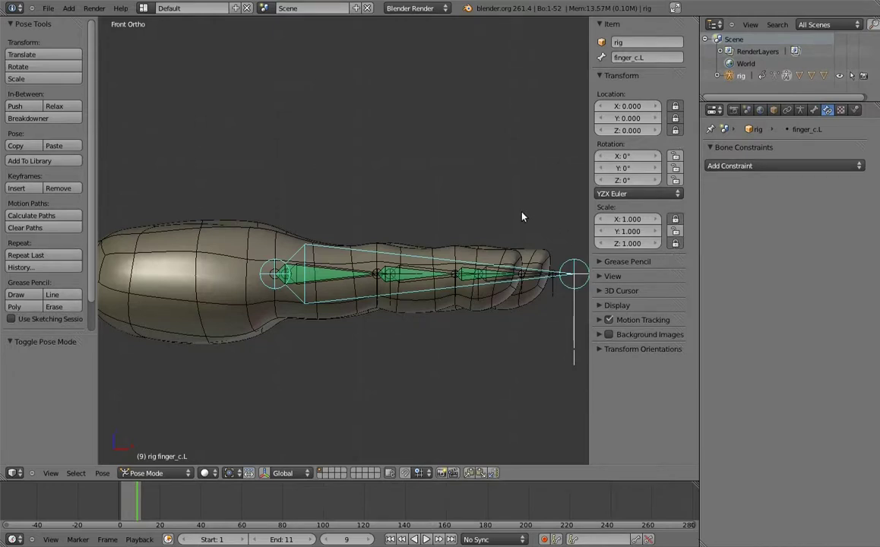
pyautogui.scroll(-2, 459, 212)
pyautogui.scroll(-2, 527, 229)
# Step: Scale and rotate finger_c.L back and forth to check that the finger curls and bends
pyautogui.press('s')
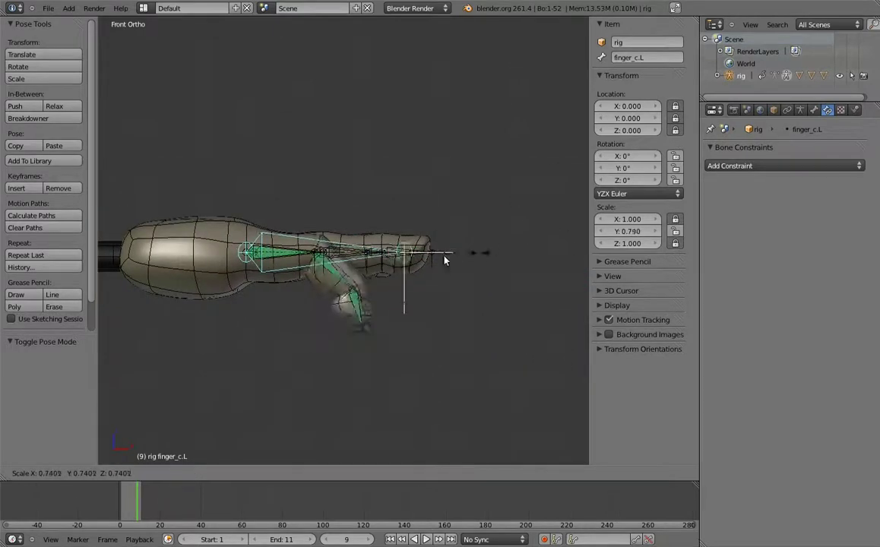
pyautogui.click(372, 305)
pyautogui.press('r')
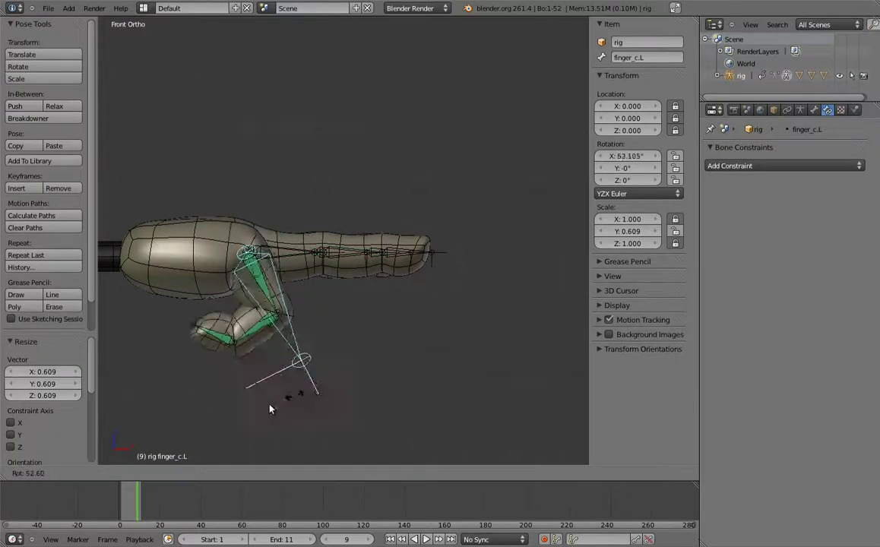
pyautogui.click(278, 382)
pyautogui.press('s')
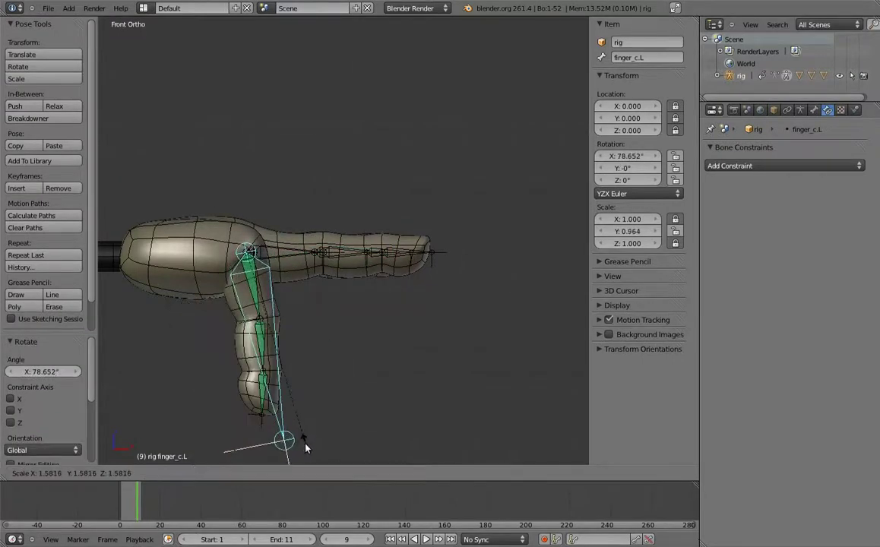
pyautogui.click(305, 446)
pyautogui.press('r')
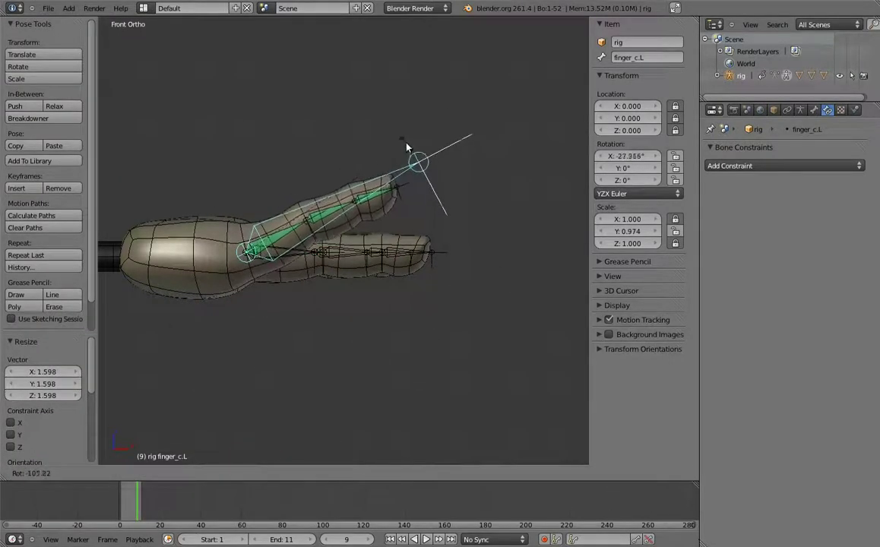
pyautogui.click(407, 141)
pyautogui.press('s')
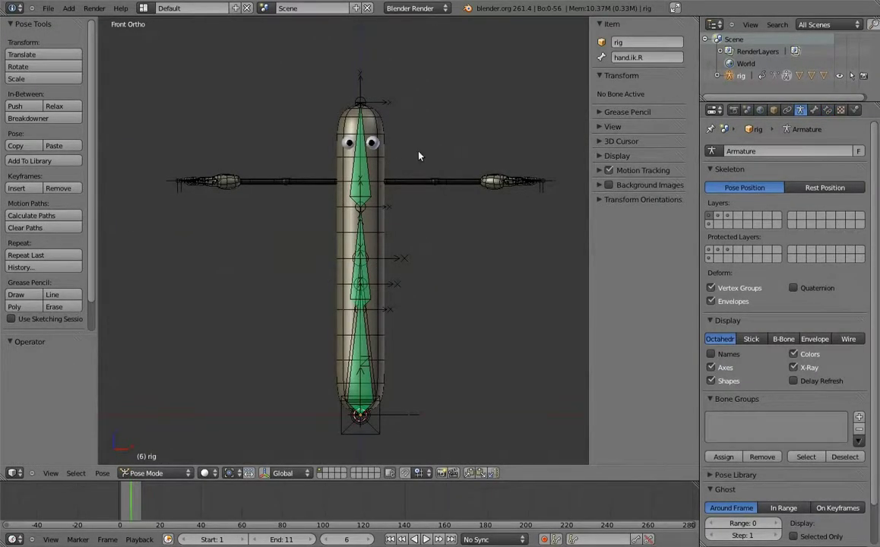
# Step: In top view, duplicate the left eye bone with X-Axis Mirror, offsetting the copies along X and Y
pyautogui.scroll(1, 440, 190)
pyautogui.scroll(5, 432, 248)
pyautogui.scroll(-4, 430, 248)
pyautogui.moveTo(362, 244); pyautogui.dragTo(413, 273, button='middle')
pyautogui.press('KP_7')
pyautogui.scroll(3, 396, 253)
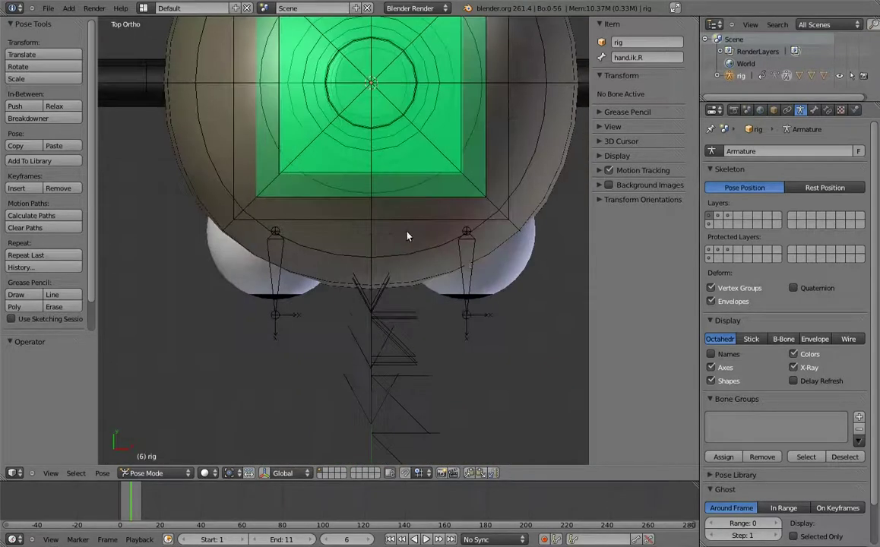
pyautogui.rightClick(471, 262)
pyautogui.press('Tab')
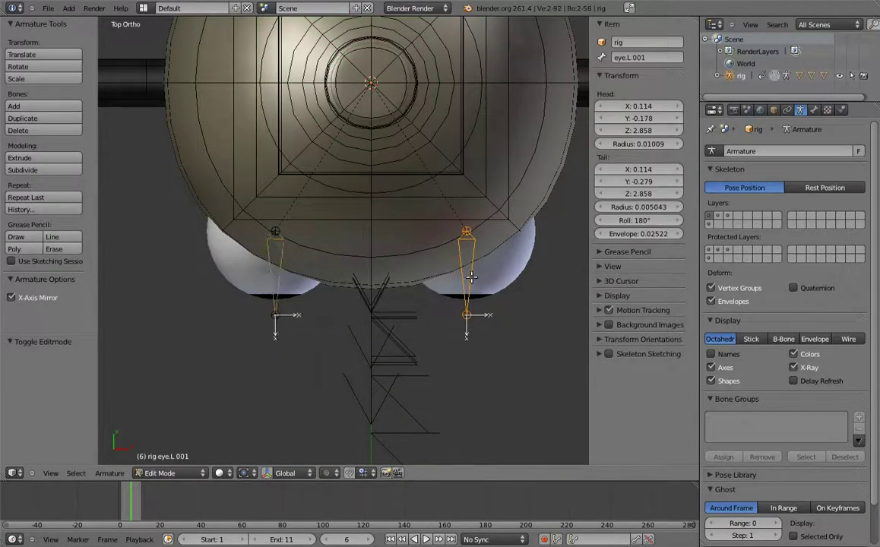
pyautogui.hotkey('shift', 'd')
pyautogui.press('x')
pyautogui.click(505, 282)
pyautogui.press('g')
pyautogui.press('y')
pyautogui.click(523, 304)
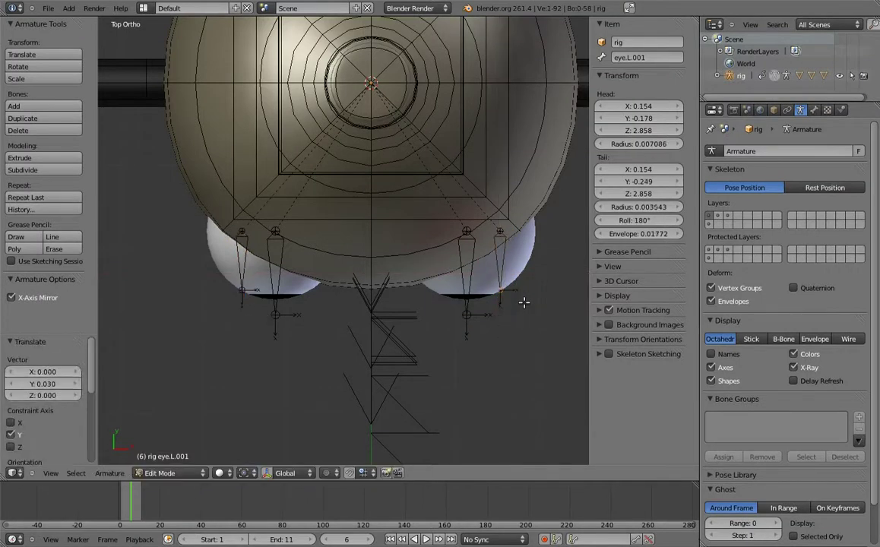
# Step: Rename the duplicated bones MCH-eye_parent.L and MCH-eye_parent.R
pyautogui.rightClick(504, 260)
pyautogui.click(649, 60)
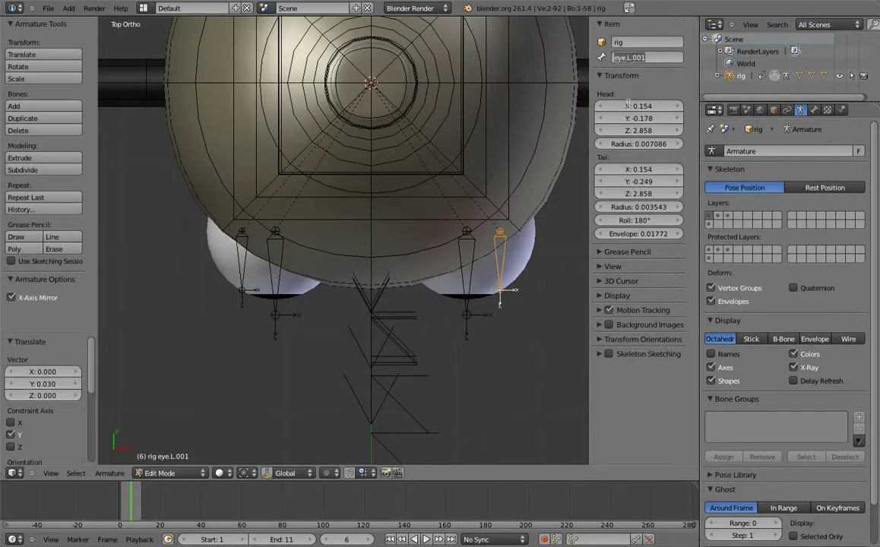
pyautogui.write('M')
pyautogui.press('Return')
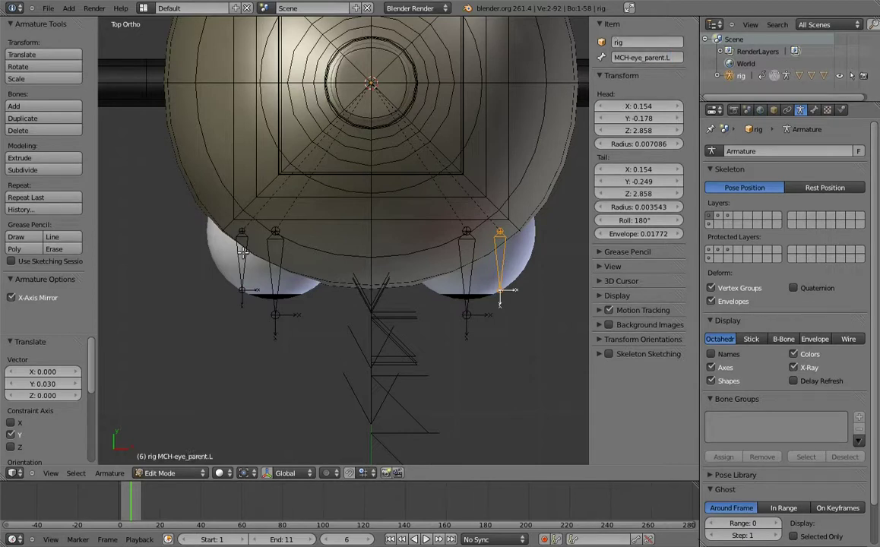
pyautogui.rightClick(228, 229)
pyautogui.write('MCH-eye_parent.L')
pyautogui.click(658, 60)
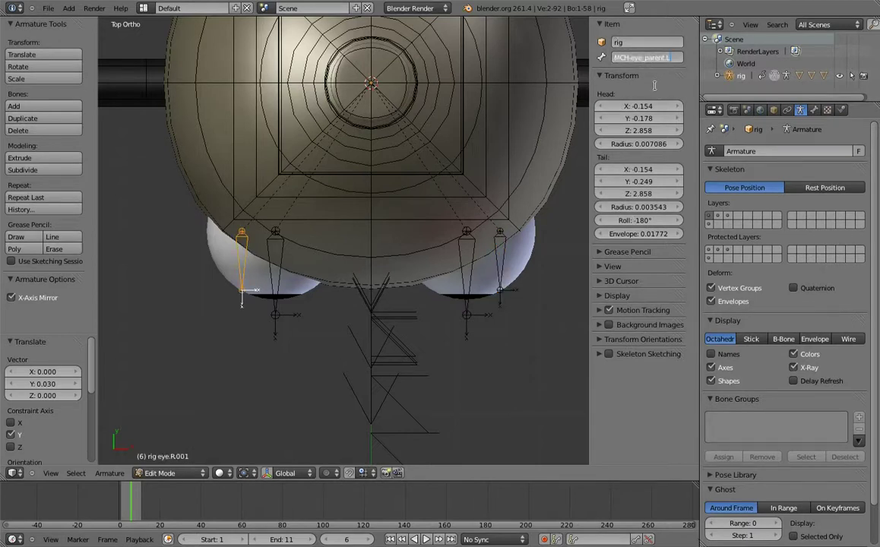
pyautogui.press('Return')
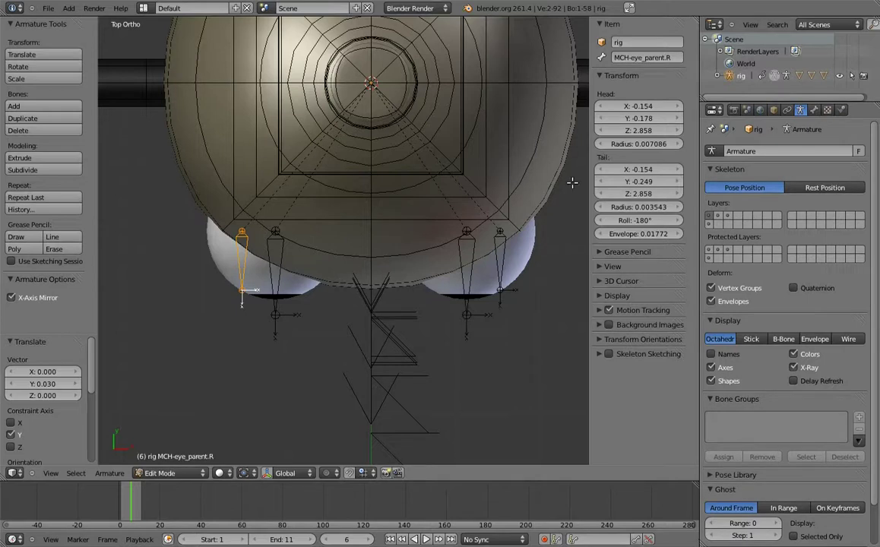
# Step: Parent eye.L to MCH-eye_parent.L with Keep Offset, then start sliding MCH-eye_parent.L inward
pyautogui.keyDown('shift'); pyautogui.rightClick(496, 252); pyautogui.keyUp('shift')
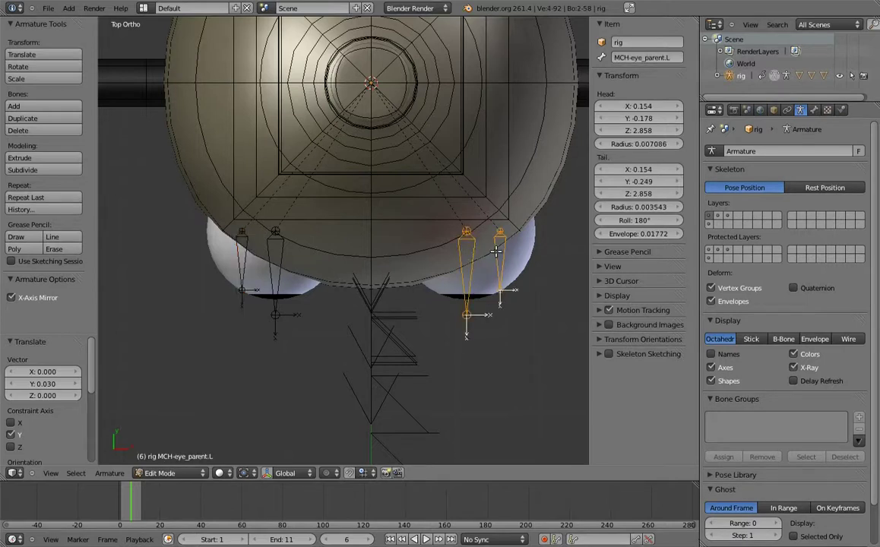
pyautogui.hotkey('ctrl', 'p')
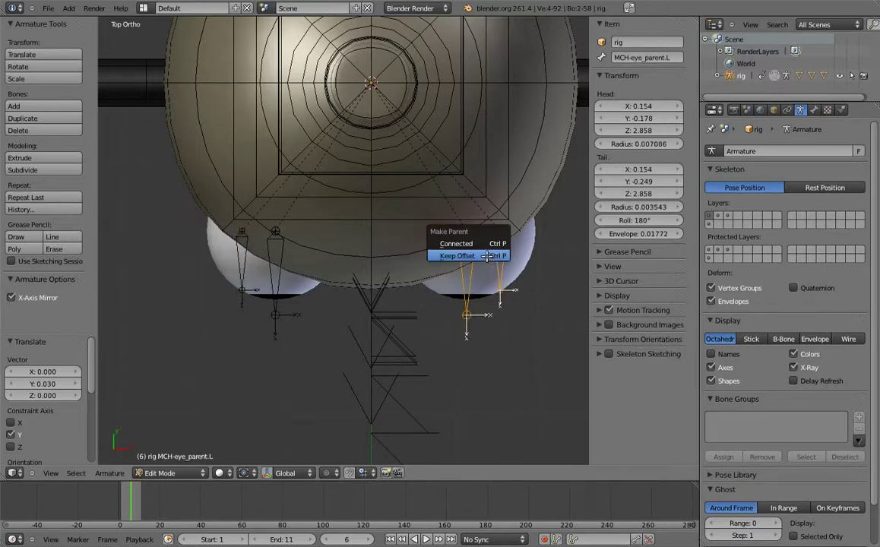
pyautogui.click(487, 256)
pyautogui.rightClick(490, 257)
pyautogui.press('g')
pyautogui.moveTo(499, 257)
pyautogui.keyDown('shift'); pyautogui.mouseDown(button='middle')
pyautogui.moveTo(490, 257)
pyautogui.moveTo(495, 271)
pyautogui.mouseUp(button='middle'); pyautogui.keyUp('shift')
# Step: Finish moving MCH-eye_parent.L along X and turn off X-Axis Mirror editing
pyautogui.press('x')
pyautogui.click(490, 262)
pyautogui.click(12, 298)
# Step: Duplicate MCH-eye_parent.L onto the centre line with head and tail X at 0, named MCH-minds_eye
pyautogui.hotkey('shift', 'd')
pyautogui.press('x')
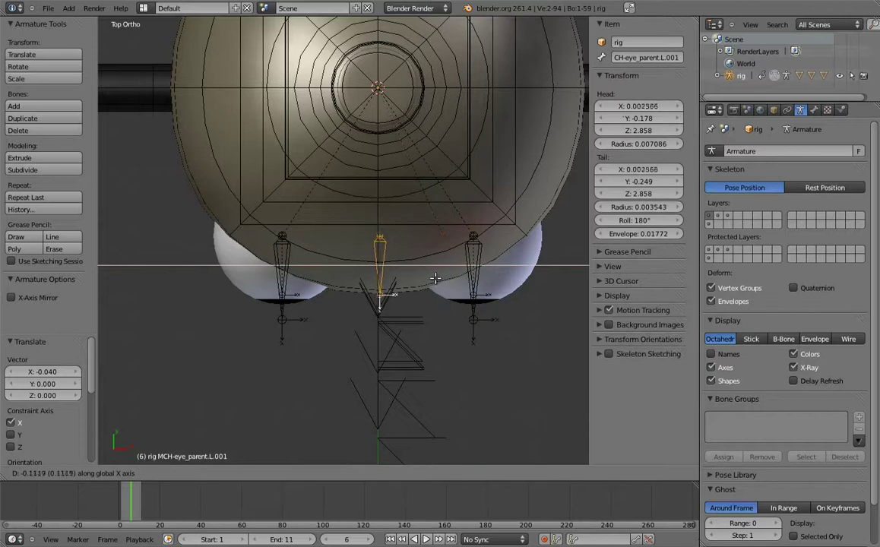
pyautogui.click(435, 278)
pyautogui.click(650, 169)
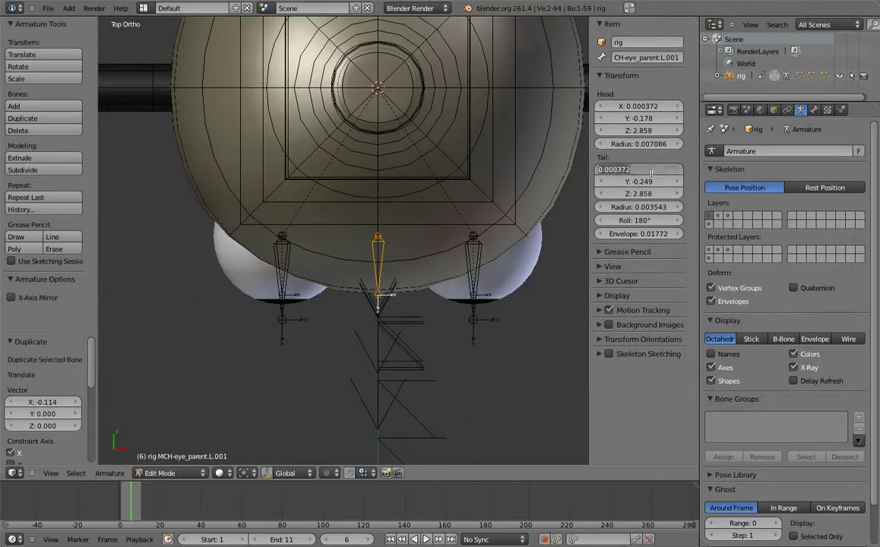
pyautogui.write('0')
pyautogui.press('Return')
pyautogui.click(639, 105)
pyautogui.write('0')
pyautogui.press('Return')
pyautogui.keyDown('shift'); pyautogui.moveTo(427, 222); pyautogui.dragTo(406, 253, button='middle'); pyautogui.keyUp('shift')
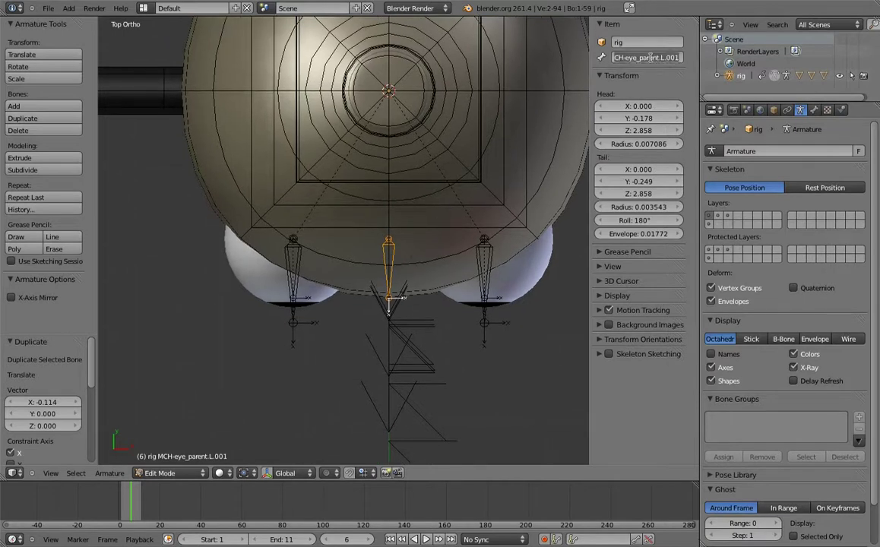
pyautogui.write('MCH-mind_eye')
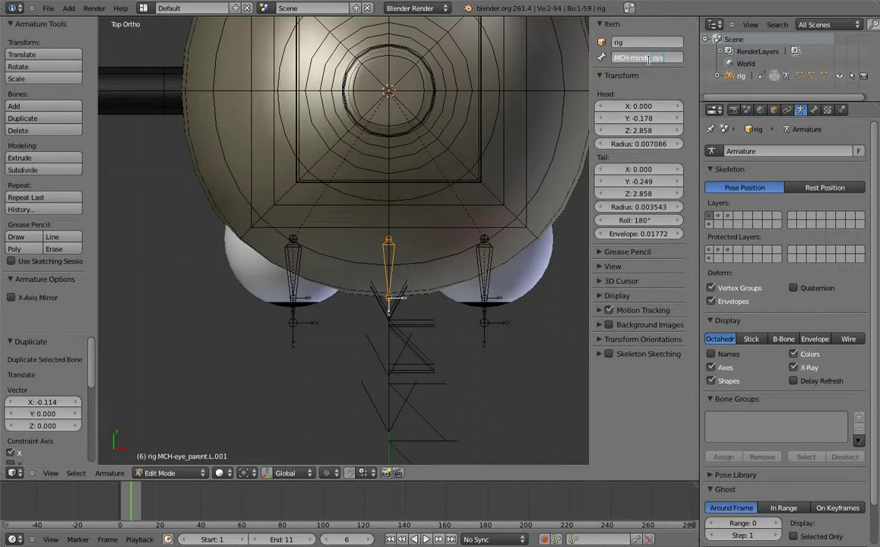
pyautogui.press('Return')
# Step: In side view, copy MCH-minds_eye forward along Y, adjust its end, and name it eye_target
pyautogui.press('KP_3')
pyautogui.scroll(-2, 471, 212)
pyautogui.scroll(-2, 494, 221)
pyautogui.hotkey('shift', 'd')
pyautogui.press('y')
pyautogui.click(251, 272)
pyautogui.hotkey('ctrl', 'z')
pyautogui.press('g')
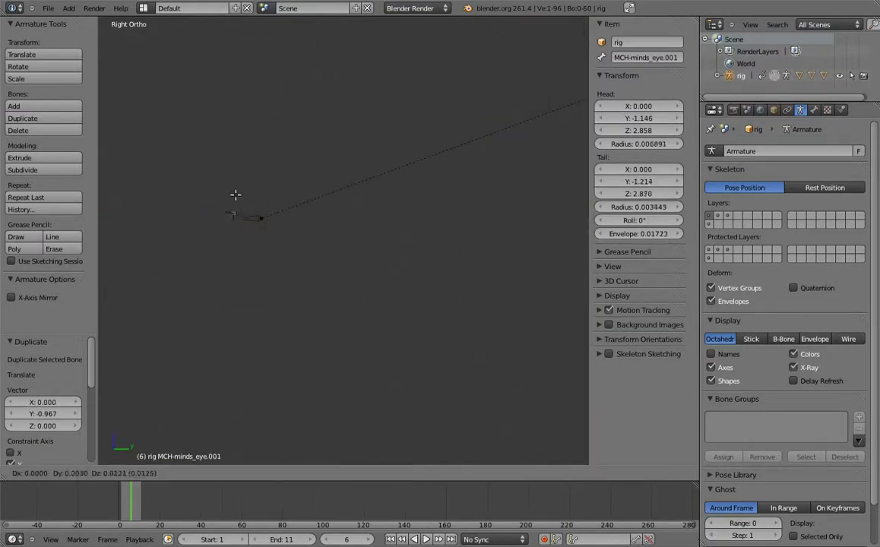
pyautogui.click(309, 209)
pyautogui.rightClick(286, 219)
pyautogui.click(644, 59)
pyautogui.write('eye_targe')
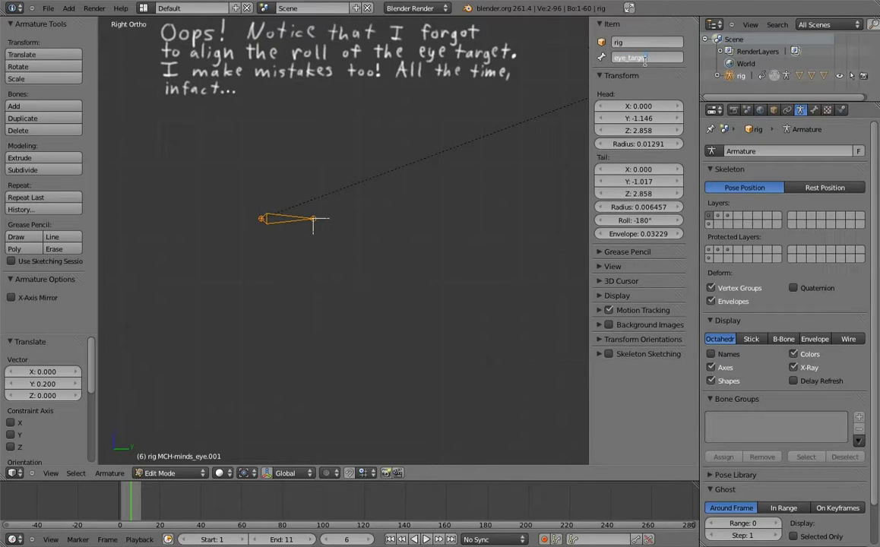
pyautogui.press('Return')
# Step: Frame the new bone in top view and put the rig back into Pose Mode
pyautogui.moveTo(240, 190)
pyautogui.mouseDown(button='middle')
pyautogui.moveTo(299, 270)
pyautogui.moveTo(339, 297)
pyautogui.mouseUp(button='middle')
pyautogui.press('KP_7')
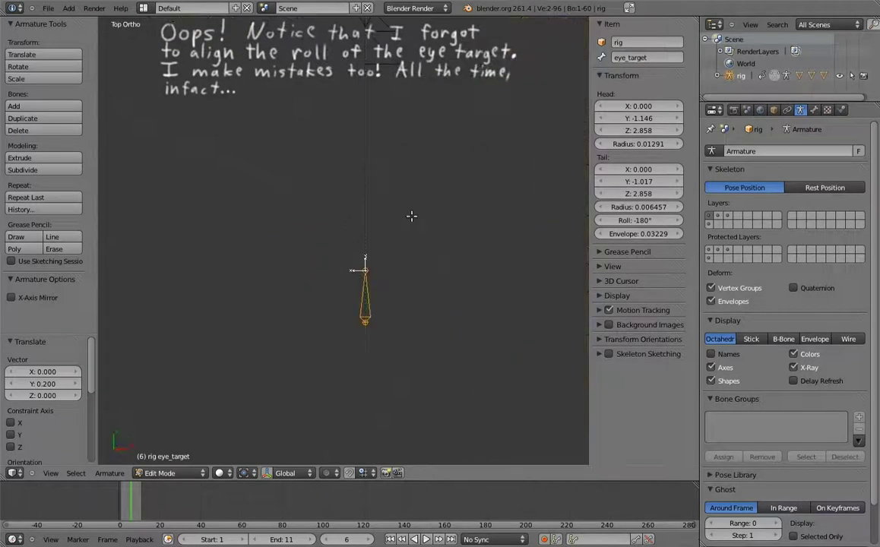
pyautogui.keyDown('shift'); pyautogui.moveTo(393, 230); pyautogui.dragTo(419, 281, button='middle'); pyautogui.keyUp('shift')
pyautogui.hotkey('ctrl', 'Tab')
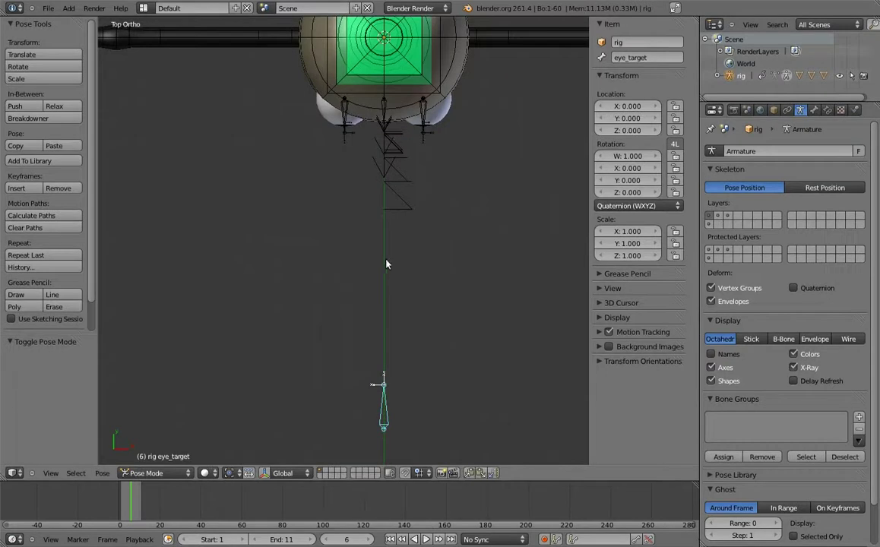
# Step: Give MCH-minds_eye a Damped Track to eye_target and test it by moving eye_target
pyautogui.keyDown('shift'); pyautogui.rightClick(386, 111); pyautogui.keyUp('shift')
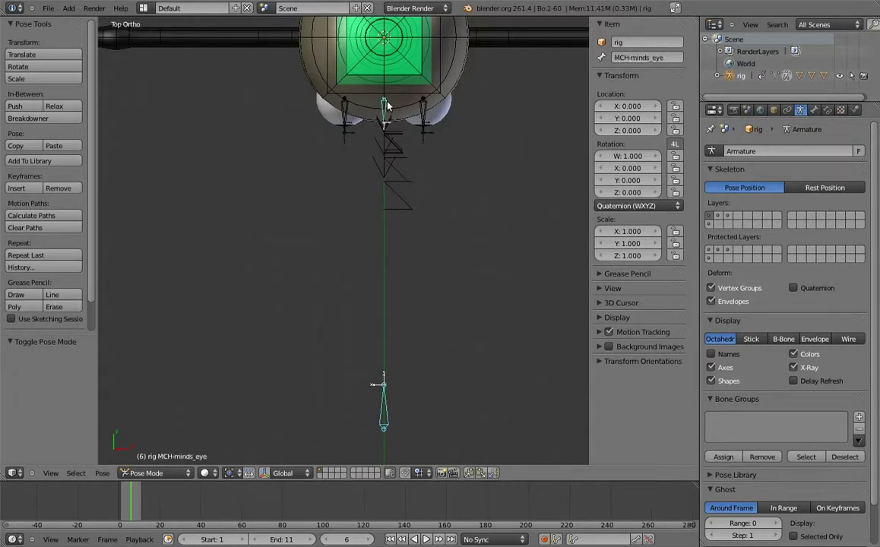
pyautogui.hotkey('ctrl', 'shift', 'c')
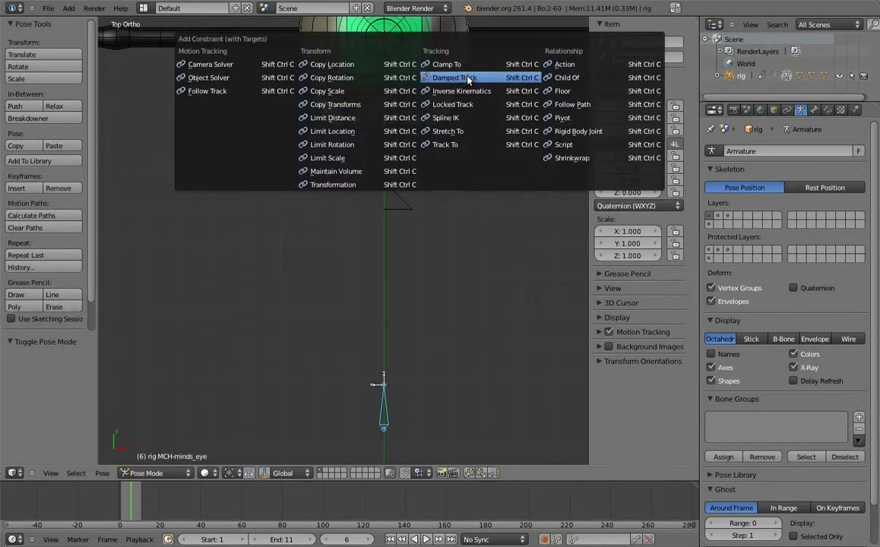
pyautogui.click(468, 79)
pyautogui.rightClick(382, 424)
pyautogui.press('g')
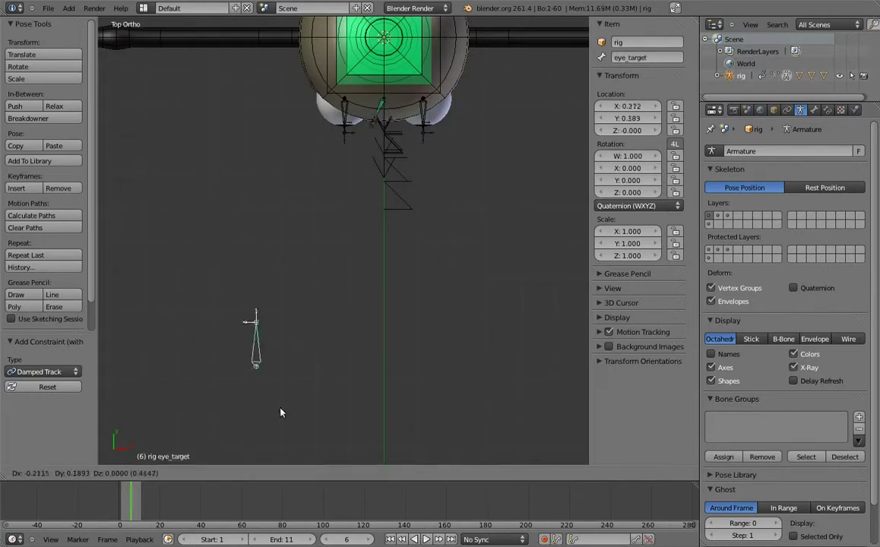
pyautogui.press('Escape')
pyautogui.scroll(3, 377, 306)
pyautogui.scroll(2, 355, 310)
pyautogui.moveTo(356, 310)
pyautogui.mouseDown(button='middle')
pyautogui.moveTo(319, 243)
pyautogui.moveTo(544, 169)
pyautogui.moveTo(303, 118)
pyautogui.mouseUp(button='middle')
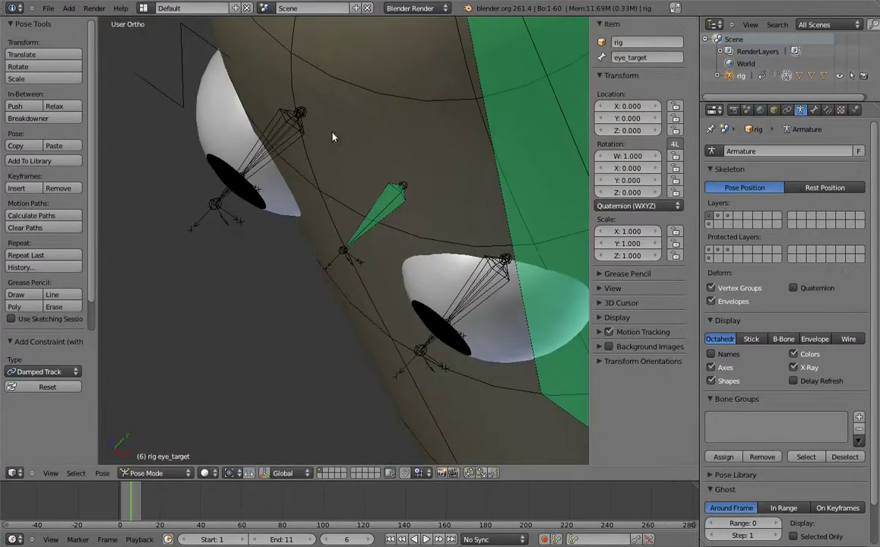
# Step: Add Copy Rotation from MCH-minds_eye to MCH-eye_parent.R and MCH-eye_parent.L
pyautogui.rightClick(372, 206)
pyautogui.keyDown('shift'); pyautogui.rightClick(279, 128); pyautogui.keyUp('shift')
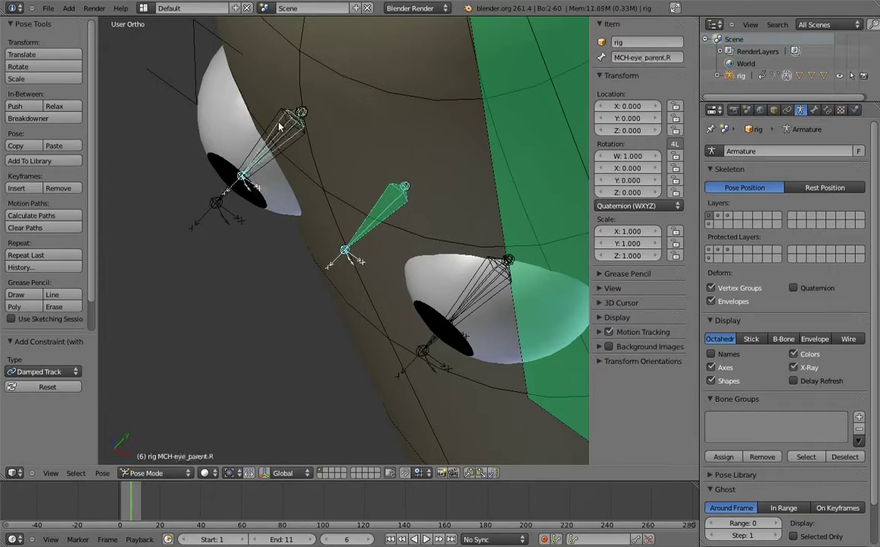
pyautogui.hotkey('shift', 'ctrl', 'c')
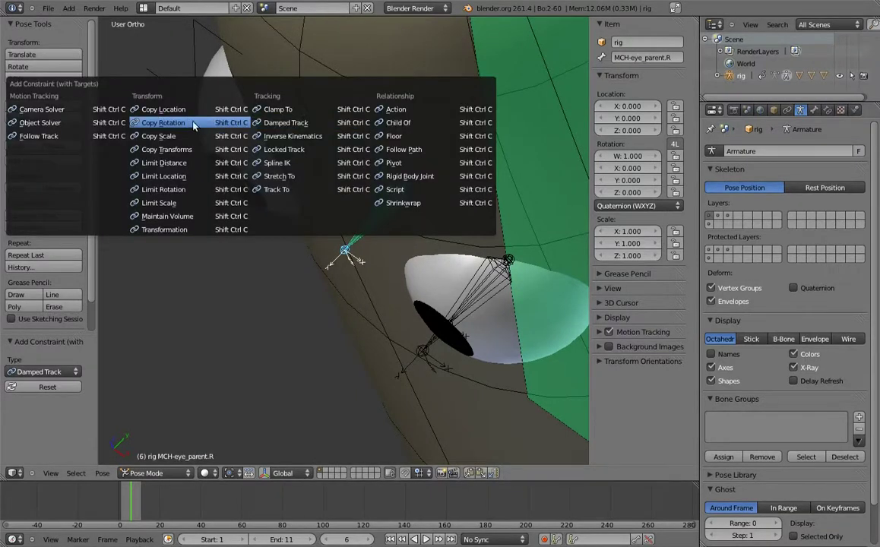
pyautogui.click(194, 127)
pyautogui.rightClick(386, 213)
pyautogui.keyDown('shift'); pyautogui.rightClick(483, 275); pyautogui.keyUp('shift')
pyautogui.hotkey('shift', 'ctrl', 'c')
pyautogui.click(478, 278)
# Step: Test-move eye_target to check the eyes follow, cancel the moves, and return to side view
pyautogui.scroll(-5, 411, 251)
pyautogui.rightClick(196, 395)
pyautogui.press('g')
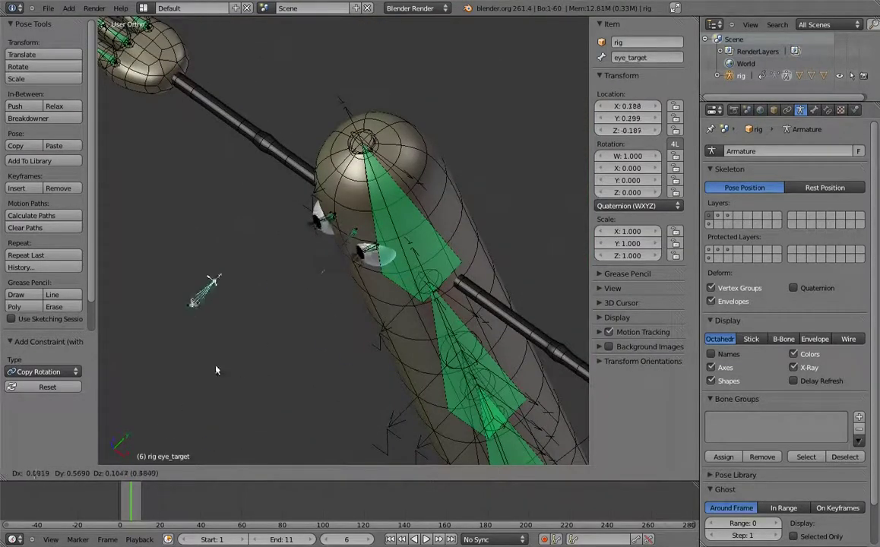
pyautogui.press('Escape')
pyautogui.moveTo(177, 277); pyautogui.dragTo(352, 349, button='middle')
pyautogui.press('g')
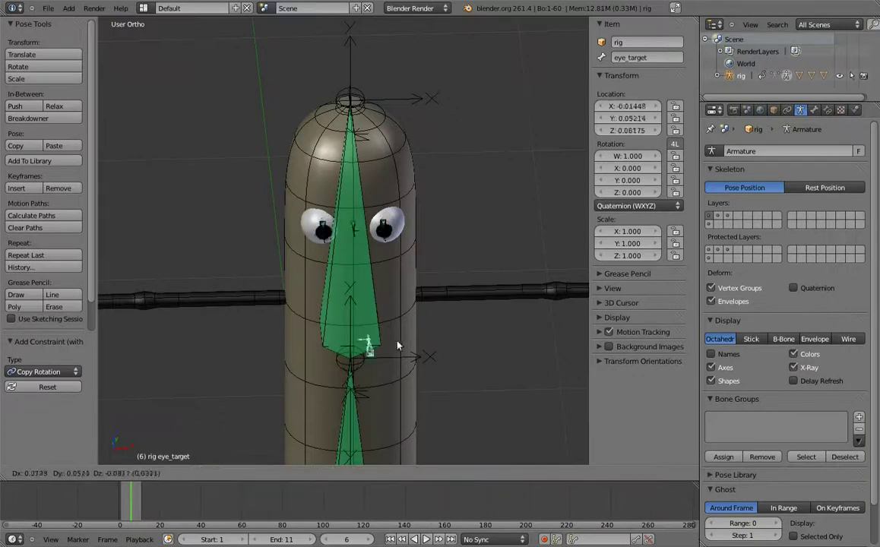
pyautogui.press('Escape')
pyautogui.press('KP_3')
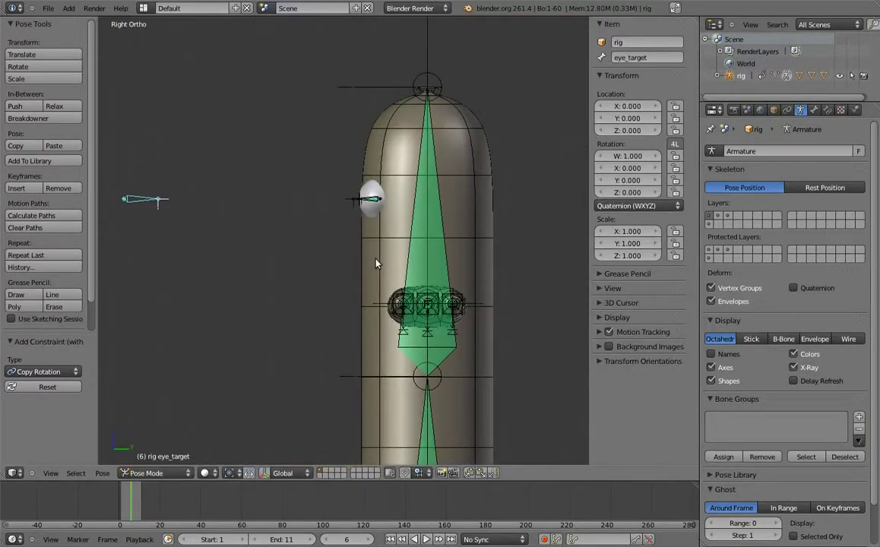
# Step: Duplicate the upper body bone and remove the copy's inherited Copy Transforms constraint
pyautogui.press('Tab')
pyautogui.rightClick(366, 228)
pyautogui.hotkey('shift', 'd')
pyautogui.press('y')
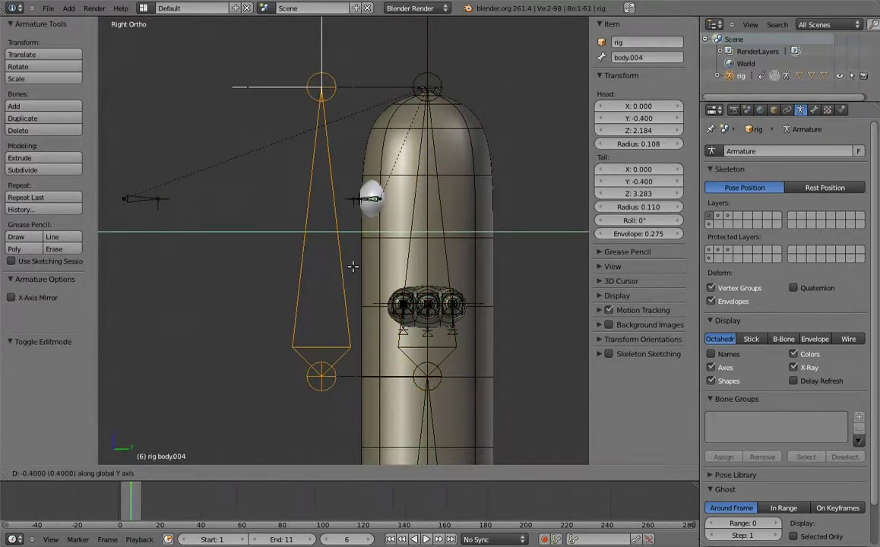
pyautogui.press('Return')
pyautogui.press('Tab')
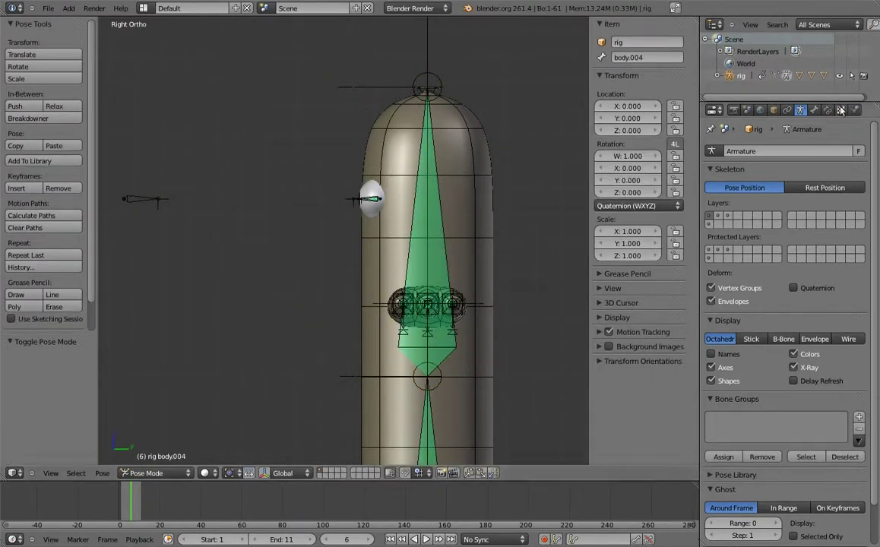
pyautogui.click(827, 110)
pyautogui.click(856, 187)
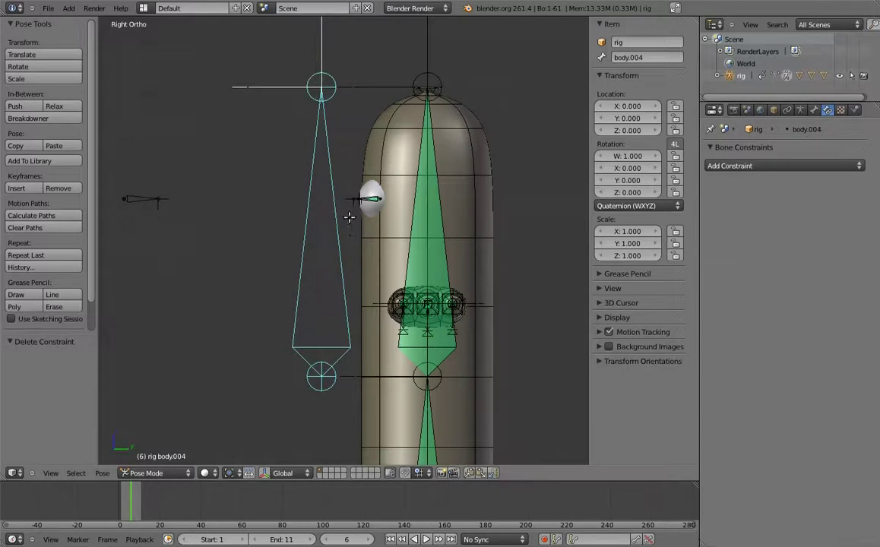
# Step: Shorten the copied bone by lowering its top 0.7 in Z and move it 0.4 along Y into the head
pyautogui.press('Tab')
pyautogui.rightClick(322, 86)
pyautogui.press('g')
pyautogui.press('z')
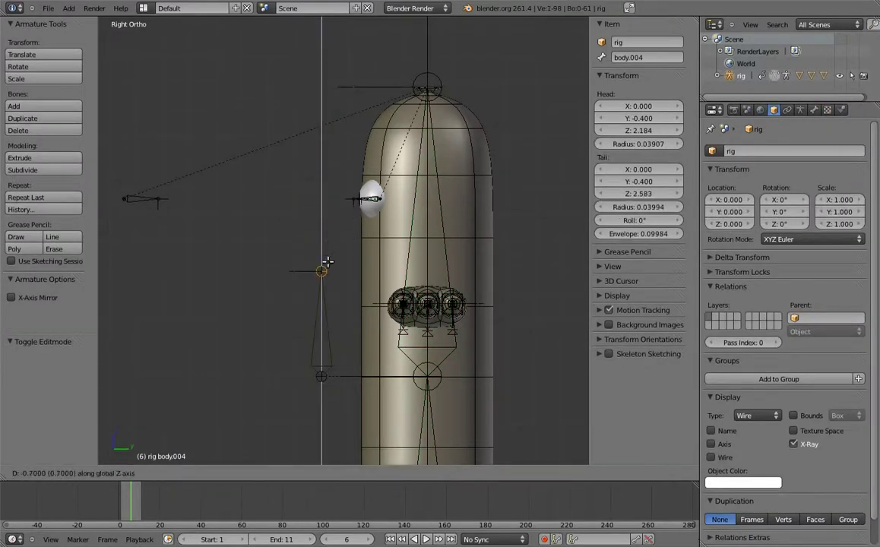
pyautogui.click(327, 261)
pyautogui.rightClick(323, 318)
pyautogui.press('g')
pyautogui.press('y')
pyautogui.click(386, 299)
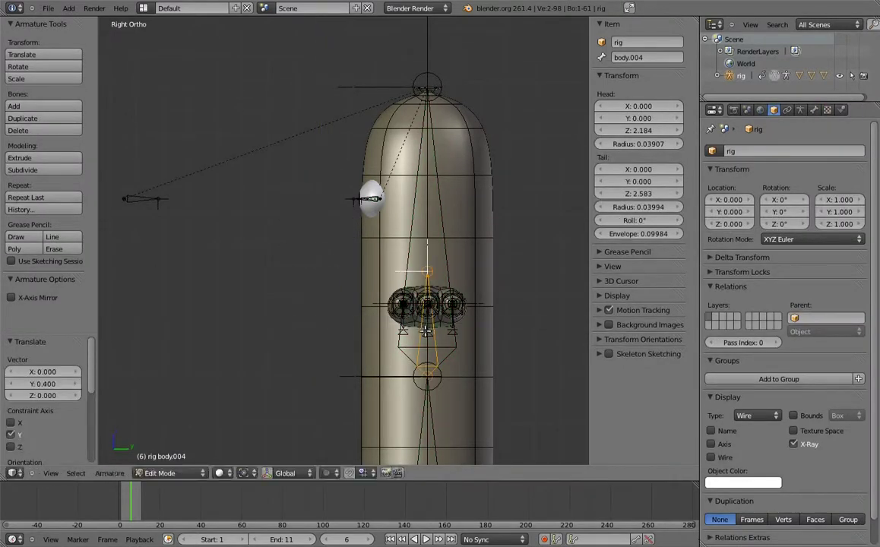
# Step: Parent eye_target to body.004 with Keep Offset and rename body.004 to MCH-eye_target_parent
pyautogui.rightClick(149, 202)
pyautogui.keyDown('shift'); pyautogui.rightClick(427, 348); pyautogui.keyUp('shift')
pyautogui.hotkey('ctrl', 'p')
pyautogui.click(418, 346)
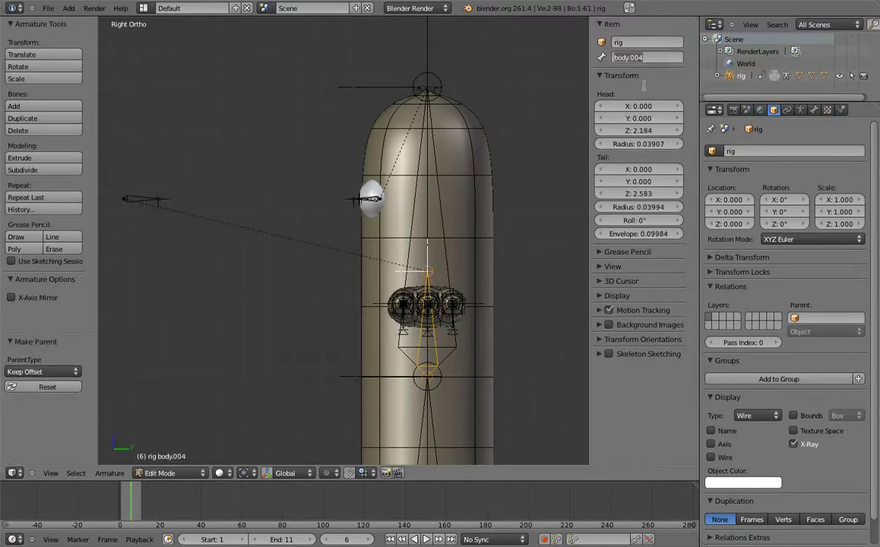
pyautogui.write('MCH-eye_target_parent')
pyautogui.press('Return')
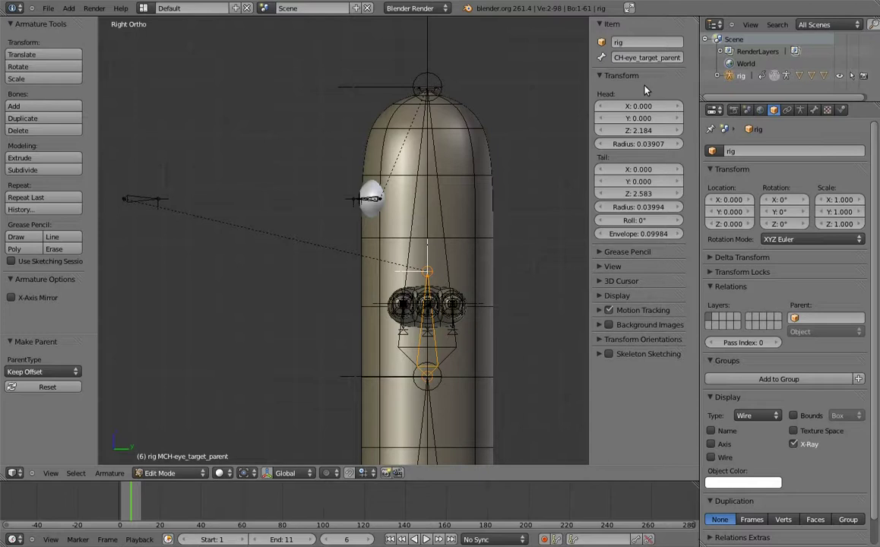
# Step: Parent MCH-eye_target_parent to root with Keep Offset and switch back to Pose Mode
pyautogui.moveTo(380, 264); pyautogui.dragTo(396, 372, button='middle')
pyautogui.rightClick(430, 433)
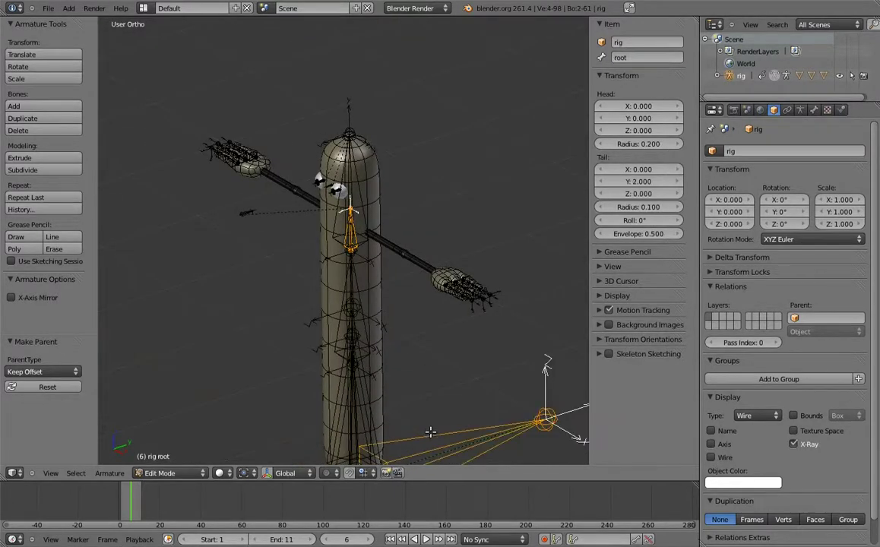
pyautogui.hotkey('ctrl', 'p')
pyautogui.click(386, 394)
pyautogui.scroll(2, 388, 388)
pyautogui.scroll(2, 391, 382)
pyautogui.hotkey('ctrl', 'Tab')
pyautogui.moveTo(391, 376)
pyautogui.mouseDown(button='middle')
pyautogui.moveTo(395, 354)
pyautogui.moveTo(431, 307)
pyautogui.mouseUp(button='middle')
# Step: Add a Copy Transforms constraint on MCH-eye_target_parent targeting body.03
pyautogui.press('z')
pyautogui.rightClick(456, 282)
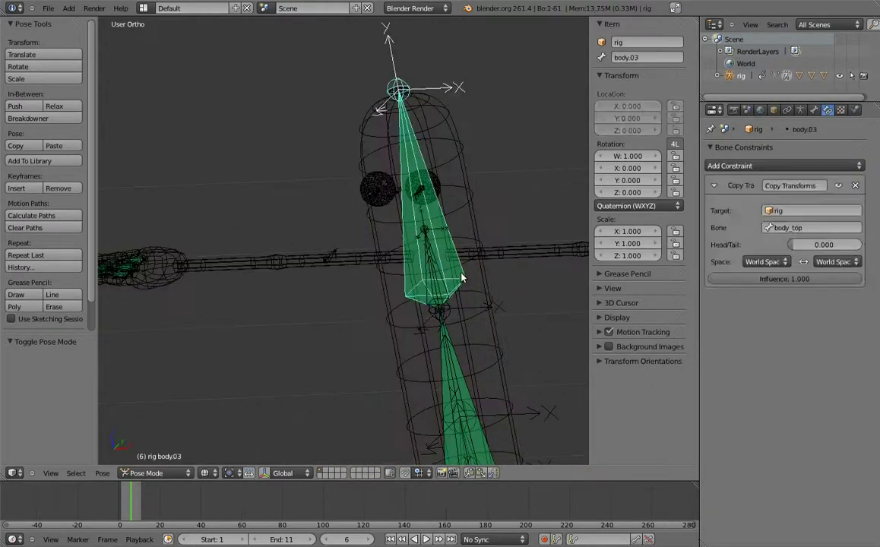
pyautogui.rightClick(446, 286)
pyautogui.hotkey('ctrl', 'shift', 'c')
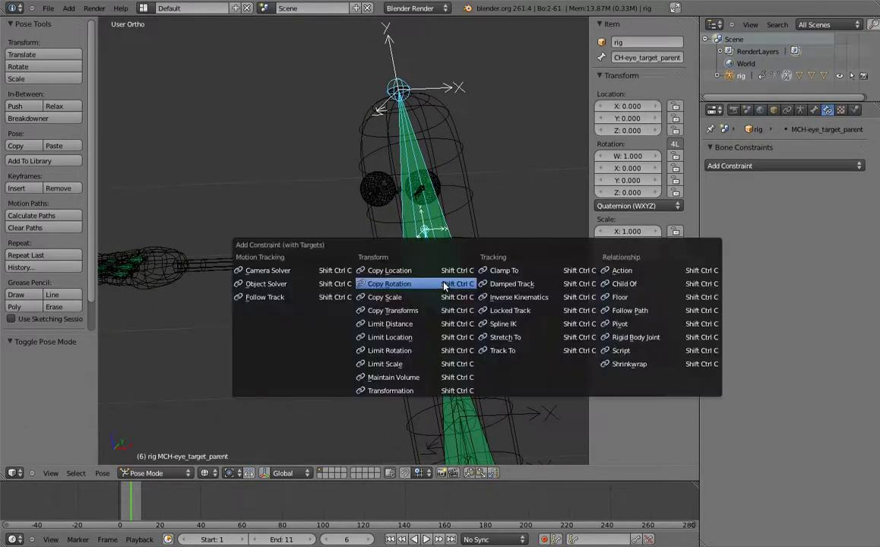
pyautogui.click(374, 283)
pyautogui.scroll(-3, 387, 317)
pyautogui.press('a')
# Step: Test-rotate the whole rig by its root bone from the front view, then cancel
pyautogui.moveTo(406, 295); pyautogui.dragTo(409, 273, button='middle')
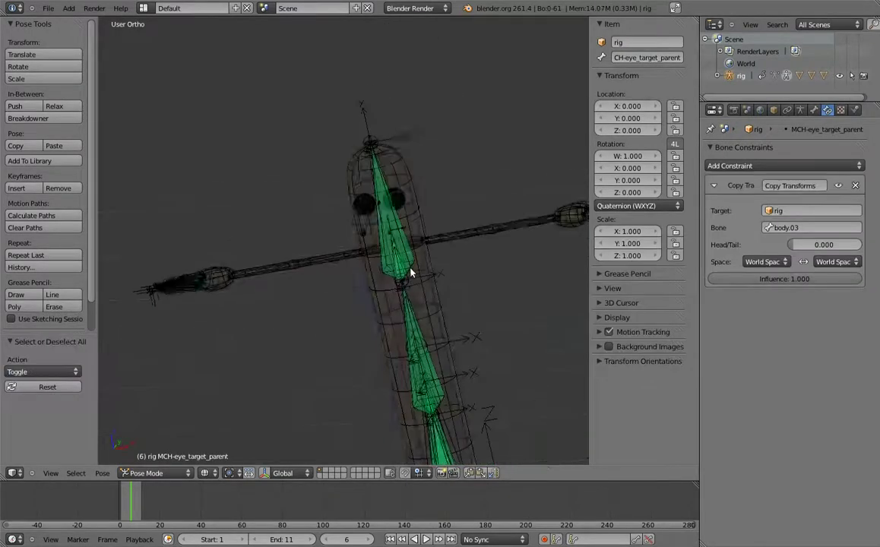
pyautogui.press('z')
pyautogui.press('KP_1')
pyautogui.scroll(2, 414, 304)
pyautogui.scroll(-4, 414, 245)
pyautogui.rightClick(403, 367)
pyautogui.press('r')
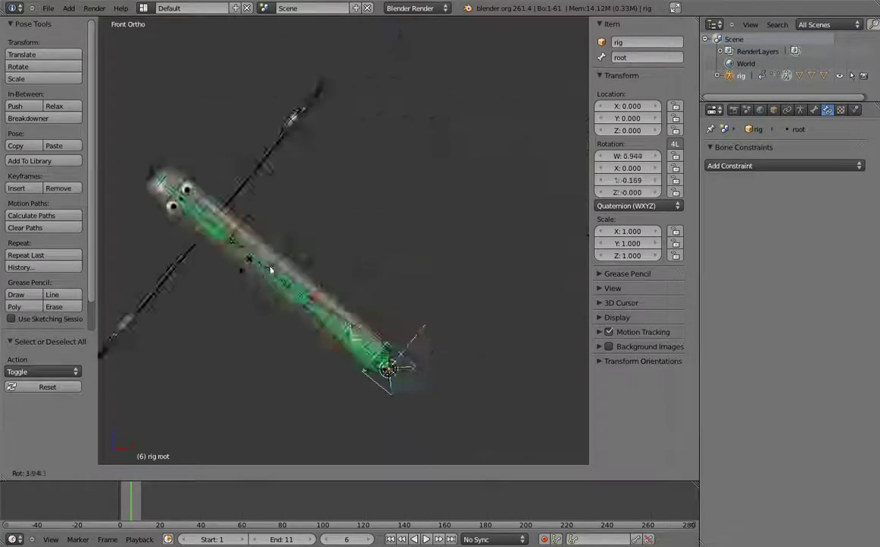
pyautogui.press('Escape')
pyautogui.scroll(3, 386, 259)
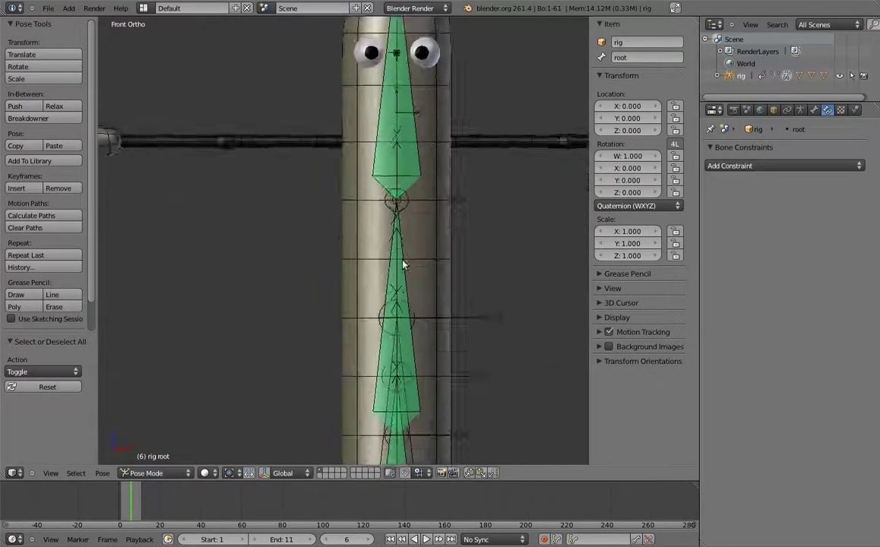
# Step: Check MCH-eye_target_parent's constraint in wireframe and test-tilt the rig from its root bone
pyautogui.moveTo(403, 295); pyautogui.dragTo(414, 215, button='middle')
pyautogui.press('z')
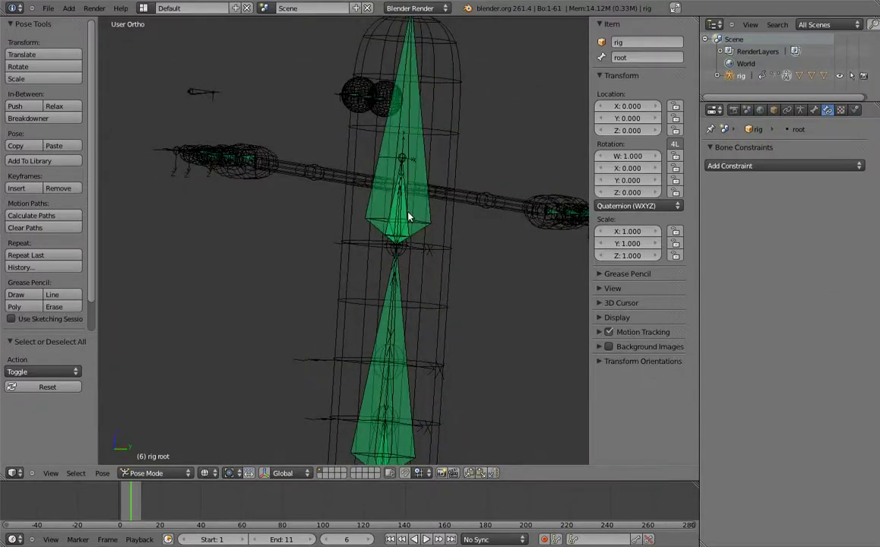
pyautogui.rightClick(408, 217)
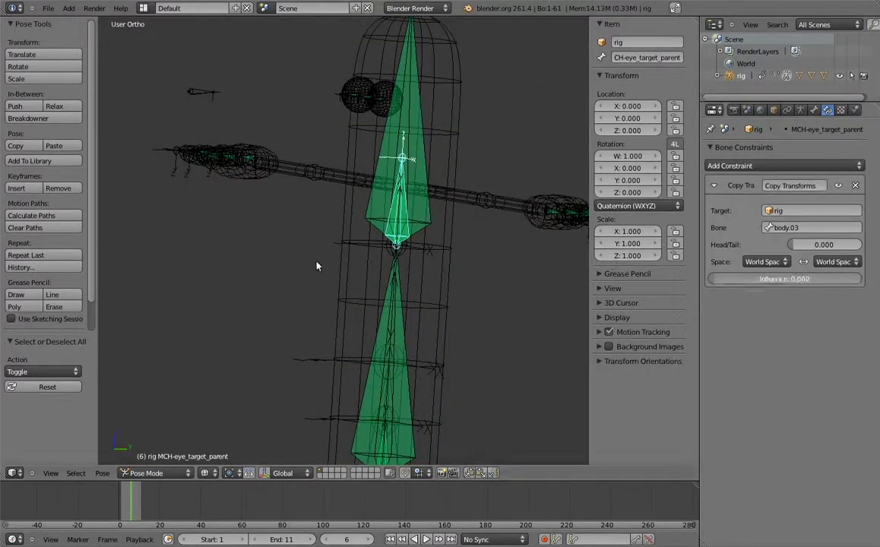
pyautogui.press('KP_1')
pyautogui.scroll(-3, 424, 280)
pyautogui.press('z')
pyautogui.keyDown('shift'); pyautogui.moveTo(444, 359); pyautogui.dragTo(452, 269, button='middle'); pyautogui.keyUp('shift')
pyautogui.rightClick(407, 369)
pyautogui.moveTo(440, 196); pyautogui.dragTo(387, 195, button='middle')
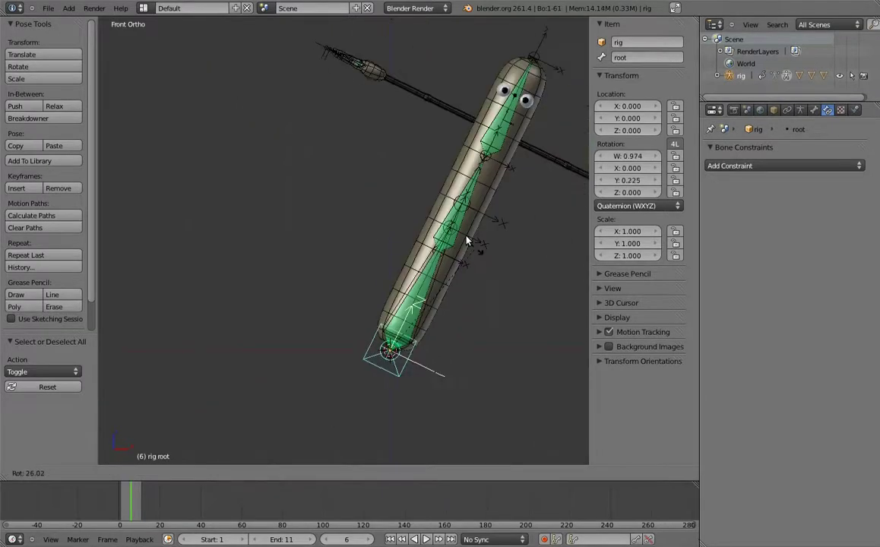
pyautogui.press('KP_1')
pyautogui.keyDown('shift'); pyautogui.moveTo(426, 165); pyautogui.dragTo(407, 256, button='middle'); pyautogui.keyUp('shift')
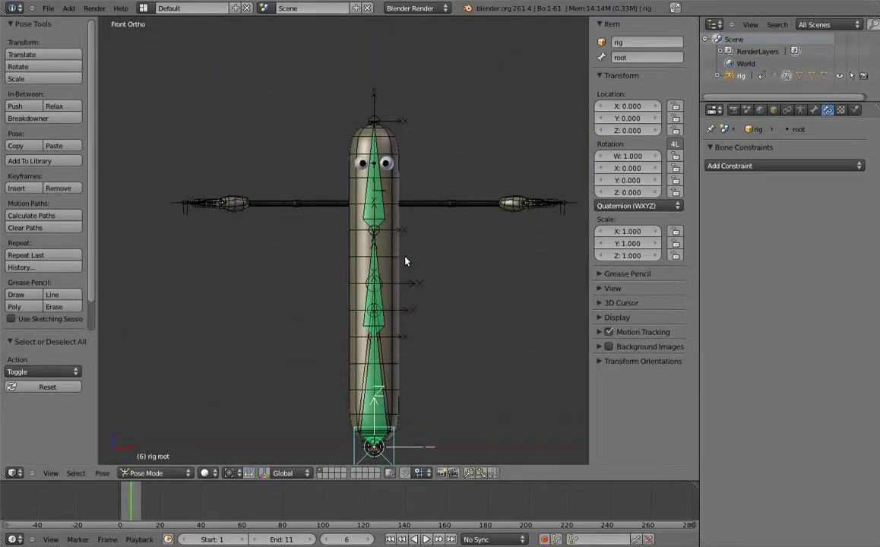
# Step: Bend the body with body_top and set MCH-eye_target_parent's Copy Transforms influence to 0
pyautogui.rightClick(380, 352)
pyautogui.press('r')
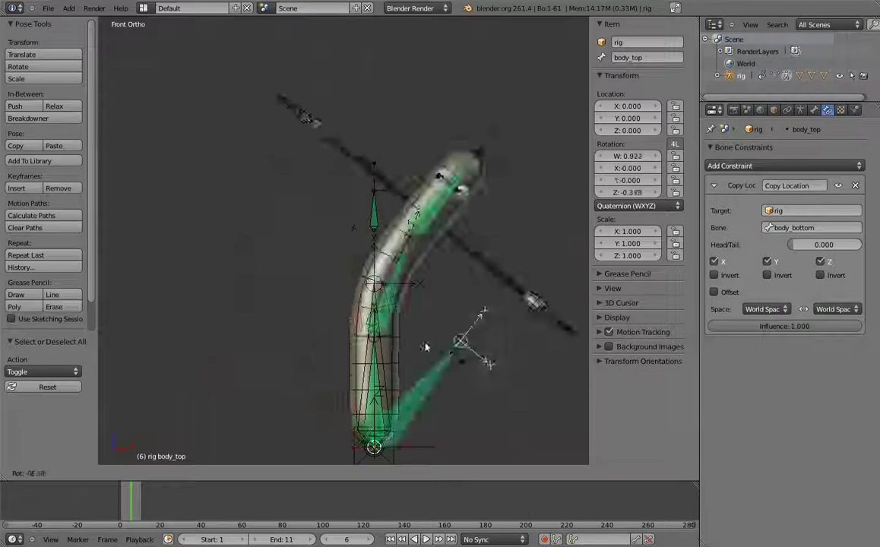
pyautogui.click(275, 324)
pyautogui.rightClick(338, 199)
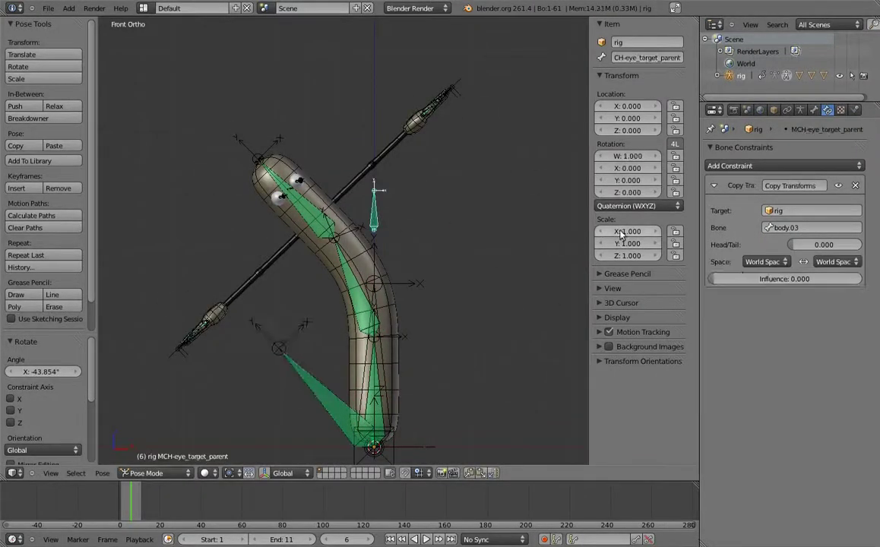
pyautogui.moveTo(846, 274); pyautogui.dragTo(554, 294)
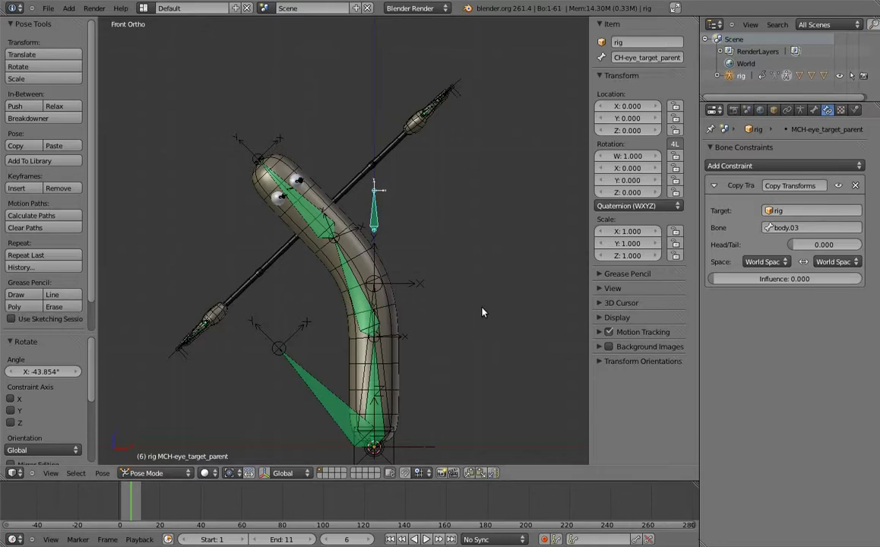
pyautogui.moveTo(357, 200); pyautogui.dragTo(369, 151, button='middle')
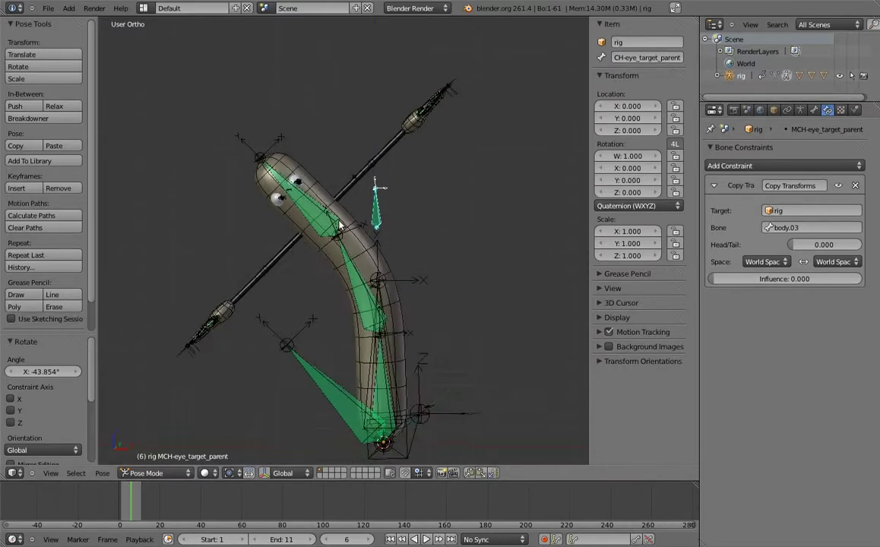
pyautogui.rightClick(406, 167)
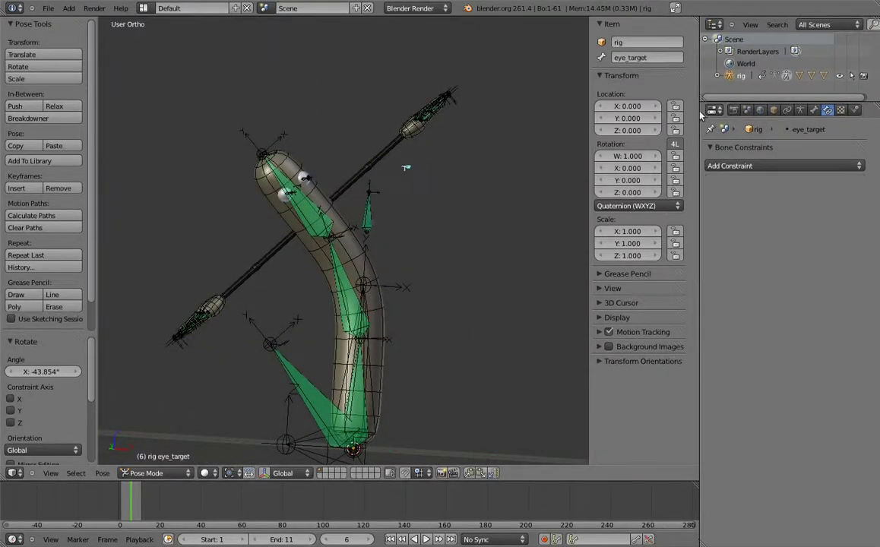
# Step: Add a follow_head custom property (1.000) to eye_target and copy its data path
pyautogui.click(815, 110)
pyautogui.click(713, 437)
pyautogui.click(785, 485)
pyautogui.click(837, 508)
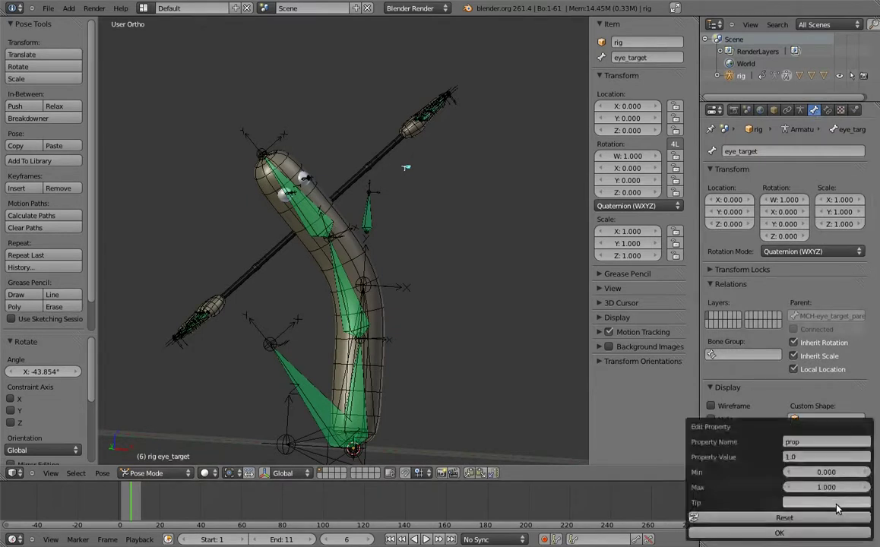
pyautogui.click(816, 441)
pyautogui.write('follow_head')
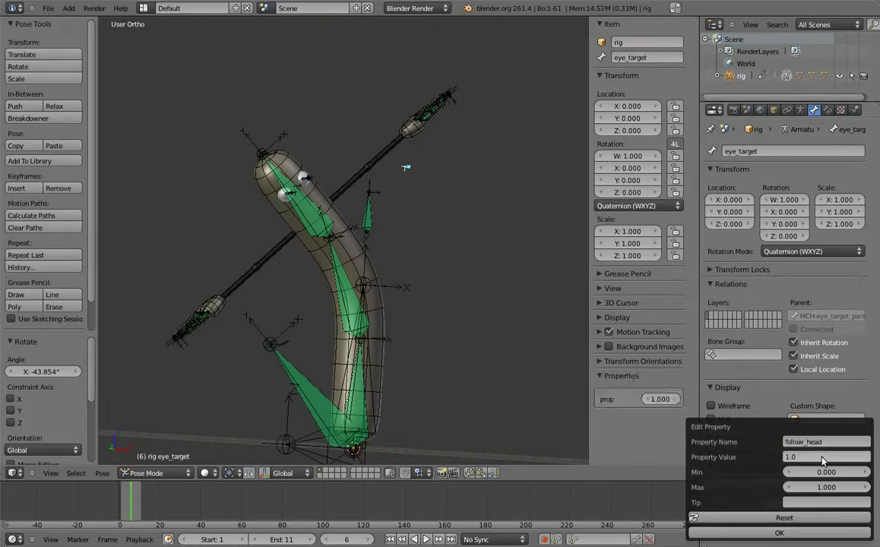
pyautogui.press('Return')
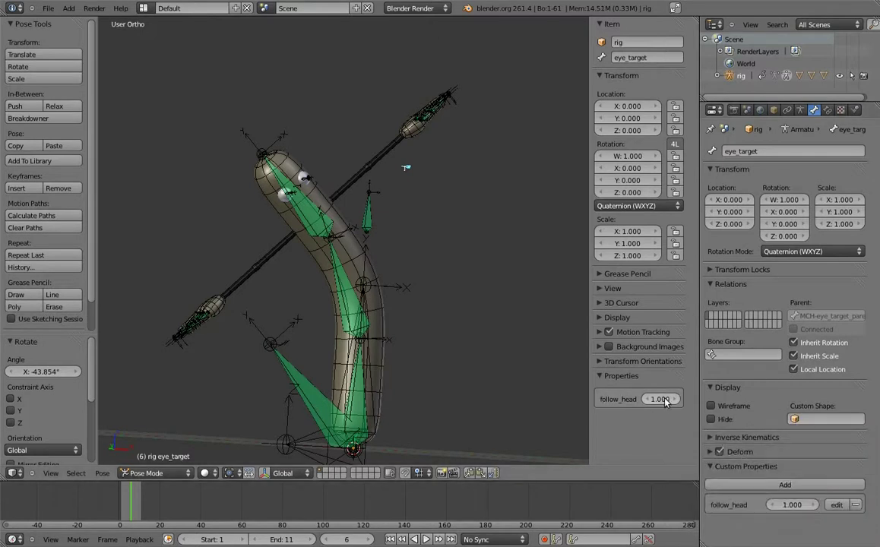
pyautogui.rightClick(646, 399)
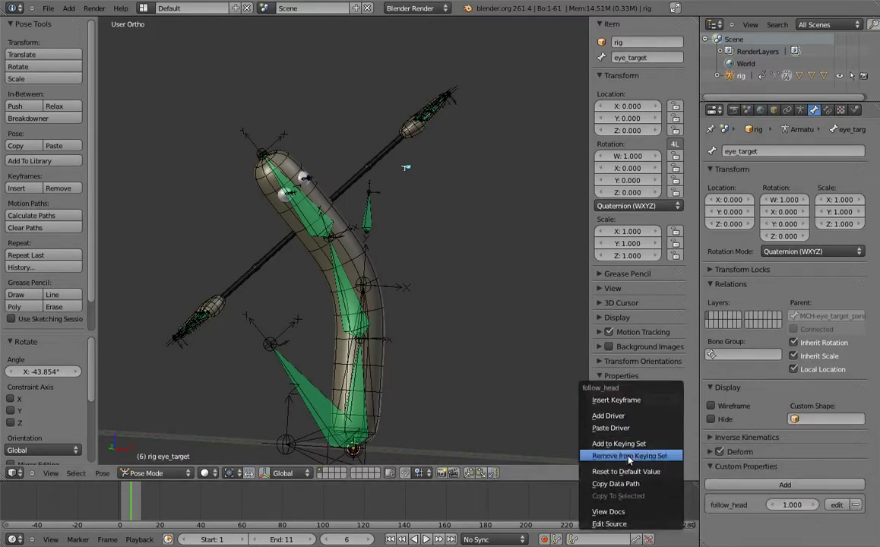
pyautogui.click(615, 485)
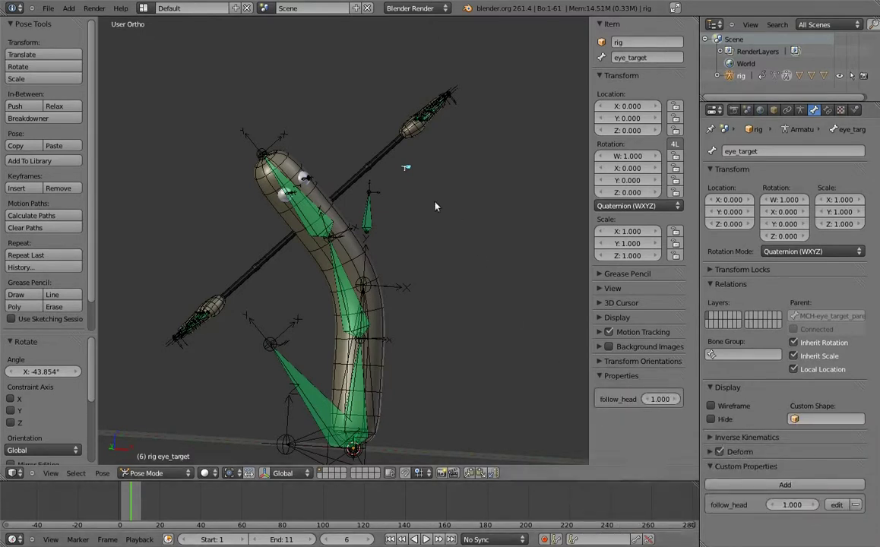
pyautogui.rightClick(368, 201)
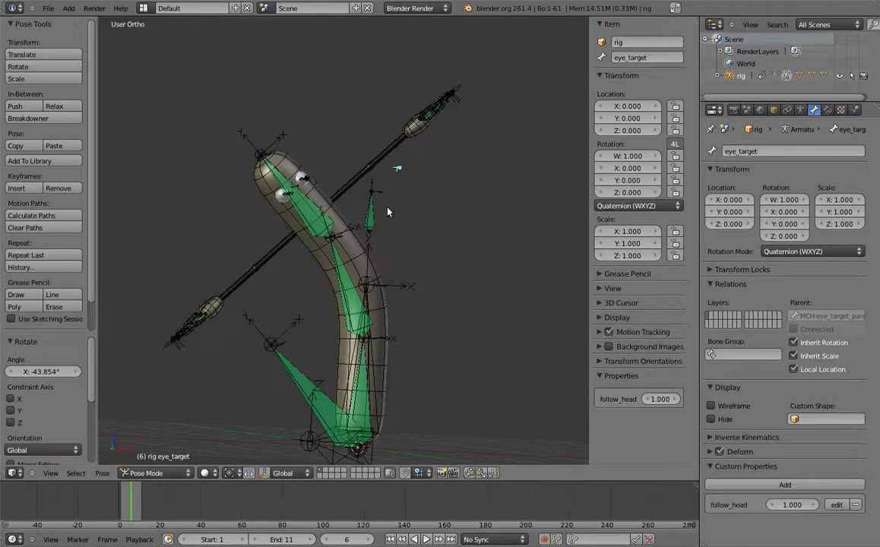
# Step: Add a driver to the Copy Transforms influence and show it in a Drivers editor beside the viewport
pyautogui.click(829, 111)
pyautogui.rightClick(730, 279)
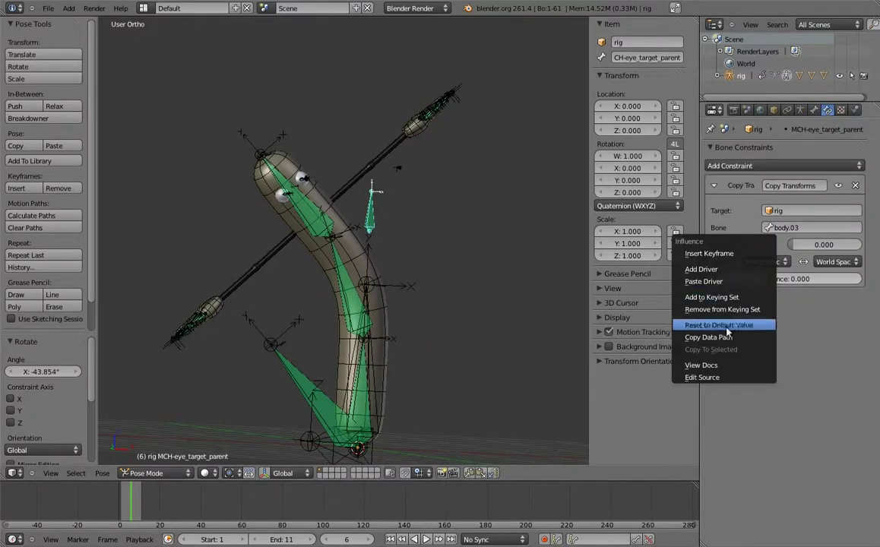
pyautogui.click(722, 270)
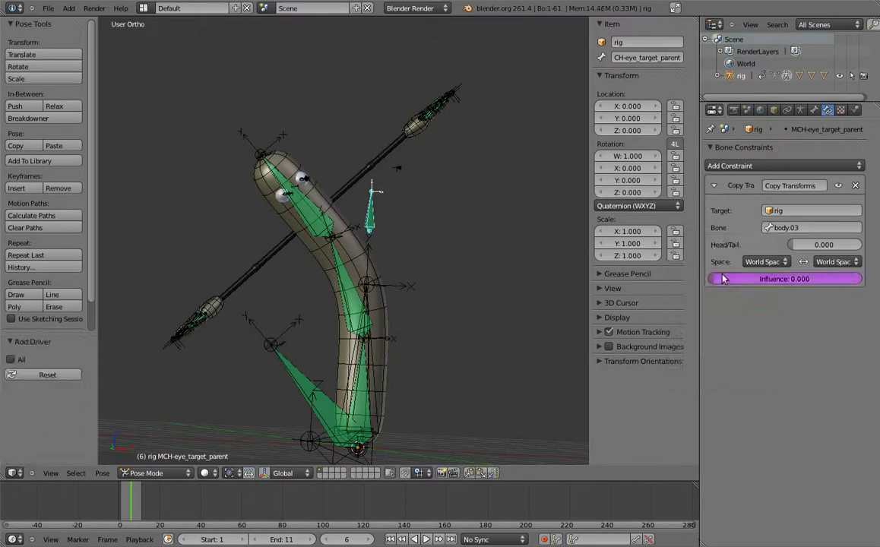
pyautogui.moveTo(697, 17); pyautogui.dragTo(346, 304)
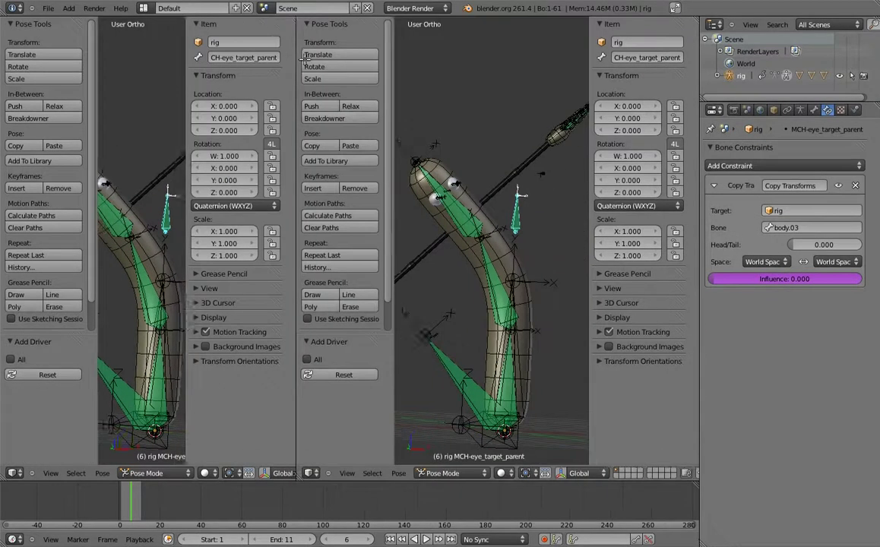
pyautogui.click(13, 473)
pyautogui.click(30, 403)
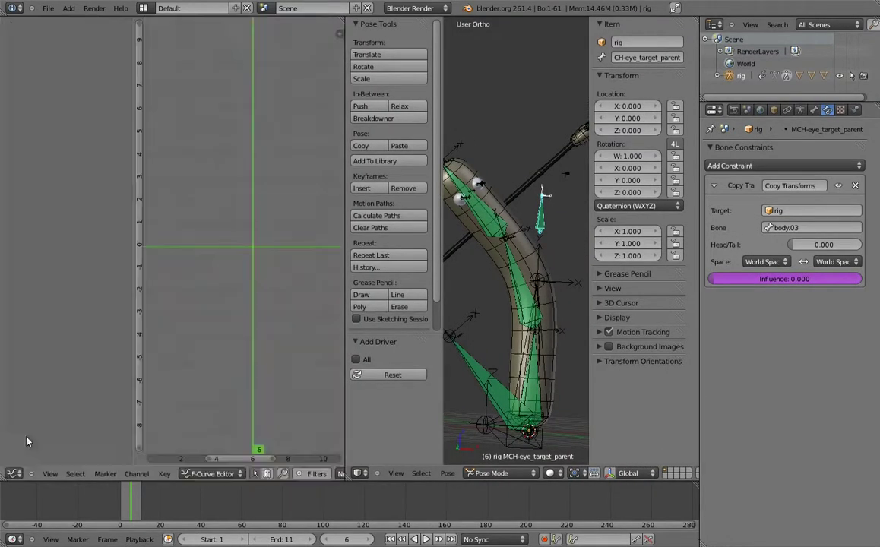
pyautogui.click(211, 477)
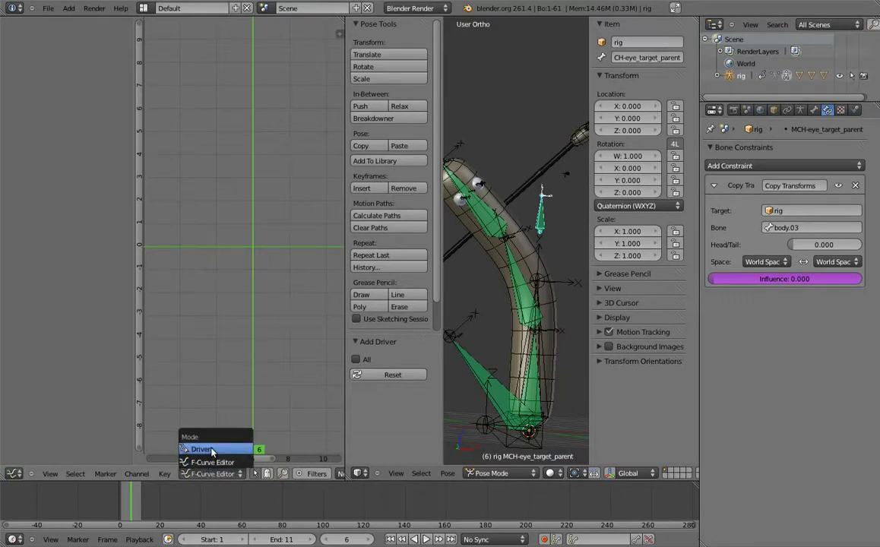
pyautogui.click(201, 450)
pyautogui.click(67, 48)
pyautogui.press('n')
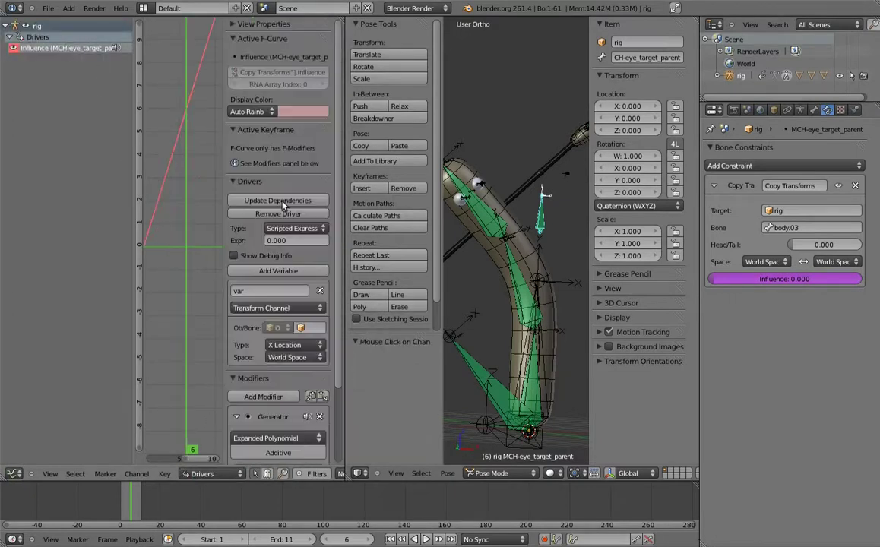
pyautogui.click(233, 38)
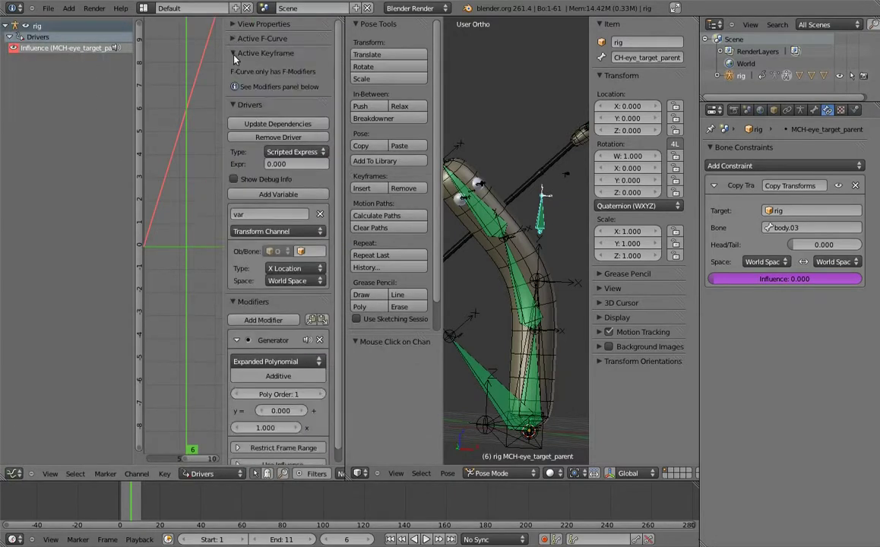
pyautogui.click(233, 54)
# Step: Set the driver to Sum Values with a Single Property variable reading the rig's follow_head
pyautogui.click(288, 114)
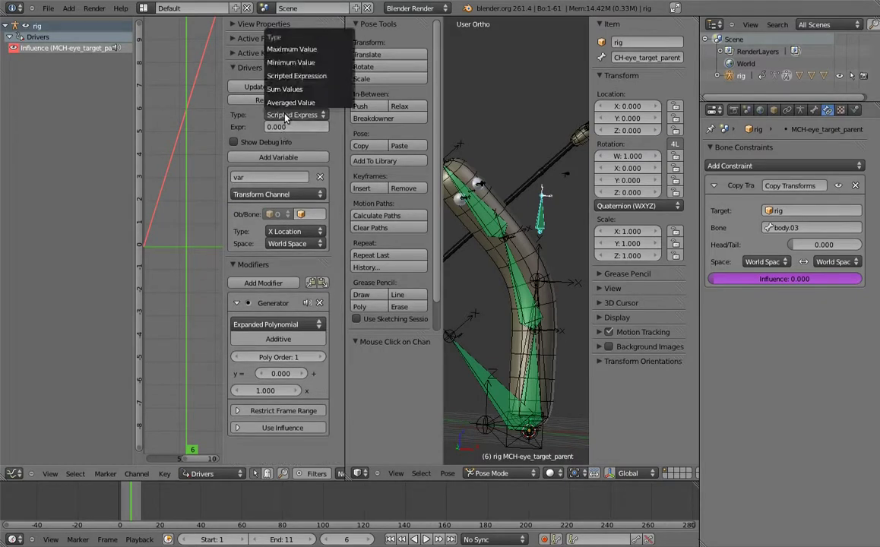
pyautogui.click(262, 88)
pyautogui.click(302, 195)
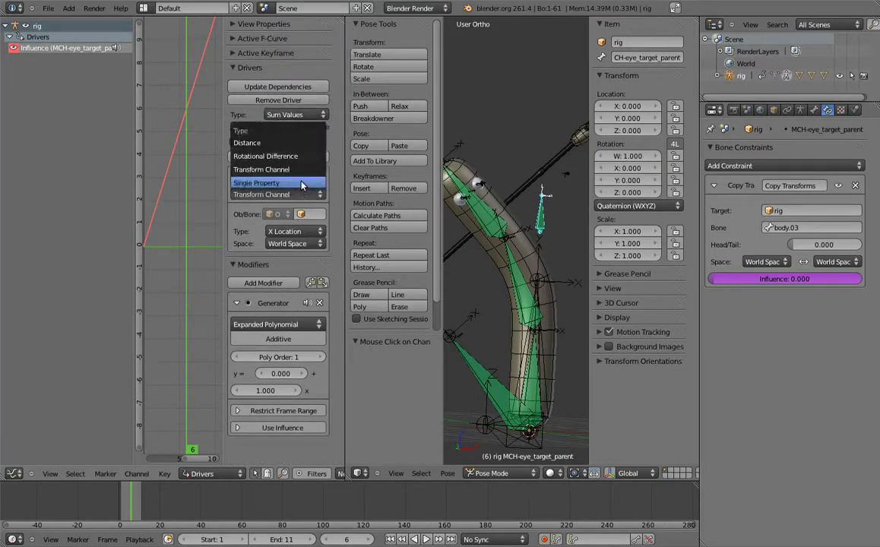
pyautogui.click(272, 182)
pyautogui.click(308, 213)
pyautogui.click(307, 264)
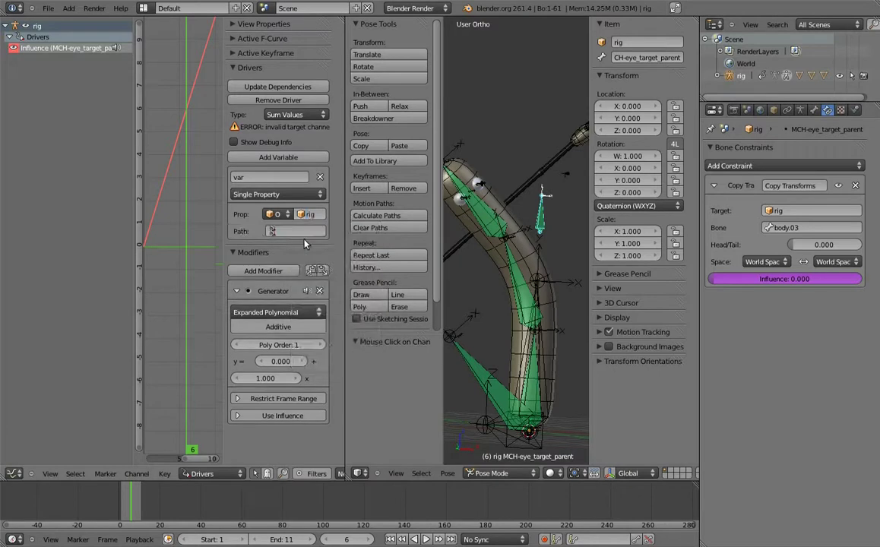
pyautogui.hotkey('ctrl', 'v')
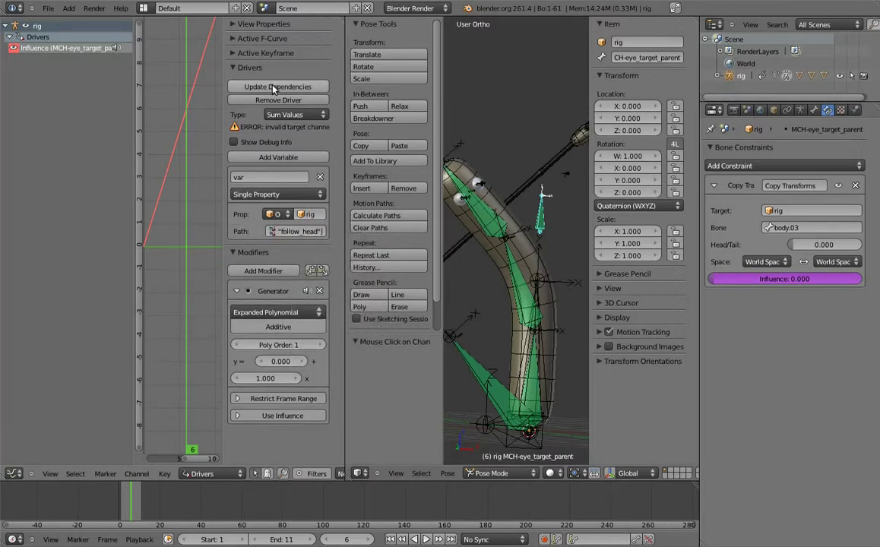
pyautogui.click(278, 86)
pyautogui.moveTo(479, 197); pyautogui.dragTo(512, 191, button='middle')
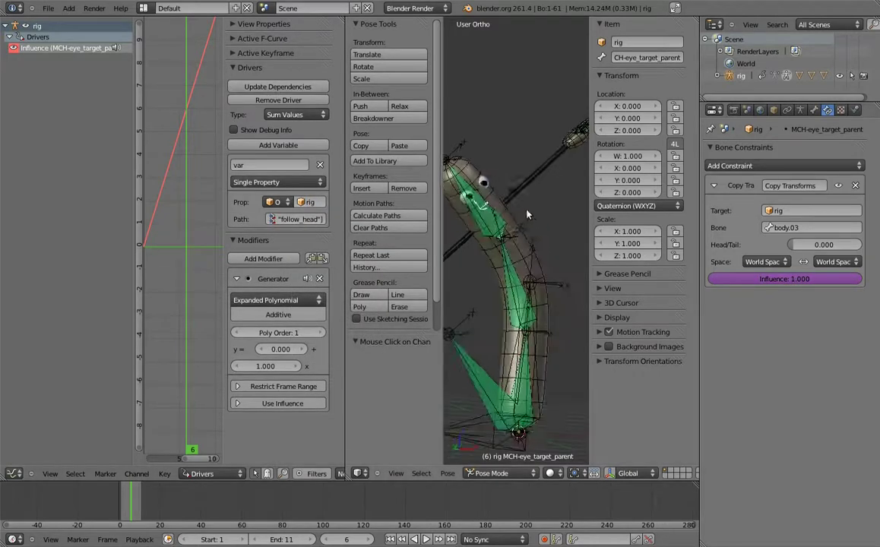
pyautogui.rightClick(512, 192)
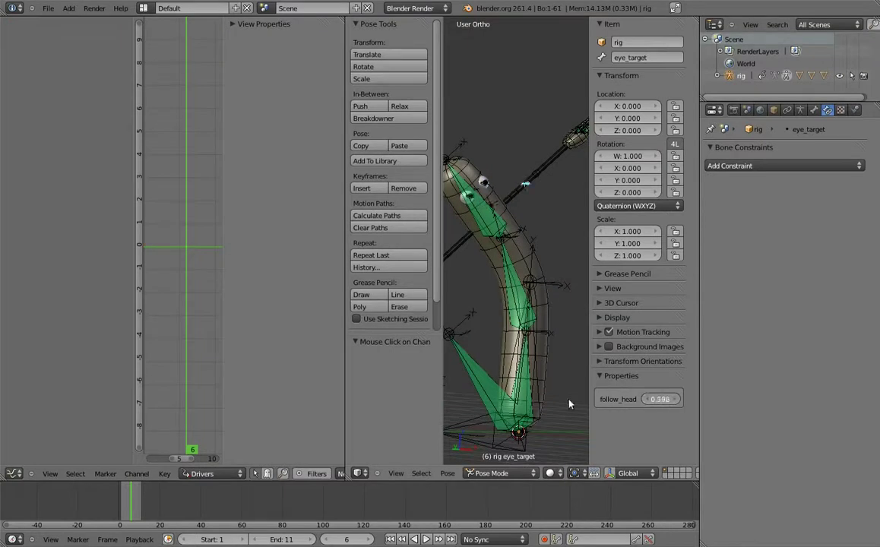
# Step: Test the follow_head slider, widen the 3D view and go to frame 1
pyautogui.moveTo(660, 399); pyautogui.dragTo(821, 413)
pyautogui.moveTo(347, 384); pyautogui.dragTo(260, 383)
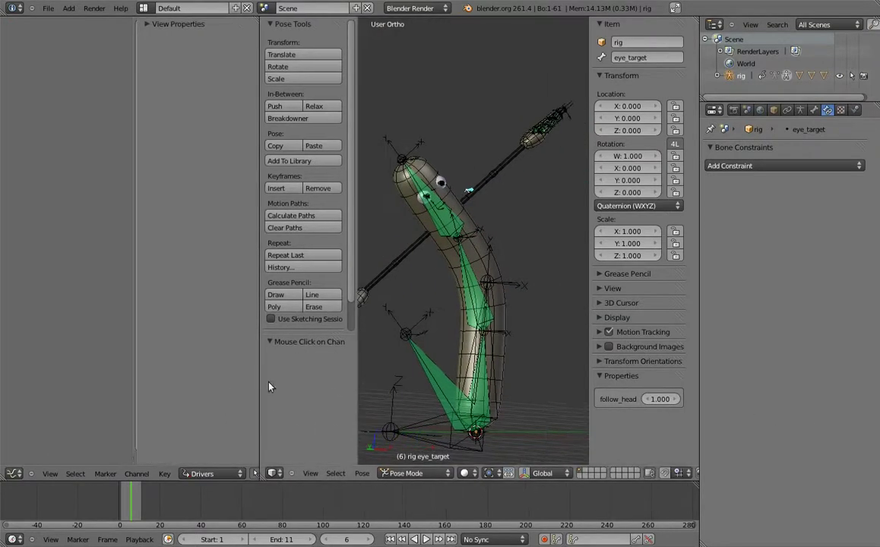
pyautogui.click(353, 540)
pyautogui.write('1')
pyautogui.press('Return')
# Step: Key the rest rotation of eye.L and eye.R at frame 1
pyautogui.press('a')
pyautogui.press('a')
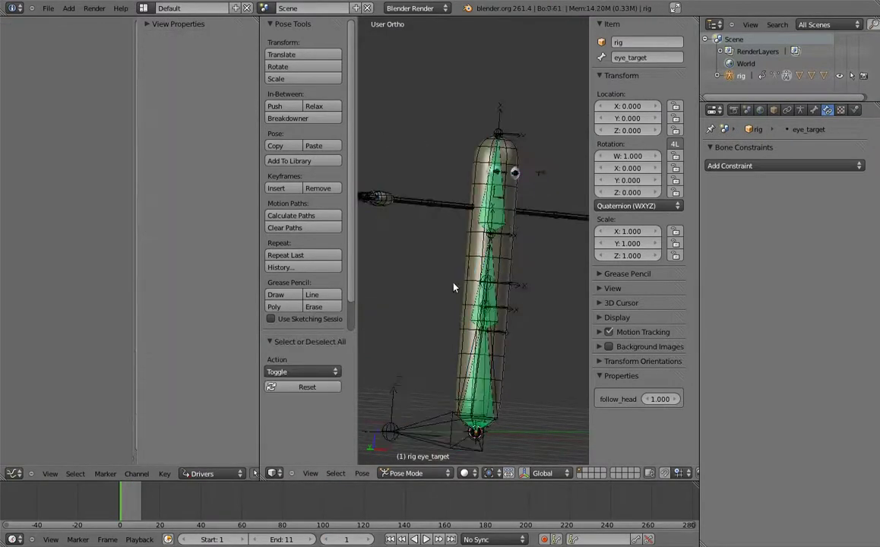
pyautogui.press('KP_7')
pyautogui.keyDown('shift'); pyautogui.moveTo(422, 312); pyautogui.dragTo(471, 275, button='middle'); pyautogui.keyUp('shift')
pyautogui.scroll(5, 471, 275)
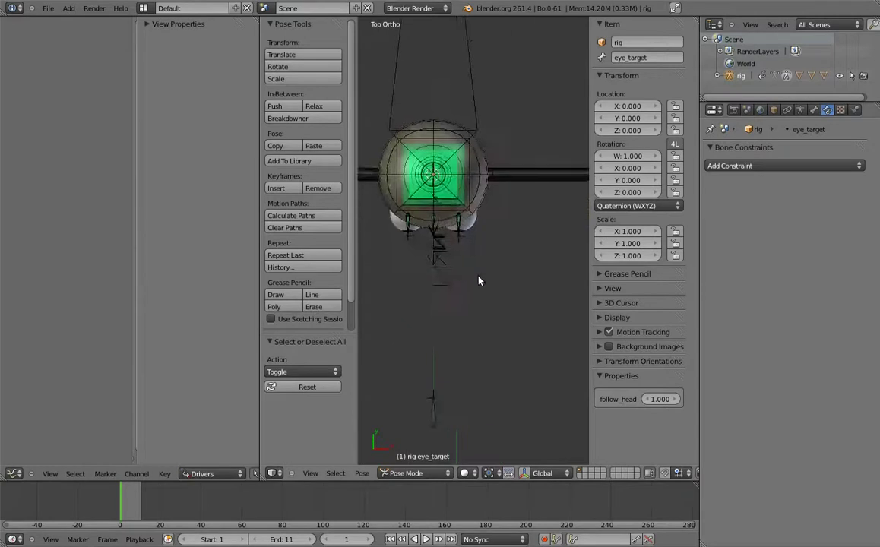
pyautogui.scroll(3, 471, 275)
pyautogui.scroll(1, 494, 296)
pyautogui.scroll(2, 533, 243)
pyautogui.rightClick(553, 250)
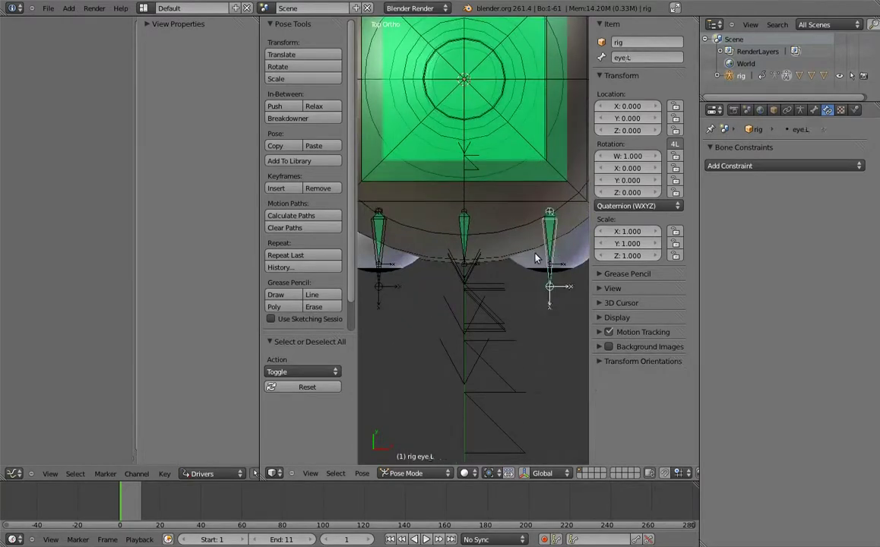
pyautogui.keyDown('shift'); pyautogui.rightClick(382, 287); pyautogui.keyUp('shift')
pyautogui.press('i')
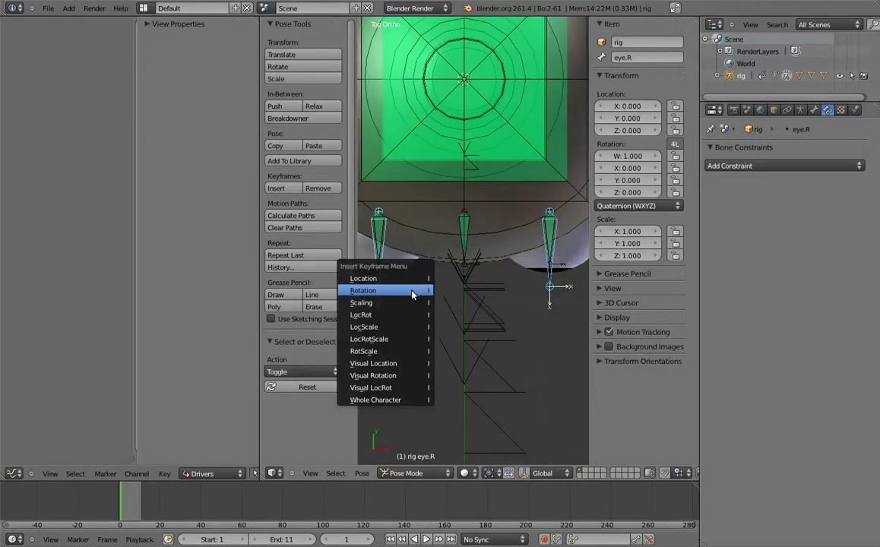
pyautogui.click(409, 293)
# Step: At frame 11, rotate both eye bones 90° inward and key their rotation
pyautogui.click(352, 538)
pyautogui.press('Return')
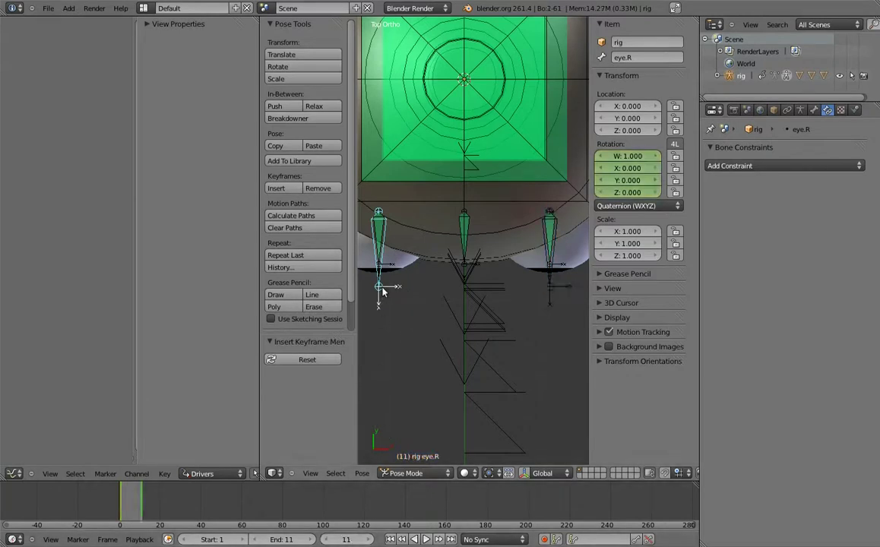
pyautogui.press('r')
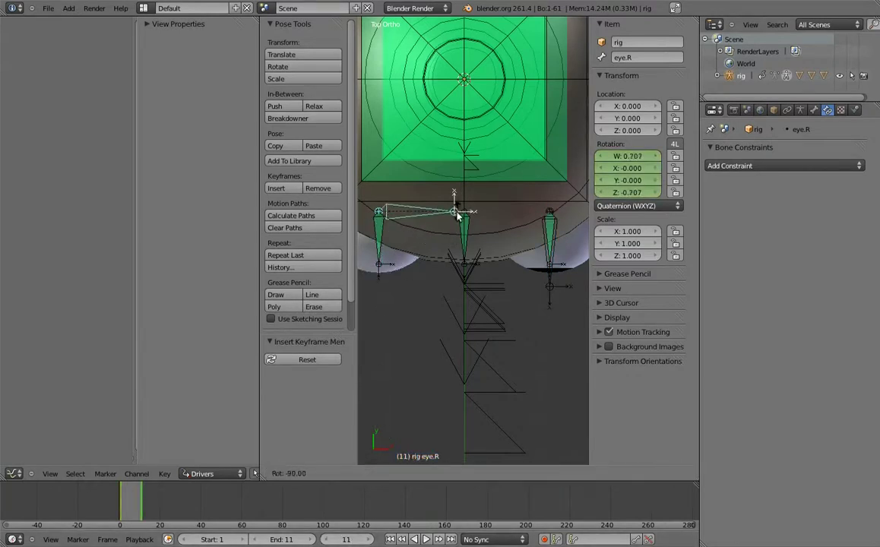
pyautogui.press('Return')
pyautogui.rightClick(552, 285)
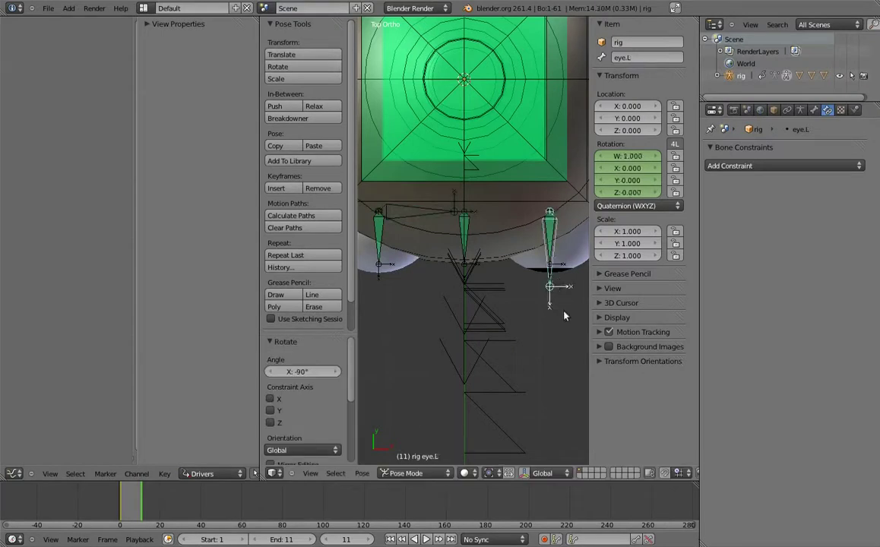
pyautogui.press('r')
pyautogui.press('Return')
pyautogui.rightClick(436, 215)
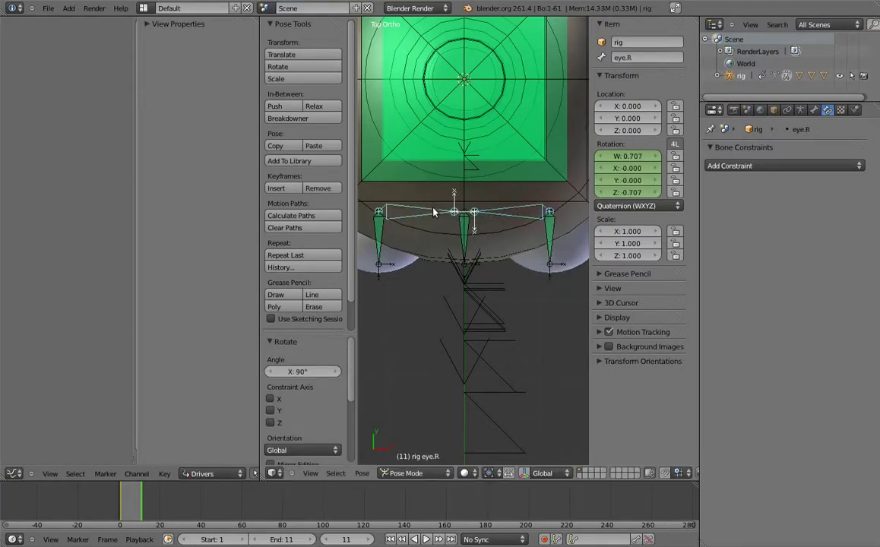
pyautogui.press('i')
pyautogui.click(431, 211)
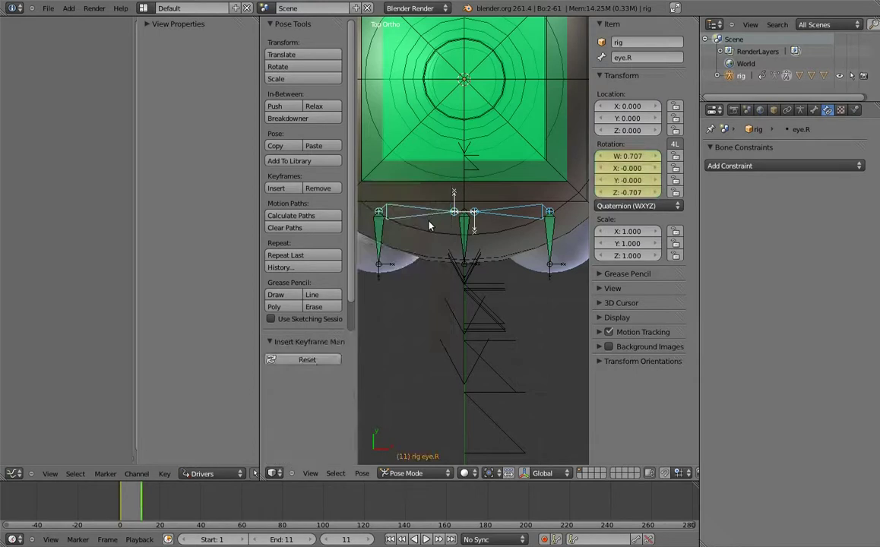
pyautogui.click(14, 474)
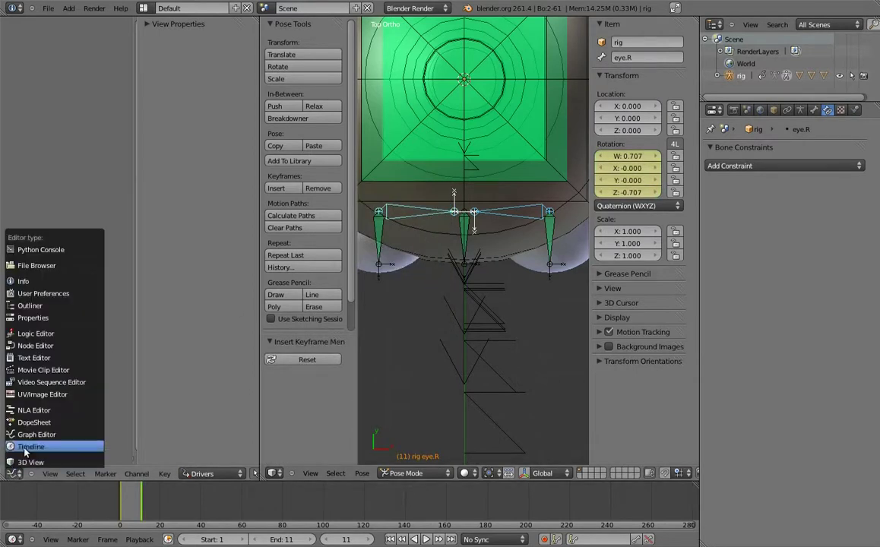
# Step: In the Dope Sheet's Action Editor, make the eye keyframes Linear
pyautogui.click(34, 422)
pyautogui.click(202, 473)
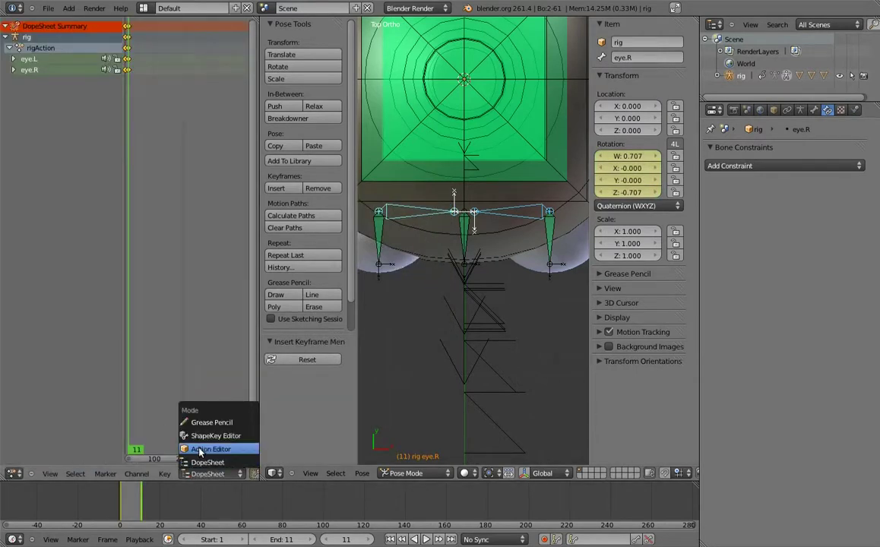
pyautogui.click(207, 448)
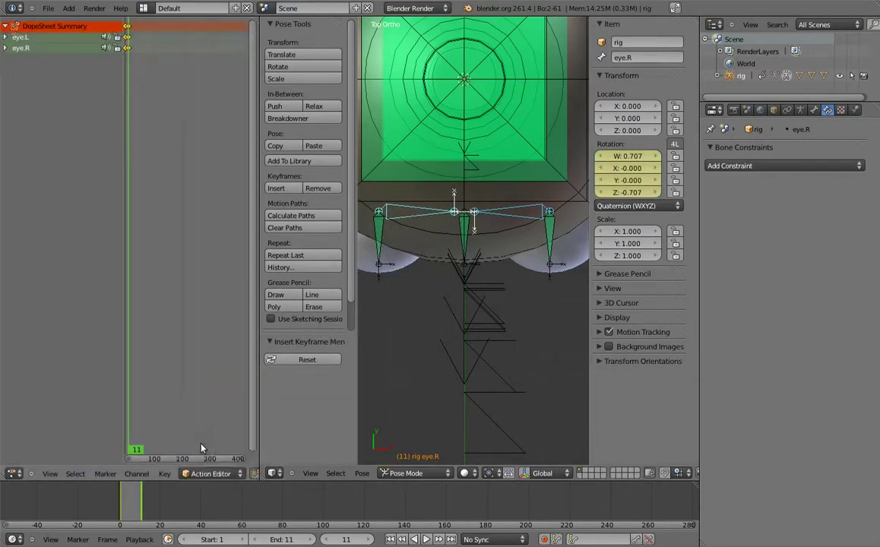
pyautogui.press('t')
pyautogui.click(150, 63)
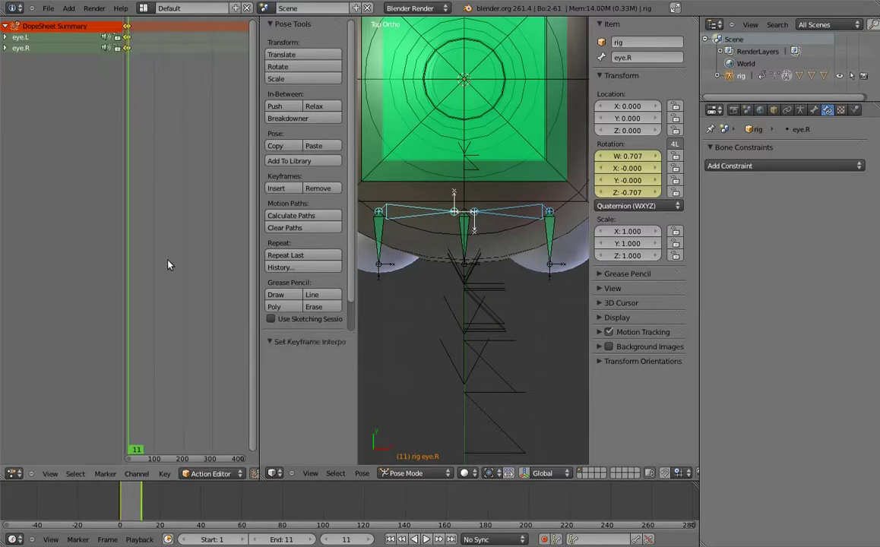
# Step: Rename rigAction to eye_cross and unlink it from the rig
pyautogui.scroll(-5, 184, 475)
pyautogui.doubleClick(194, 475)
pyautogui.write('eye')
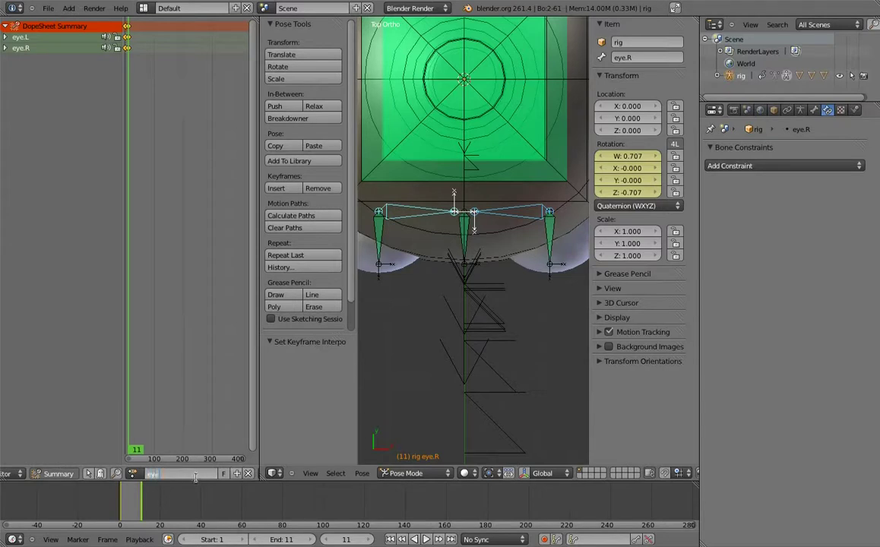
pyautogui.write('_cross')
pyautogui.press('Return')
pyautogui.click(250, 474)
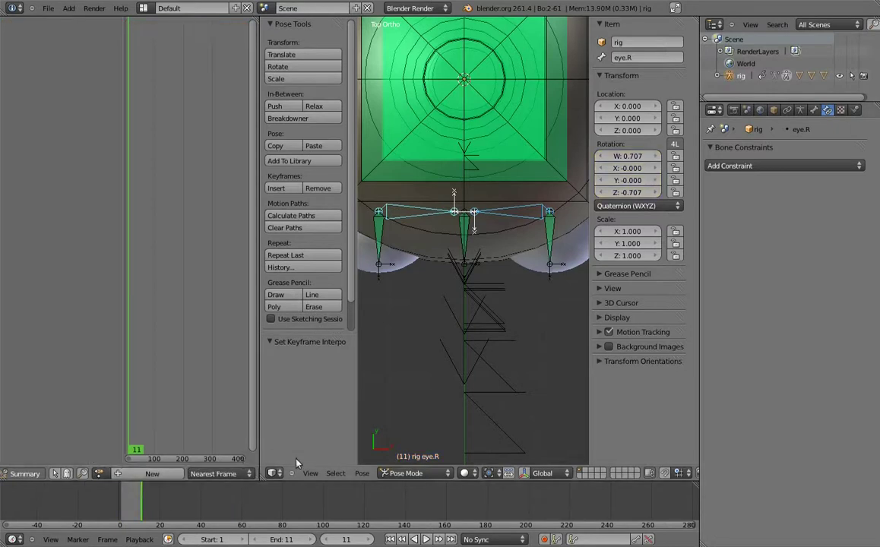
pyautogui.moveTo(261, 476); pyautogui.dragTo(152, 304)
# Step: Clear the eye rotations and add an Action constraint on eye.R targeting eye_target
pyautogui.hotkey('alt', 'r')
pyautogui.press('a')
pyautogui.moveTo(366, 260)
pyautogui.mouseDown(button='middle')
pyautogui.moveTo(360, 245)
pyautogui.moveTo(333, 417)
pyautogui.mouseUp(button='middle')
pyautogui.press('KP_1')
pyautogui.scroll(-2, 368, 190)
pyautogui.moveTo(368, 190)
pyautogui.mouseDown(button='middle')
pyautogui.moveTo(360, 295)
pyautogui.moveTo(240, 320)
pyautogui.mouseUp(button='middle')
pyautogui.rightClick(194, 354)
pyautogui.moveTo(195, 354)
pyautogui.mouseDown(button='middle')
pyautogui.moveTo(299, 238)
pyautogui.moveTo(335, 214)
pyautogui.mouseUp(button='middle')
pyautogui.rightClick(335, 214)
pyautogui.rightClick(312, 204)
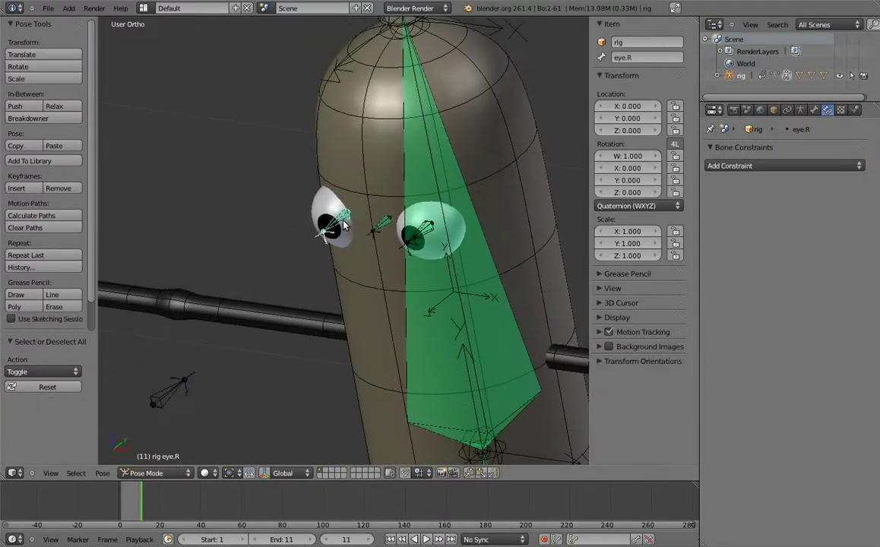
pyautogui.rightClick(348, 228)
pyautogui.hotkey('ctrl', 'shift', 'c')
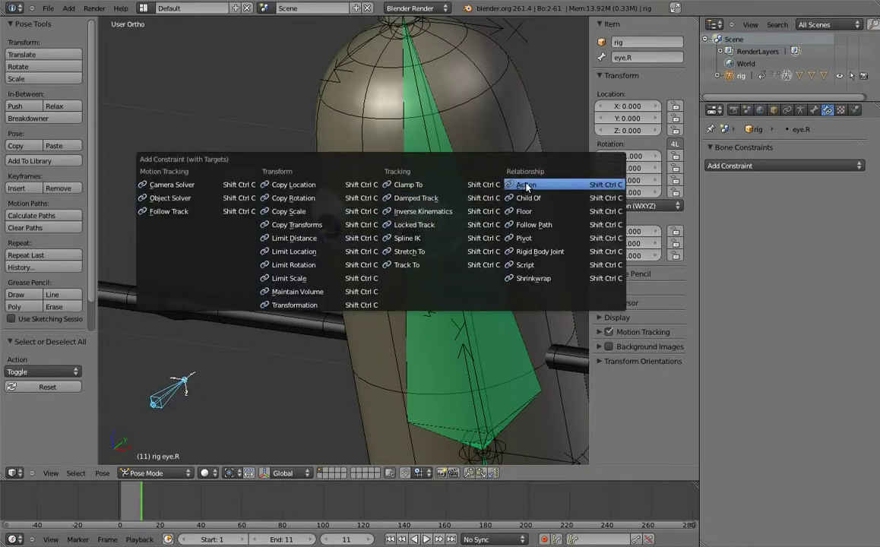
pyautogui.click(475, 168)
# Step: Set the constraint to action eye_cross, driven by X Scale in Local Space
pyautogui.click(825, 258)
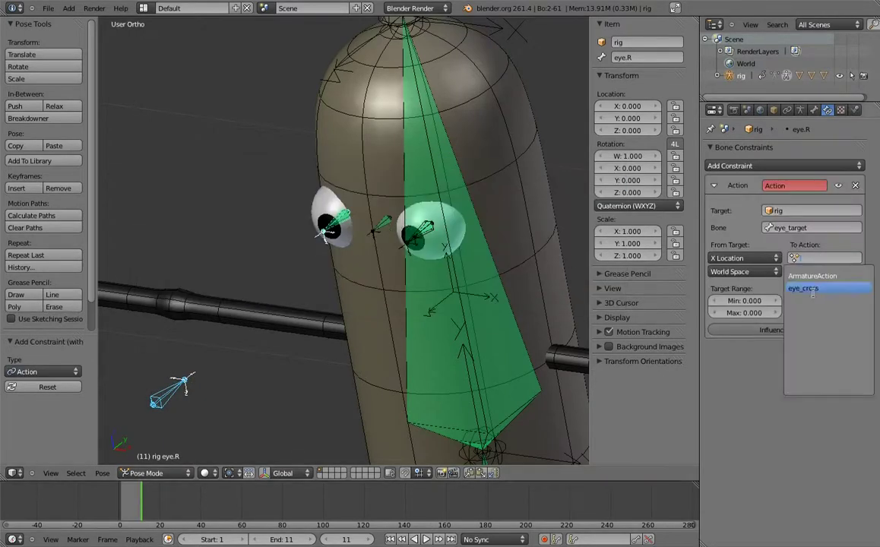
pyautogui.click(749, 263)
pyautogui.click(745, 259)
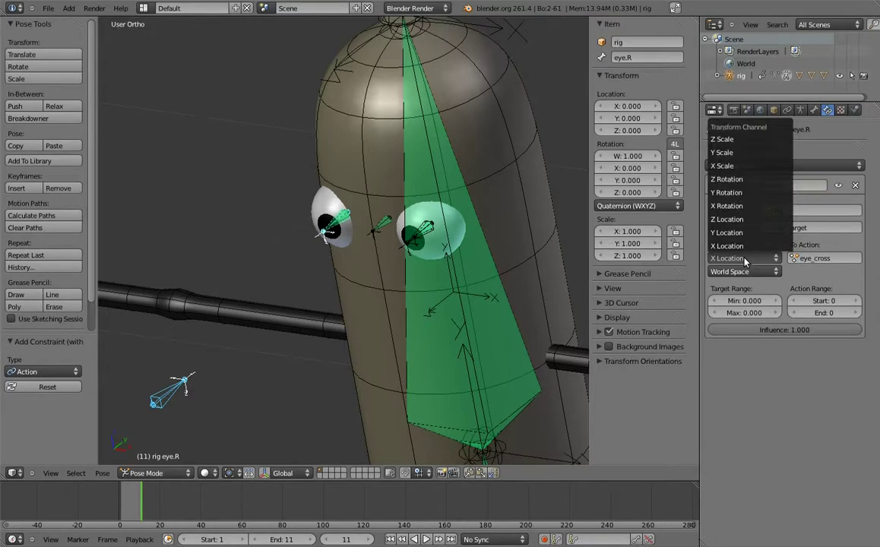
pyautogui.click(726, 166)
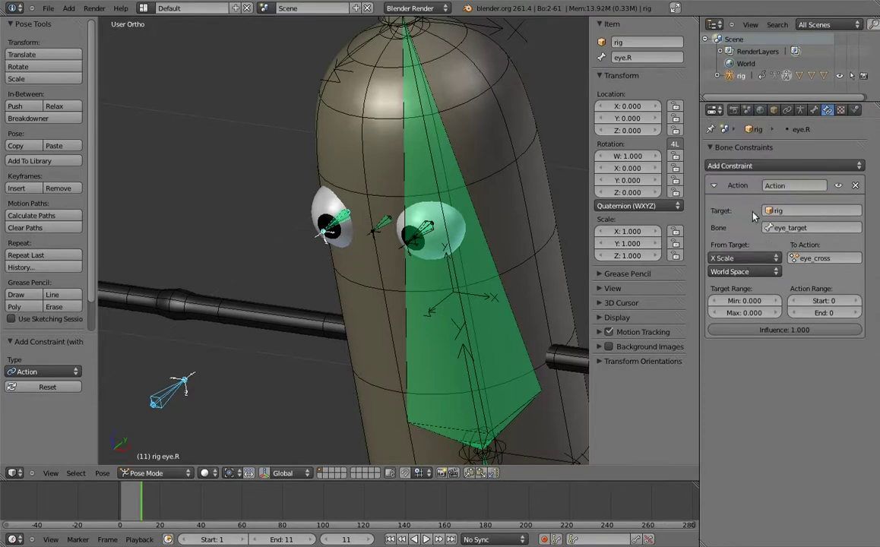
pyautogui.click(754, 273)
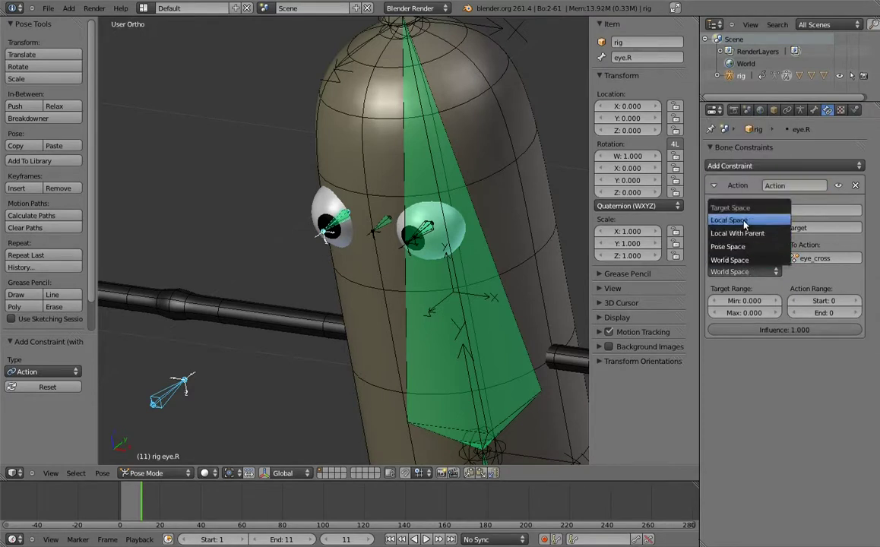
pyautogui.click(744, 220)
# Step: Set the target range Min 1, Max 0.5 and action frames 1 to 11
pyautogui.click(758, 301)
pyautogui.write('1')
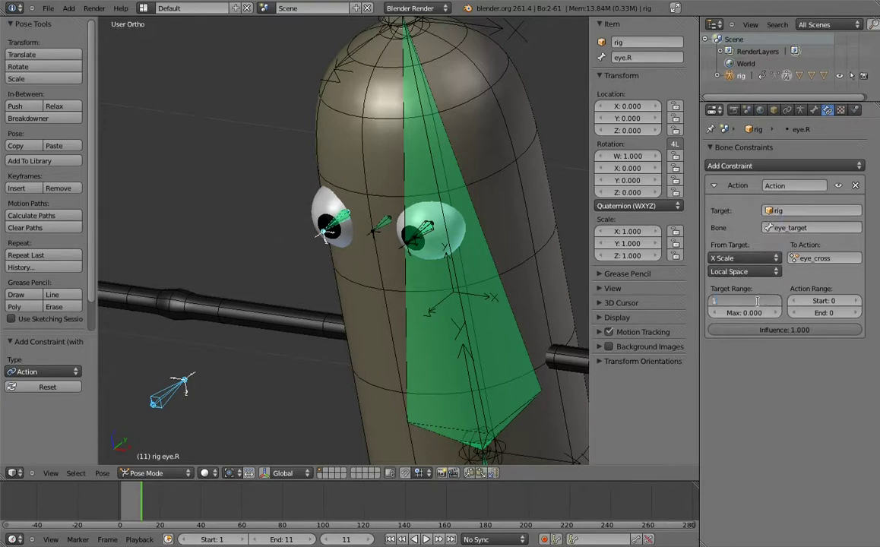
pyautogui.press('Return')
pyautogui.click(755, 314)
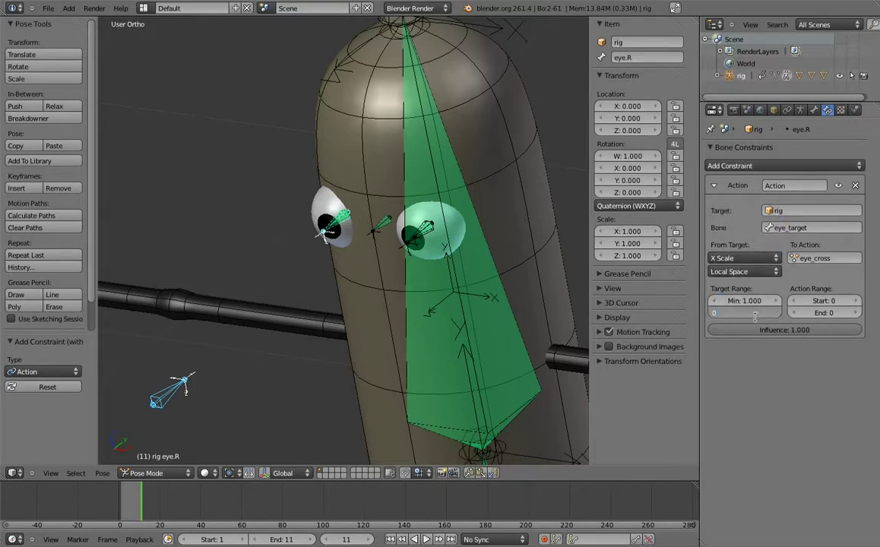
pyautogui.write('.5')
pyautogui.press('Return')
pyautogui.click(824, 301)
pyautogui.write('1')
pyautogui.press('Return')
pyautogui.click(836, 312)
pyautogui.write('11')
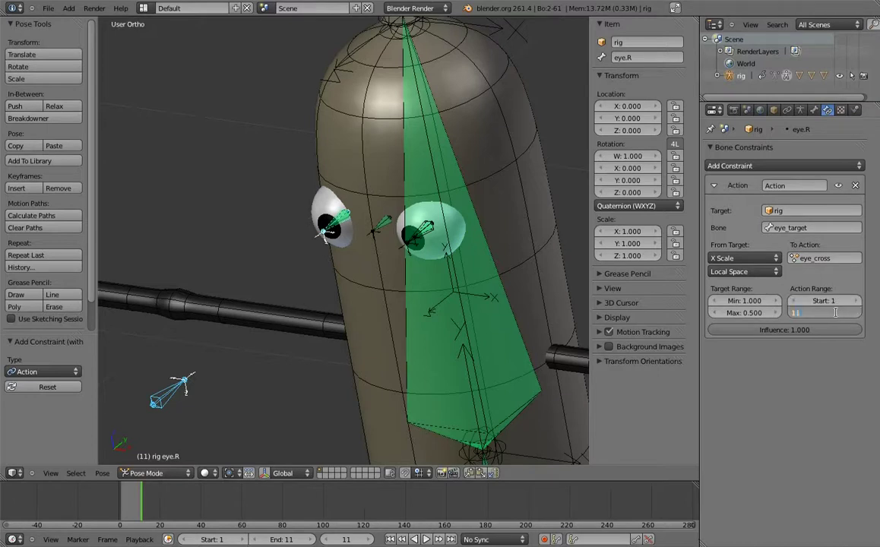
pyautogui.press('Return')
# Step: Test-scale eye_target to check the crossing, then select eye.L and eye.R
pyautogui.rightClick(175, 397)
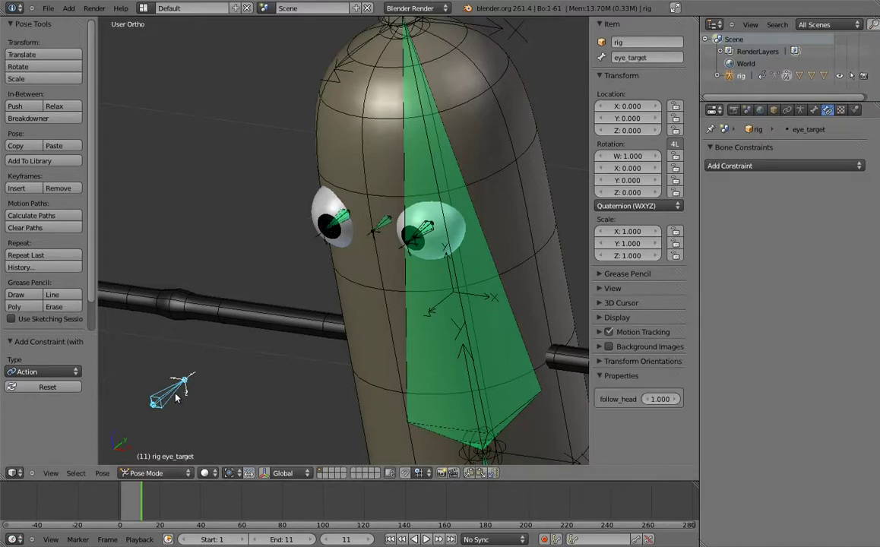
pyautogui.press('s')
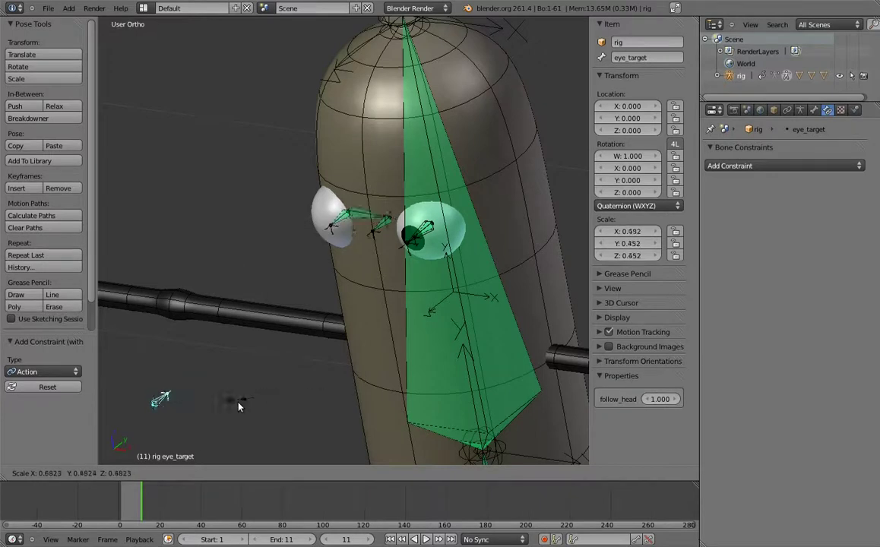
pyautogui.rightClick(351, 388)
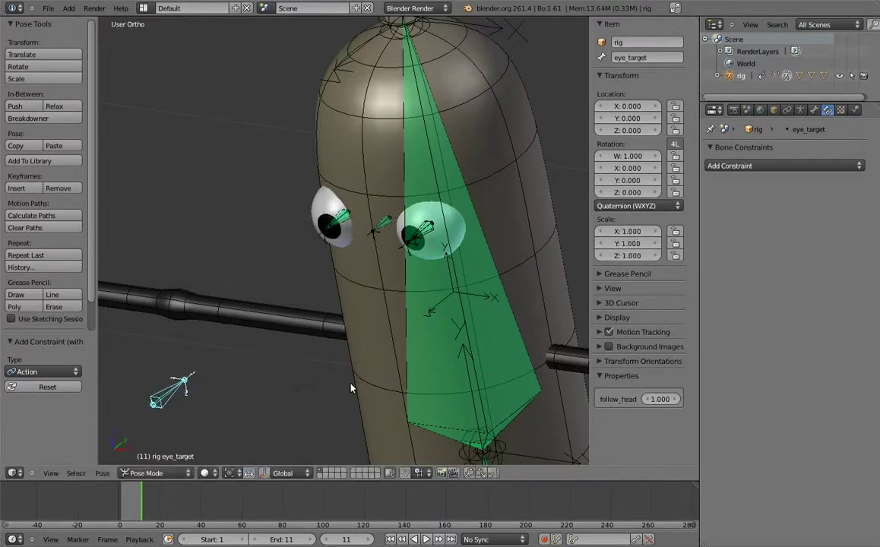
pyautogui.scroll(5, 365, 259)
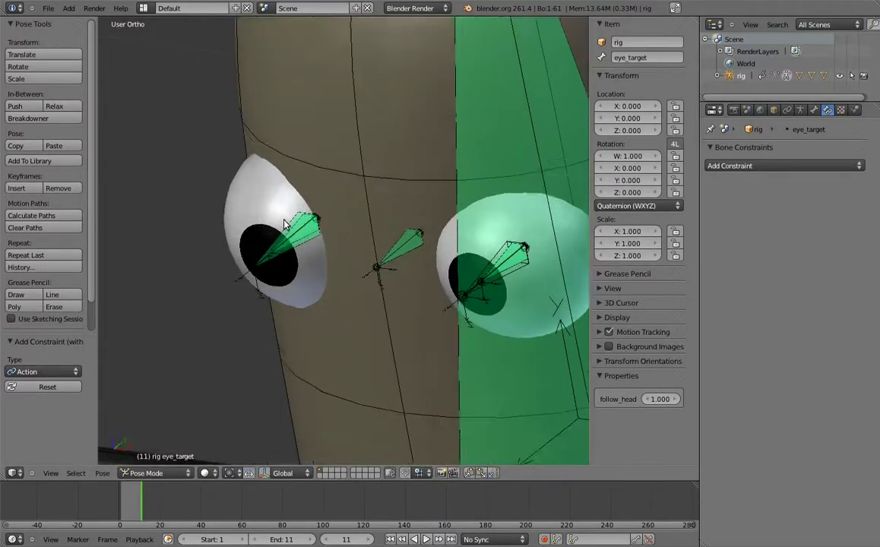
pyautogui.rightClick(255, 275)
pyautogui.rightClick(502, 281)
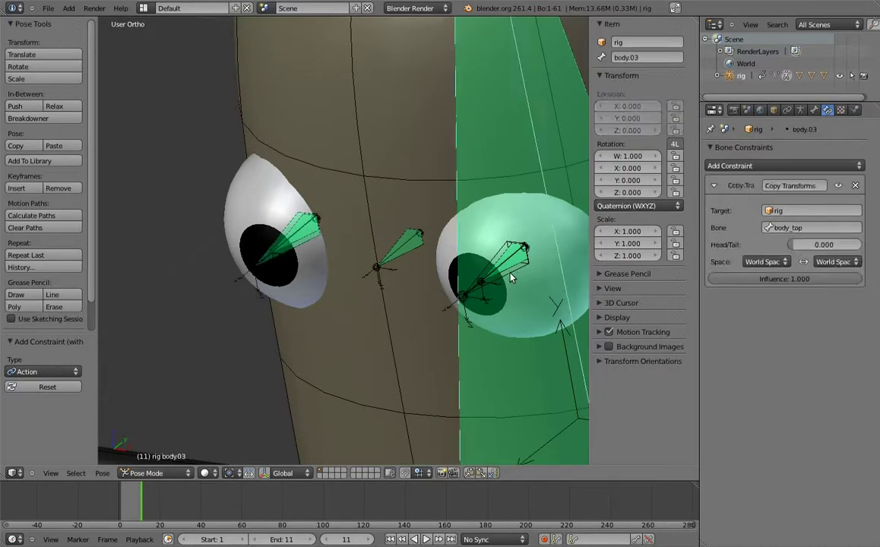
pyautogui.rightClick(454, 251)
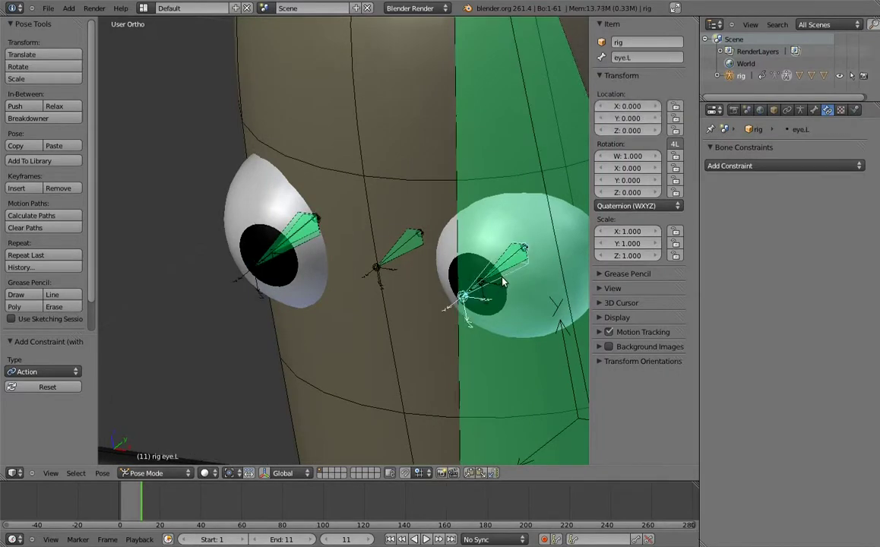
pyautogui.rightClick(288, 228)
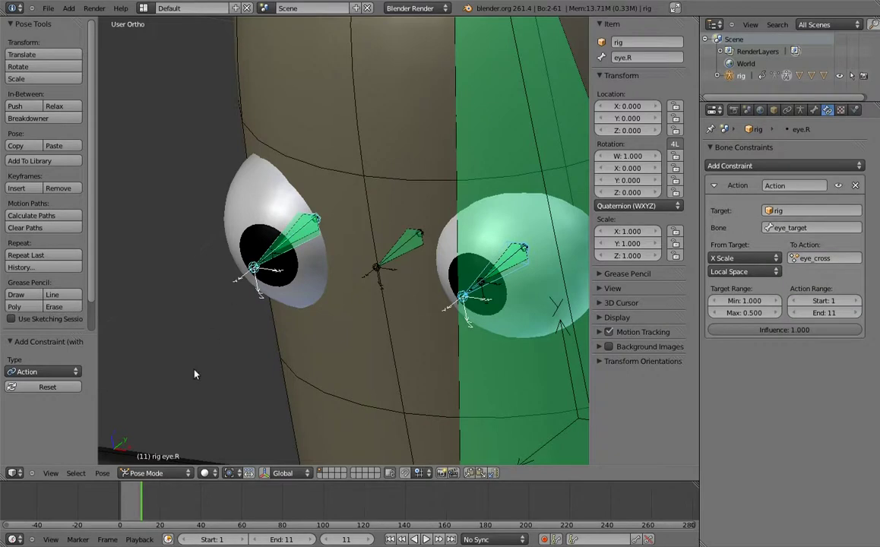
pyautogui.click(102, 472)
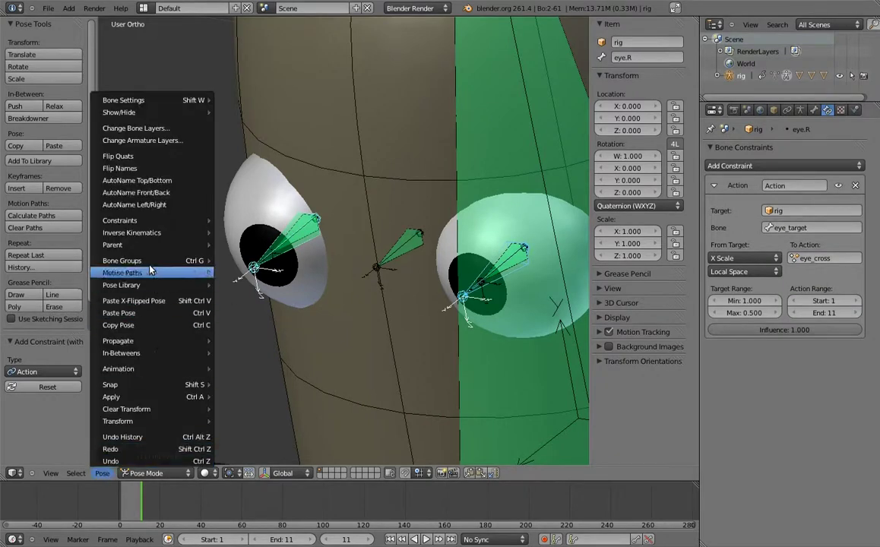
pyautogui.moveTo(120, 221)
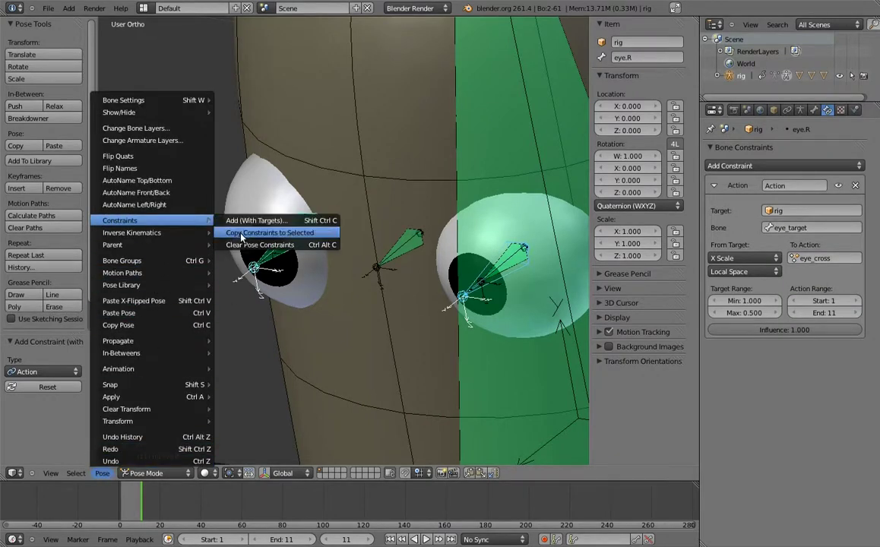
pyautogui.click(269, 232)
pyautogui.moveTo(228, 248); pyautogui.dragTo(220, 352, button='middle')
pyautogui.scroll(-3, 221, 352)
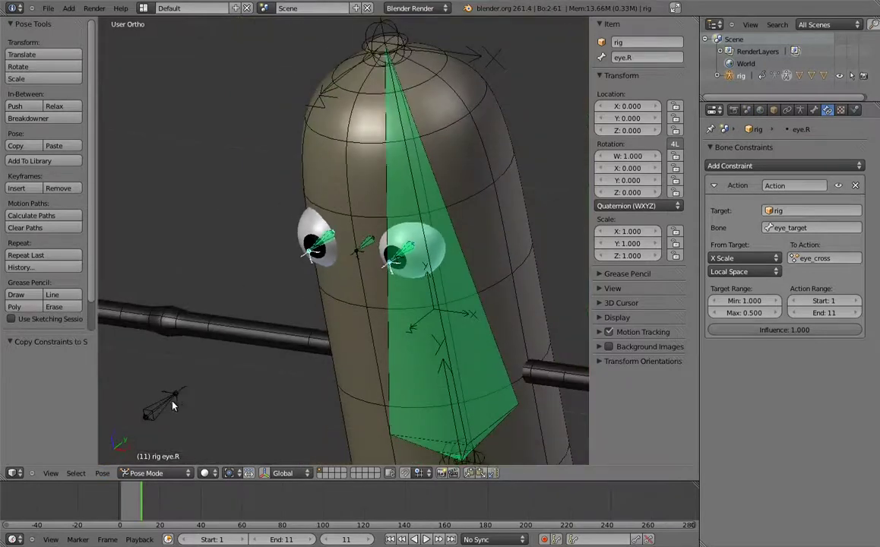
pyautogui.rightClick(156, 408)
pyautogui.press('s')
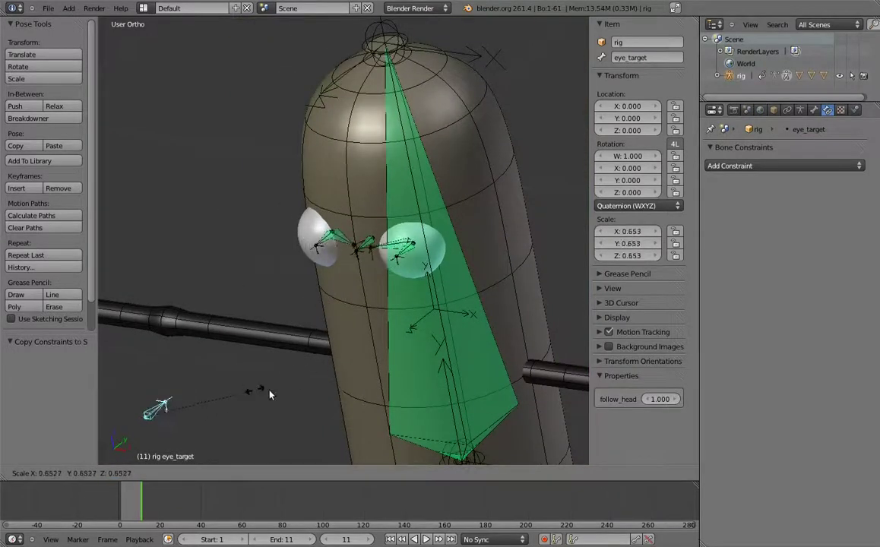
pyautogui.press('Escape')
pyautogui.moveTo(675, 243); pyautogui.dragTo(675, 255)
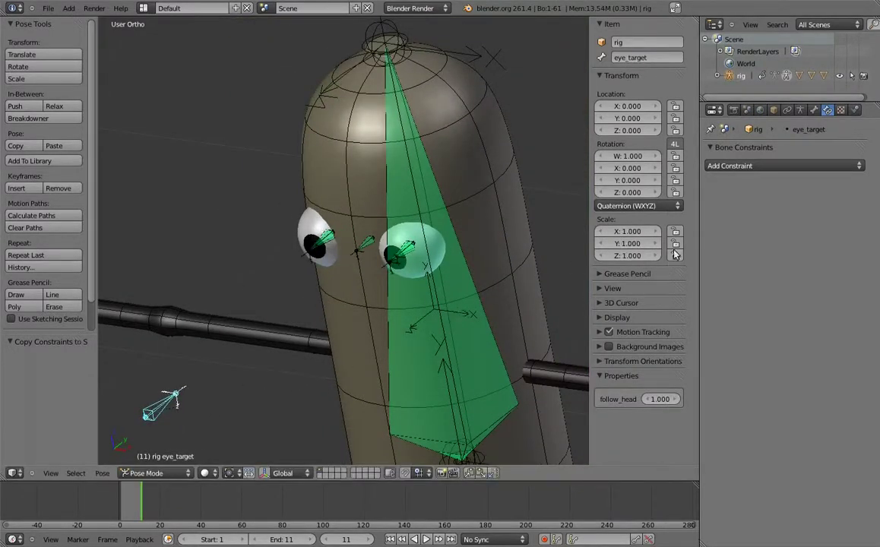
pyautogui.scroll(2, 339, 242)
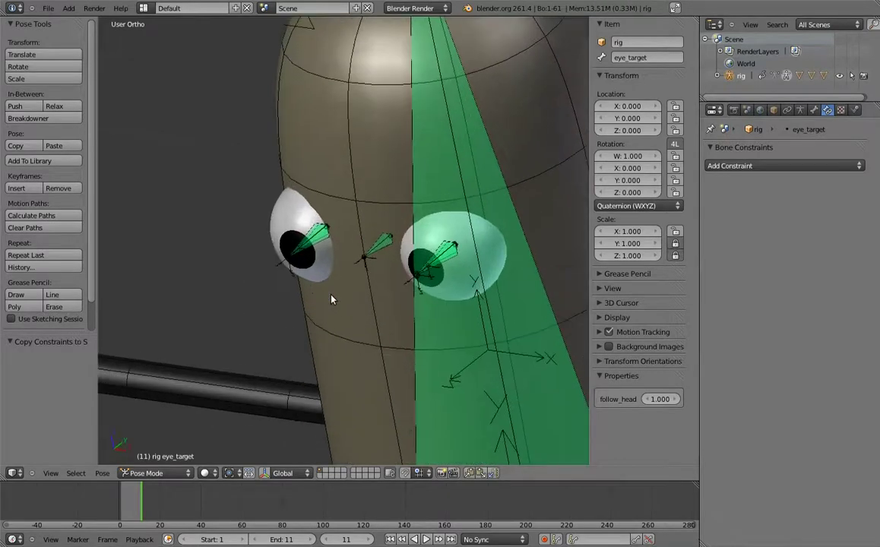
pyautogui.rightClick(291, 260)
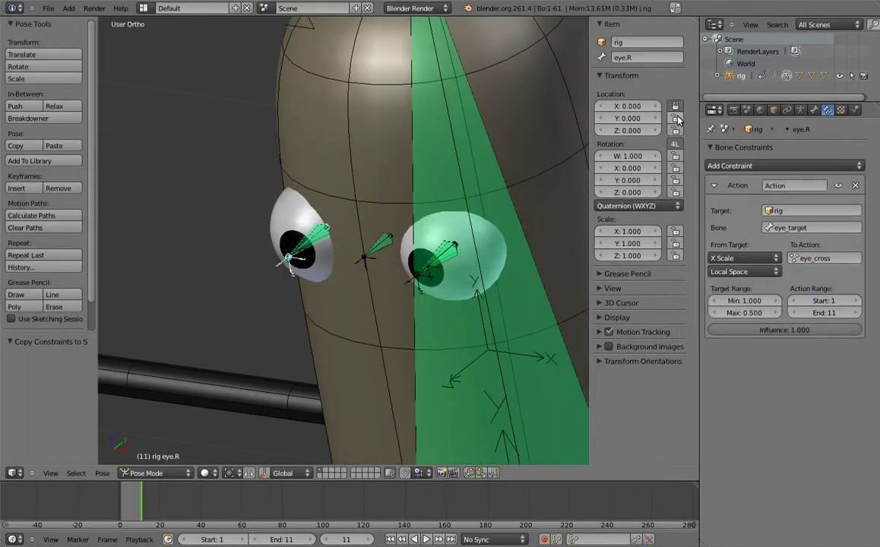
pyautogui.rightClick(440, 247)
pyautogui.rightClick(439, 247)
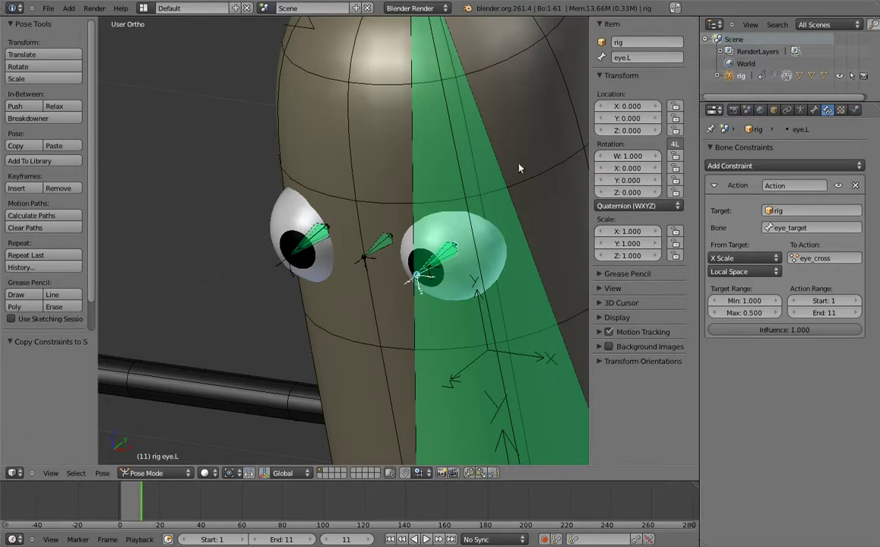
pyautogui.scroll(-3, 418, 321)
pyautogui.moveTo(419, 322); pyautogui.dragTo(367, 254, button='middle')
pyautogui.press('a')
pyautogui.rightClick(396, 225)
pyautogui.press('KP_1')
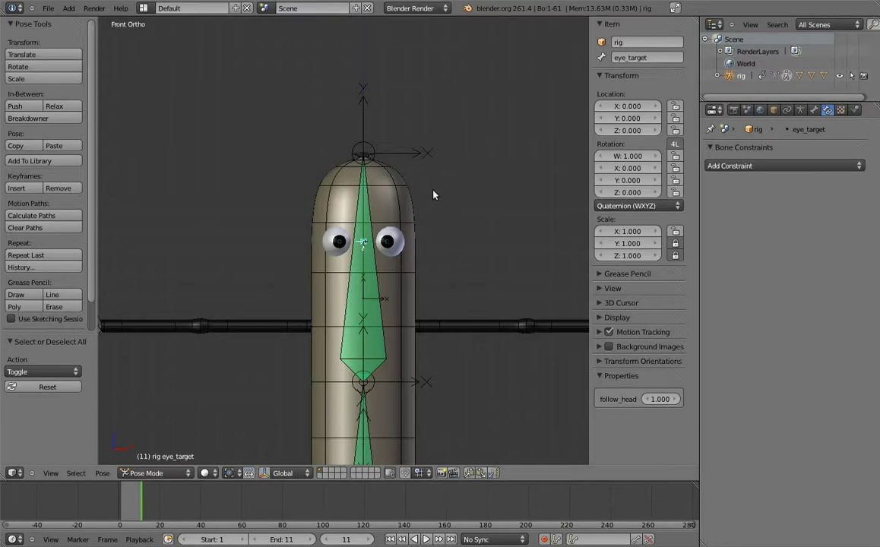
# Step: In wireframe, move body.01–03, body_top and MCH-eye_target_parent onto a hidden bone layer
pyautogui.moveTo(432, 197); pyautogui.dragTo(410, 236, button='middle')
pyautogui.rightClick(421, 267)
pyautogui.press('z')
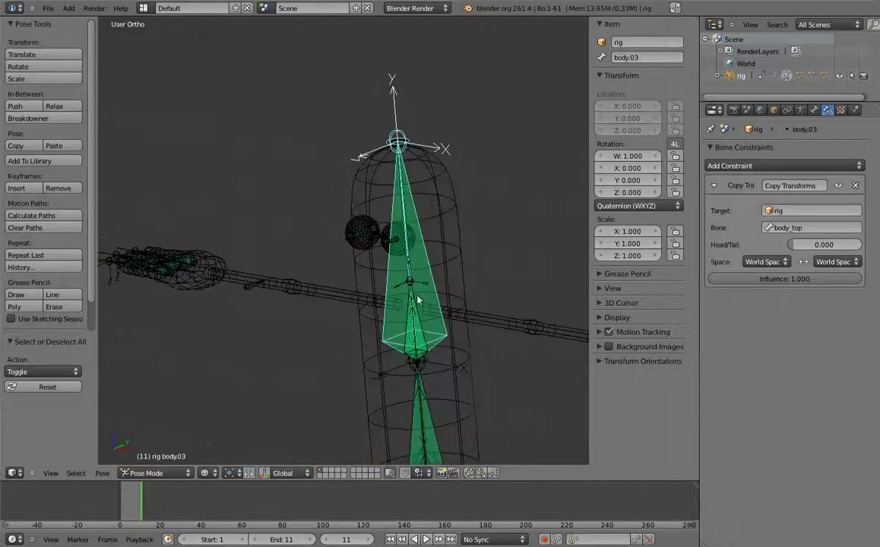
pyautogui.rightClick(421, 266)
pyautogui.keyDown('shift'); pyautogui.scroll(-5, 417, 281); pyautogui.keyUp('shift')
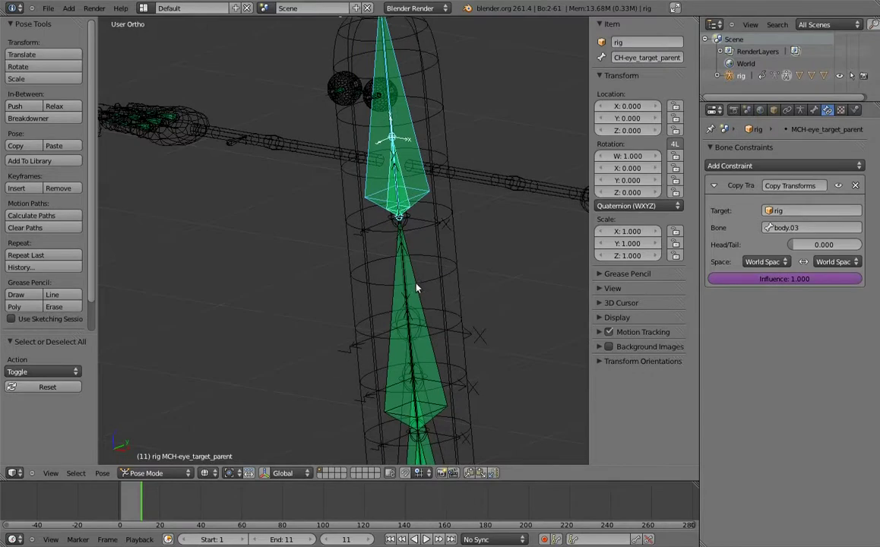
pyautogui.rightClick(415, 286)
pyautogui.scroll(2, 414, 173)
pyautogui.scroll(2, 419, 148)
pyautogui.scroll(2, 429, 239)
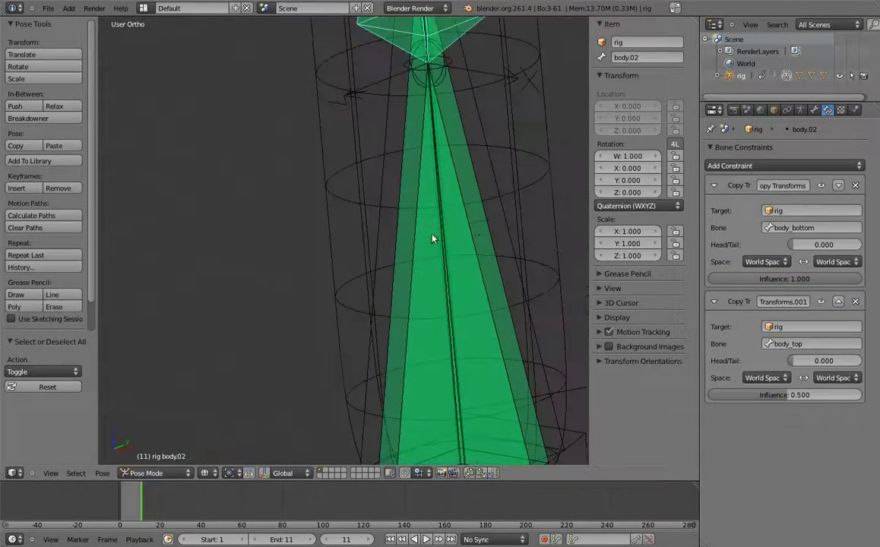
pyautogui.rightClick(471, 232)
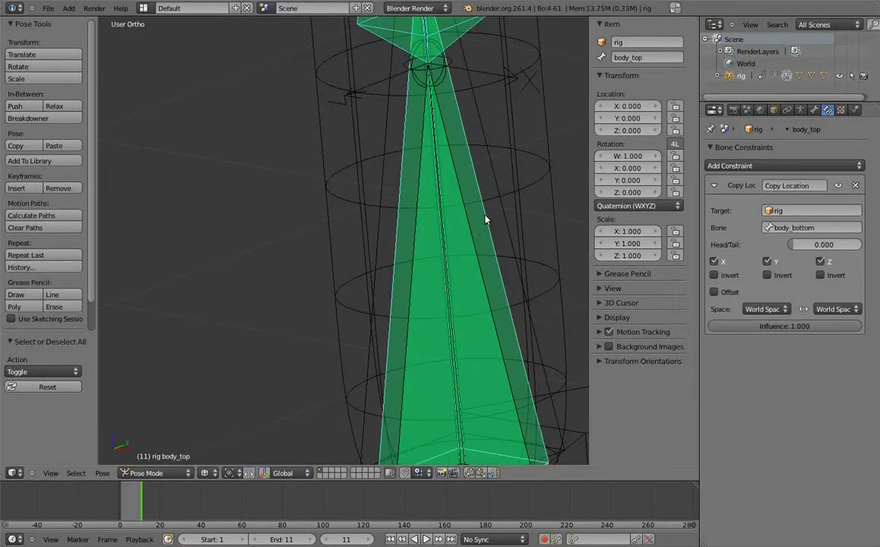
pyautogui.rightClick(468, 233)
pyautogui.scroll(-2, 452, 108)
pyautogui.keyDown('shift'); pyautogui.scroll(3, 435, 260); pyautogui.keyUp('shift')
pyautogui.scroll(-3, 425, 255)
pyautogui.rightClick(391, 254)
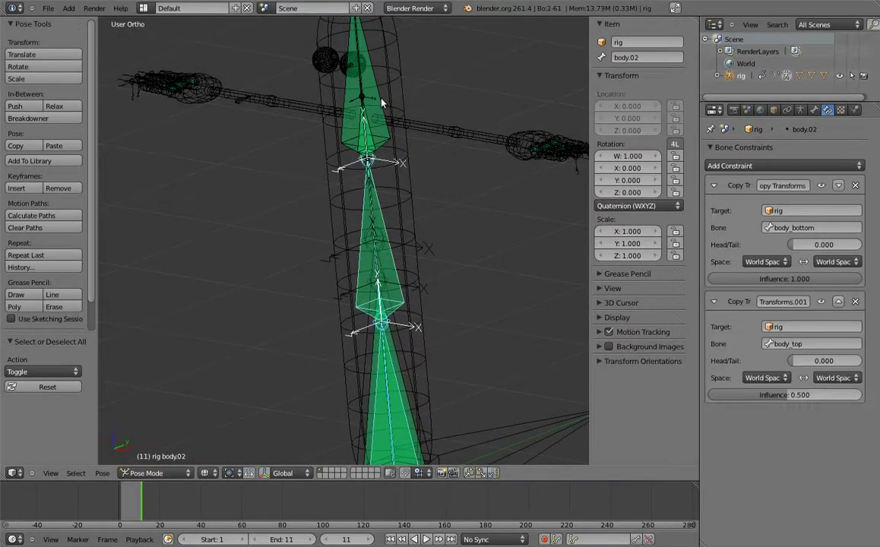
pyautogui.rightClick(340, 119)
pyautogui.rightClick(340, 119)
pyautogui.press('m')
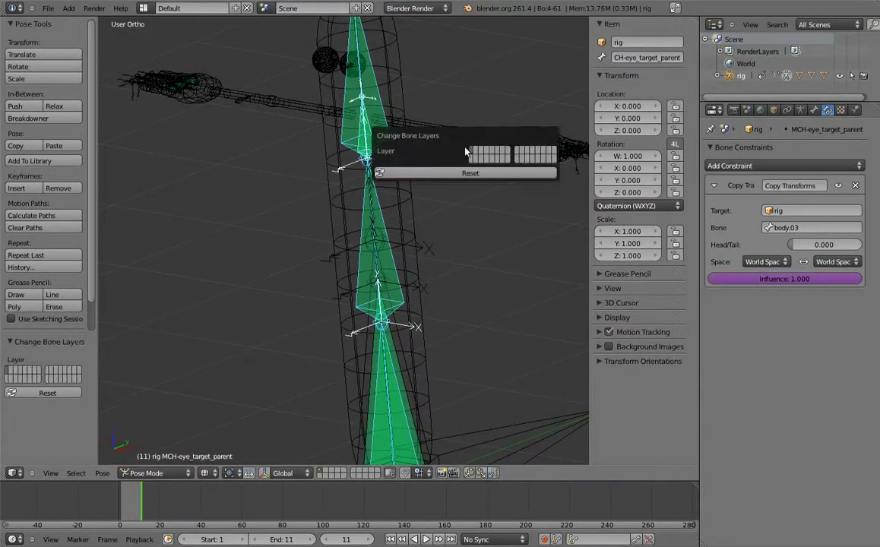
pyautogui.click(472, 162)
# Step: Move MCH-minds_eye, MCH-eye_parent.L and MCH-eye_parent.R onto the hidden bone layer
pyautogui.scroll(-2, 464, 259)
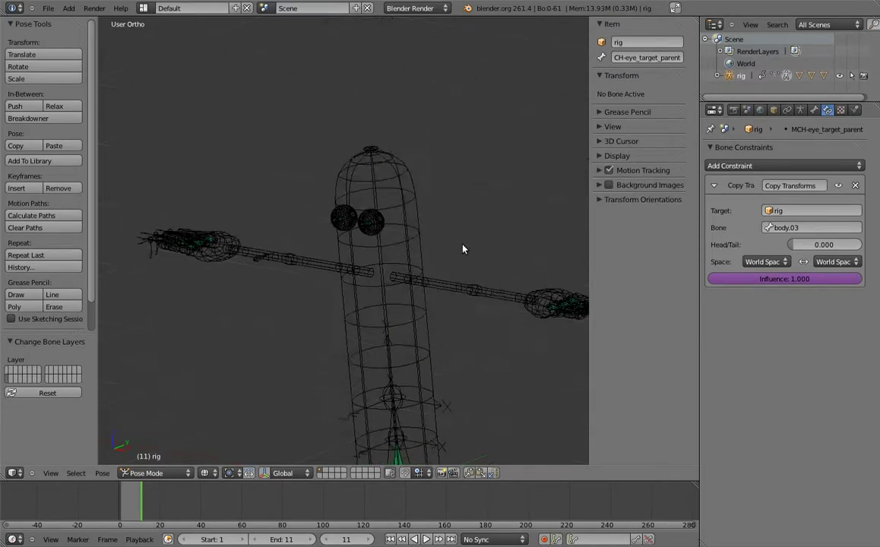
pyautogui.scroll(5, 459, 260)
pyautogui.moveTo(460, 260)
pyautogui.mouseDown(button='middle')
pyautogui.moveTo(425, 215)
pyautogui.moveTo(376, 189)
pyautogui.mouseUp(button='middle')
pyautogui.rightClick(376, 187)
pyautogui.press('m')
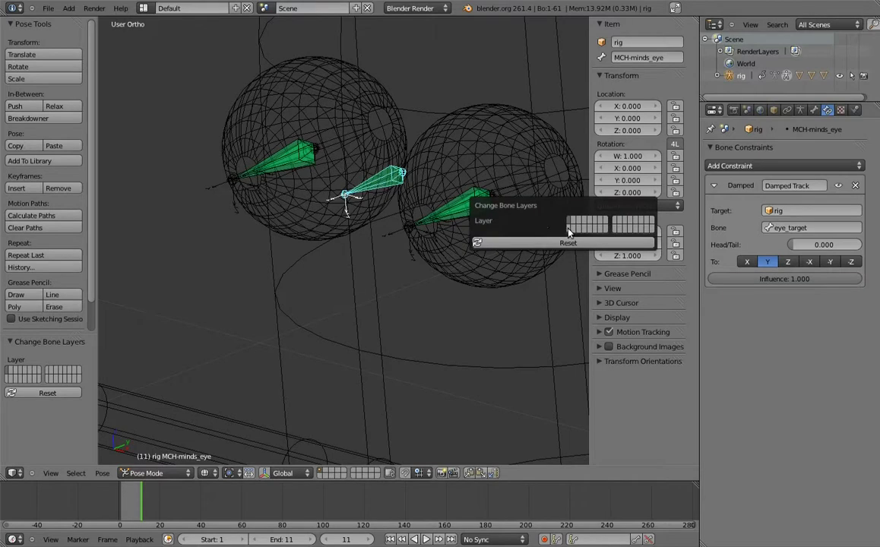
pyautogui.click(568, 227)
pyautogui.rightClick(429, 216)
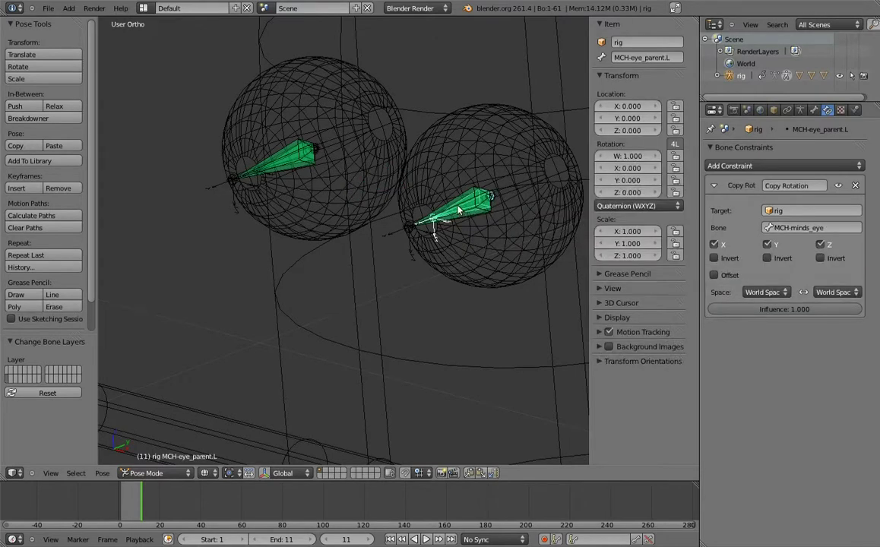
pyautogui.press('m')
pyautogui.click(555, 283)
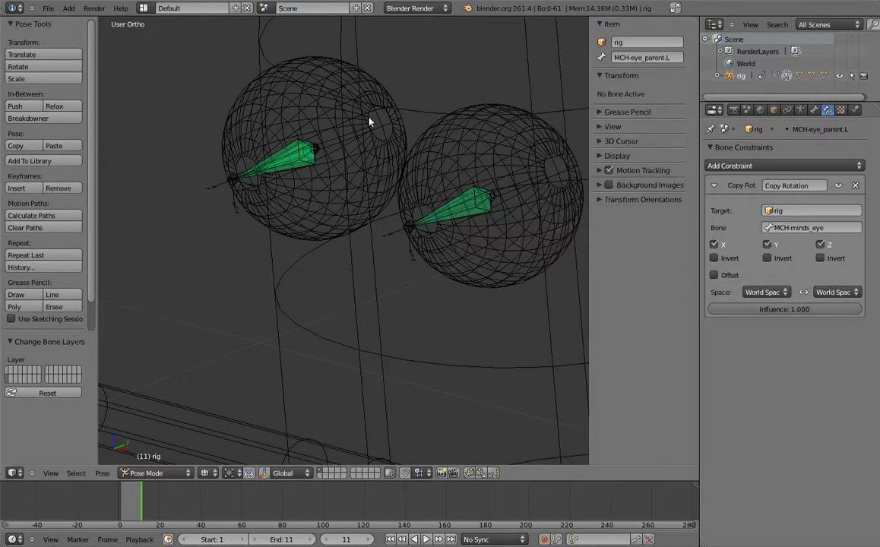
pyautogui.rightClick(299, 155)
pyautogui.press('m')
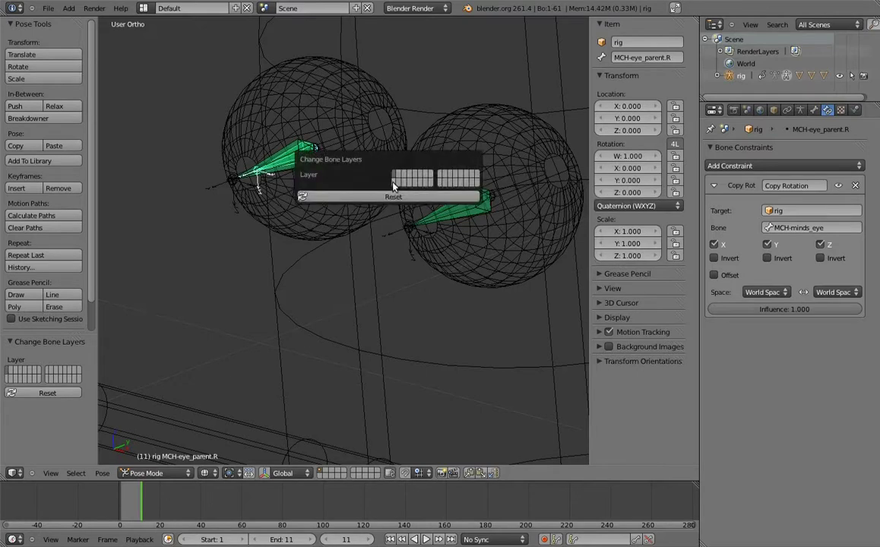
pyautogui.click(394, 186)
# Step: In top view, move the three left-hand finger base bones to the hidden layer
pyautogui.moveTo(472, 241)
pyautogui.mouseDown(button='middle')
pyautogui.moveTo(365, 252)
pyautogui.moveTo(374, 248)
pyautogui.mouseUp(button='middle')
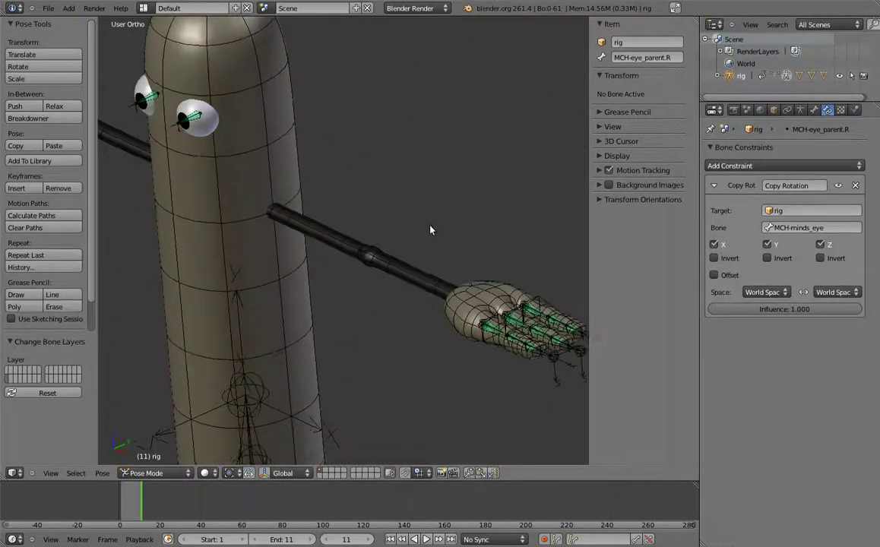
pyautogui.press('KP_7')
pyautogui.moveTo(401, 217)
pyautogui.keyDown('shift'); pyautogui.mouseDown(button='middle')
pyautogui.moveTo(295, 178)
pyautogui.moveTo(385, 184)
pyautogui.mouseUp(button='middle'); pyautogui.keyUp('shift')
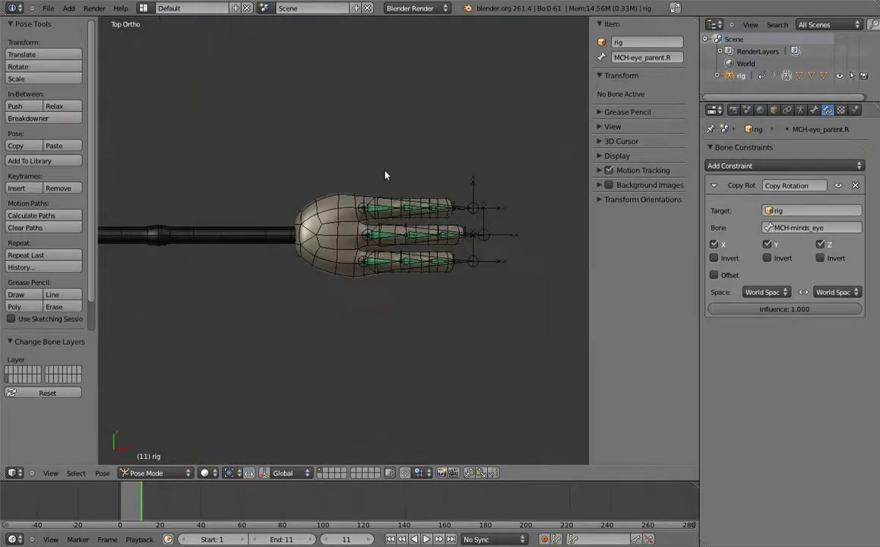
pyautogui.scroll(3, 385, 183)
pyautogui.scroll(2, 393, 247)
pyautogui.rightClick(425, 204)
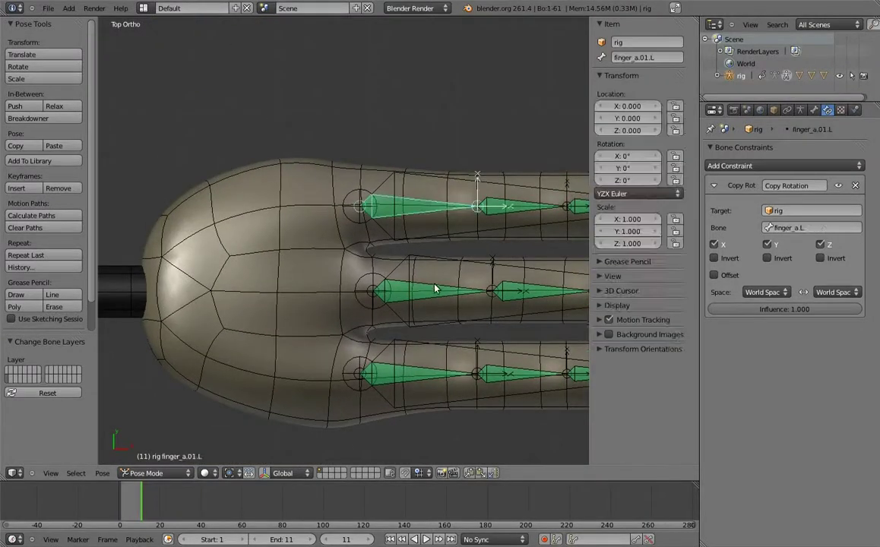
pyautogui.keyDown('shift'); pyautogui.rightClick(438, 288); pyautogui.keyUp('shift')
pyautogui.keyDown('shift'); pyautogui.rightClick(423, 370); pyautogui.keyUp('shift')
pyautogui.press('m')
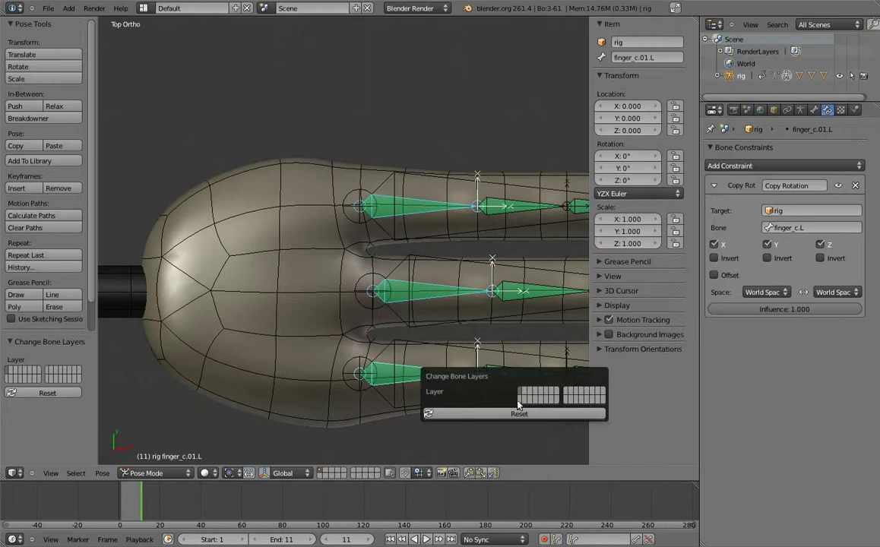
pyautogui.click(519, 401)
# Step: Move the three right-hand finger base bones to the hidden layer
pyautogui.keyDown('shift'); pyautogui.moveTo(455, 249); pyautogui.dragTo(393, 324, button='middle'); pyautogui.keyUp('shift')
pyautogui.scroll(-3, 393, 324)
pyautogui.scroll(-2, 307, 228)
pyautogui.moveTo(307, 228)
pyautogui.mouseDown(button='middle')
pyautogui.moveTo(181, 228)
pyautogui.moveTo(366, 218)
pyautogui.mouseUp(button='middle')
pyautogui.scroll(2, 418, 211)
pyautogui.scroll(2, 486, 204)
pyautogui.rightClick(510, 204)
pyautogui.keyDown('shift'); pyautogui.rightClick(509, 297); pyautogui.keyUp('shift')
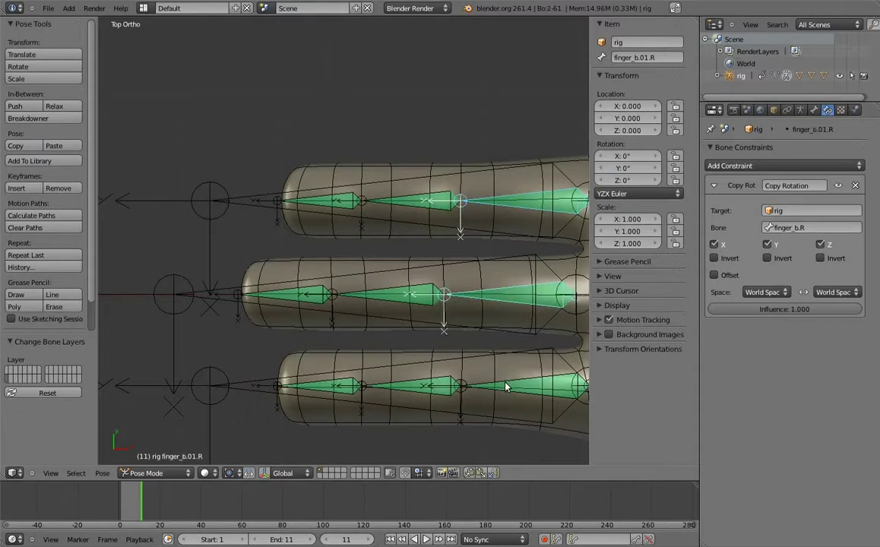
pyautogui.keyDown('shift'); pyautogui.rightClick(506, 388); pyautogui.keyUp('shift')
pyautogui.press('m')
pyautogui.click(599, 414)
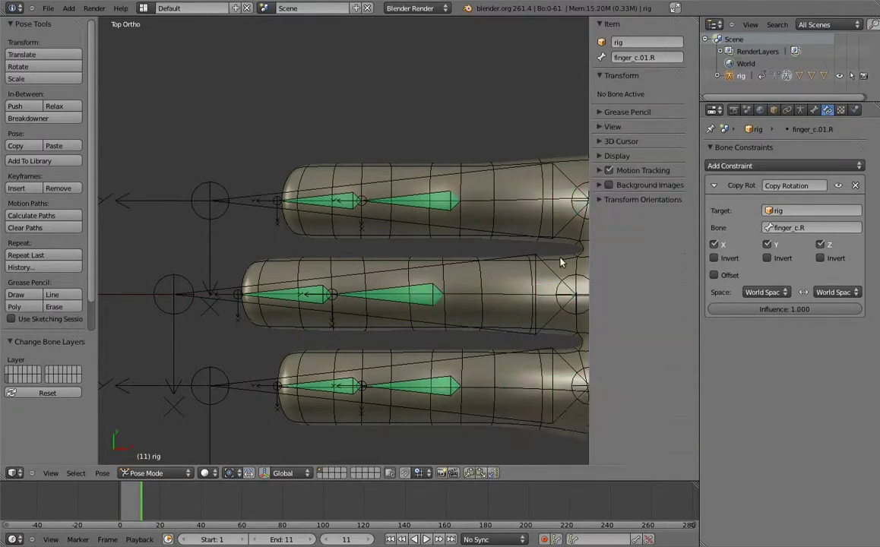
pyautogui.keyDown('shift'); pyautogui.moveTo(486, 287); pyautogui.dragTo(342, 256, button='middle'); pyautogui.keyUp('shift')
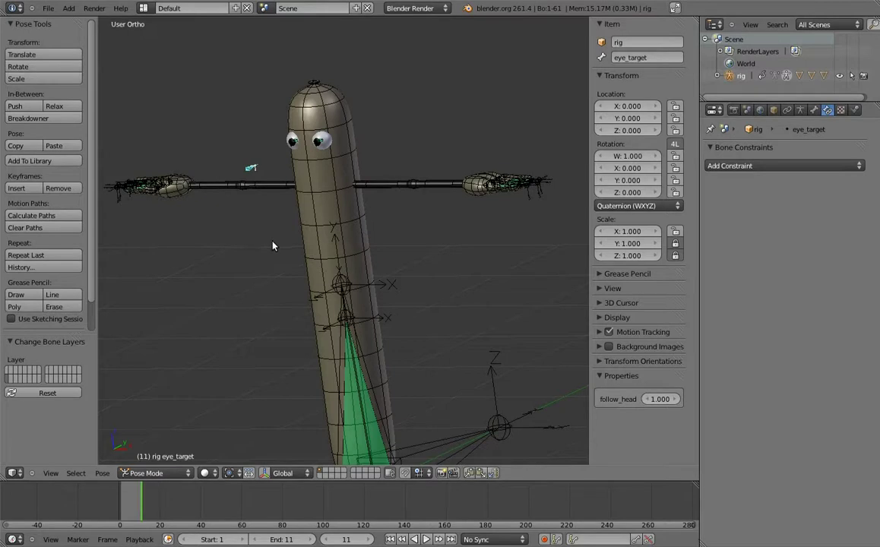
# Step: In top view, select the left hand's finger_a, finger_b and finger_c bones, including finger_c.03.L
pyautogui.rightClick(292, 137)
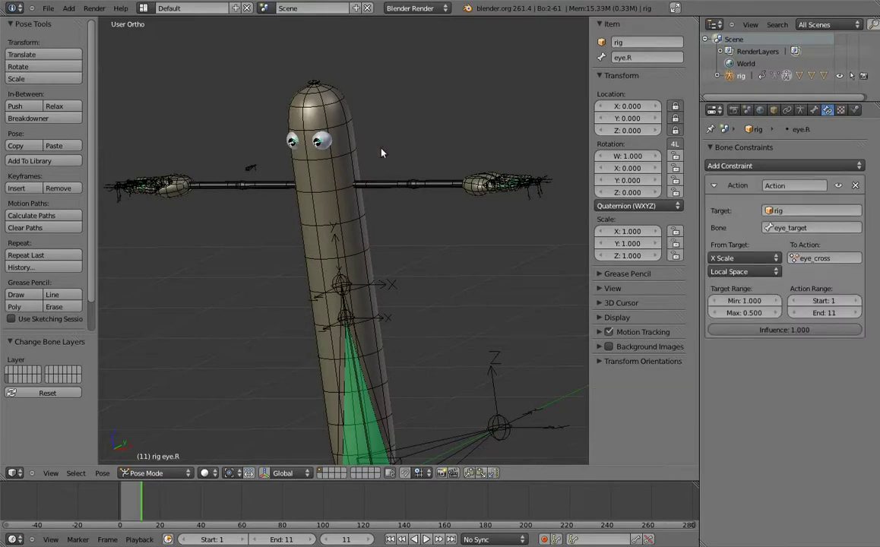
pyautogui.moveTo(338, 152); pyautogui.dragTo(380, 167, button='middle')
pyautogui.press('KP_7')
pyautogui.scroll(3, 456, 228)
pyautogui.keyDown('shift'); pyautogui.moveTo(459, 230); pyautogui.dragTo(289, 228, button='middle'); pyautogui.keyUp('shift')
pyautogui.scroll(2, 289, 228)
pyautogui.rightClick(354, 238)
pyautogui.keyDown('shift'); pyautogui.rightClick(357, 241); pyautogui.keyUp('shift')
pyautogui.keyDown('shift'); pyautogui.rightClick(386, 309); pyautogui.keyUp('shift')
pyautogui.keyDown('shift'); pyautogui.rightClick(325, 316); pyautogui.keyUp('shift')
pyautogui.keyDown('shift'); pyautogui.rightClick(328, 376); pyautogui.keyUp('shift')
pyautogui.keyDown('shift'); pyautogui.rightClick(330, 363); pyautogui.keyUp('shift')
# Step: Add the right hand's finger bones (finger_a.01/02.R, finger_b.01/02.R, finger_c bones) to the selection
pyautogui.scroll(-2, 329, 362)
pyautogui.scroll(-3, 471, 340)
pyautogui.moveTo(294, 232)
pyautogui.keyDown('shift'); pyautogui.mouseDown(button='middle')
pyautogui.moveTo(370, 250)
pyautogui.moveTo(419, 282)
pyautogui.mouseUp(button='middle'); pyautogui.keyUp('shift')
pyautogui.scroll(1, 419, 282)
pyautogui.scroll(1, 399, 261)
pyautogui.scroll(1, 387, 222)
pyautogui.keyDown('shift'); pyautogui.rightClick(301, 222); pyautogui.keyUp('shift')
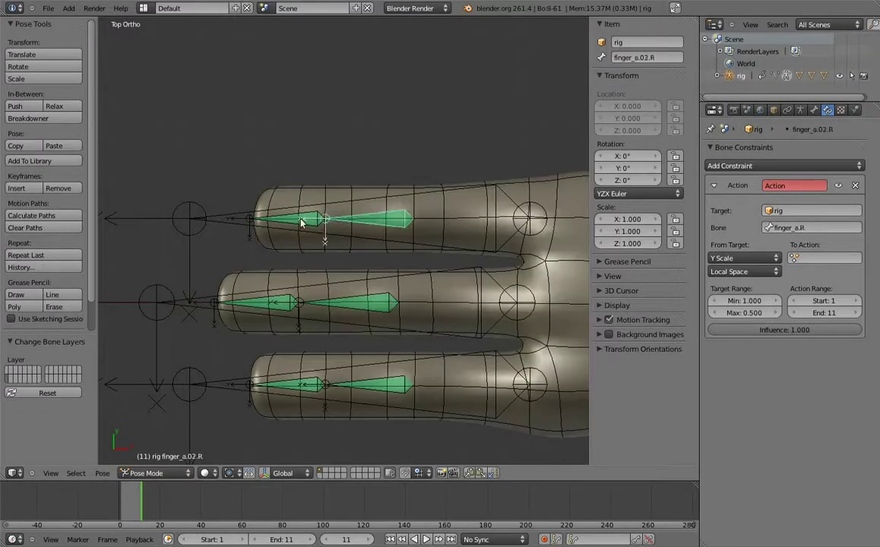
pyautogui.keyDown('shift'); pyautogui.rightClick(255, 221); pyautogui.keyUp('shift')
pyautogui.keyDown('shift'); pyautogui.rightClick(285, 304); pyautogui.keyUp('shift')
pyautogui.keyDown('shift'); pyautogui.rightClick(362, 316); pyautogui.keyUp('shift')
pyautogui.keyDown('shift'); pyautogui.rightClick(289, 384); pyautogui.keyUp('shift')
pyautogui.keyDown('shift'); pyautogui.rightClick(365, 386); pyautogui.keyUp('shift')
# Step: Move all selected finger bones to their own bone layer, then deselect everything
pyautogui.keyDown('shift'); pyautogui.moveTo(370, 387); pyautogui.dragTo(350, 298, button='middle'); pyautogui.keyUp('shift')
pyautogui.scroll(-2, 349, 299)
pyautogui.scroll(-1, 424, 232)
pyautogui.press('KP_1')
pyautogui.scroll(-6, 312, 257)
pyautogui.scroll(-2, 433, 230)
pyautogui.keyDown('shift'); pyautogui.moveTo(432, 230); pyautogui.dragTo(438, 233, button='middle'); pyautogui.keyUp('shift')
pyautogui.press('m')
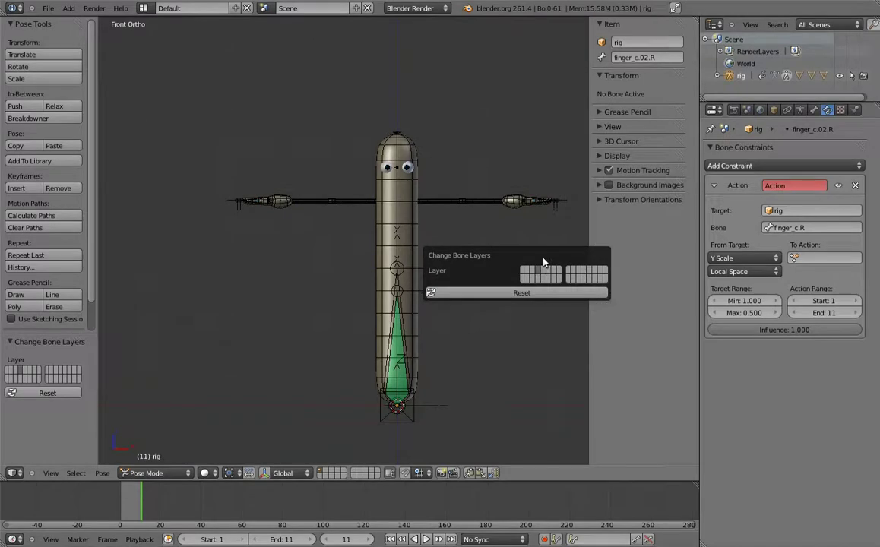
pyautogui.moveTo(539, 275); pyautogui.dragTo(448, 216, button='middle')
pyautogui.press('a')
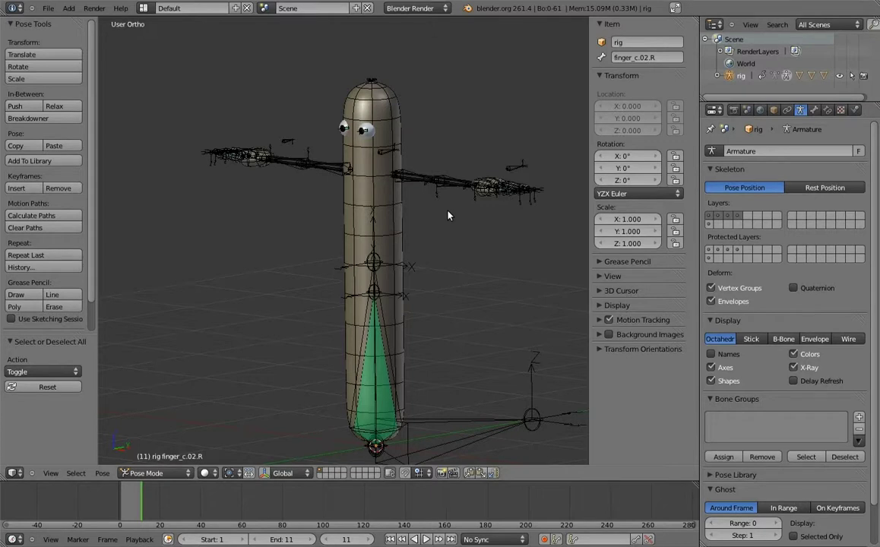
# Step: In front view, add a circle mesh and duplicate it straight down below the original
pyautogui.press('KP_1')
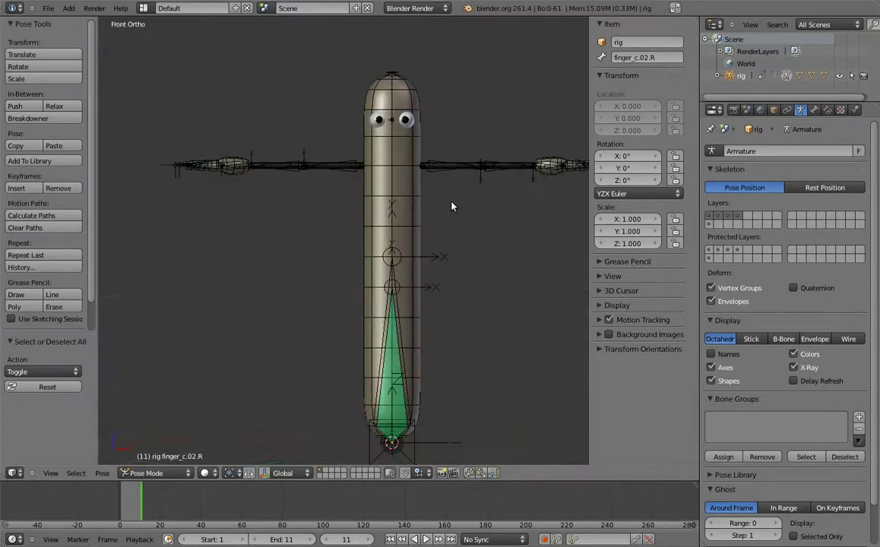
pyautogui.scroll(-3, 437, 243)
pyautogui.scroll(1, 431, 238)
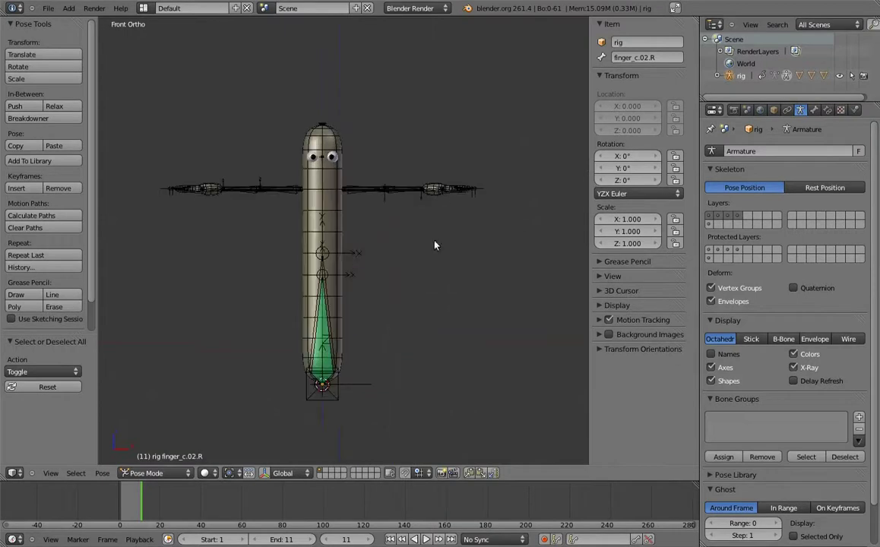
pyautogui.hotkey('shift', 'a')
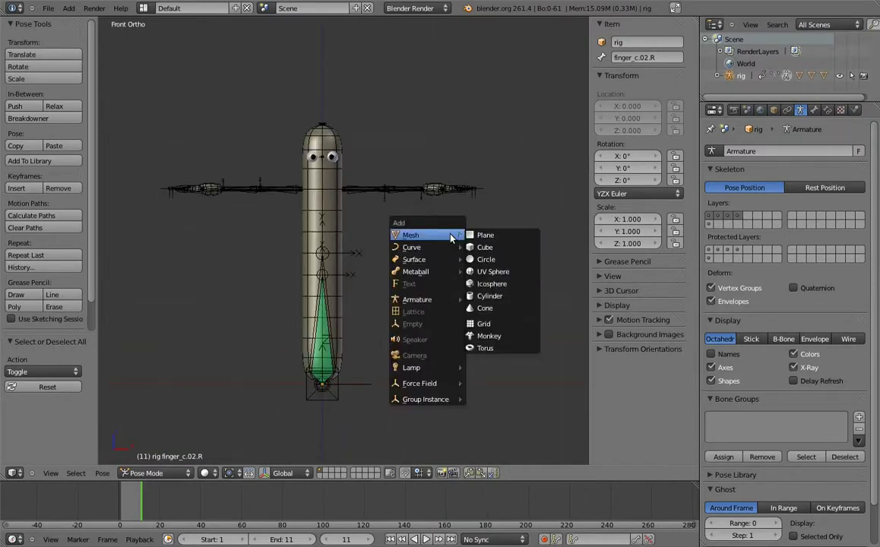
pyautogui.click(485, 259)
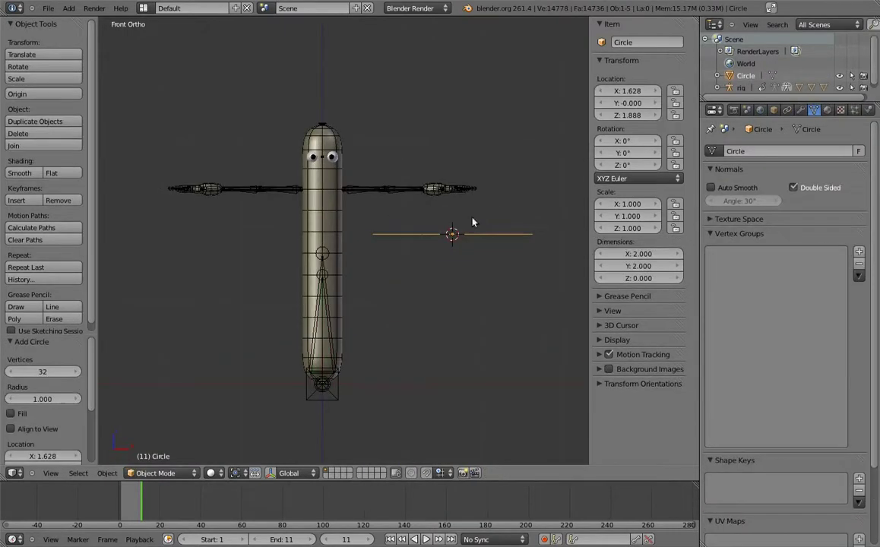
pyautogui.hotkey('shift', 'd')
pyautogui.press('z')
pyautogui.click(489, 273)
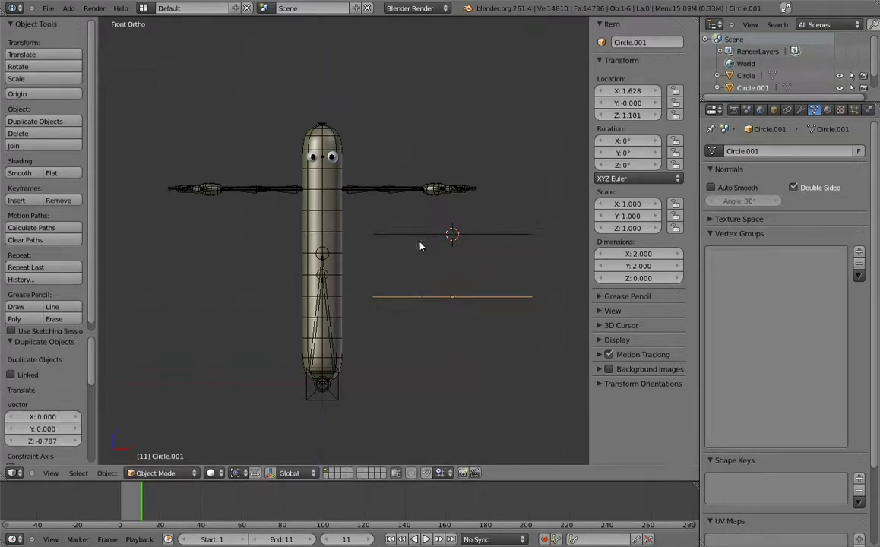
pyautogui.moveTo(474, 273); pyautogui.dragTo(385, 277, button='middle')
# Step: Name the upper circle WGT-body_top and the lower circle WGT-body_bottom
pyautogui.rightClick(403, 258)
pyautogui.click(650, 43)
pyautogui.write('WGT-body_low')
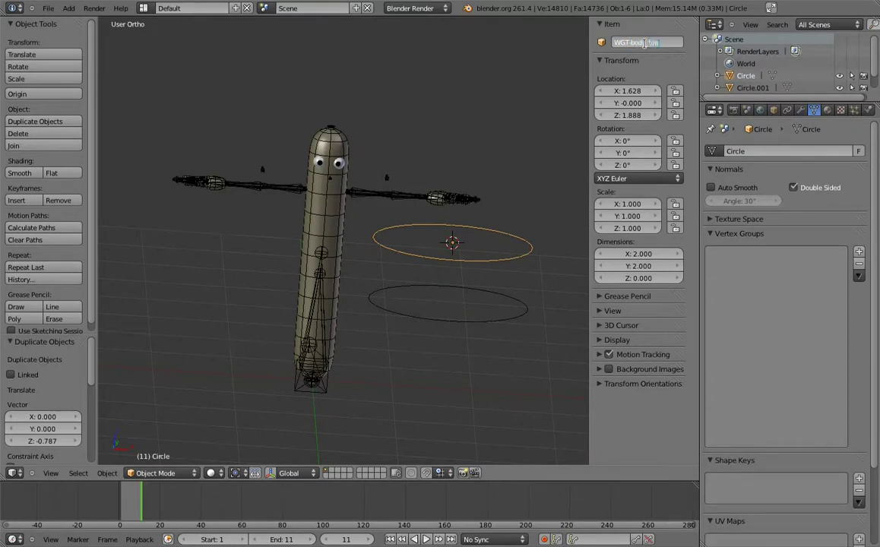
pyautogui.press('Return')
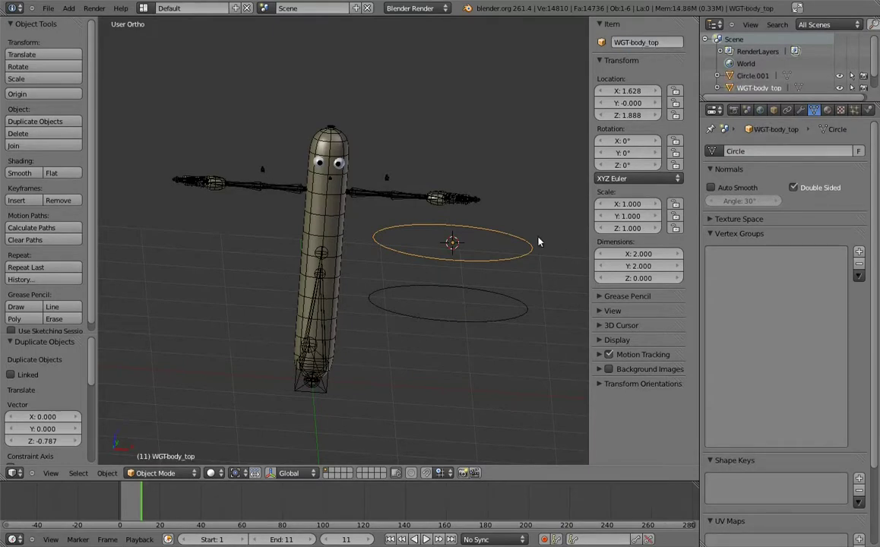
pyautogui.rightClick(507, 300)
pyautogui.click(656, 42)
pyautogui.write('WG')
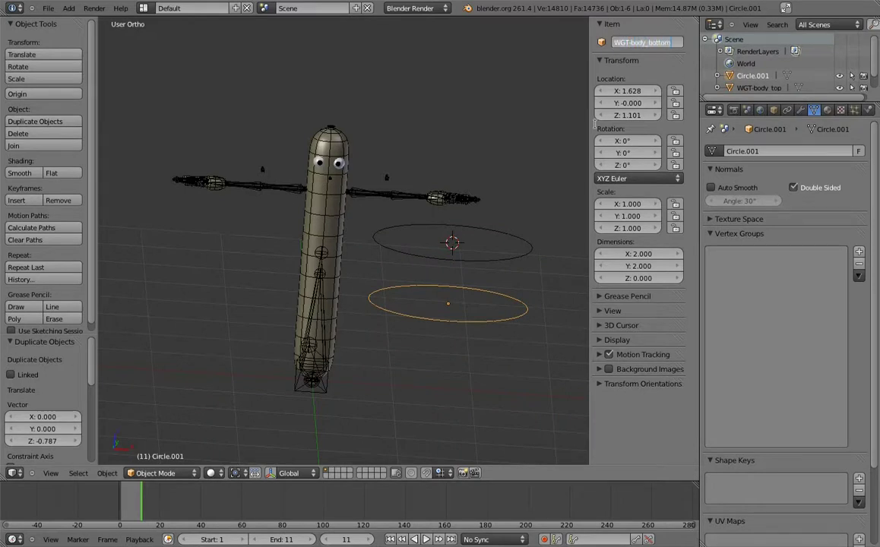
pyautogui.press('Return')
# Step: Give the body_bottom bone the WGT-body_bottom circle as its custom shape
pyautogui.rightClick(324, 255)
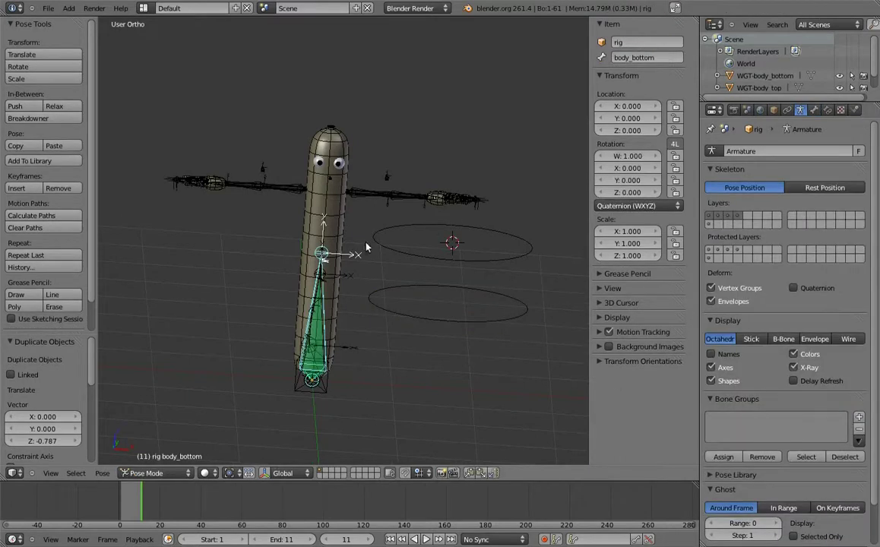
pyautogui.click(815, 111)
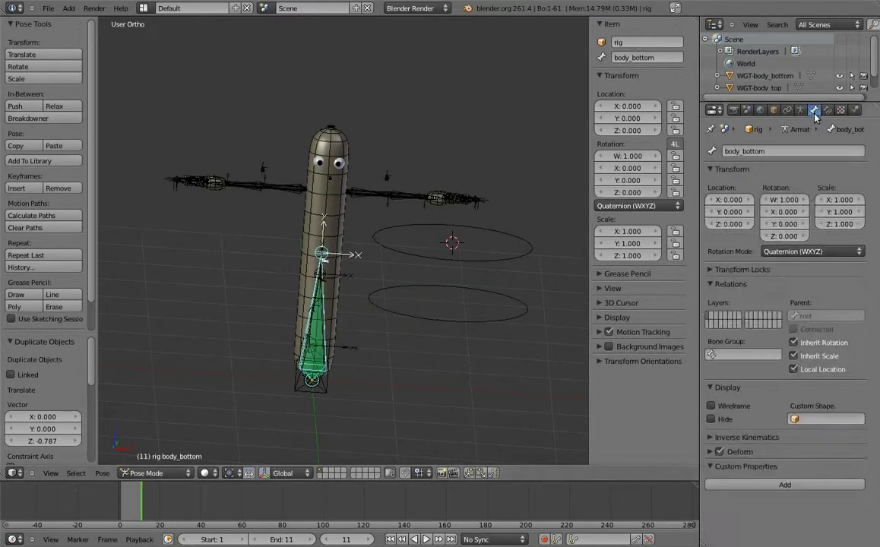
pyautogui.click(817, 419)
pyautogui.click(815, 341)
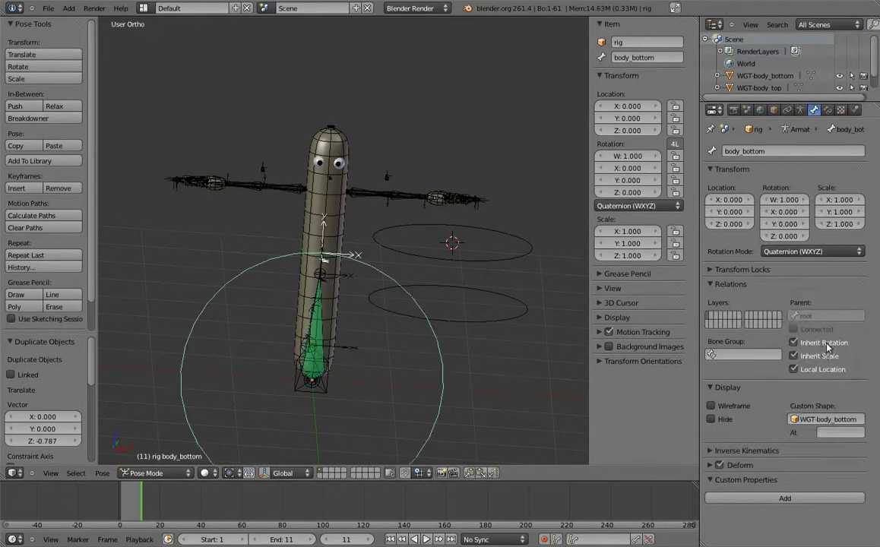
# Step: Give the body_top bone the WGT-body_top custom shape, displayed at bone body.03
pyautogui.rightClick(319, 325)
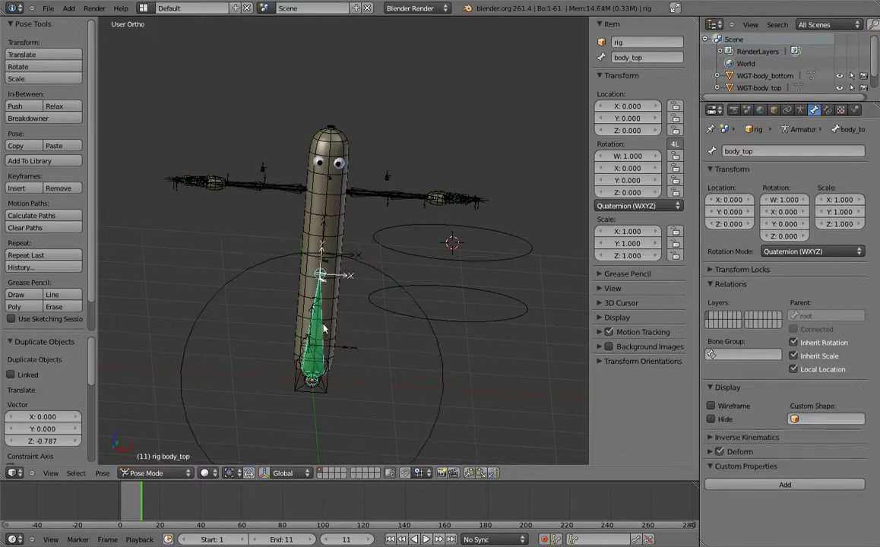
pyautogui.click(831, 420)
pyautogui.click(821, 403)
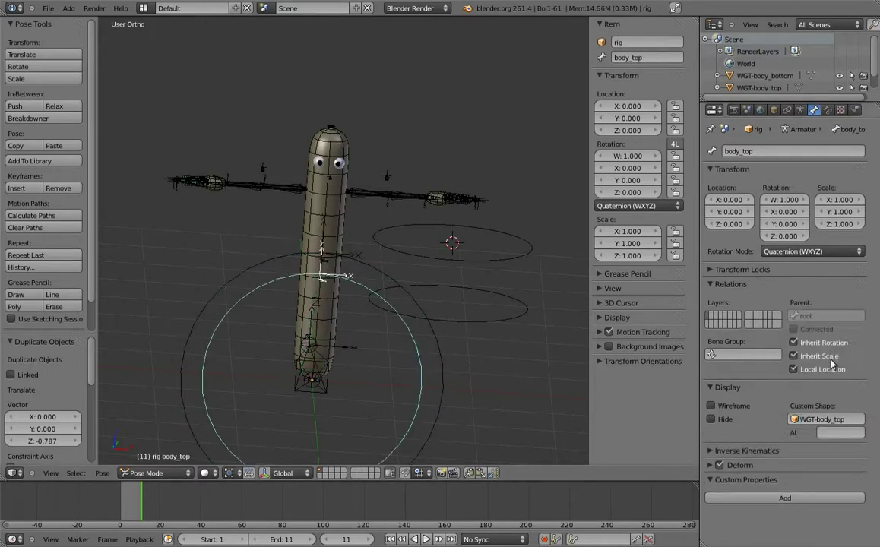
pyautogui.click(832, 432)
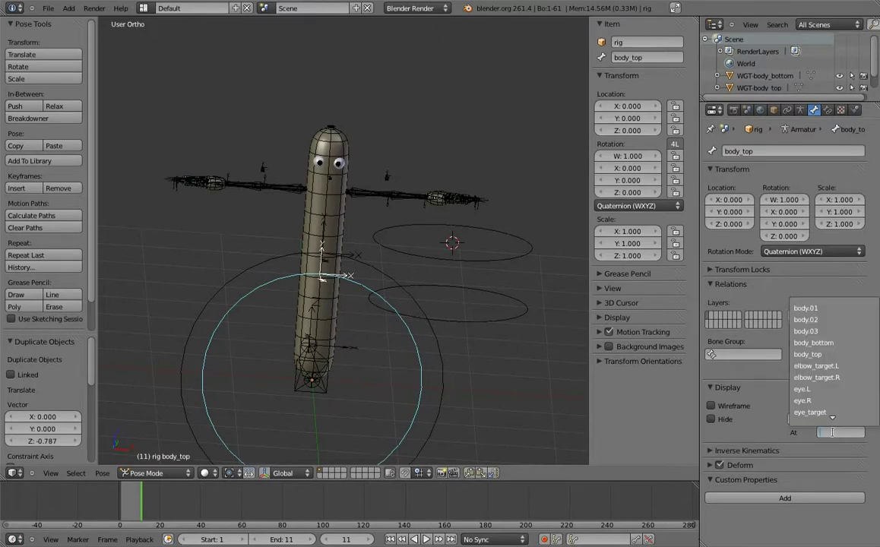
pyautogui.click(823, 333)
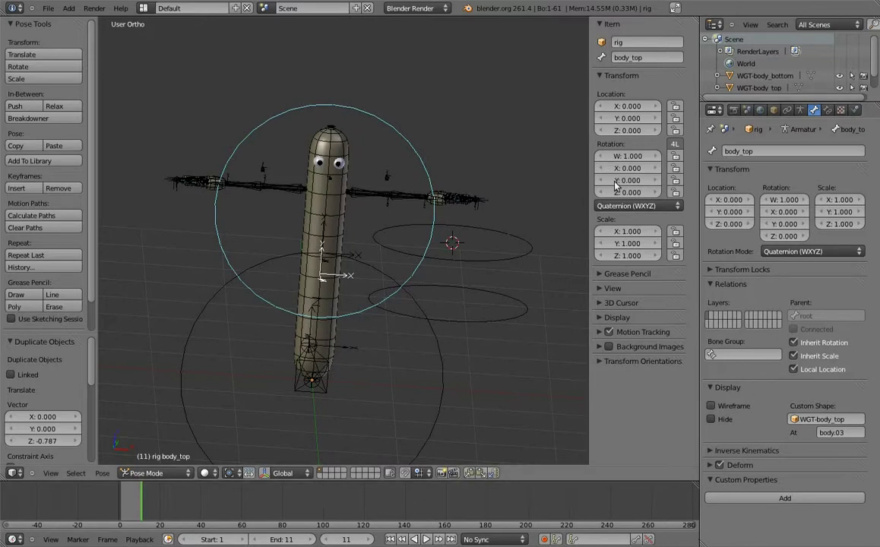
pyautogui.click(774, 111)
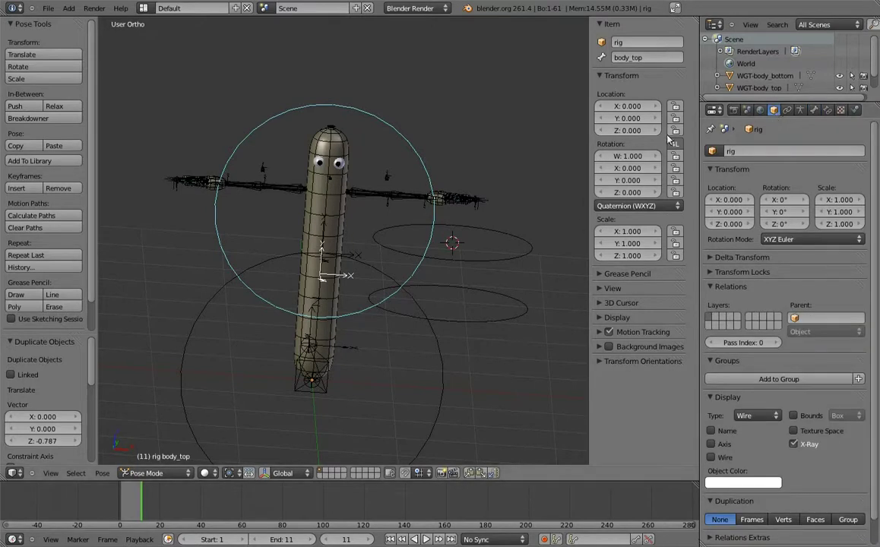
# Step: Turn on axis display for both the WGT-body_top and WGT-body_bottom circles
pyautogui.rightClick(524, 238)
pyautogui.click(711, 444)
pyautogui.rightClick(480, 289)
pyautogui.click(711, 444)
# Step: In right view, rotate both widget circles 90° on X so they stand upright
pyautogui.moveTo(498, 262); pyautogui.dragTo(410, 234, button='middle')
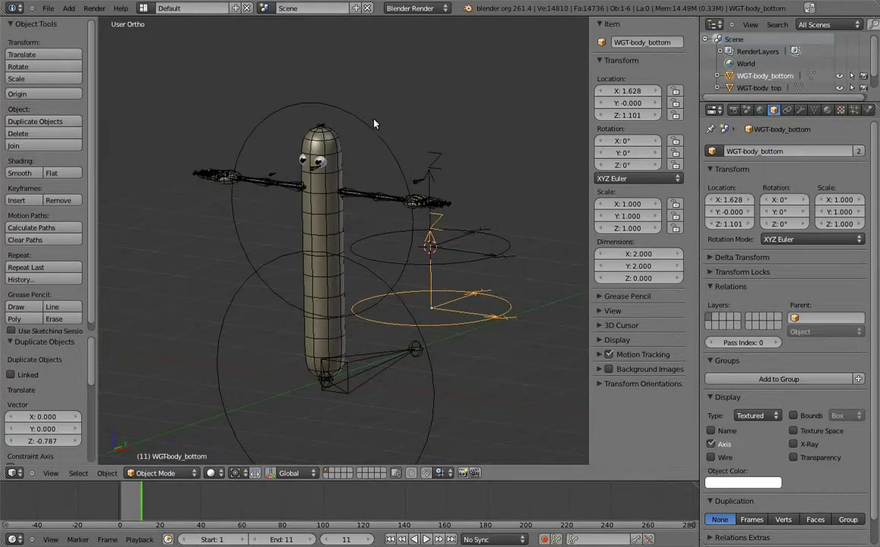
pyautogui.rightClick(384, 135)
pyautogui.moveTo(396, 135)
pyautogui.mouseDown(button='middle')
pyautogui.moveTo(393, 181)
pyautogui.moveTo(380, 185)
pyautogui.moveTo(407, 190)
pyautogui.moveTo(370, 235)
pyautogui.mouseUp(button='middle')
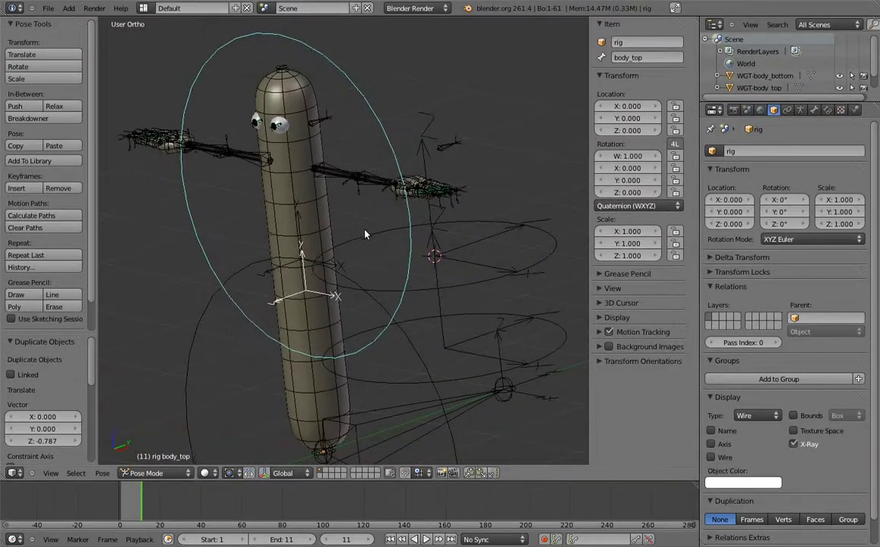
pyautogui.rightClick(365, 231)
pyautogui.hotkey('ctrl', 'z')
pyautogui.rightClick(370, 238)
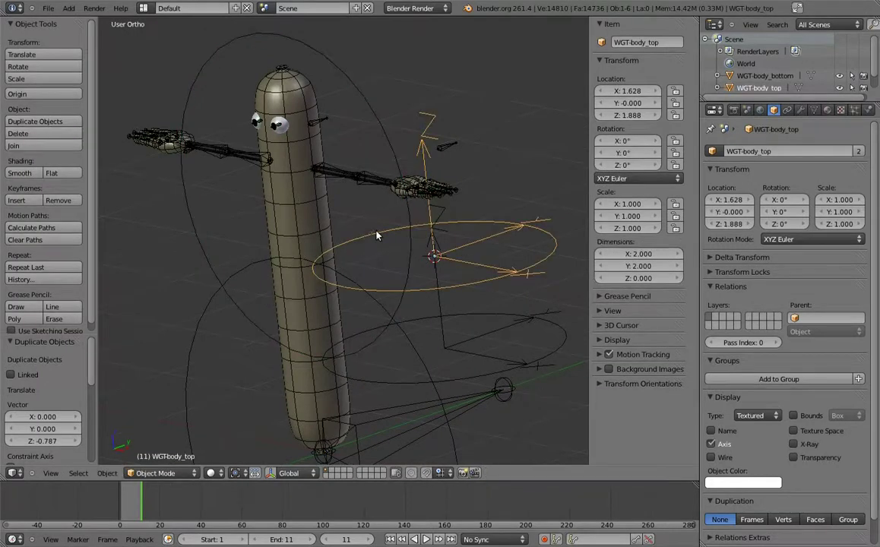
pyautogui.press('KP_3')
pyautogui.press('r')
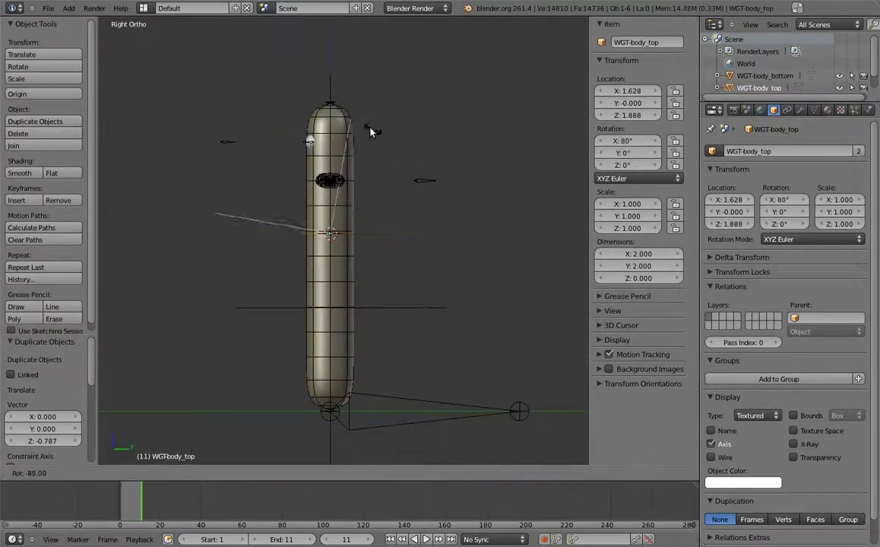
pyautogui.click(359, 127)
pyautogui.rightClick(410, 307)
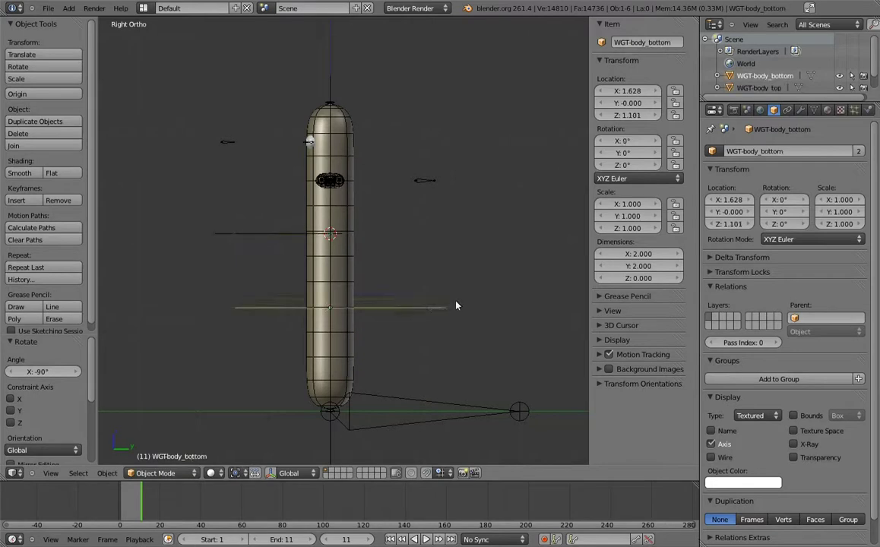
pyautogui.press('r')
pyautogui.click(317, 149)
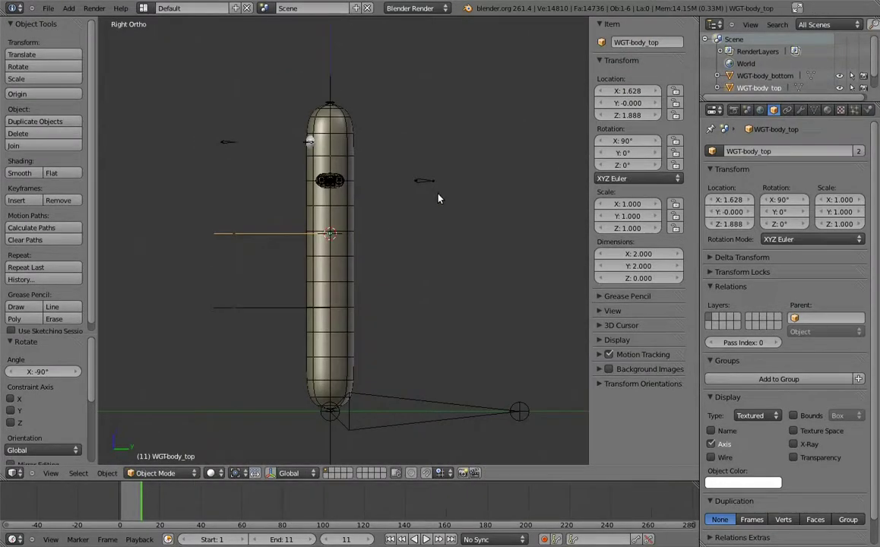
# Step: In front view, centre WGT-body_top on the hotdog and scale it to 1.321
pyautogui.press('KP_1')
pyautogui.press('g')
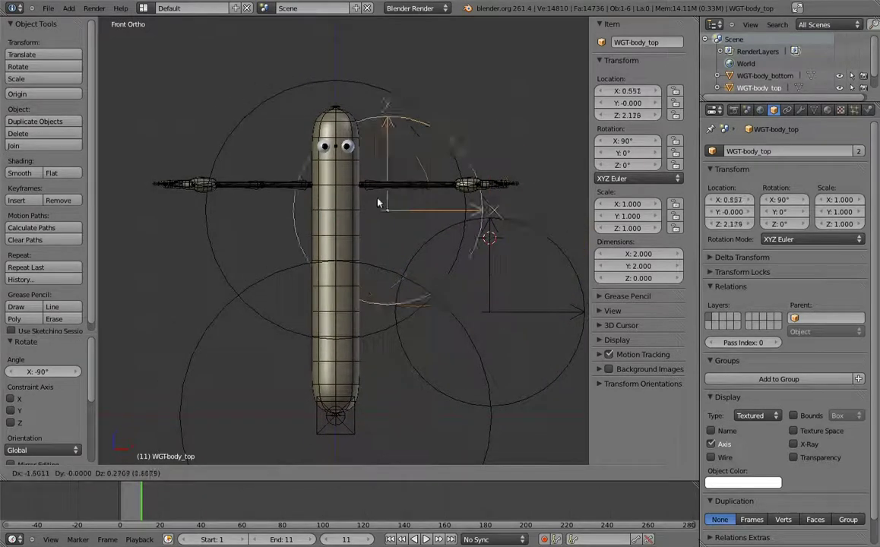
pyautogui.click(352, 196)
pyautogui.press('s')
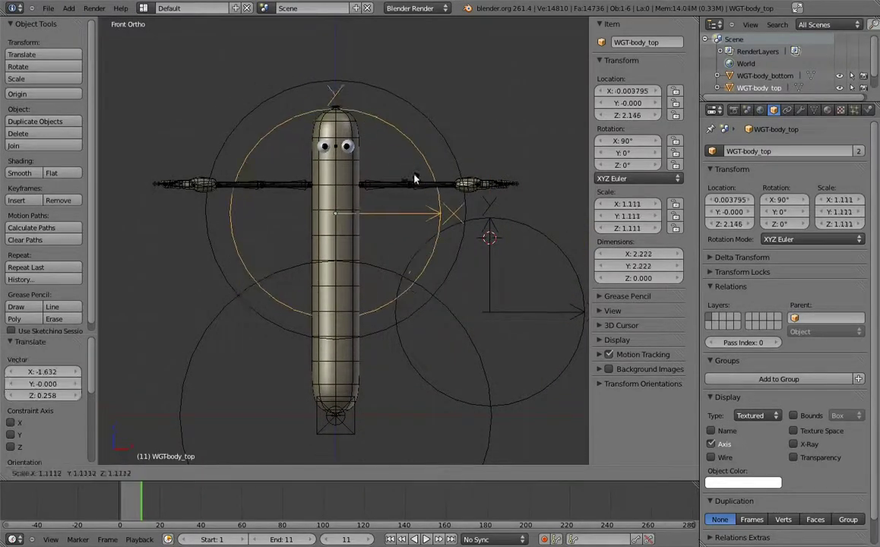
pyautogui.click(419, 169)
pyautogui.press('g')
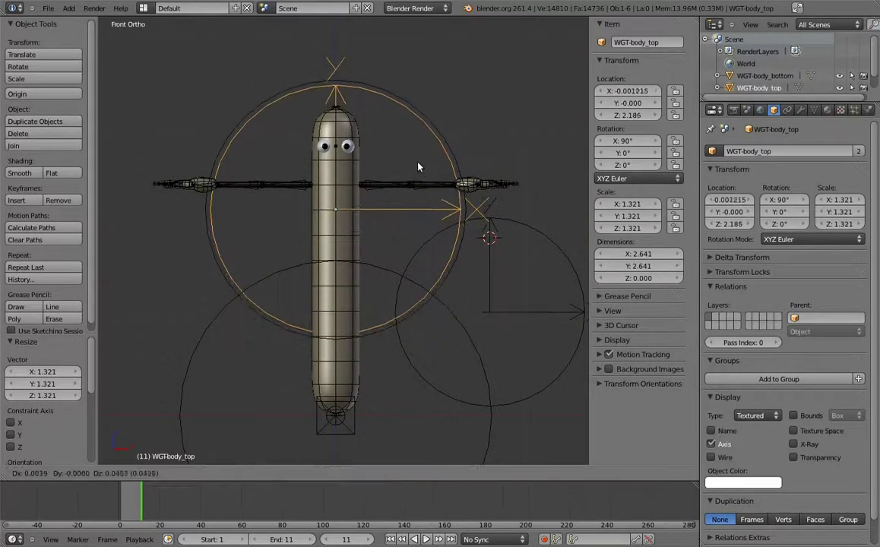
pyautogui.click(419, 166)
pyautogui.rightClick(516, 241)
# Step: Centre WGT-body_bottom on the hotdog and scale it to 1.569
pyautogui.keyDown('shift'); pyautogui.moveTo(519, 250); pyautogui.dragTo(487, 222, button='middle'); pyautogui.keyUp('shift')
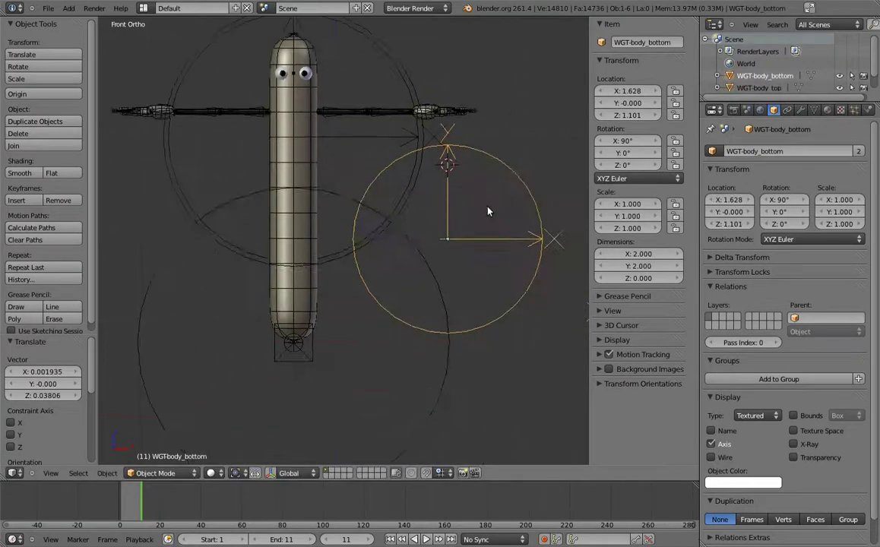
pyautogui.press('g')
pyautogui.click(334, 301)
pyautogui.press('s')
pyautogui.click(425, 285)
pyautogui.keyDown('ctrl'); pyautogui.scroll(1, 437, 248); pyautogui.keyUp('ctrl')
pyautogui.scroll(-1, 438, 248)
# Step: In Edit Mode, rotate the ring's vertices 90° in right view and raise them along Z
pyautogui.press('Tab')
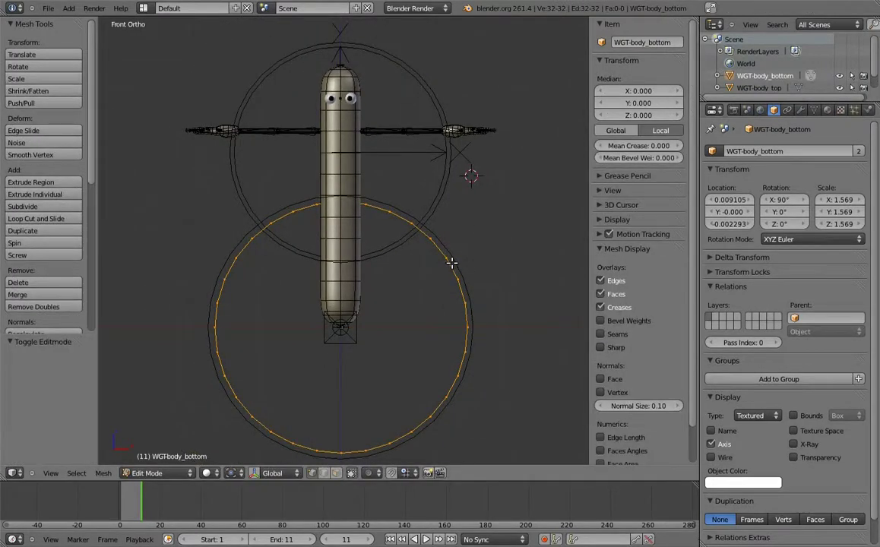
pyautogui.press('KP_3')
pyautogui.write('r90')
pyautogui.press('Return')
pyautogui.press('g')
pyautogui.press('z')
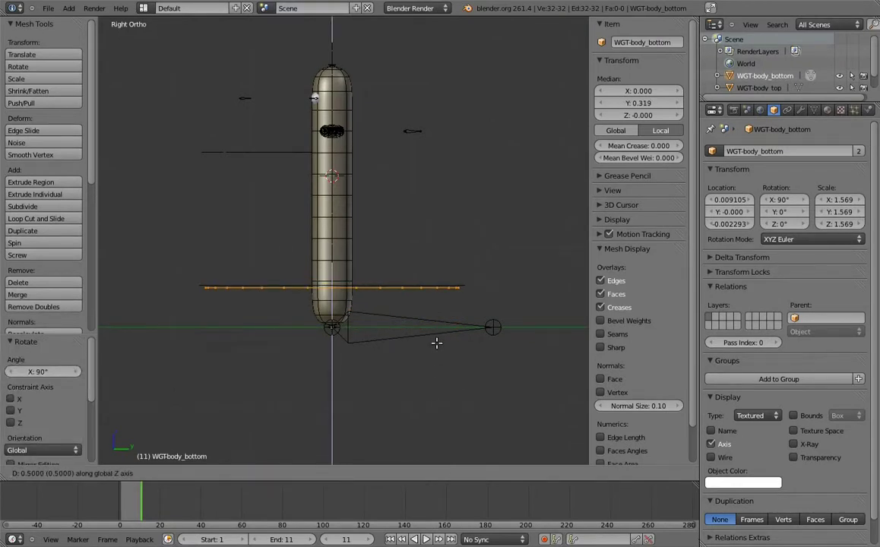
pyautogui.click(436, 343)
# Step: Shrink the ring to hug the lower body, then put the rig back in Pose Mode
pyautogui.press('s')
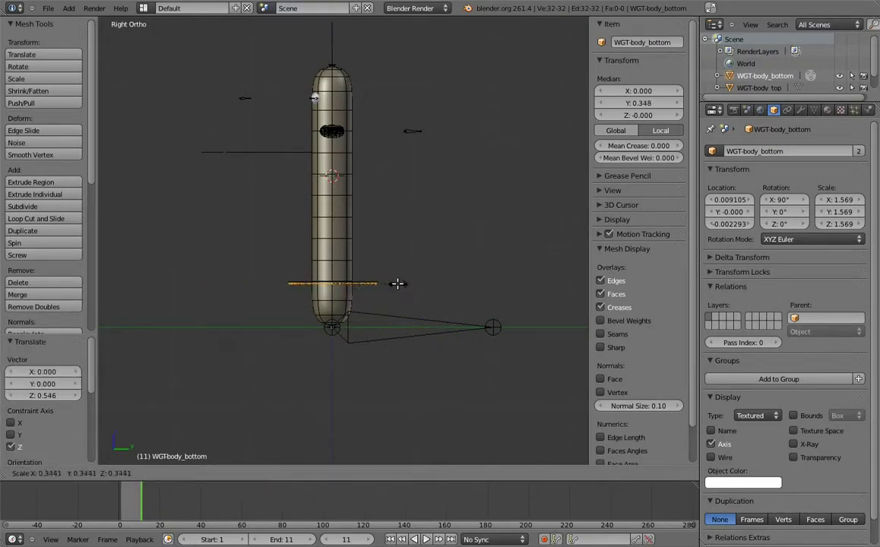
pyautogui.click(389, 282)
pyautogui.moveTo(390, 283)
pyautogui.mouseDown(button='middle')
pyautogui.moveTo(304, 344)
pyautogui.moveTo(353, 360)
pyautogui.moveTo(397, 289)
pyautogui.moveTo(433, 255)
pyautogui.mouseUp(button='middle')
pyautogui.press('s')
pyautogui.click(436, 253)
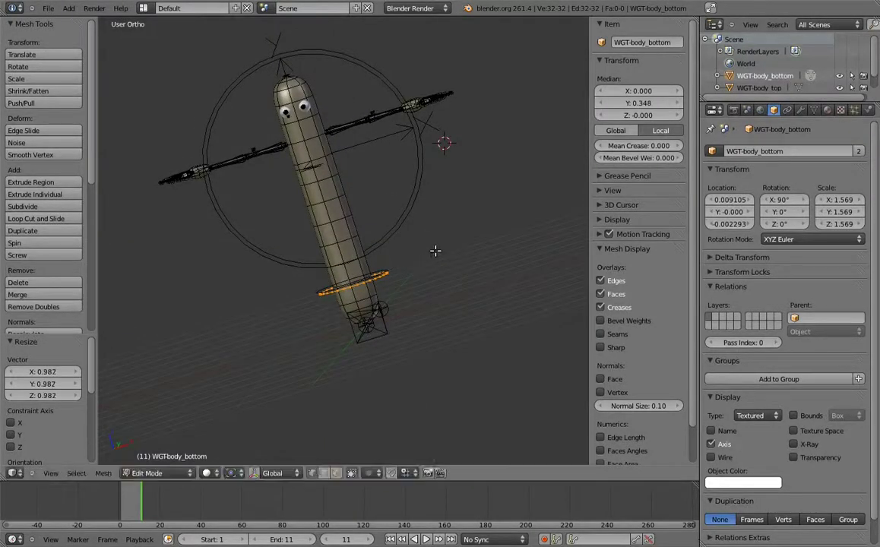
pyautogui.press('KP_1')
pyautogui.scroll(-1, 411, 195)
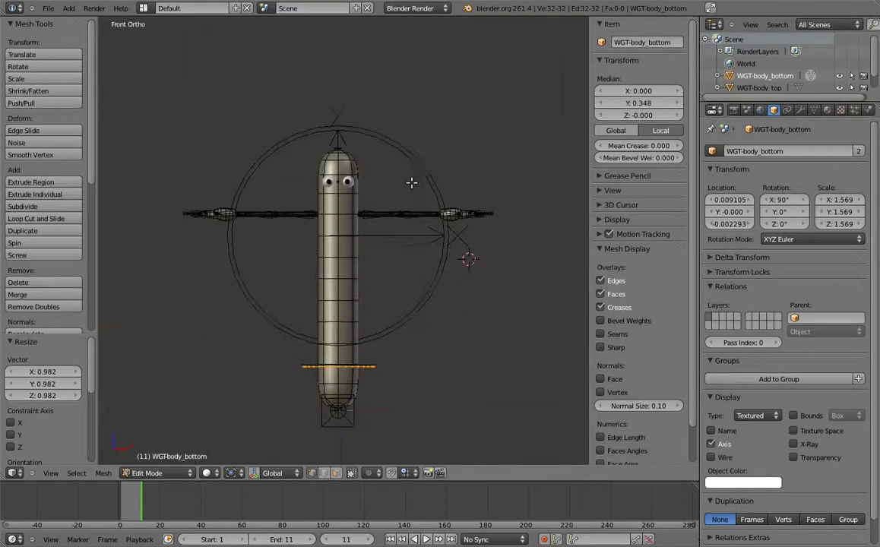
pyautogui.press('Tab')
pyautogui.rightClick(418, 166)
pyautogui.hotkey('ctrl', 'Tab')
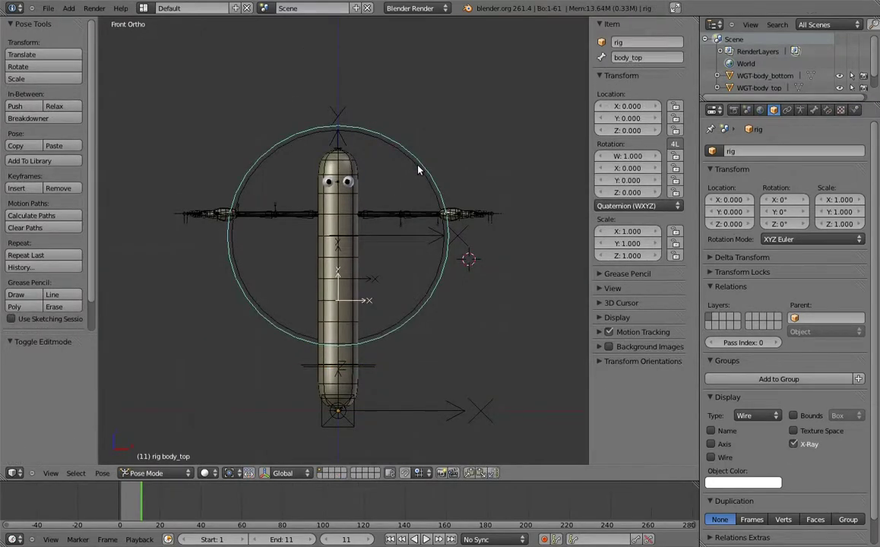
# Step: In WGT-body_top's Edit Mode, rotate its ring 90° in right view and raise it along Z
pyautogui.hotkey('ctrl', 'Tab')
pyautogui.rightClick(417, 169)
pyautogui.press('Tab')
pyautogui.press('KP_6')
pyautogui.press('KP_6')
pyautogui.press('KP_6')
pyautogui.press('KP_3')
pyautogui.write('r90')
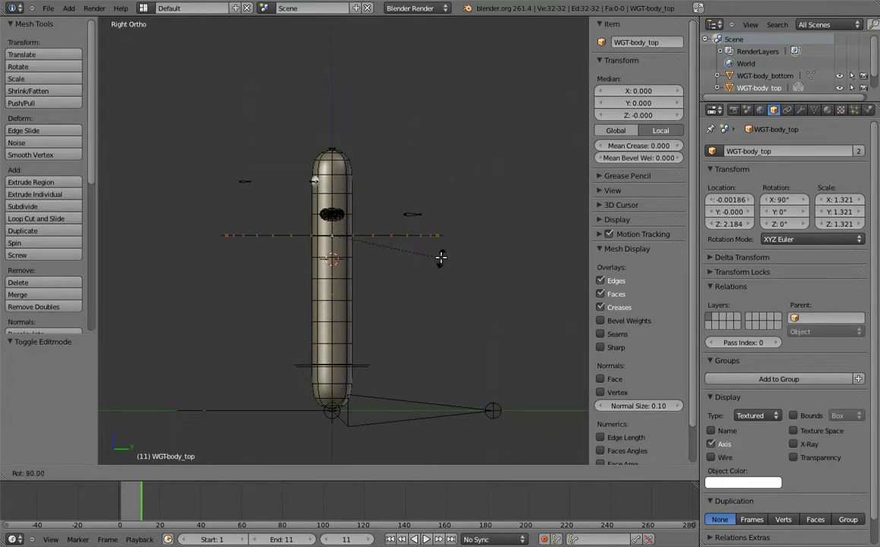
pyautogui.press('Return')
pyautogui.press('g')
pyautogui.press('z')
pyautogui.click(451, 210)
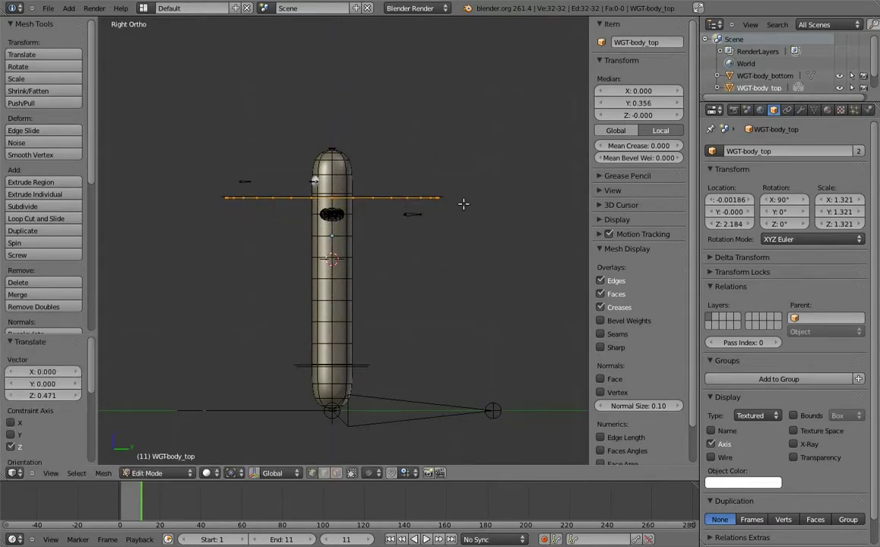
# Step: Nudge the ring slightly higher and shrink it to fit around the upper body below the eyes
pyautogui.press('g')
pyautogui.press('z')
pyautogui.click(469, 197)
pyautogui.press('s')
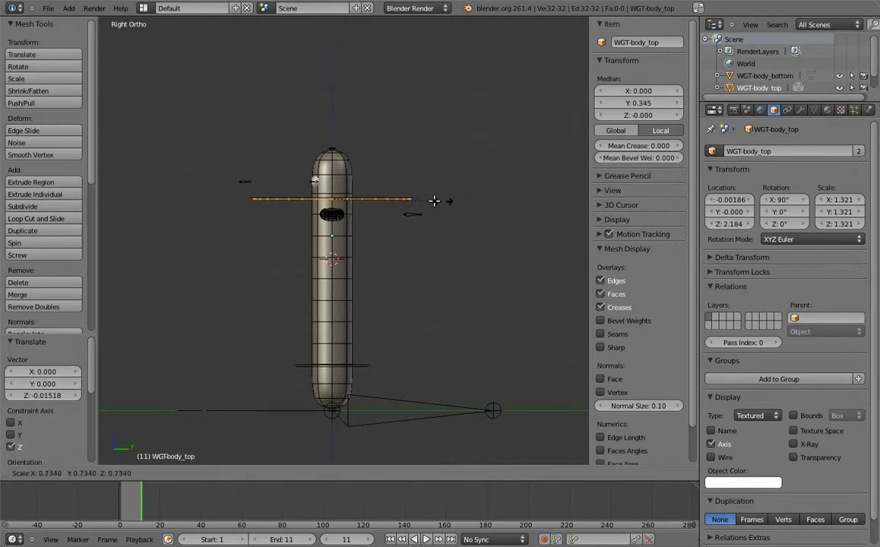
pyautogui.click(376, 198)
pyautogui.moveTo(376, 198); pyautogui.dragTo(332, 304, button='middle')
pyautogui.scroll(2, 332, 304)
pyautogui.press('s')
pyautogui.click(399, 192)
pyautogui.moveTo(399, 192); pyautogui.dragTo(481, 151, button='middle')
pyautogui.press('KP_1')
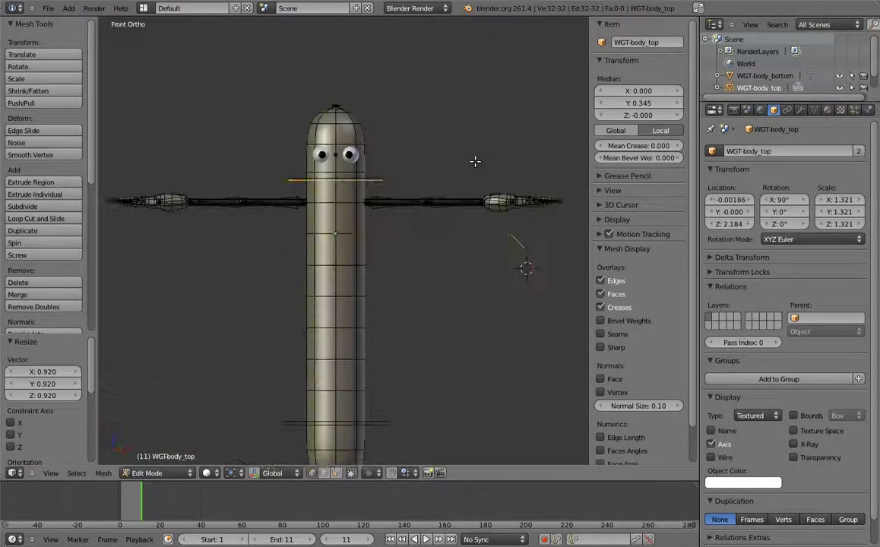
pyautogui.press('Tab')
pyautogui.moveTo(422, 222); pyautogui.dragTo(416, 409, button='middle')
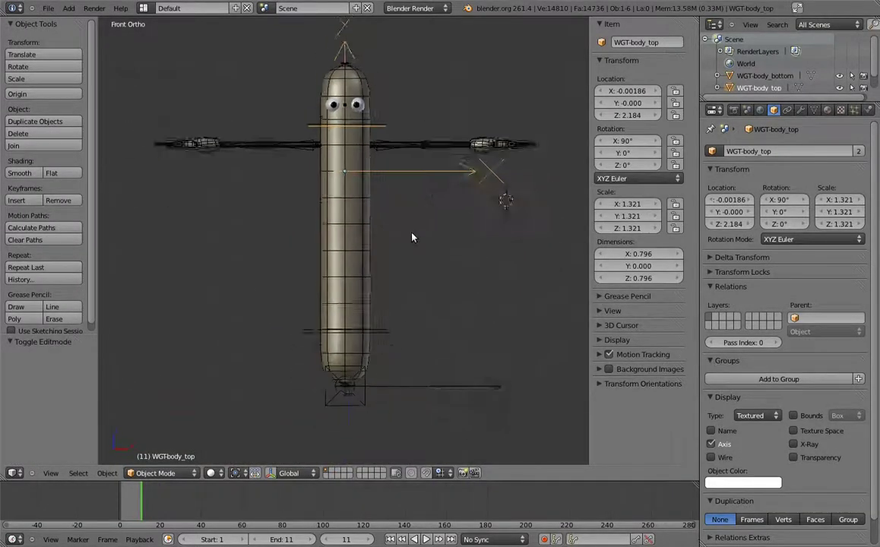
# Step: Move both WGT body widgets to a hidden layer
pyautogui.rightClick(449, 410)
pyautogui.moveTo(448, 413); pyautogui.dragTo(430, 277, button='middle')
pyautogui.press('m')
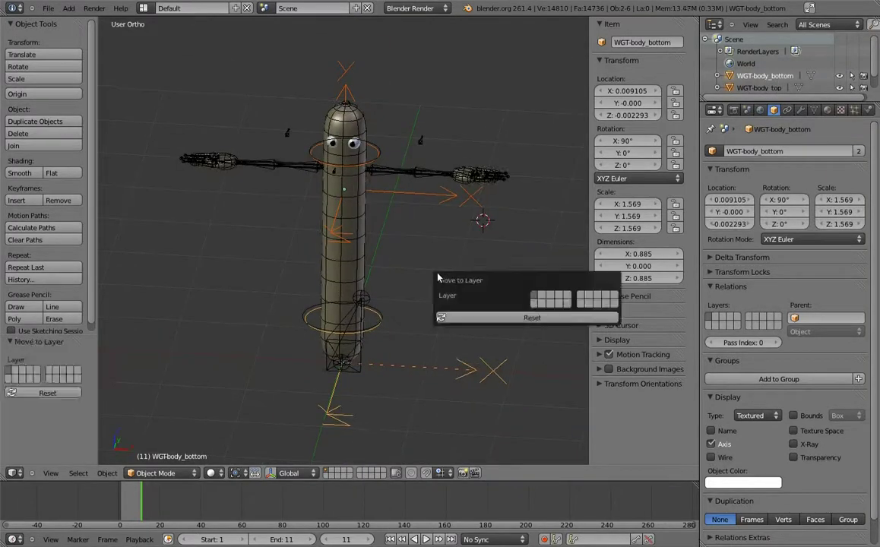
pyautogui.click(615, 302)
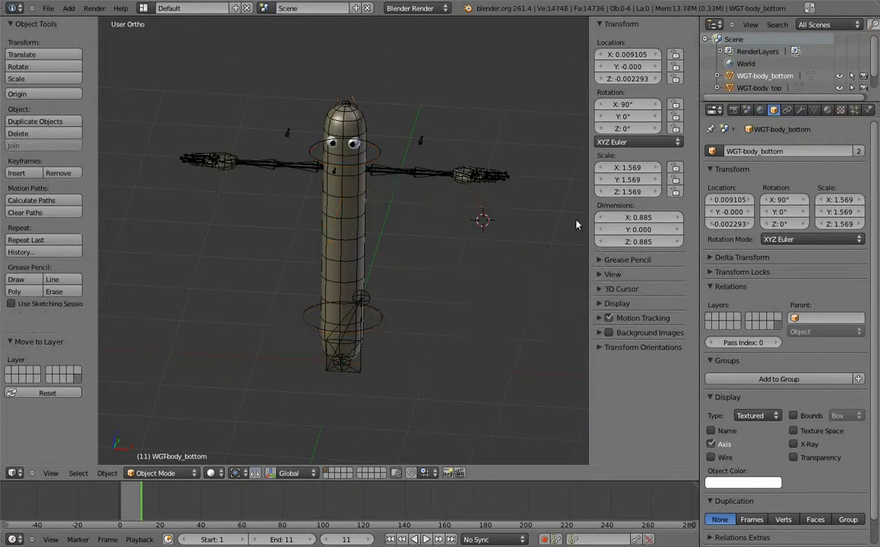
# Step: In Pose Mode, test the rig by bending the body_top and body_bottom bones
pyautogui.rightClick(380, 155)
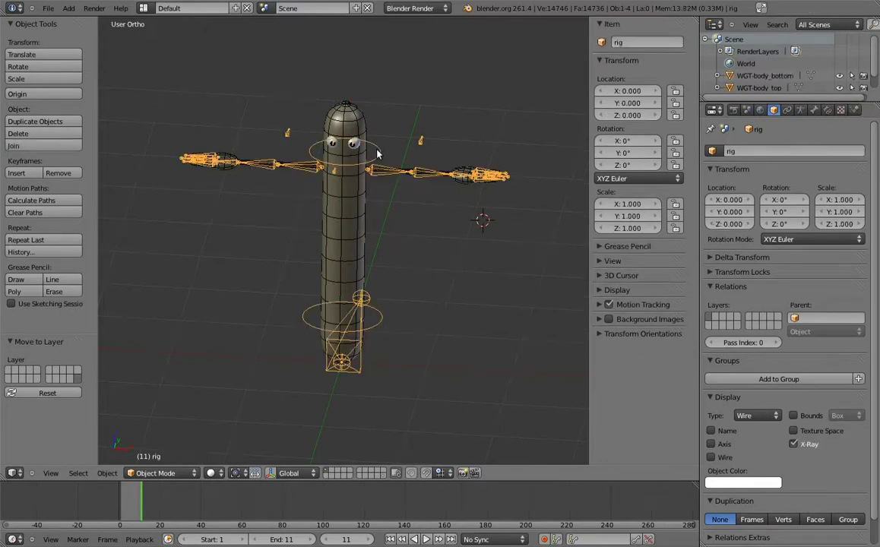
pyautogui.hotkey('ctrl', 'Tab')
pyautogui.press('KP_1')
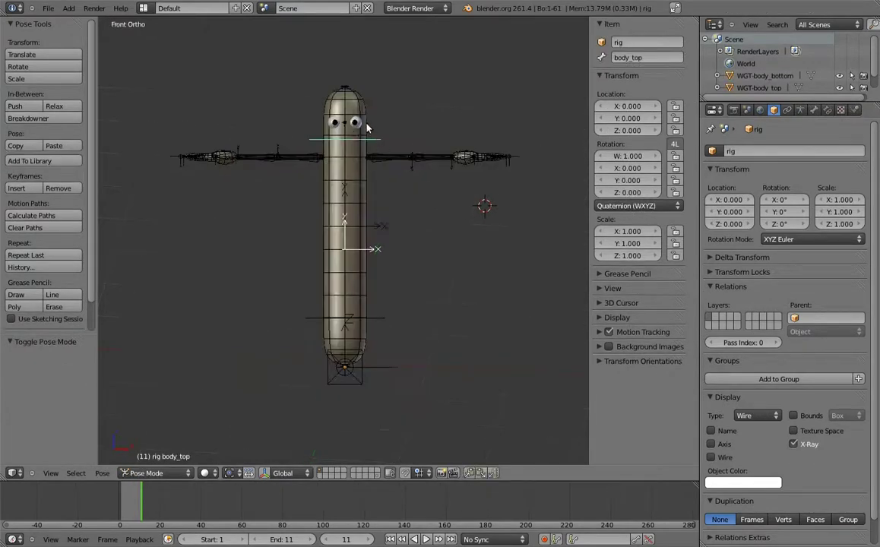
pyautogui.press('r')
pyautogui.click(493, 232)
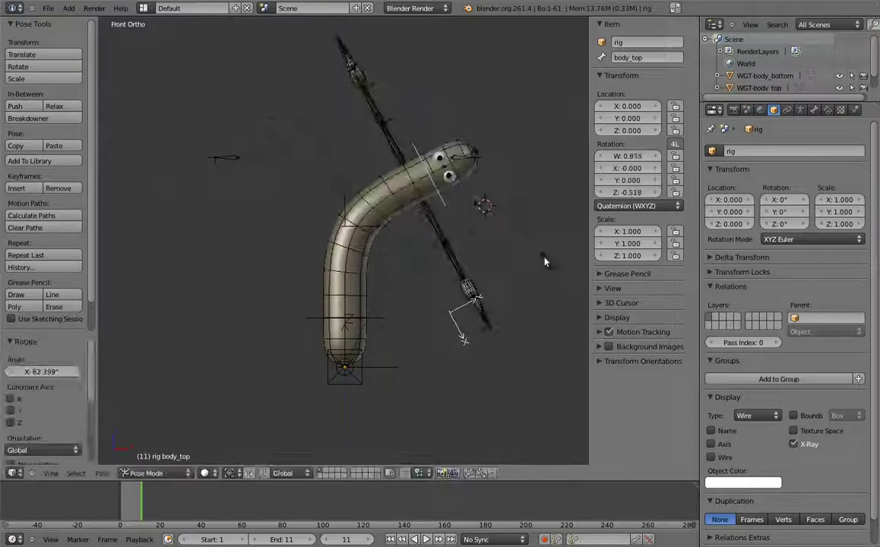
pyautogui.rightClick(344, 287)
pyautogui.press('r')
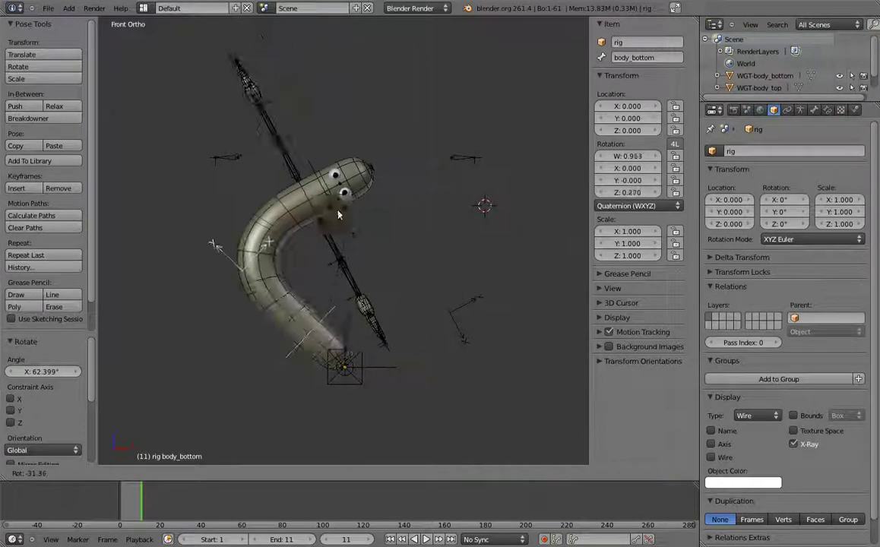
pyautogui.click(301, 152)
pyautogui.rightClick(287, 141)
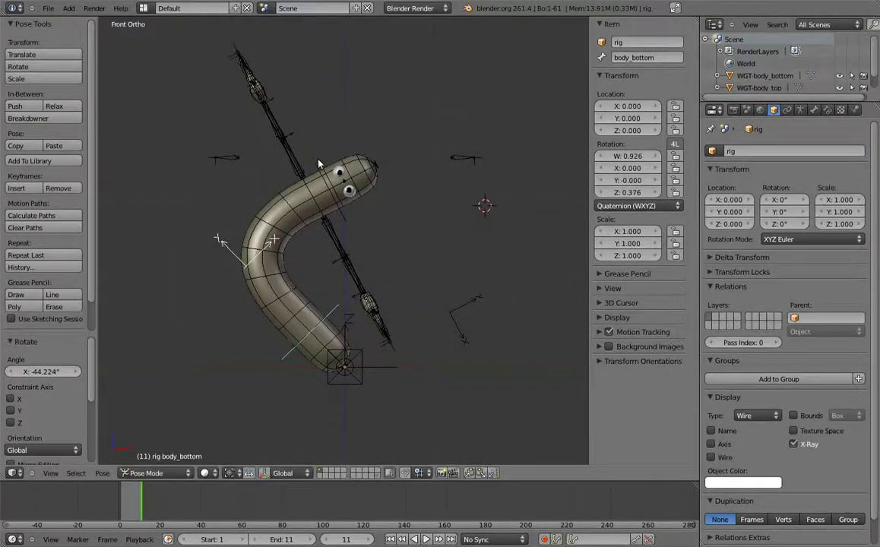
pyautogui.press('r')
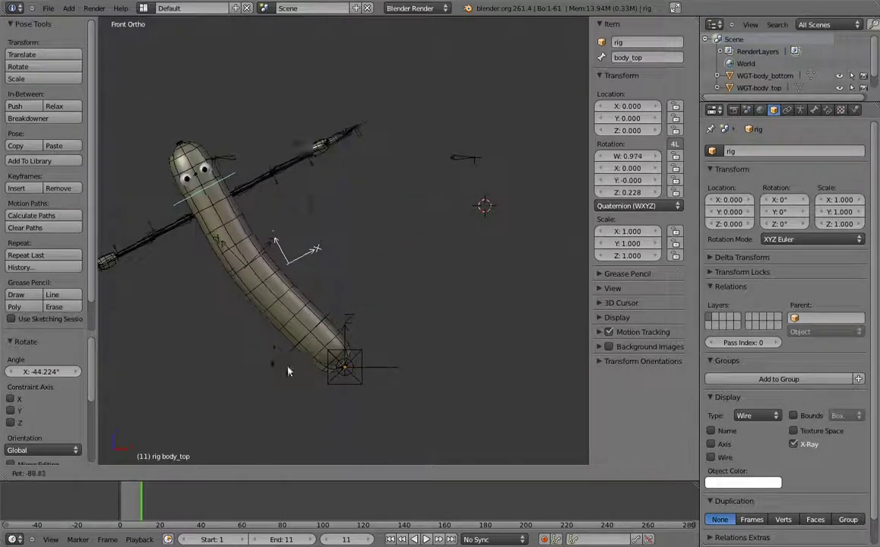
pyautogui.click(315, 125)
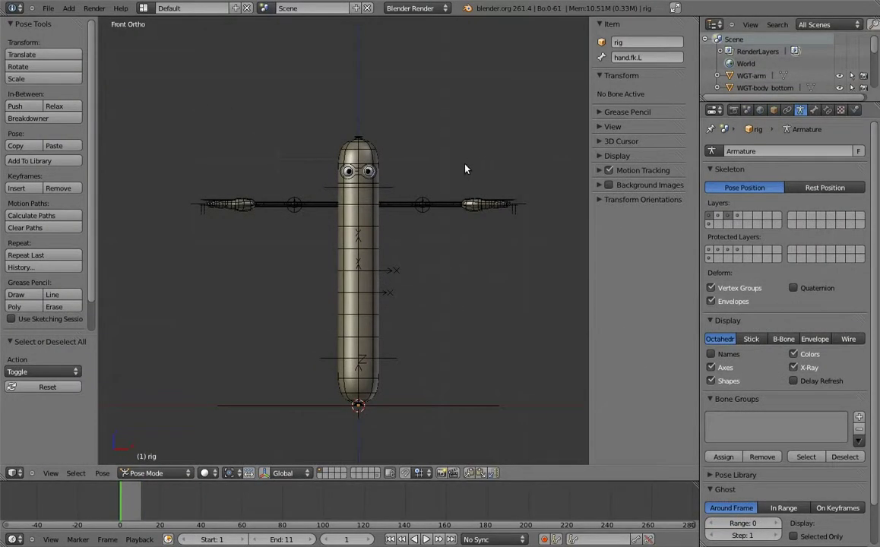
# Step: Uncheck Axes and X-Ray in the armature display, and uncheck Wire on the hotdog mesh
pyautogui.rightClick(428, 199)
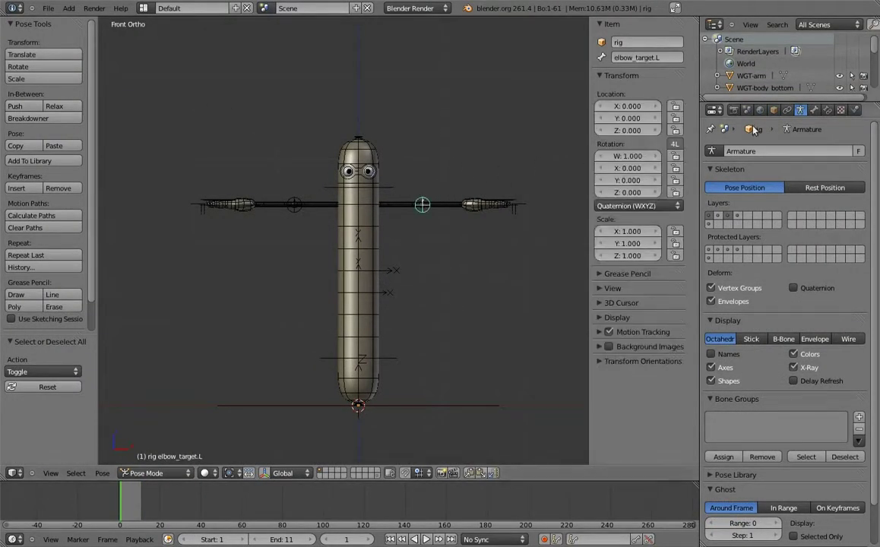
pyautogui.click(712, 368)
pyautogui.click(794, 368)
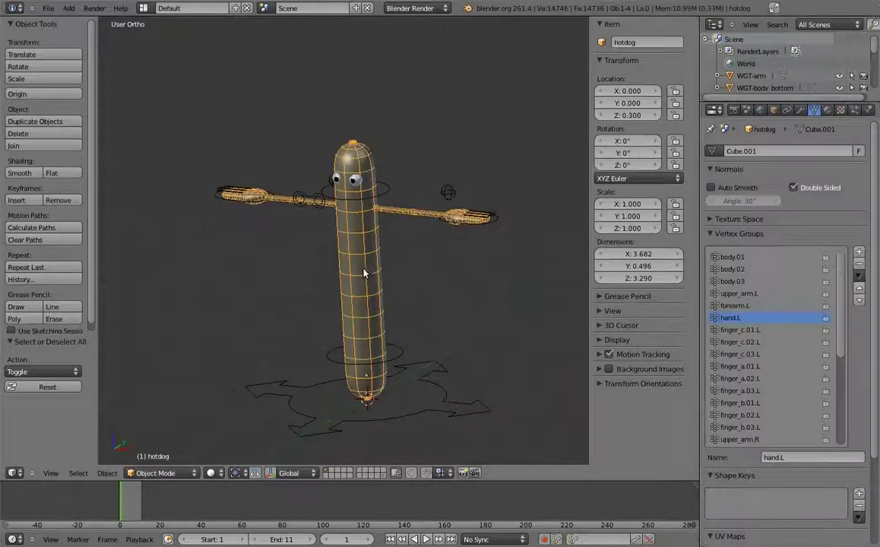
pyautogui.click(774, 111)
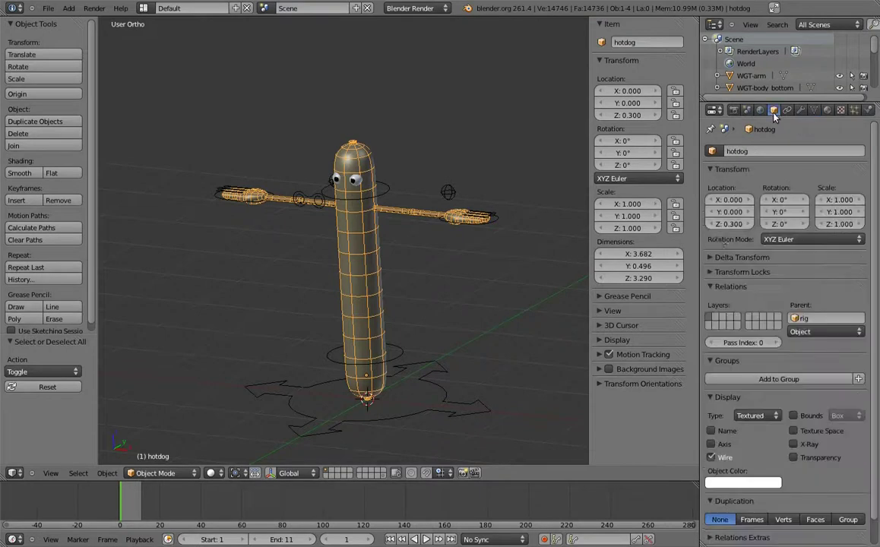
pyautogui.click(712, 457)
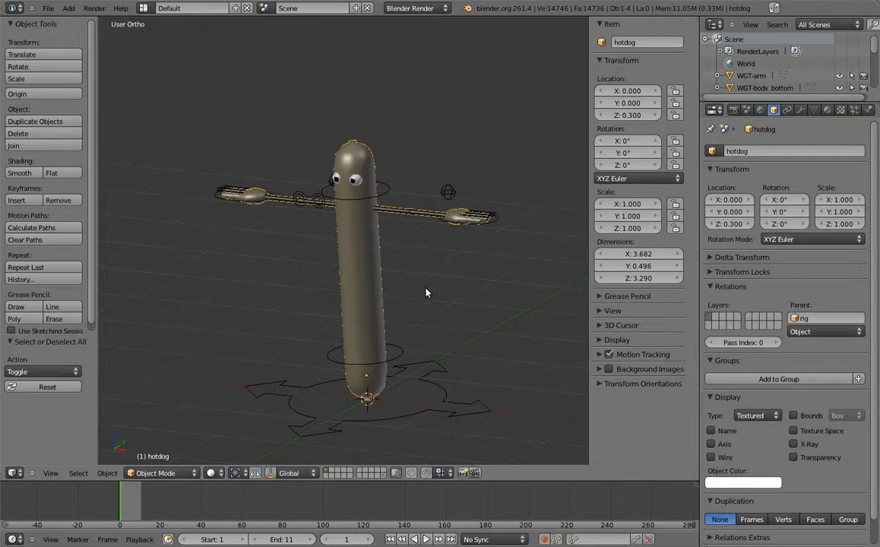
pyautogui.click(403, 351)
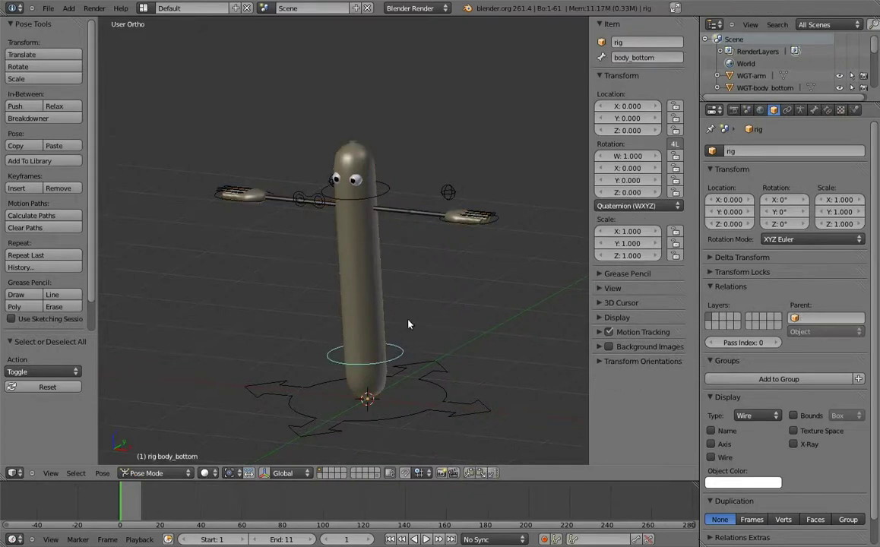
pyautogui.moveTo(627, 119); pyautogui.dragTo(591, 156)
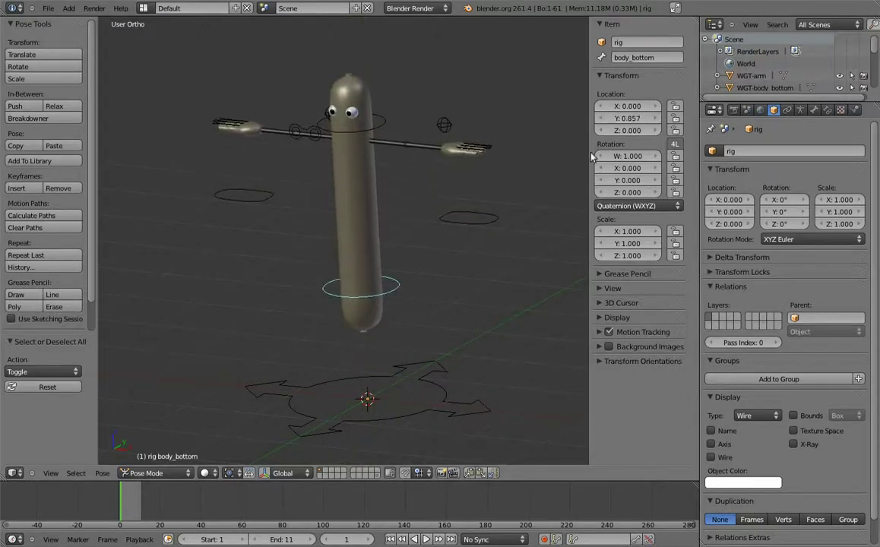
pyautogui.rightClick(501, 219)
pyautogui.moveTo(626, 119); pyautogui.dragTo(509, 141)
pyautogui.rightClick(261, 196)
pyautogui.moveTo(626, 119); pyautogui.dragTo(529, 181)
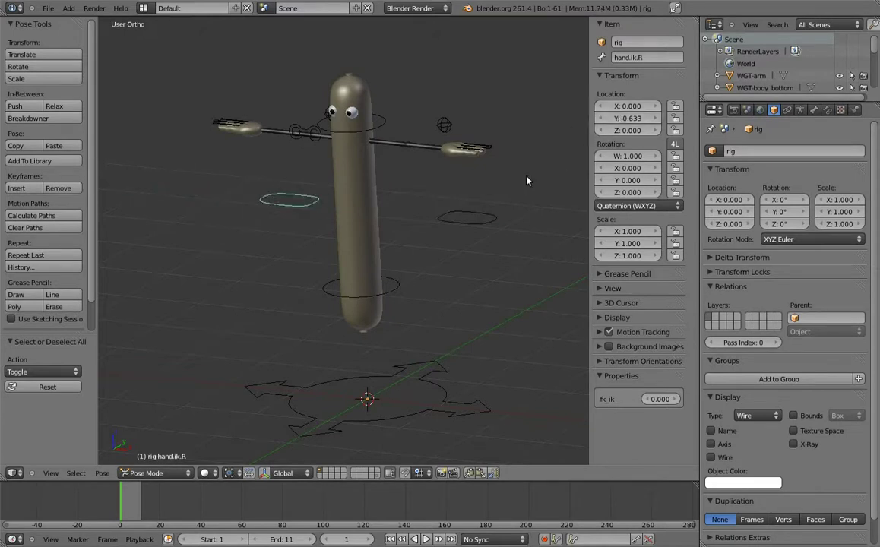
pyautogui.rightClick(422, 373)
pyautogui.moveTo(628, 120); pyautogui.dragTo(614, 137)
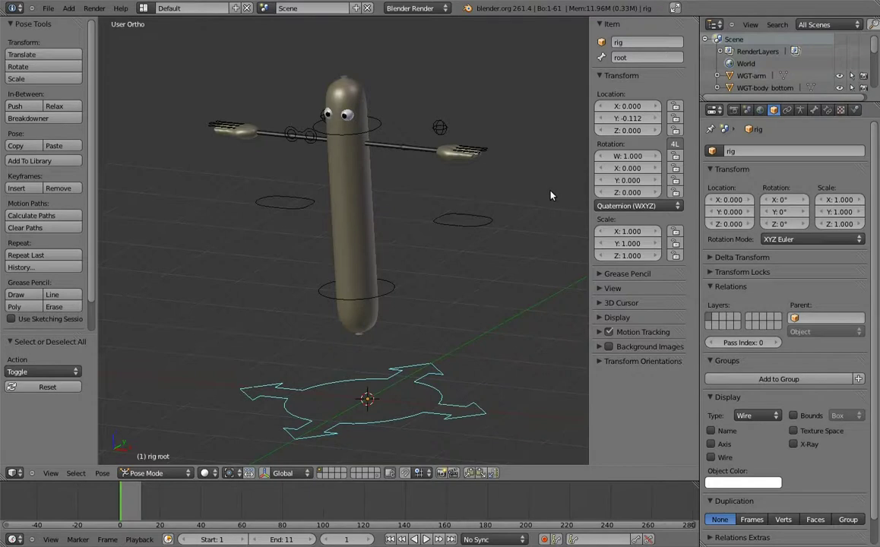
pyautogui.press('a')
pyautogui.press('a')
pyautogui.hotkey('alt', 'g')
pyautogui.press('a')
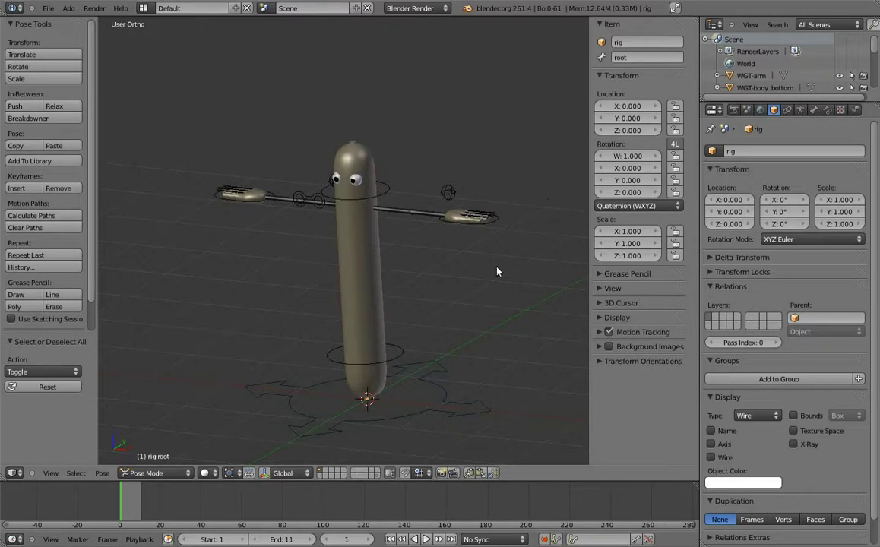
# Step: Uncheck Local Location under Relations for the body_bottom bone
pyautogui.rightClick(403, 355)
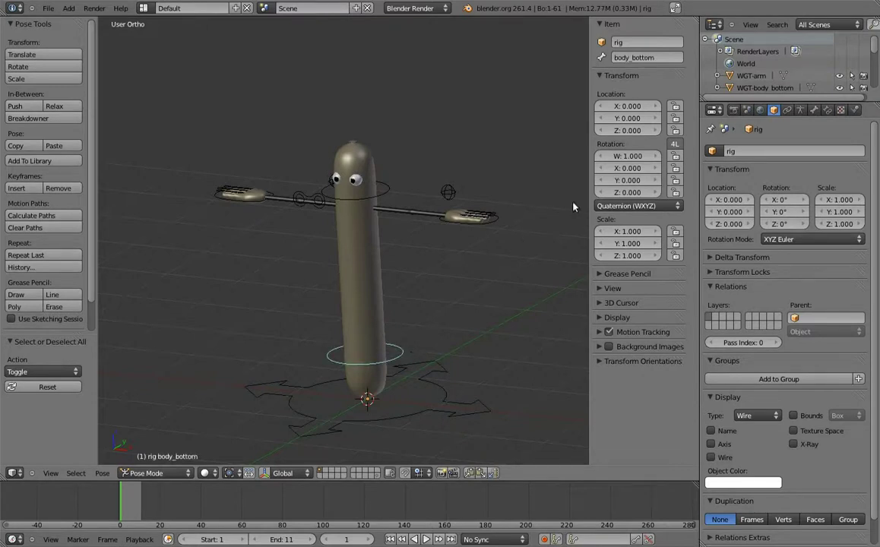
pyautogui.click(814, 110)
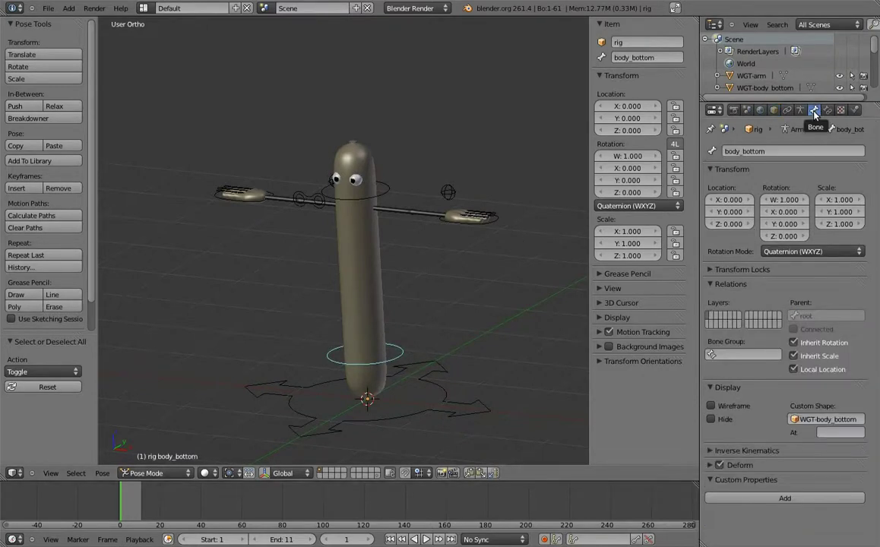
pyautogui.click(818, 371)
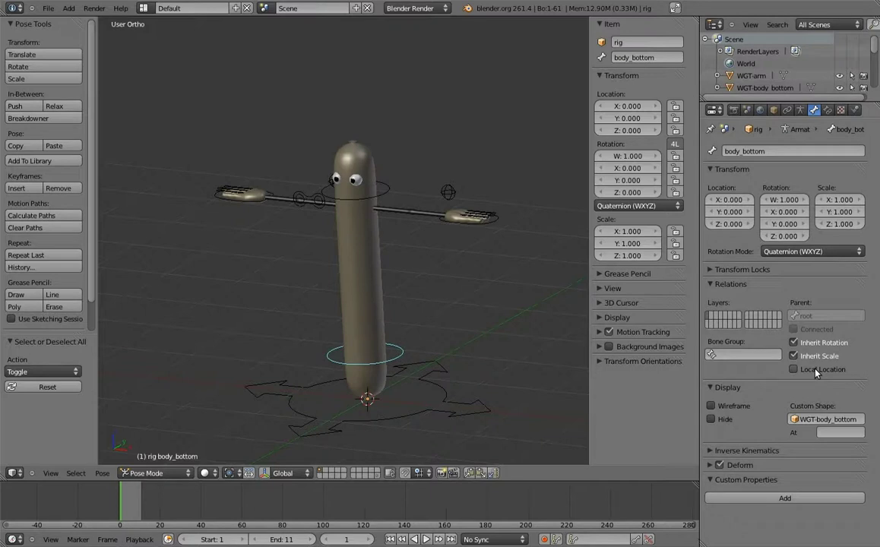
# Step: Test-move the hand.ik.L, hand.ik.R and body_bottom controls, then undo back to the rest pose
pyautogui.rightClick(495, 223)
pyautogui.rightClick(233, 187)
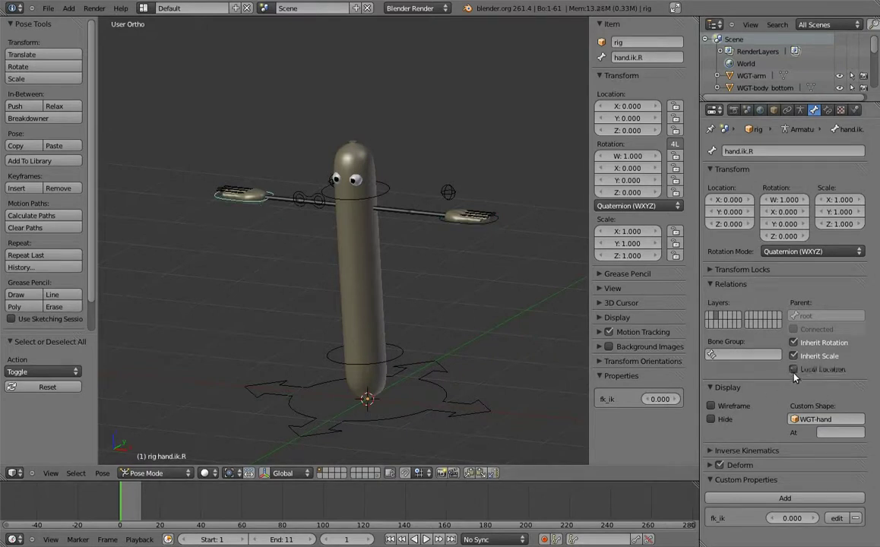
pyautogui.rightClick(401, 347)
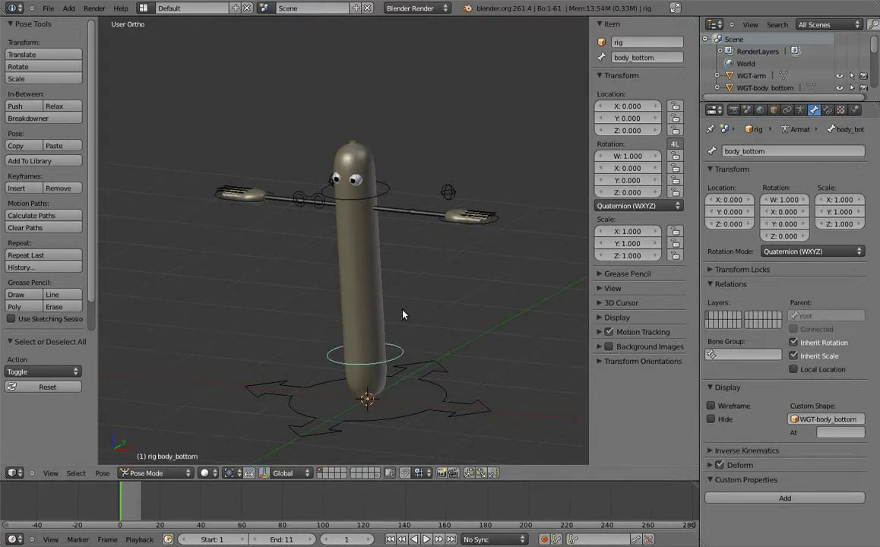
pyautogui.moveTo(628, 118)
pyautogui.mouseDown()
pyautogui.moveTo(639, 121)
pyautogui.moveTo(632, 126)
pyautogui.moveTo(643, 120)
pyautogui.mouseUp()
pyautogui.rightClick(491, 225)
pyautogui.rightClick(238, 186)
pyautogui.hotkey('ctrl', 'z')
pyautogui.hotkey('ctrl', 'z')
pyautogui.hotkey('ctrl', 'z')
pyautogui.hotkey('ctrl', 'z')
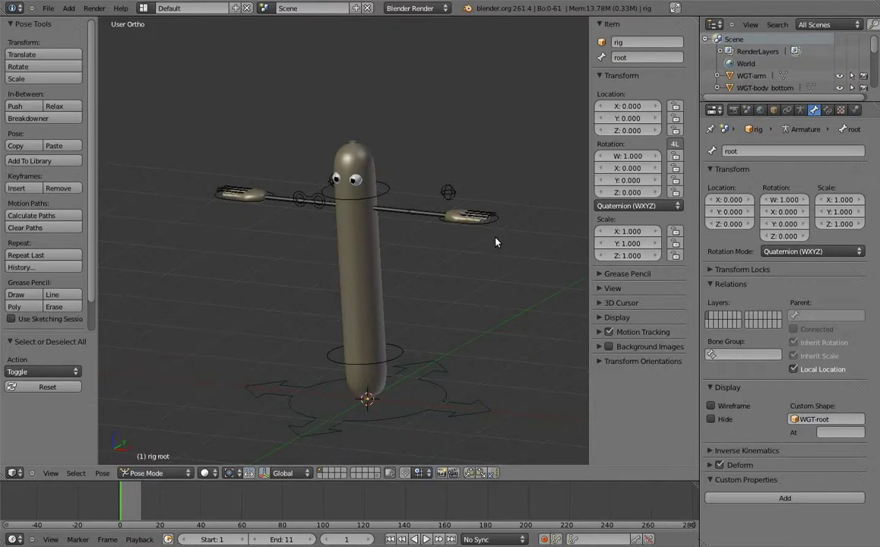
# Step: In front view, bend body_top, rotate hand.ik.L, and set its fk_ik property to 1.000
pyautogui.rightClick(396, 353)
pyautogui.press('KP_1')
pyautogui.rightClick(356, 178)
pyautogui.press('r')
pyautogui.click(449, 243)
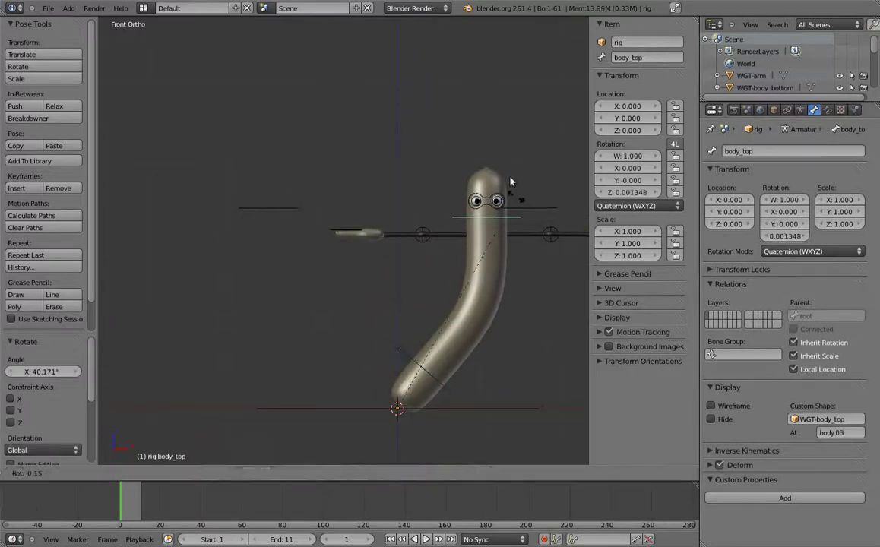
pyautogui.rightClick(516, 200)
pyautogui.press('r')
pyautogui.click(346, 177)
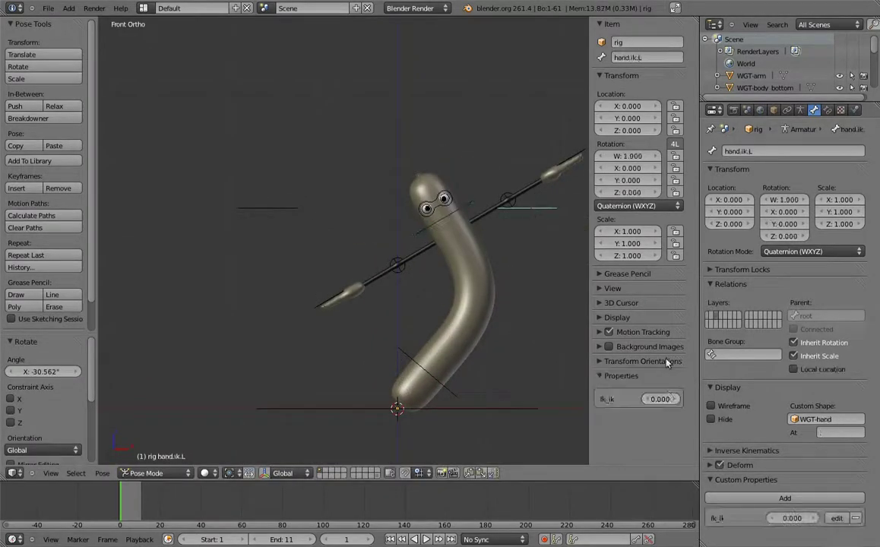
pyautogui.click(674, 399)
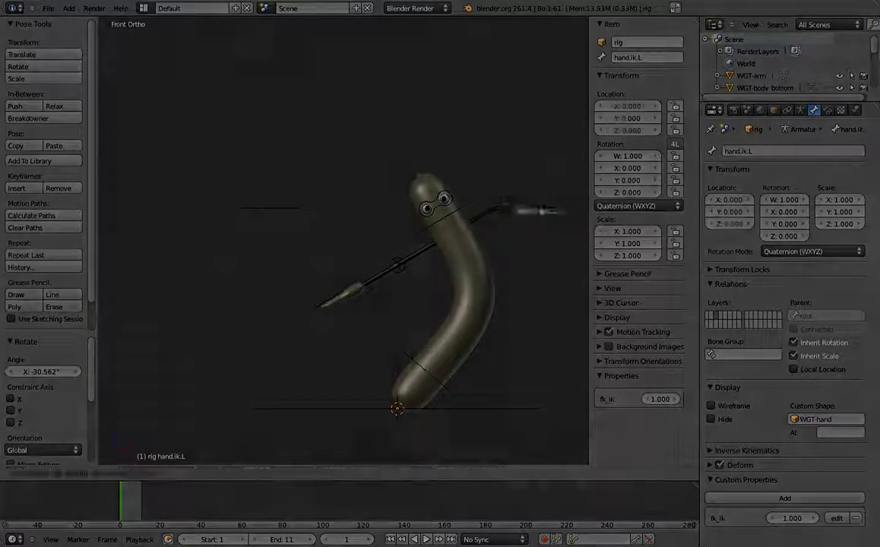